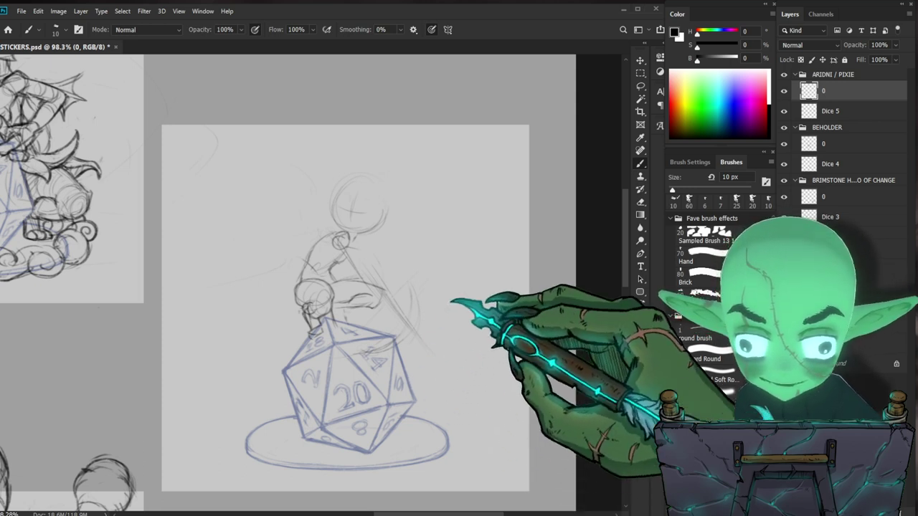
Sketch the pixie's near upper arm and elbow, and erase the overlapping guide lines with a 15 px eraser
left_click_drag(466, 415, 450, 353)
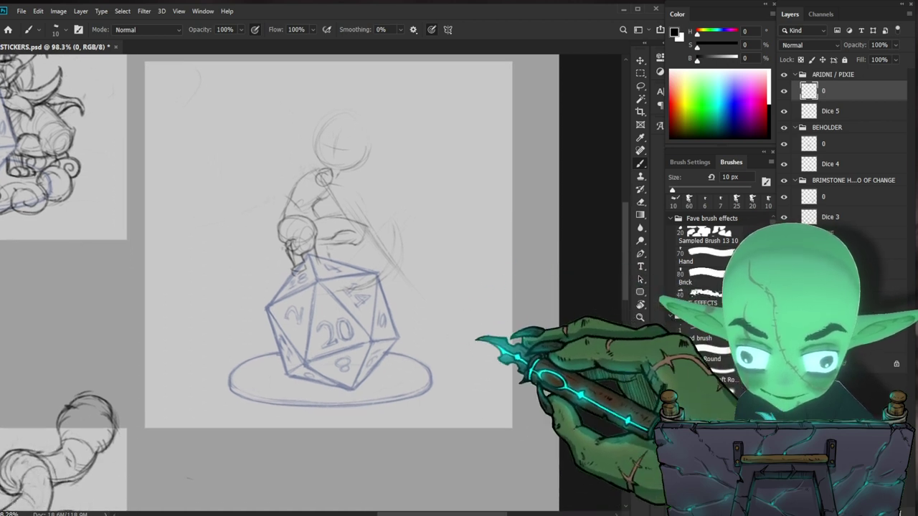
left_click_drag(453, 299, 454, 328)
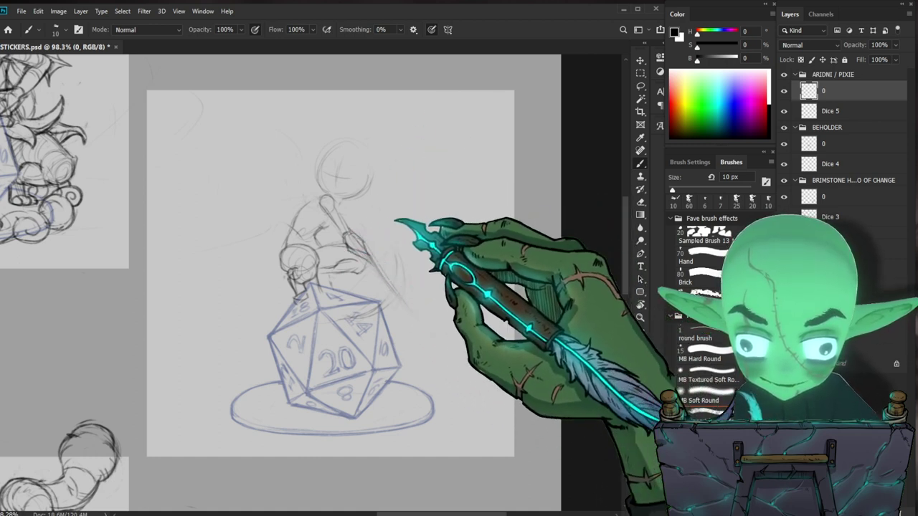
key("e")
key("bracketleft")
key("bracketleft")
key("bracketleft")
key("bracketleft")
key("bracketleft")
key("bracketleft")
key("bracketleft")
key("bracketleft")
left_click_drag(358, 240, 353, 234)
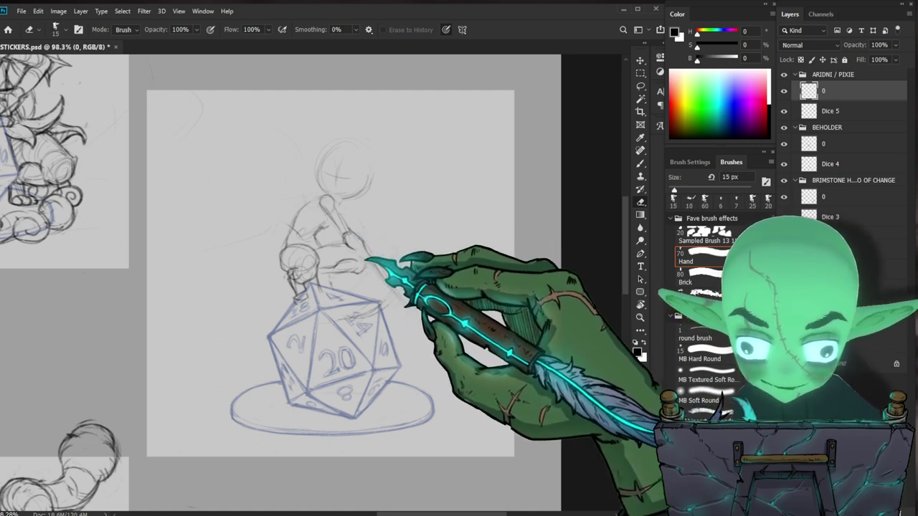
key("b")
Compare the pixie's pose and proportions with the neighbouring sticker sketches
left_click_drag(422, 271, 395, 298)
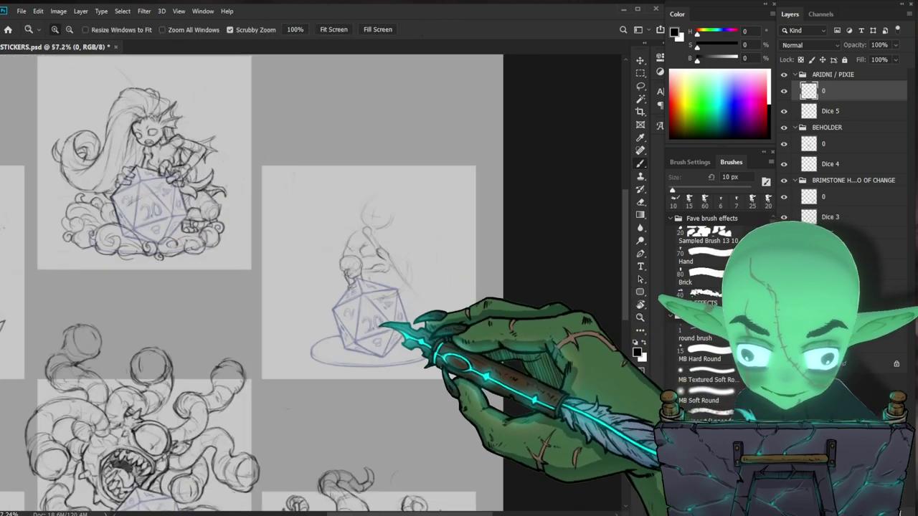
mouse_move(459, 303)
left_mouse_down()
mouse_move(437, 308)
mouse_move(473, 318)
left_mouse_up()
mouse_move(454, 393)
left_mouse_down()
mouse_move(459, 352)
mouse_move(440, 259)
mouse_move(471, 385)
mouse_move(394, 248)
mouse_move(308, 282)
mouse_move(385, 404)
mouse_move(402, 313)
left_mouse_up()
key("b")
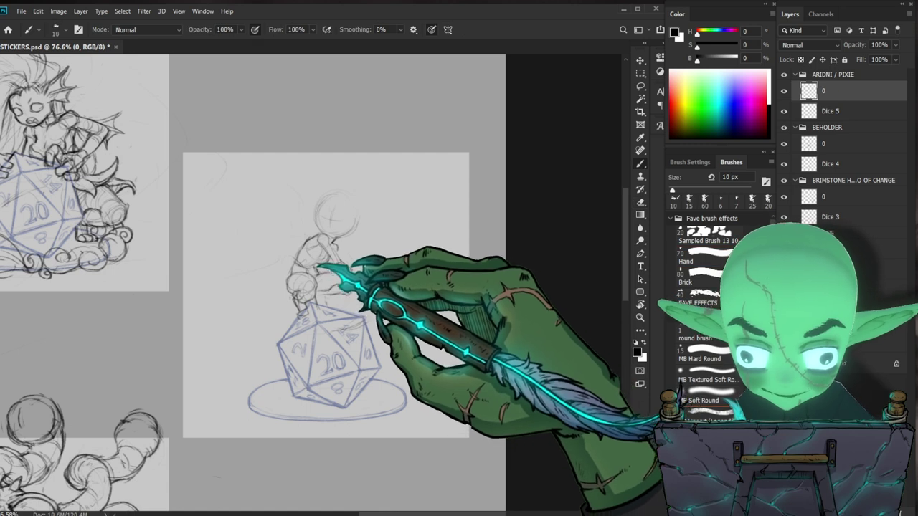
key("z")
left_click_drag(344, 276, 314, 327)
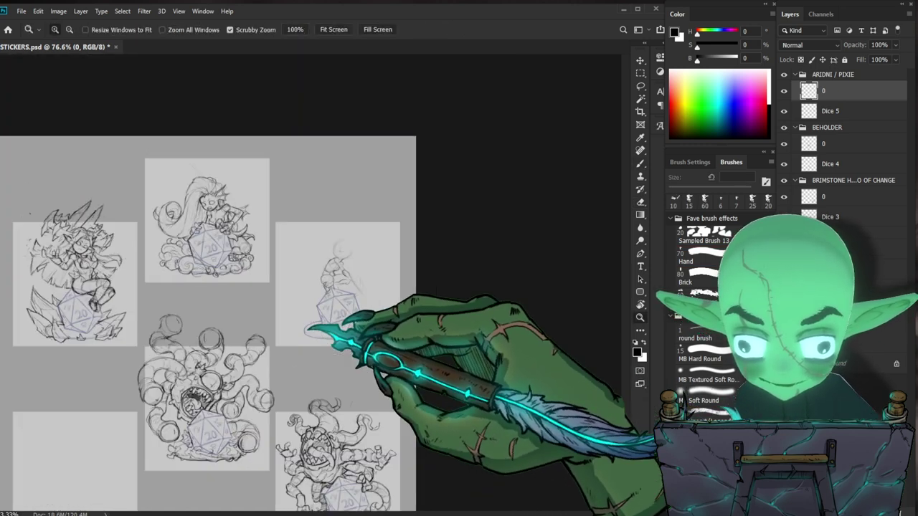
mouse_move(504, 211)
left_mouse_down()
mouse_move(542, 248)
mouse_move(448, 257)
mouse_move(388, 306)
mouse_move(418, 301)
mouse_move(394, 324)
left_mouse_up()
key("b")
key("z")
key("b")
mouse_move(452, 398)
left_mouse_down()
mouse_move(468, 359)
mouse_move(445, 354)
left_mouse_up()
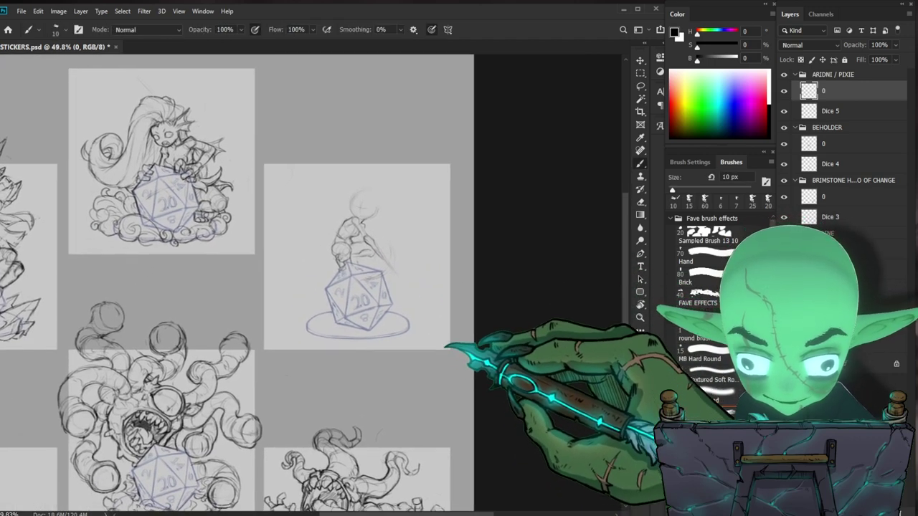
Sketch the pixie's forearm and rough hand reaching down beside the die, erasing the overlapping guide lines
key("z")
left_click_drag(399, 272, 420, 250)
key("e")
key("b")
left_click_drag(362, 231, 369, 244)
mouse_move(439, 240)
left_mouse_down()
mouse_move(471, 275)
mouse_move(465, 257)
left_mouse_up()
key("z")
key("b")
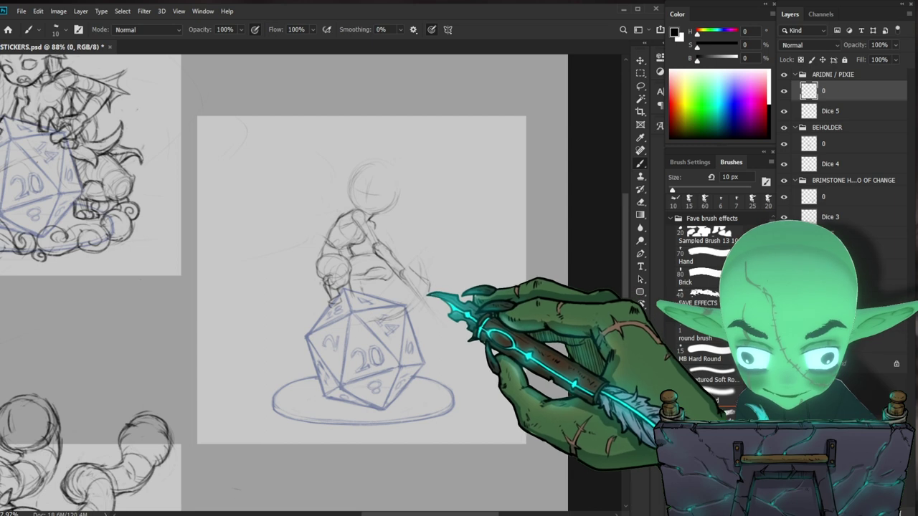
key("e")
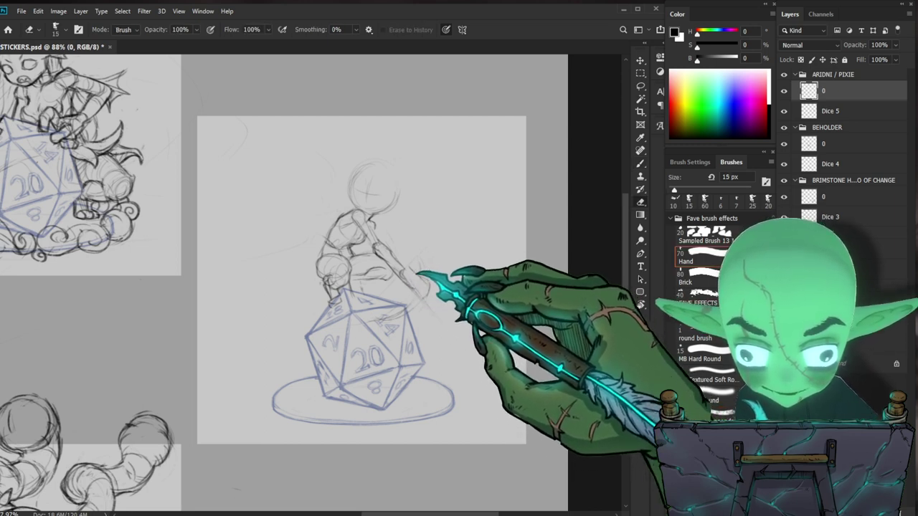
key("b")
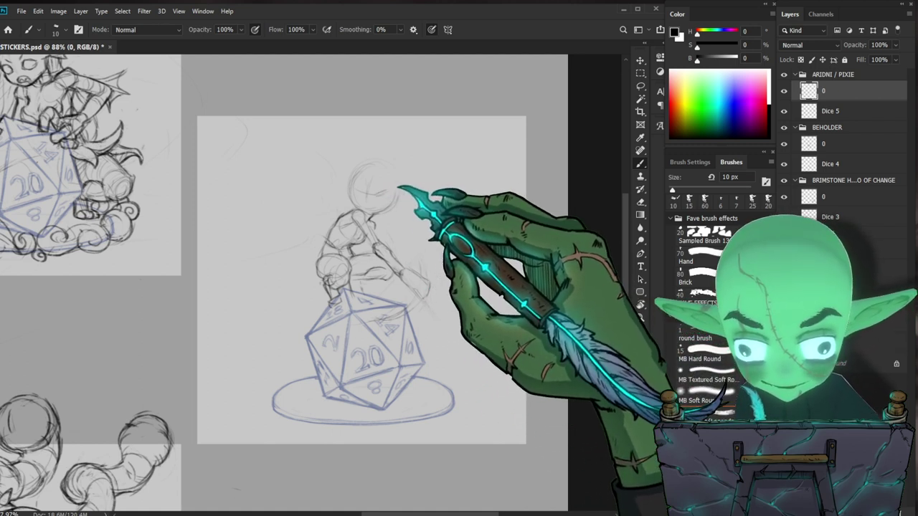
Rough in the large left wing with a straight upper edge rising from the pixie's back and an angular outer outline
left_click_drag(345, 181, 307, 96)
key("z")
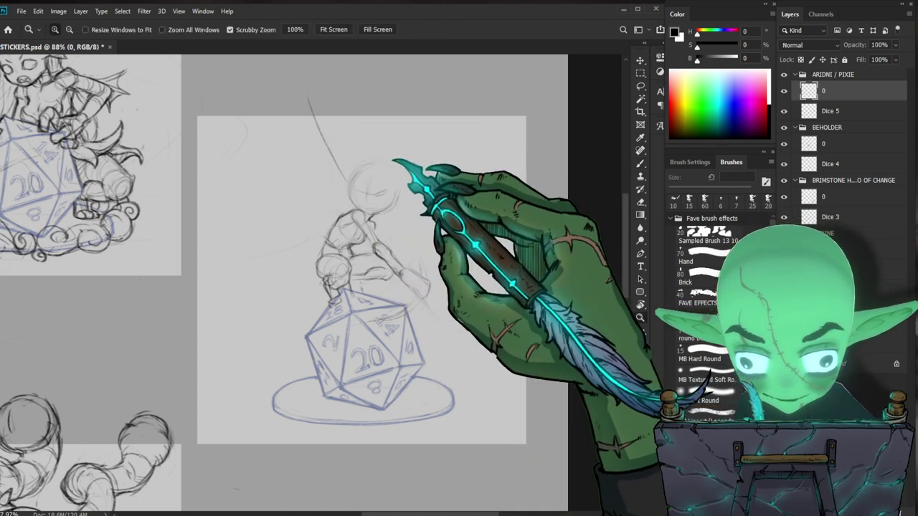
left_click_drag(398, 265, 359, 257)
left_click_drag(476, 251, 393, 207)
left_click_drag(480, 317, 450, 316)
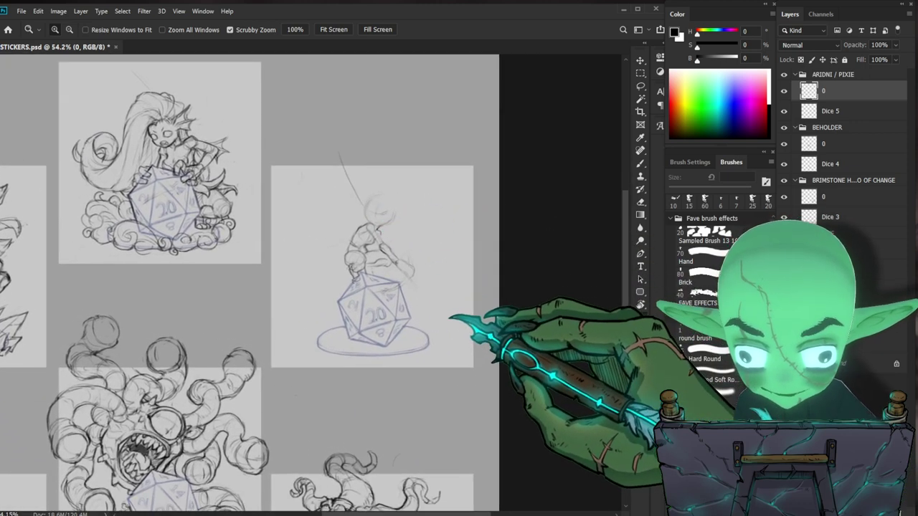
key("e")
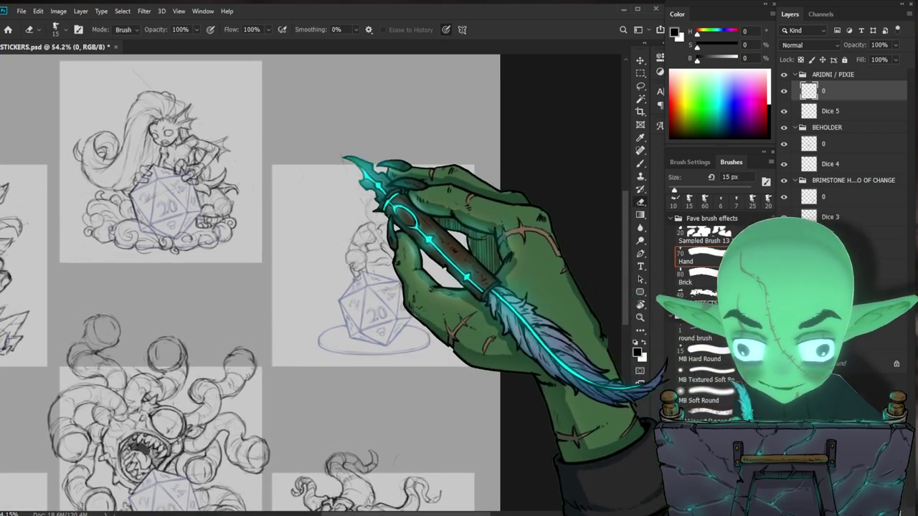
key("b")
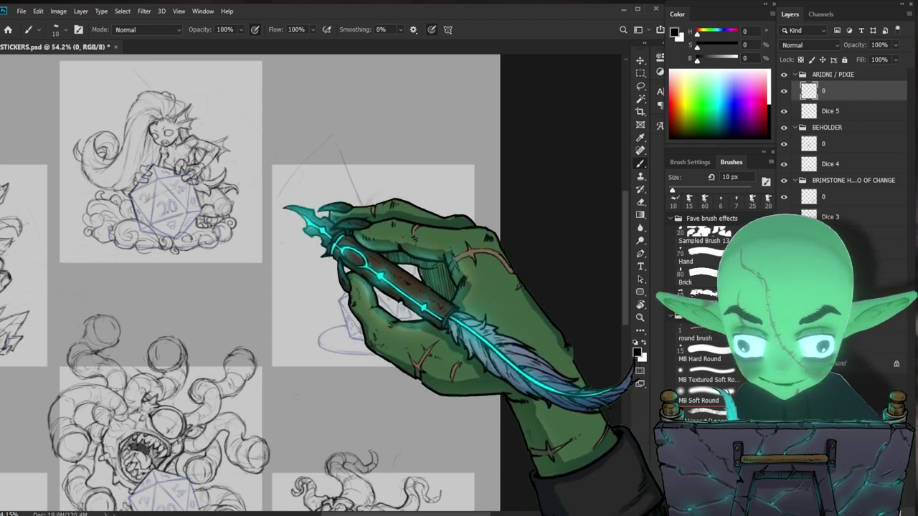
left_click_drag(274, 212, 287, 242)
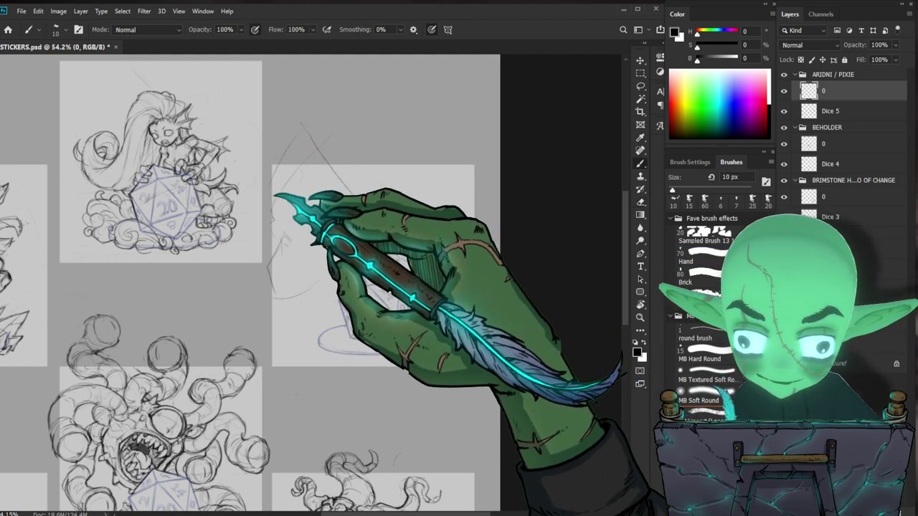
Rough in the right wing behind the head, erasing and redrawing its tip as a taller curve
mouse_move(374, 192)
left_mouse_down()
mouse_move(416, 130)
mouse_move(385, 160)
mouse_move(420, 122)
mouse_move(392, 191)
left_mouse_up()
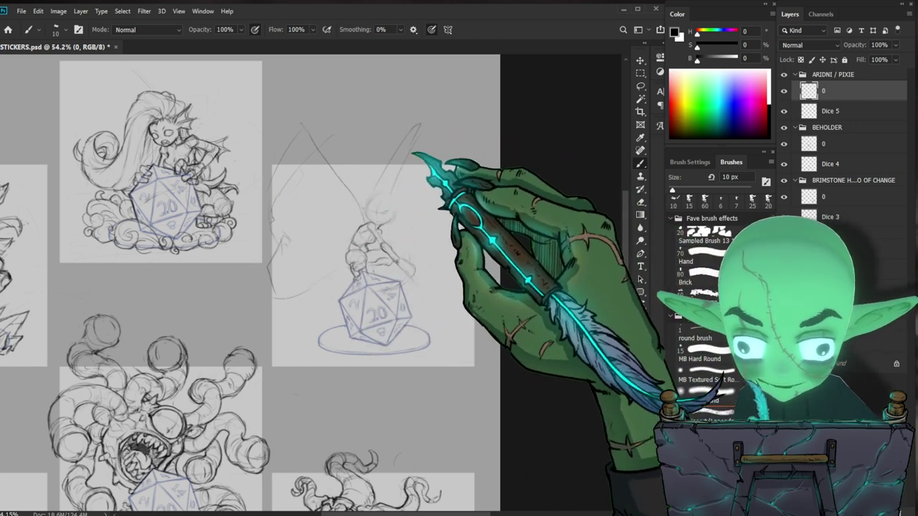
key("e")
key("b")
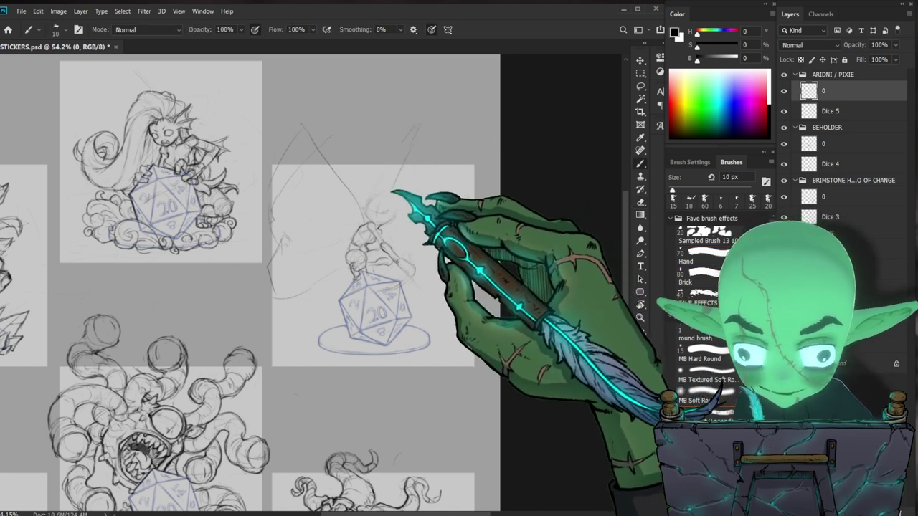
key("e")
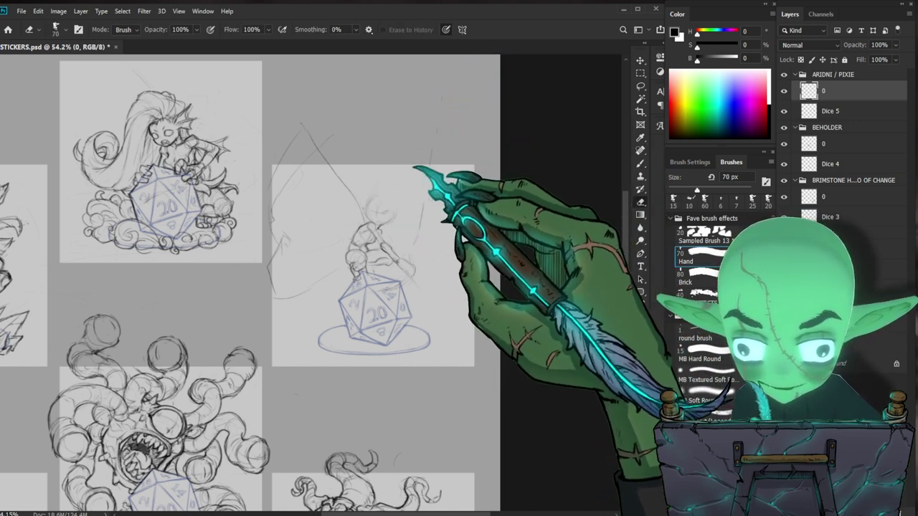
key("b")
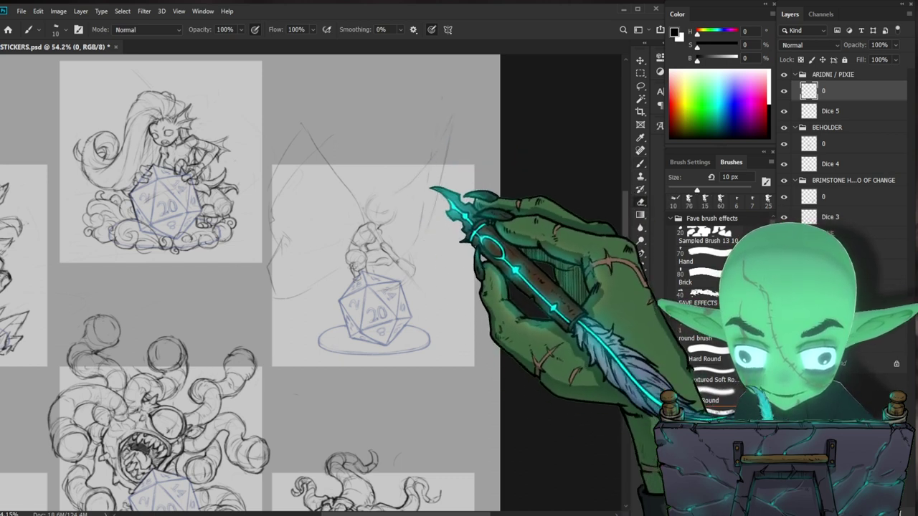
key("e")
mouse_move(438, 189)
left_mouse_down()
mouse_move(422, 194)
mouse_move(448, 122)
left_mouse_up()
key("b")
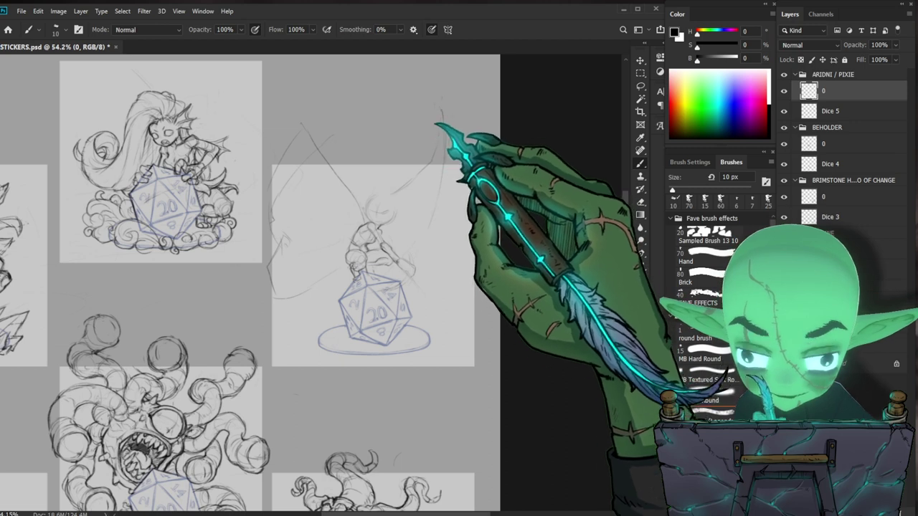
key("e")
key("b")
key("e")
key("b")
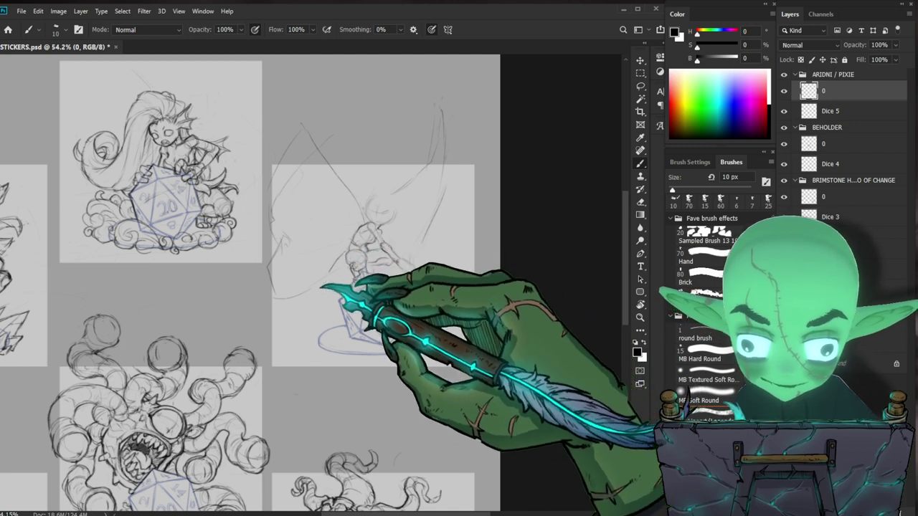
Erase the left wing's lower outline and redraw it as a pointed lower lobe sweeping back to the body
key("e")
left_click_drag(301, 307, 285, 291)
key("b")
key("e")
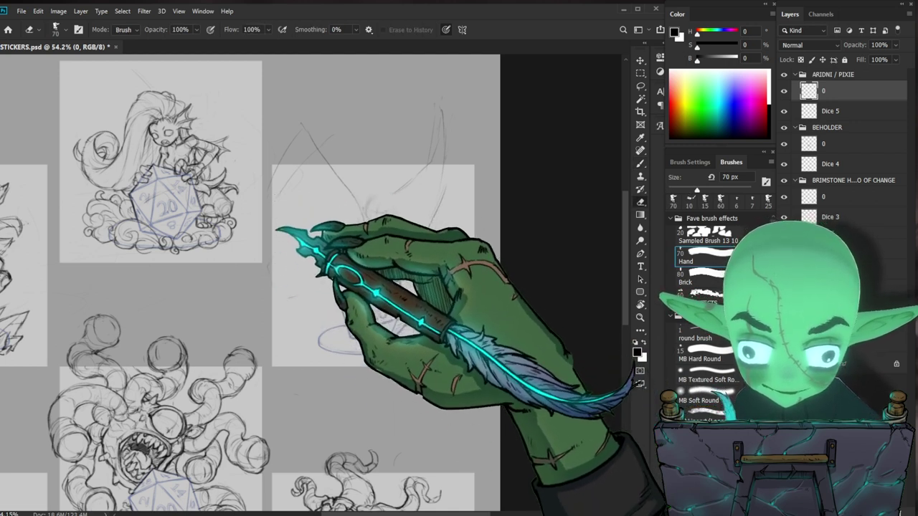
key("b")
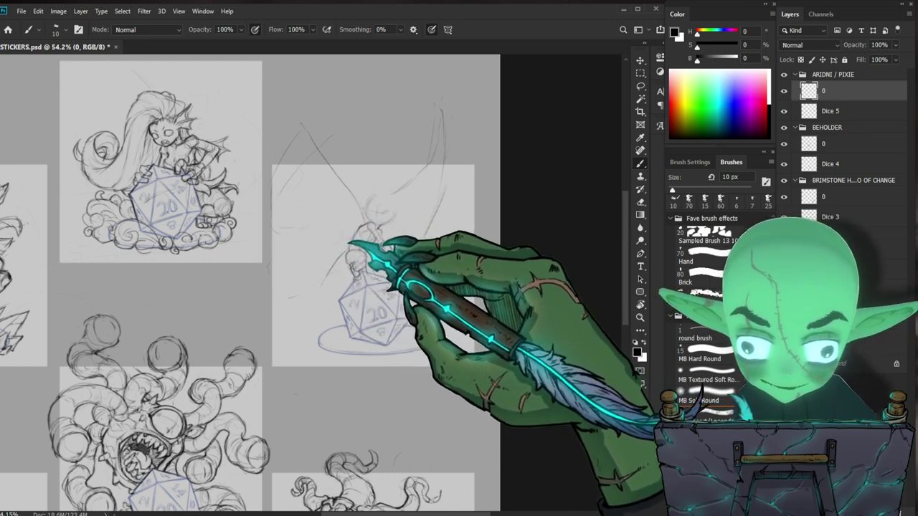
key("e")
key("b")
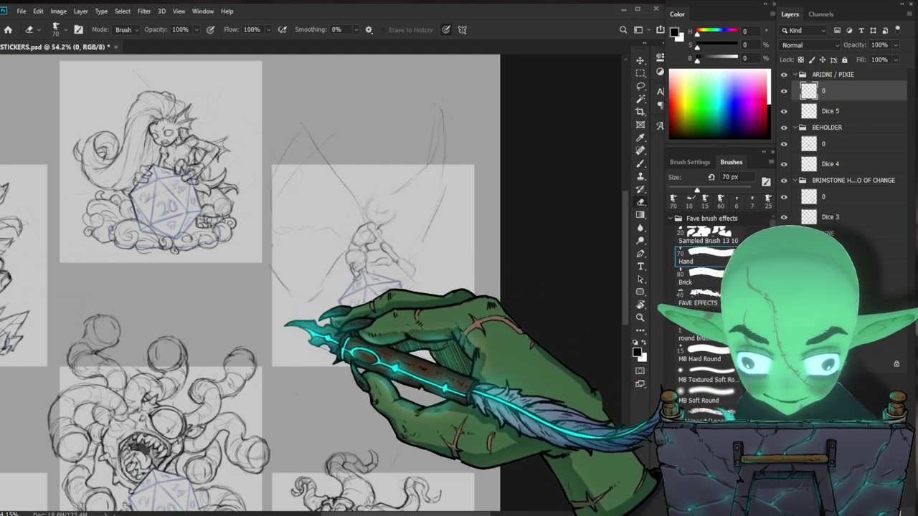
key("e")
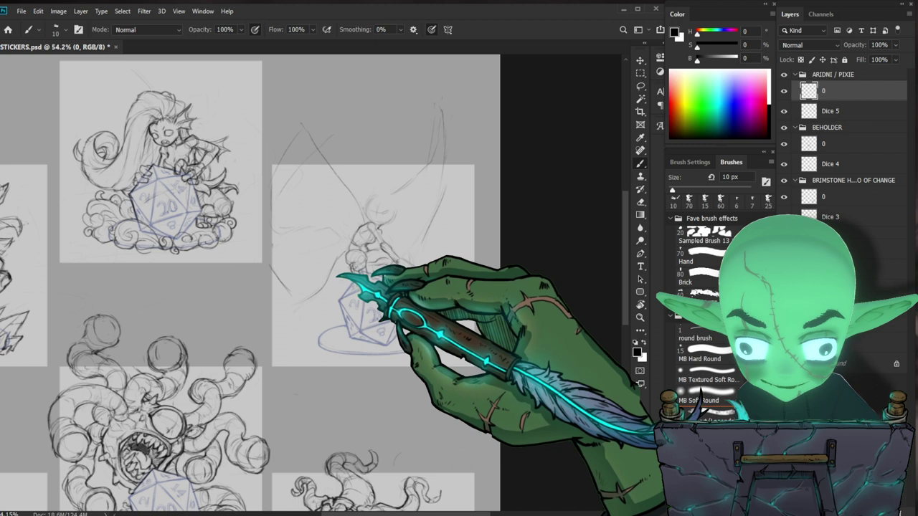
Check the winged pixie's overall silhouette against the full sticker sheet
key("z")
left_click_drag(495, 337, 430, 342)
left_click_drag(527, 337, 571, 222)
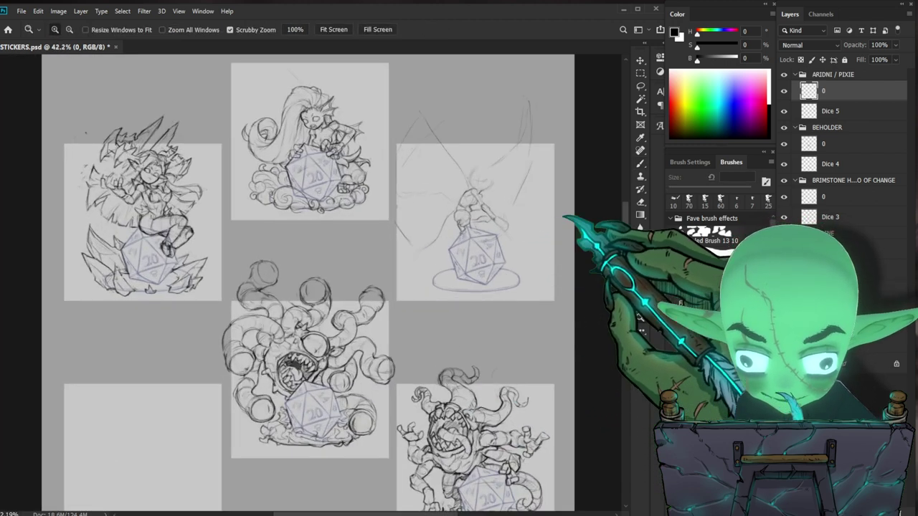
mouse_move(558, 280)
left_mouse_down()
mouse_move(473, 274)
mouse_move(423, 225)
mouse_move(510, 217)
left_mouse_up()
key("v")
key("z")
left_click_drag(515, 216, 498, 225)
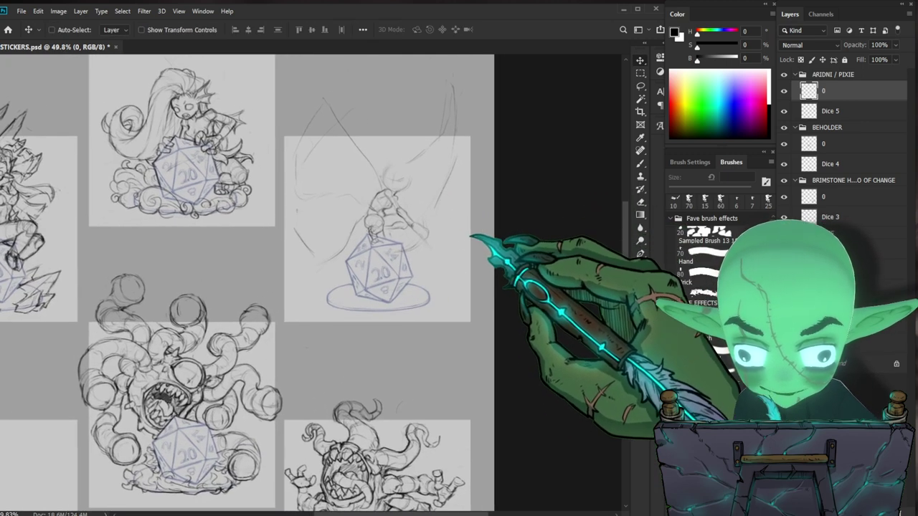
left_click_drag(414, 214, 445, 222)
left_click_drag(496, 233, 475, 237)
Sketch the fingers of the pixie's lowered hand and clean up the lines around it with a 70 px eraser
key("e")
key("b")
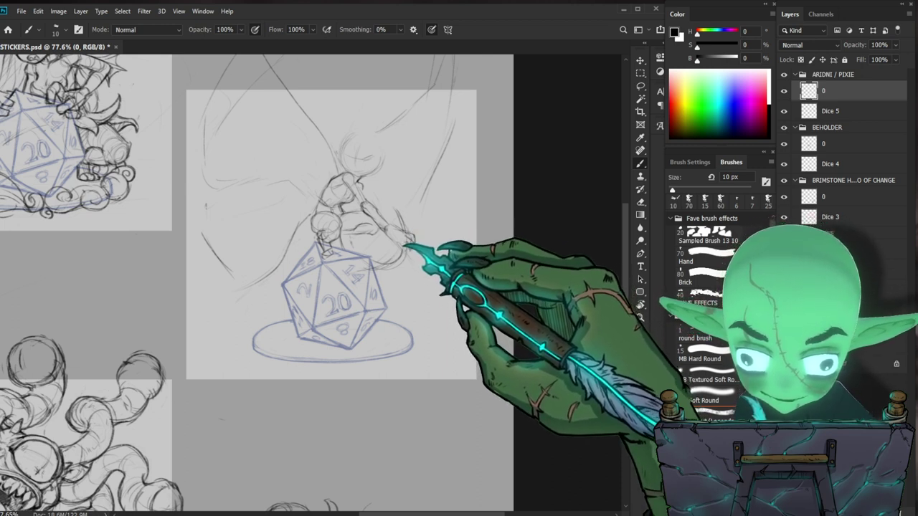
key("e")
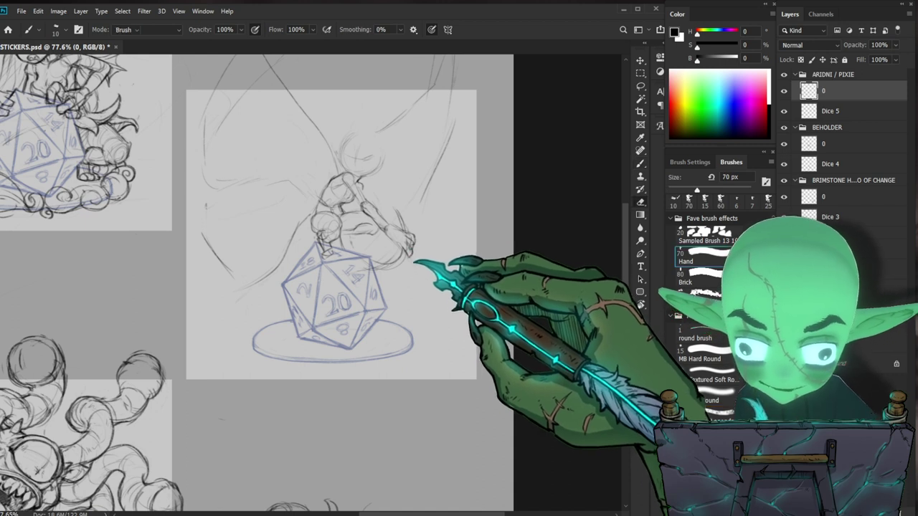
key("b")
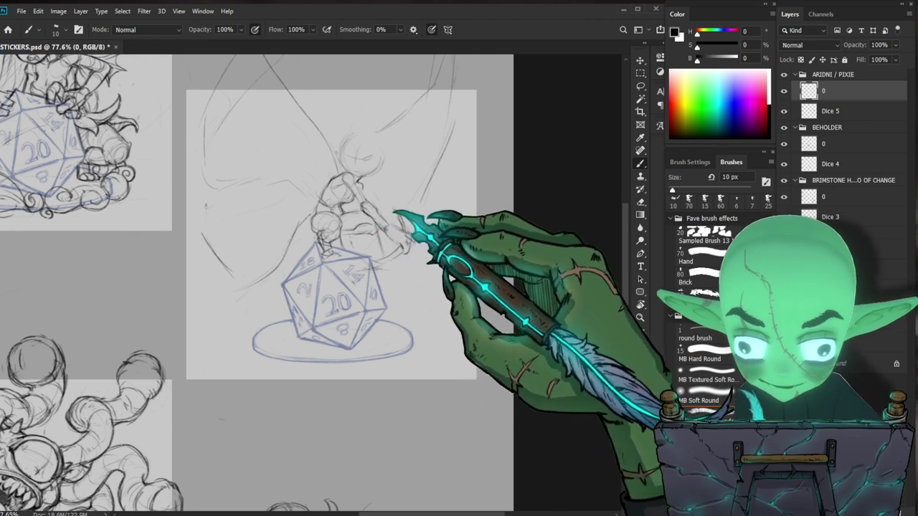
Refine the diagonal shaft across the pixie's body and the gripping hand, erasing stray lines and redrawing with a 10 px brush
key("e")
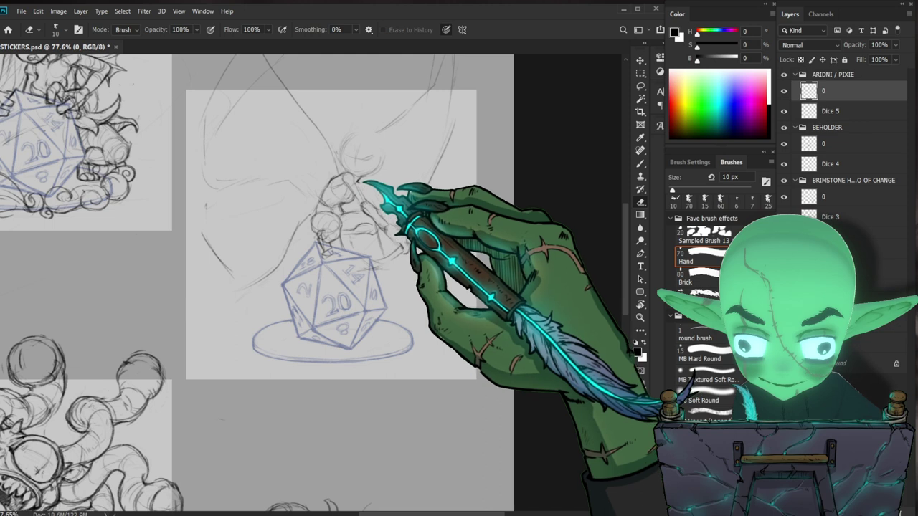
key("b")
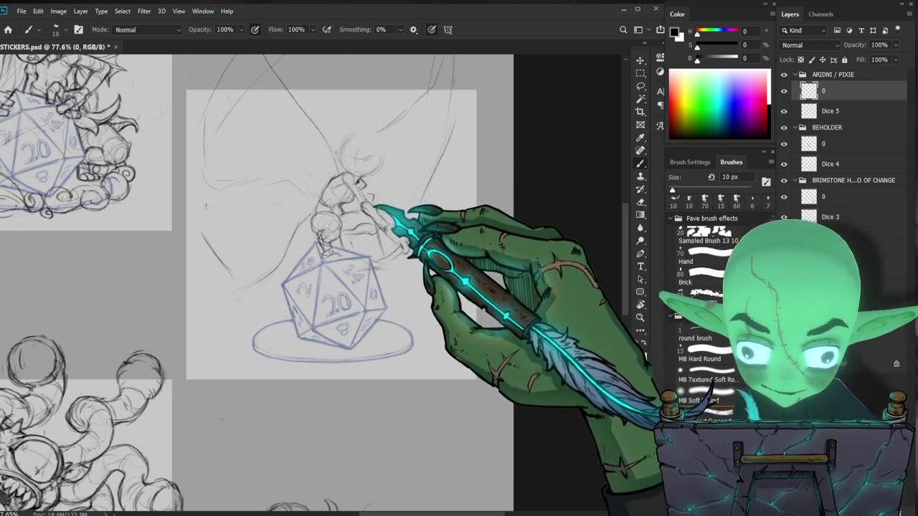
key("e")
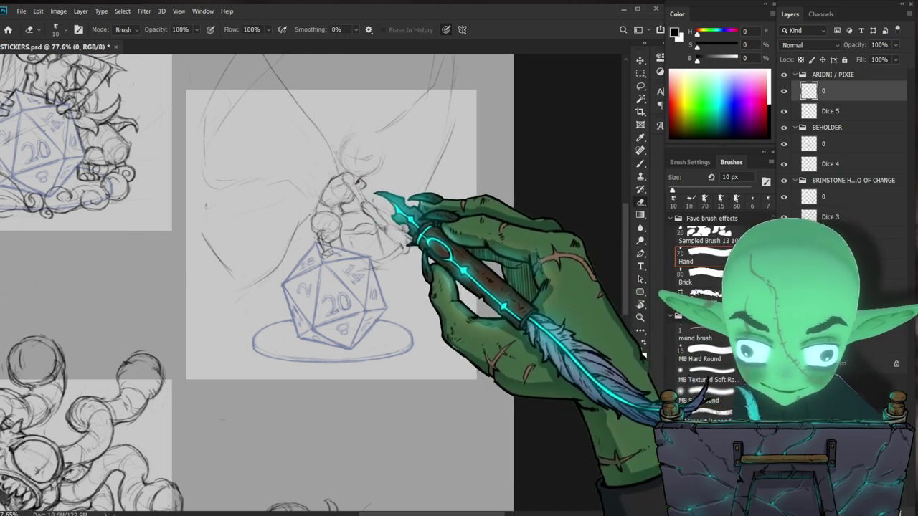
key("b")
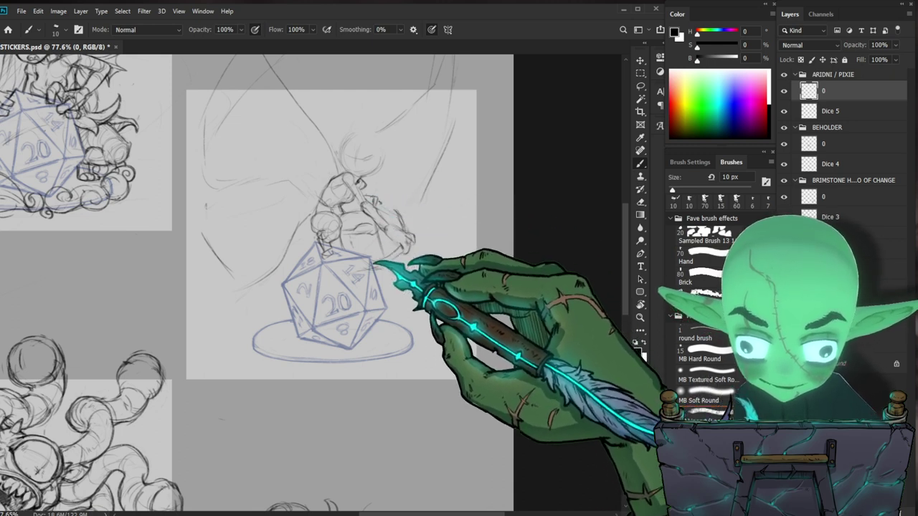
left_click_drag(508, 317, 500, 309)
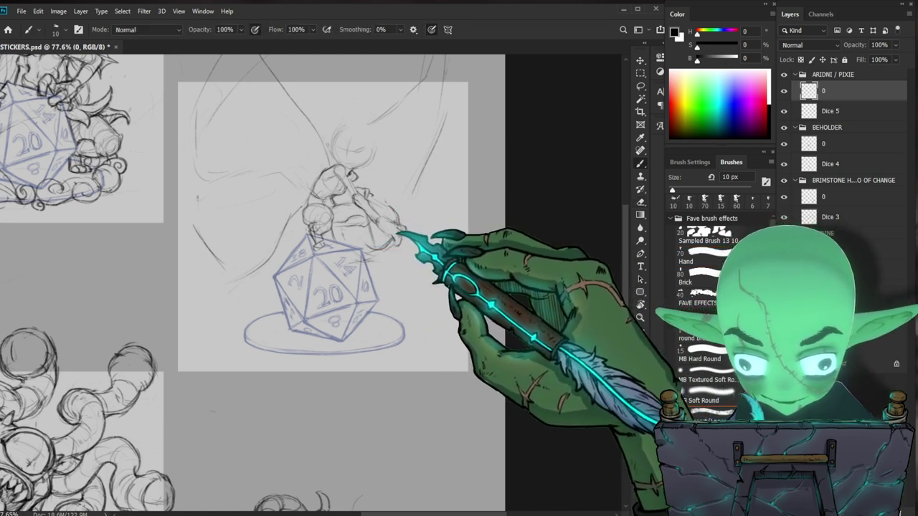
key("e")
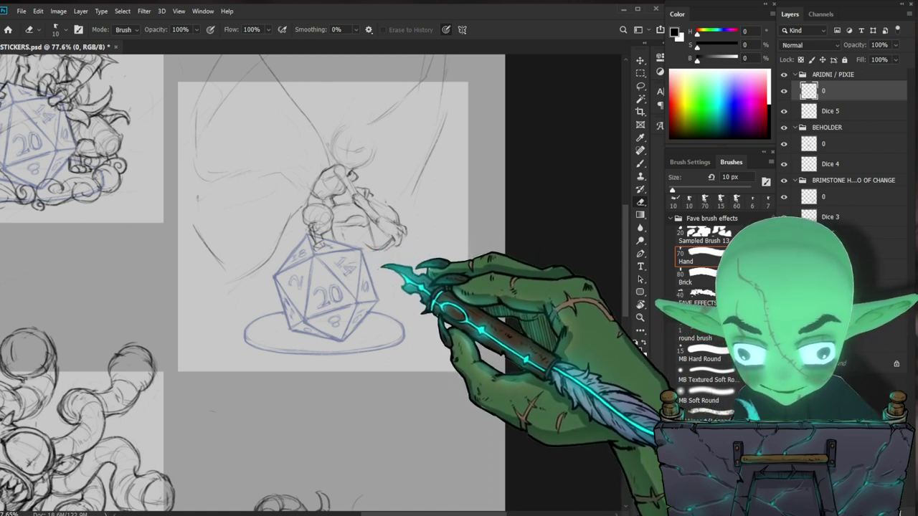
key("b")
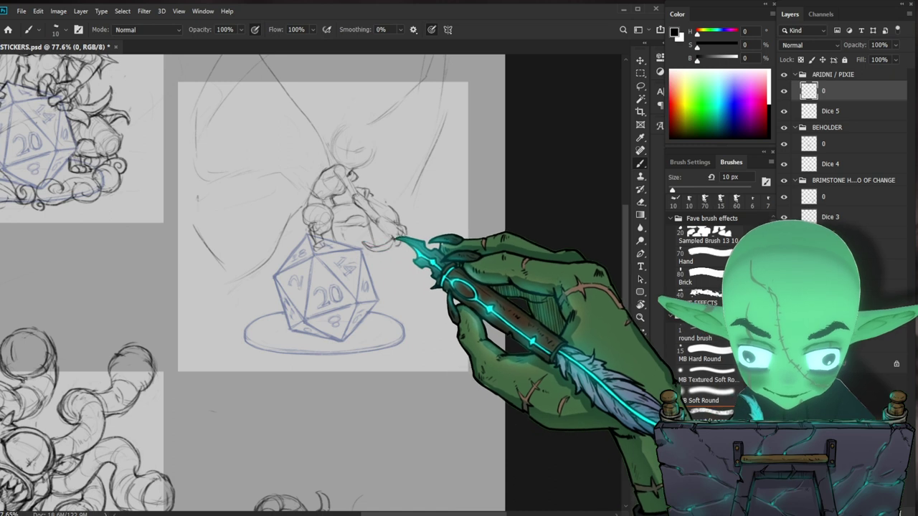
Sketch a crescent-shaped curve around the lower end of the pixie's diagonal shaft, just above the die
scroll(430, 280, "down", 2)
key("e")
scroll(398, 251, "up", 2)
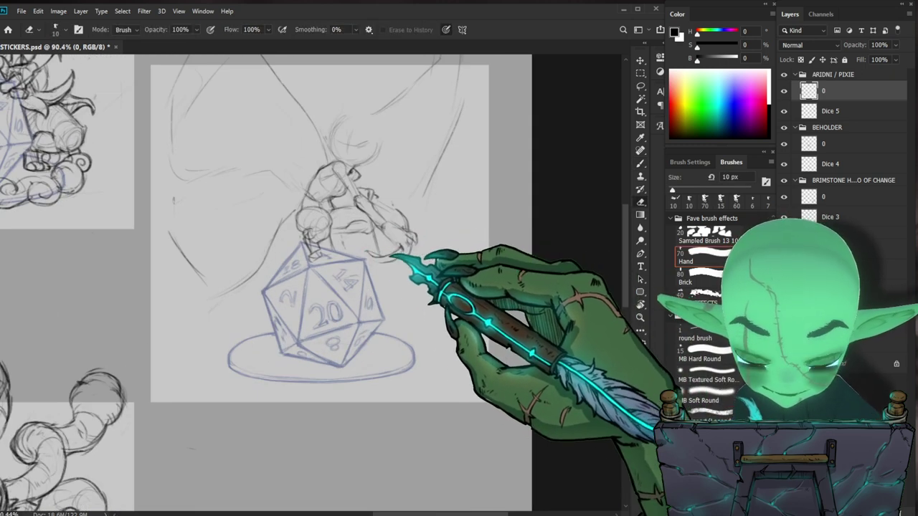
key("b")
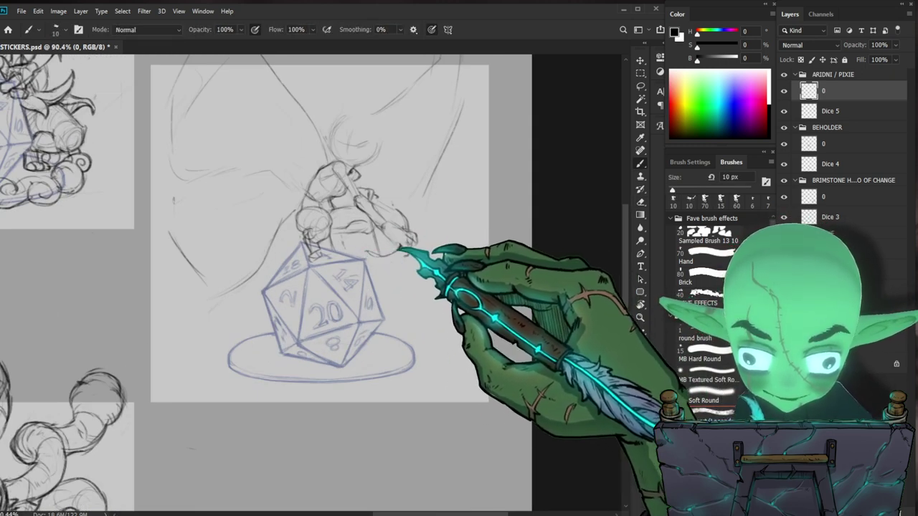
mouse_move(357, 250)
left_mouse_down()
mouse_move(376, 268)
mouse_move(404, 244)
left_mouse_up()
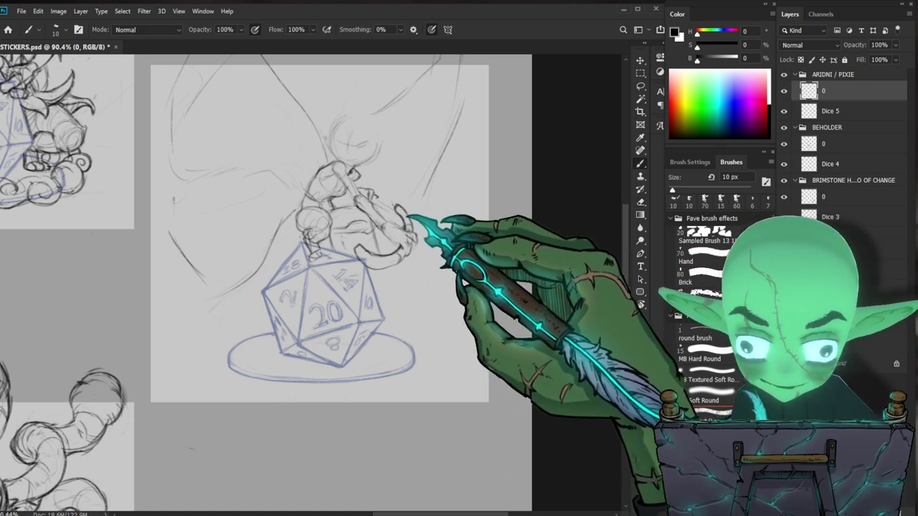
key("e")
key("b")
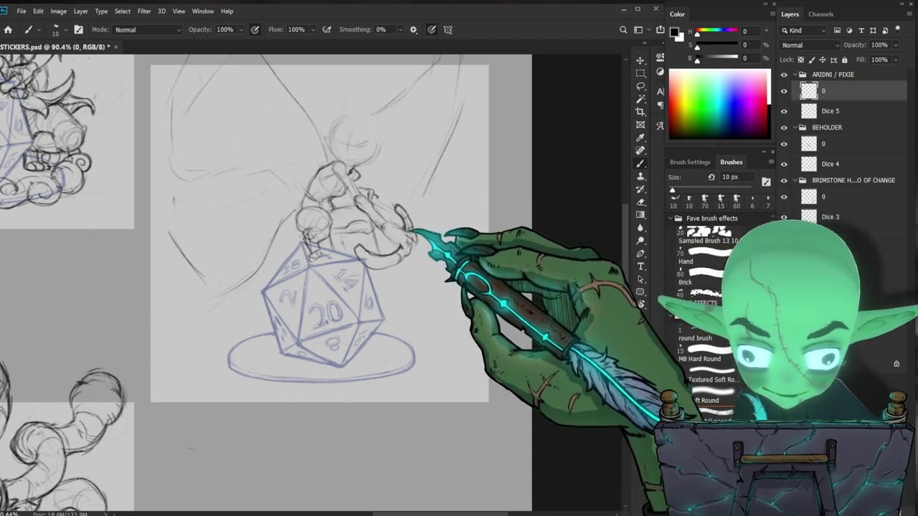
Erase the lower part of the crescent and redraw it as a cleaner curve sweeping beneath the shaft
key("e")
mouse_move(385, 254)
left_mouse_down()
mouse_move(369, 248)
mouse_move(382, 254)
left_mouse_up()
key("b")
key("e")
key("b")
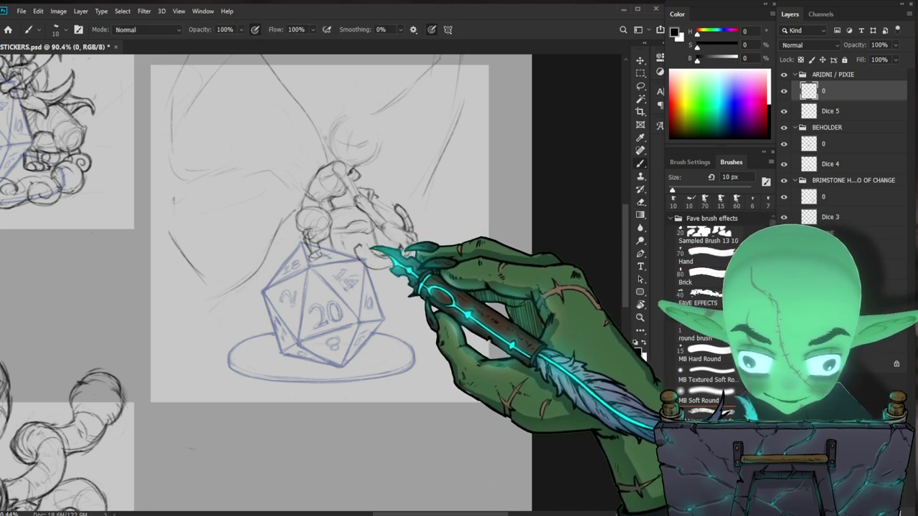
key("e")
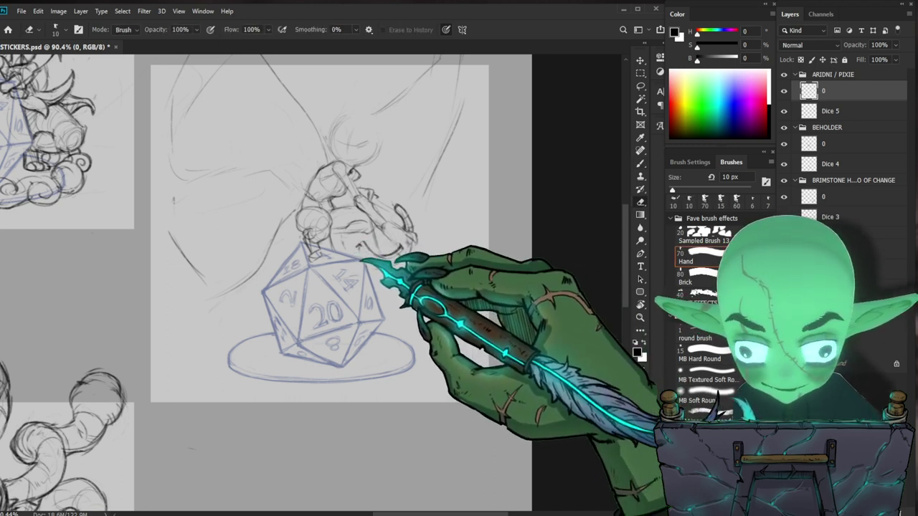
key("b")
mouse_move(363, 256)
left_mouse_down()
mouse_move(397, 212)
mouse_move(412, 247)
left_mouse_up()
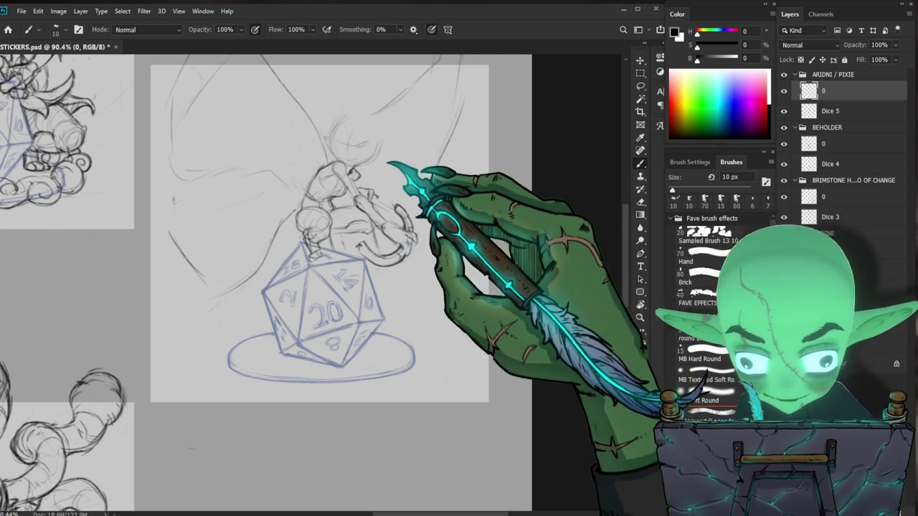
Extend the diagonal shaft past the crescent with a narrow straight point, cleaning up its edges
key("e")
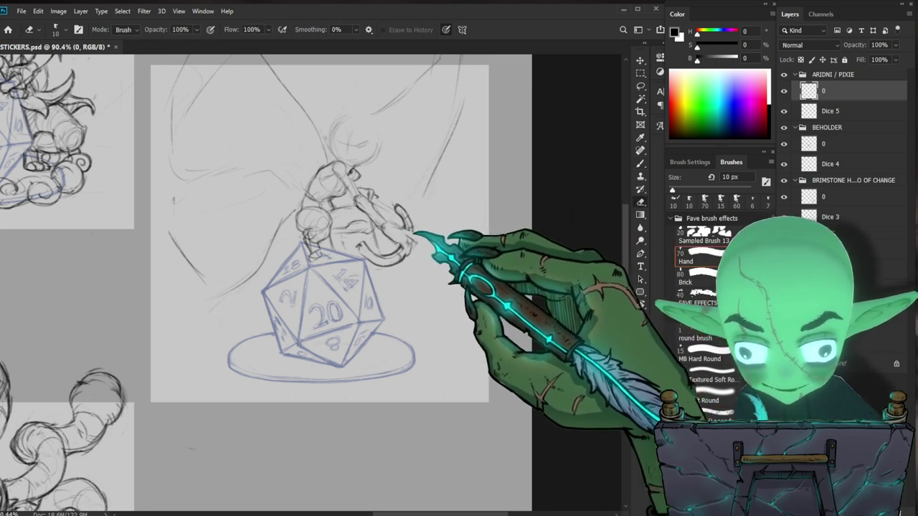
key("b")
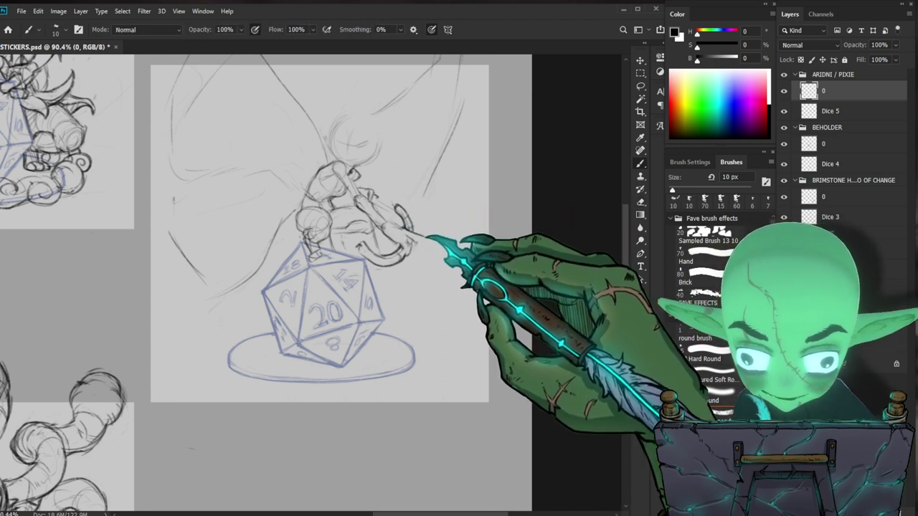
key("z")
mouse_move(459, 251)
left_mouse_down()
mouse_move(483, 306)
mouse_move(481, 280)
mouse_move(429, 229)
left_mouse_up()
key("e")
key("b")
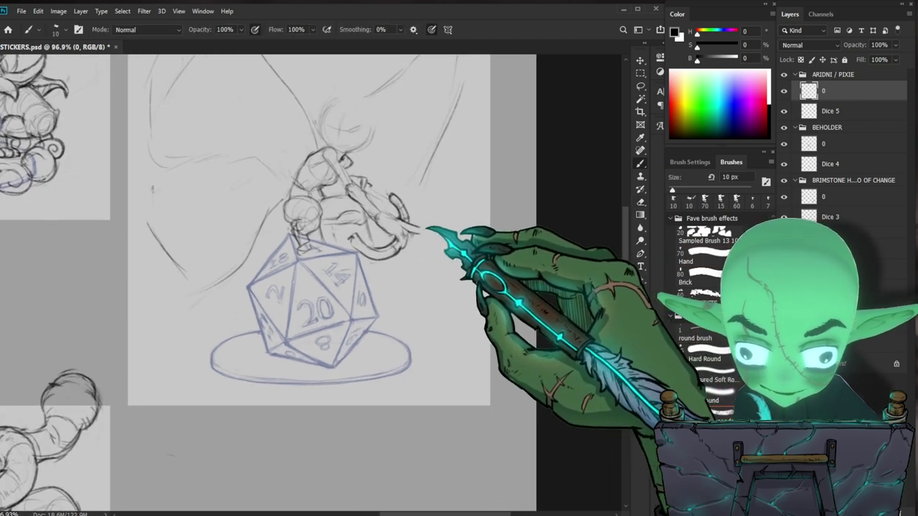
key("z")
mouse_move(461, 269)
left_mouse_down()
mouse_move(434, 309)
mouse_move(474, 268)
mouse_move(435, 260)
left_mouse_up()
key("e")
key("b")
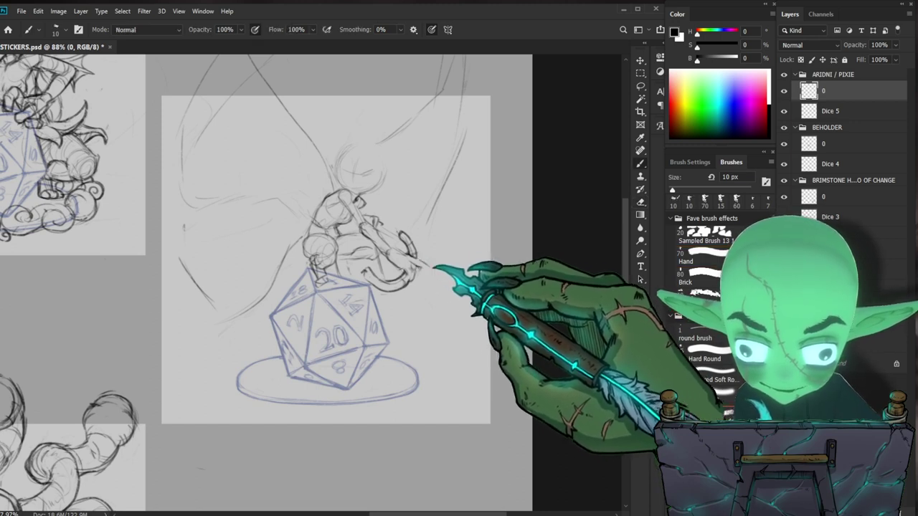
Tidy the shaft's projecting tip by erasing stray lines and redrawing its outline
key("e")
mouse_move(433, 267)
left_mouse_down()
mouse_move(423, 267)
mouse_move(432, 271)
mouse_move(370, 383)
left_mouse_up()
key("b")
key("e")
key("b")
Redraw the outer edge of the left wing's lower lobe and check the design against the full sticker sheet
key("z")
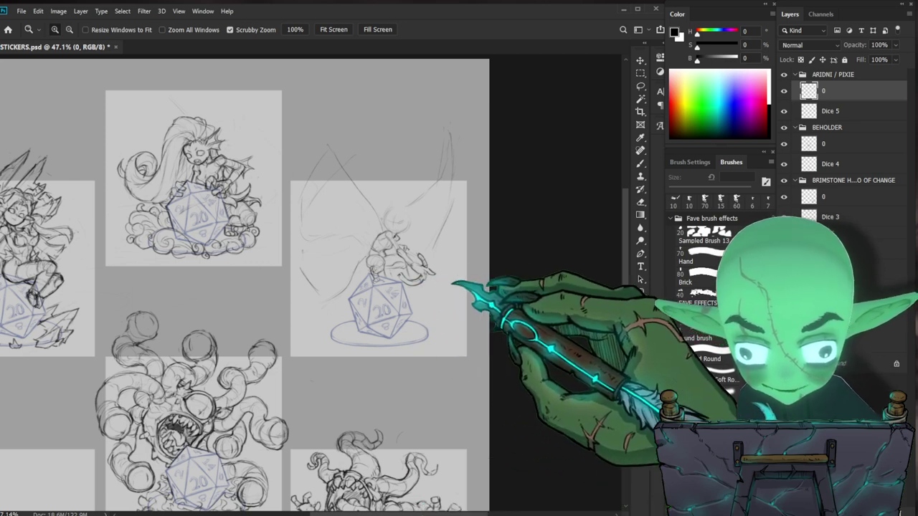
left_click(444, 277)
left_click_drag(433, 293, 457, 334)
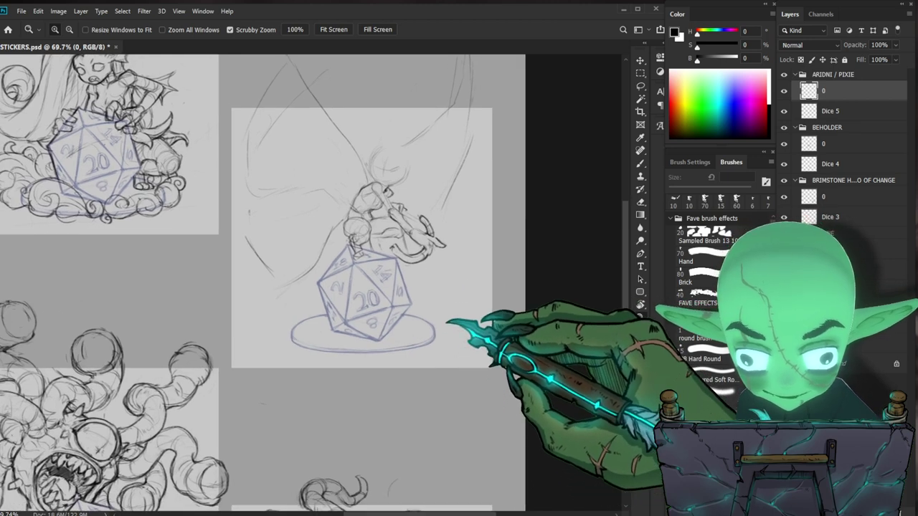
left_click_drag(460, 244, 439, 276)
key("b")
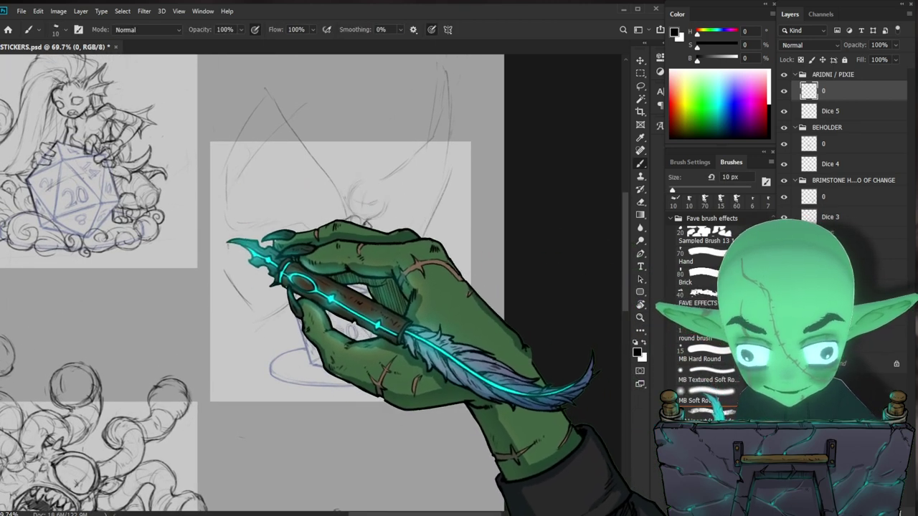
left_click_drag(227, 235, 253, 300)
key("z")
left_click_drag(511, 284, 476, 287)
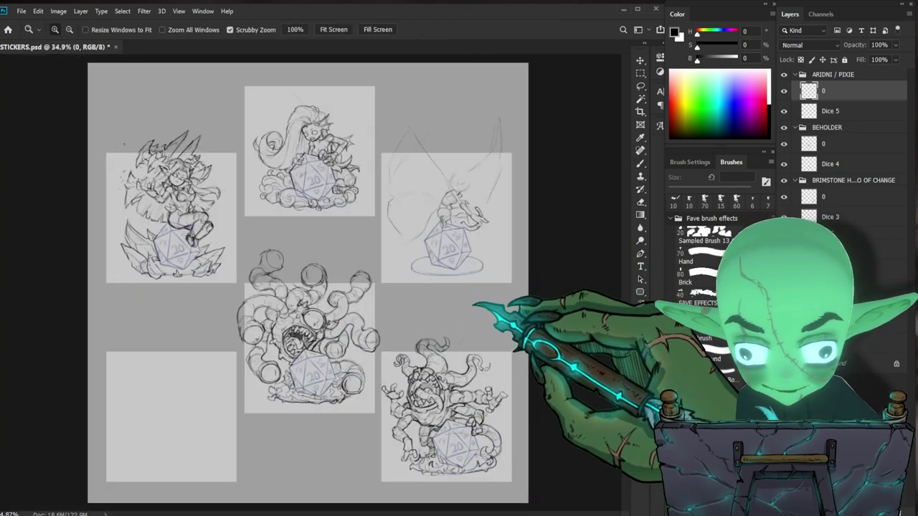
left_click_drag(307, 227, 344, 226)
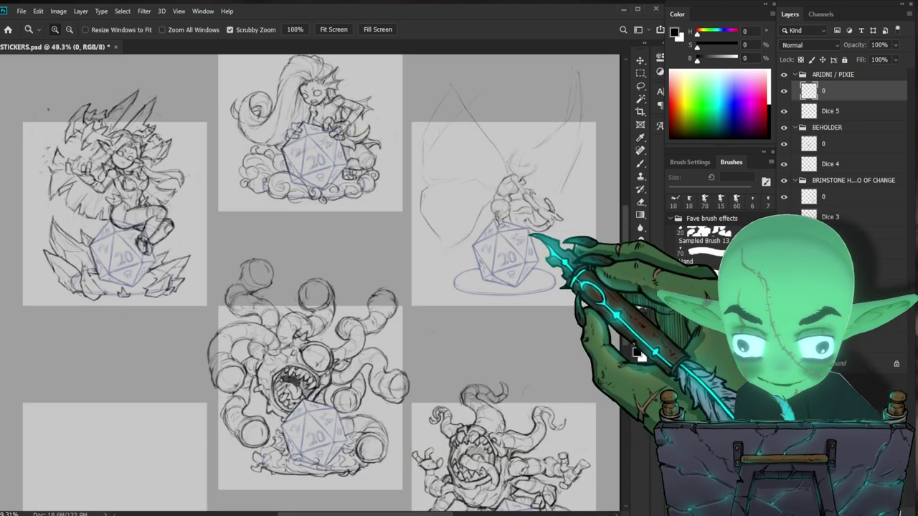
left_click_drag(537, 290, 417, 337)
left_click_drag(428, 242, 446, 241)
Erase overlapping lines between the crescent and the pixie's leg and redraw the leg and far foot above the die
key("e")
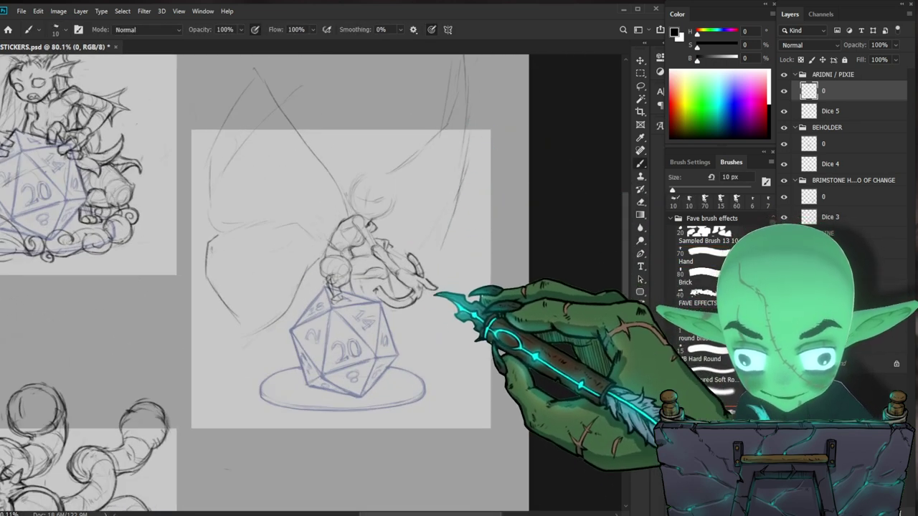
key("e")
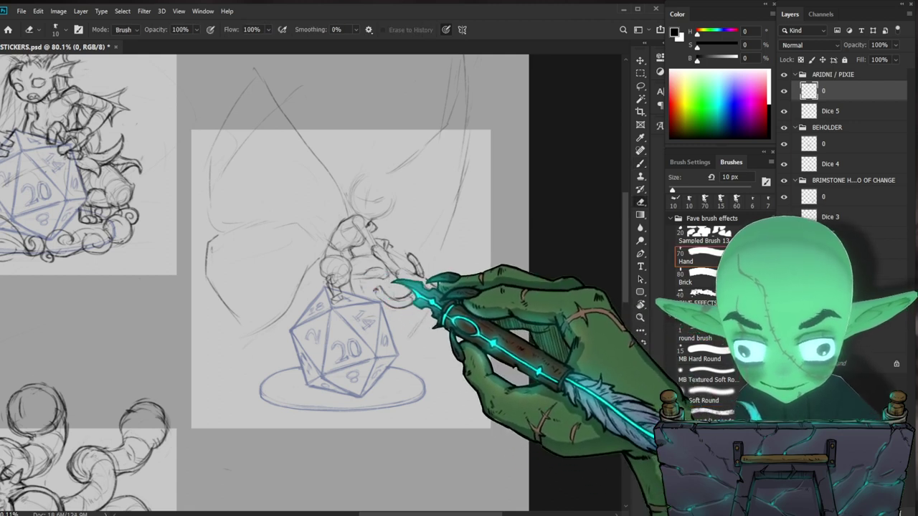
key("b")
key("e")
key("b")
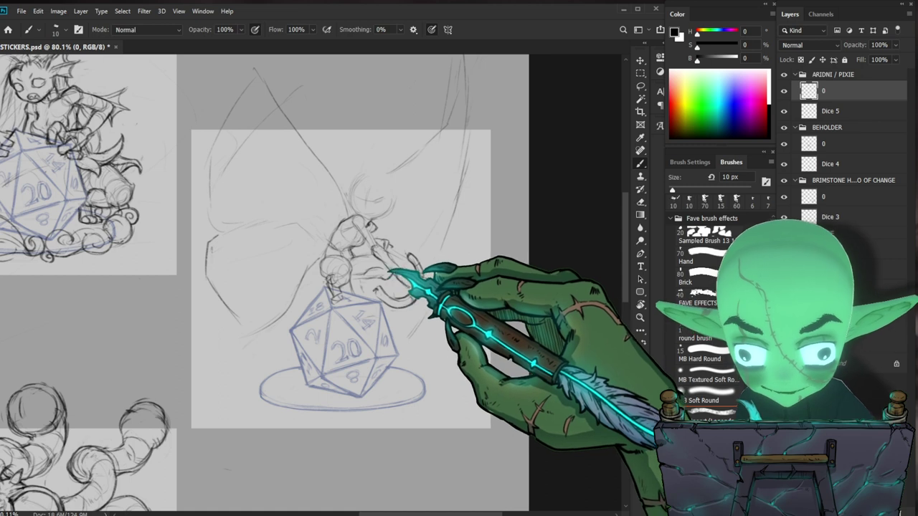
key("e")
key("b")
key("e")
key("e")
key("b")
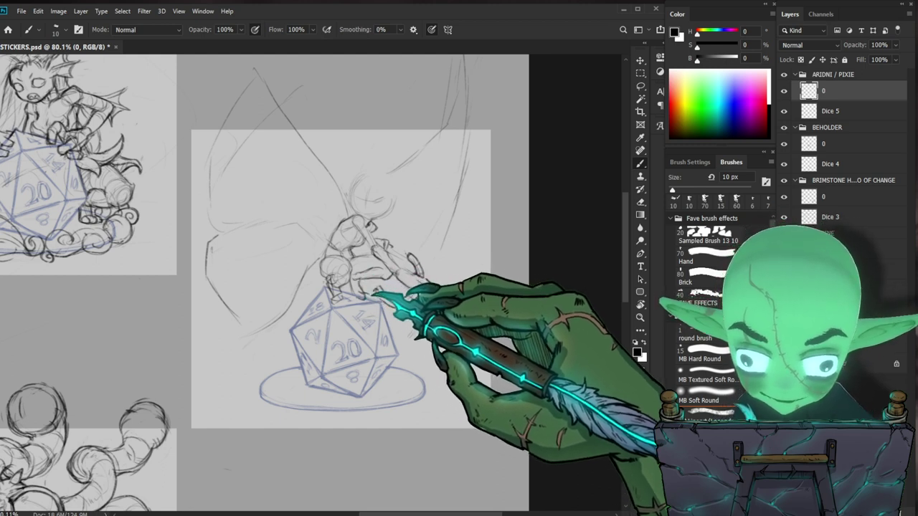
key("e")
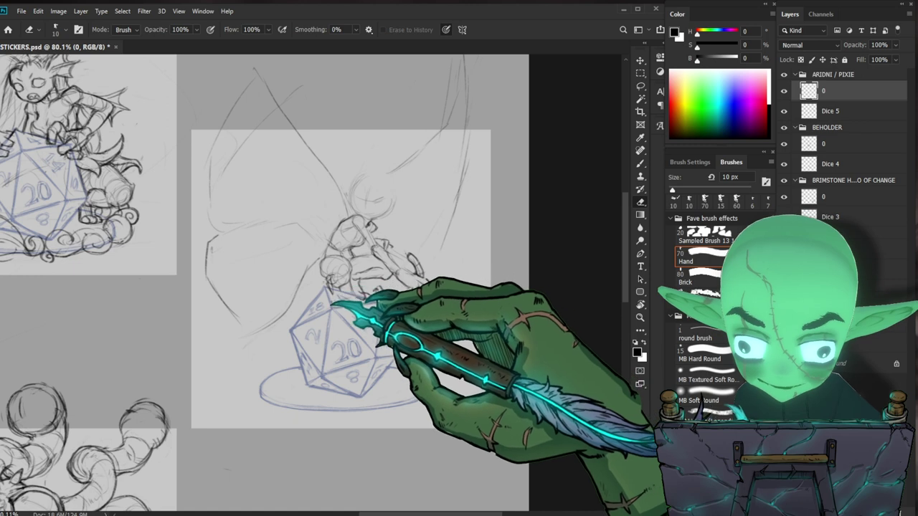
key("b")
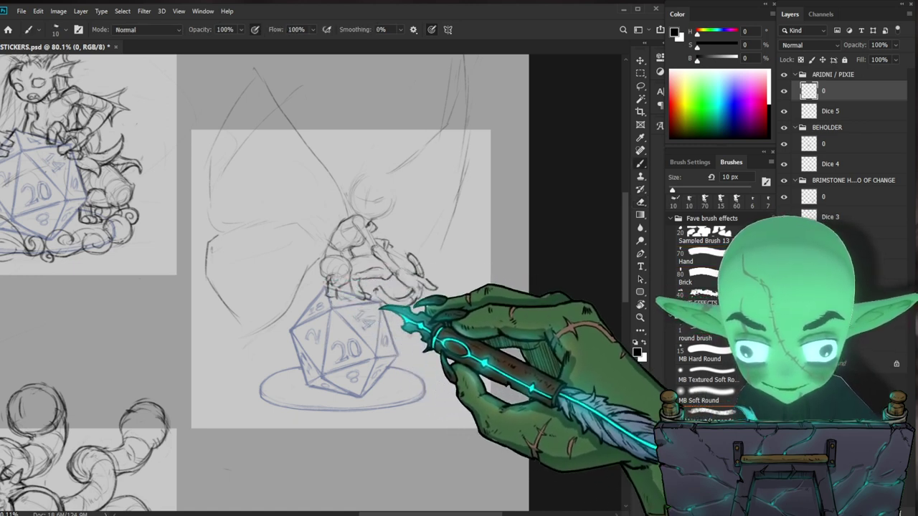
Sketch the pixie's near foot and toes resting on the die's upper edge, erasing and redrawing the ankle lines
key("e")
key("b")
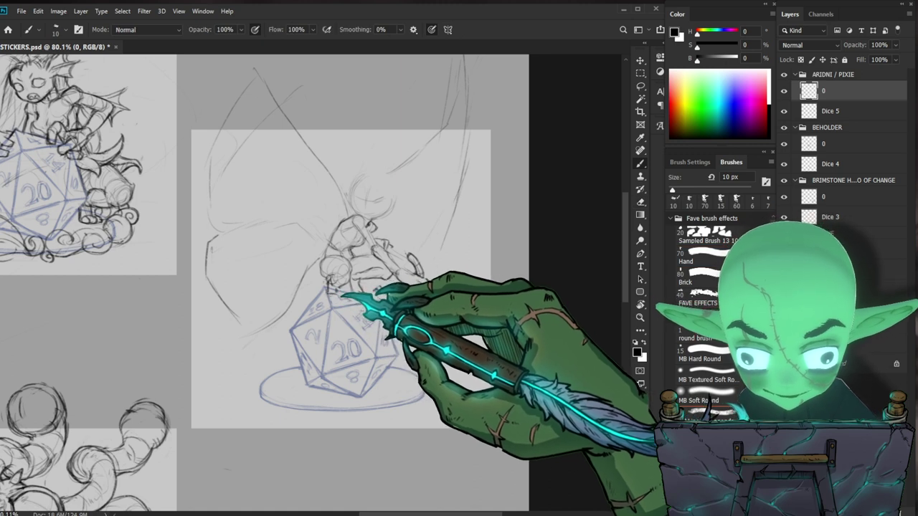
key("e")
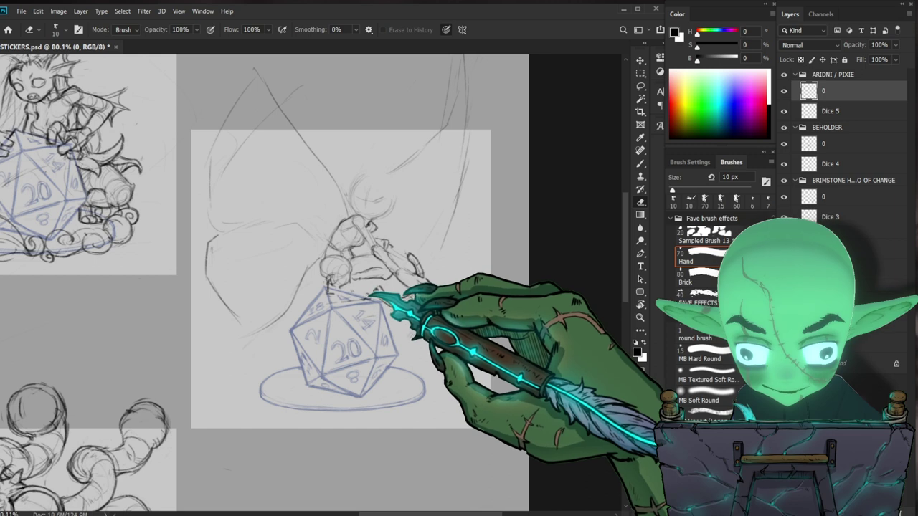
key("b")
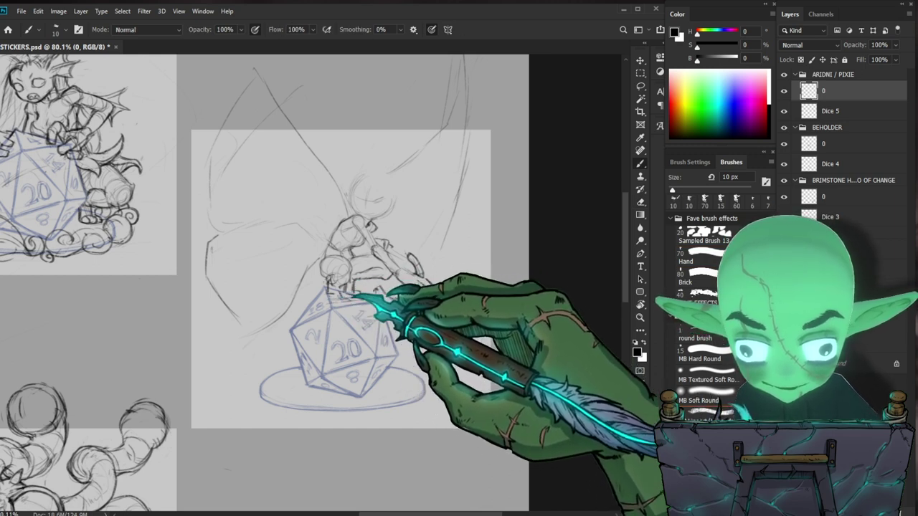
key("e")
key("b")
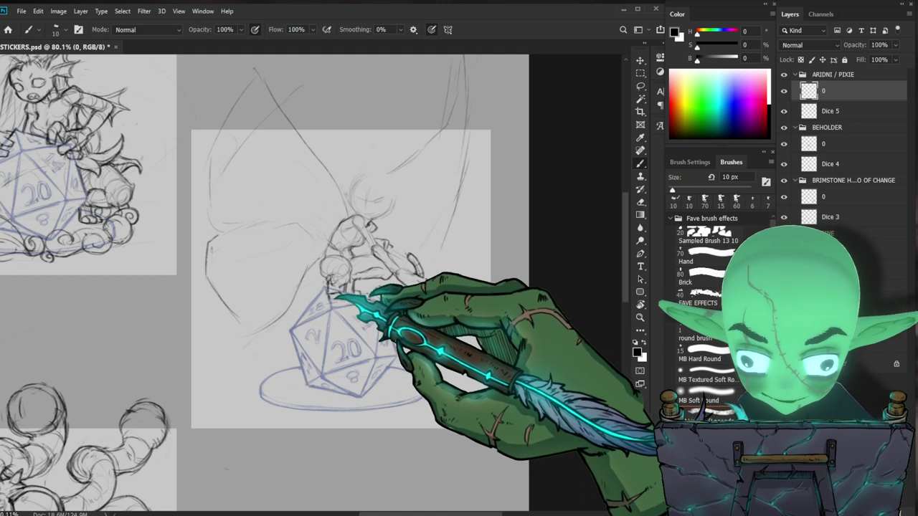
key("e")
key("b")
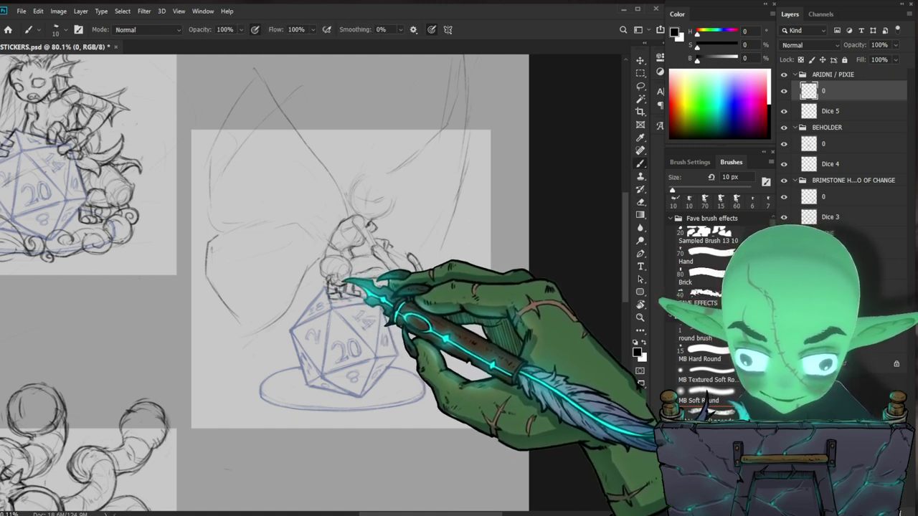
key("e")
key("b")
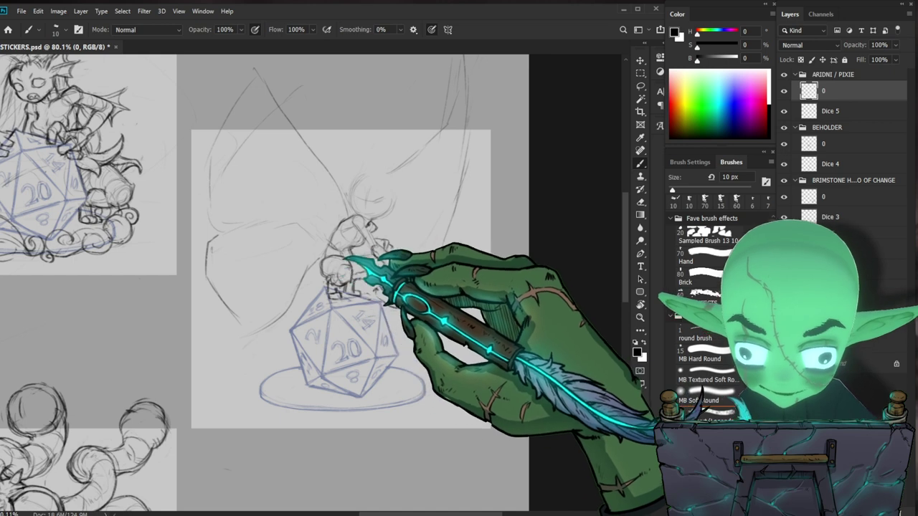
Clean up the heel and ankle of the pixie's near foot on the die, erasing and redrawing the small lines
left_click_drag(428, 284, 399, 285)
left_click_drag(498, 330, 506, 328)
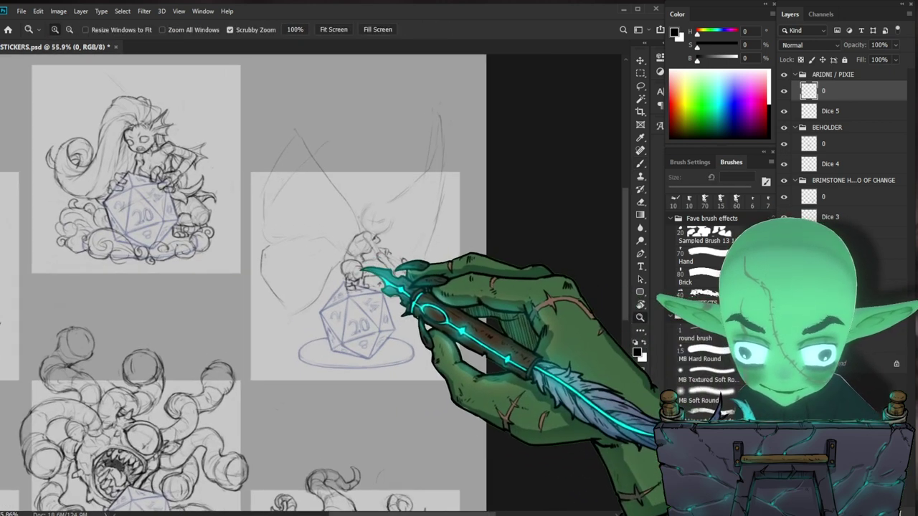
left_click_drag(362, 275, 387, 275)
key("b")
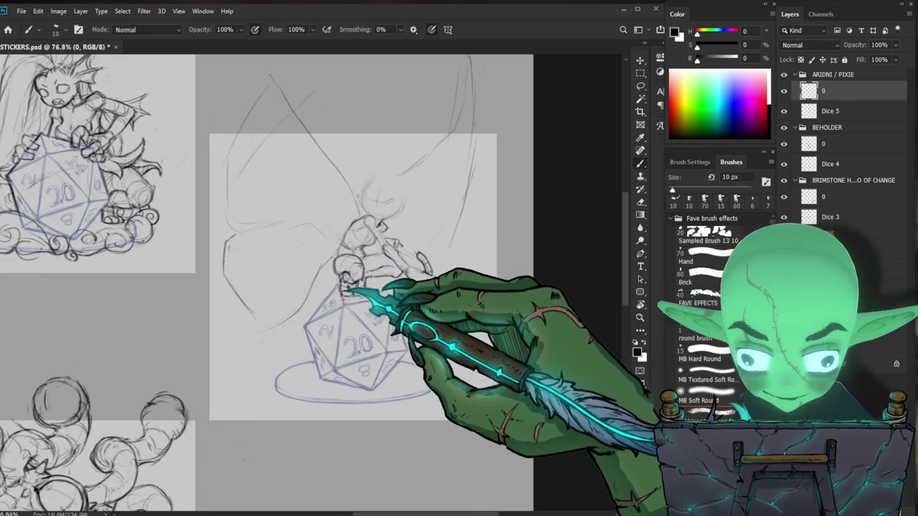
key("e")
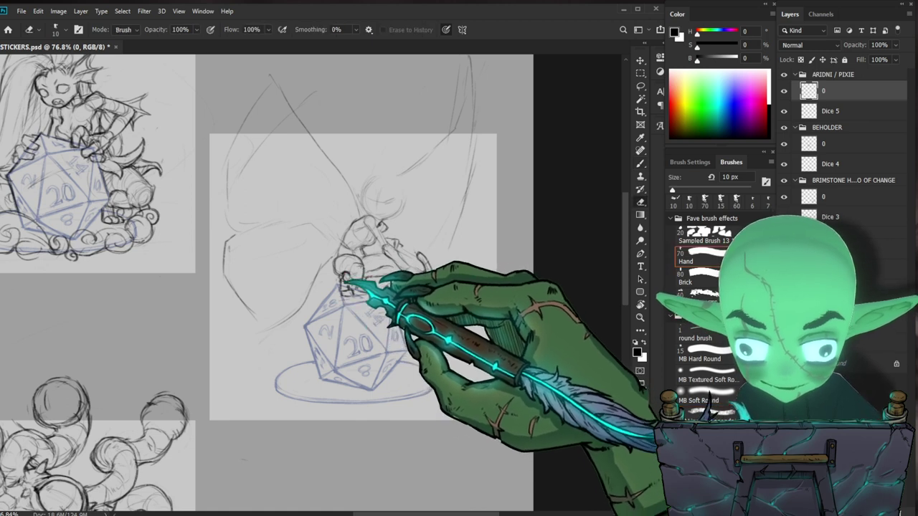
key("b")
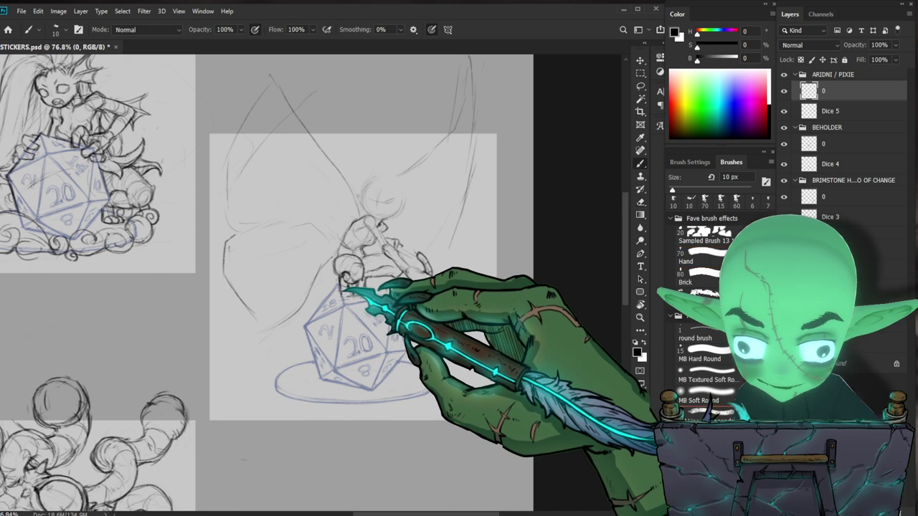
Sketch the pixie's pointed ear and a few light hair strokes over the head's construction circle
left_click_drag(498, 337, 473, 341)
left_click_drag(343, 231, 339, 241)
left_click_drag(436, 259, 445, 252)
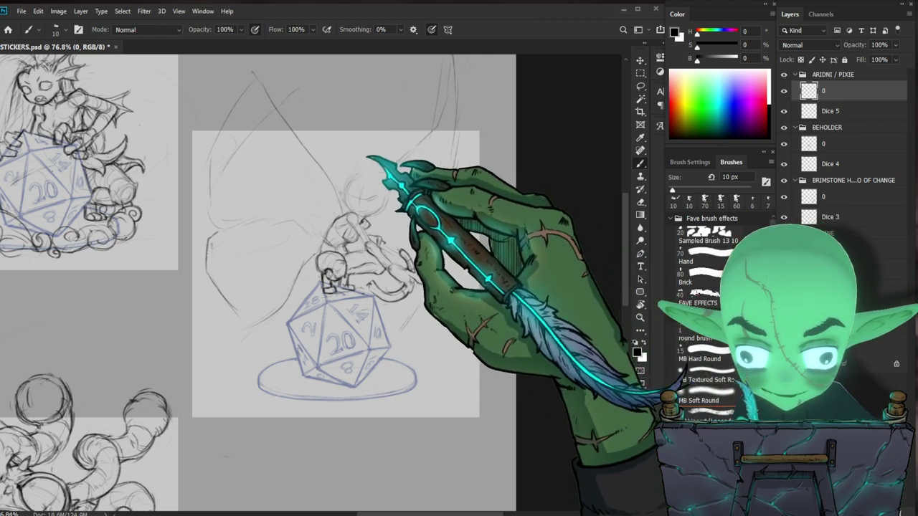
left_click_drag(348, 190, 343, 200)
left_click_drag(400, 216, 387, 215)
scroll(403, 188, "up", 1)
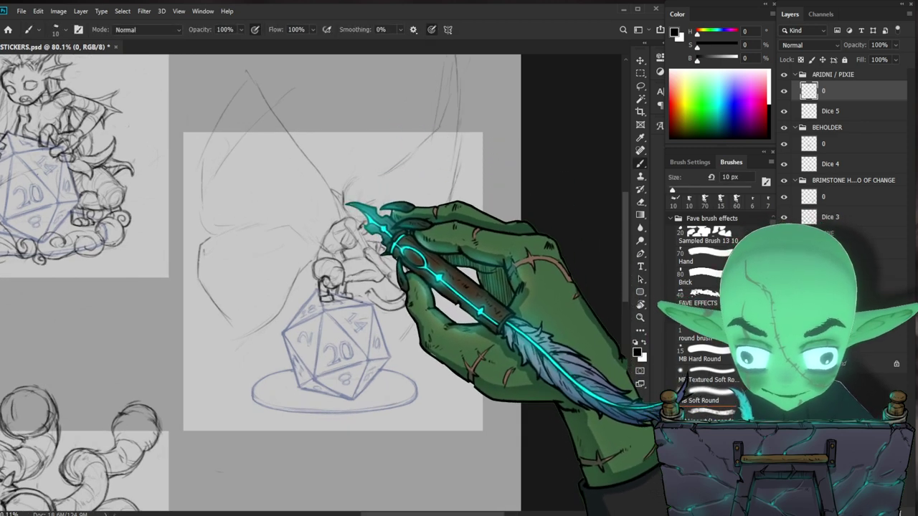
key("b")
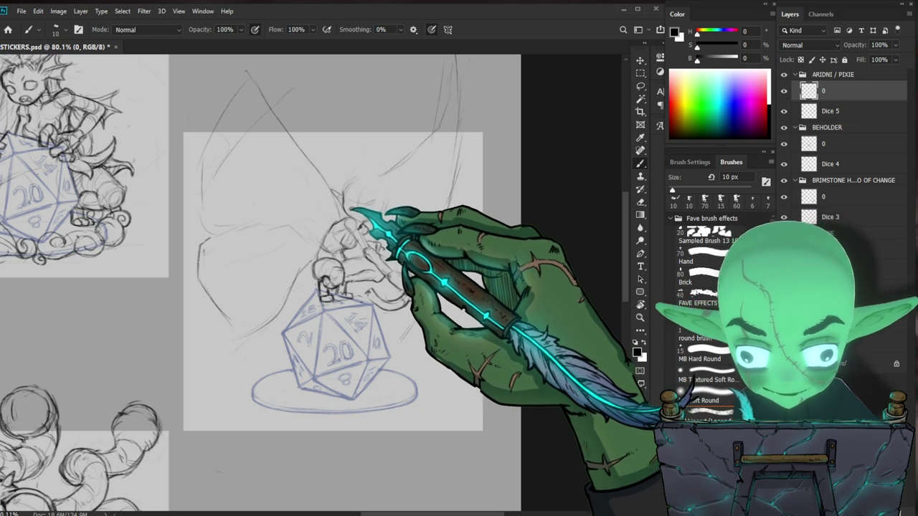
Draw the pixie's angry eyes and snarling open mouth inside the head guide, erasing stray construction lines
left_click_drag(421, 204, 362, 204)
scroll(398, 187, "up", 5)
key("e")
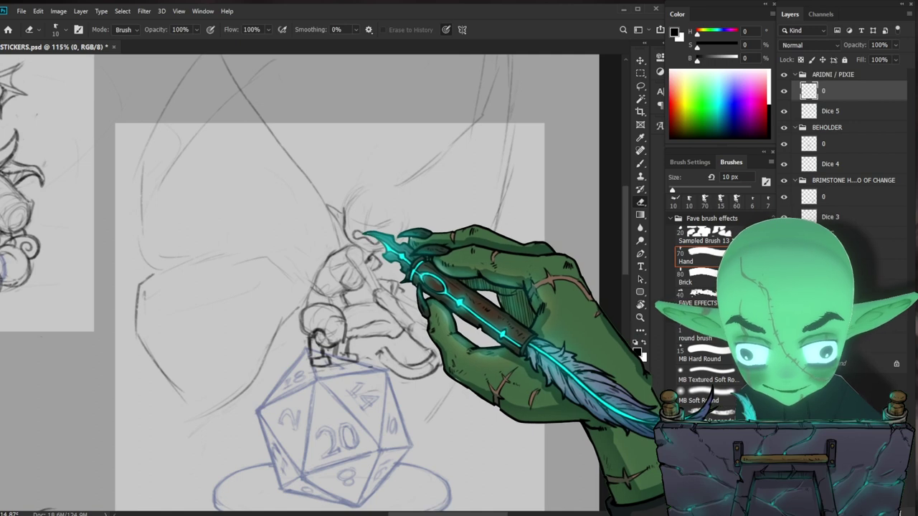
key("b")
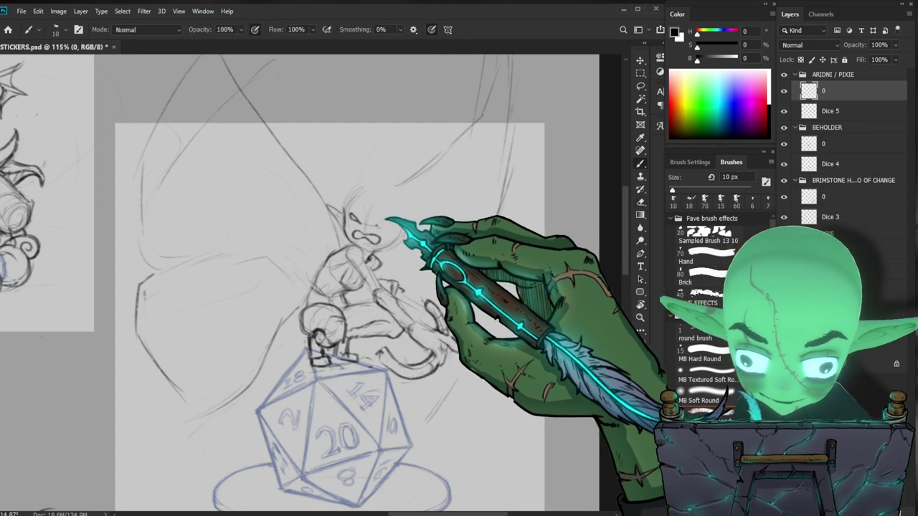
mouse_move(386, 224)
left_mouse_down()
mouse_move(409, 267)
mouse_move(479, 278)
mouse_move(411, 198)
left_mouse_up()
key("z")
key("b")
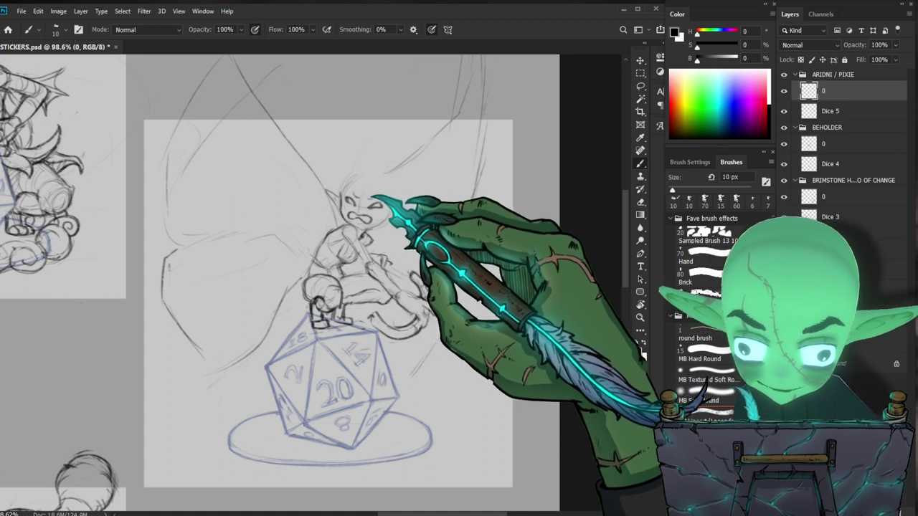
Strengthen the pixie's frowning brows and eyes and sketch the outline of the head around the face
key("z")
left_click_drag(375, 194, 360, 227)
key("b")
key("z")
left_click_drag(430, 233, 479, 190)
key("b")
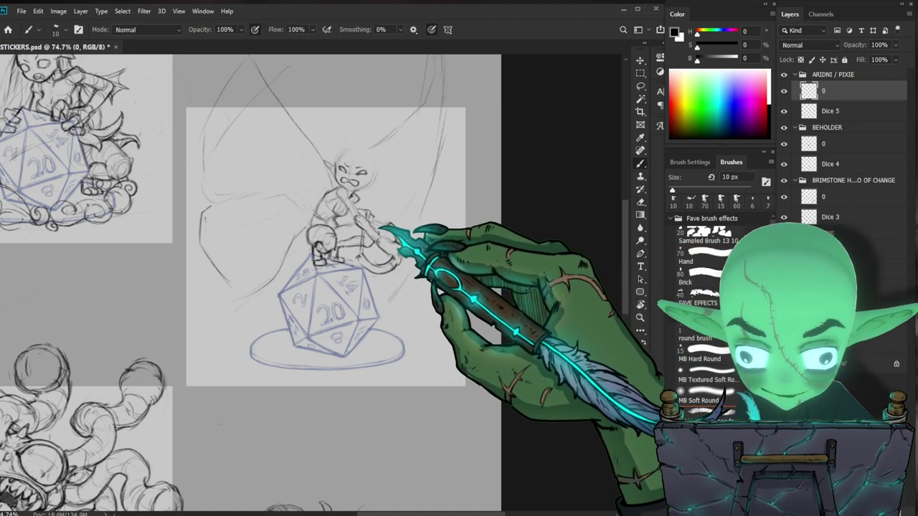
Sketch the pixie's neck and far shoulder below the chin
left_click_drag(402, 215, 393, 225)
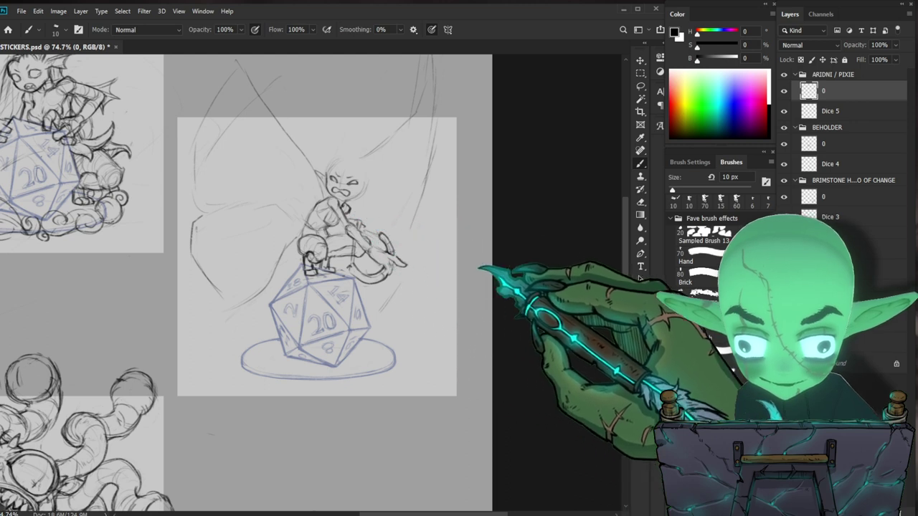
left_click_drag(484, 266, 463, 260)
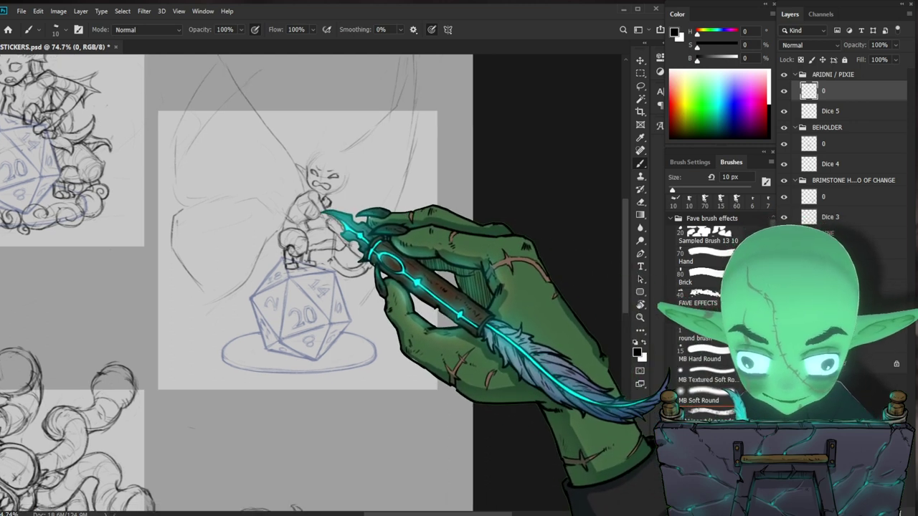
mouse_move(383, 217)
left_mouse_down()
mouse_move(371, 212)
mouse_move(374, 195)
mouse_move(370, 210)
left_mouse_up()
key("b")
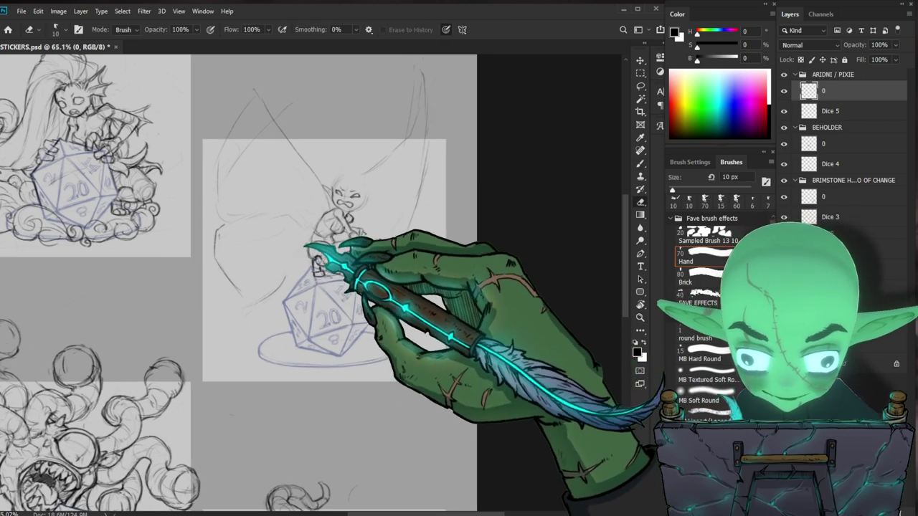
Erase overlapping lines around the shoulder and torso and redraw the arm reaching down to the crescent-ended shaft
left_click_drag(367, 305, 445, 334)
scroll(385, 334, "up", 3)
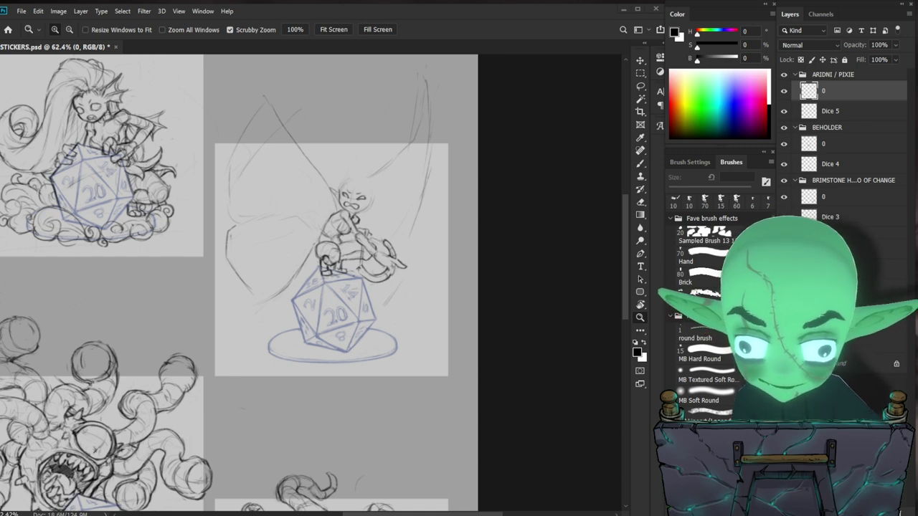
left_click(353, 270)
key("e")
mouse_move(311, 246)
left_mouse_down()
mouse_move(285, 282)
mouse_move(236, 269)
left_mouse_up()
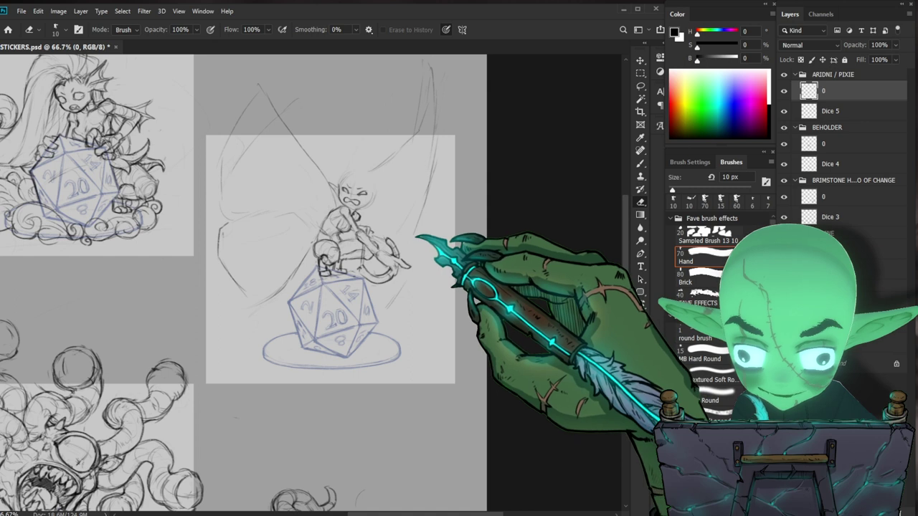
left_click_drag(346, 217, 375, 210)
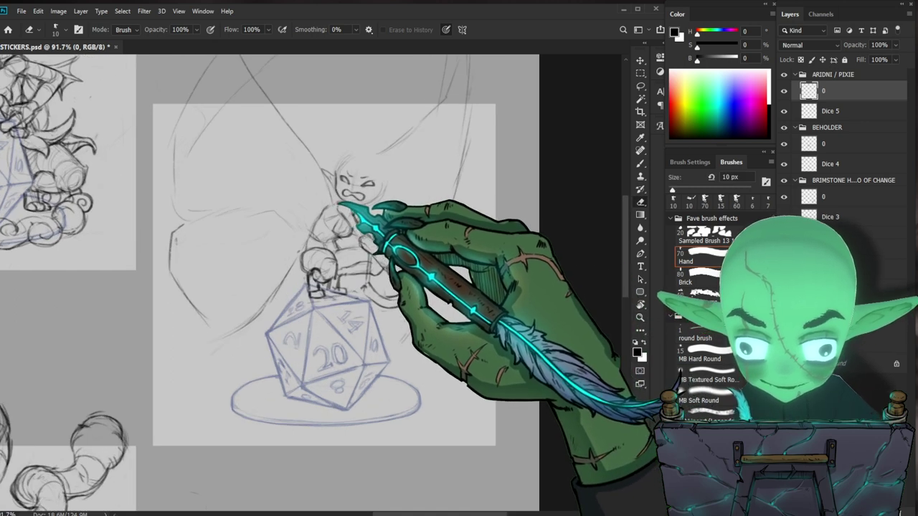
key("b")
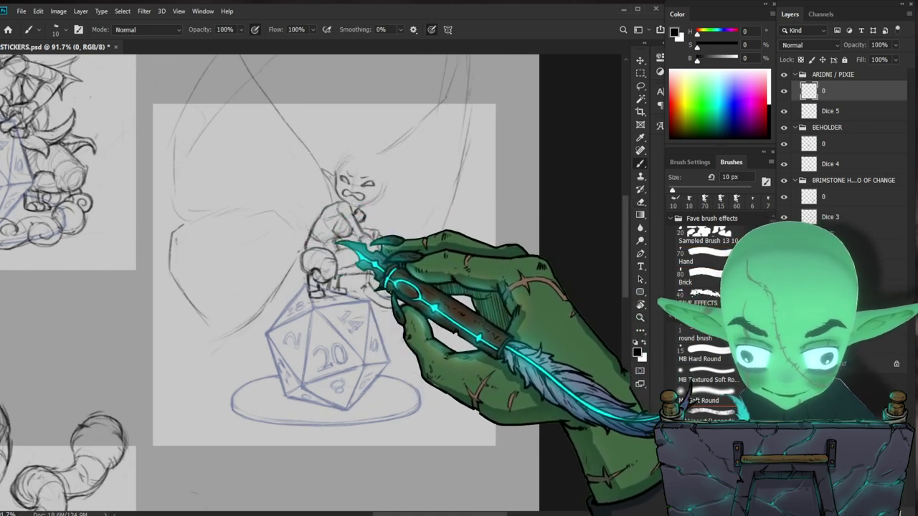
left_click_drag(377, 256, 330, 261)
scroll(357, 256, "up", 2)
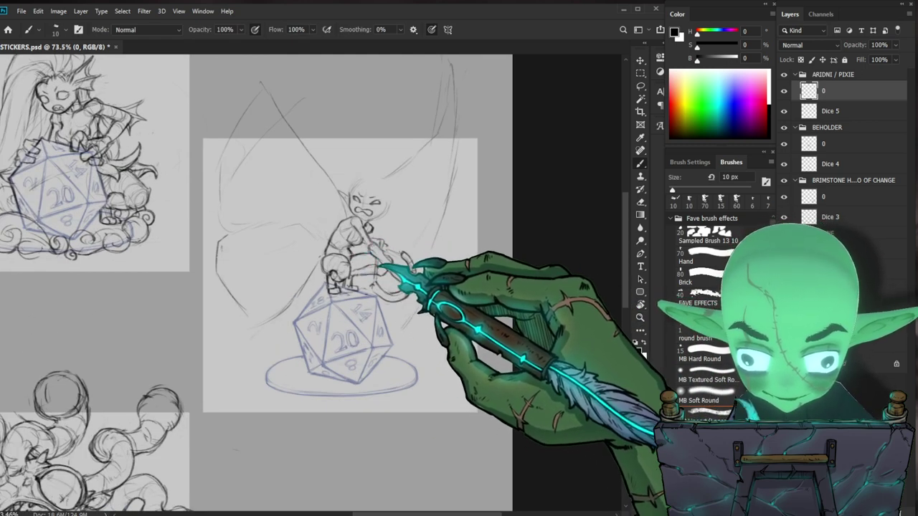
Redraw the pixie's far thigh and knee beneath the arm, alternating between erasing overlaps and darkening the contour
key("e")
key("b")
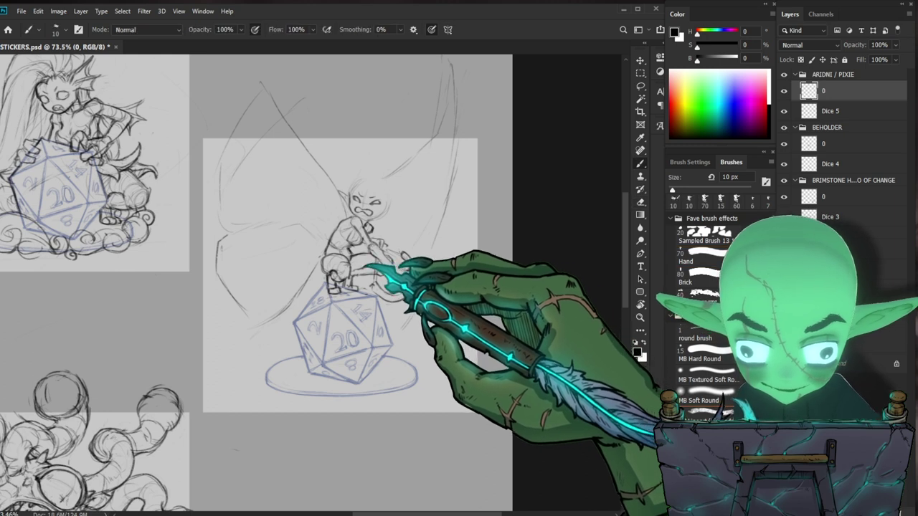
key("e")
key("b")
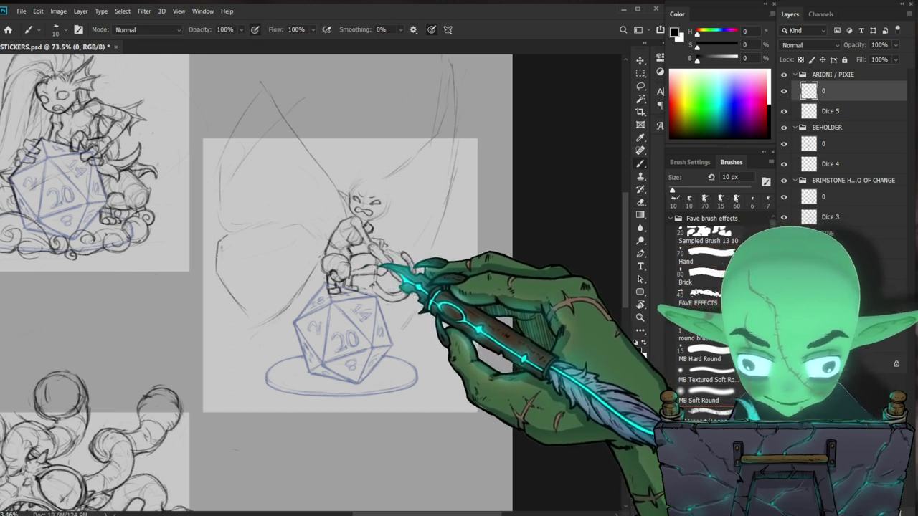
key("e")
key("b")
key("e")
left_click_drag(387, 266, 382, 258)
key("b")
key("e")
key("b")
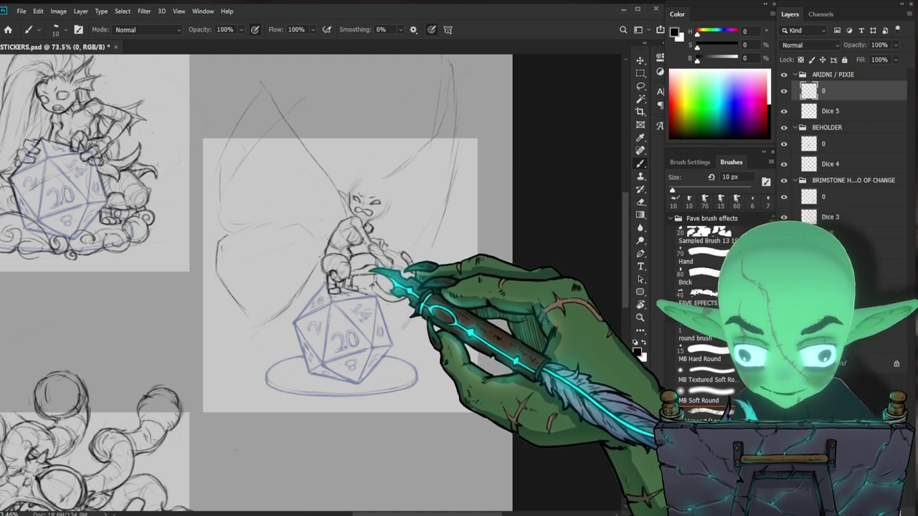
key("e")
key("b")
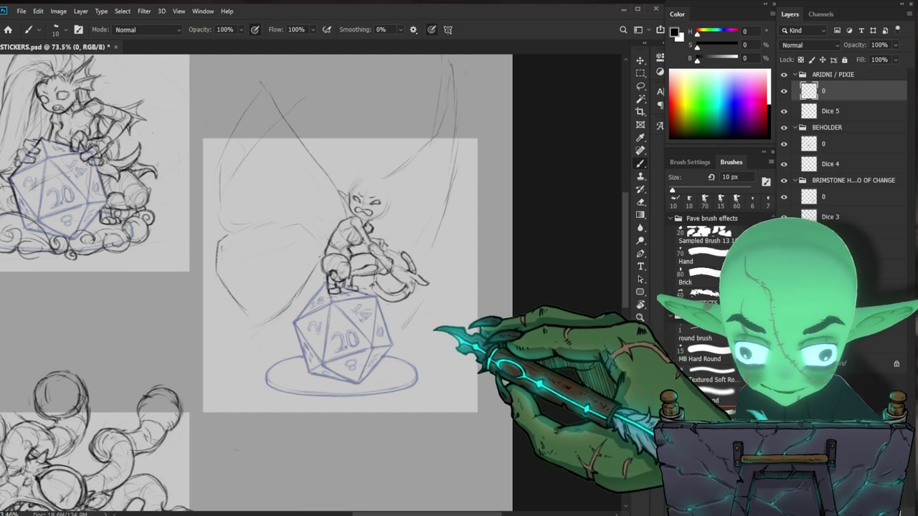
Erase and redraw the lower legs and the near foot's toes where they rest on the die's upper edge
key("e")
key("b")
key("e")
key("b")
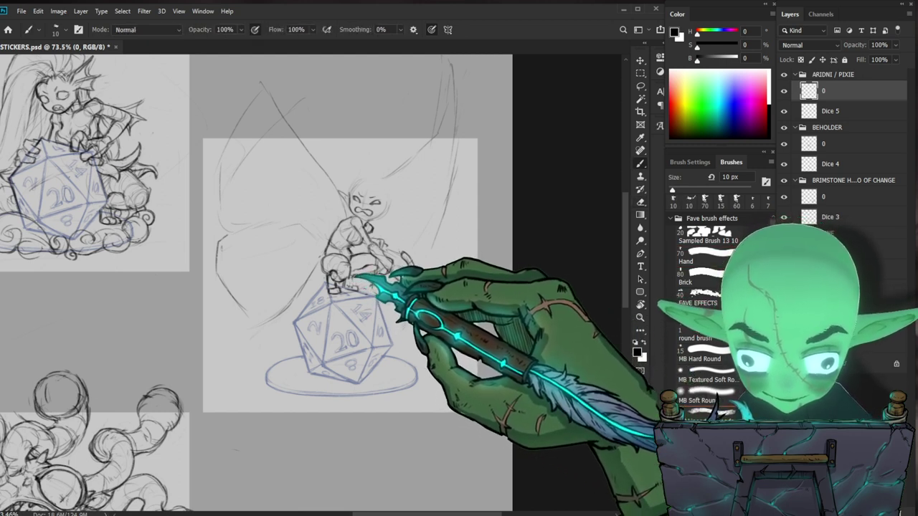
key("e")
key("b")
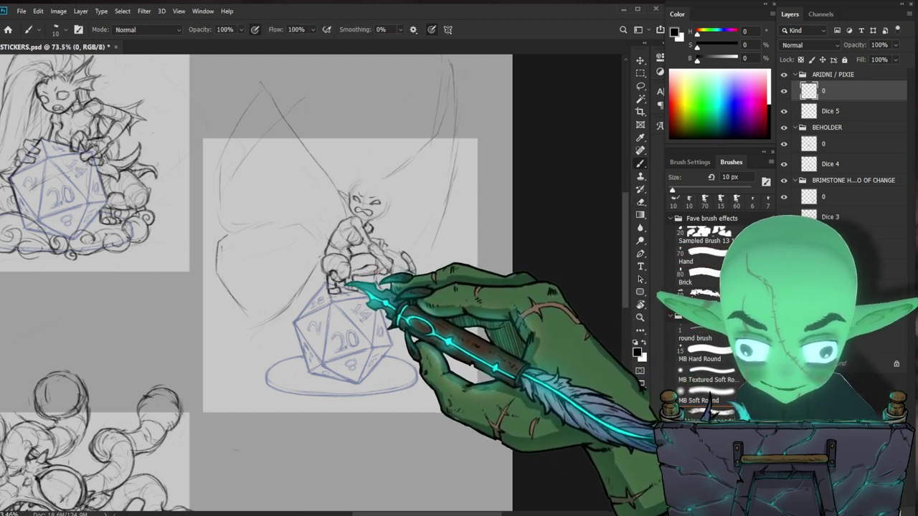
key("e")
key("b")
left_click_drag(334, 280, 332, 291)
key("b")
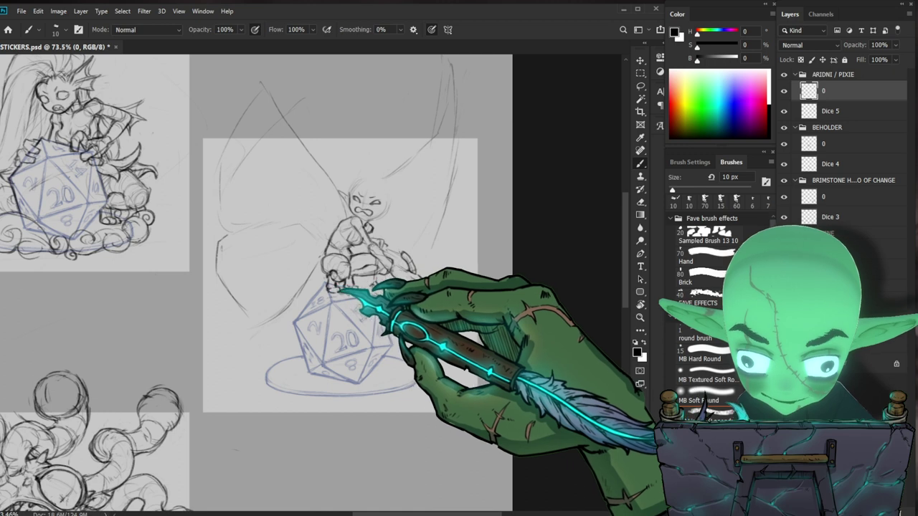
Sketch the pixie's far foot on the die's top edge, just below the crescent
key("z")
mouse_move(390, 289)
left_mouse_down()
mouse_move(377, 306)
mouse_move(353, 307)
mouse_move(410, 288)
mouse_move(389, 298)
mouse_move(433, 300)
left_mouse_up()
key("e")
key("z")
key("b")
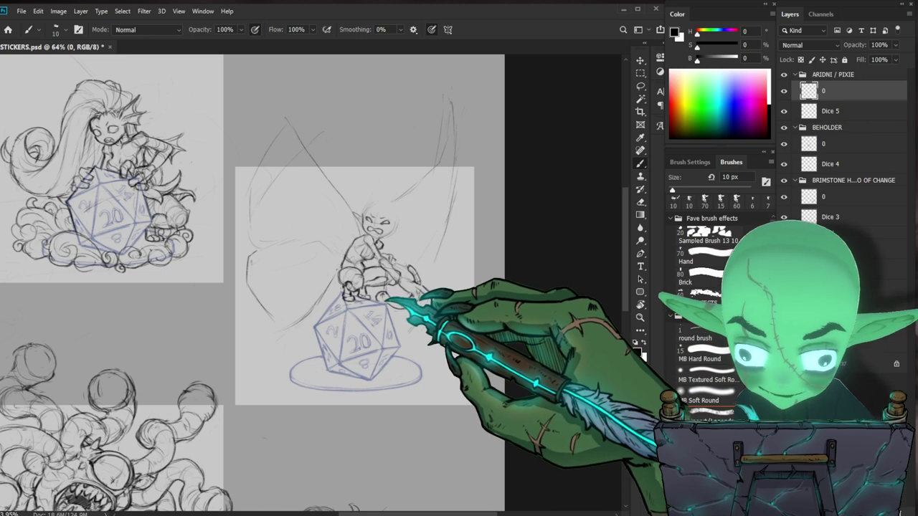
key("e")
key("b")
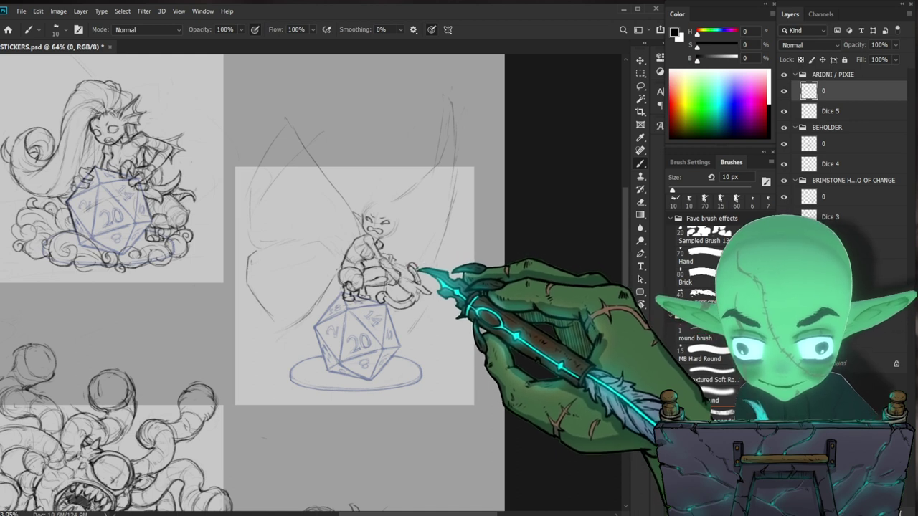
Reshape the crescent's curled upper horn and the shaft's projecting tip by repeatedly erasing and redrawing their outlines
key("e")
key("b")
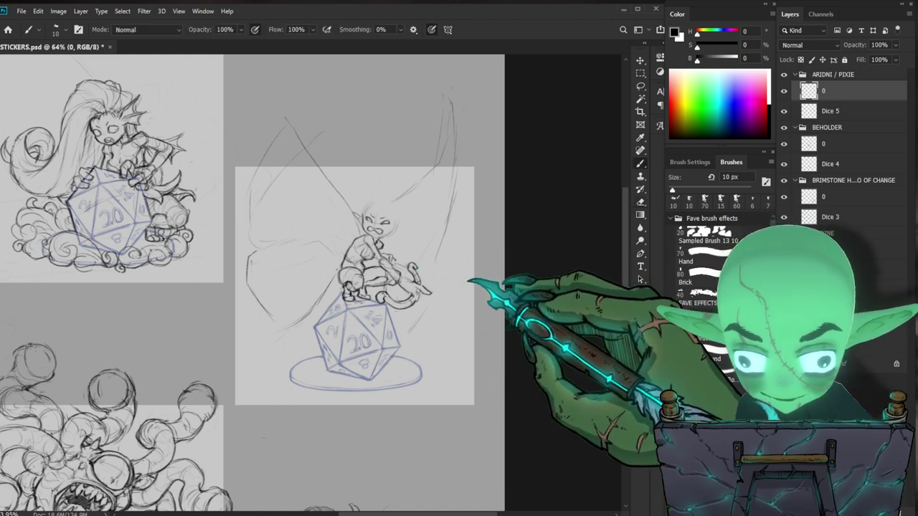
key("e")
key("b")
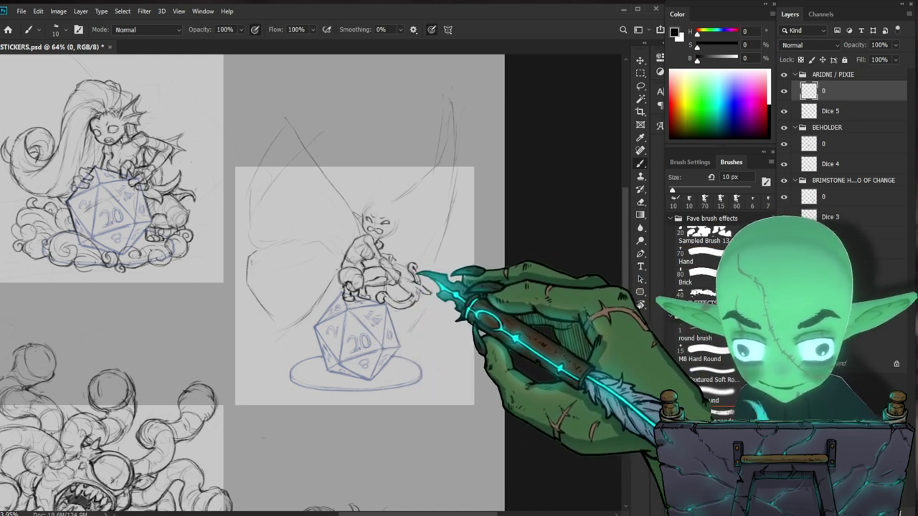
key("e")
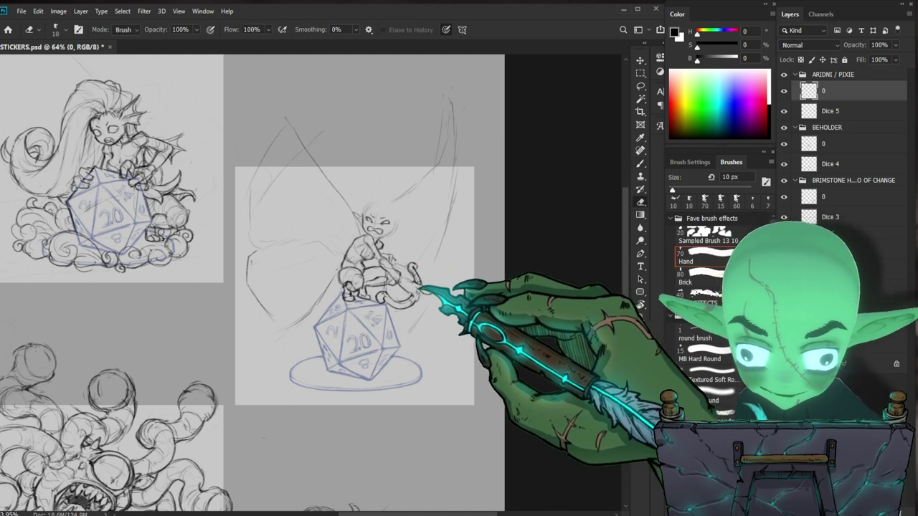
key("b")
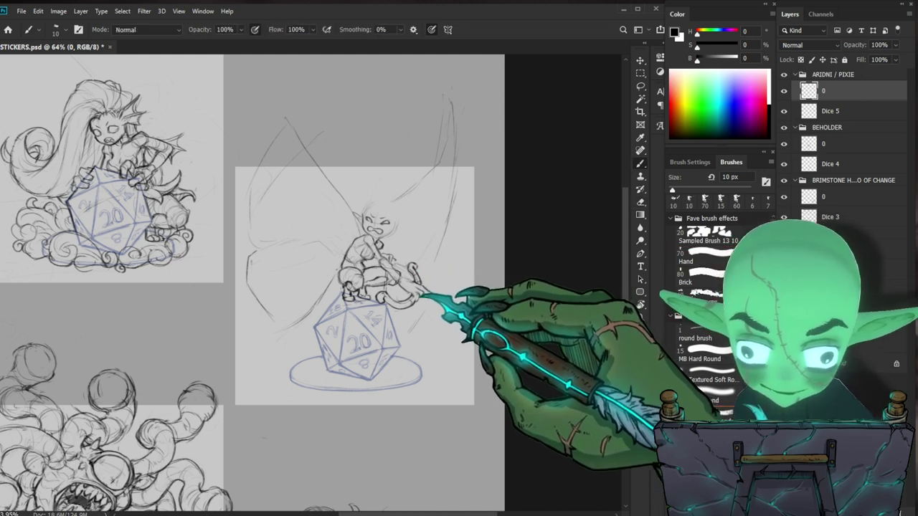
key("e")
key("b")
key("e")
key("b")
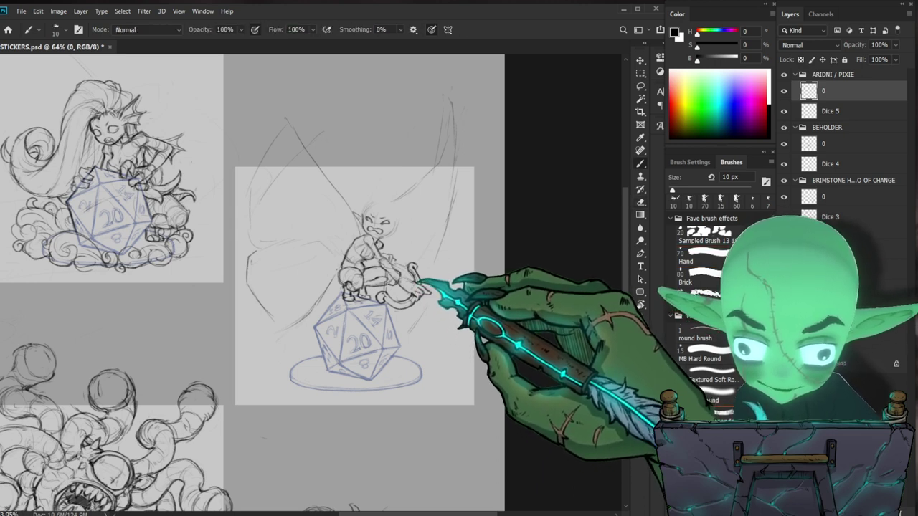
Tidy the lines where the crescent meets the shaft near the pixie's hand, erasing and redrawing overlaps
left_click_drag(483, 283, 436, 240)
key("e")
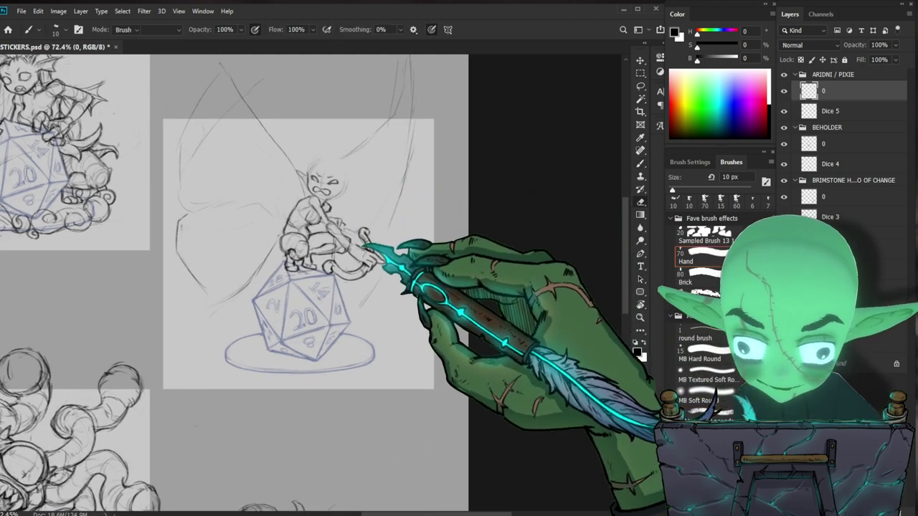
key("b")
left_click_drag(468, 244, 513, 252)
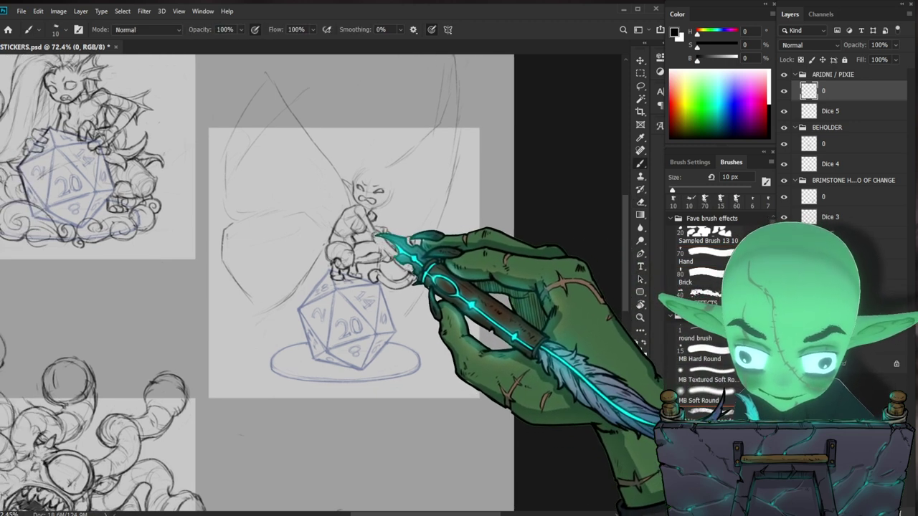
Lasso the crescent near the pixie's hand and move it slightly to reposition it against the arm
scroll(453, 245, "down", 2)
left_click_drag(473, 278, 438, 262)
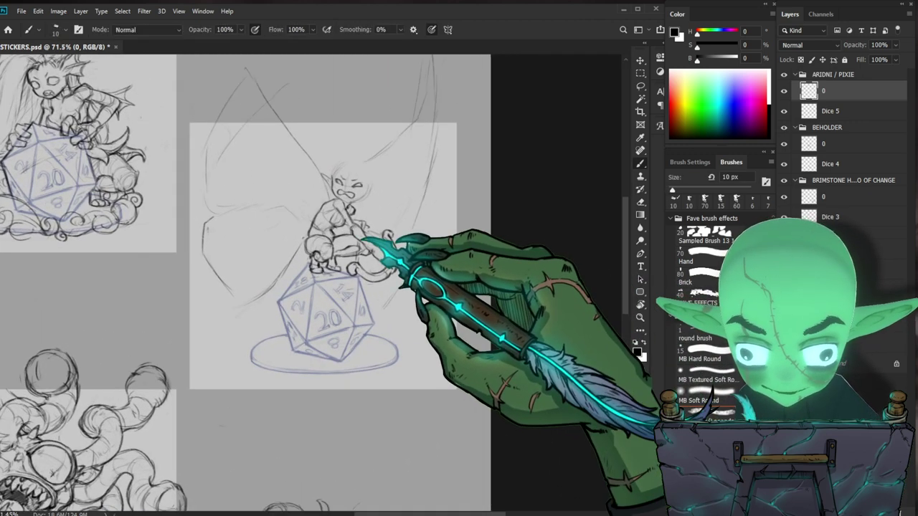
key("e")
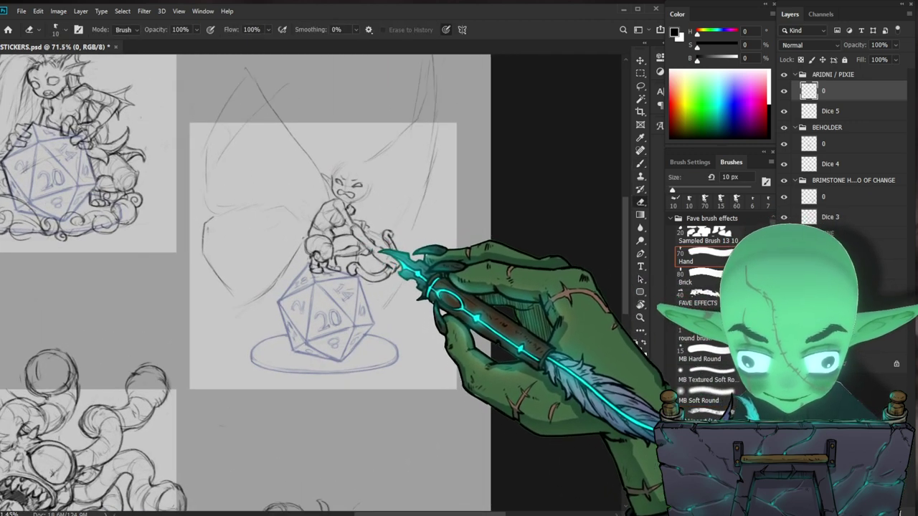
scroll(381, 276, "up", 1)
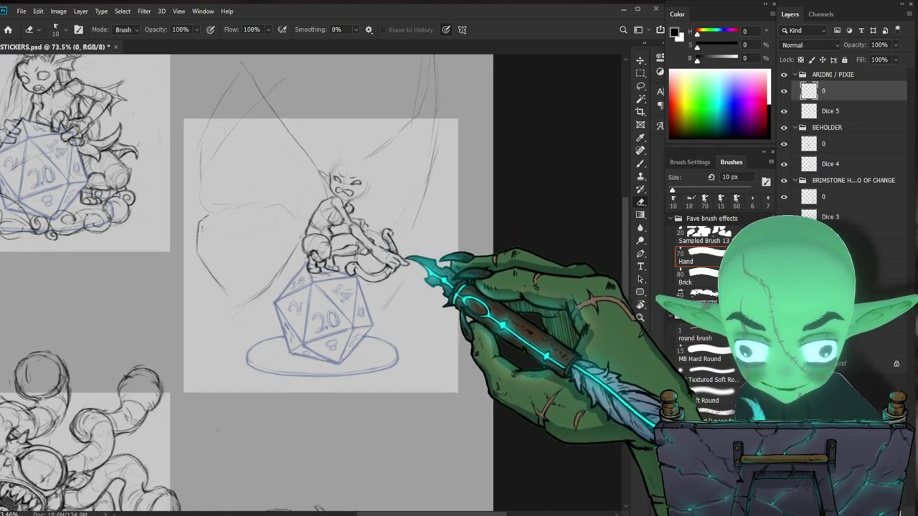
key("l")
mouse_move(350, 252)
left_mouse_down()
mouse_move(352, 280)
mouse_move(389, 287)
mouse_move(415, 239)
mouse_move(401, 220)
mouse_move(381, 227)
mouse_move(392, 253)
mouse_move(375, 241)
mouse_move(388, 246)
mouse_move(355, 261)
mouse_move(390, 264)
left_mouse_up()
key("v")
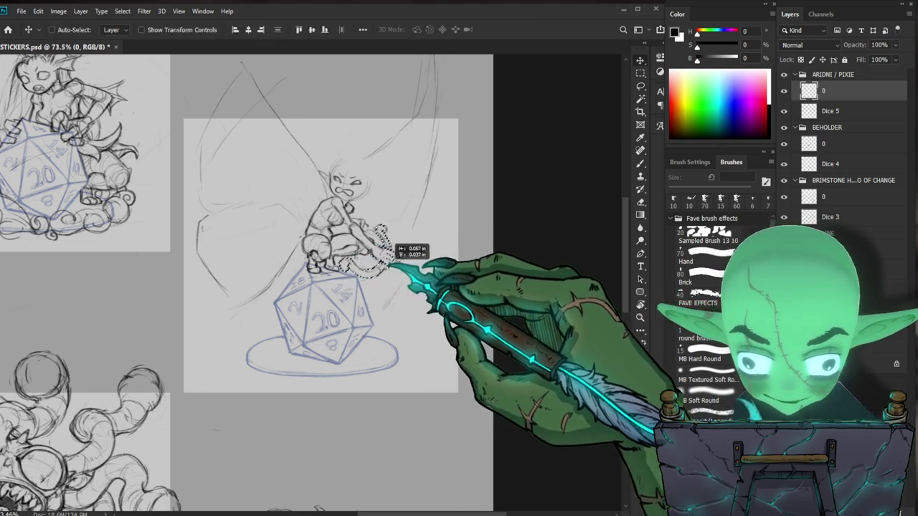
key("ctrl+d")
Clean up the moved crescent by erasing and redrawing its curved outline, its upper horn and the lines joining the shaft
key("e")
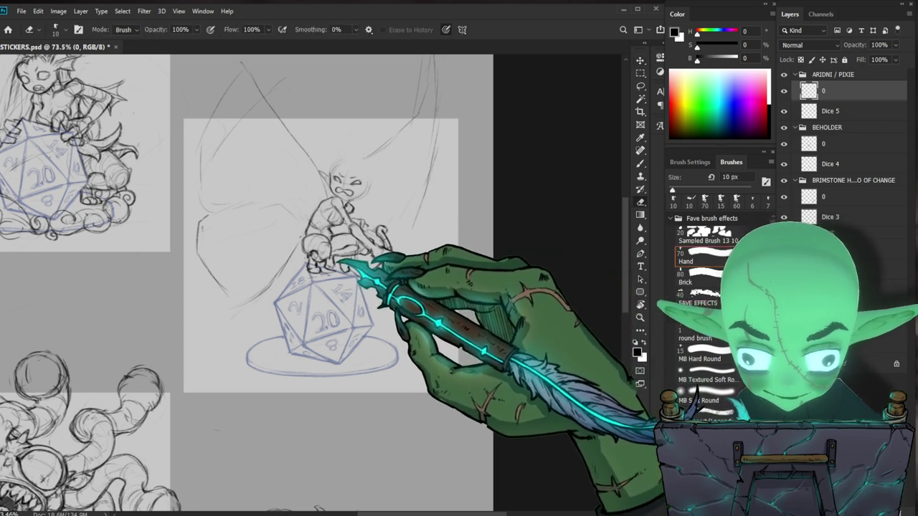
key("b")
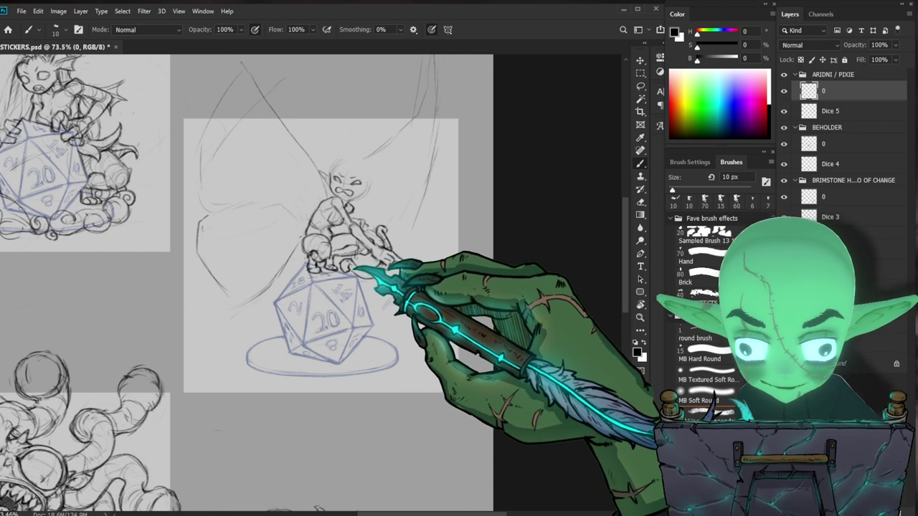
key("e")
key("b")
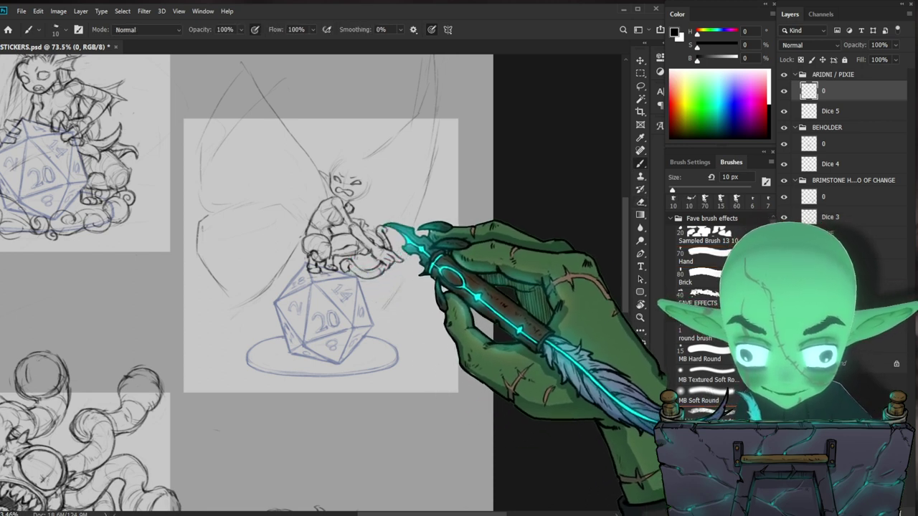
key("e")
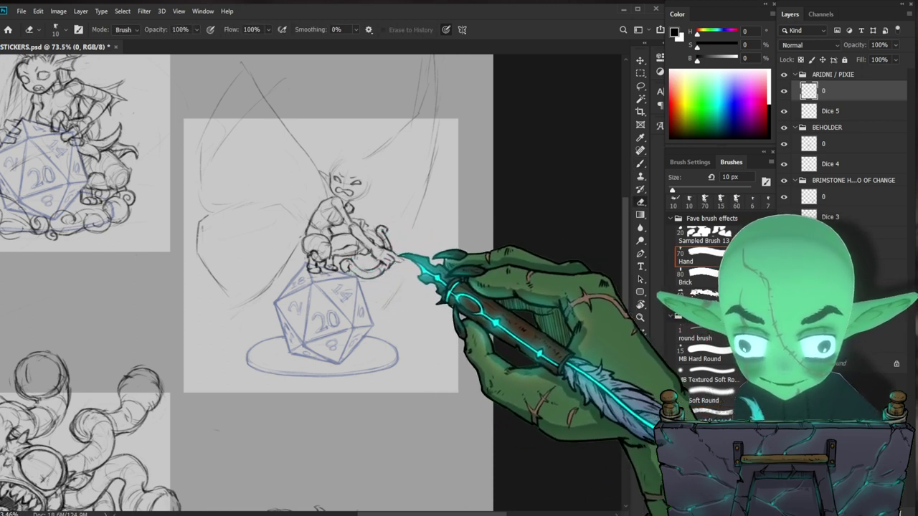
key("b")
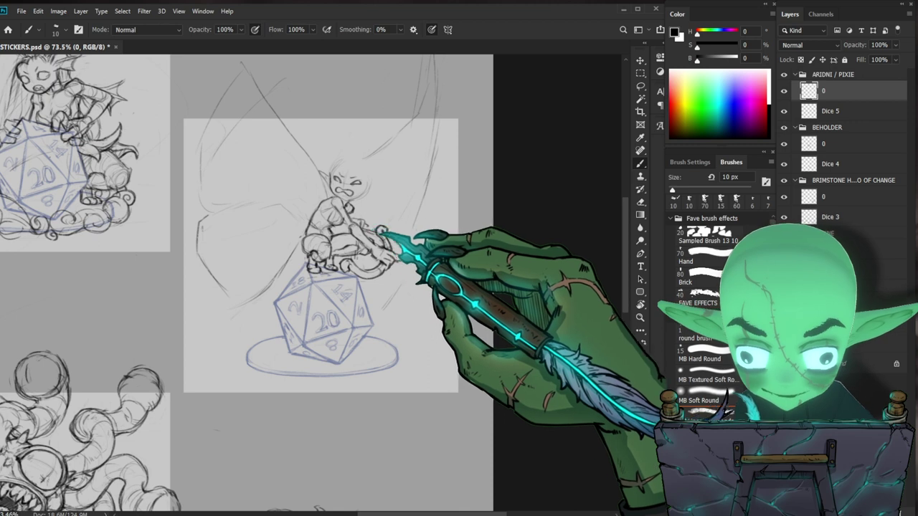
key("e")
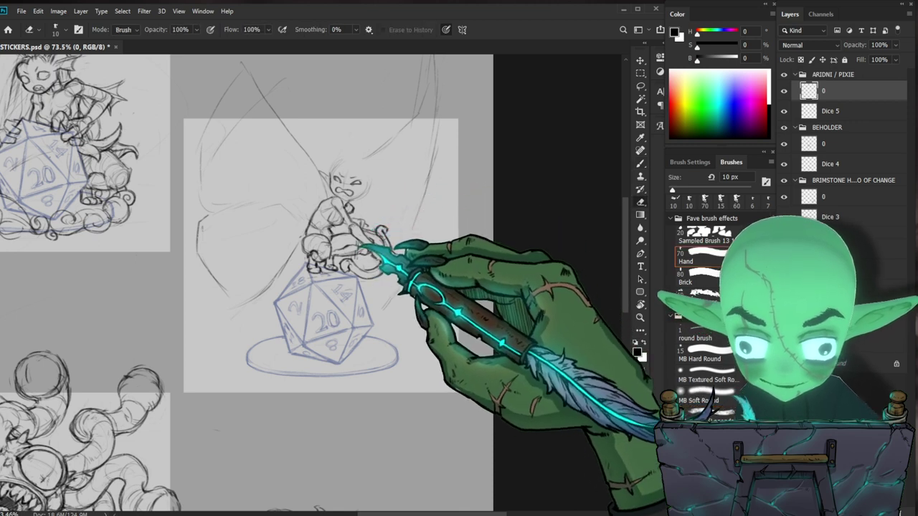
key("b")
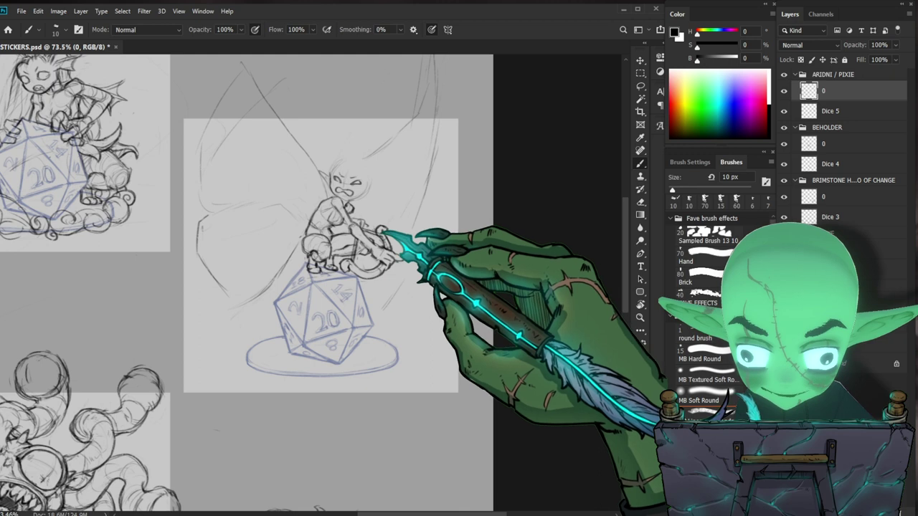
Erase the shaft's end beyond the crescent and sketch the pixie's hand gripping it at the crescent's outer edge
mouse_move(448, 326)
left_mouse_down()
mouse_move(446, 315)
mouse_move(447, 332)
left_mouse_up()
mouse_move(474, 279)
left_mouse_down()
mouse_move(484, 303)
mouse_move(429, 274)
left_mouse_up()
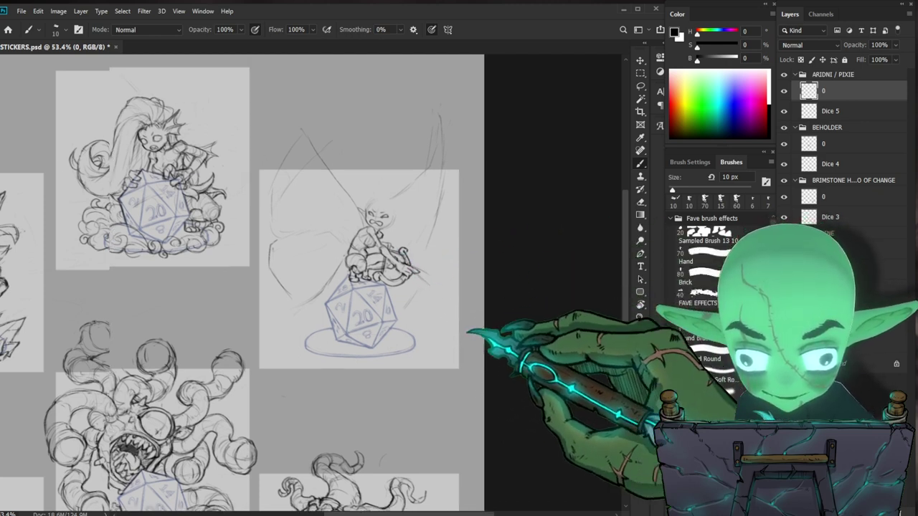
left_click_drag(475, 336, 455, 324)
left_click_drag(413, 257, 447, 259)
key("e")
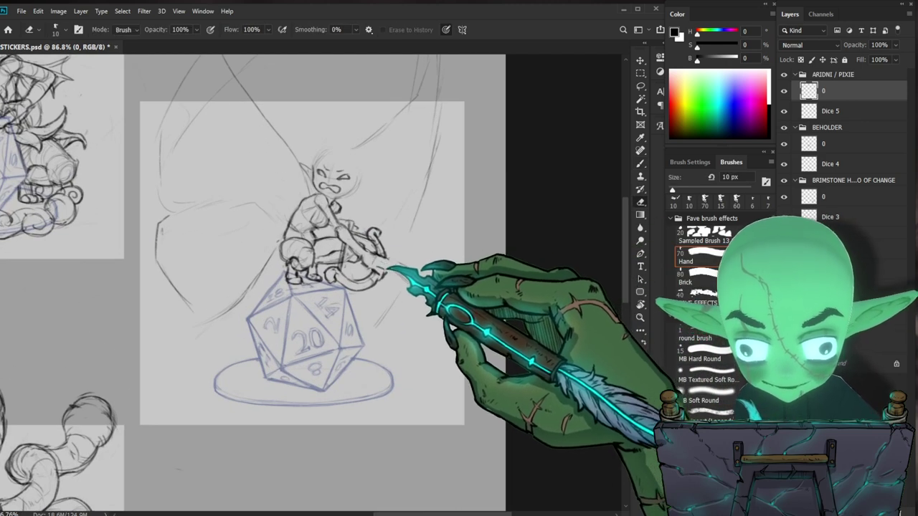
key("b")
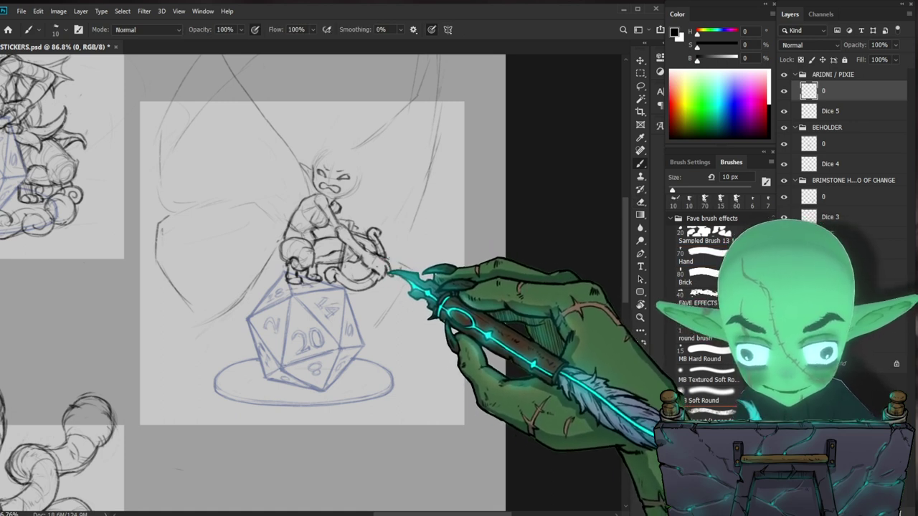
key("e")
key("b")
key("e")
key("b")
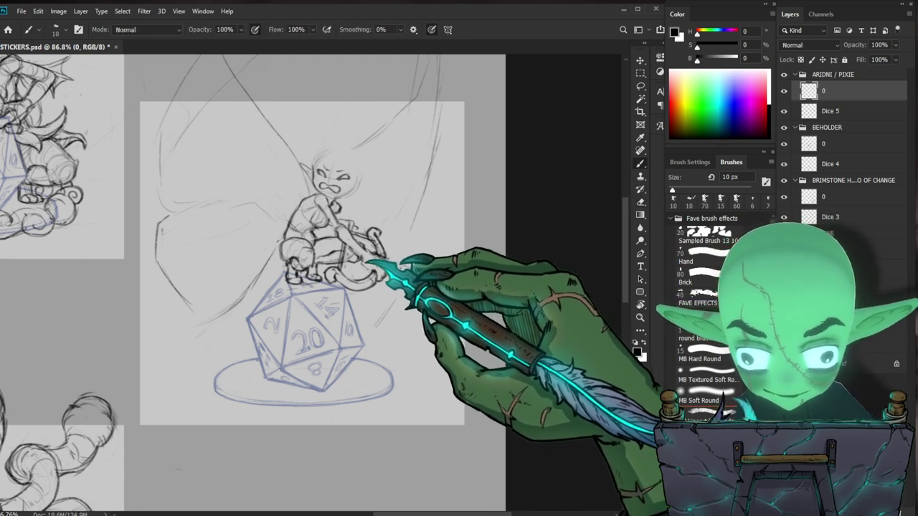
key("e")
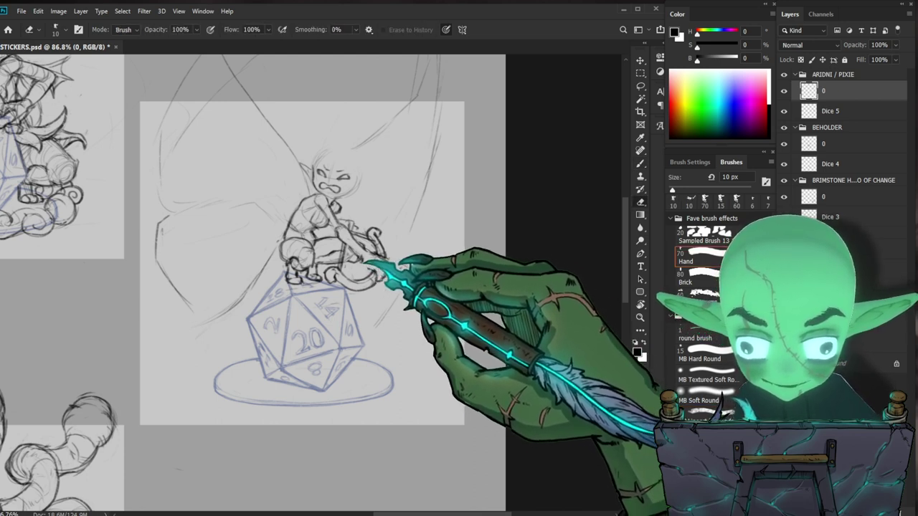
key("b")
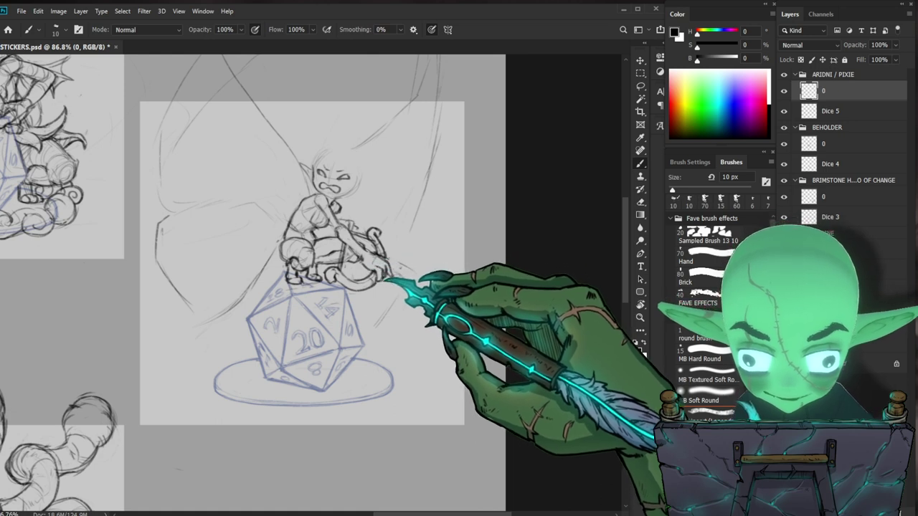
Refine the fingers of the gripping hand beside the crescent, alternately erasing and redrawing their outlines
key("e")
key("b")
key("e")
key("b")
key("e")
key("b")
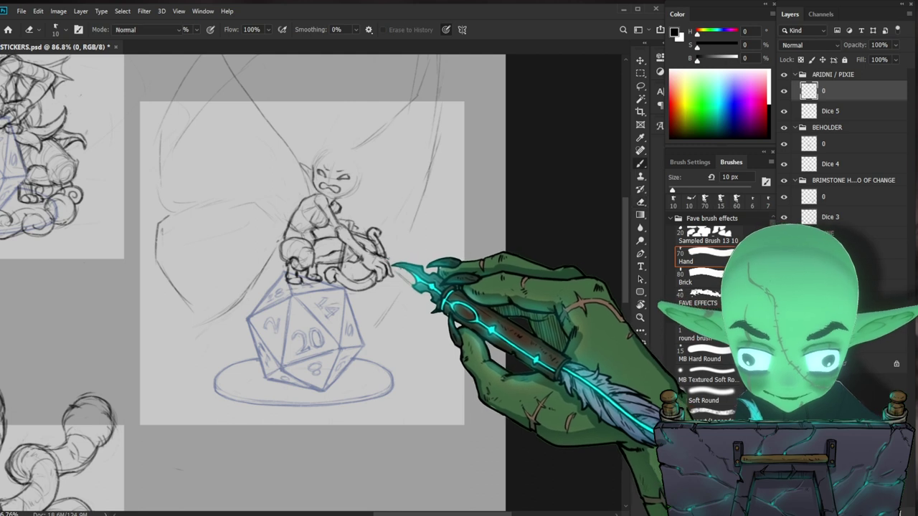
left_click_drag(392, 259, 393, 271)
key("e")
key("b")
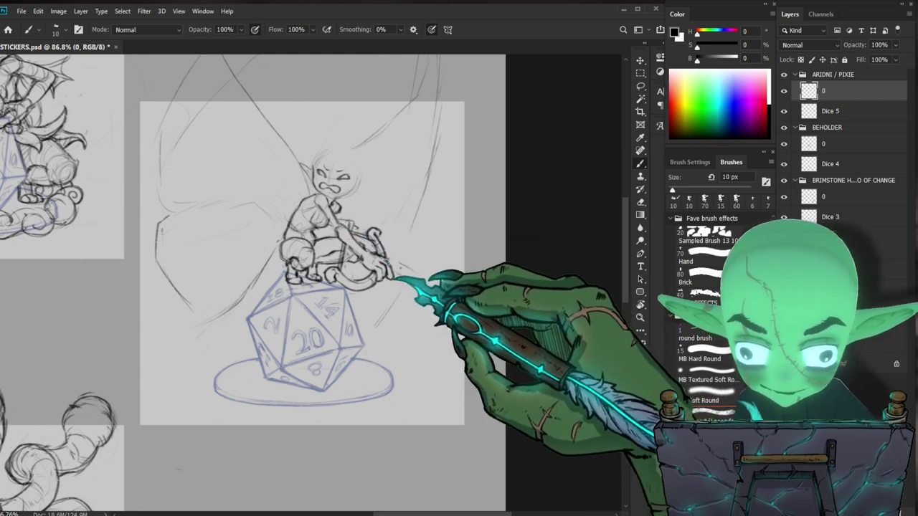
Sketch a long straight extension of the shaft projecting from the pixie's gripping hand past the crescent
scroll(441, 321, "down", 2)
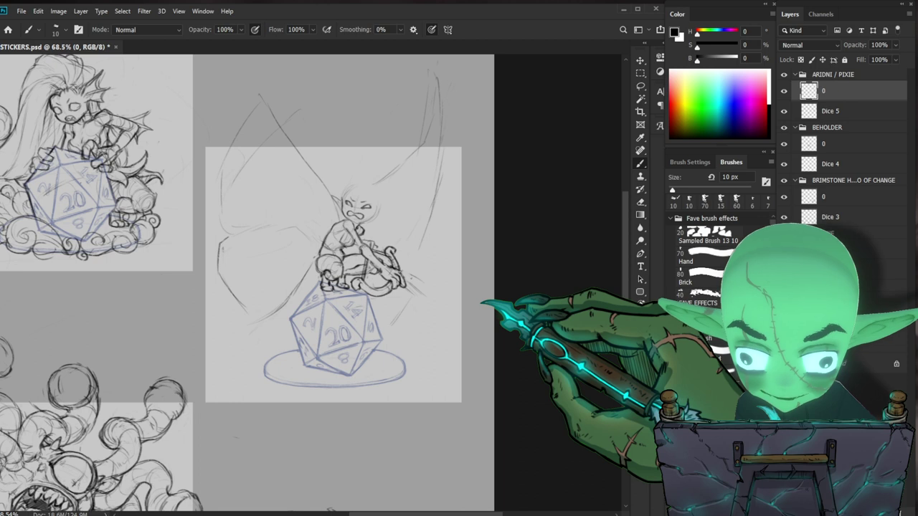
mouse_move(429, 273)
left_mouse_down()
mouse_move(442, 275)
mouse_move(431, 295)
mouse_move(380, 337)
left_mouse_up()
key("e")
key("b")
key("r")
mouse_move(502, 279)
left_mouse_down()
mouse_move(498, 334)
mouse_move(423, 393)
left_mouse_up()
key("e")
mouse_move(365, 375)
left_mouse_down()
mouse_move(370, 358)
mouse_move(391, 456)
mouse_move(385, 377)
mouse_move(391, 456)
left_mouse_up()
key("b")
key("e")
key("b")
mouse_move(371, 349)
left_mouse_down()
mouse_move(383, 423)
mouse_move(492, 390)
mouse_move(522, 262)
mouse_move(502, 237)
left_mouse_up()
key("r")
mouse_move(469, 296)
left_mouse_down()
mouse_move(470, 367)
mouse_move(412, 403)
left_mouse_up()
key("e")
left_click_drag(382, 369, 387, 433)
key("b")
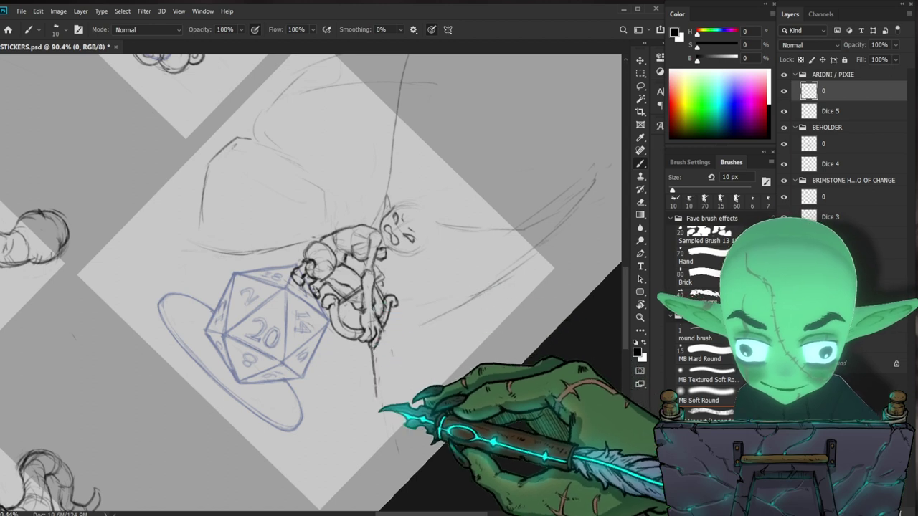
Trim and redraw the edges of the shaft's projecting length to make it narrow and clean
key("r")
mouse_move(420, 441)
left_mouse_down()
mouse_move(495, 266)
mouse_move(483, 362)
mouse_move(440, 359)
left_mouse_up()
key("e")
left_click_drag(385, 352, 387, 401)
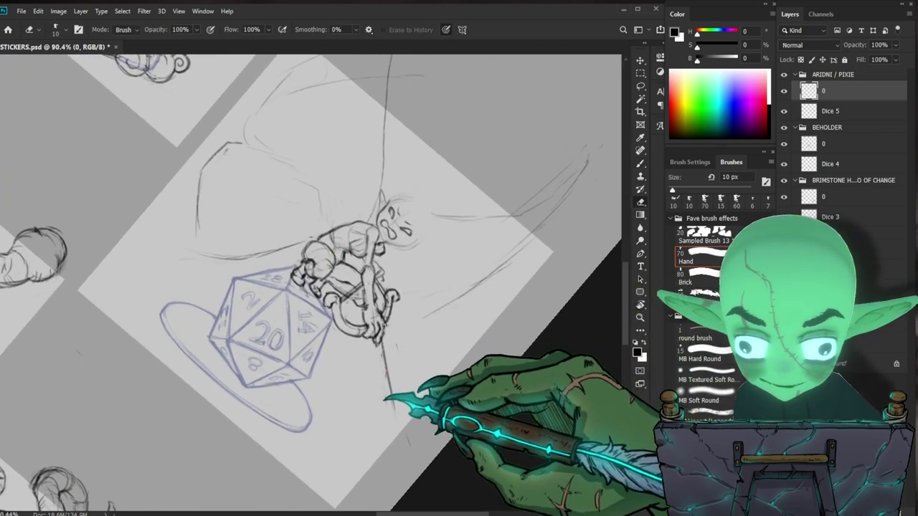
key("b")
key("e")
left_click_drag(384, 369, 387, 403)
key("b")
key("e")
key("b")
Reset the canvas rotation and examine the pixie sketch alongside the other dice sticker designs
mouse_move(383, 358)
left_mouse_down()
mouse_move(388, 401)
mouse_move(488, 311)
mouse_move(502, 252)
mouse_move(475, 257)
left_mouse_up()
key("r")
key("z")
key("r")
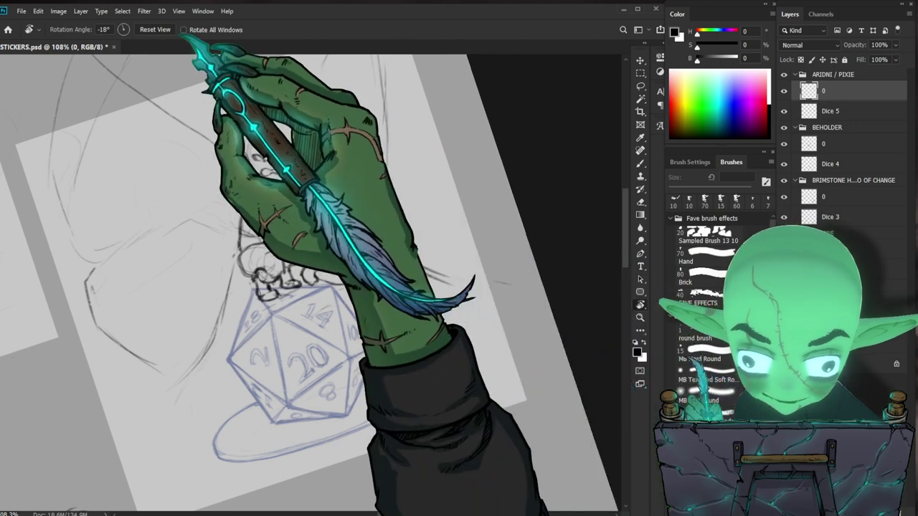
left_click(157, 30)
key("ctrl+0")
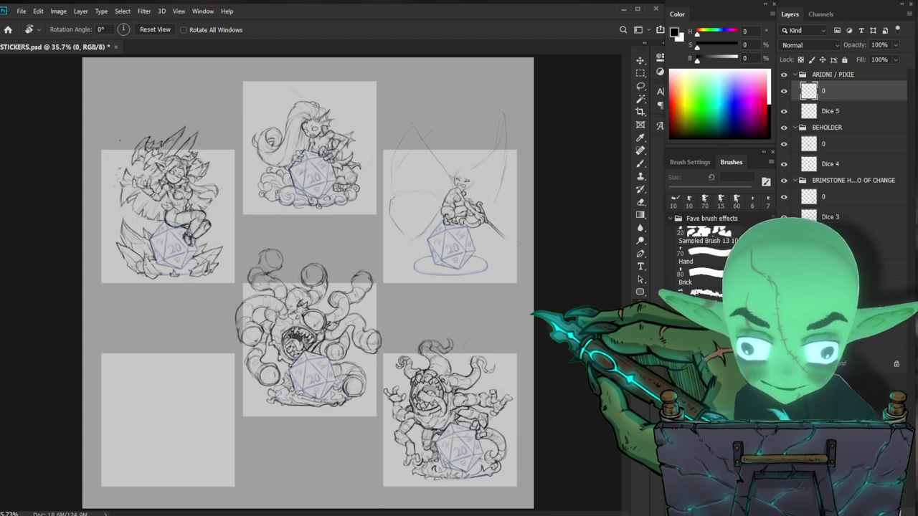
left_click_drag(497, 410, 522, 423)
left_click_drag(520, 456, 472, 377)
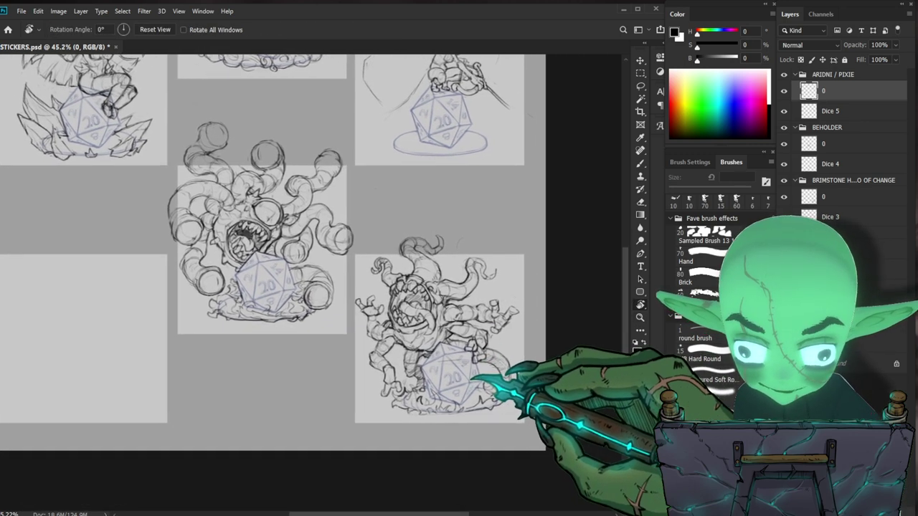
left_click_drag(504, 349, 509, 338)
mouse_move(530, 232)
left_mouse_down()
mouse_move(500, 349)
mouse_move(475, 397)
left_mouse_up()
left_click_drag(435, 240, 474, 198)
Erase and redraw the lines between the pixie's forearm and the upper part of the crescent
left_click_drag(485, 229, 469, 244)
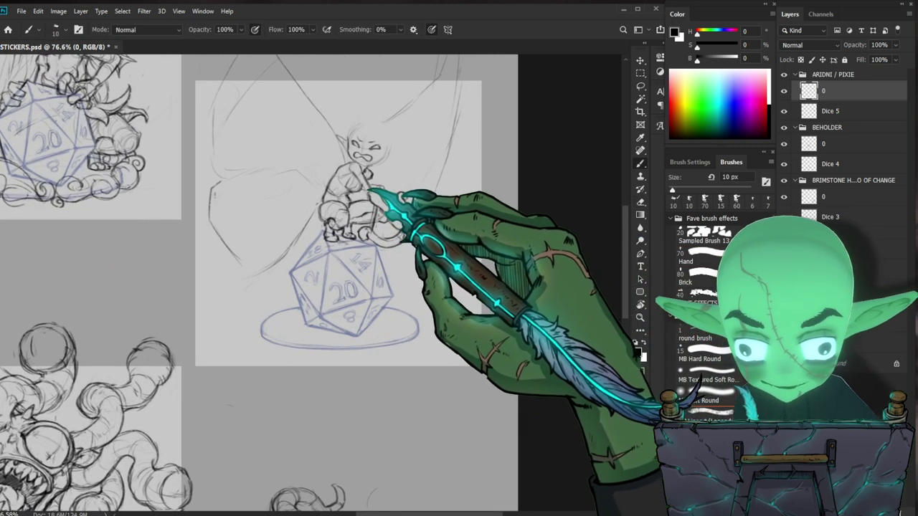
key("e")
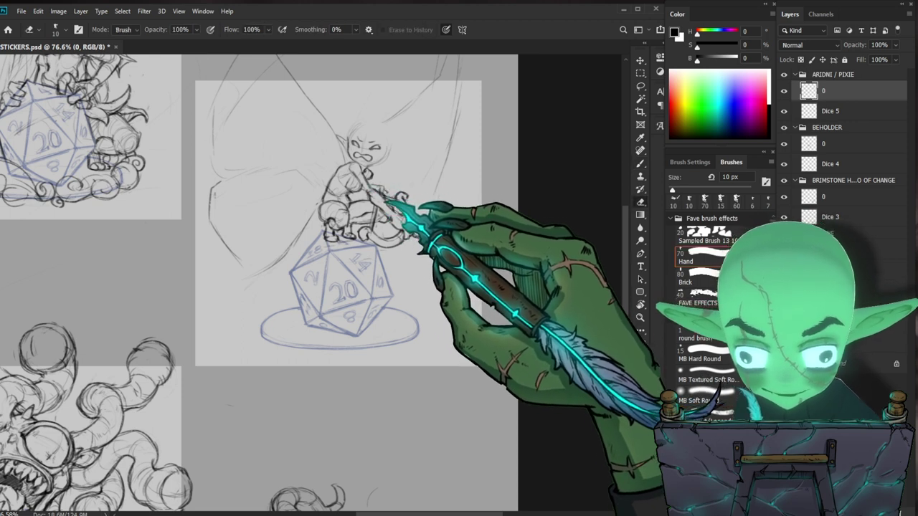
key("b")
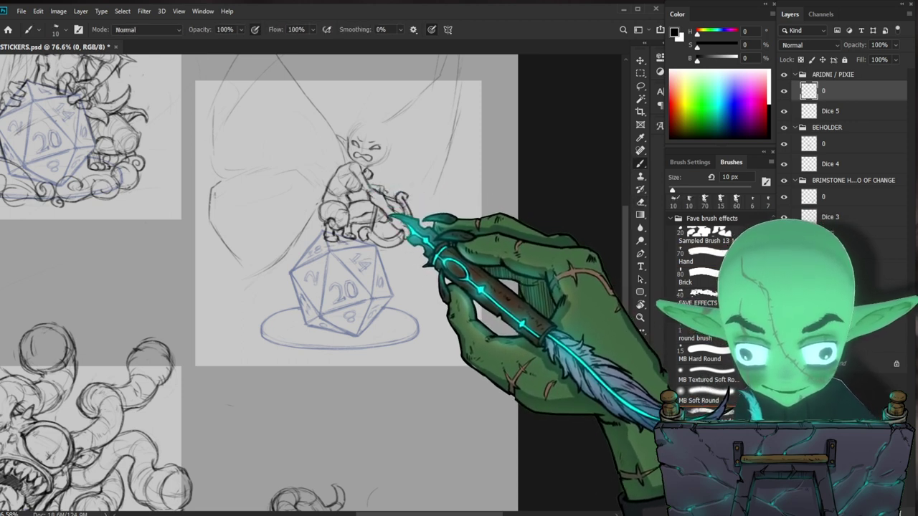
Rework the pixie's head, erasing stray construction lines and redrawing the jaw, chin and hairline
left_click_drag(487, 217, 477, 235)
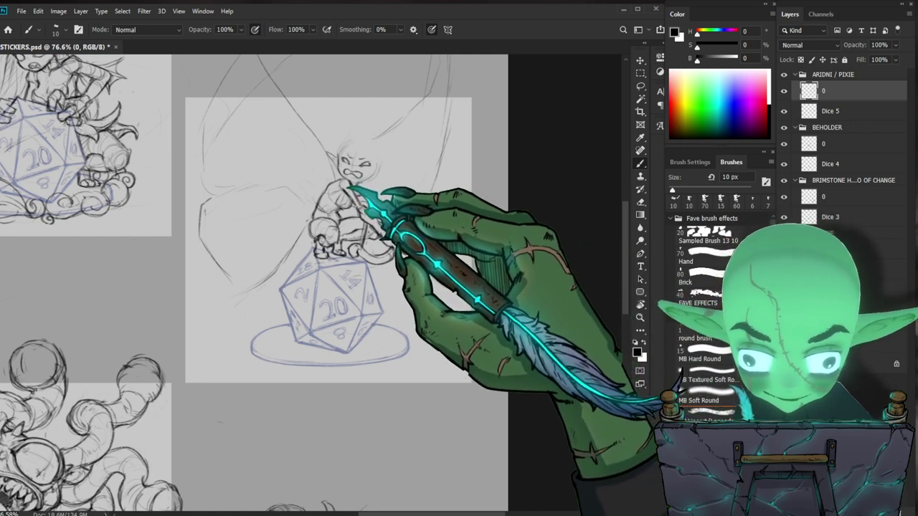
left_click_drag(360, 171, 366, 169)
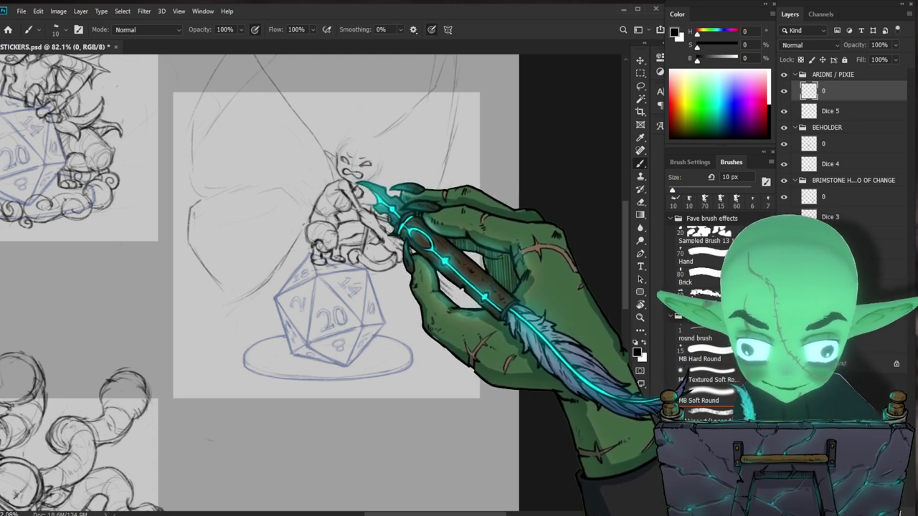
left_click_drag(415, 158, 410, 168)
key("e")
left_click_drag(344, 169, 338, 172)
key("b")
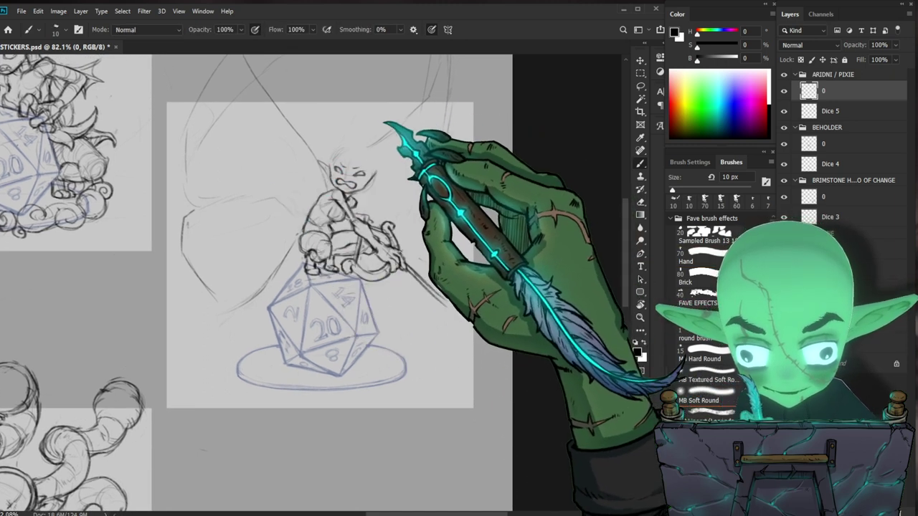
key("e")
key("b")
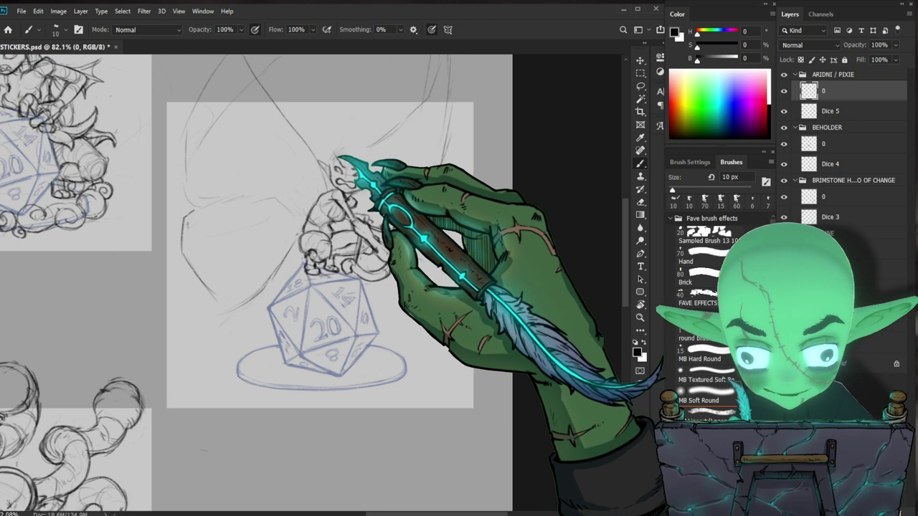
Erase and redraw fine details of the pixie's angry face around the eyes, brows and snarling mouth
key("z")
mouse_move(438, 188)
left_mouse_down()
mouse_move(420, 190)
mouse_move(414, 174)
left_mouse_up()
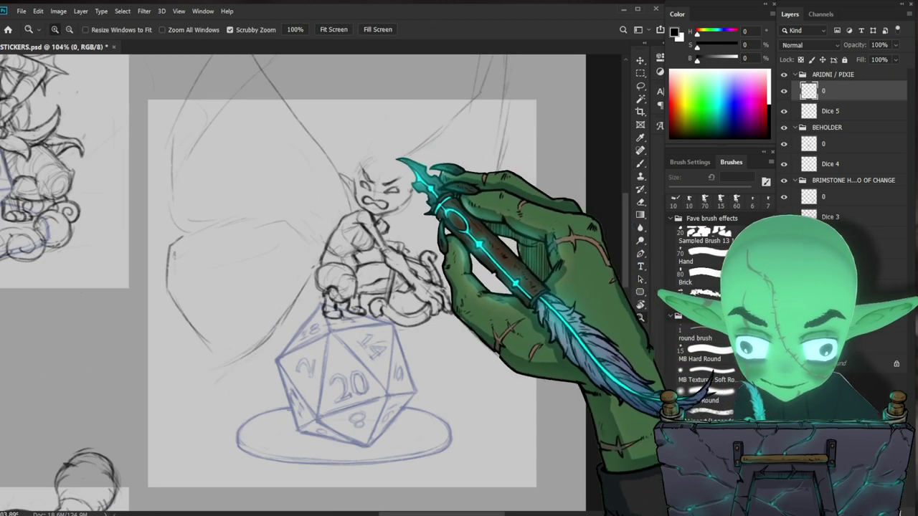
key("e")
key("b")
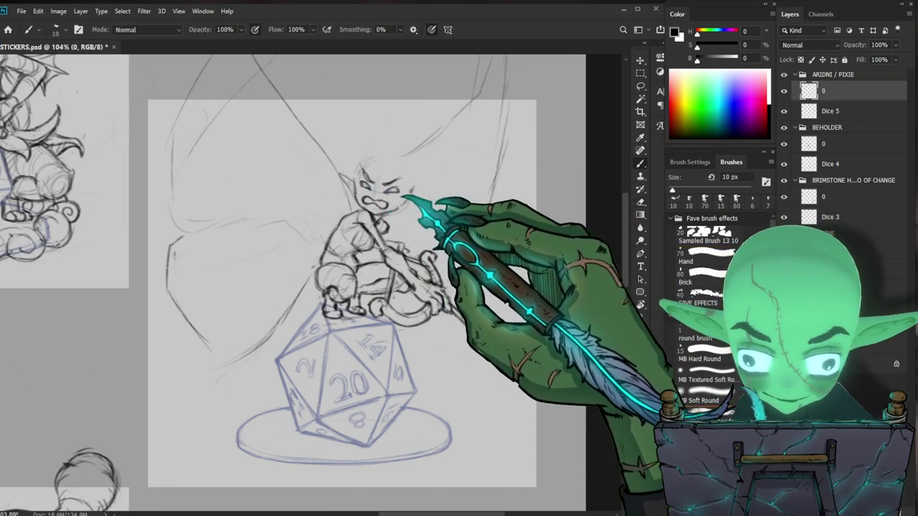
key("e")
key("b")
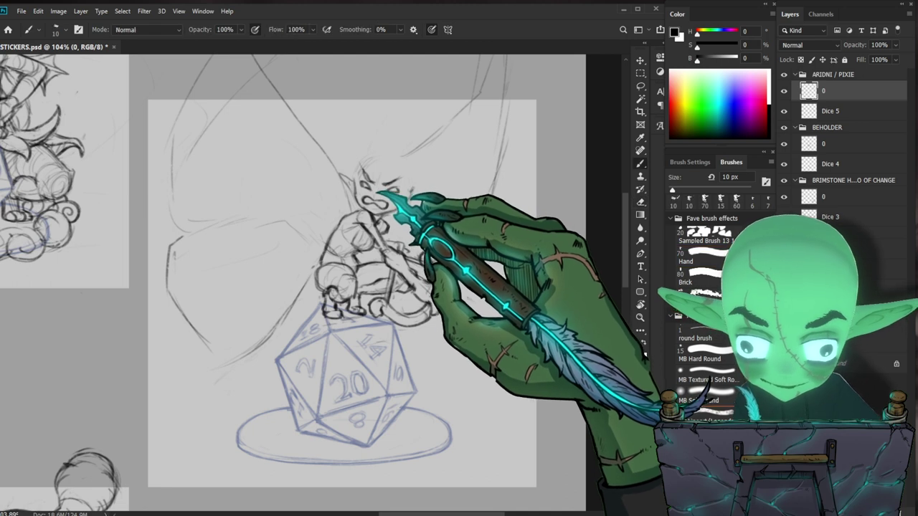
key("z")
mouse_move(428, 197)
left_mouse_down()
mouse_move(410, 199)
mouse_move(446, 194)
left_mouse_up()
key("b")
key("z")
key("e")
key("b")
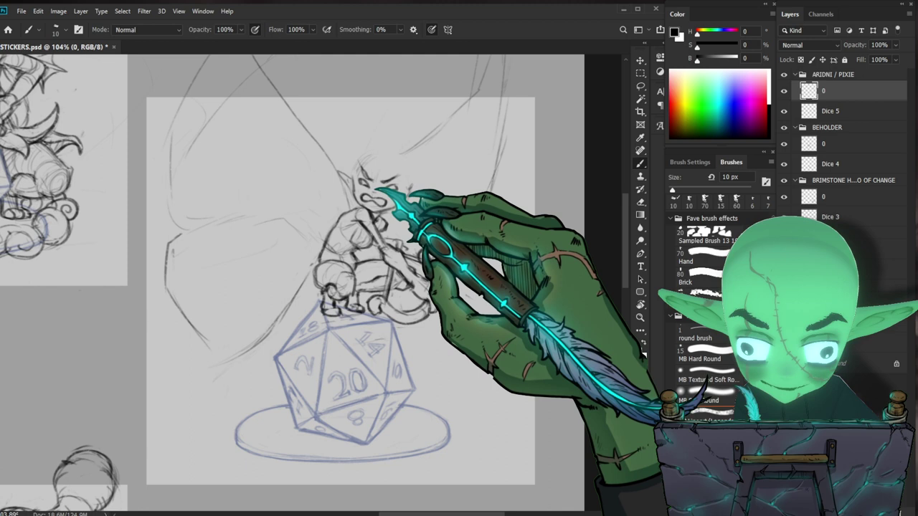
Clean up the scalp and sketch windswept, flame-like hair rising from the pixie's head
key("z")
left_click_drag(417, 184, 399, 188)
left_click_drag(499, 316, 472, 332)
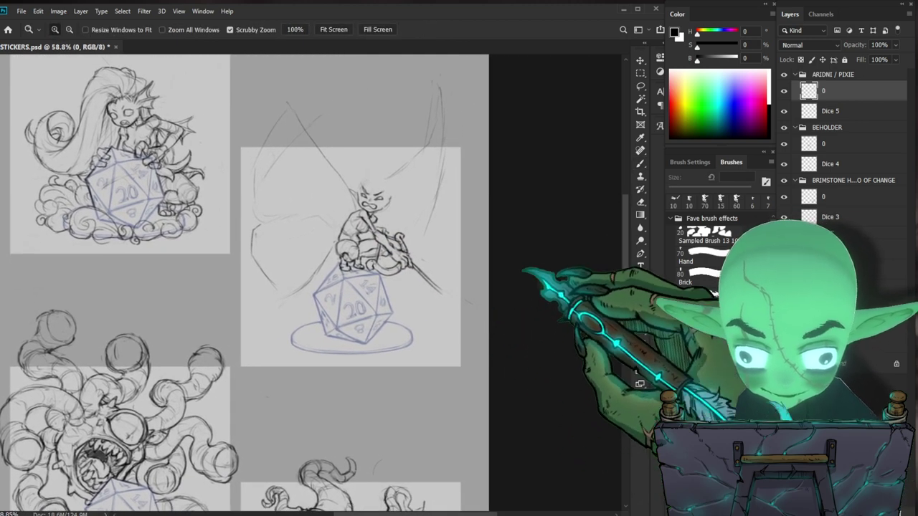
scroll(388, 182, "up", 2)
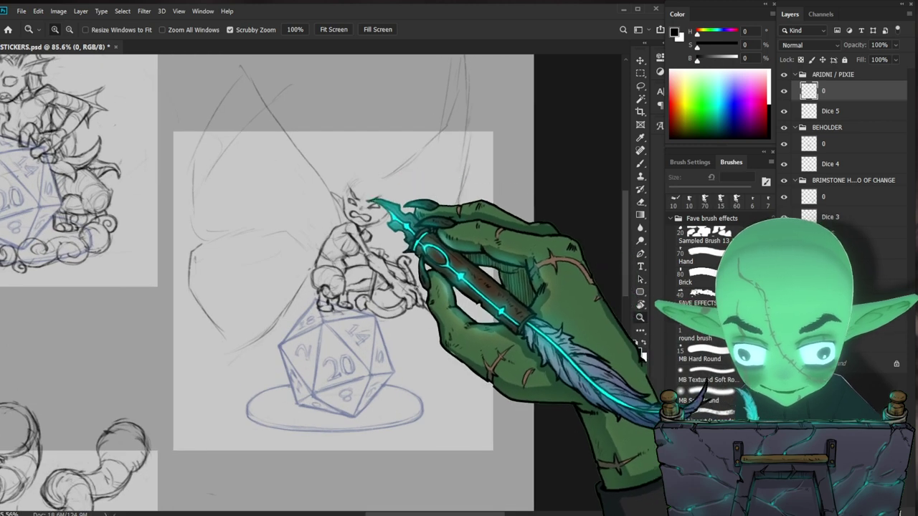
key("b")
left_click_drag(458, 250, 431, 264)
key("e")
key("b")
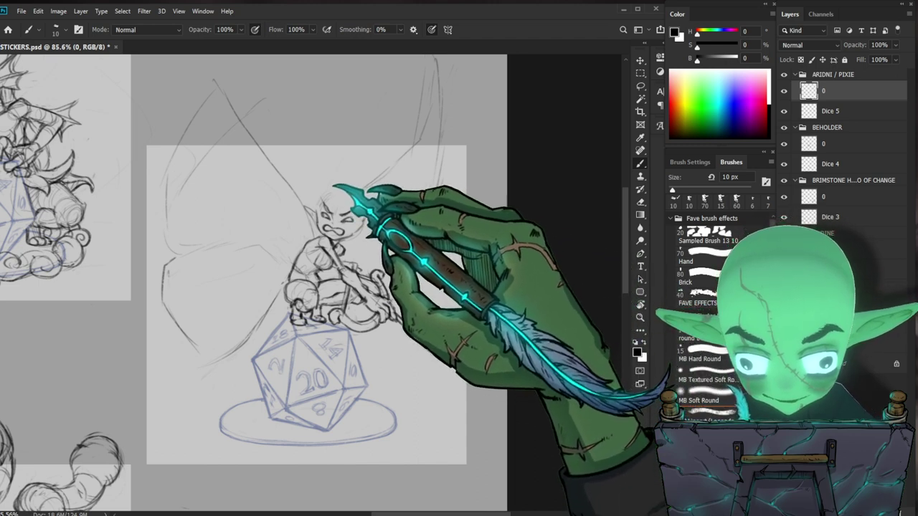
mouse_move(316, 198)
left_mouse_down()
mouse_move(330, 174)
mouse_move(354, 170)
mouse_move(382, 142)
mouse_move(384, 172)
left_mouse_up()
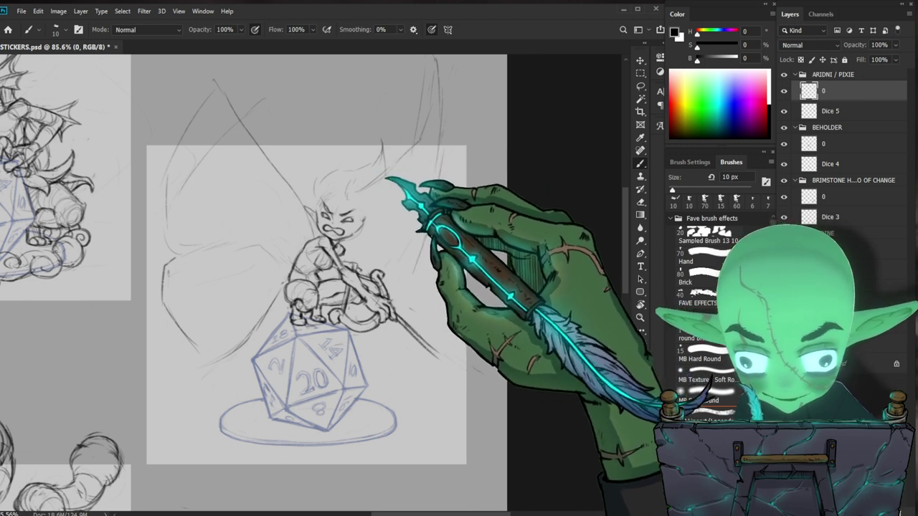
Extend the pixie's hair with loose pointed strands trailing behind the head
scroll(418, 214, "down", 1)
left_click_drag(455, 320, 460, 283)
scroll(342, 281, "up", 1)
key("e")
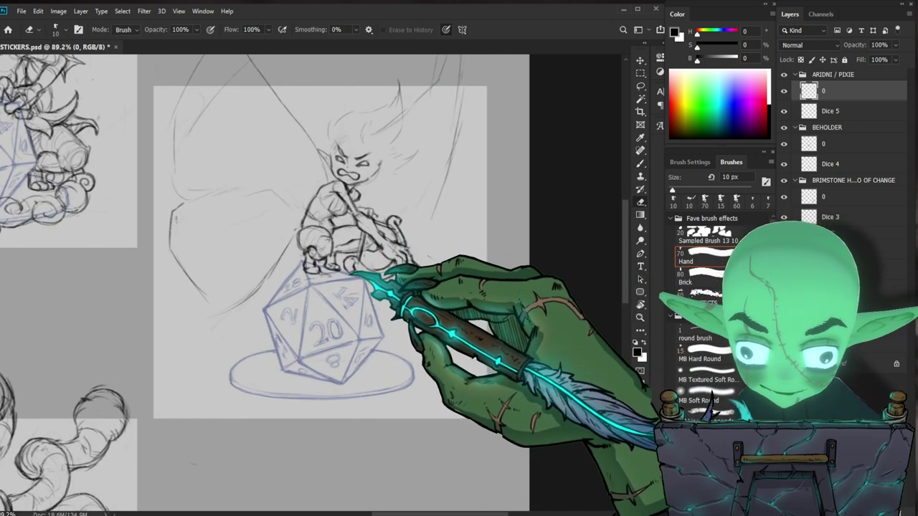
key("b")
Erase the rough guides and redraw the upper right wing's inner edge from the hair up to a pointed tip
key("v")
left_click_drag(387, 290, 358, 314)
left_click_drag(471, 366, 466, 346)
key("ctrl+space")
left_click_drag(492, 428, 460, 353)
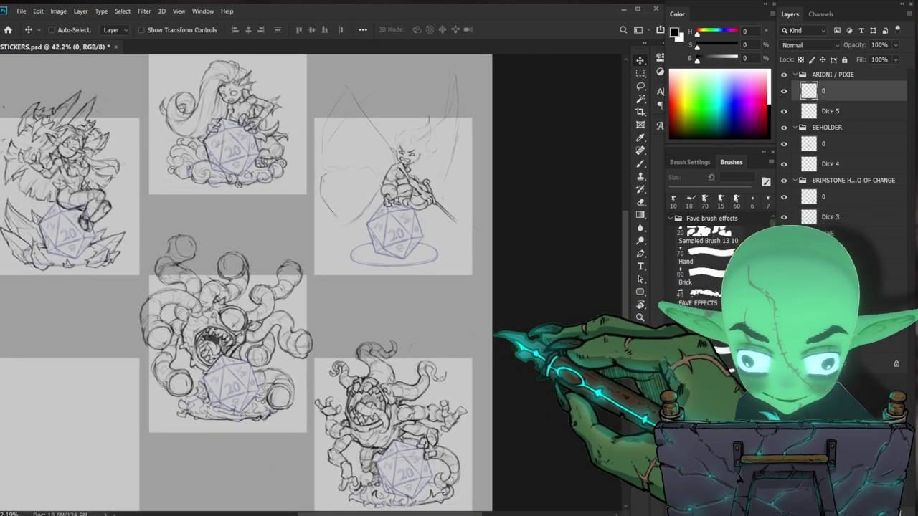
left_click_drag(452, 181, 466, 255)
key("b")
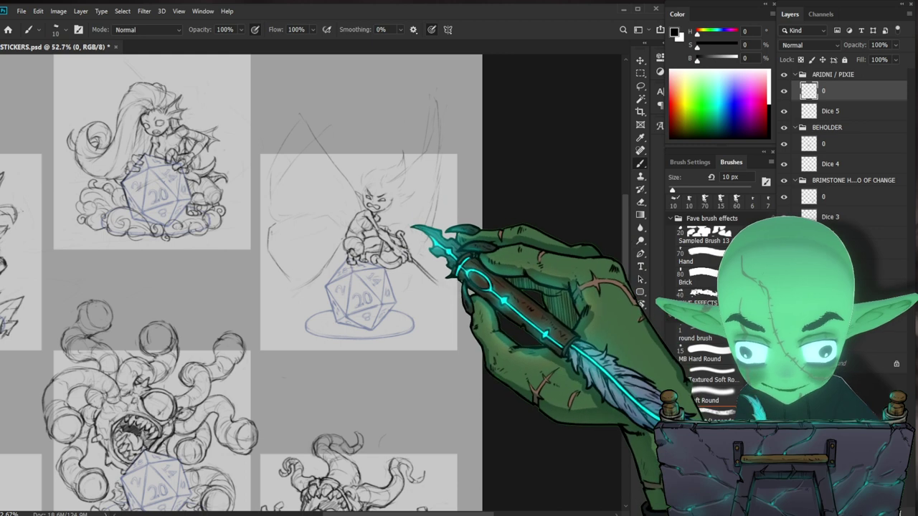
key("e")
key("b")
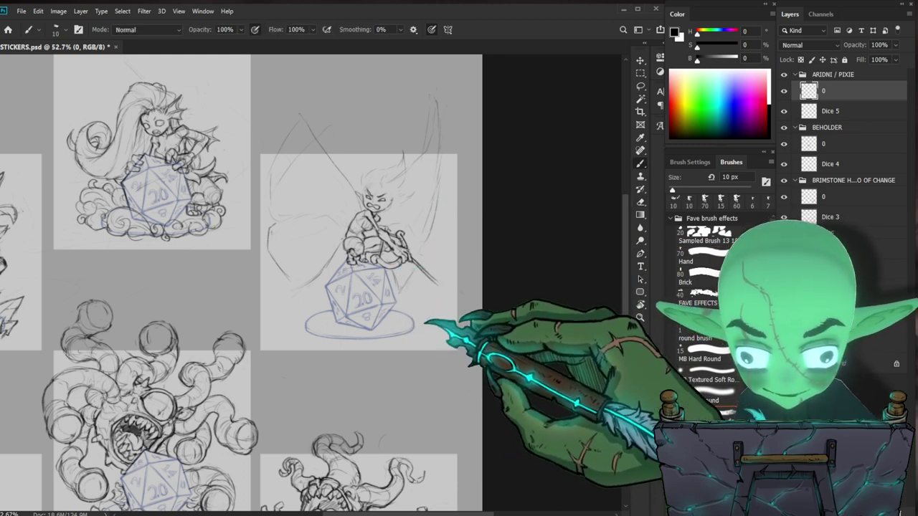
key("e")
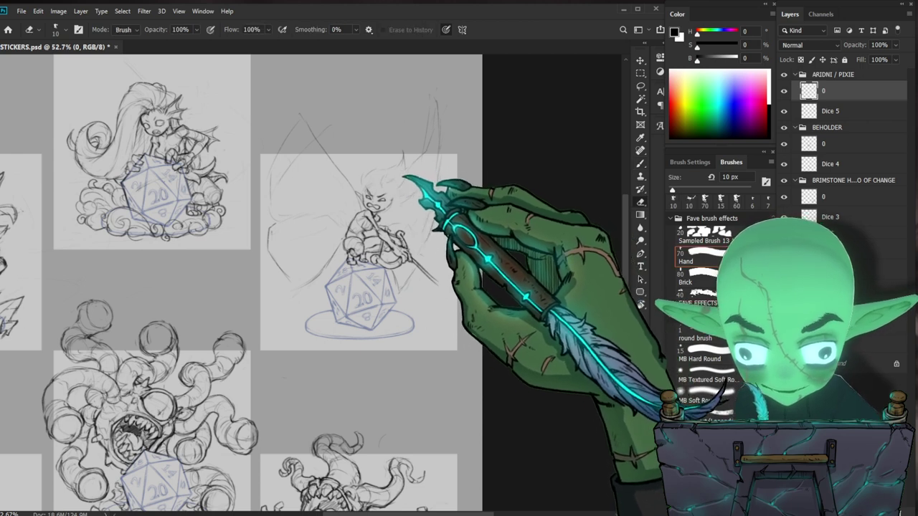
key("b")
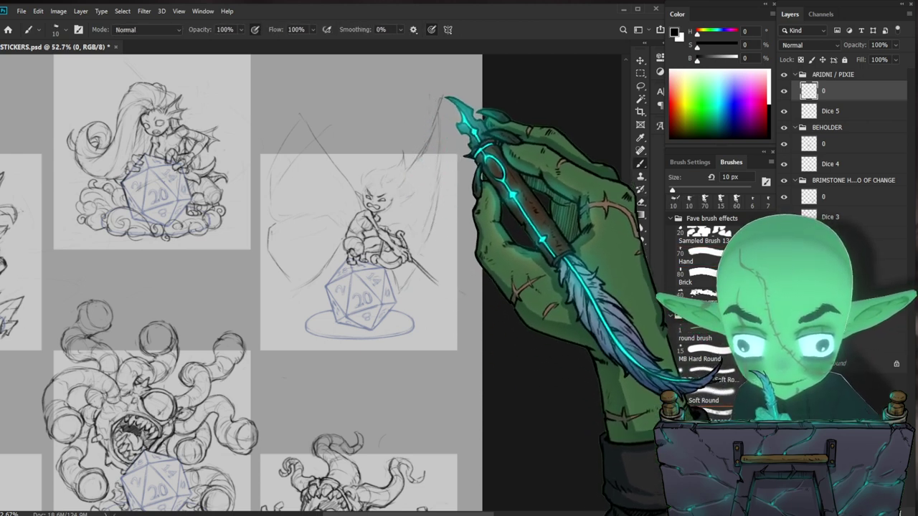
Redraw the outer edge of the upper right wing, curving it down from the pointed tip toward the shaft
key("e")
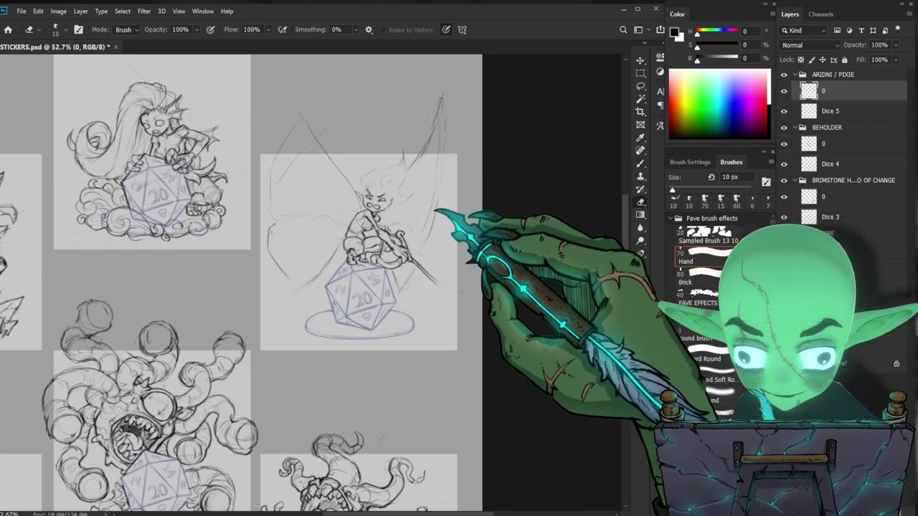
key("b")
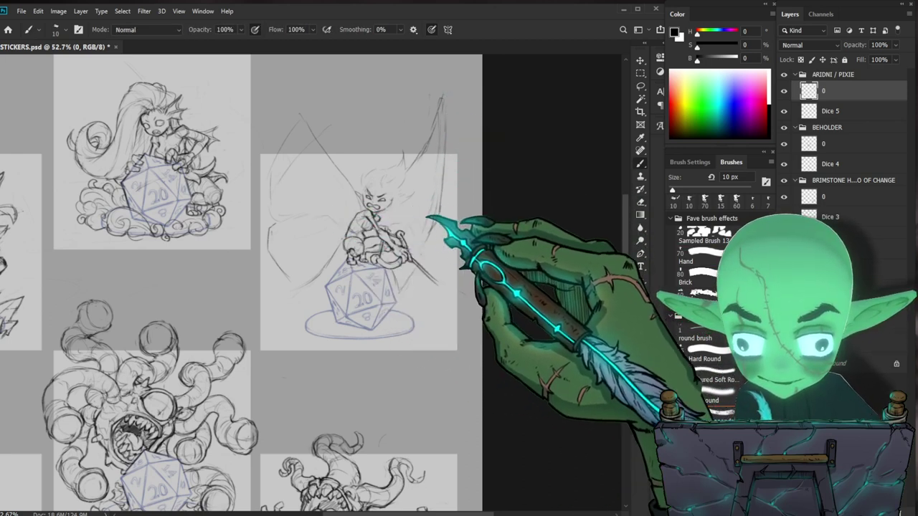
key("e")
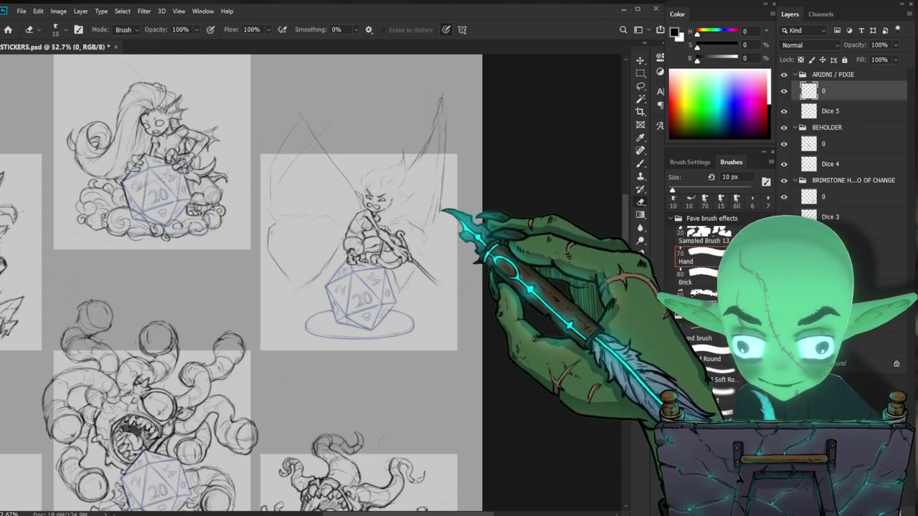
key("b")
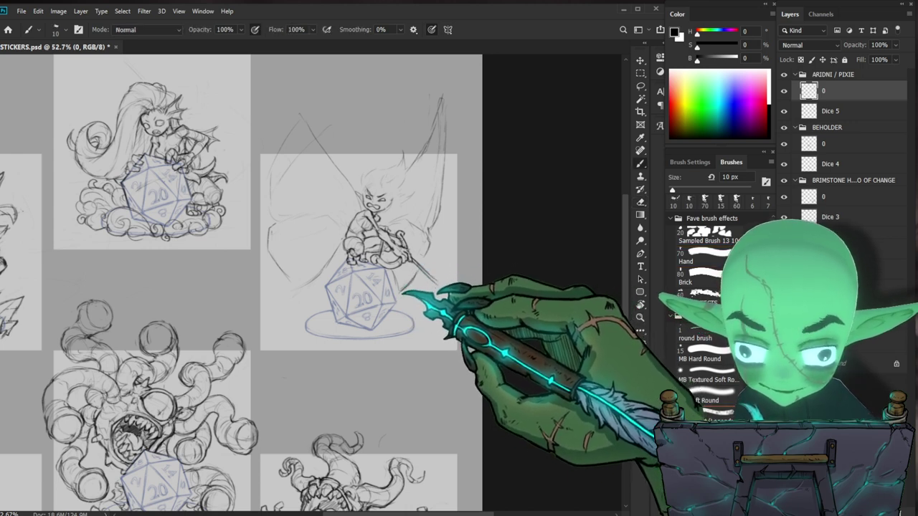
Sketch the lower right wing lobe behind the shaft, extending down beside the die
key("e")
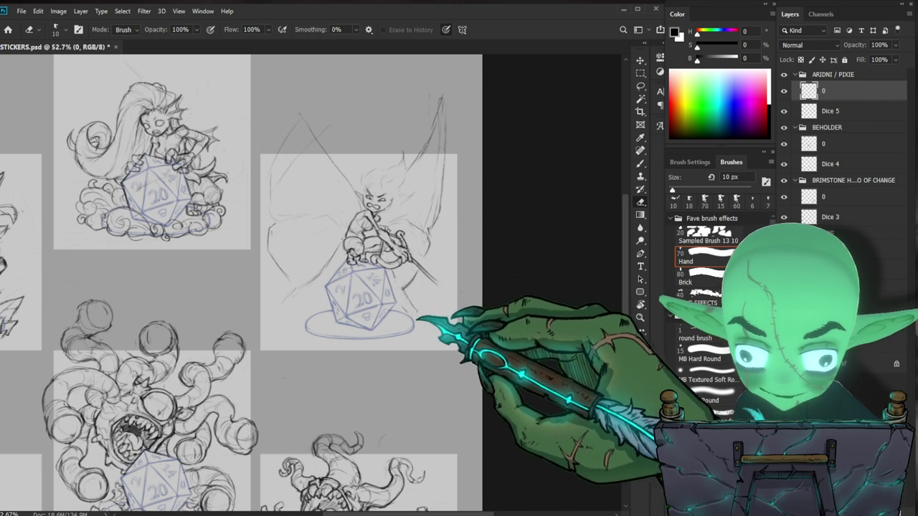
key("b")
scroll(444, 263, "down", 2)
left_click_drag(452, 398, 446, 377)
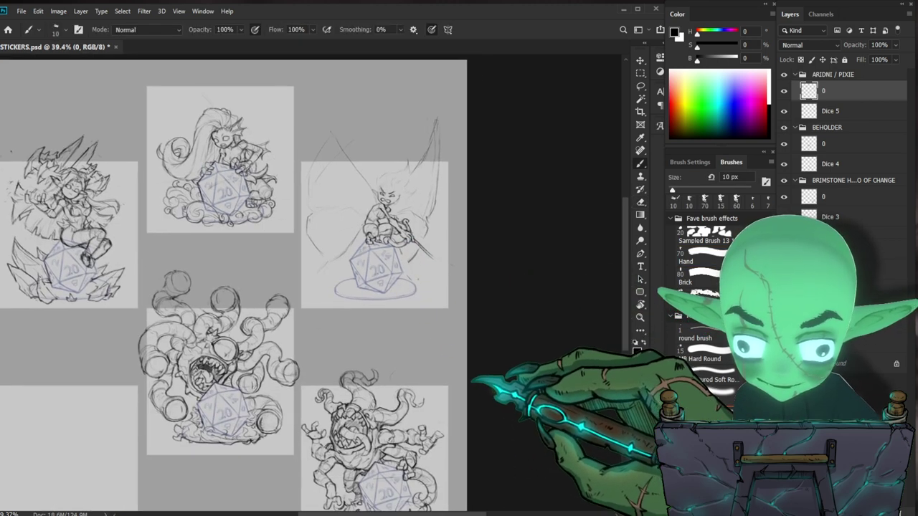
scroll(449, 282, "up", 3)
mouse_move(390, 240)
left_mouse_down()
mouse_move(413, 240)
mouse_move(385, 246)
mouse_move(389, 255)
left_mouse_up()
left_click_drag(448, 244, 450, 222)
scroll(451, 223, "up", 1)
key("b")
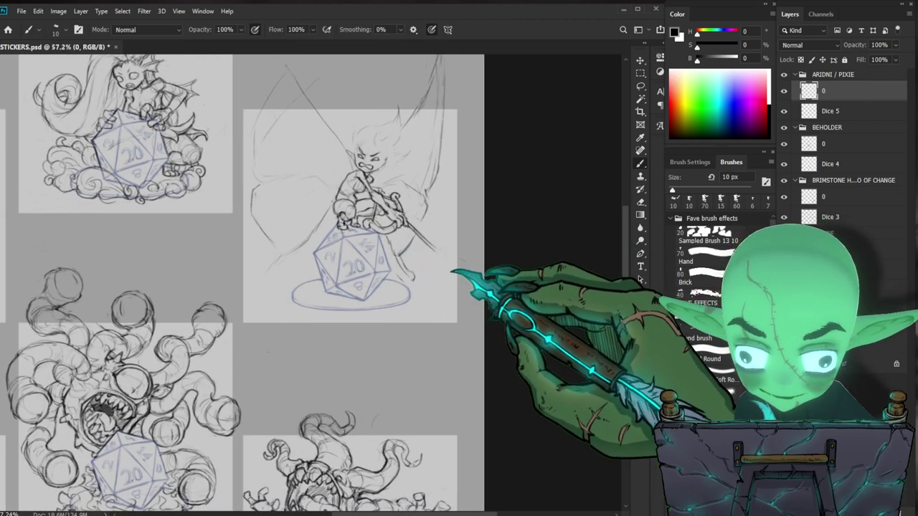
Try redrawing the lower right wing as a long lobe reaching down toward the die's base
scroll(430, 273, "down", 4)
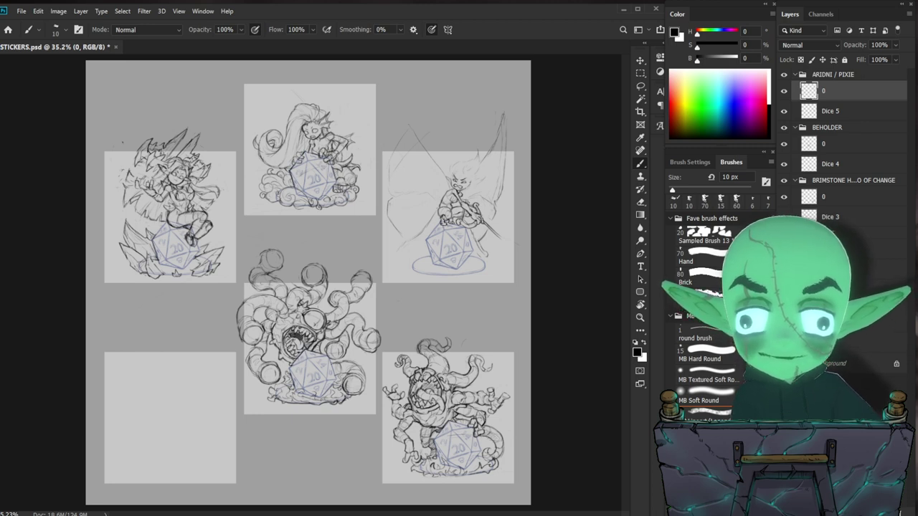
mouse_move(506, 274)
left_mouse_down()
mouse_move(528, 281)
mouse_move(504, 259)
mouse_move(531, 259)
left_mouse_up()
key("e")
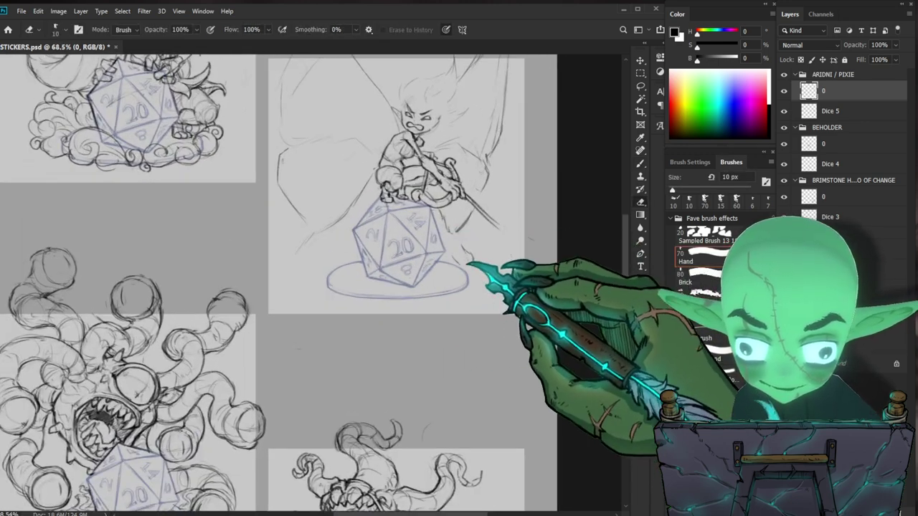
key("b")
key("ctrl+z")
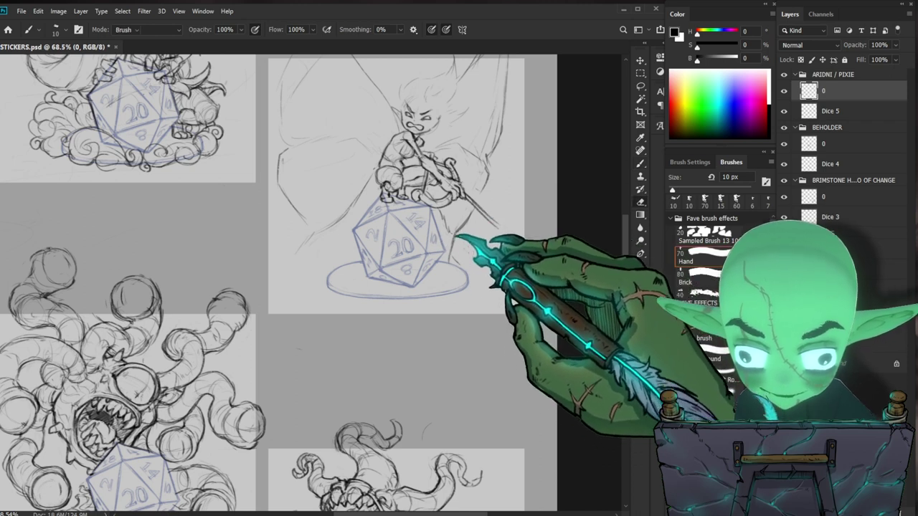
key("b")
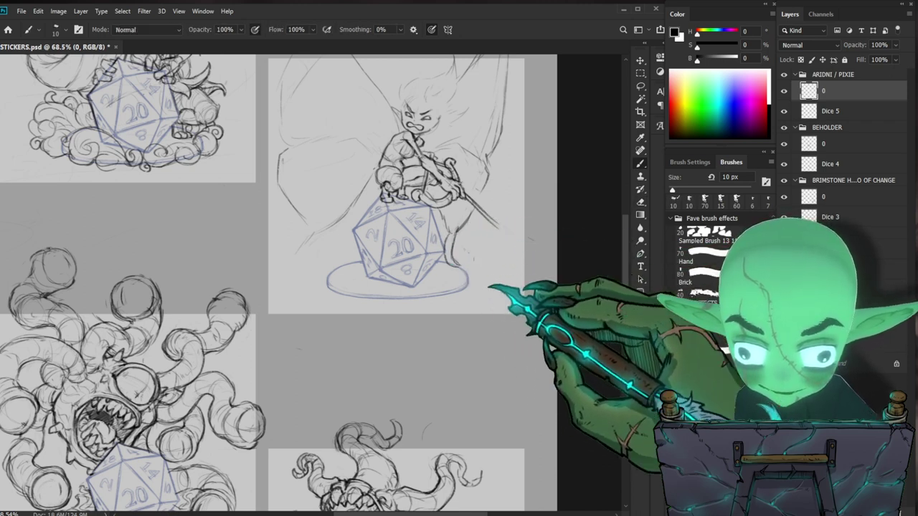
left_click_drag(490, 286, 472, 303)
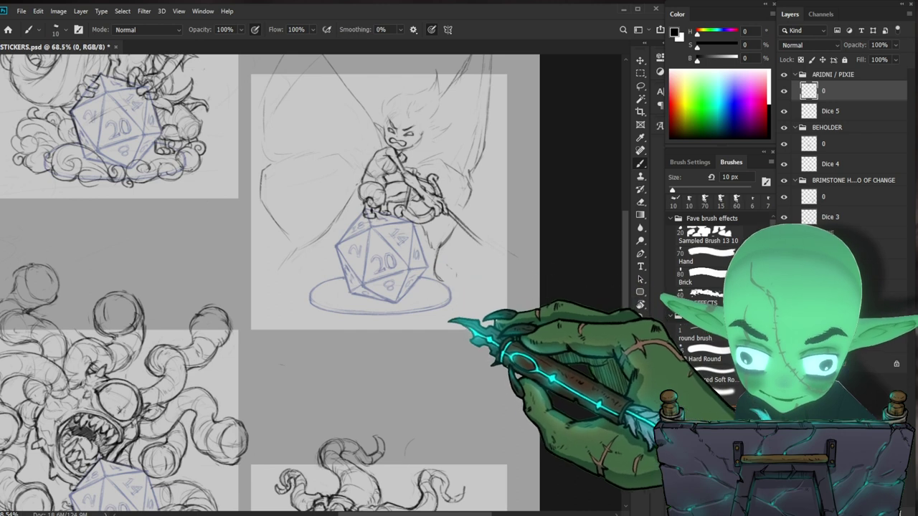
Shorten the lower right wing lobe and redraw the lower left wing's outline with a firm pointed tip
key("e")
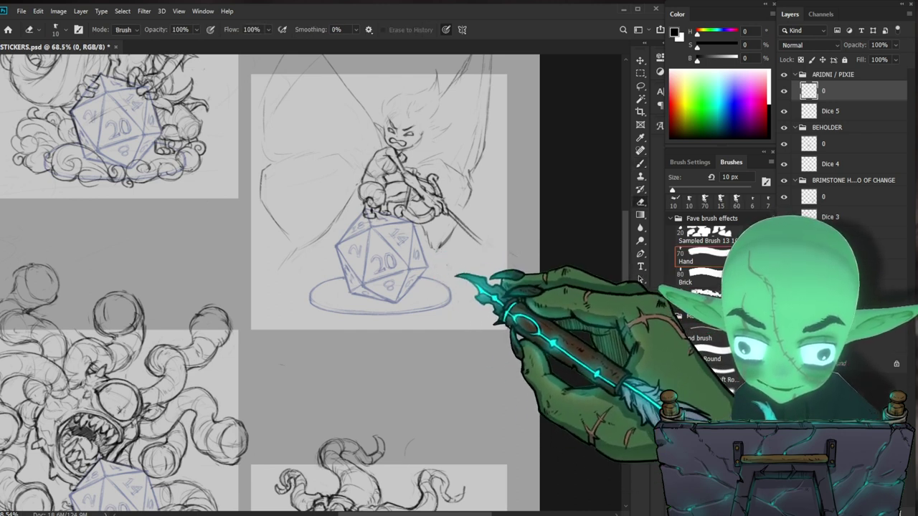
key("b")
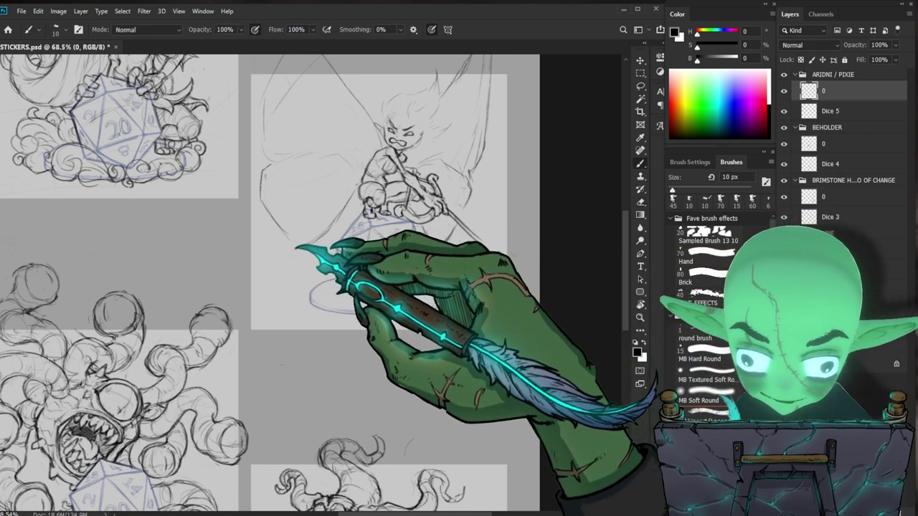
key("e")
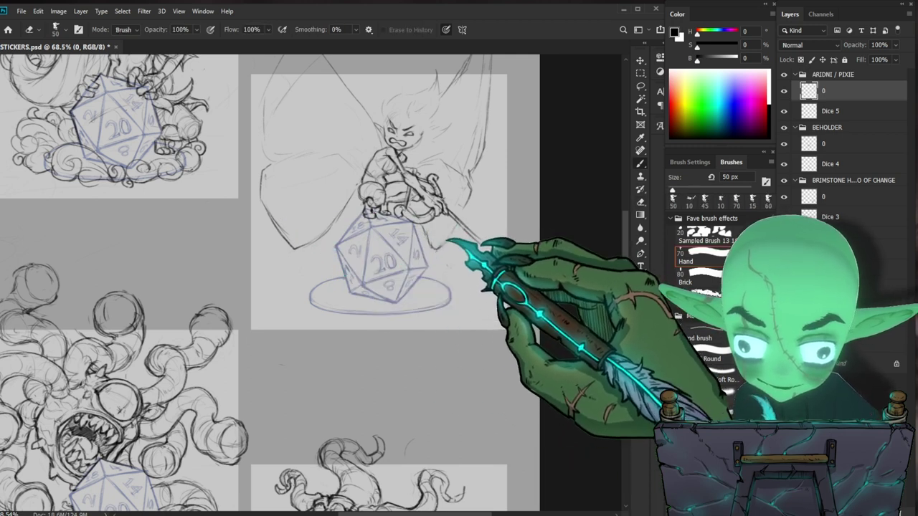
key("b")
key("e")
key("b")
Redraw the upper left wing's inner and outer edges so they meet at a sharp tip, erasing stray lines
left_click_drag(500, 201, 469, 297)
mouse_move(314, 177)
left_mouse_down()
mouse_move(293, 134)
mouse_move(286, 98)
left_mouse_up()
left_click_drag(287, 98, 243, 161)
key("e")
key("b")
mouse_move(300, 116)
left_mouse_down()
mouse_move(286, 105)
mouse_move(301, 143)
left_mouse_up()
key("e")
key("b")
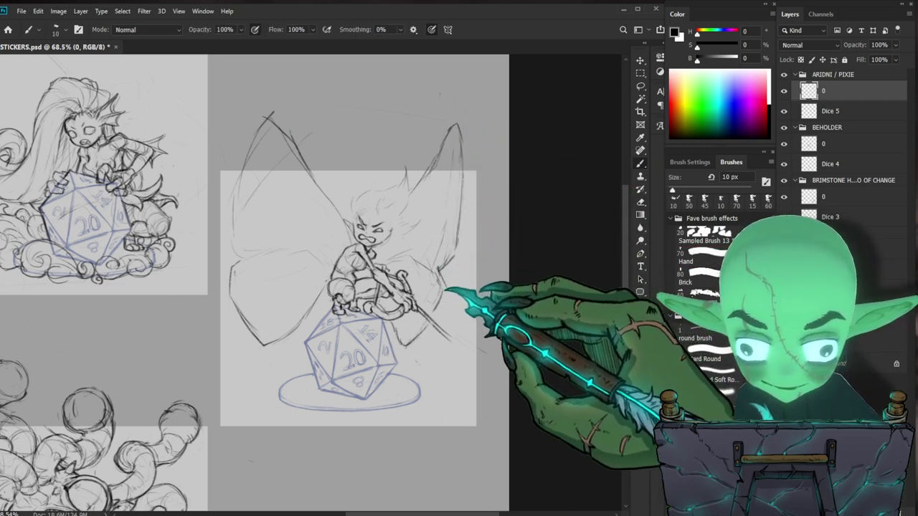
Erase and redraw the dividing line between the upper and lower left wings
key("e")
key("b")
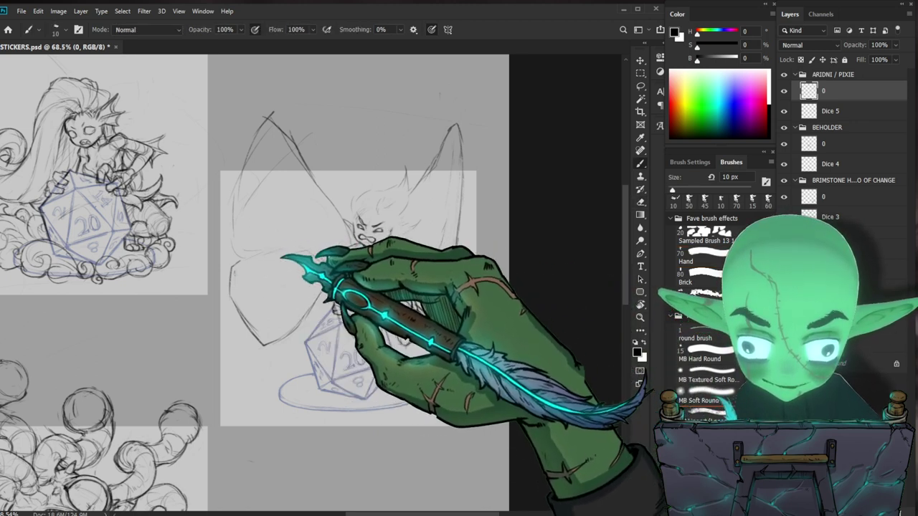
key("e")
key("b")
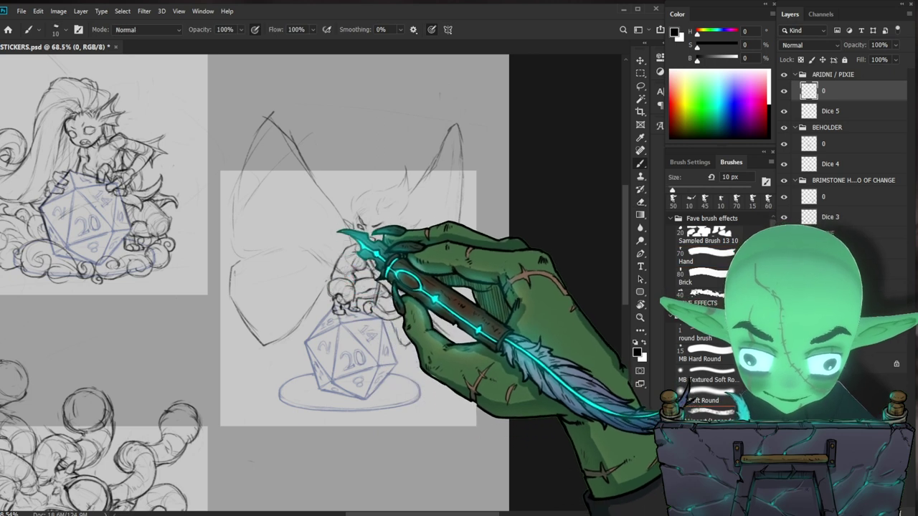
Erase and redraw the pixie's pointed ear and the adjoining end of the left wing's inner edge
key("e")
key("b")
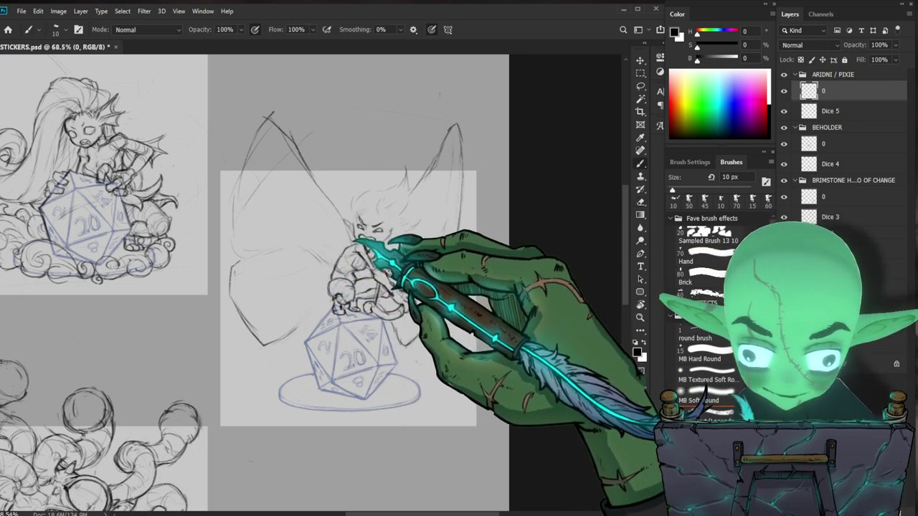
key("e")
key("bracketleft")
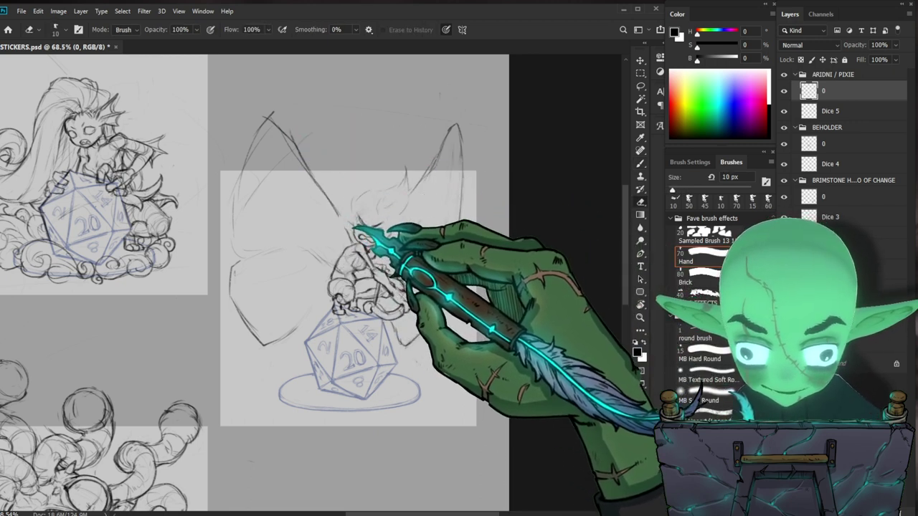
key("b")
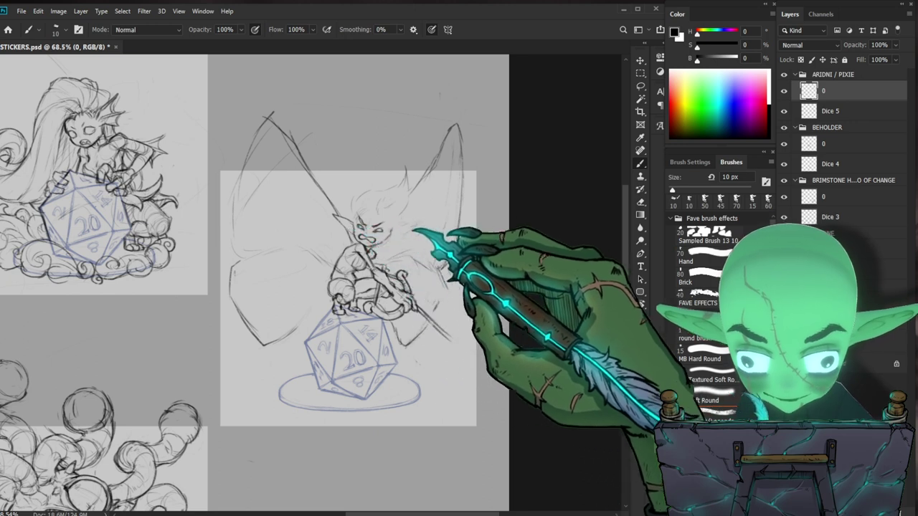
Erase and redraw the pixie's snarling mouth and the jawline around it
key("e")
key("b")
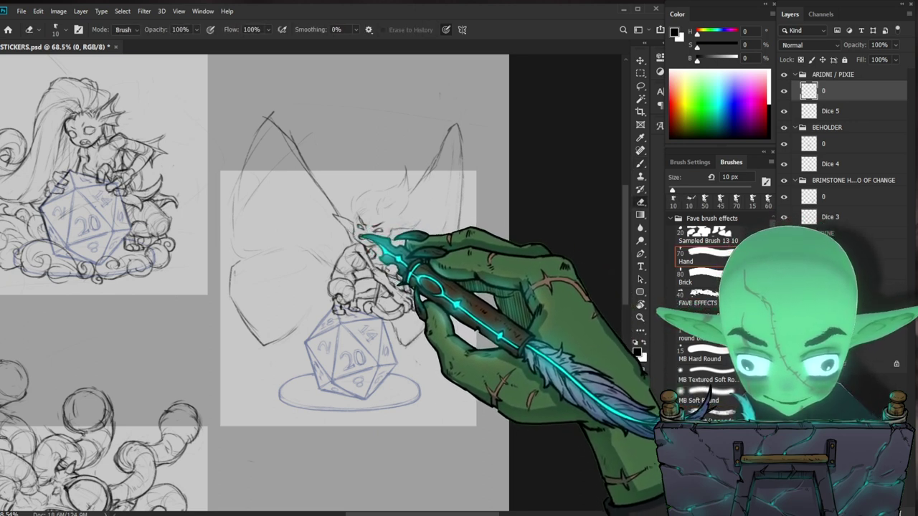
key("e")
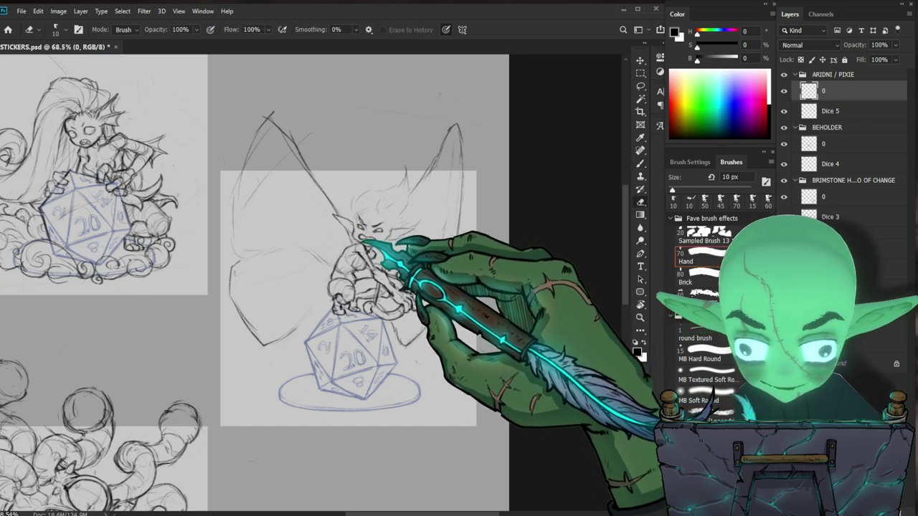
key("b")
key("e")
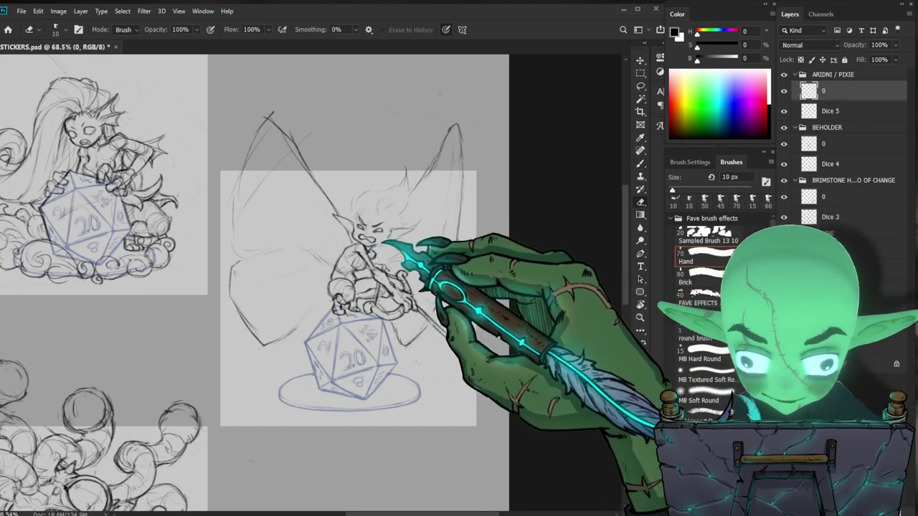
key("b")
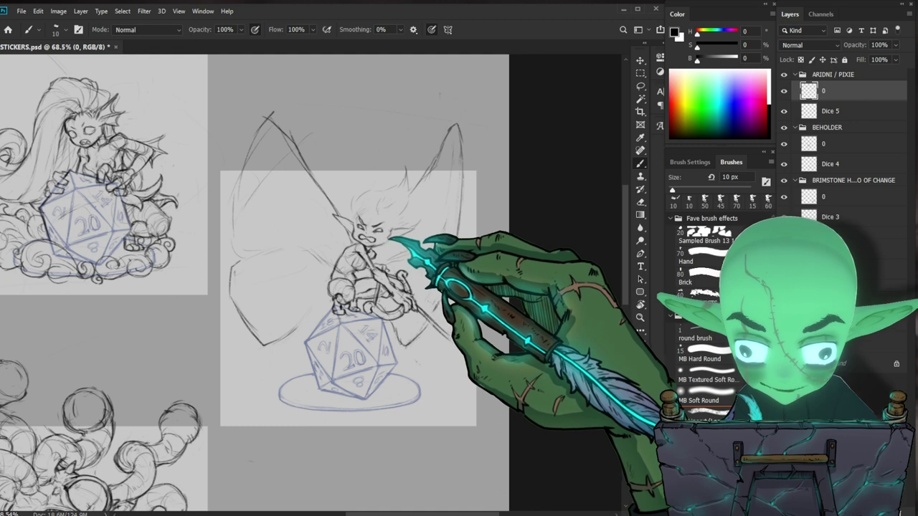
Darken the pixie's angry eyes and draw the pointed ear on the far side of the face
key("z")
left_click_drag(416, 253, 344, 260)
mouse_move(459, 217)
left_mouse_down()
mouse_move(506, 221)
mouse_move(532, 166)
mouse_move(440, 194)
left_mouse_up()
key("b")
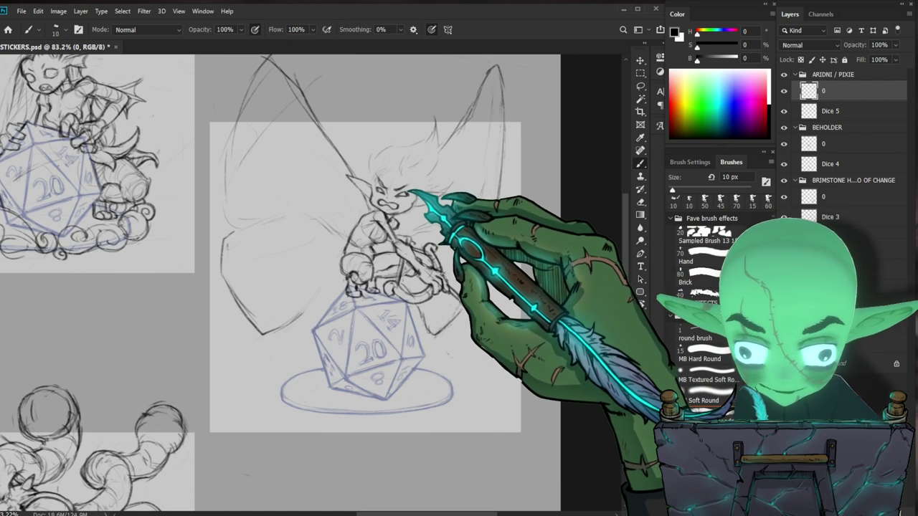
left_click_drag(535, 257, 514, 249)
key("e")
key("b")
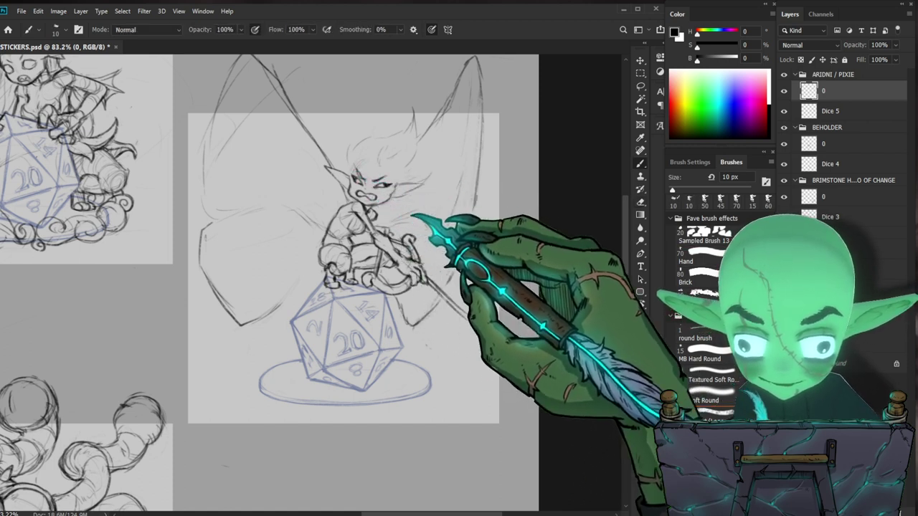
Erase and redraw the pixie's hair as flowing, flame-like strands sweeping up from the forehead
left_click_drag(420, 220, 389, 218)
key("e")
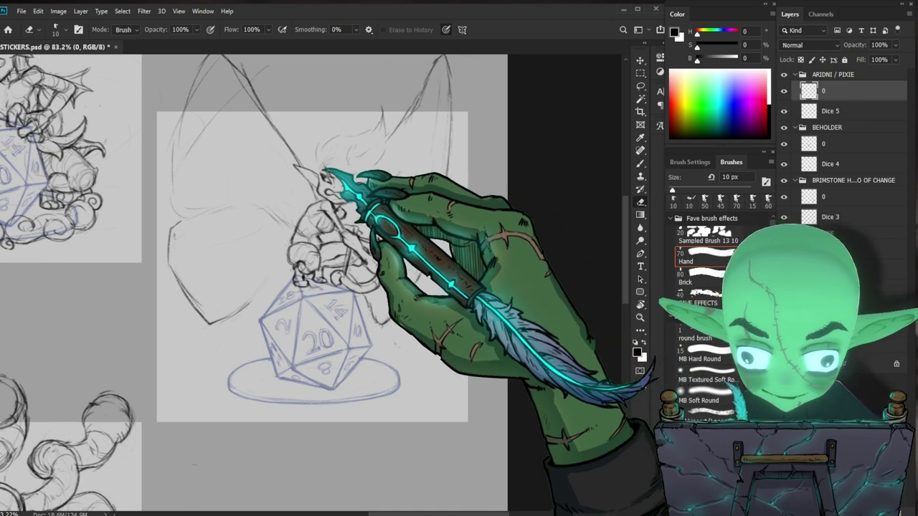
key("b")
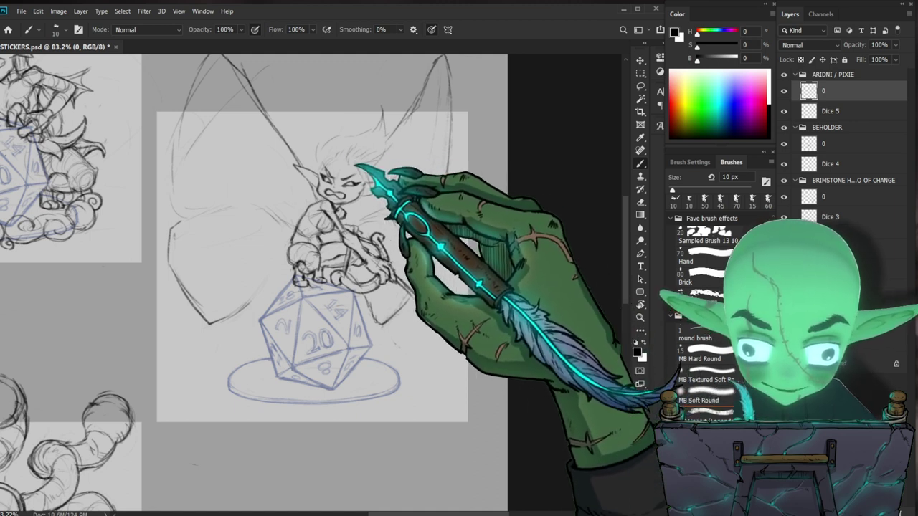
left_click(406, 143, "ctrl+alt")
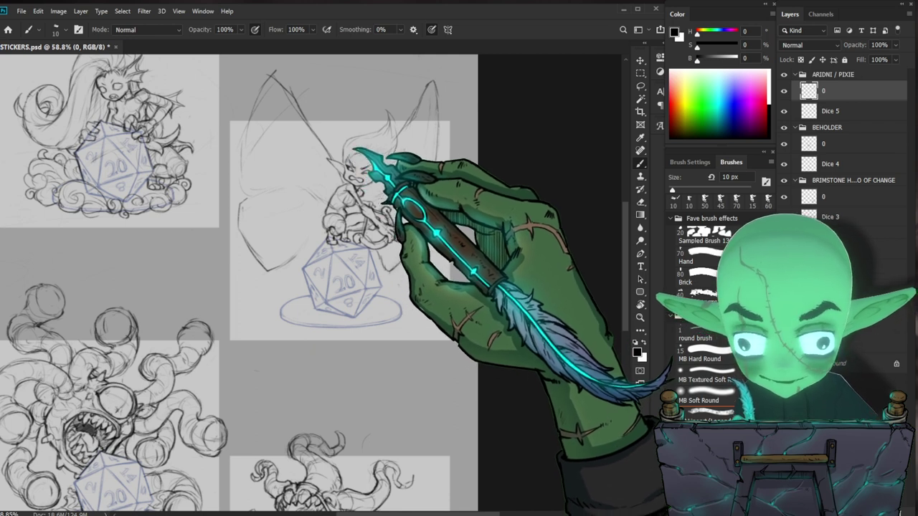
key("z")
mouse_move(463, 196)
left_mouse_down()
mouse_move(439, 198)
mouse_move(456, 159)
mouse_move(443, 170)
left_mouse_up()
key("b")
key("z")
left_click_drag(354, 213, 383, 207)
key("e")
key("b")
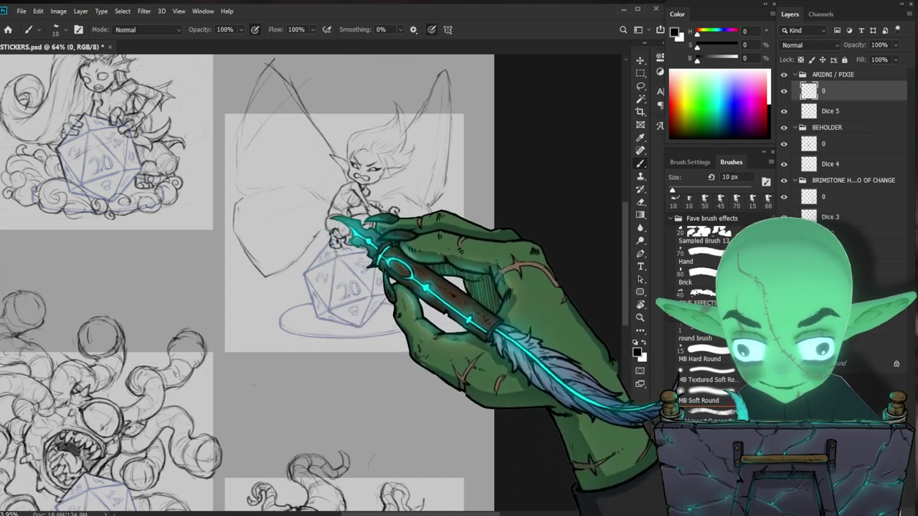
Erase and redraw the lower left wing's outer edge and the line dividing it from the upper wing
key("e")
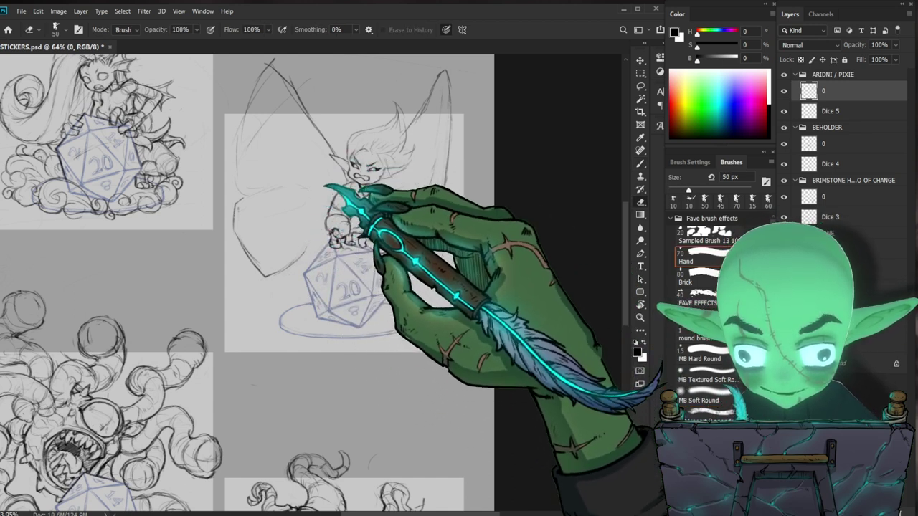
key("b")
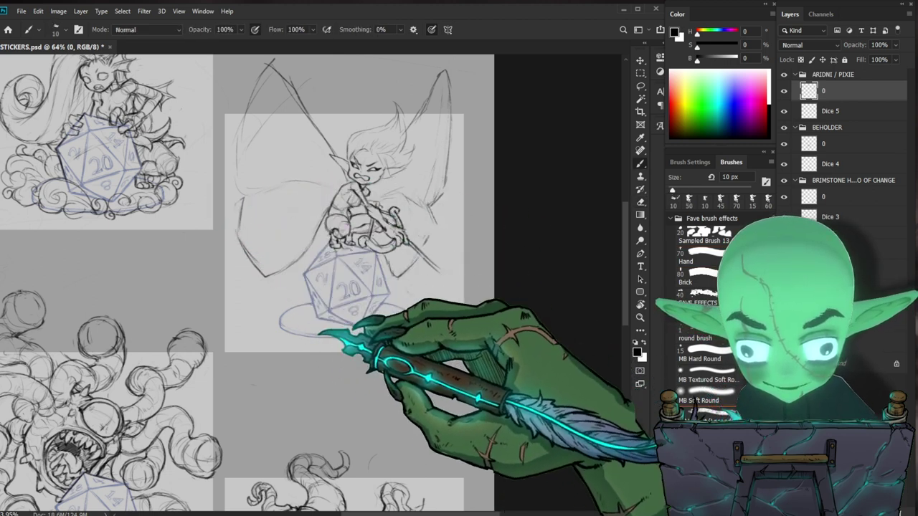
key("e")
key("b")
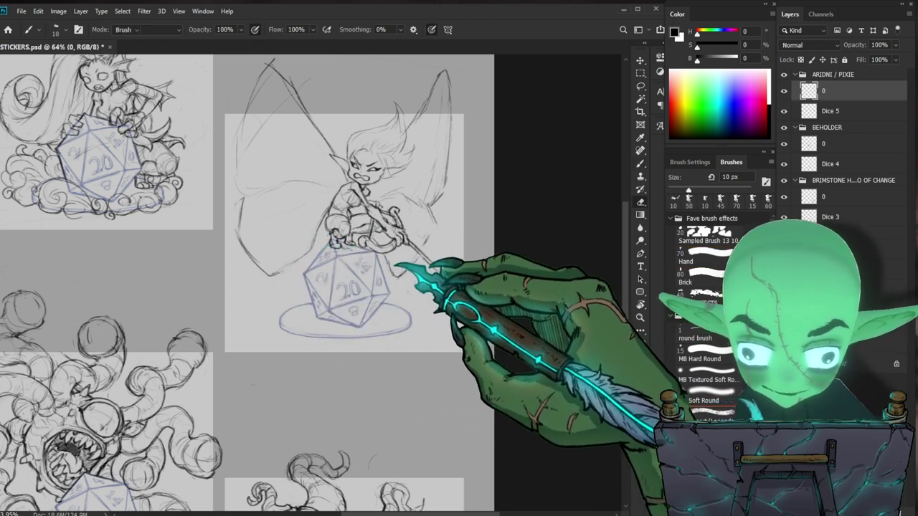
key("e")
mouse_move(466, 262)
left_mouse_down()
mouse_move(432, 276)
mouse_move(395, 269)
mouse_move(445, 295)
left_mouse_up()
key("b")
Flip the pixie sketch horizontally and strengthen the outer edge of the narrower upper wing
key("ctrl+t")
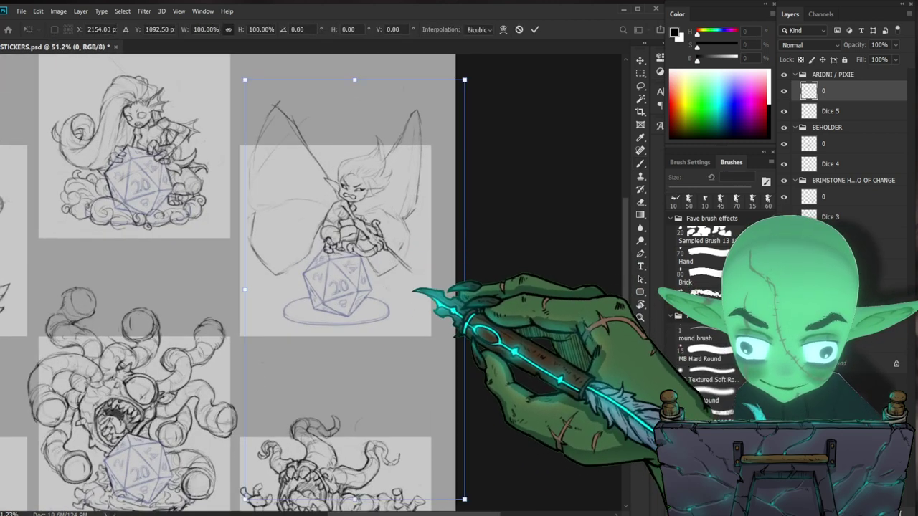
right_click(413, 290)
left_click(466, 412)
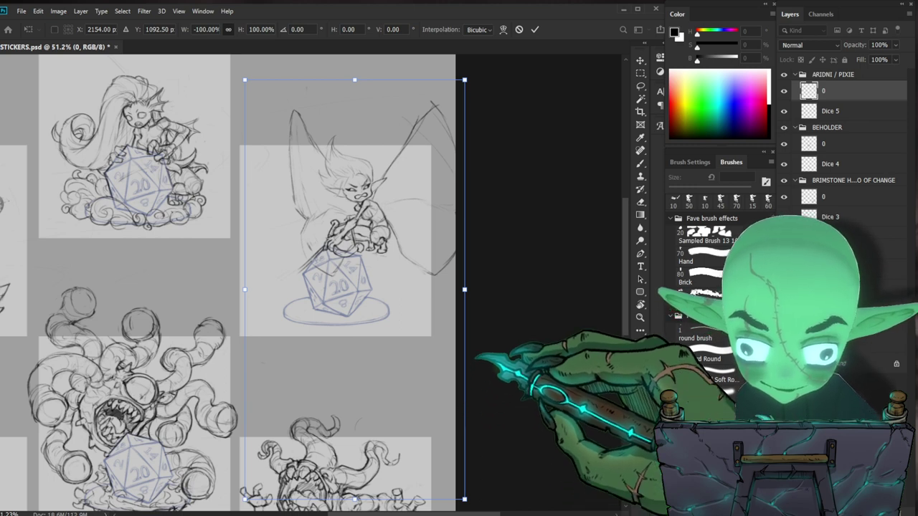
key("Return")
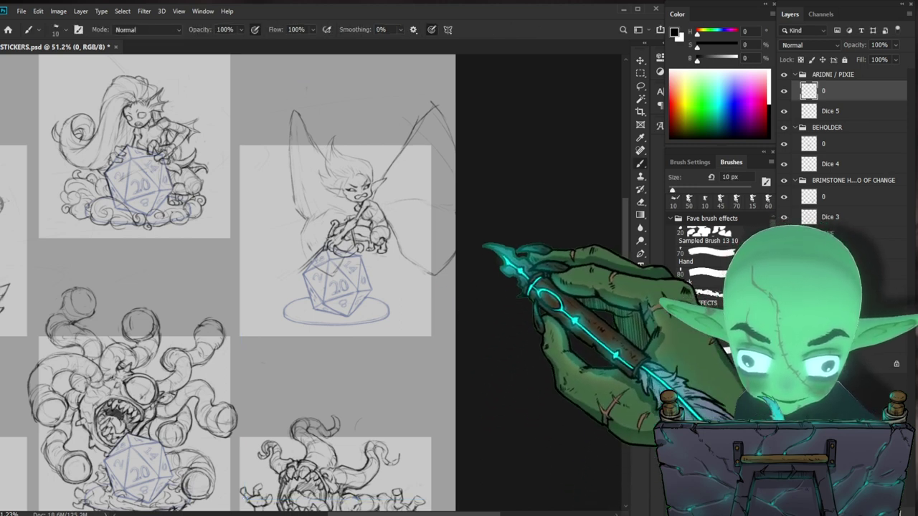
key("e")
key("b")
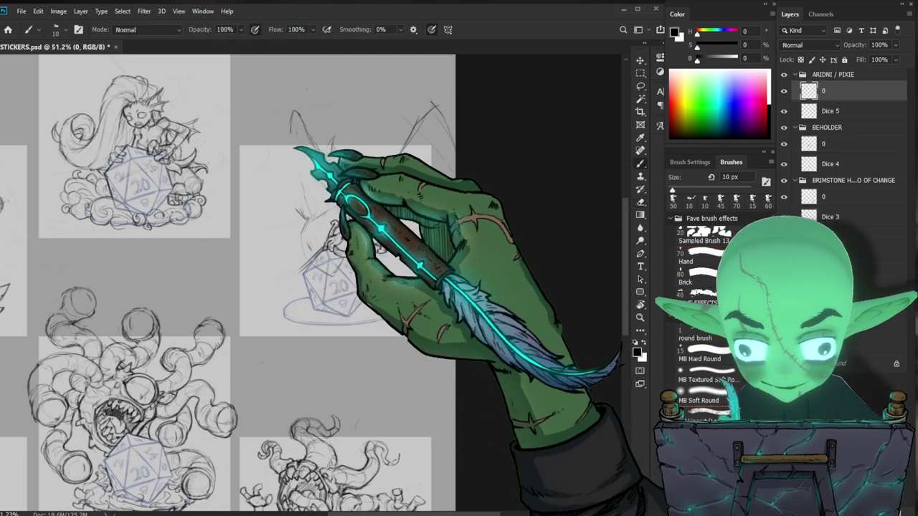
left_click_drag(289, 141, 310, 217)
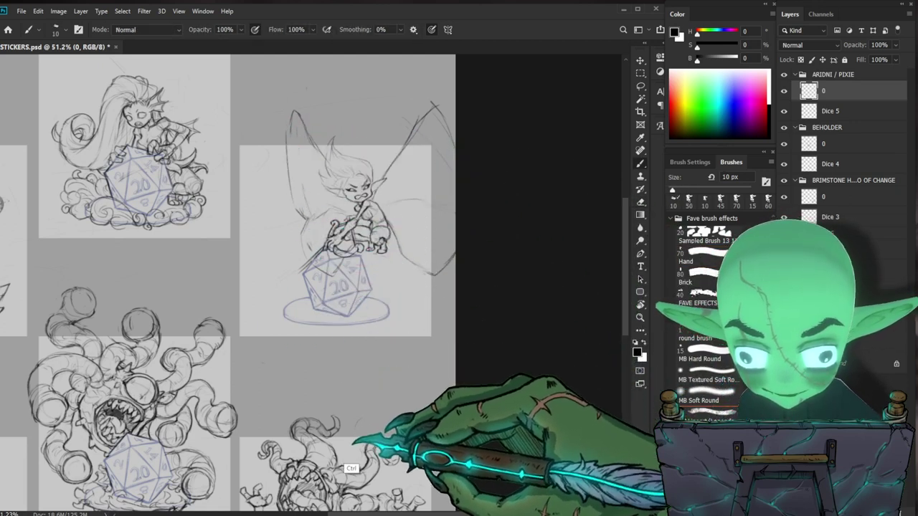
Flip the pixie sketch horizontally back to its original orientation
key("ctrl+t")
right_click(409, 296)
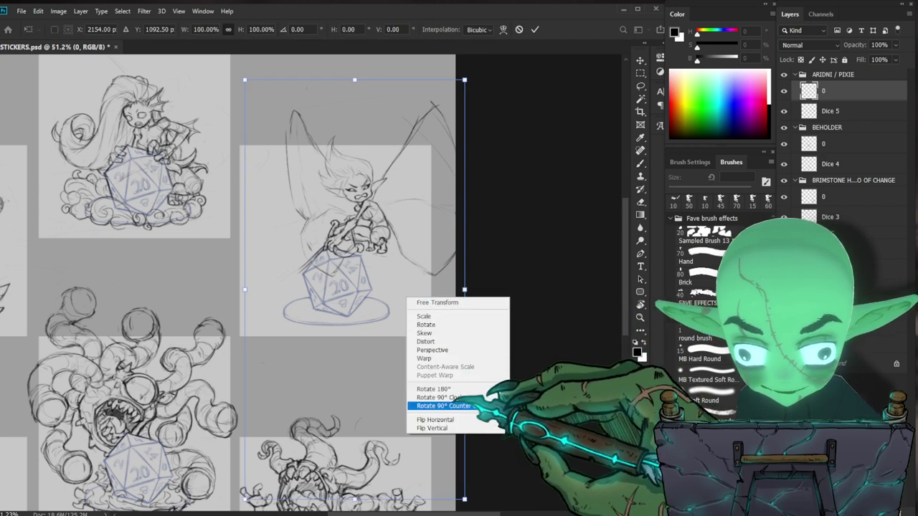
left_click(423, 420)
key("Return")
Erase stray marks around the pixie with a 250 px eraser, checking the sketch layer's extents with Free Transform
key("e")
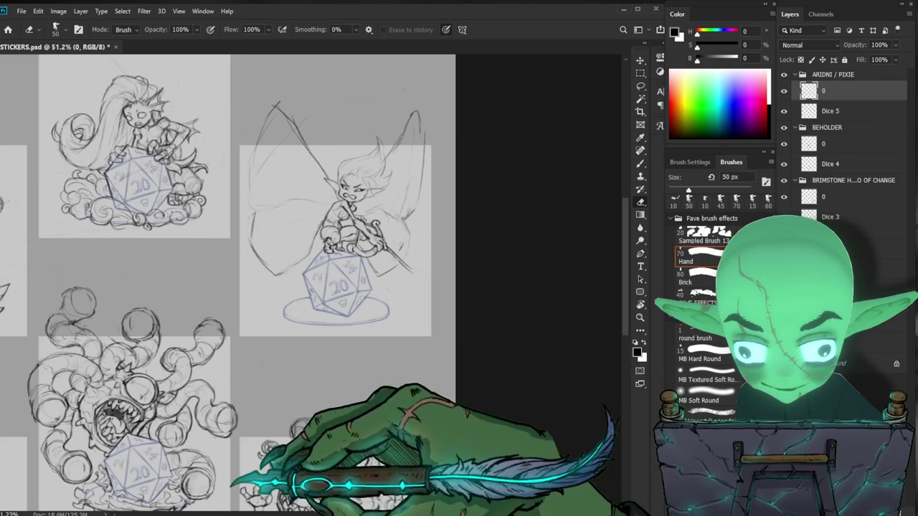
left_click_drag(395, 270, 427, 291)
key("ctrl+t")
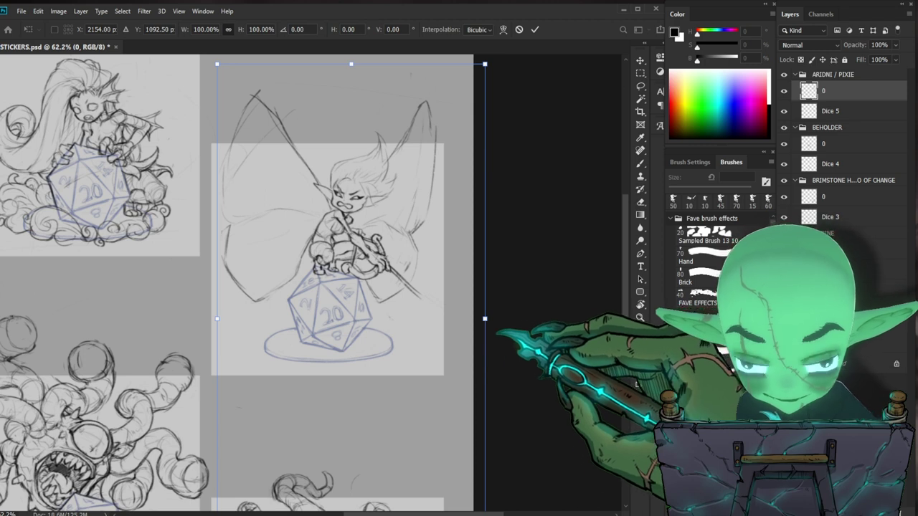
key("Escape")
left_click_drag(402, 236, 294, 241)
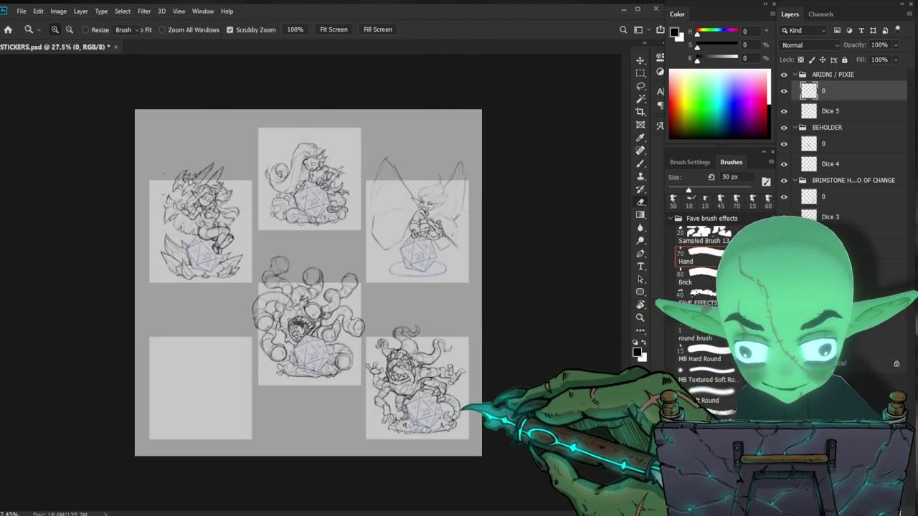
key("bracketright")
key("bracketright")
key("bracketright")
key("bracketright")
key("bracketright")
key("bracketright")
key("bracketright")
key("bracketright")
key("bracketright")
key("bracketright")
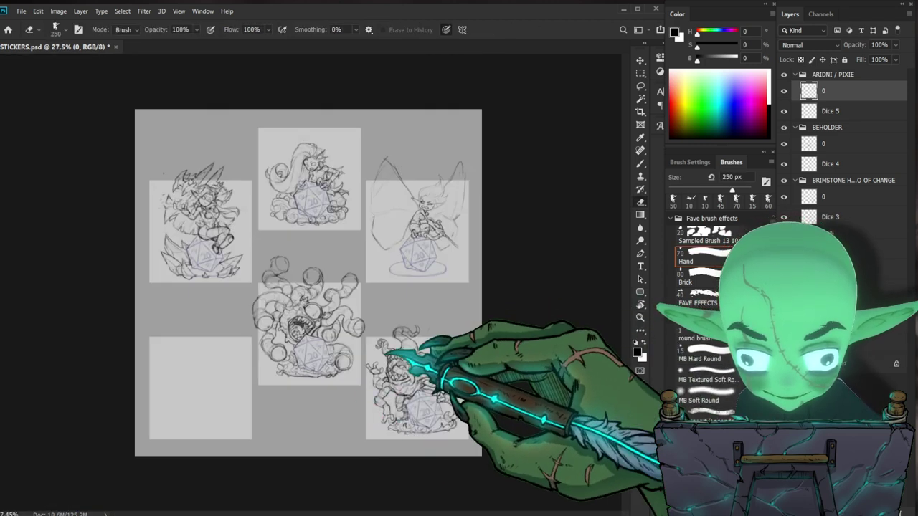
key("ctrl+t")
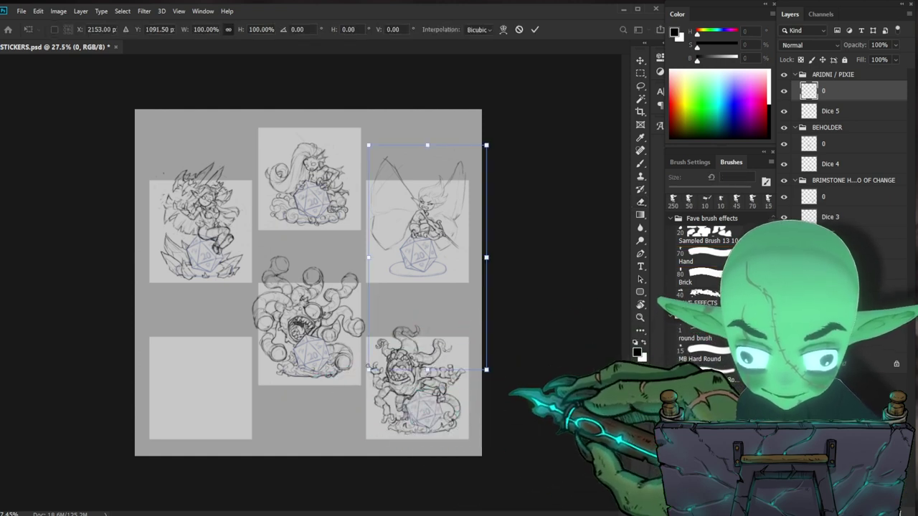
key("Escape")
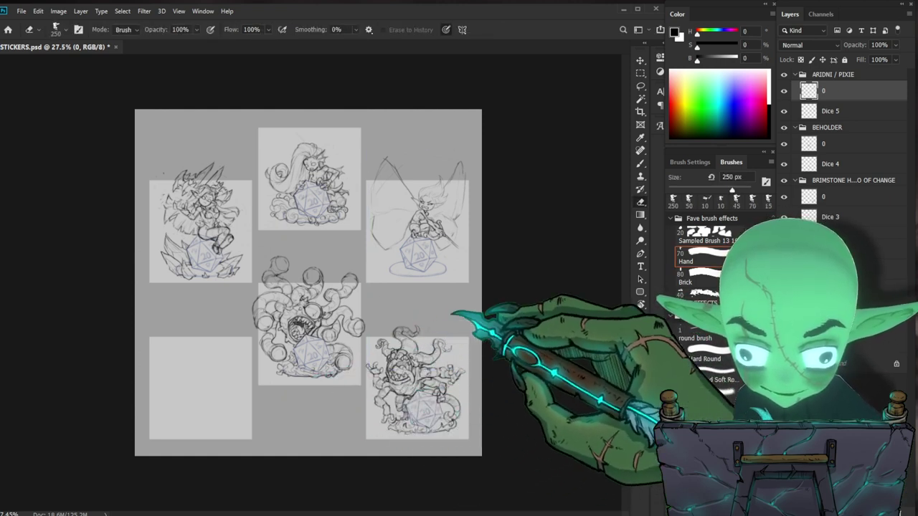
Examine the pixie layer's extents again with Free Transform, looking for leftover marks below the sketch
key("ctrl+t")
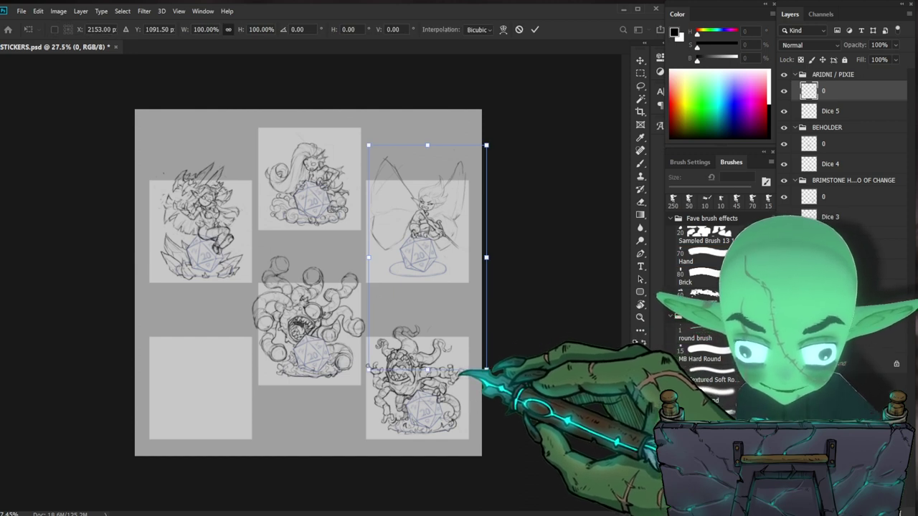
key("Escape")
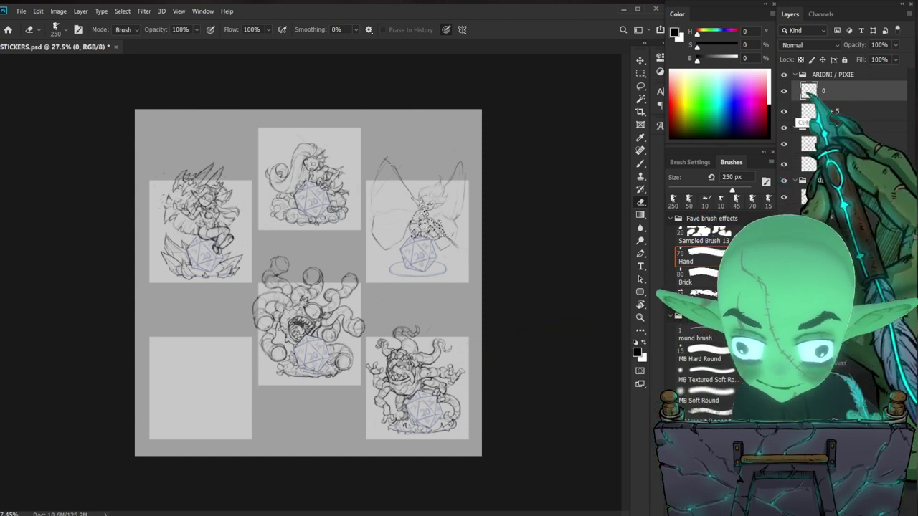
key("ctrl")
key("ctrl+space")
left_click_drag(480, 333, 518, 332)
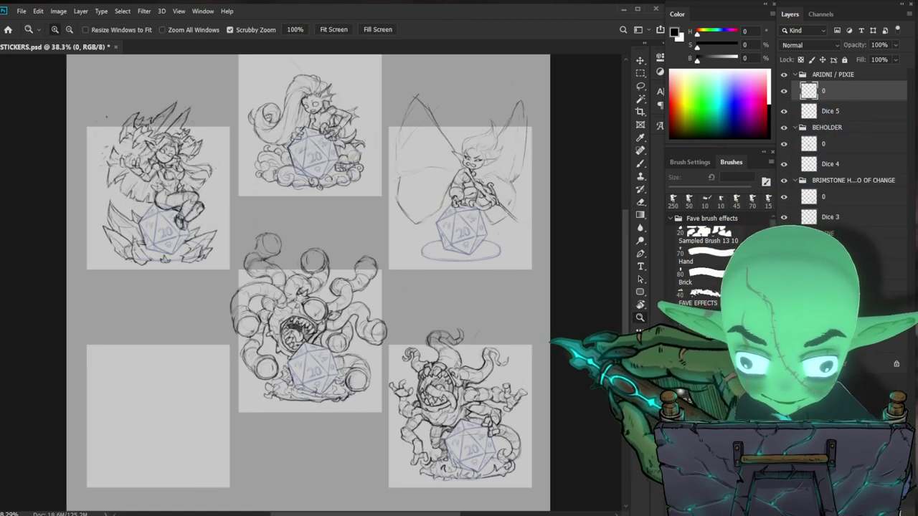
key("v")
mouse_move(485, 344)
left_mouse_down()
mouse_move(519, 254)
mouse_move(502, 305)
left_mouse_up()
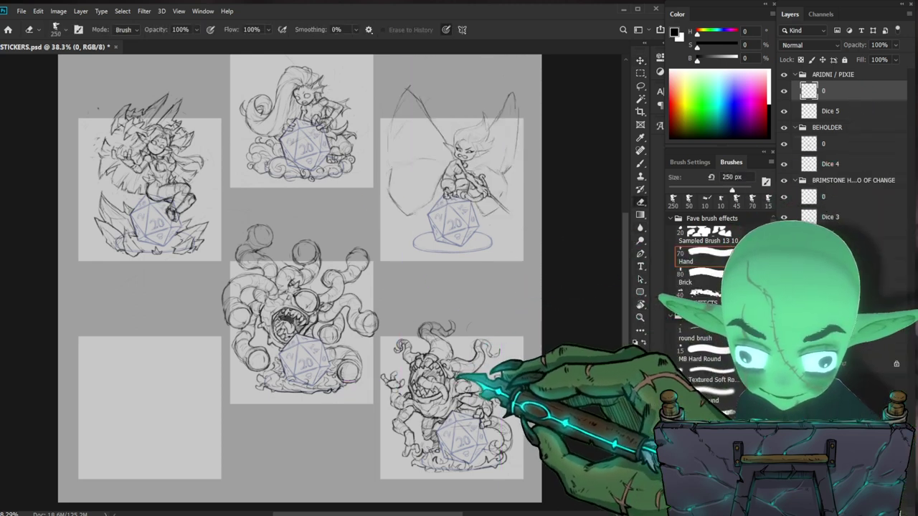
key("l")
mouse_move(191, 419)
left_mouse_down()
mouse_move(273, 502)
mouse_move(542, 490)
mouse_move(541, 315)
mouse_move(430, 228)
mouse_move(151, 337)
mouse_move(191, 423)
left_mouse_up()
key("ctrl+t")
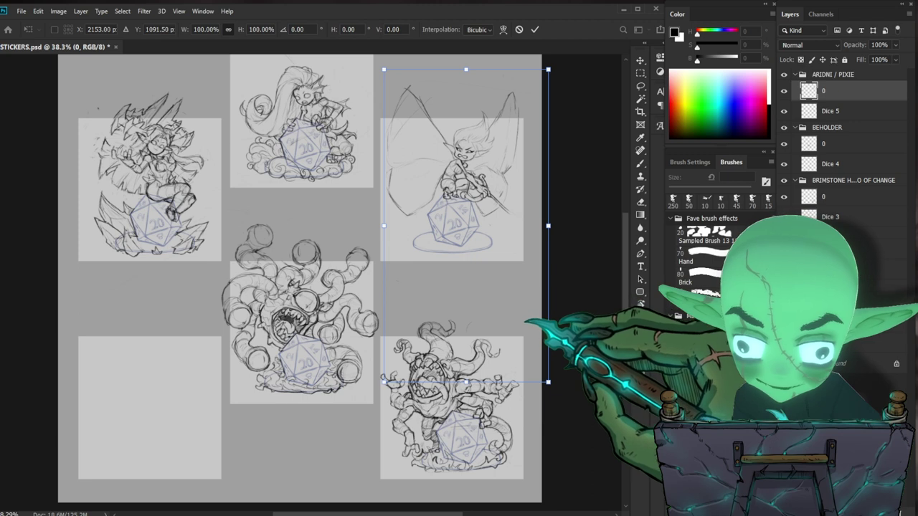
key("Escape")
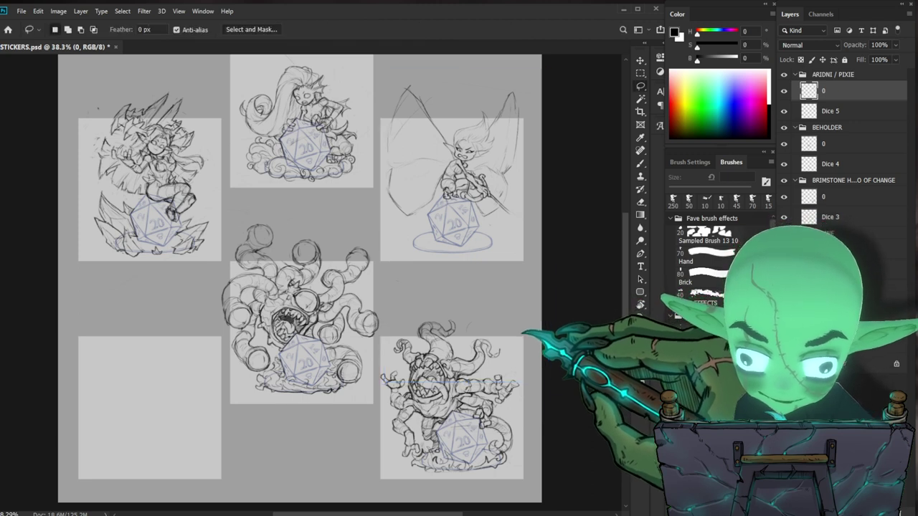
Clean up the lower end of the pixie's shaft with a 35 px eraser and redraw its line
mouse_move(548, 245)
left_mouse_down()
mouse_move(427, 338)
mouse_move(438, 339)
left_mouse_up()
left_click_drag(373, 319, 416, 311)
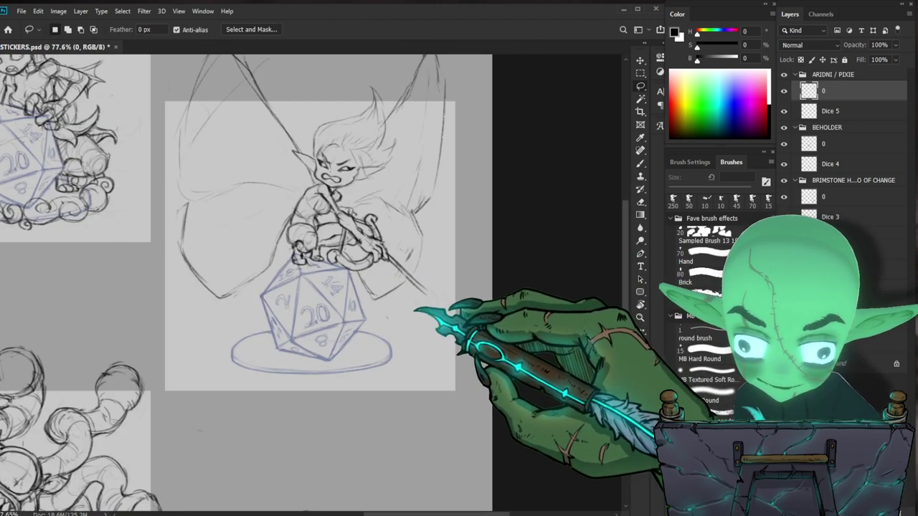
key("b")
key("e")
key("bracketleft")
key("bracketleft")
key("bracketleft")
key("bracketleft")
key("bracketleft")
key("bracketleft")
key("bracketleft")
key("bracketleft")
key("bracketleft")
key("bracketleft")
key("bracketleft")
key("bracketleft")
key("bracketleft")
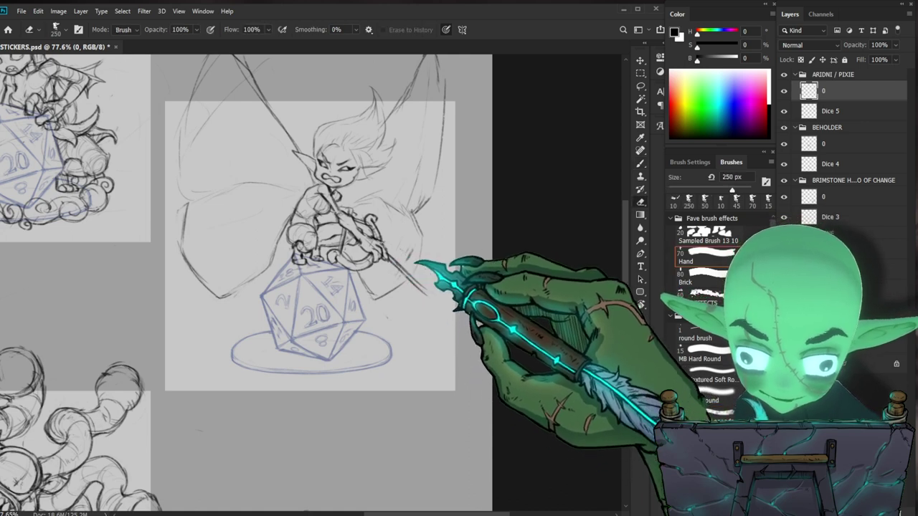
left_click_drag(396, 264, 426, 290)
key("b")
mouse_move(390, 256)
left_mouse_down()
mouse_move(424, 286)
mouse_move(421, 303)
left_mouse_up()
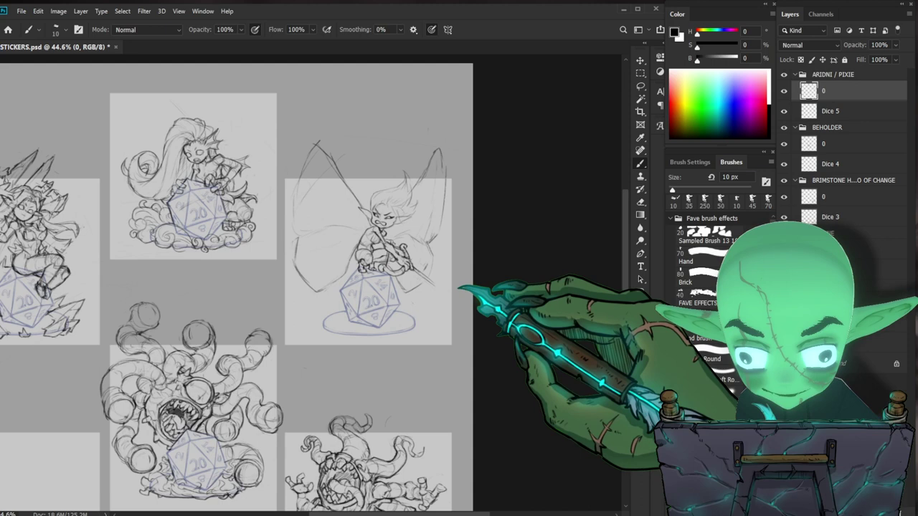
Lasso around the pixie and d20, invert the selection to target stray marks outside it, and deselect
key("l")
mouse_move(334, 343)
left_mouse_down()
mouse_move(426, 320)
mouse_move(464, 225)
mouse_move(420, 119)
mouse_move(274, 159)
mouse_move(337, 351)
left_mouse_up()
key("ctrl+shift+i")
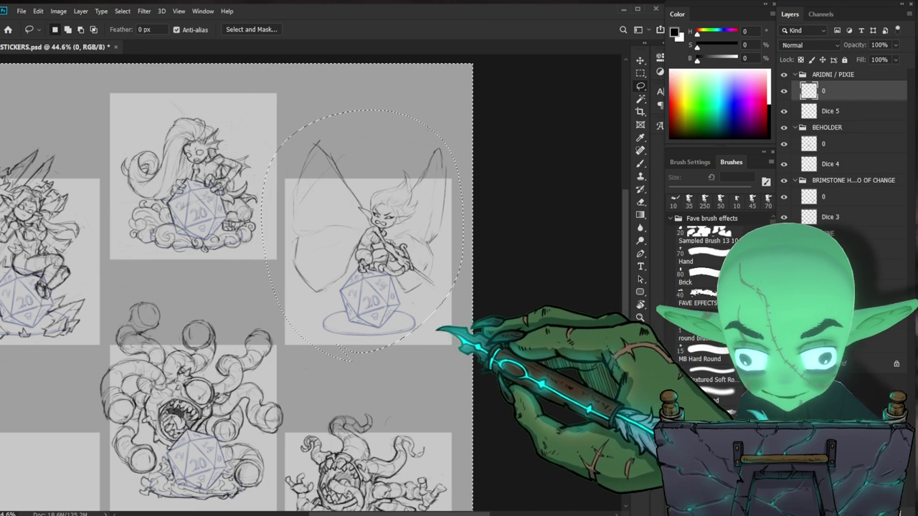
key("ctrl+d")
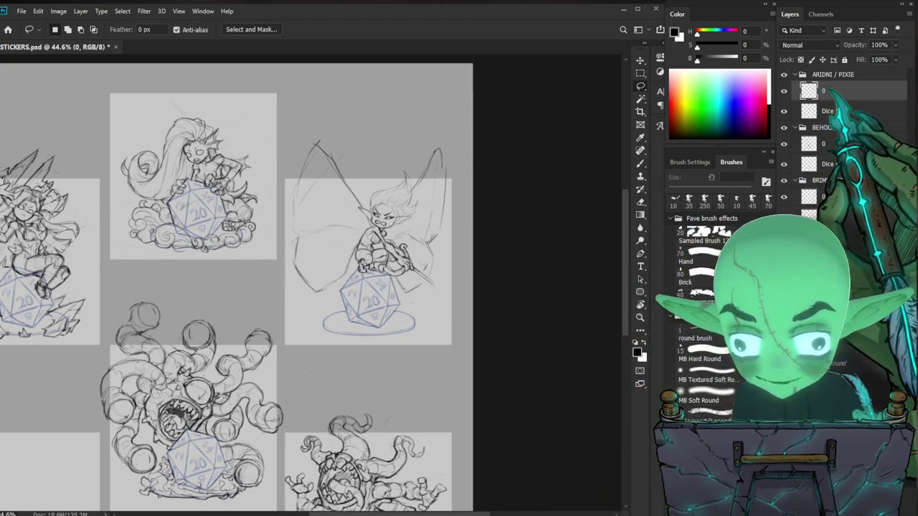
Try to squash the pixie layer to about 95% height with Free Transform
key("ctrl+t")
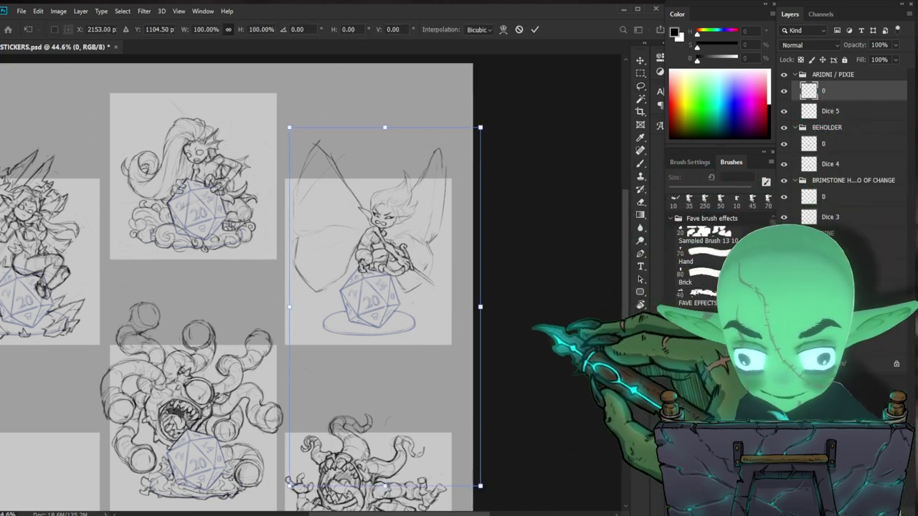
key("ctrl")
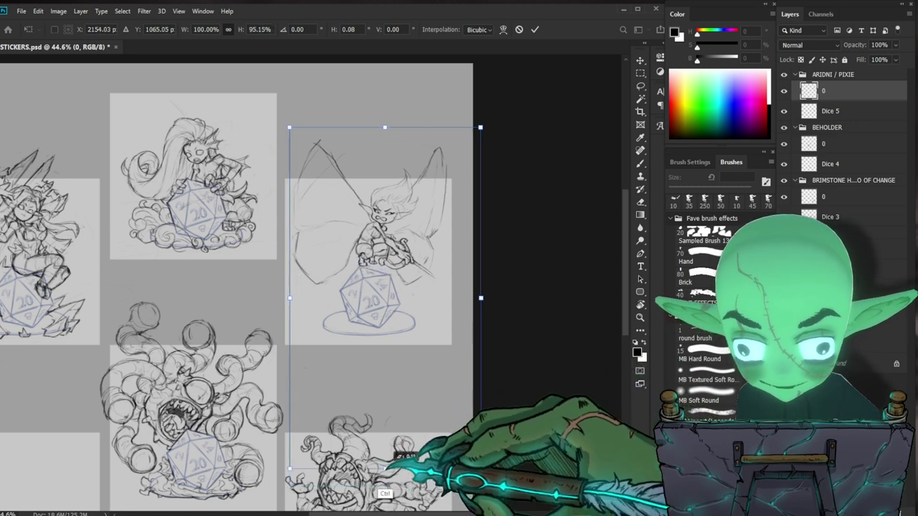
key("Return")
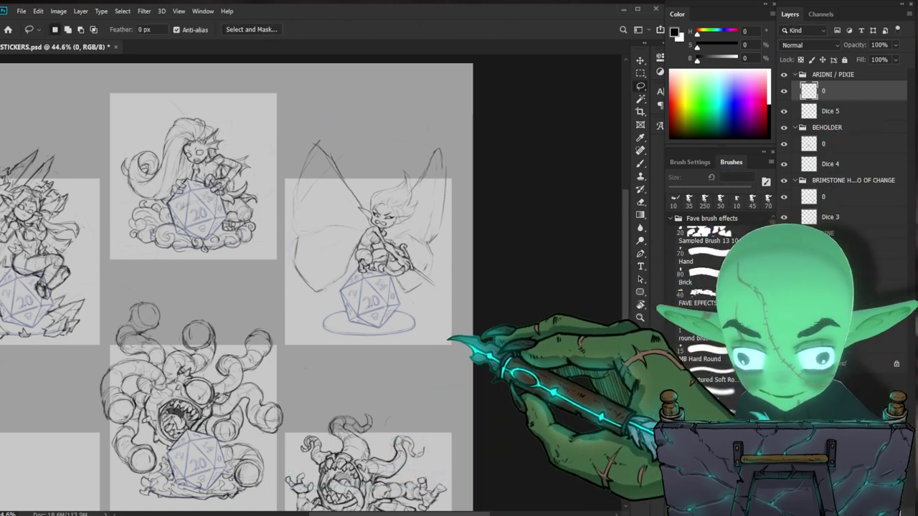
Refine the pixie's ears beside the face with the 10 px brush and a 35 px eraser
scroll(459, 345, "down", 1)
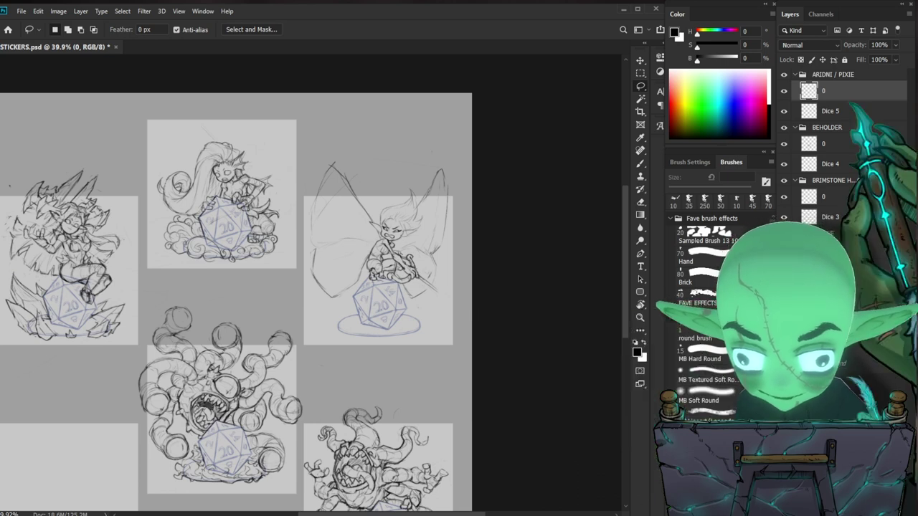
key("ctrl+space")
left_click_drag(428, 300, 455, 314)
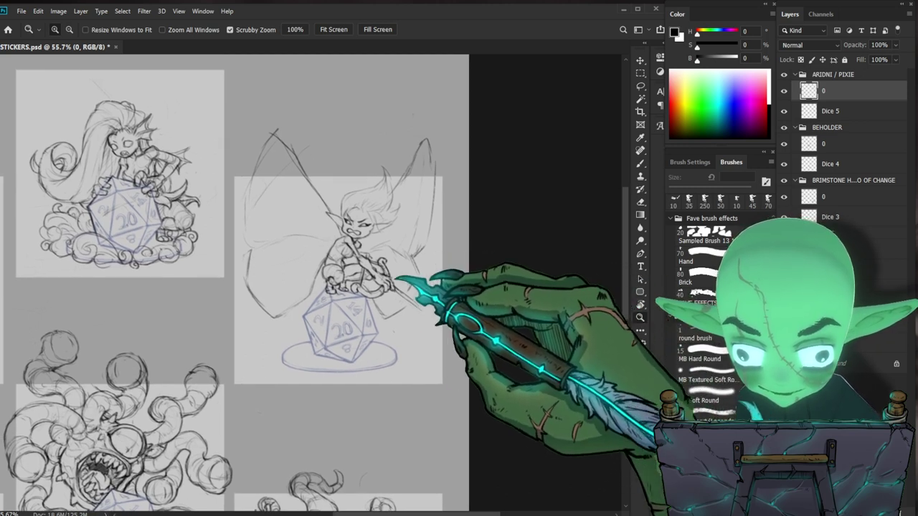
scroll(375, 285, "up", 1)
key("b")
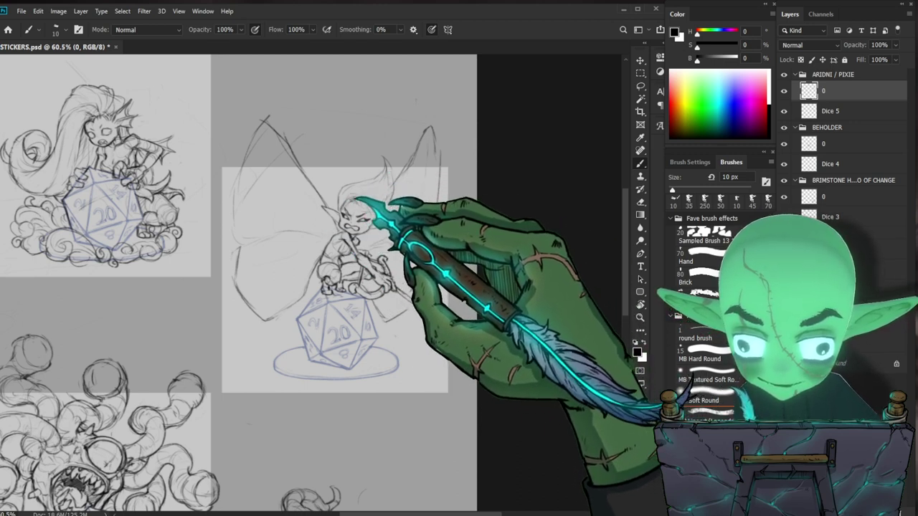
key("e")
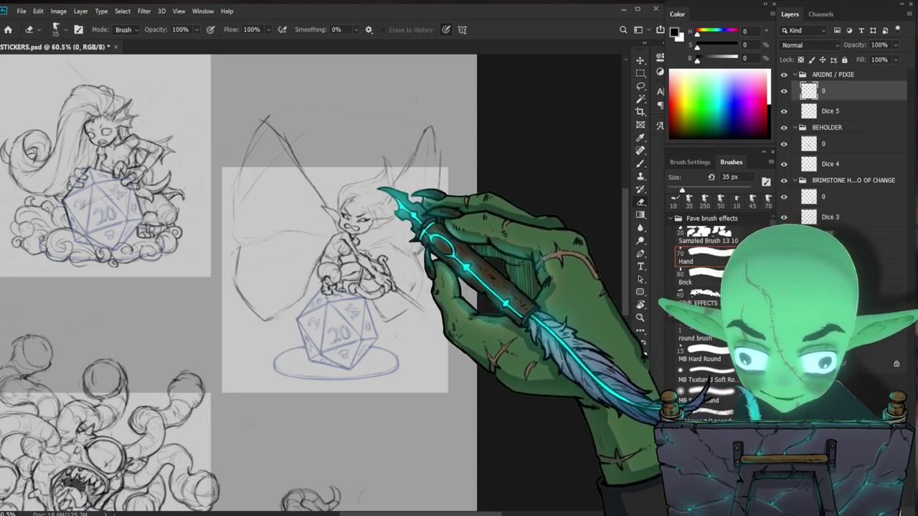
key("b")
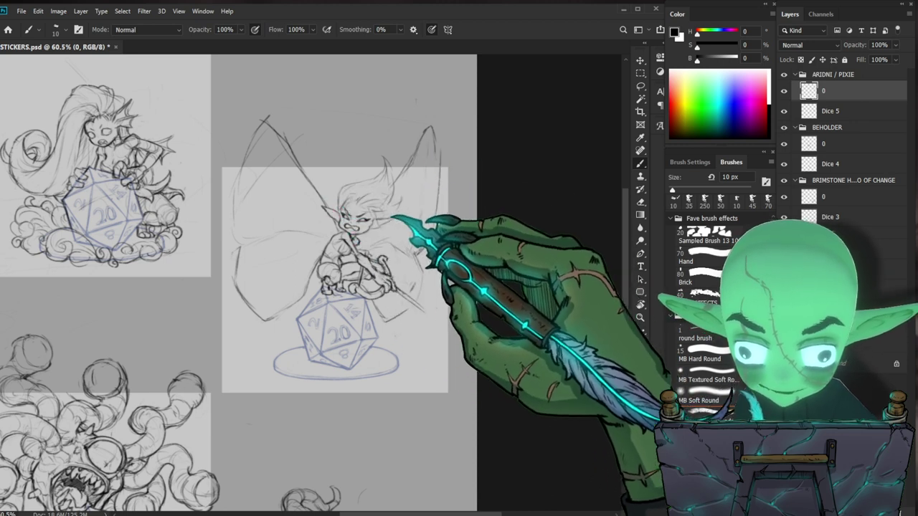
key("e")
key("b")
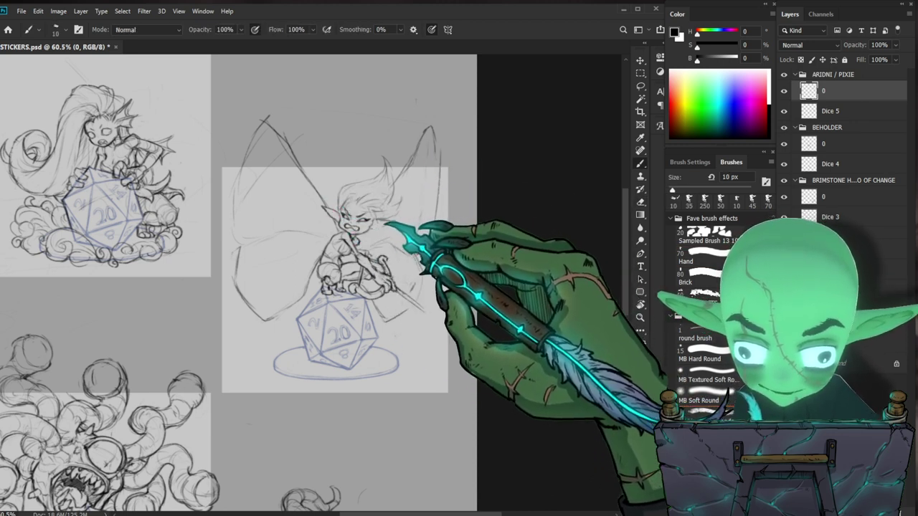
key("e")
left_click_drag(342, 213, 344, 211)
key("b")
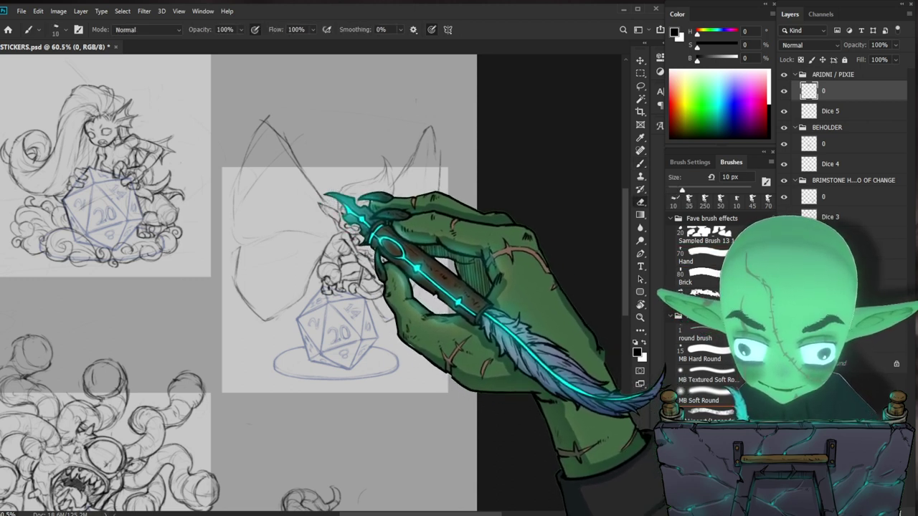
Sketch a fuller outer edge on the pixie's left-hand wing and rework the wing lines with brush and eraser
mouse_move(333, 204)
left_mouse_down()
mouse_move(268, 116)
mouse_move(243, 171)
mouse_move(239, 244)
left_mouse_up()
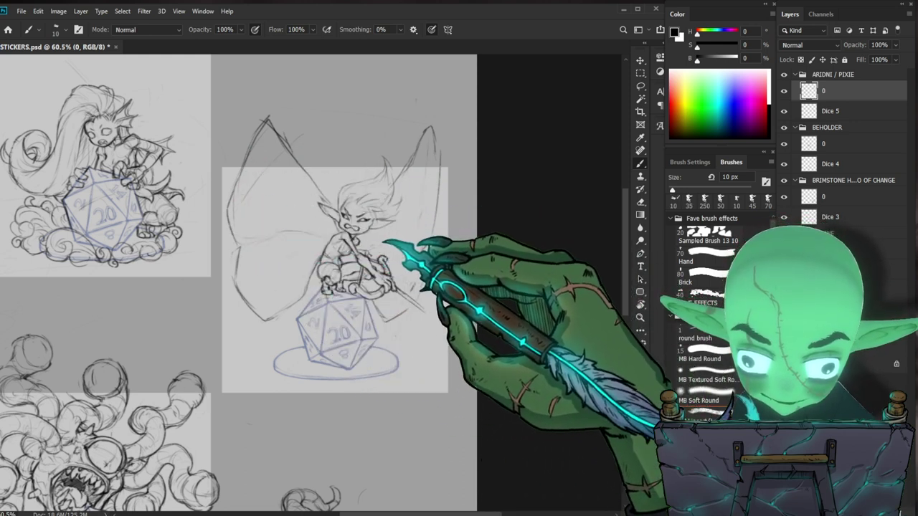
left_click_drag(365, 242, 409, 231)
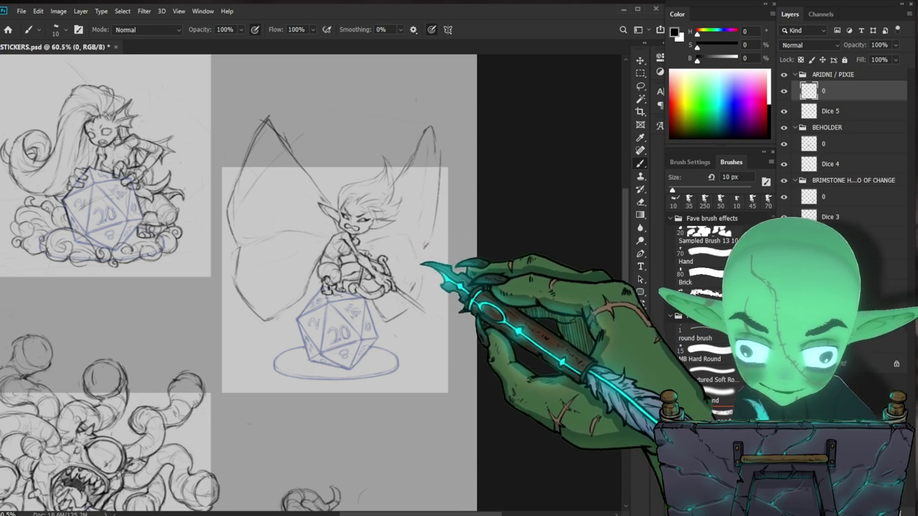
key("e")
key("b")
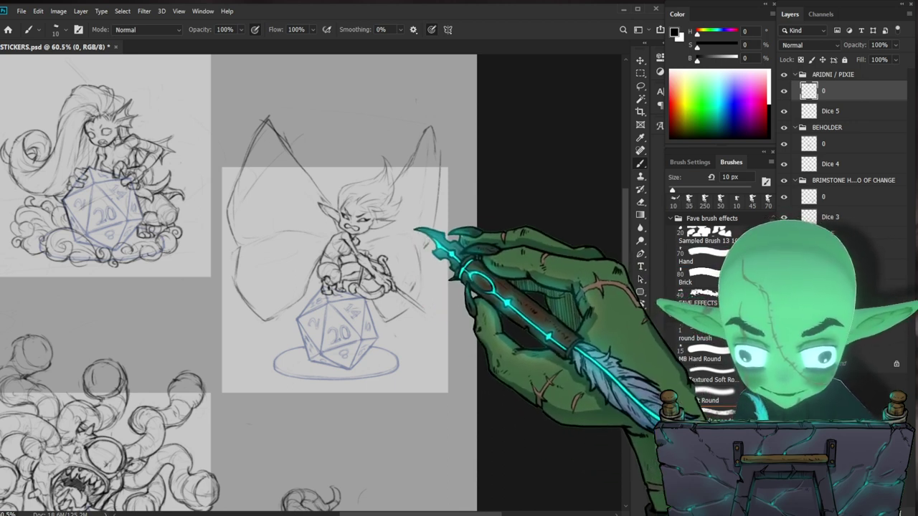
key("e")
key("b")
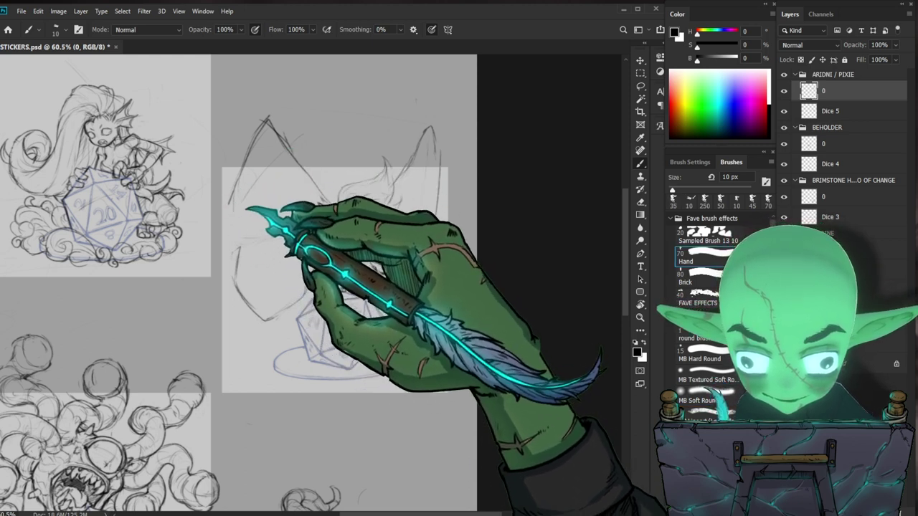
Redraw the left-hand wing's outer edge and dividing line, and darken both upper edges from its pointed tip
key("e")
left_click_drag(281, 232, 237, 246)
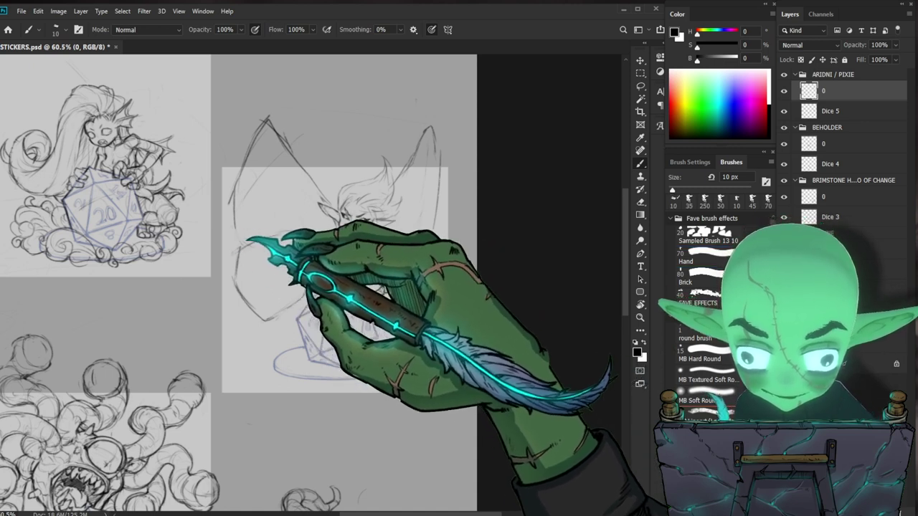
mouse_move(240, 173)
left_mouse_down()
mouse_move(229, 216)
mouse_move(237, 238)
left_mouse_up()
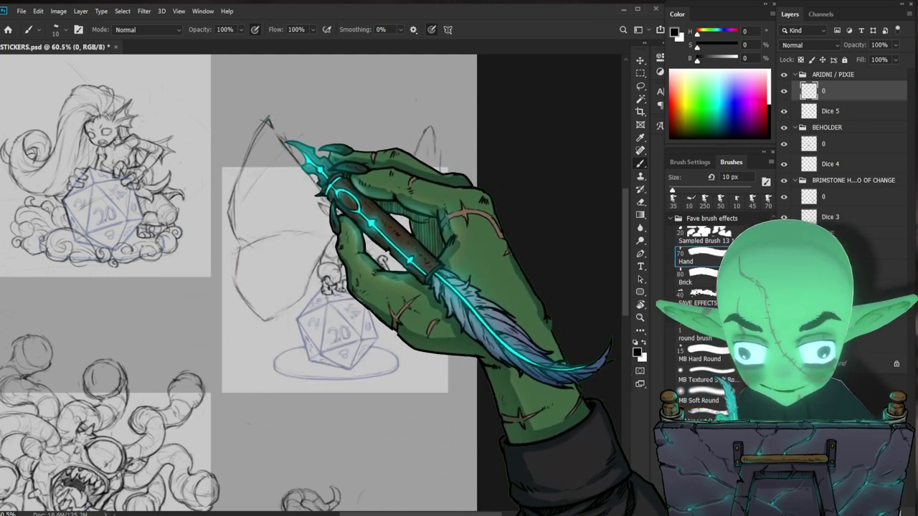
mouse_move(268, 120)
left_mouse_down()
mouse_move(319, 196)
mouse_move(317, 186)
left_mouse_up()
left_click_drag(267, 119, 237, 179)
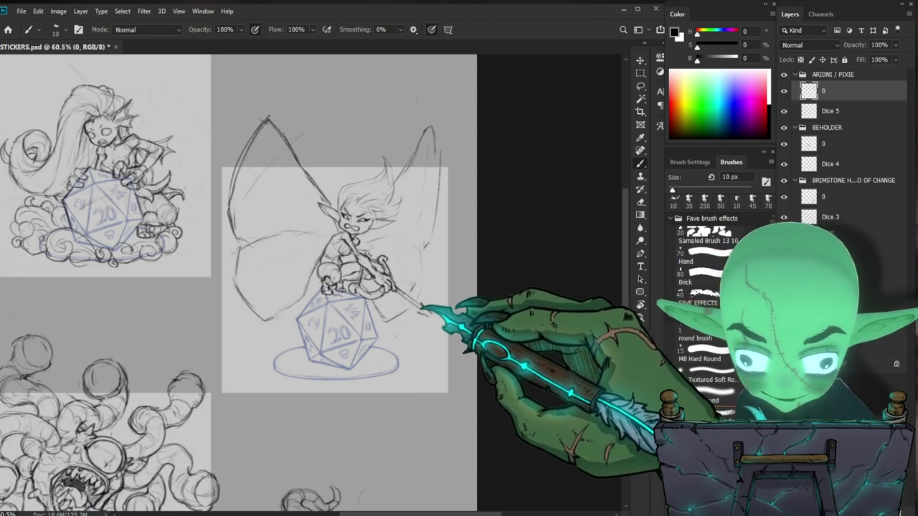
Draw an arrowhead on the pixie's shaft and sketch a clump of spiky leaves beside the d20's base
left_click_drag(425, 303, 433, 314)
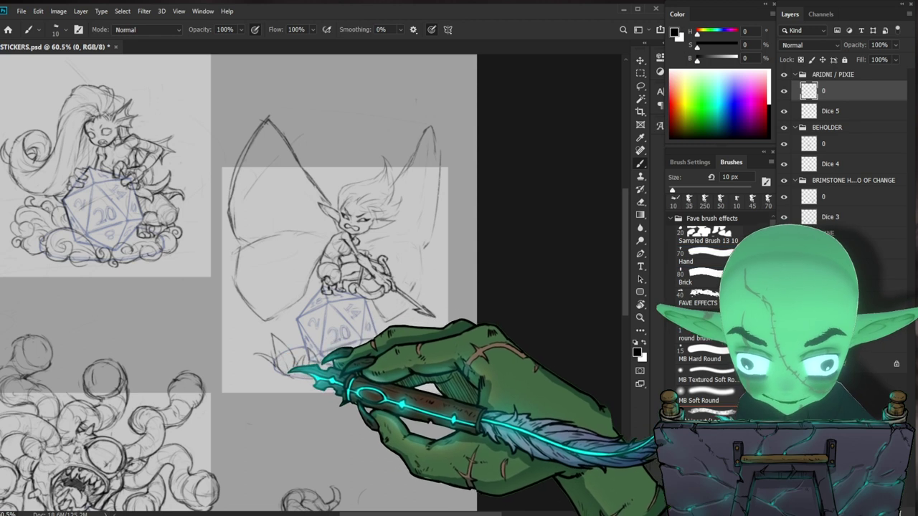
key("e")
key("b")
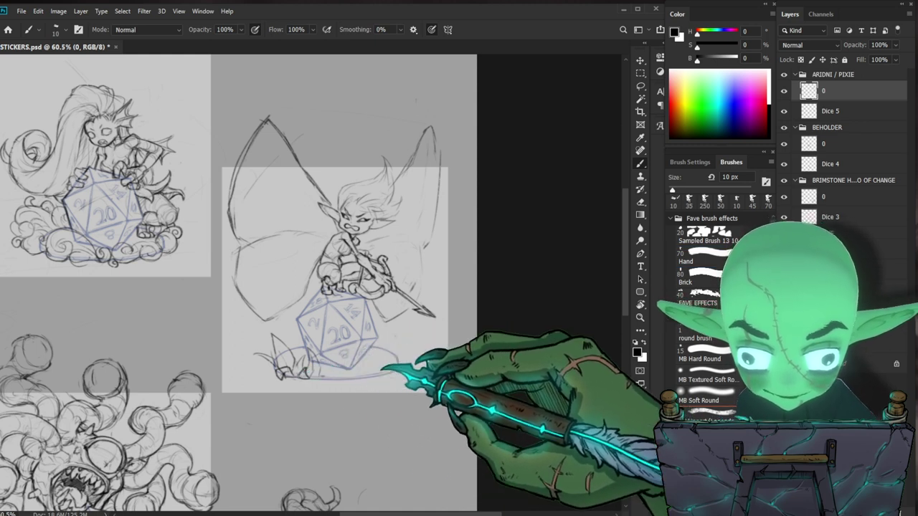
mouse_move(257, 354)
left_mouse_down()
mouse_move(273, 363)
mouse_move(258, 367)
left_mouse_up()
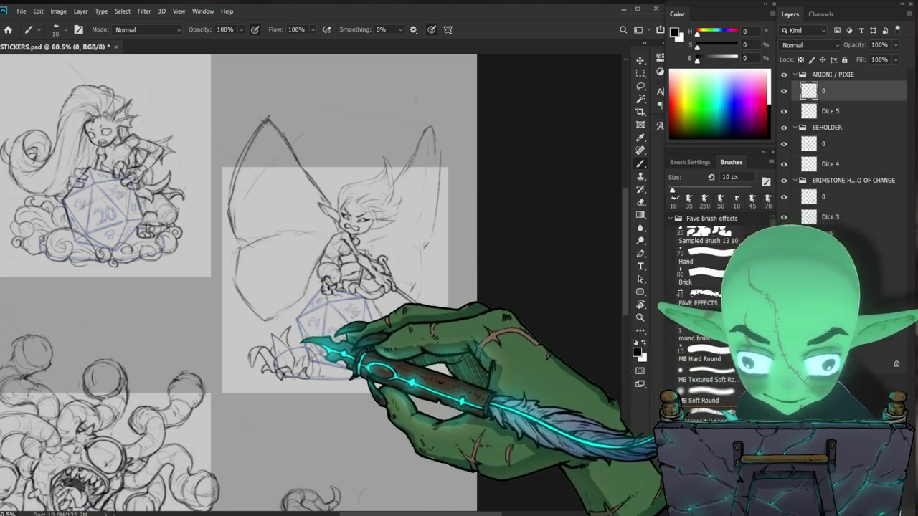
Examine the pixie's composition up close and against the whole sticker sheet
key("z")
left_click_drag(416, 363, 376, 382)
mouse_move(483, 337)
left_mouse_down()
mouse_move(504, 338)
mouse_move(363, 390)
mouse_move(389, 409)
mouse_move(391, 395)
left_mouse_up()
key("b")
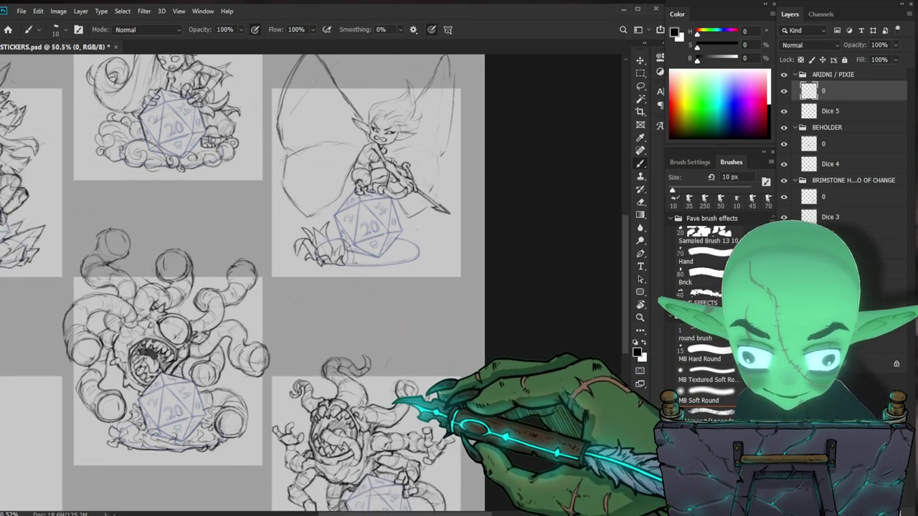
left_click_drag(453, 192, 414, 286)
key("z")
left_click_drag(366, 220, 421, 215)
key("e")
key("b")
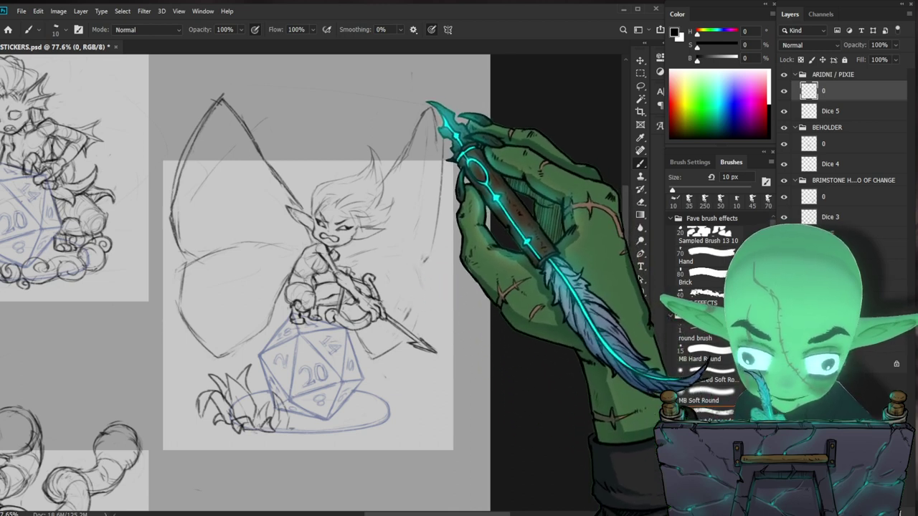
key("z")
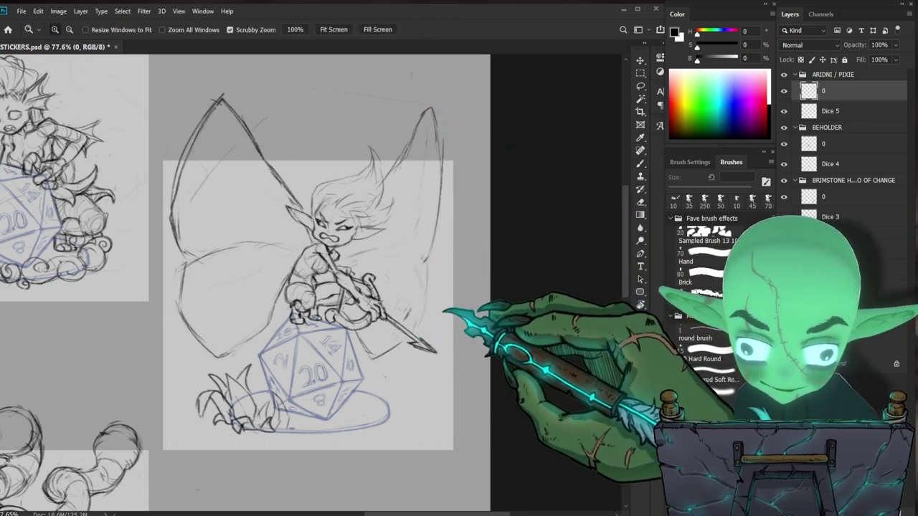
left_click_drag(436, 307, 373, 310)
key("z")
left_click_drag(524, 319, 507, 338)
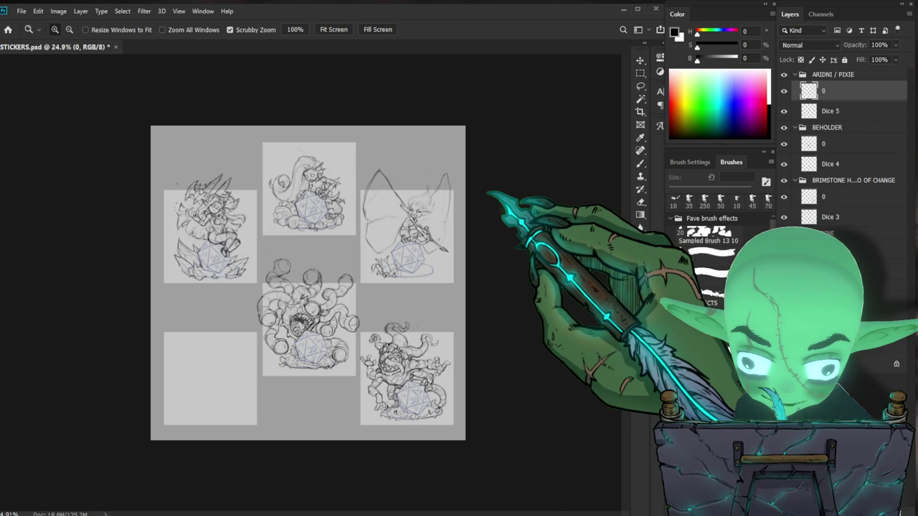
left_click_drag(485, 193, 548, 181)
left_click_drag(588, 208, 470, 208)
Enlarge the eraser to 60 px and erase the pixie's right-hand wing
key("e")
key("bracketright")
key("bracketright")
key("bracketright")
key("bracketright")
left_click_drag(470, 167, 445, 170)
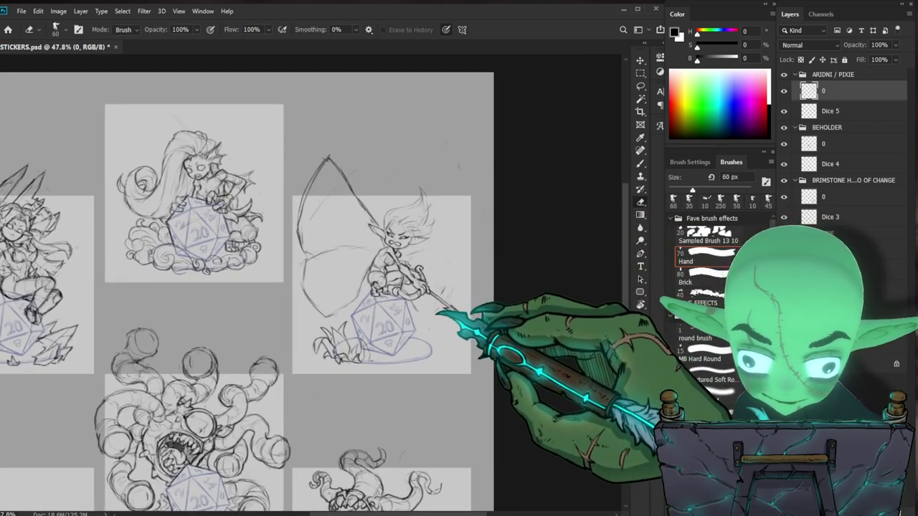
Sketch a smaller, narrower far wing rising behind the pixie's hair, erasing and redrawing until its shape works
key("b")
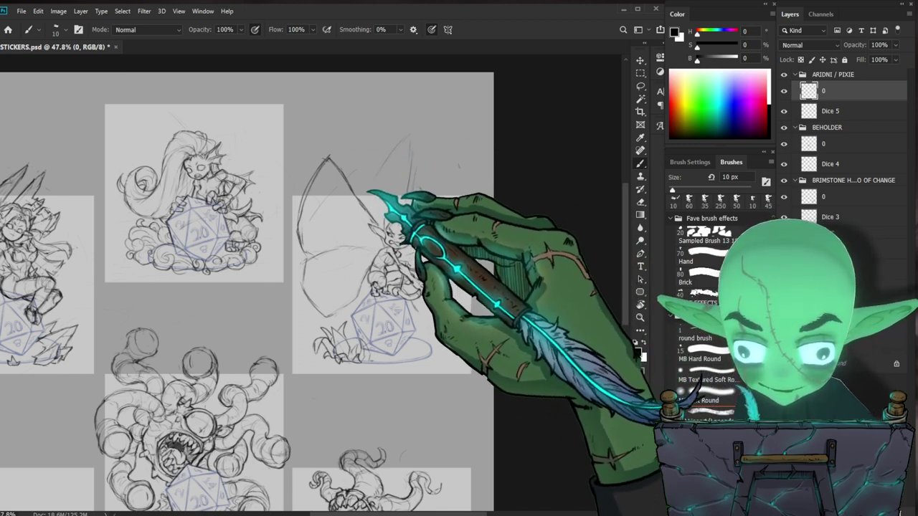
key("e")
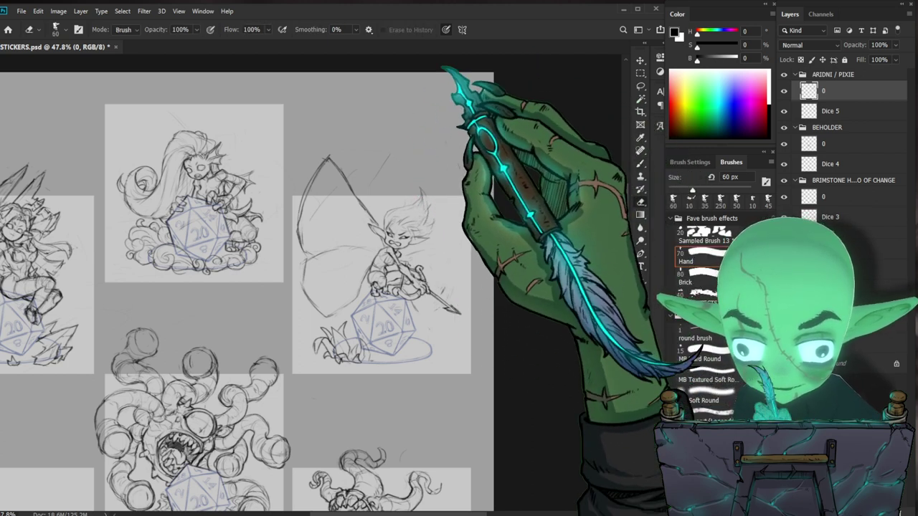
key("b")
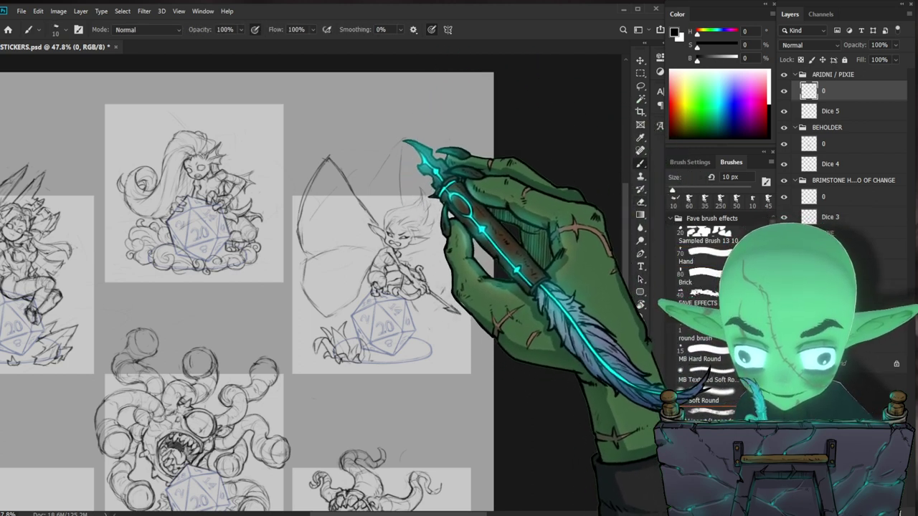
key("e")
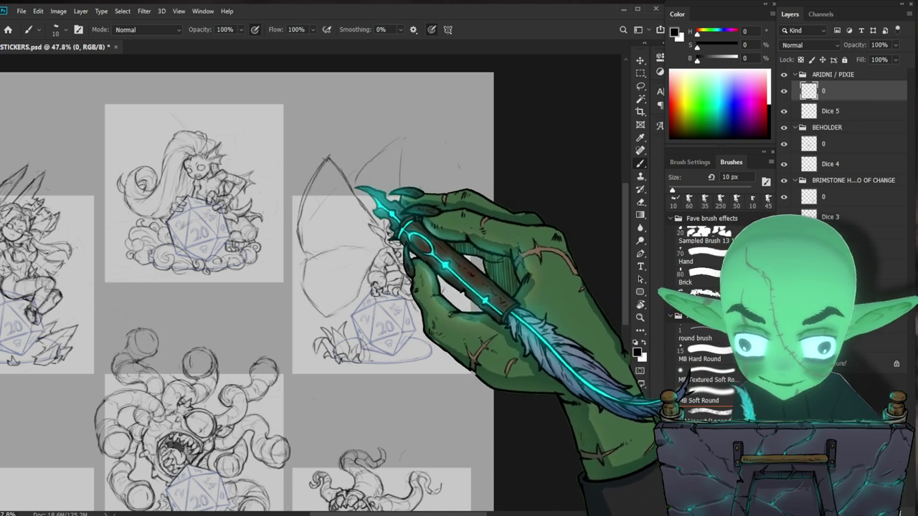
key("b")
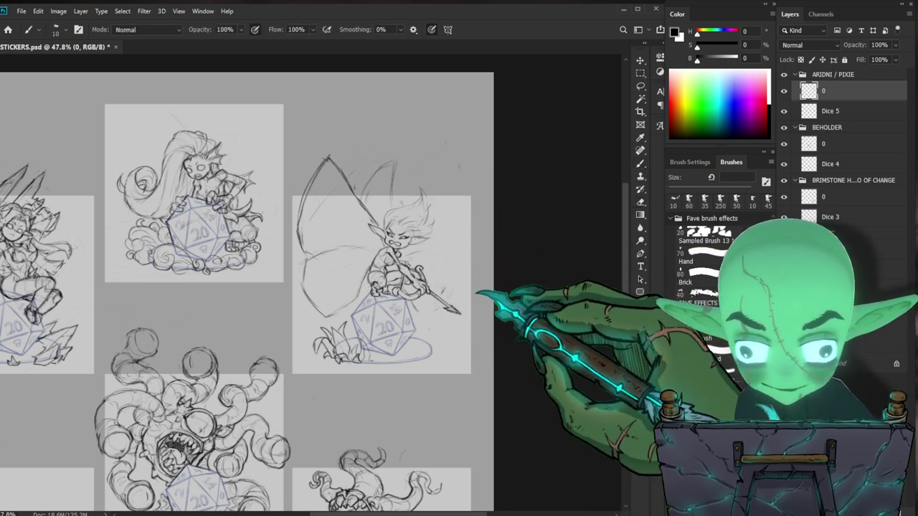
Strengthen the lower outline of the pixie's near wing with the 10 px brush
key("ctrl+space")
left_click_drag(477, 255, 500, 315)
left_click_drag(439, 244, 455, 247)
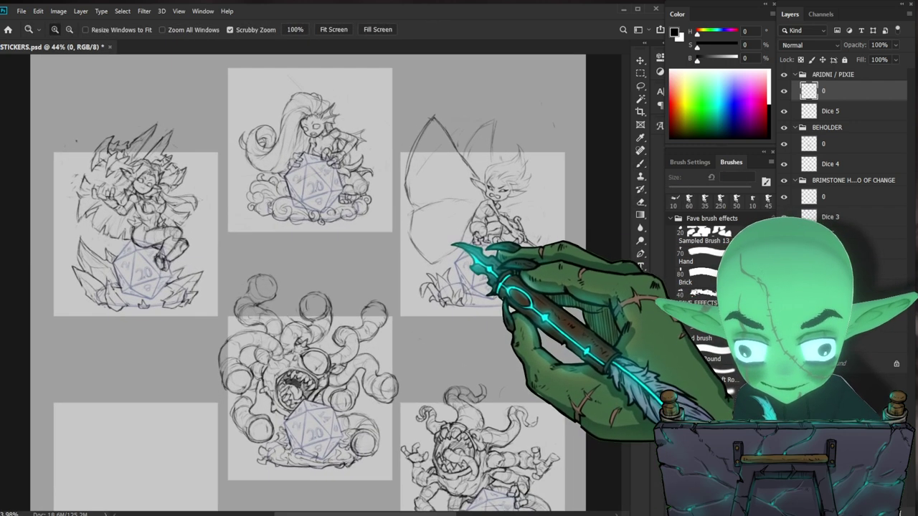
left_click_drag(486, 218, 388, 255)
key("b")
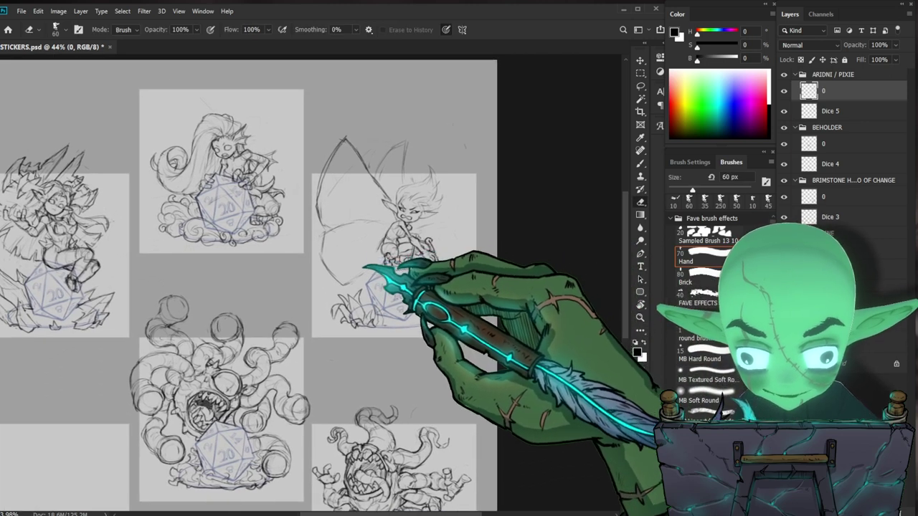
key("e")
key("b")
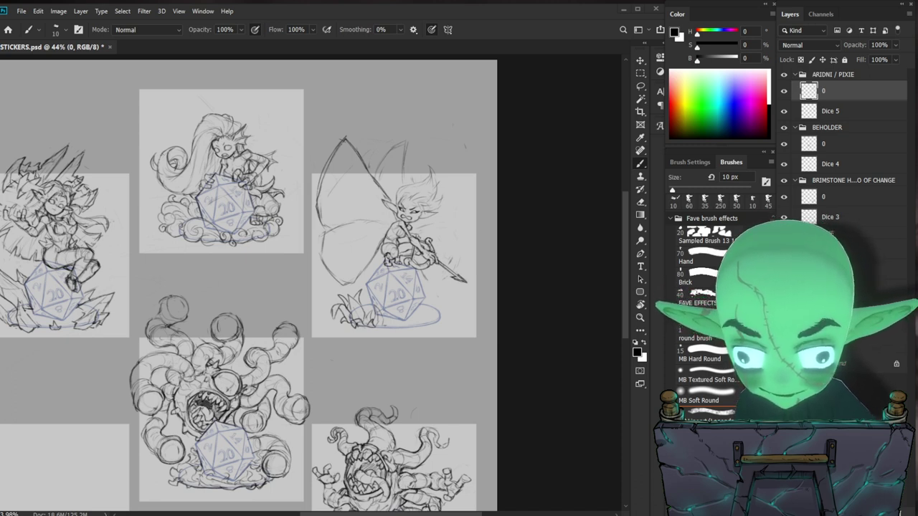
Erase the angular outlines of the pixie's near wings and redraw them with curved, notched edges and inner veins
key("e")
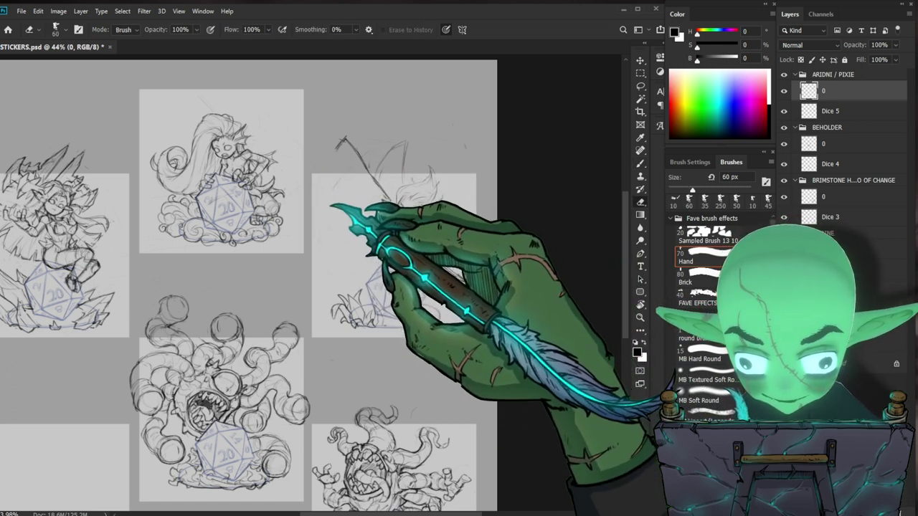
key("b")
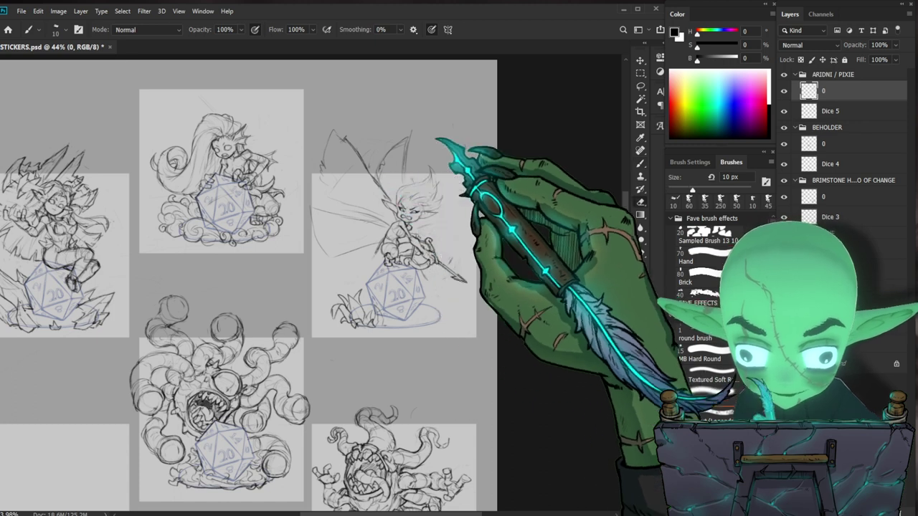
key("e")
key("b")
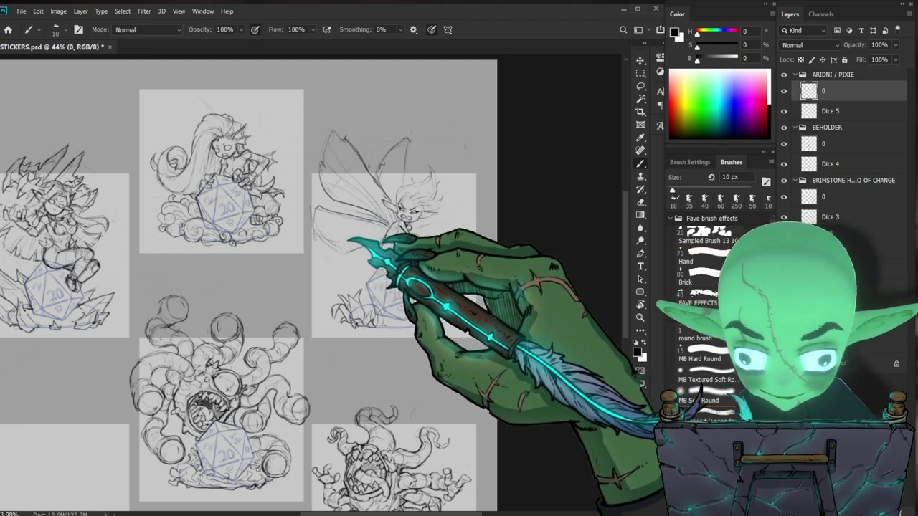
key("e")
key("b")
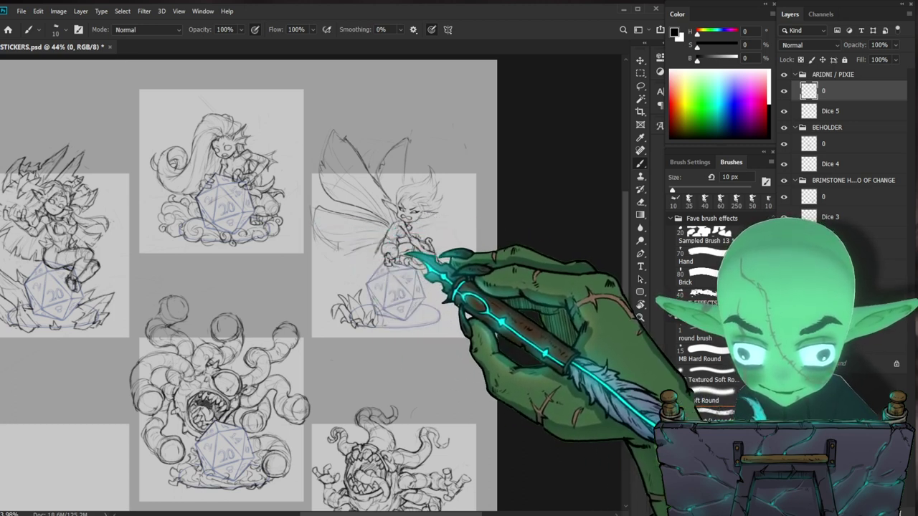
Reduce the eraser to 8 px, erase the pixie's old mouth and start redrawing the lower face with the 10 px brush
left_click_drag(433, 206, 402, 215)
left_click_drag(416, 256, 471, 248)
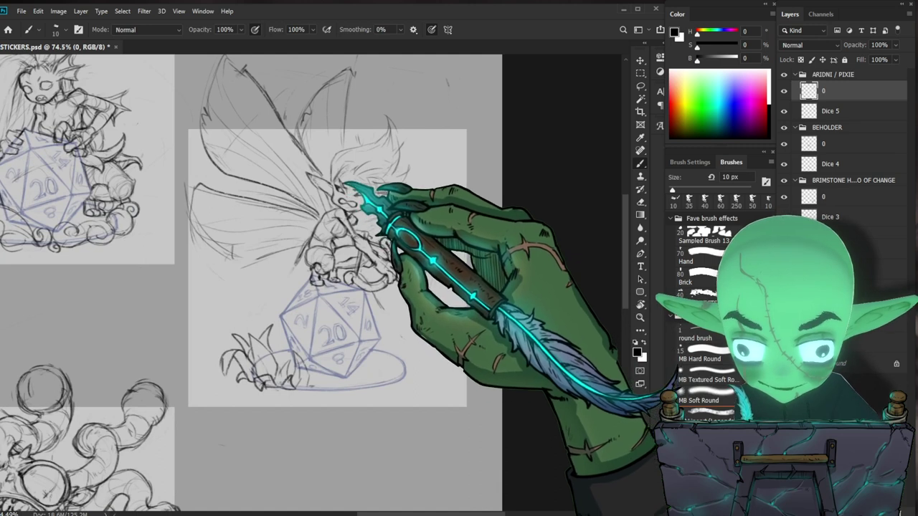
key("e")
left_click_drag(342, 179, 360, 203)
key("bracketleft")
key("bracketleft")
key("bracketleft")
key("bracketleft")
key("bracketleft")
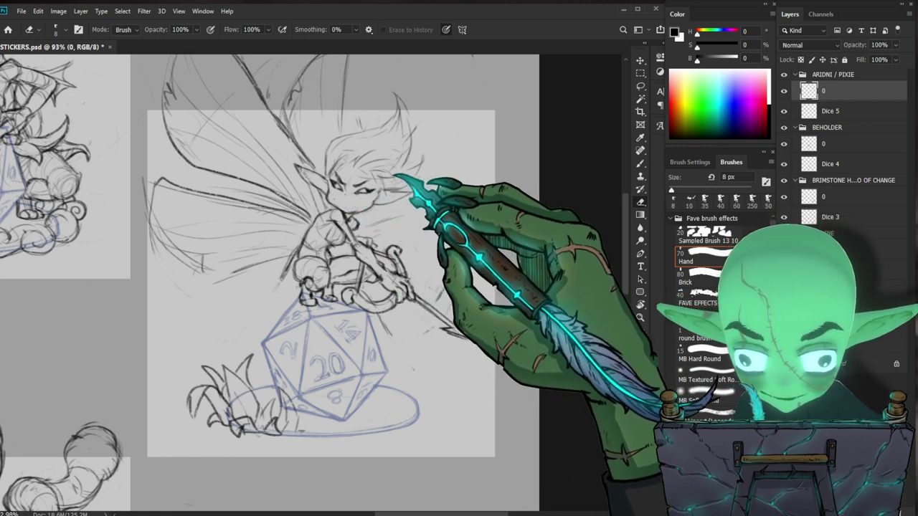
key("b")
left_click_drag(338, 195, 341, 200)
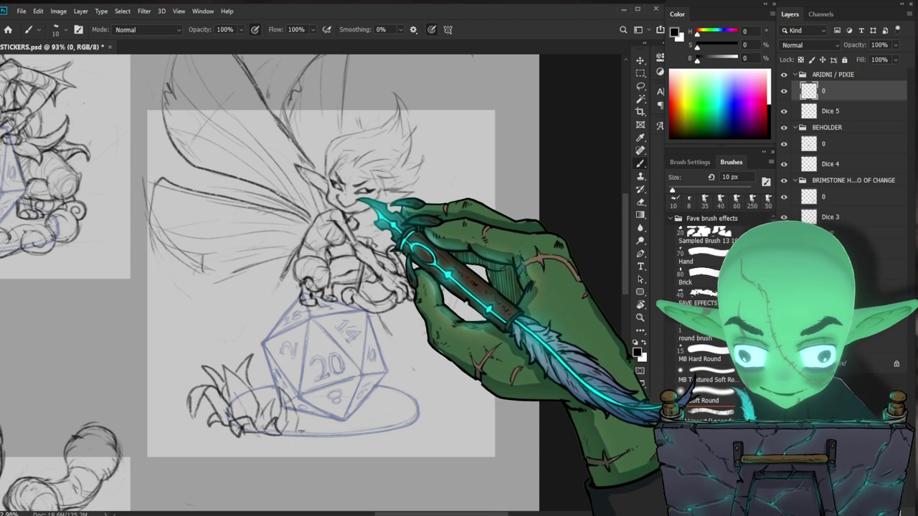
Sketch a sly smirk on the pixie's face, alternating the 10 px brush and the 8 px eraser
key("ctrl+space")
left_click_drag(527, 208, 492, 230)
key("ctrl+space")
left_click_drag(475, 179, 555, 182)
key("e")
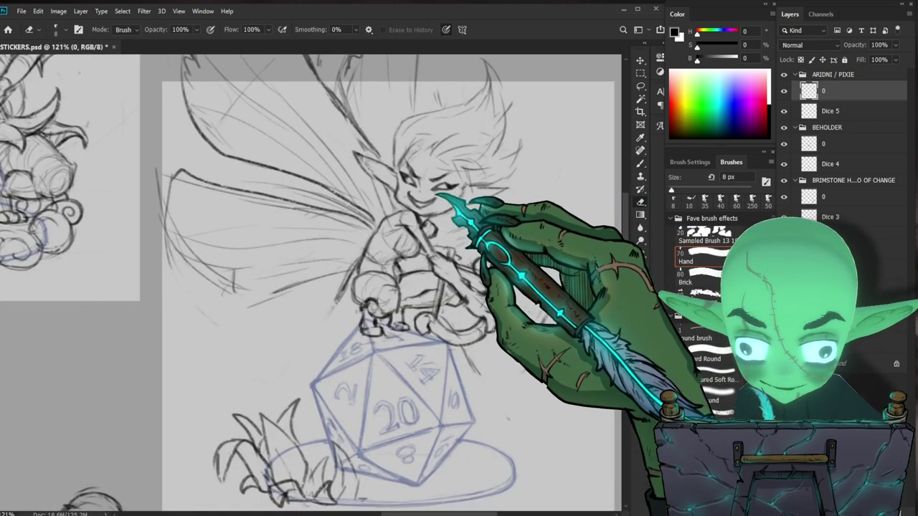
key("b")
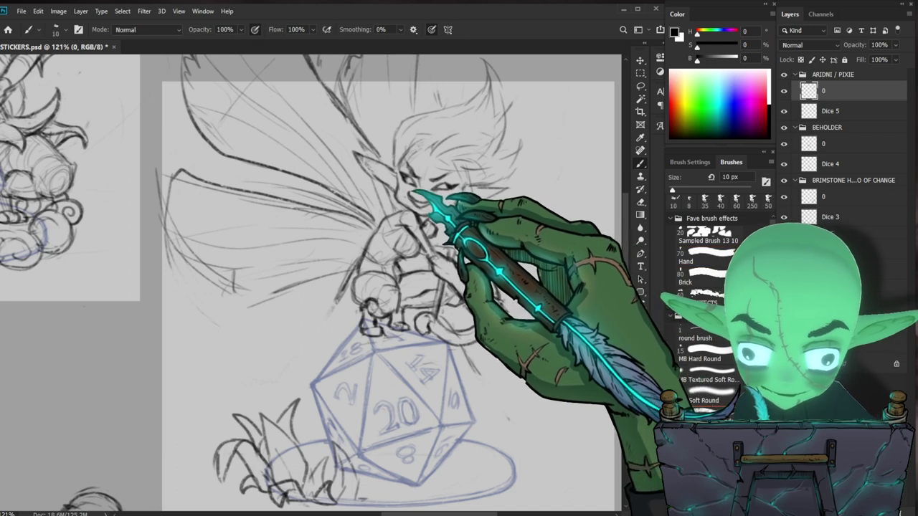
key("e")
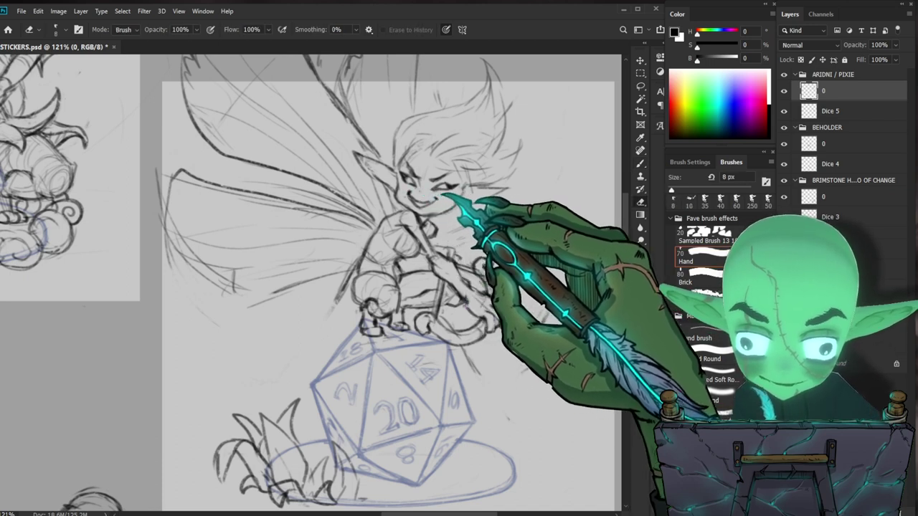
key("b")
Rework the pixie's mouth into a wider grin with darker corners
key("z")
left_click_drag(456, 196, 405, 208)
mouse_move(548, 386)
left_mouse_down()
mouse_move(498, 364)
mouse_move(528, 301)
left_mouse_up()
left_click_drag(425, 188, 453, 191)
key("b")
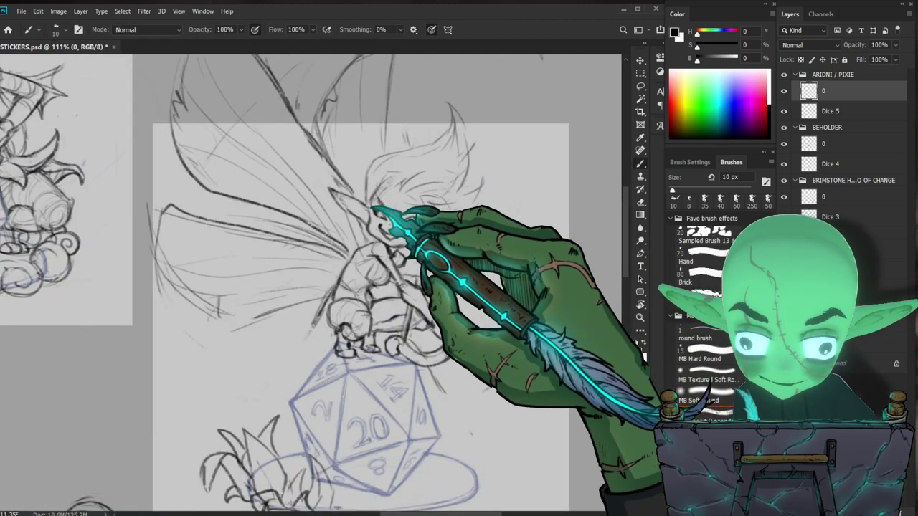
key("e")
key("b")
mouse_move(375, 219)
left_mouse_down()
mouse_move(371, 228)
mouse_move(350, 209)
left_mouse_up()
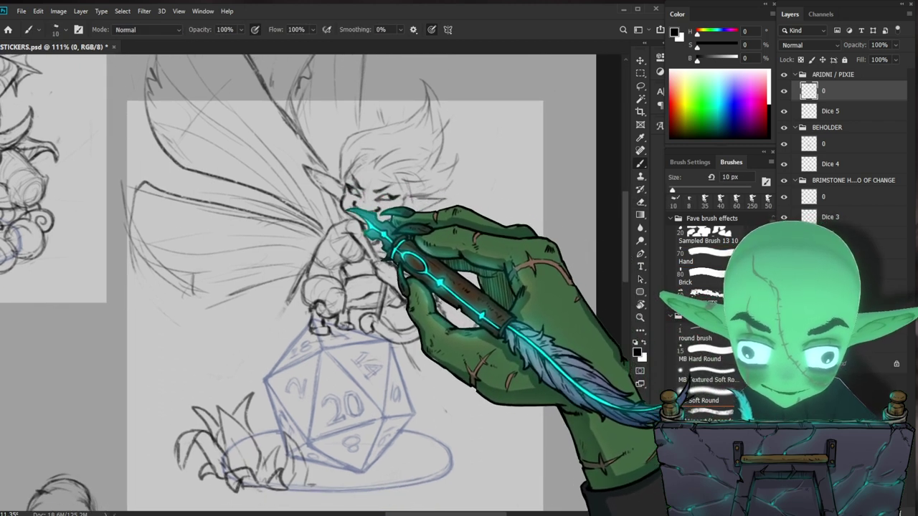
Erase and redraw the lines of the pixie's neck, shoulder and upper arm beneath the face
key("e")
left_click_drag(380, 227, 385, 234)
mouse_move(459, 237)
left_mouse_down()
mouse_move(430, 264)
mouse_move(424, 205)
left_mouse_up()
key("b")
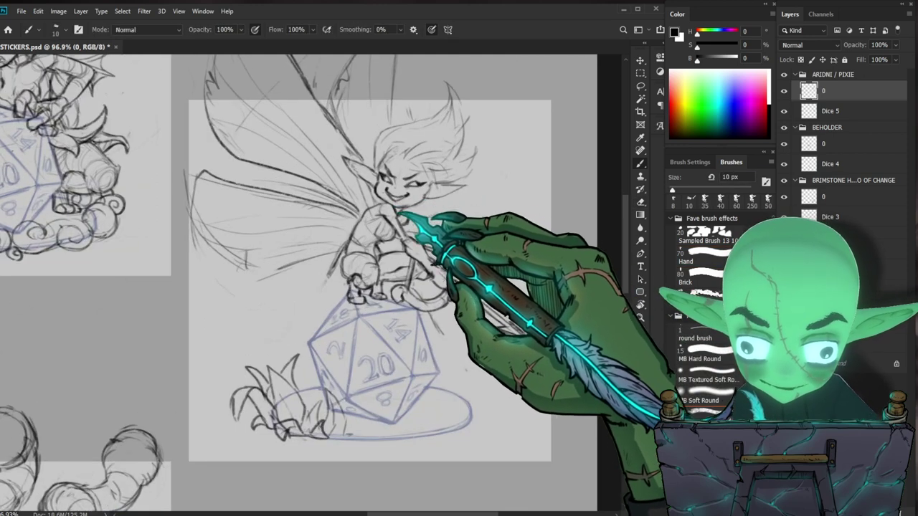
key("e")
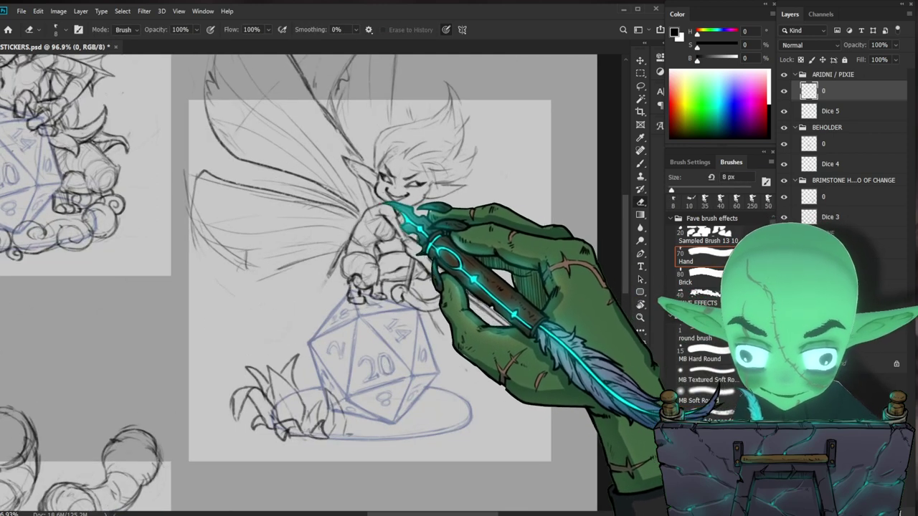
key("b")
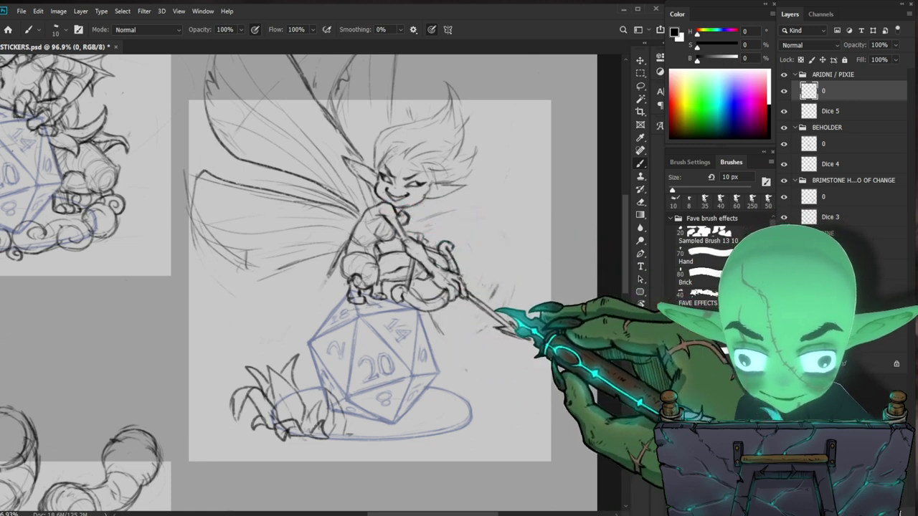
left_click_drag(493, 309, 496, 300)
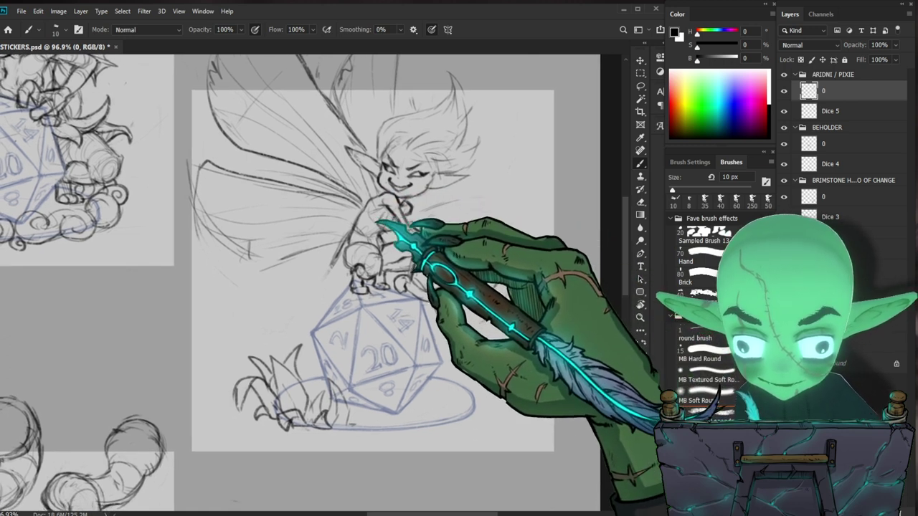
left_click_drag(430, 236, 395, 240)
left_click_drag(474, 359, 501, 341)
mouse_move(514, 298)
left_mouse_down()
mouse_move(455, 263)
mouse_move(495, 257)
left_mouse_up()
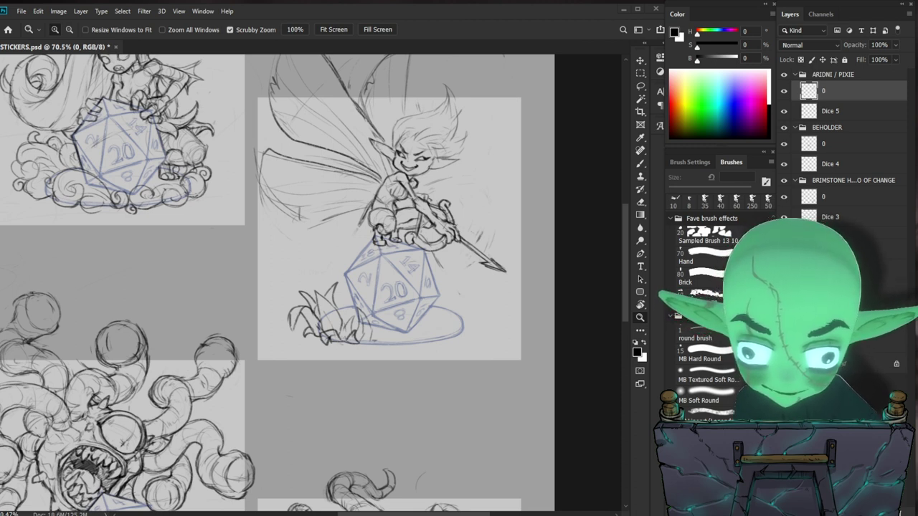
Clean up and redraw the lower edge of the pixie's lower near wing beside the hip
left_click(462, 218)
key("b")
key("e")
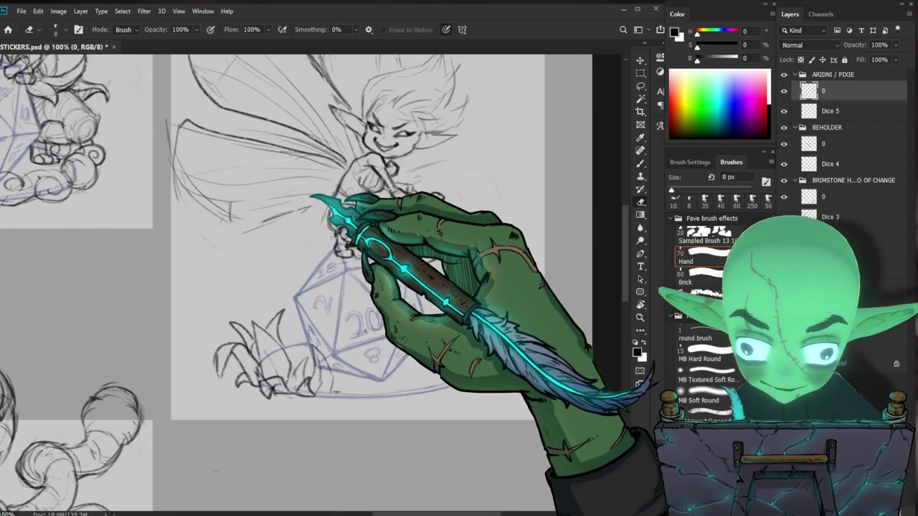
key("b")
key("z")
left_click_drag(311, 218, 301, 226)
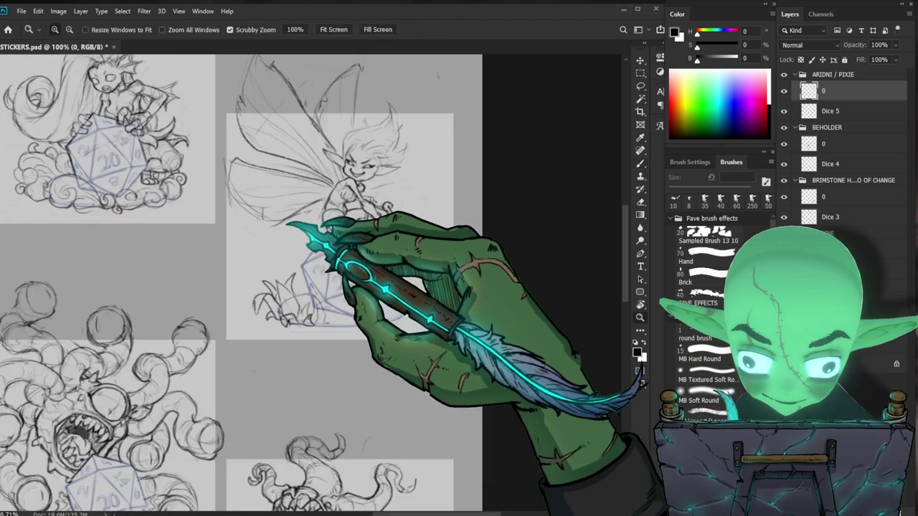
key("b")
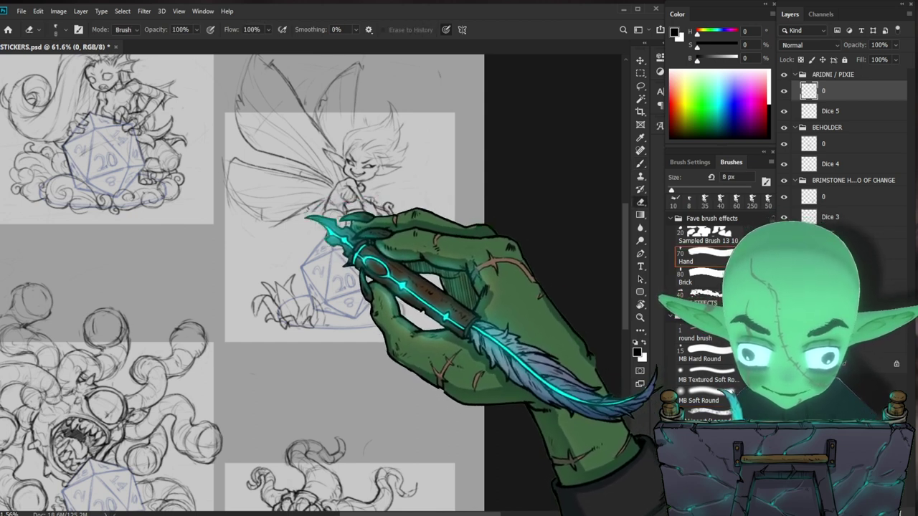
left_click_drag(467, 179, 436, 196)
key("e")
key("b")
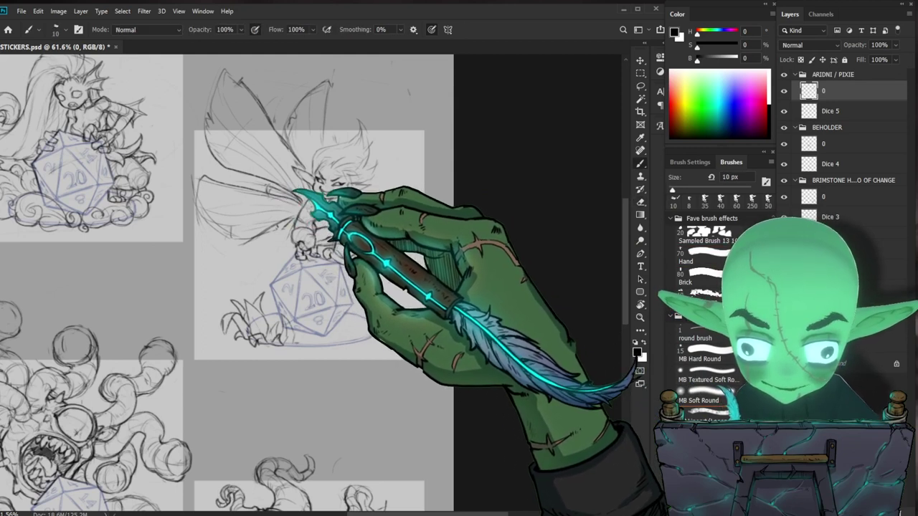
Sketch a clump of spiky leaves at the d20's right side with the 10 px brush, erasing stray lines
key("z")
left_click_drag(458, 204, 380, 207)
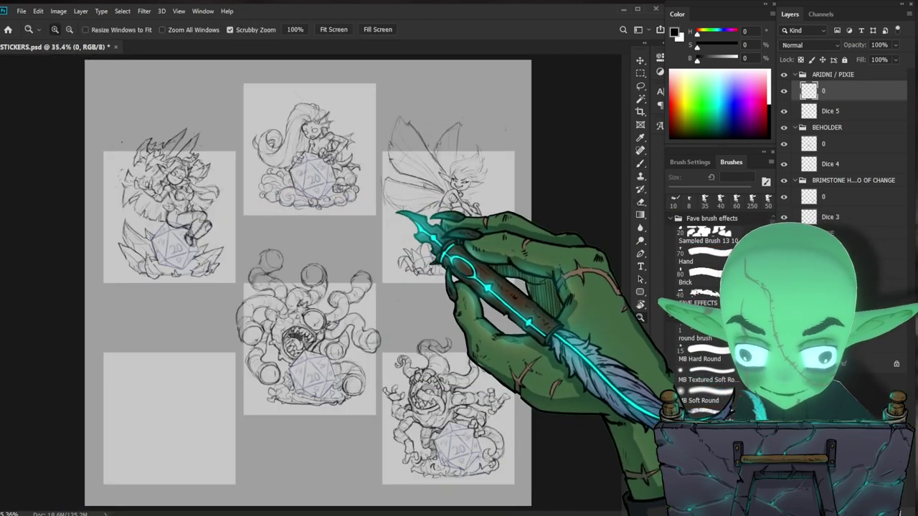
mouse_move(529, 287)
left_mouse_down()
mouse_move(551, 294)
mouse_move(551, 303)
mouse_move(500, 302)
left_mouse_up()
key("b")
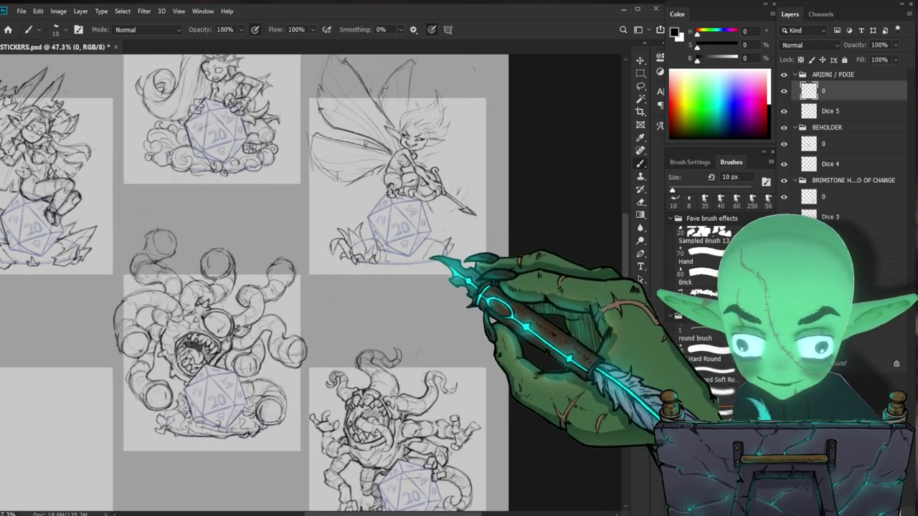
key("alt+Tab")
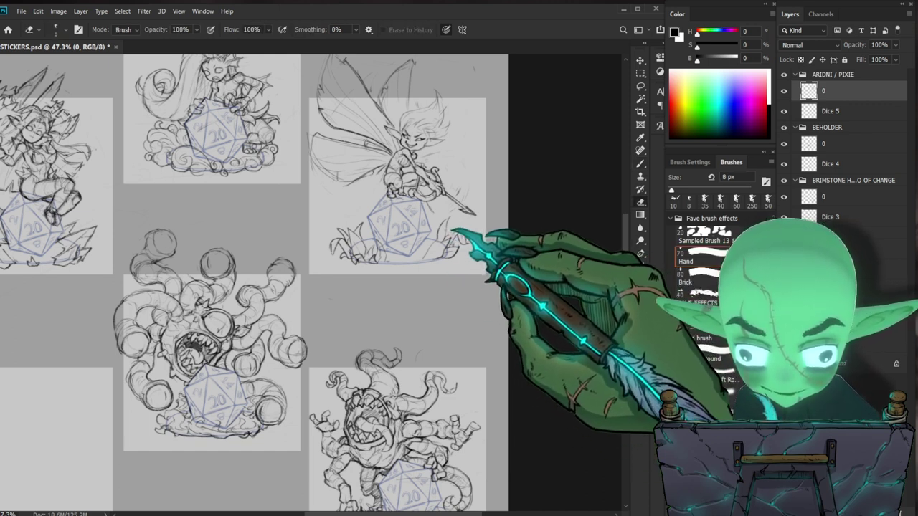
left_click_drag(501, 249, 467, 226)
left_click_drag(407, 223, 416, 223)
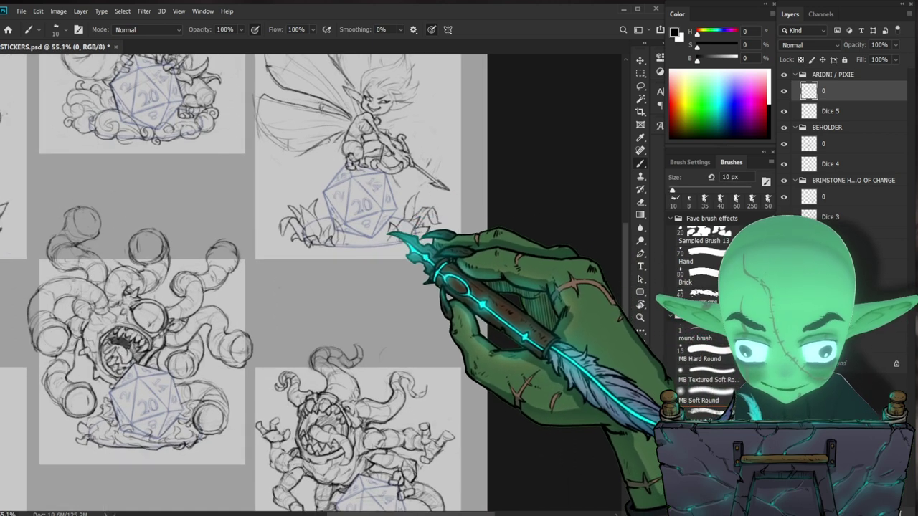
key("e")
key("b")
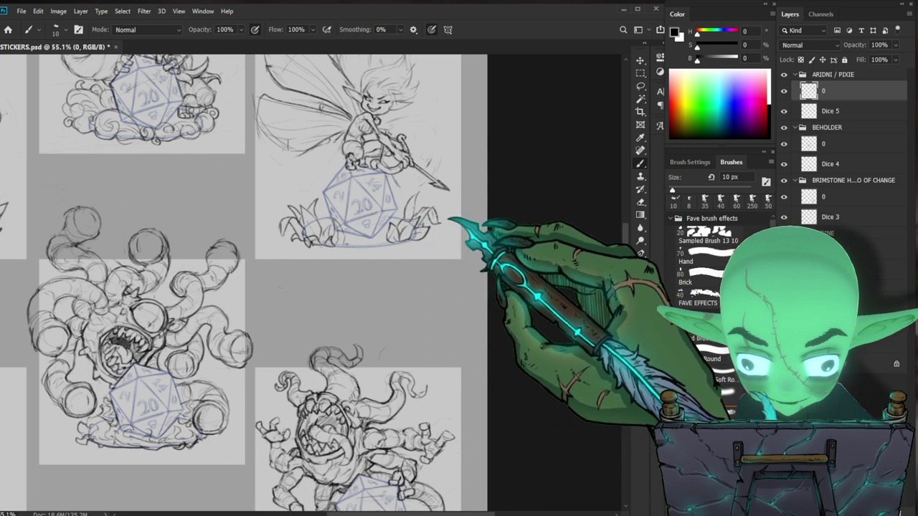
Refine the broad leaves in the right-hand clump, alternating the 8 px eraser and 10 px brush
key("ctrl+space")
left_click_drag(436, 231, 445, 231)
left_click(400, 236)
key("e")
key("b")
key("e")
key("b")
key("e")
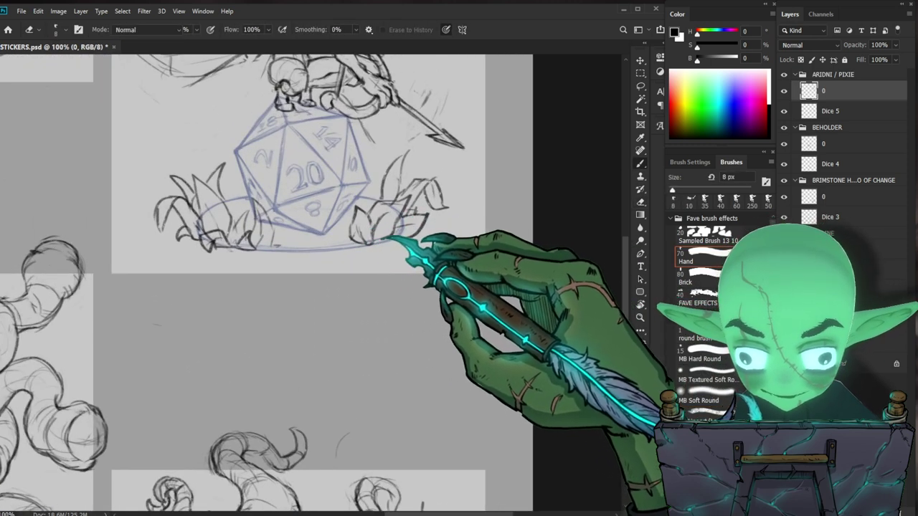
key("b")
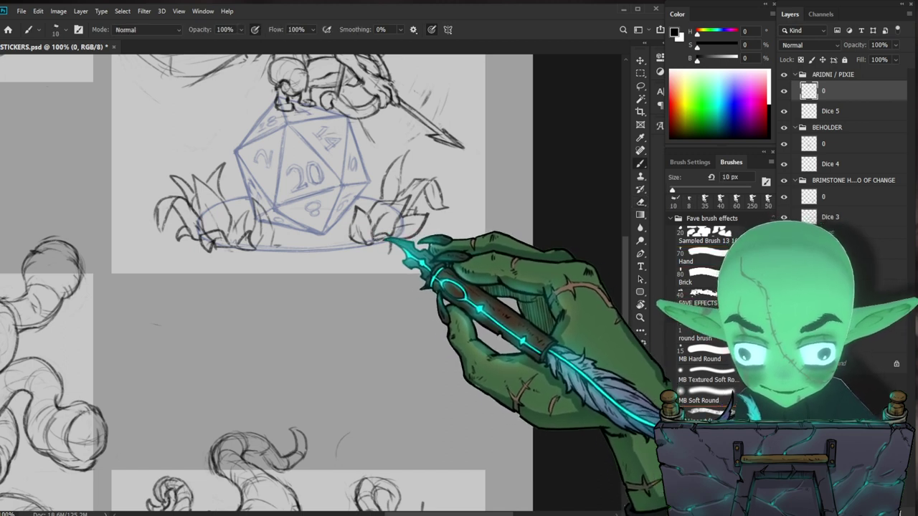
Erase and redraw small pointed leaves along the base of the right-hand clump
key("e")
key("b")
key("e")
key("b")
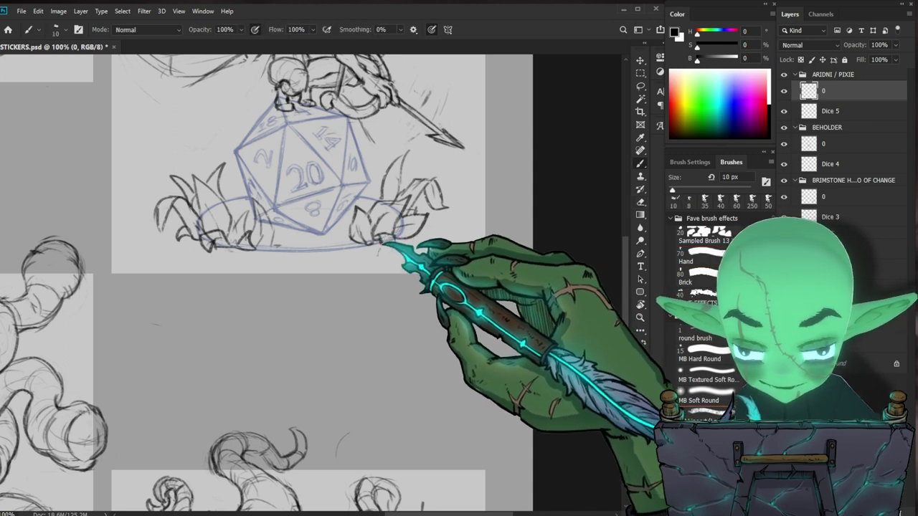
left_click_drag(422, 233, 395, 236)
key("e")
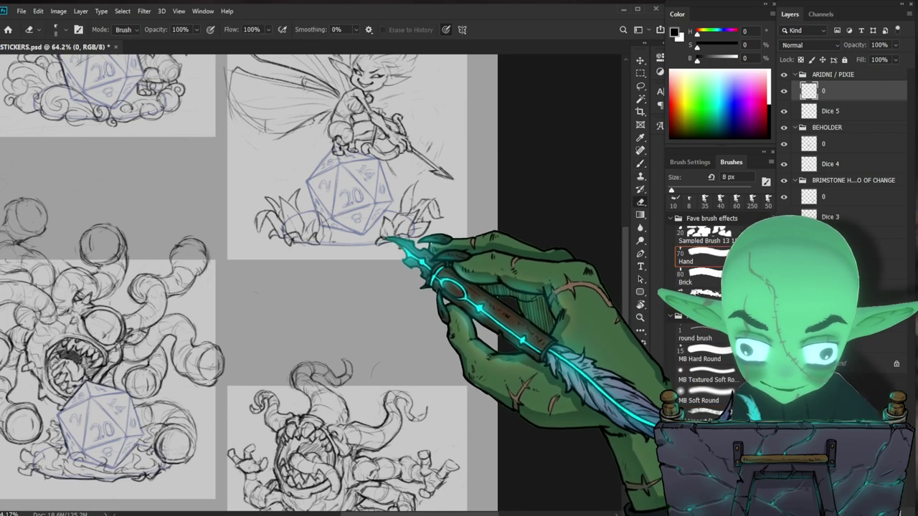
Add pointed leaves to the left-hand clump so they overlap the d20's lower left edge
key("b")
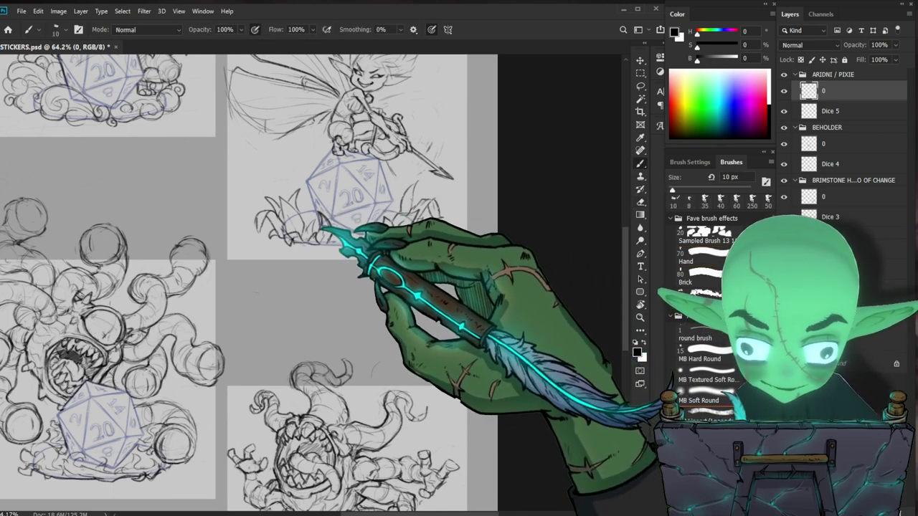
key("e")
key("b")
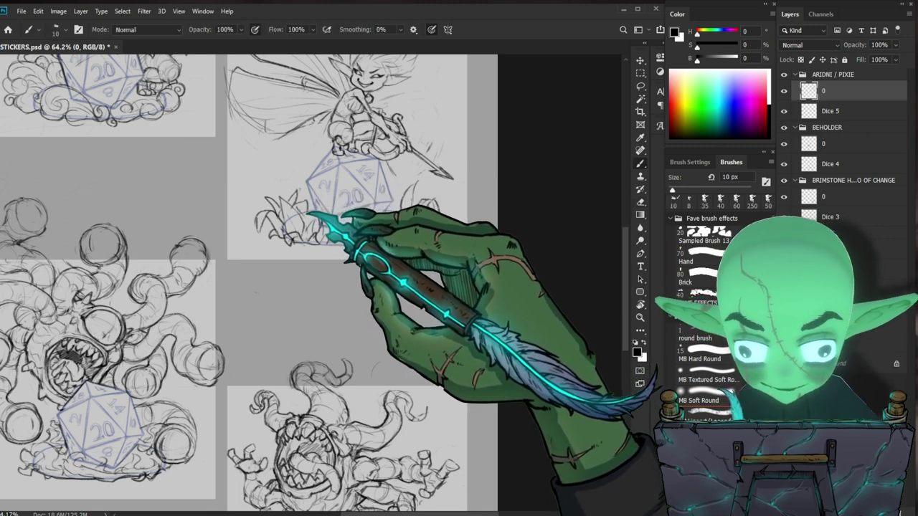
scroll(337, 198, "down", 1)
left_click_drag(440, 299, 441, 293)
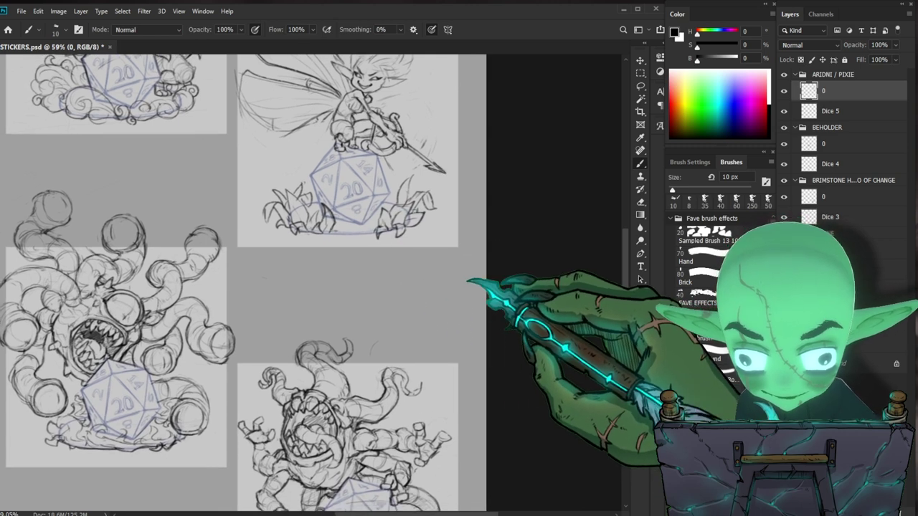
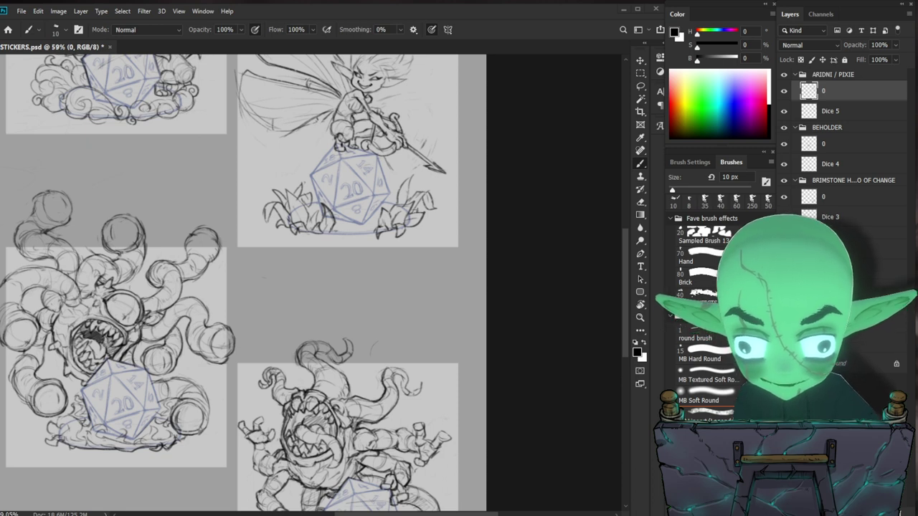
left_click_drag(430, 116, 415, 215)
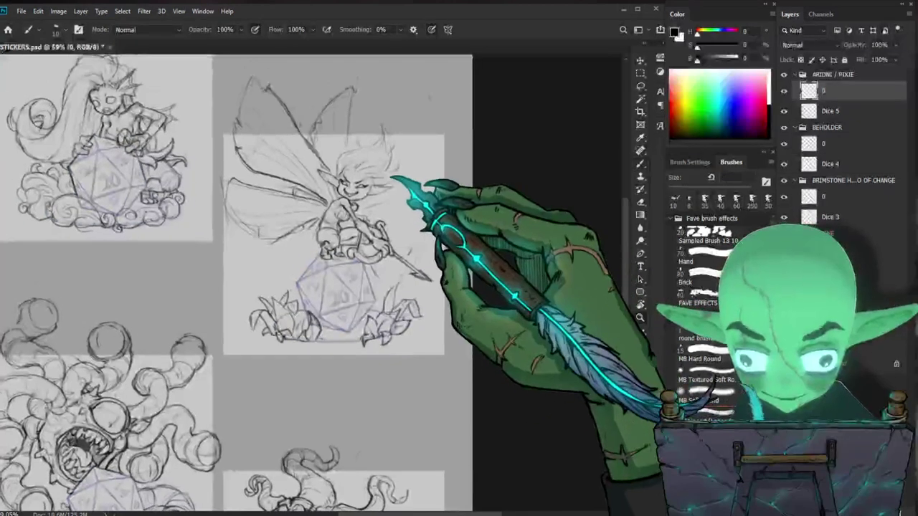
Refine the hair strands sweeping up from the pixie's forehead, alternating the 8 px eraser and 10 px brush
scroll(383, 179, "up", 3)
key("e")
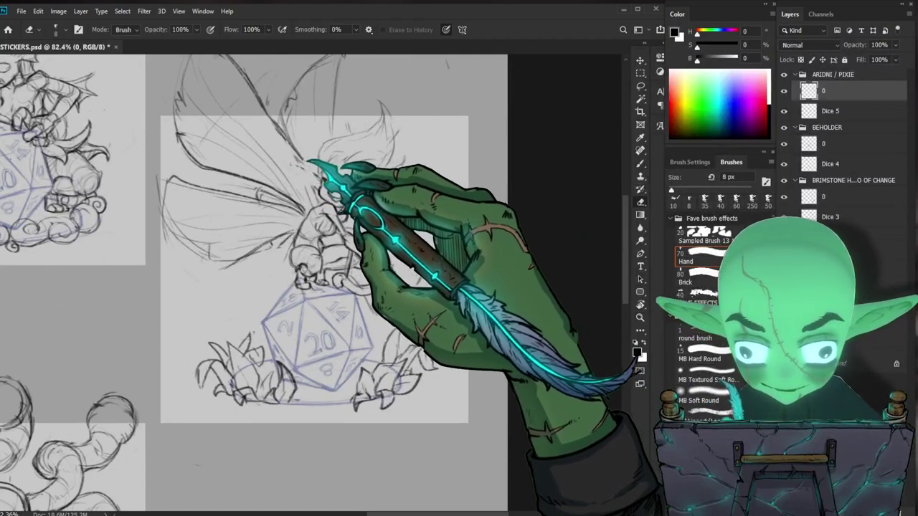
key("b")
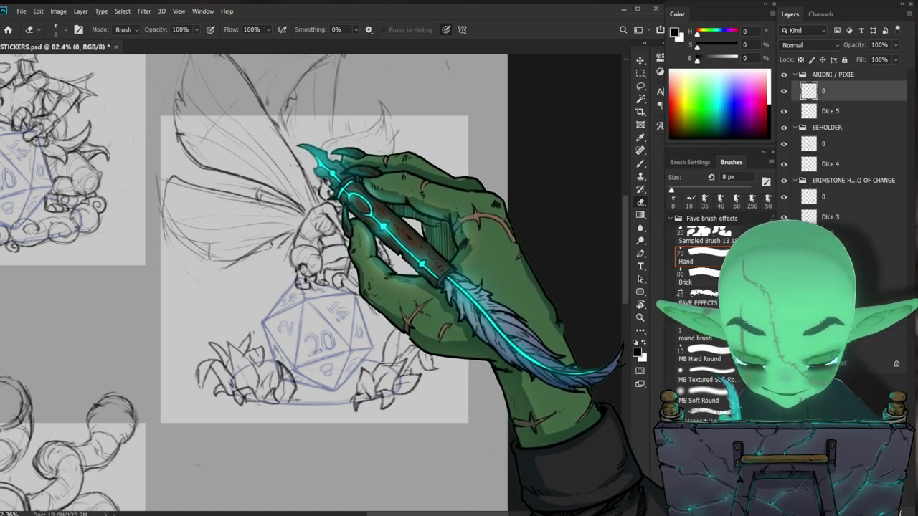
mouse_move(351, 132)
left_mouse_down()
mouse_move(451, 107)
mouse_move(365, 127)
left_mouse_up()
key("e")
key("b")
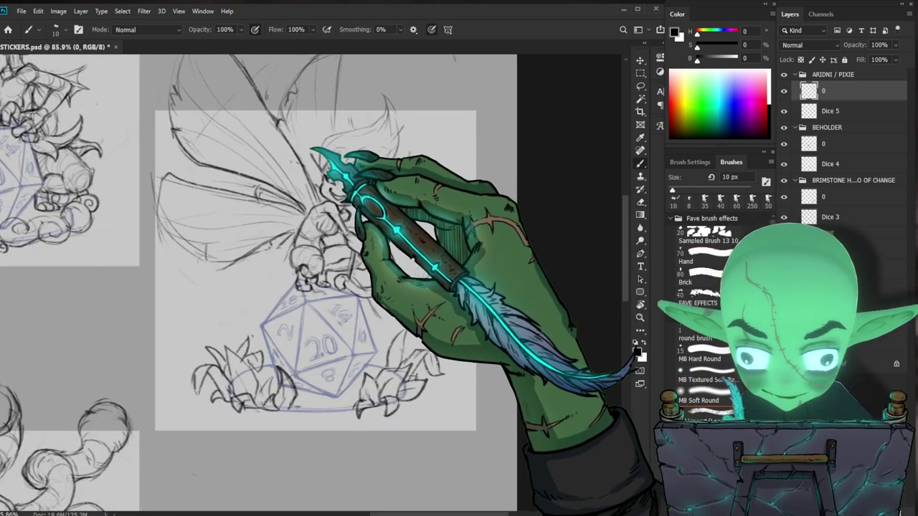
Erase the pixie's right-hand ear and redraw it as a long pointed shape with the 10 px brush
key("e")
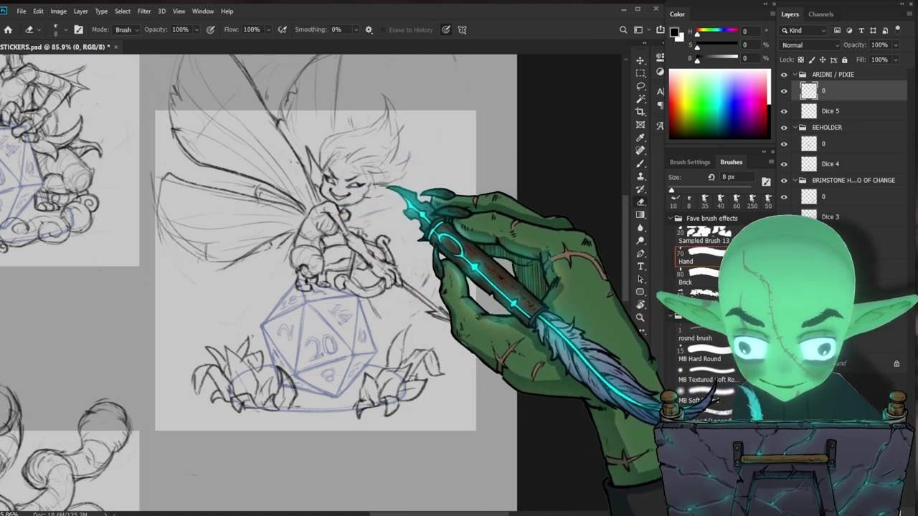
key("b")
key("e")
key("b")
key("r")
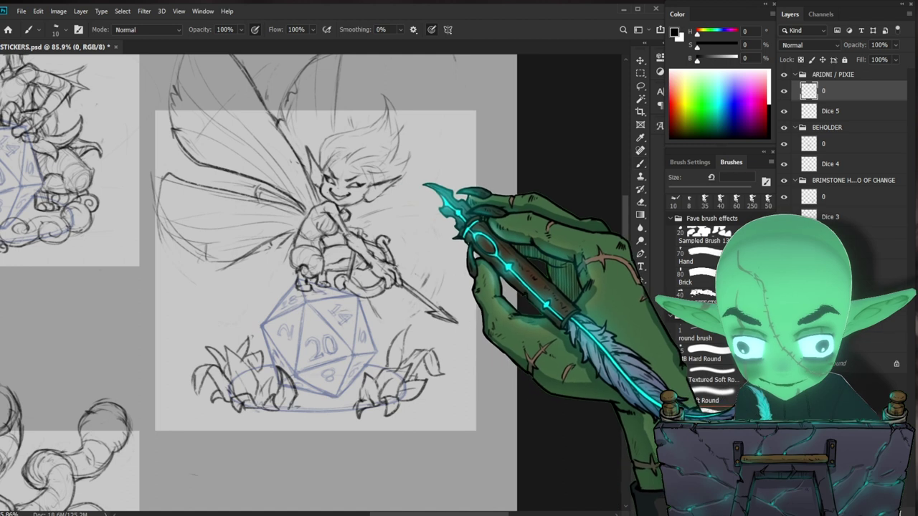
Refine the inner lines of the right-hand ear and the hairline beside it, erasing stray marks
key("ctrl+1")
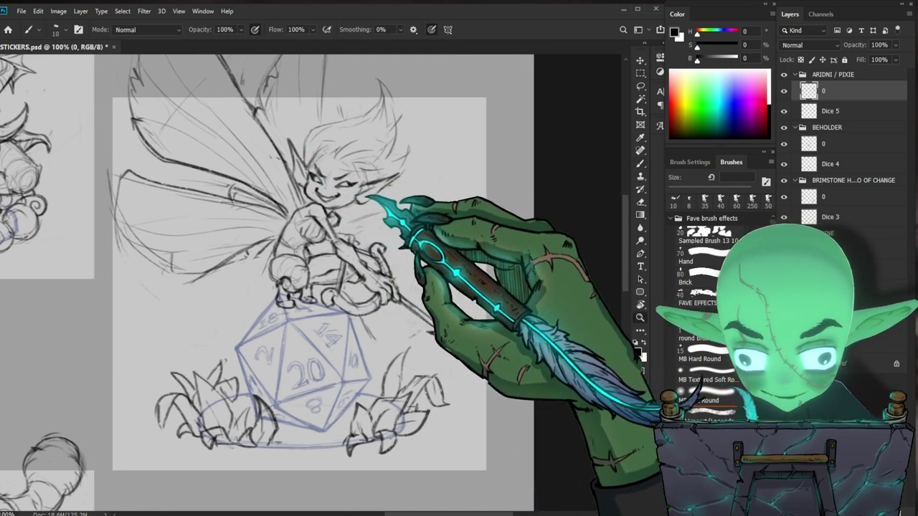
scroll(372, 199, "down", 5)
left_click_drag(520, 419, 540, 397)
left_click_drag(354, 163, 402, 165)
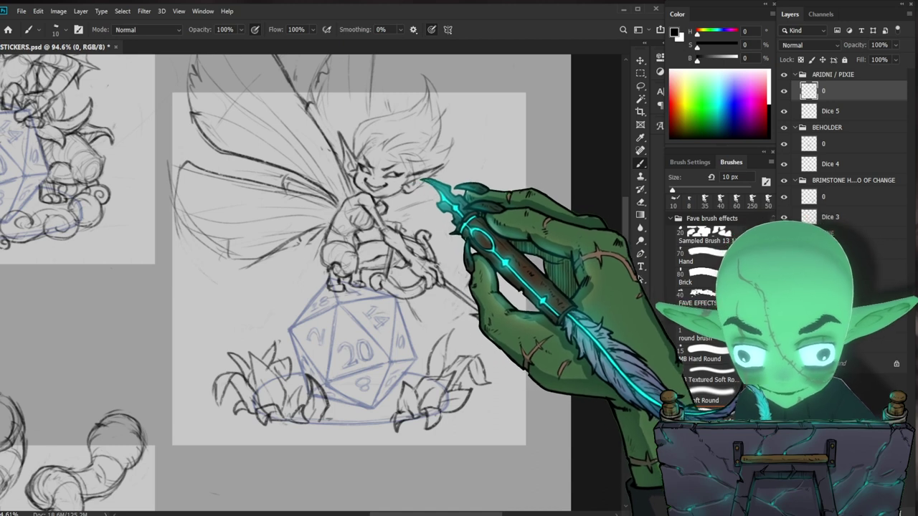
key("e")
key("b")
mouse_move(426, 161)
left_mouse_down()
mouse_move(391, 168)
mouse_move(409, 156)
left_mouse_up()
key("b")
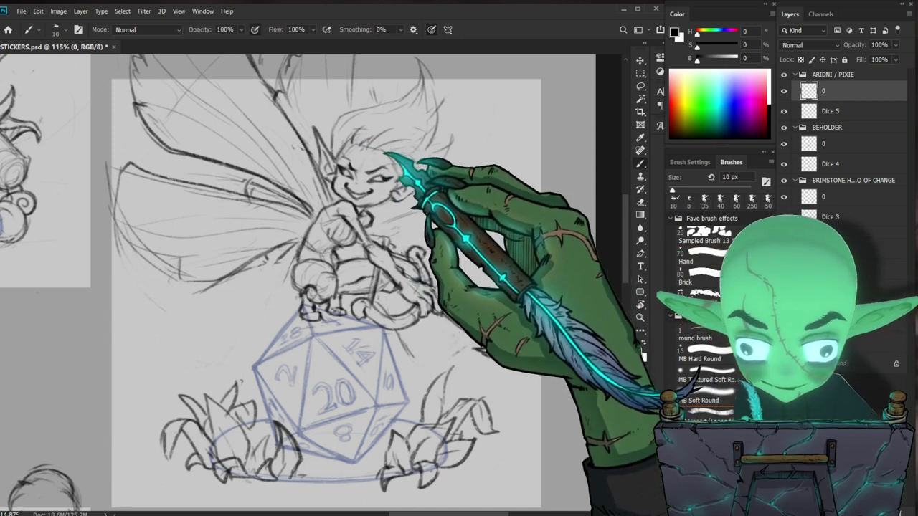
Add pointed leaves to the upper part of the right-hand clump beside the d20's edge
key("z")
left_click_drag(405, 178, 356, 208)
left_click_drag(498, 379, 533, 307)
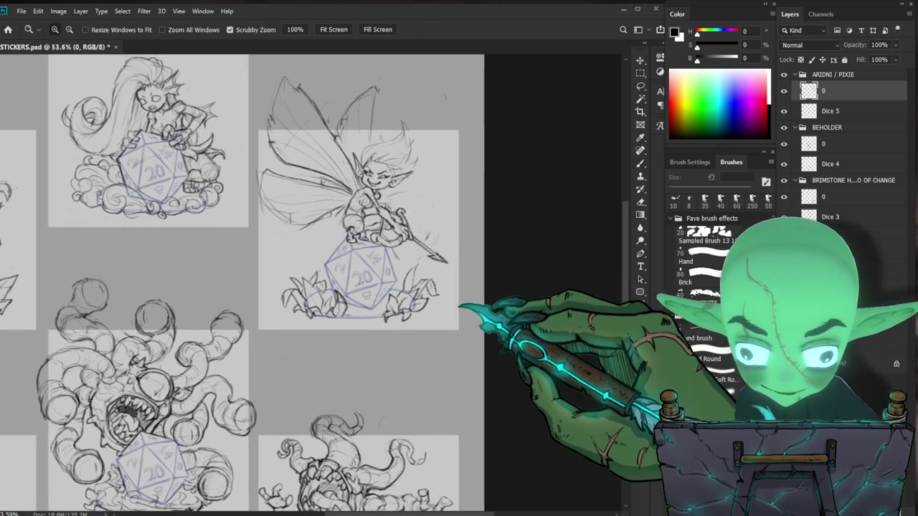
left_click_drag(375, 308, 392, 316)
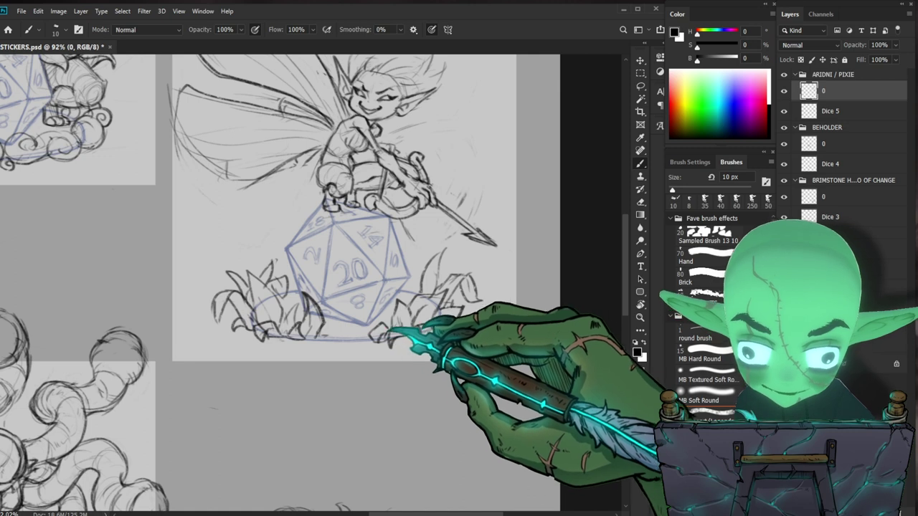
key("e")
key("b")
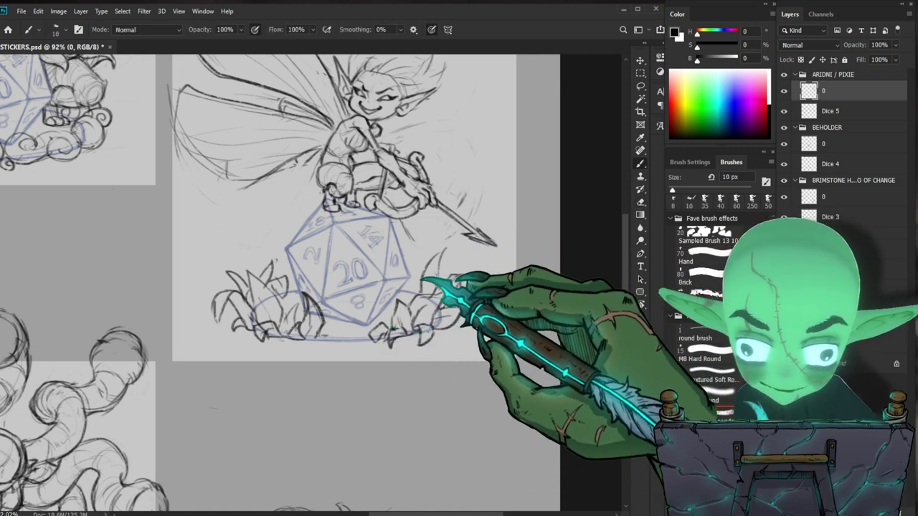
left_click_drag(418, 258, 430, 274)
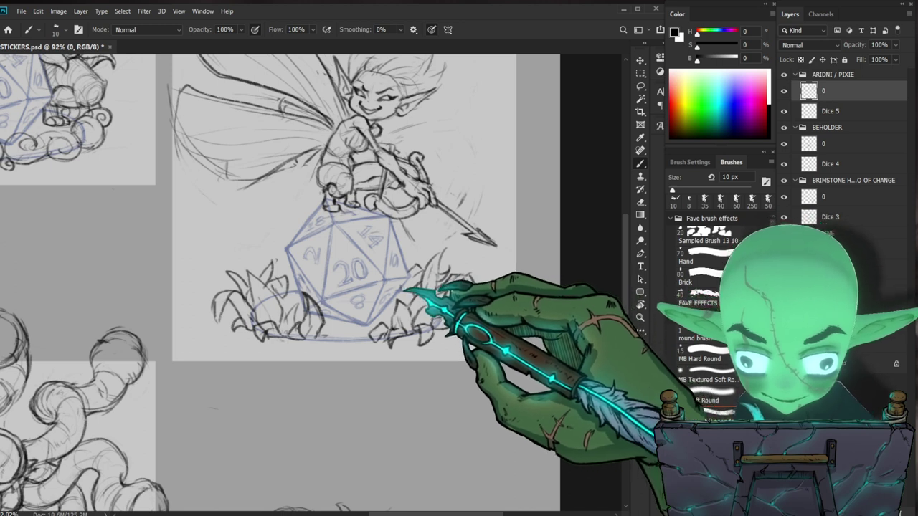
key("ctrl+space")
left_click_drag(431, 301, 355, 310)
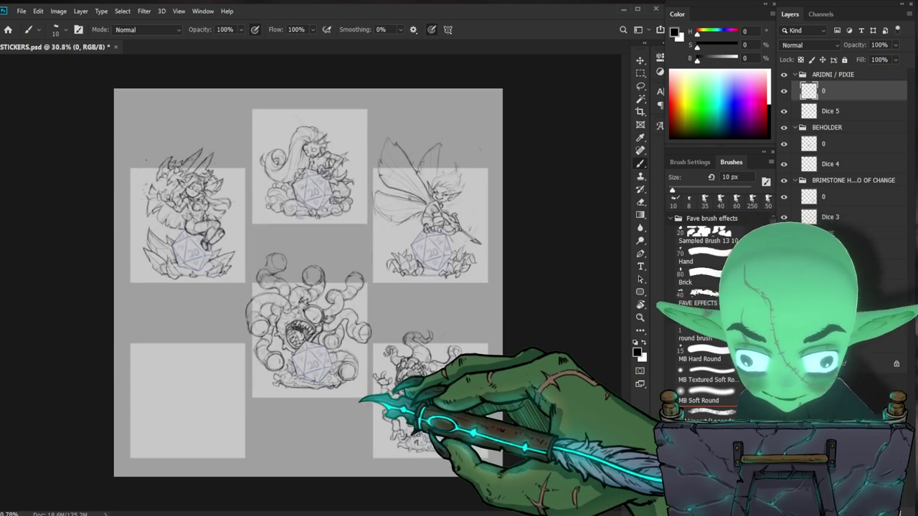
Draw small pointed leaves along the inner base of the left-hand clump in front of the d20
key("ctrl+space")
left_click_drag(415, 237, 495, 244)
key("space")
left_click_drag(566, 354, 463, 372)
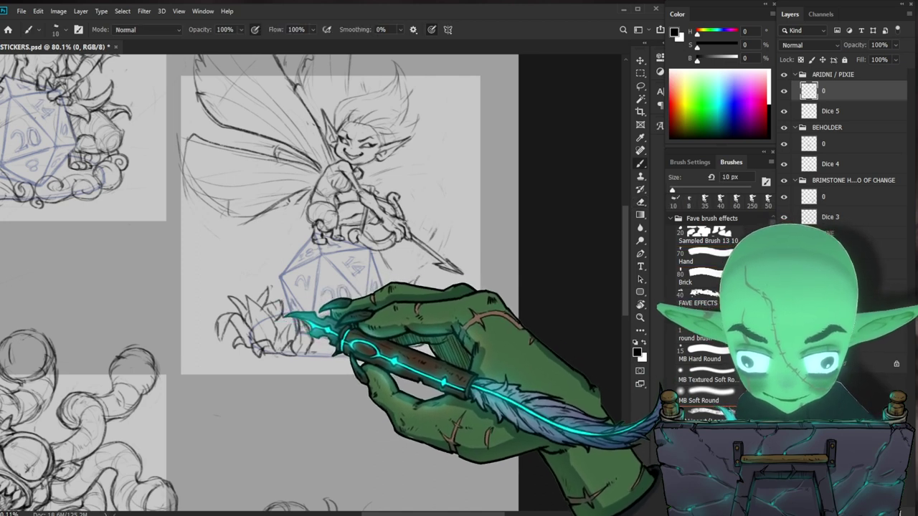
left_click_drag(485, 365, 488, 354)
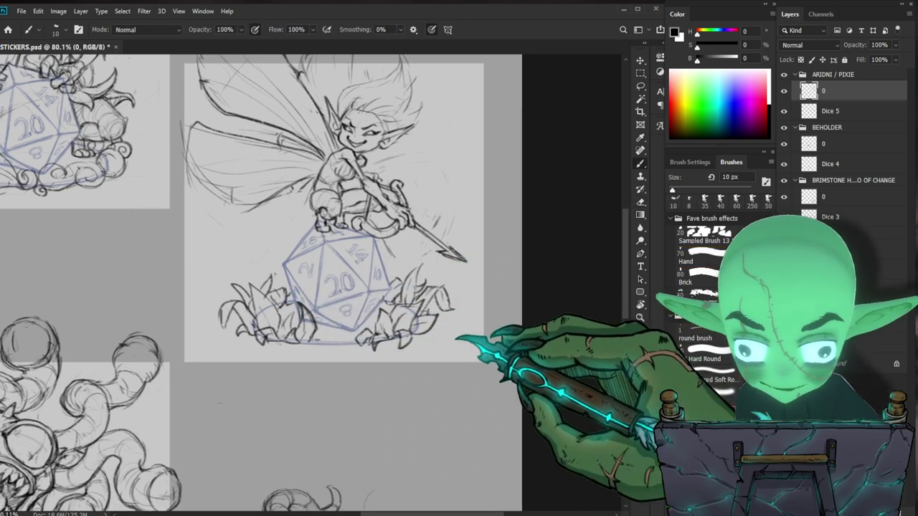
key("e")
key("b")
key("e")
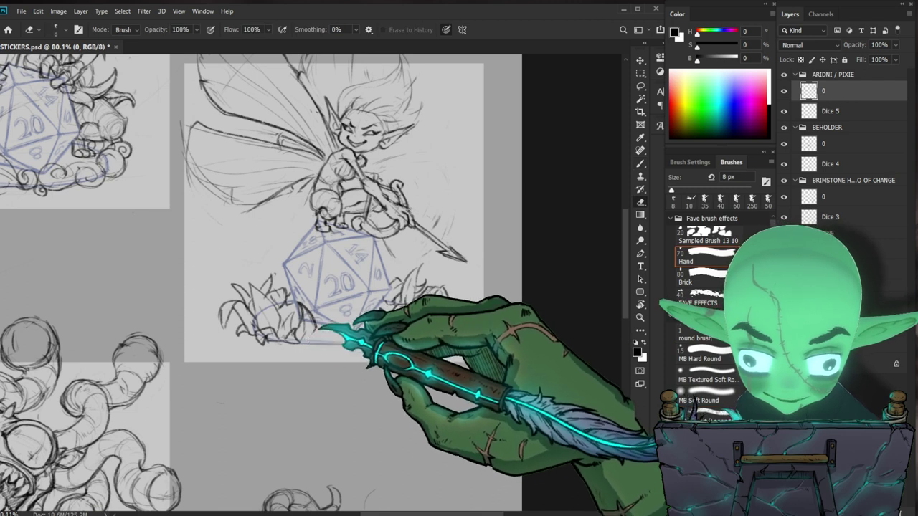
key("b")
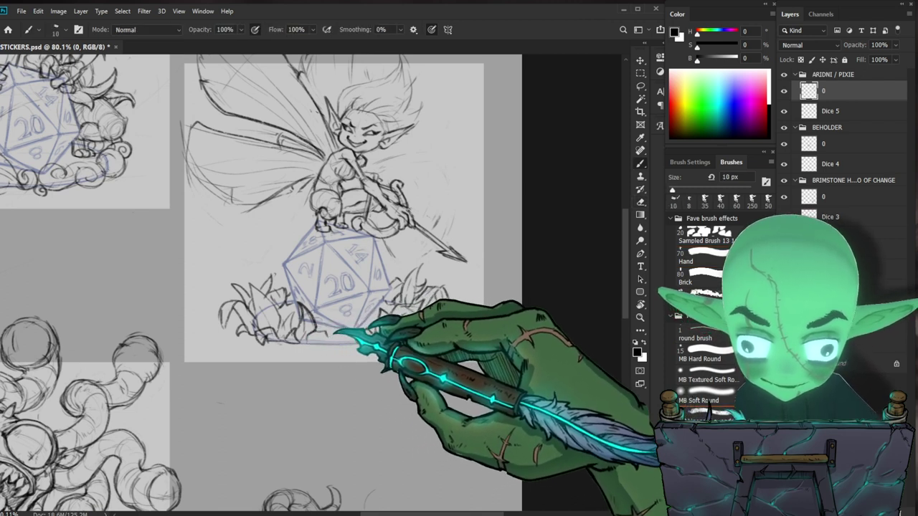
mouse_move(311, 332)
left_mouse_down()
mouse_move(332, 320)
mouse_move(321, 342)
left_mouse_up()
left_click_drag(494, 361, 488, 377)
left_click_drag(442, 348, 401, 349)
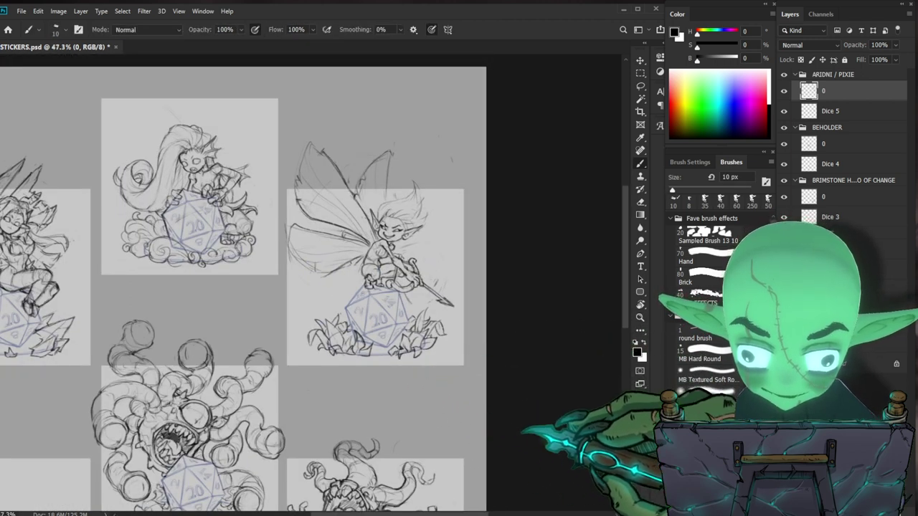
Clean up the pixie's eyes and smirk with the eraser reduced to 6 px and the 10 px brush
left_click_drag(523, 430, 543, 407)
left_click_drag(513, 359, 518, 357)
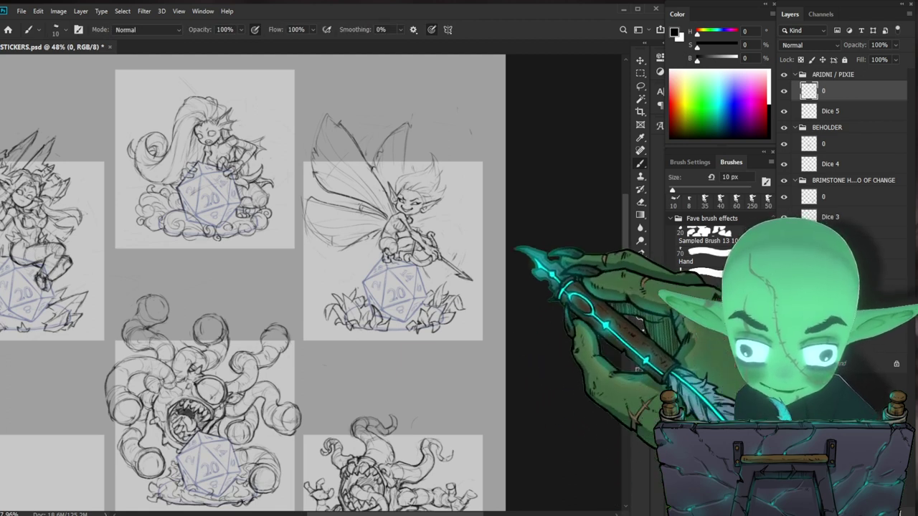
key("e")
scroll(409, 168, "up", 3)
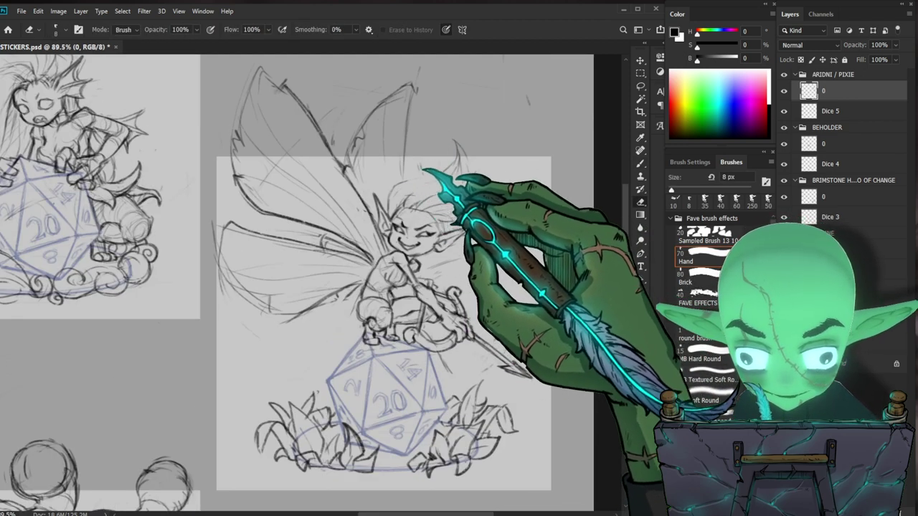
key("b")
left_click_drag(506, 223, 447, 211)
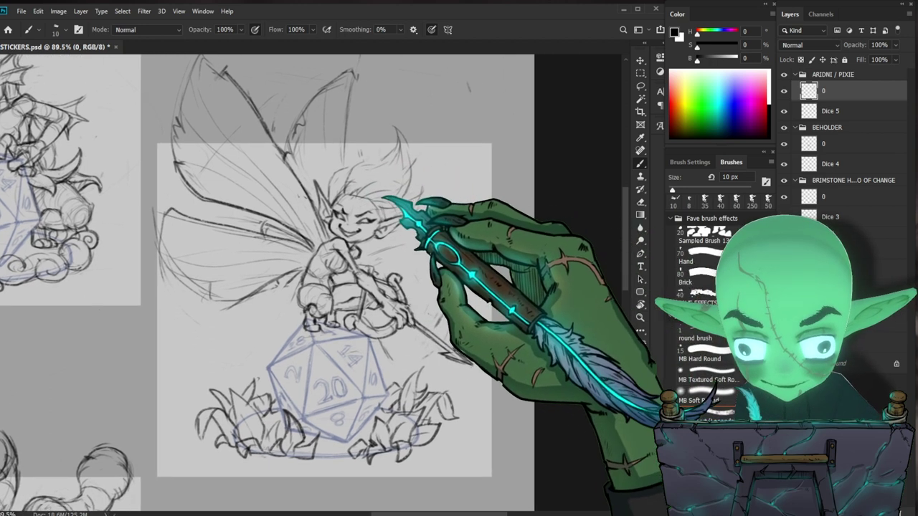
scroll(358, 215, "up", 3)
key("e")
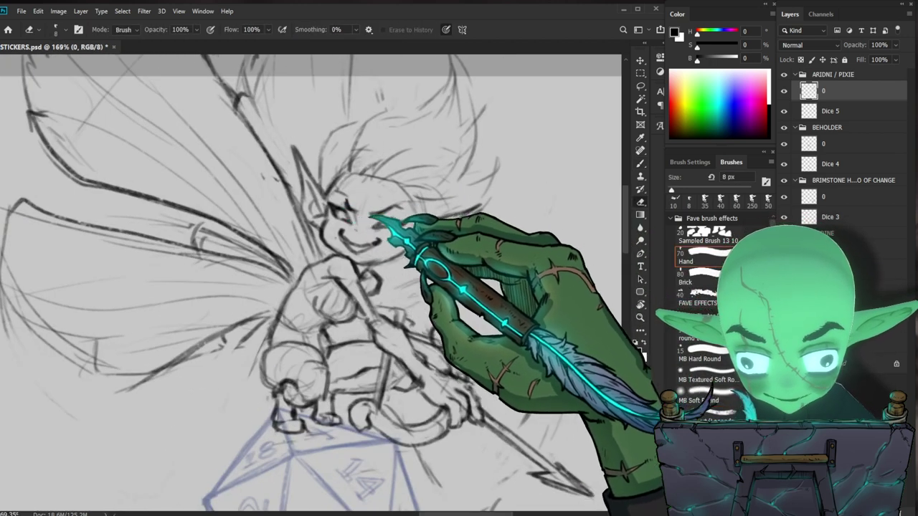
key("bracketleft")
key("bracketleft")
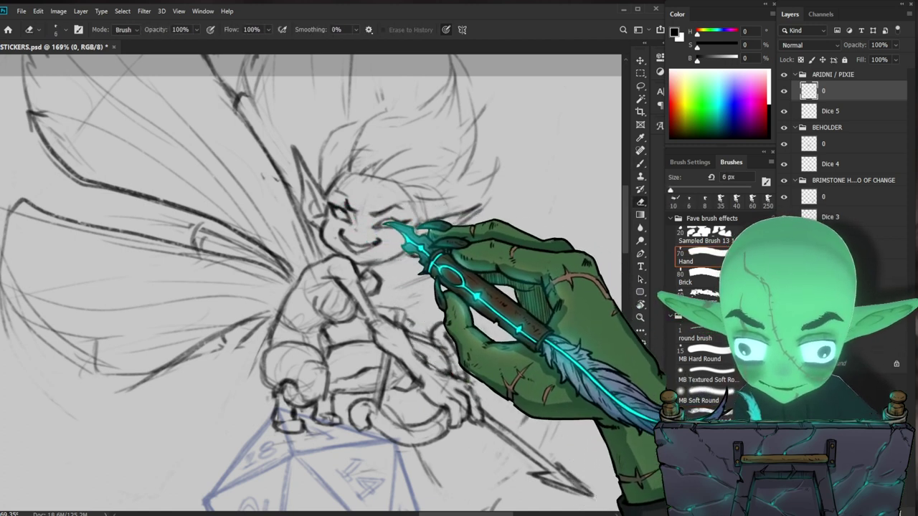
key("b")
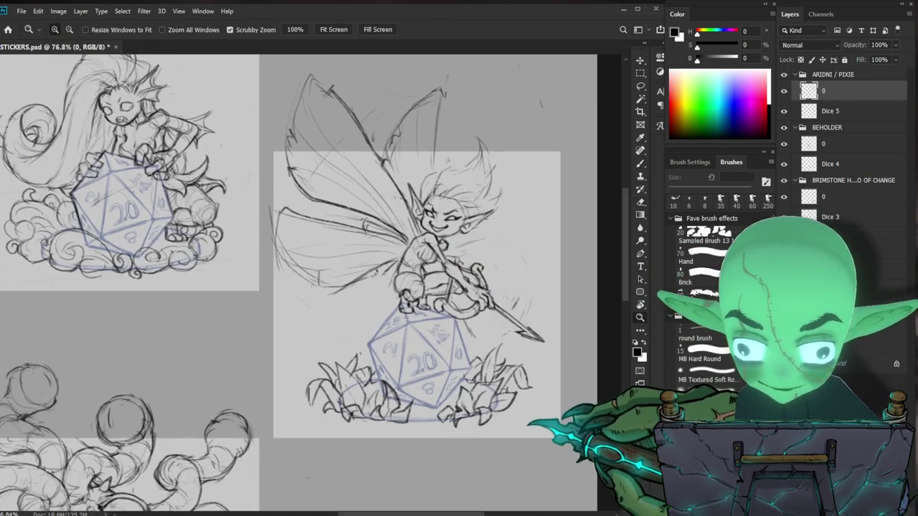
Rework the pixie's swept-back hairline and strands above the forehead with the 10 px brush and 6 px eraser
left_click_drag(547, 400, 491, 382)
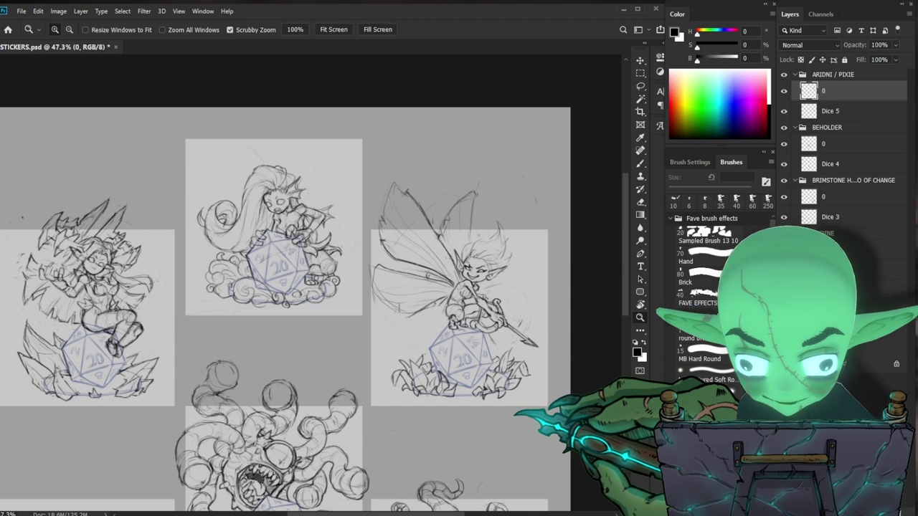
scroll(538, 330, "up", 5)
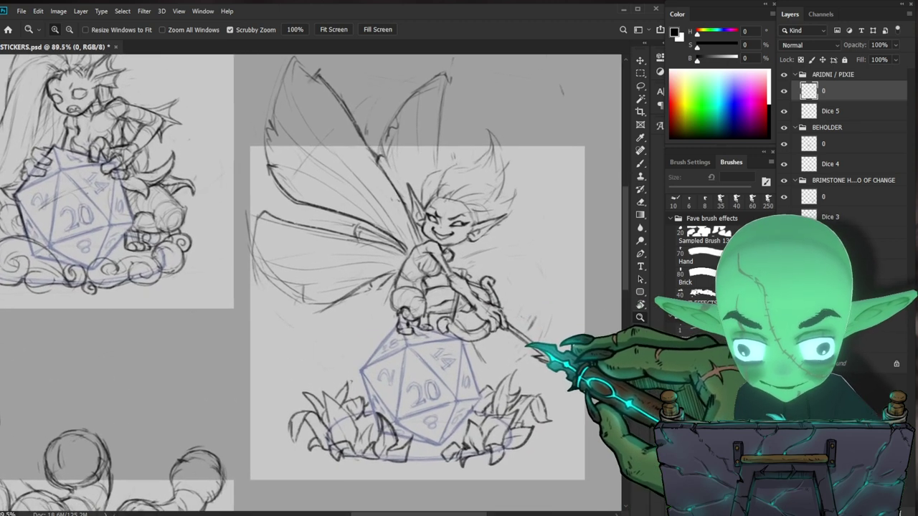
left_click_drag(500, 340, 489, 332)
key("b")
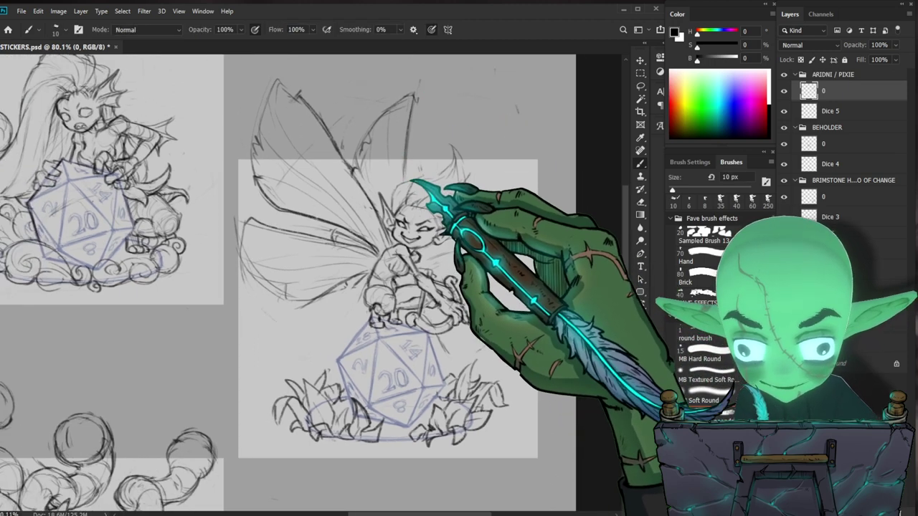
left_click_drag(481, 228, 432, 262)
key("e")
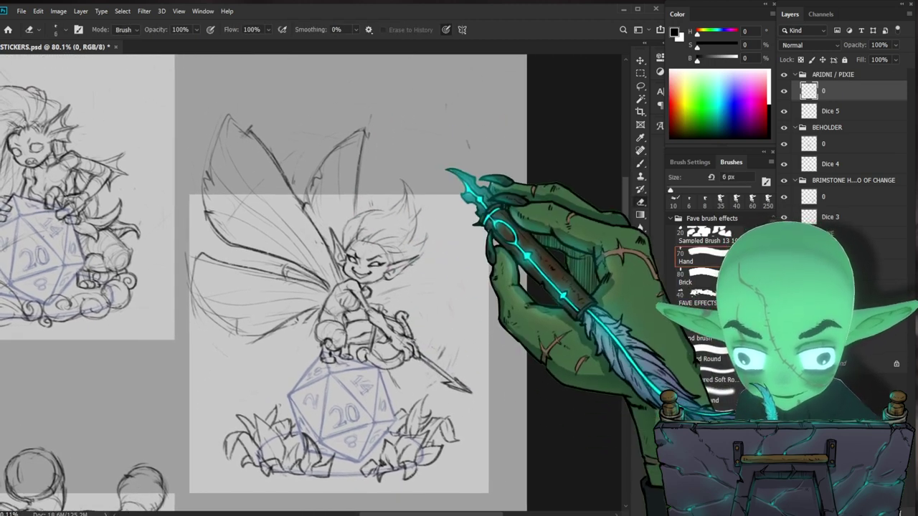
key("b")
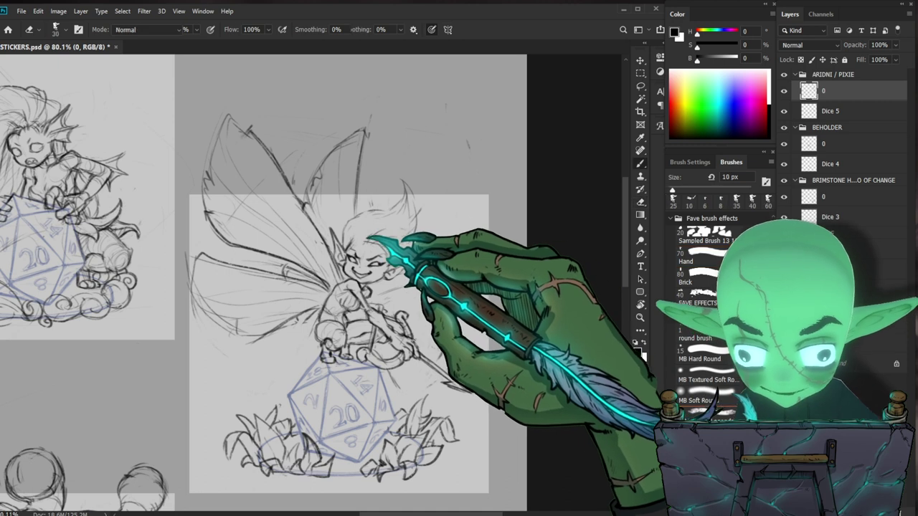
key("e")
key("b")
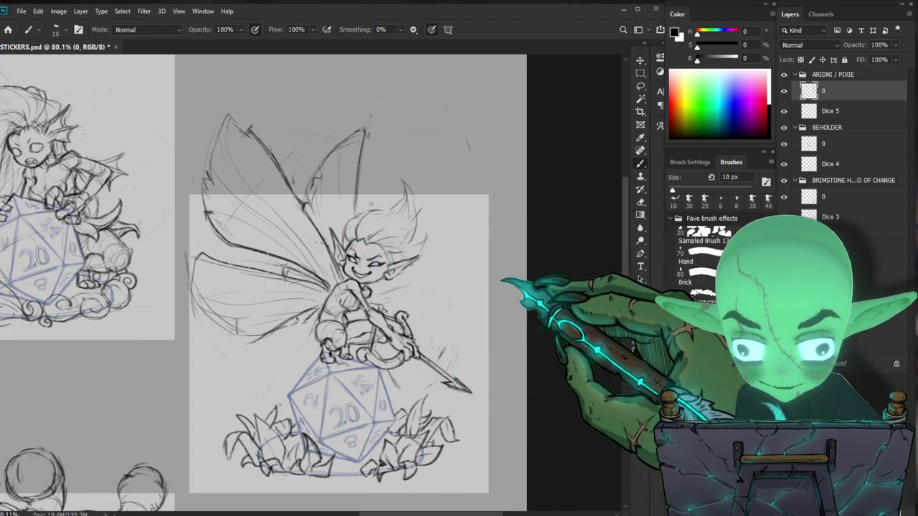
Try a loose curved hair strand behind the pixie's right-hand ear, and undo it
left_click_drag(502, 279, 488, 263)
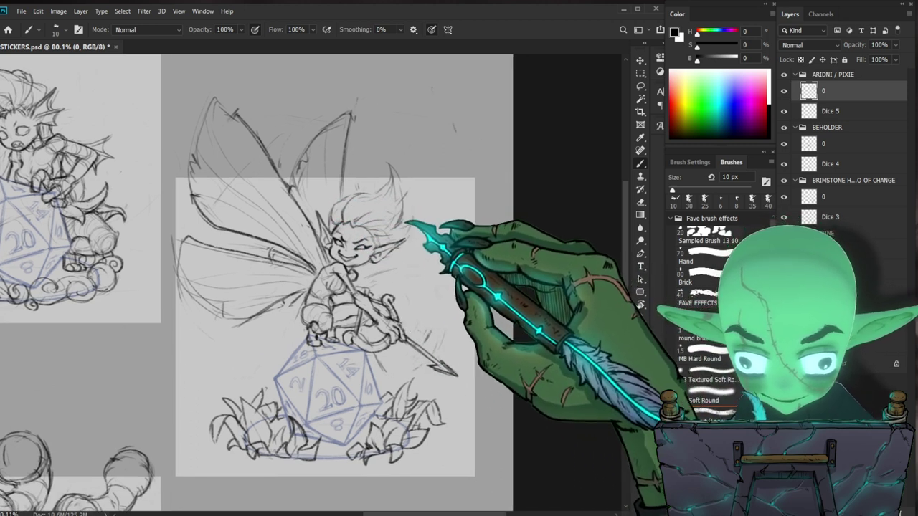
key("e")
key("b")
mouse_move(414, 220)
left_mouse_down()
mouse_move(412, 208)
mouse_move(420, 228)
left_mouse_up()
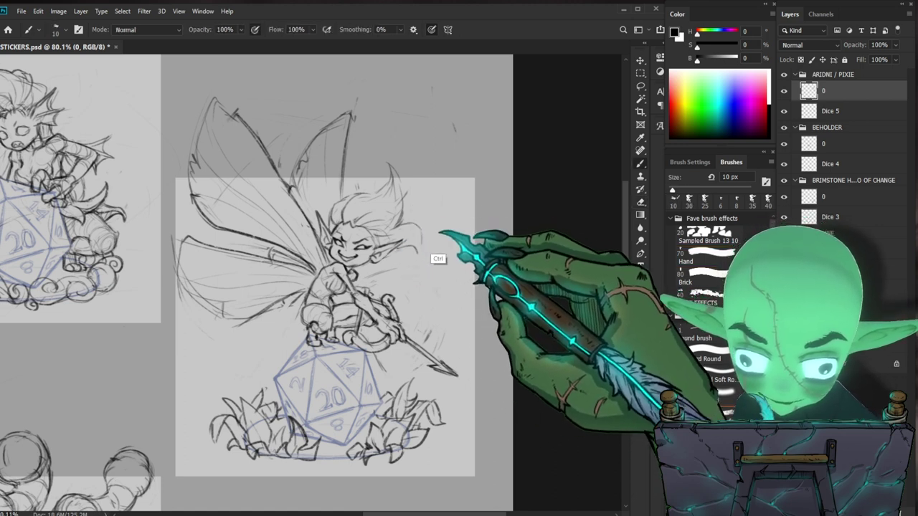
key("z")
key("b")
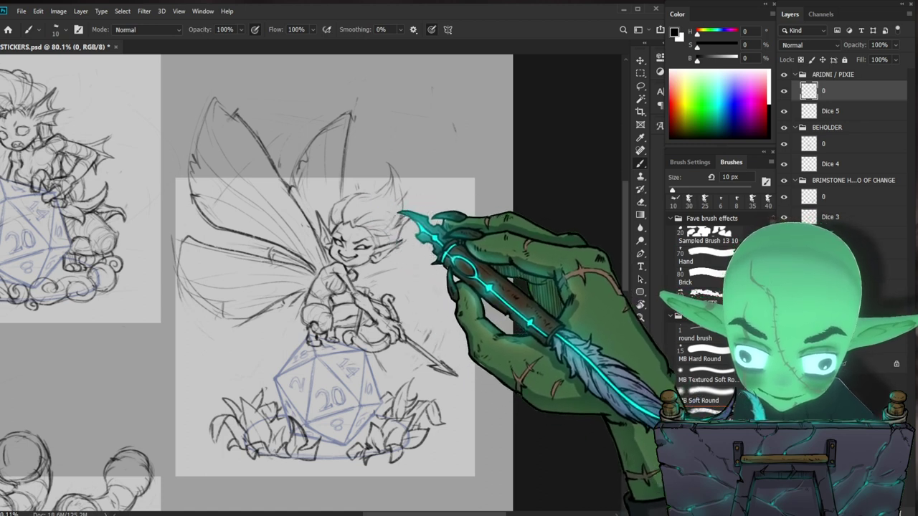
Redraw the spiky hair tips above the right-hand ear and erase stray lines around the ear
key("e")
mouse_move(381, 246)
left_mouse_down()
mouse_move(377, 240)
mouse_move(383, 248)
left_mouse_up()
key("b")
key("z")
mouse_move(465, 242)
left_mouse_down()
mouse_move(432, 266)
mouse_move(474, 233)
left_mouse_up()
key("b")
key("z")
key("b")
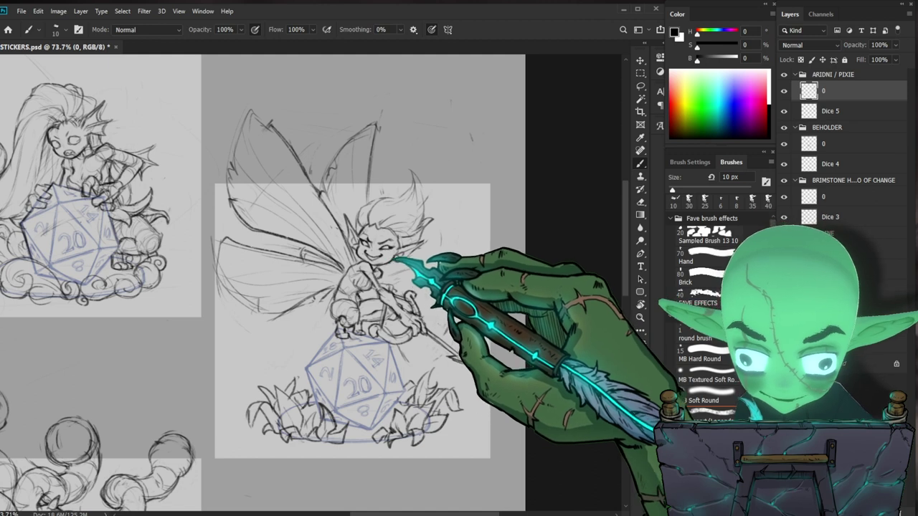
key("space")
left_click_drag(471, 293, 465, 255)
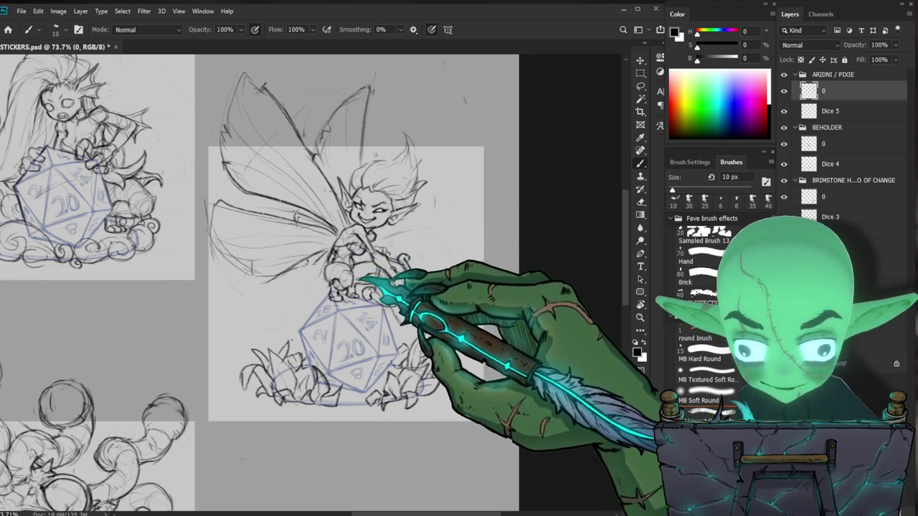
Refine the lines of the pixie's bent legs and hips above the d20 with the 10 px brush and the eraser
key("e")
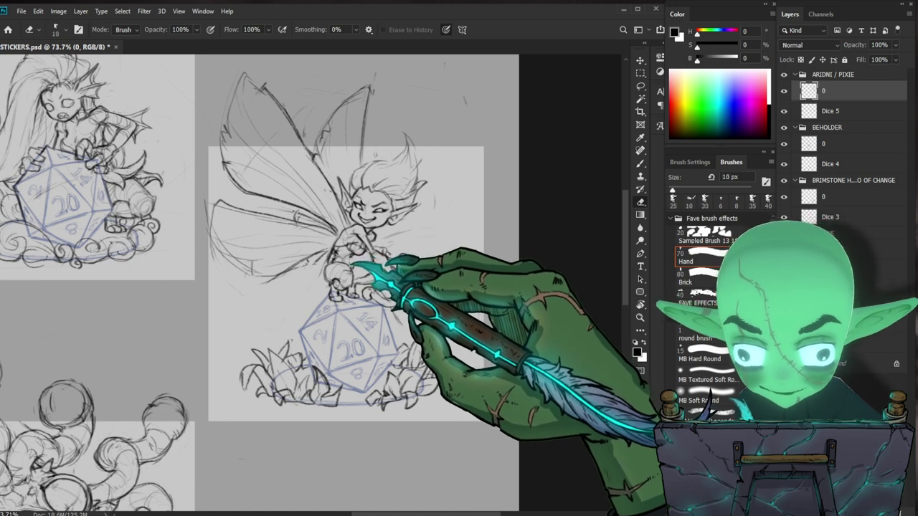
key("b")
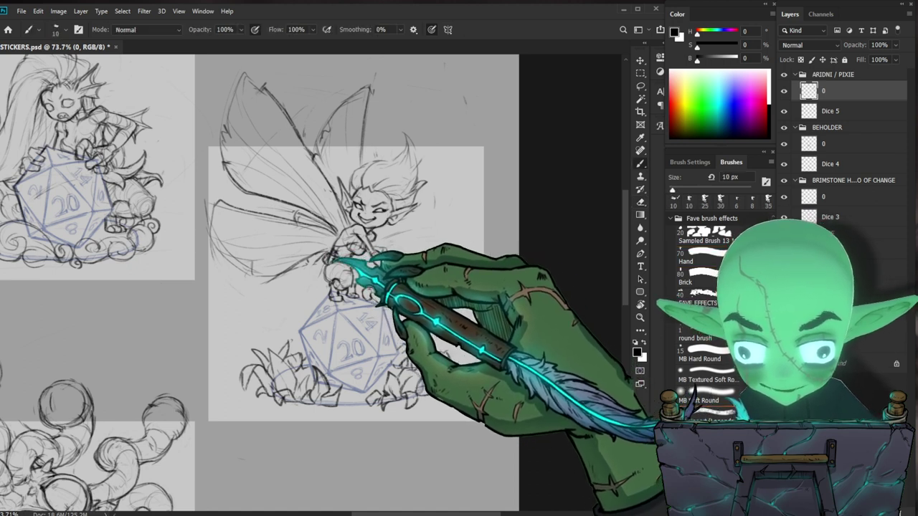
key("e")
key("b")
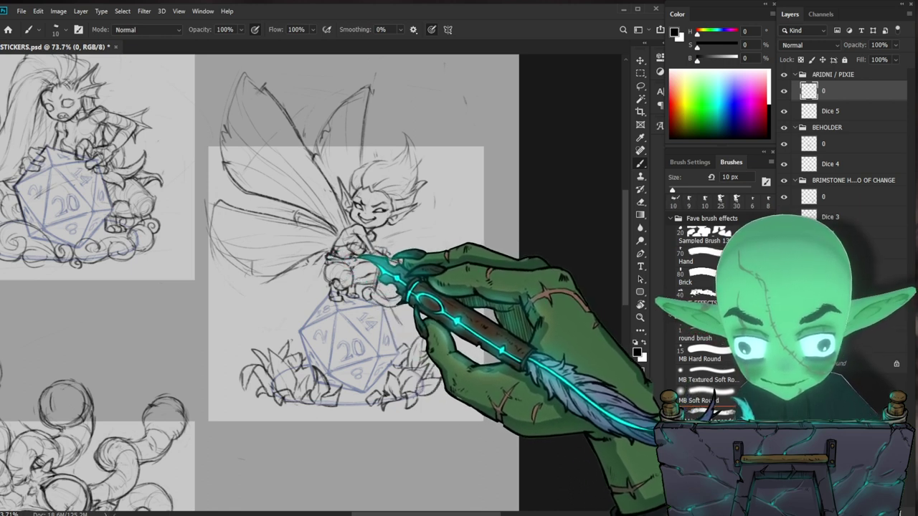
key("e")
key("b")
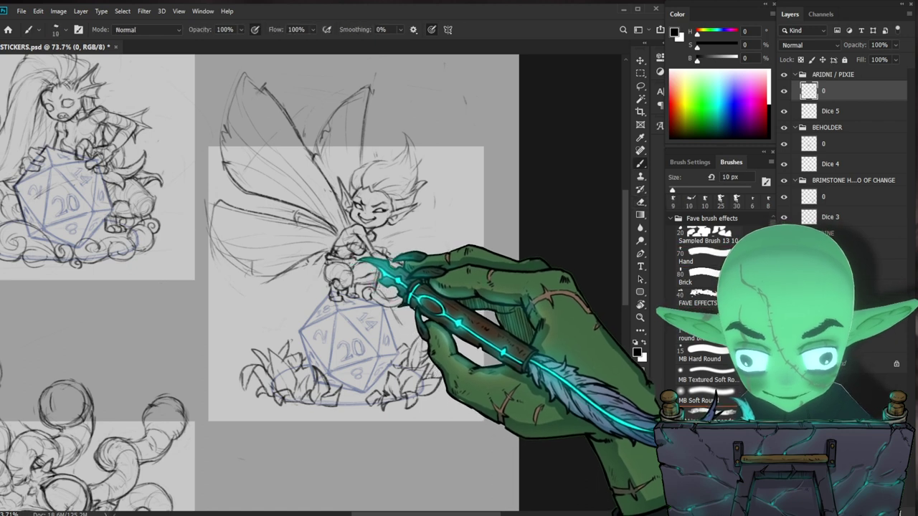
Sketch a cloth strip hanging behind the pixie's near leg and clean up the lines around her knee and foot
key("z")
mouse_move(388, 287)
left_mouse_down()
mouse_move(337, 288)
mouse_move(425, 279)
left_mouse_up()
key("e")
key("b")
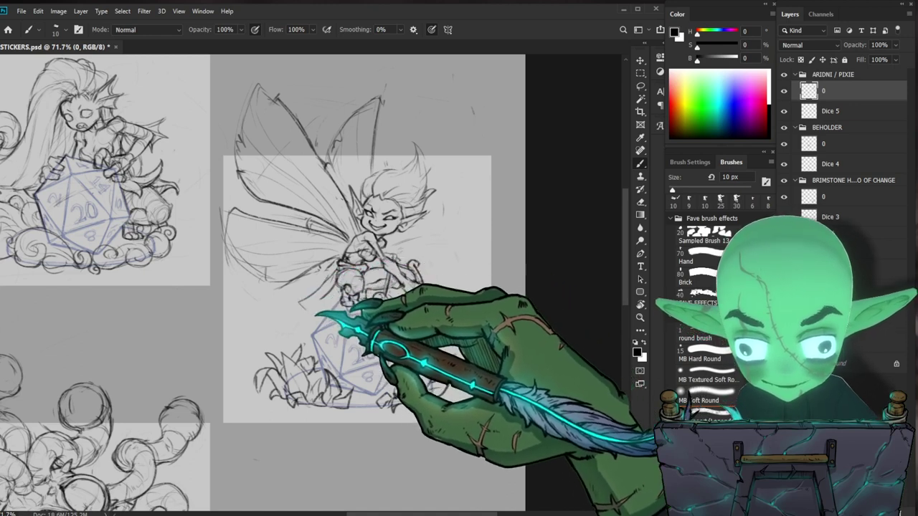
key("e")
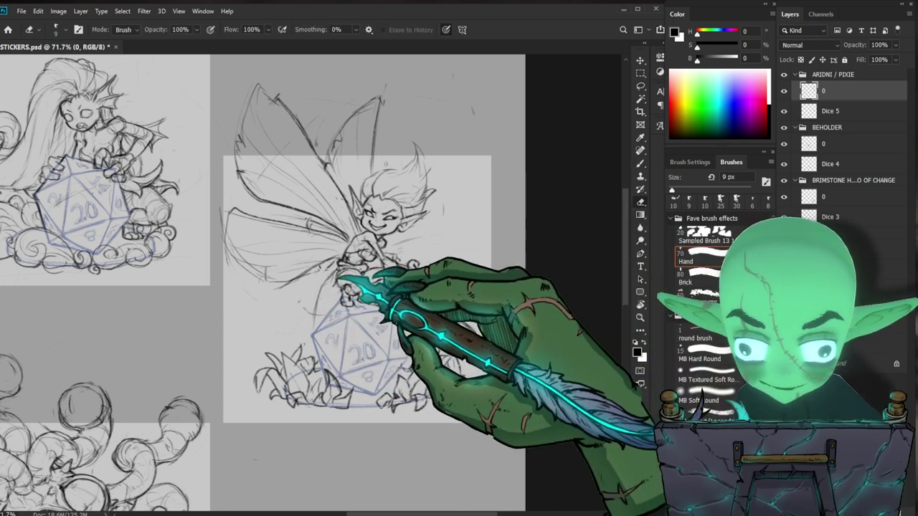
key("b")
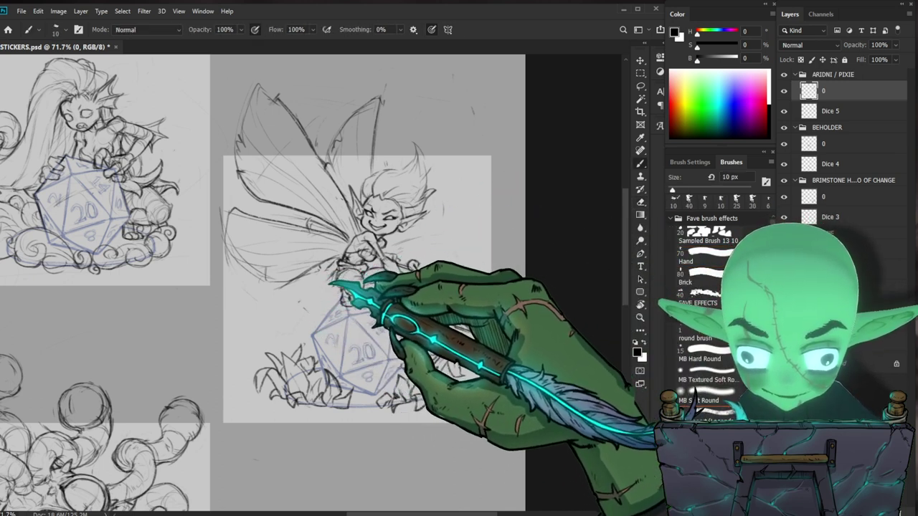
key("e")
key("b")
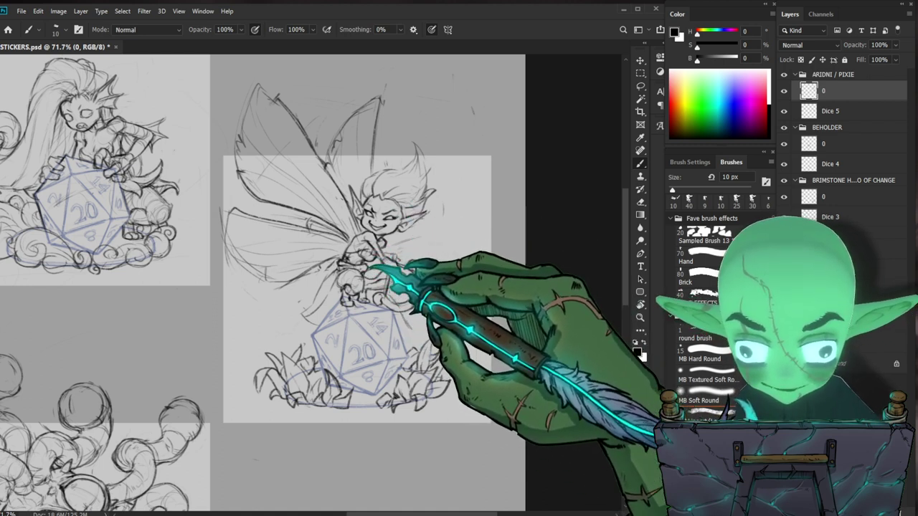
Reduce the eraser to 4 px and clean up the forearm and lap lines, redrawing them with the 10 px brush
key("e")
key("bracketleft")
key("bracketleft")
key("bracketleft")
key("bracketleft")
key("bracketleft")
key("bracketleft")
key("bracketleft")
key("bracketleft")
key("bracketleft")
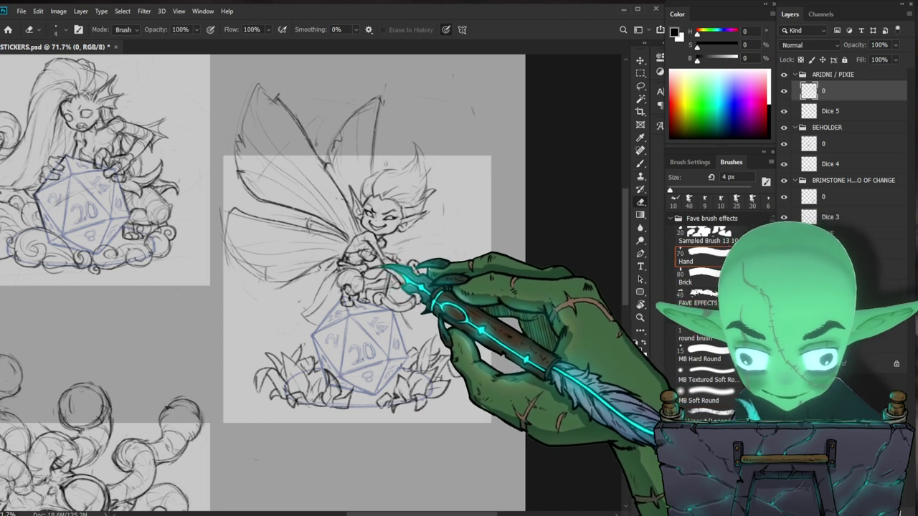
key("b")
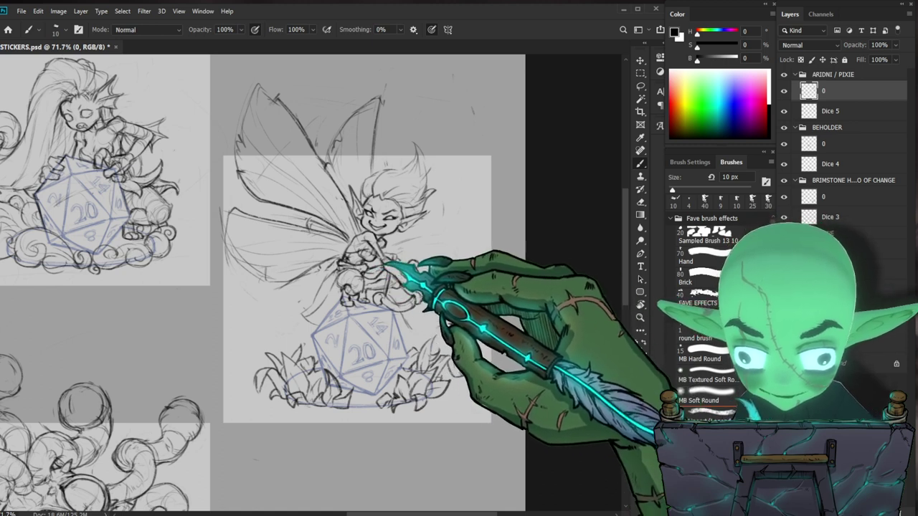
left_click_drag(401, 264, 374, 267)
left_click_drag(429, 316, 472, 310)
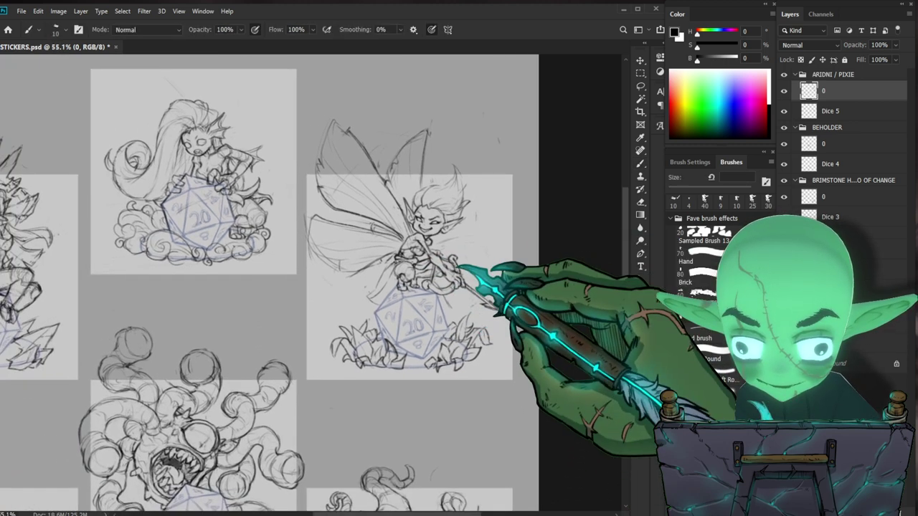
Extend the hanging cloth strip to a ragged end beside the d20 and touch up the lines across the lap
left_click_drag(383, 258, 398, 250)
key("b")
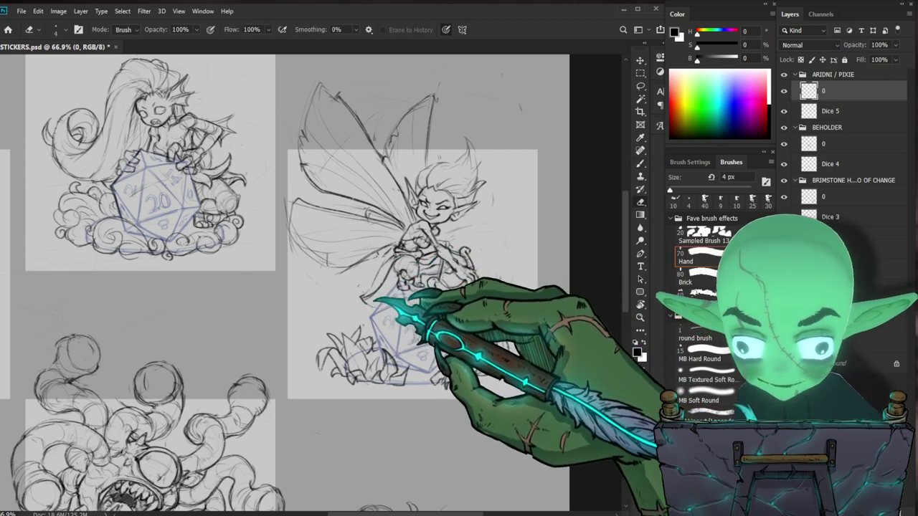
left_click_drag(506, 311, 450, 298)
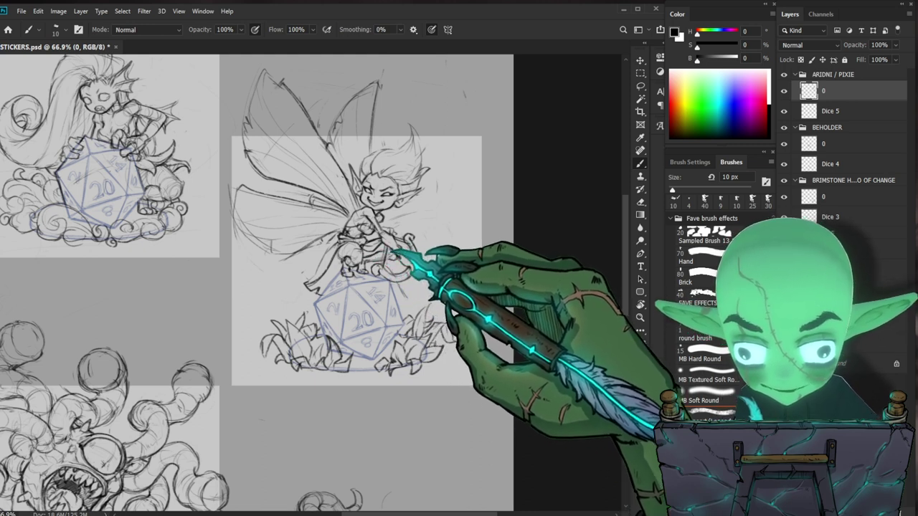
key("e")
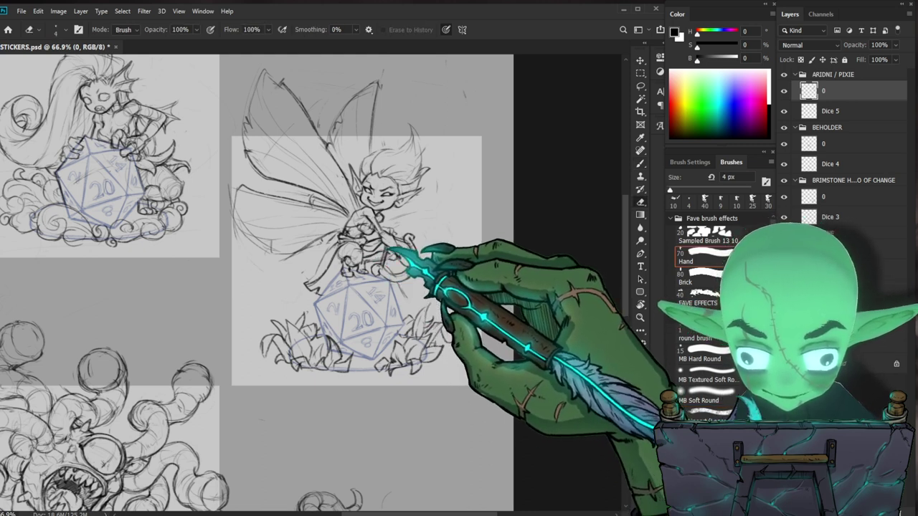
key("b")
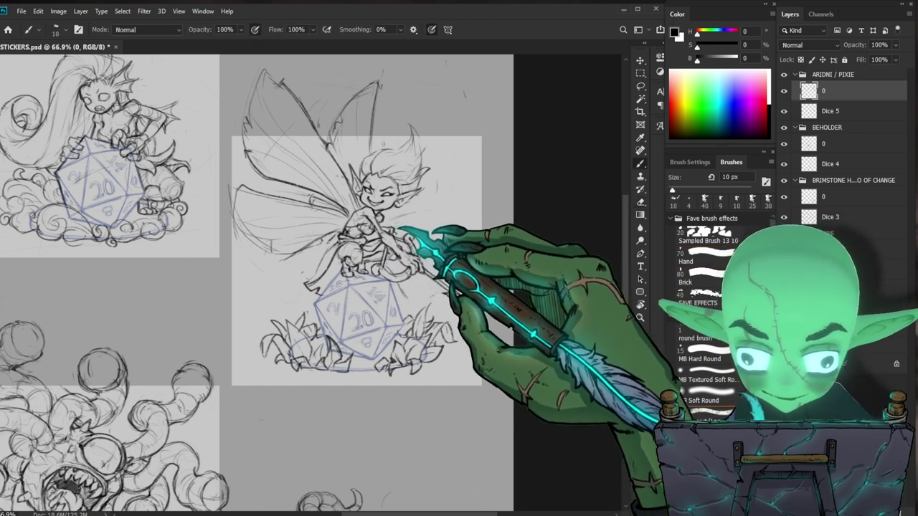
Clean up the pixie's hands and the curved shape beside them with the 4 px eraser and 10 px brush
left_click_drag(450, 262, 458, 275)
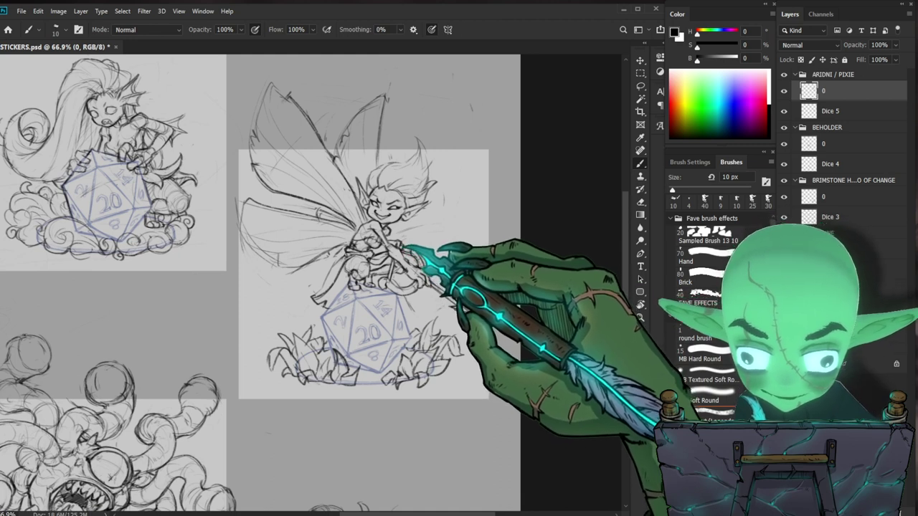
key("e")
mouse_move(483, 308)
left_mouse_down()
mouse_move(475, 319)
mouse_move(483, 284)
left_mouse_up()
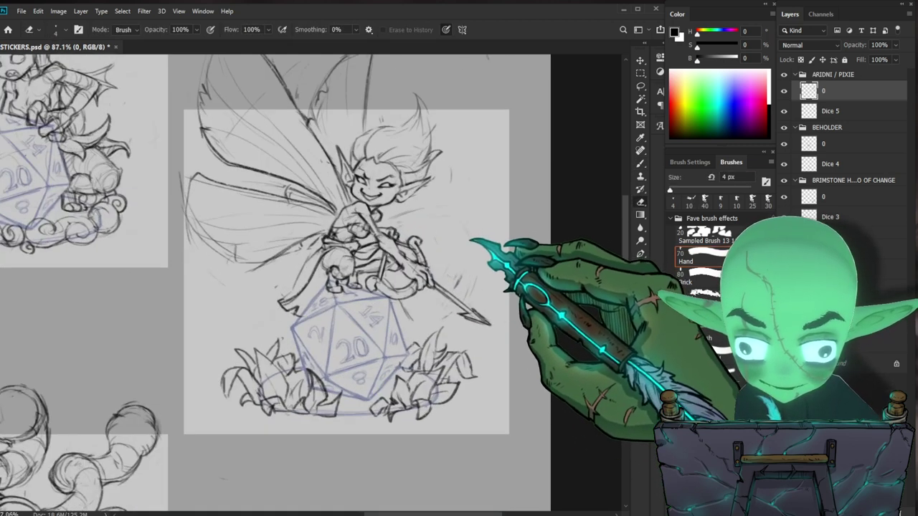
key("b")
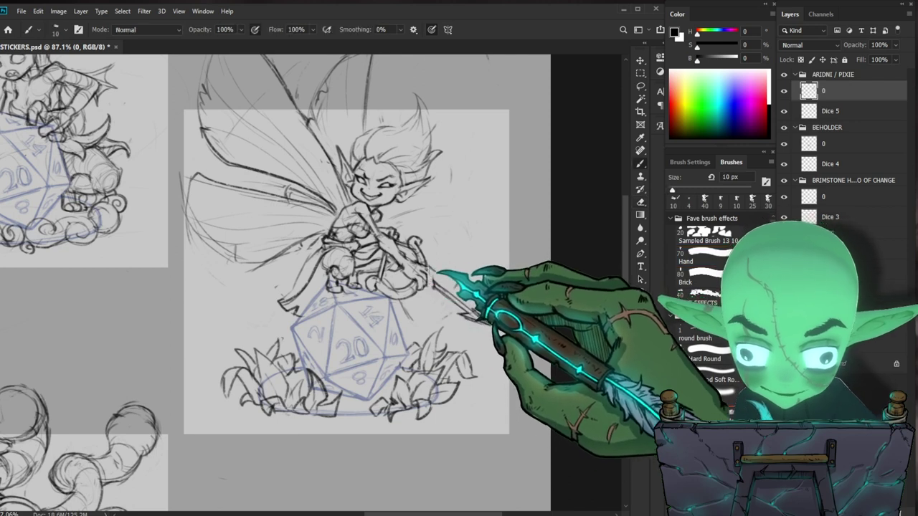
Rotate the canvas so the arrow-tipped shaft stands nearly vertical, and sharpen its edges just below the pixie's hand
left_click_drag(428, 274, 364, 256)
key("r")
left_click_drag(416, 194, 387, 280)
key("b")
key("e")
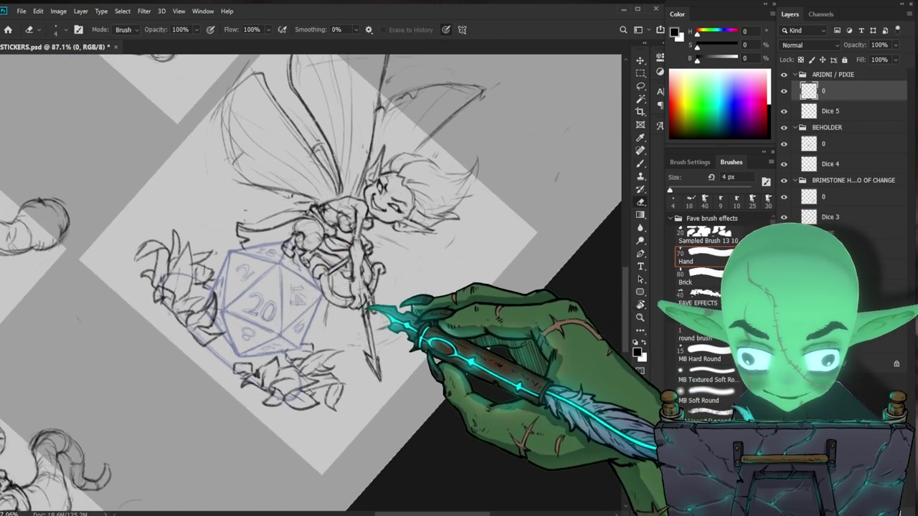
key("b")
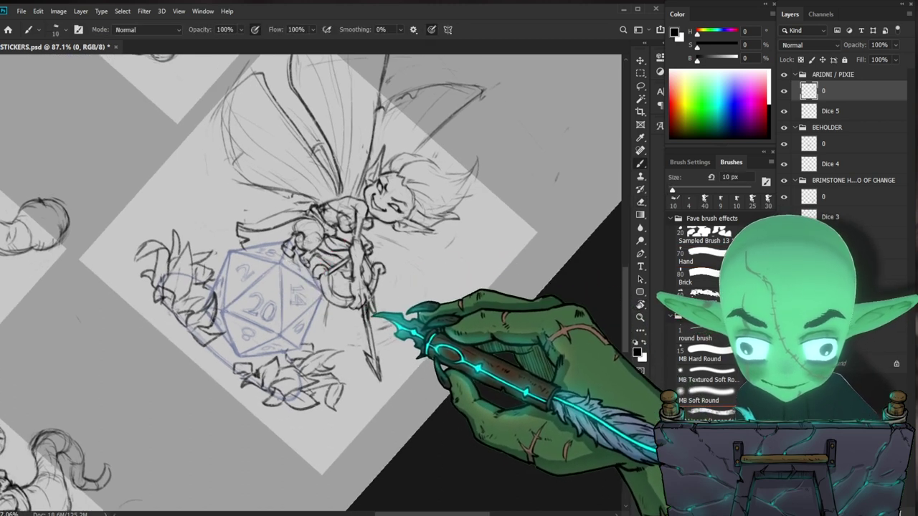
key("e")
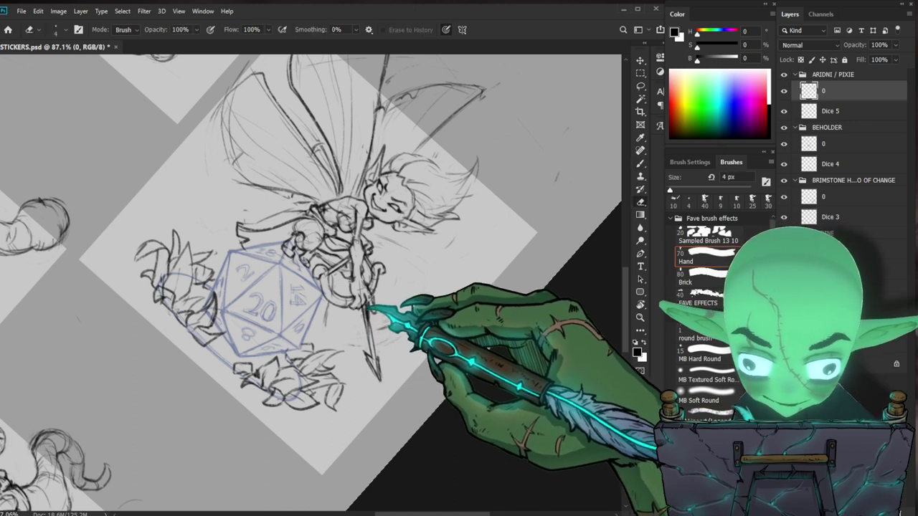
Return the canvas to nearly upright and refine the pixie's shoulder, neck and upper arm with the 10 px brush and 4 px eraser
key("z")
key("r")
left_click_drag(411, 396, 467, 317)
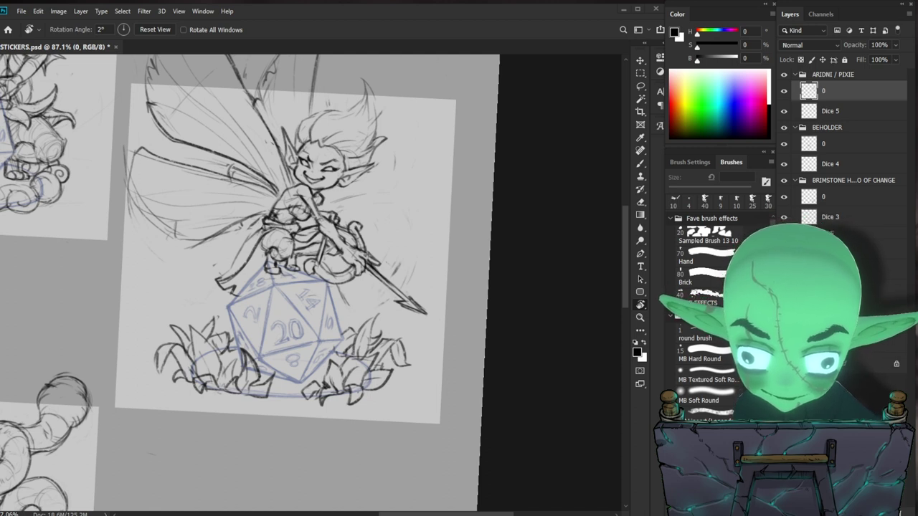
left_click_drag(411, 230, 409, 226)
key("b")
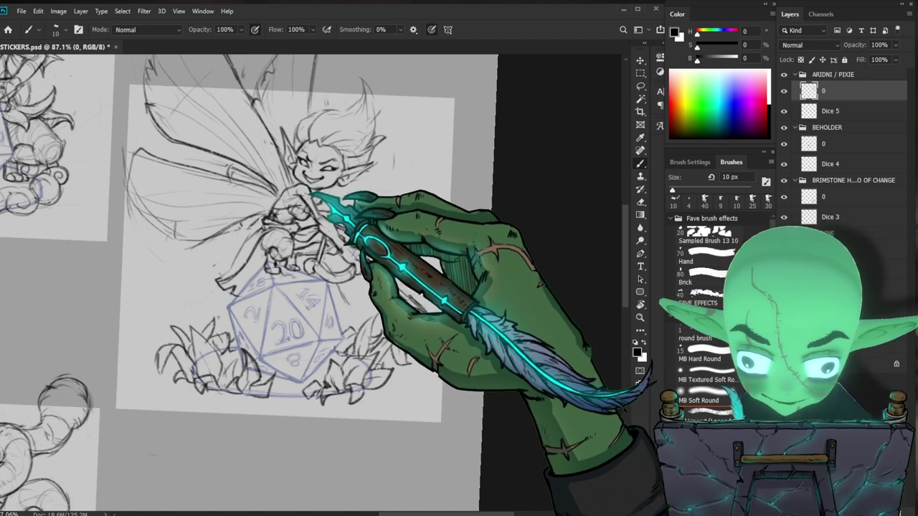
key("e")
key("b")
key("z")
left_click_drag(406, 219, 390, 233)
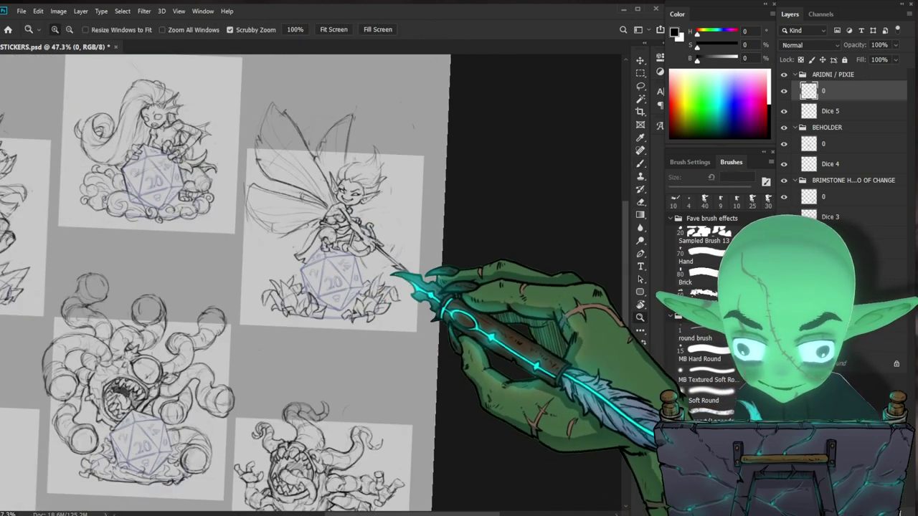
left_click_drag(376, 198, 415, 209)
key("b")
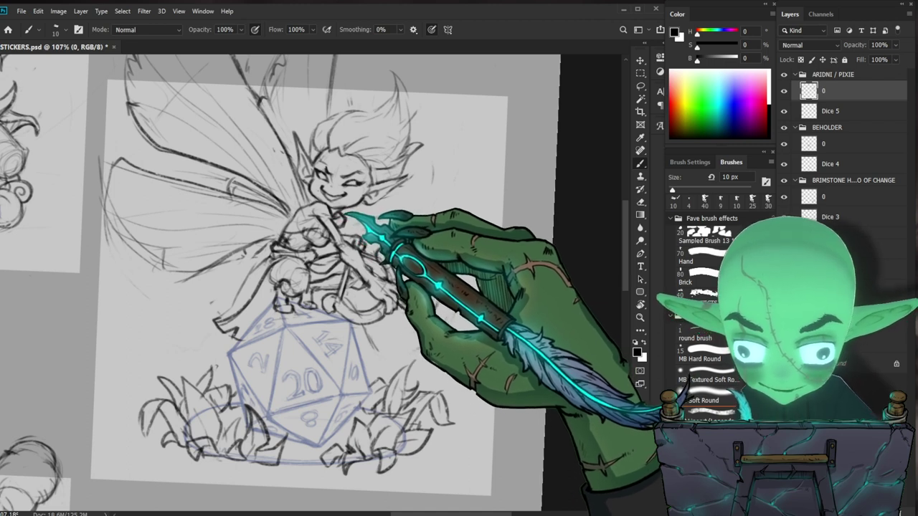
key("e")
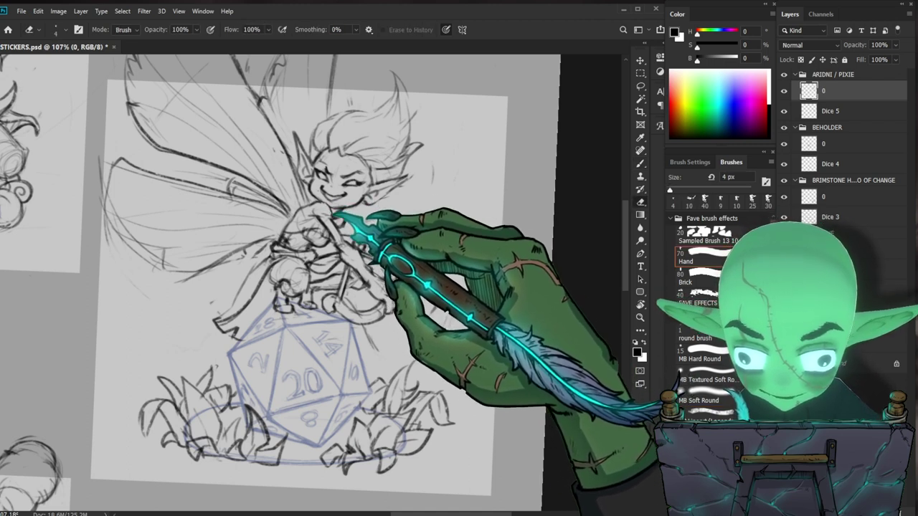
key("b")
Rework the pixie's chest and waist wrap with the 10 px brush
left_click_drag(428, 246, 464, 221)
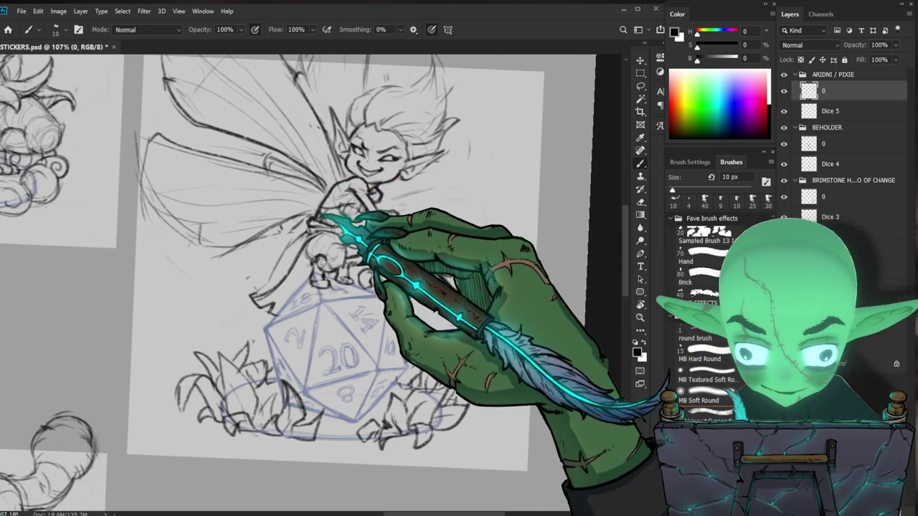
key("z")
left_click_drag(439, 222, 409, 282)
left_click_drag(494, 335, 537, 352)
left_click_drag(595, 337, 529, 320)
left_click(401, 235)
key("b")
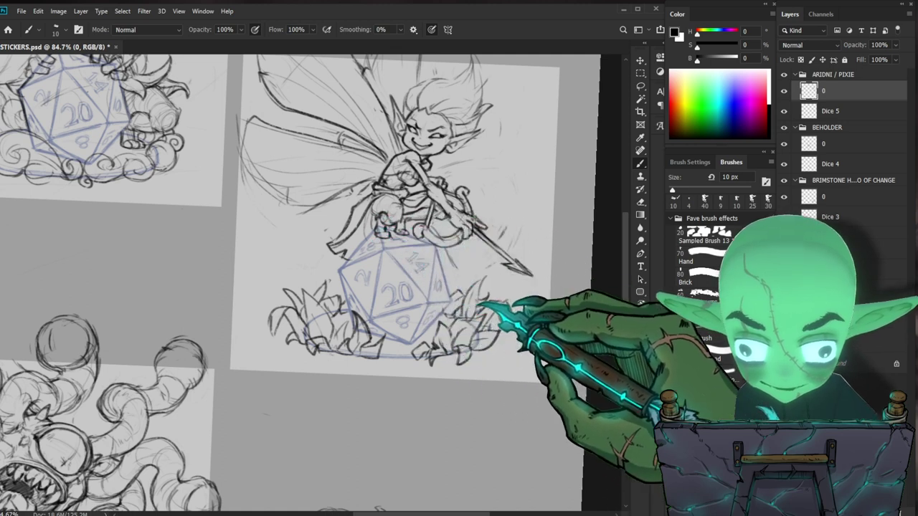
Enlarge the eraser to 30 px and tidy the stray lines between the d20, the shaft and the right-hand leaf clump
left_click_drag(479, 304, 432, 315)
key("e")
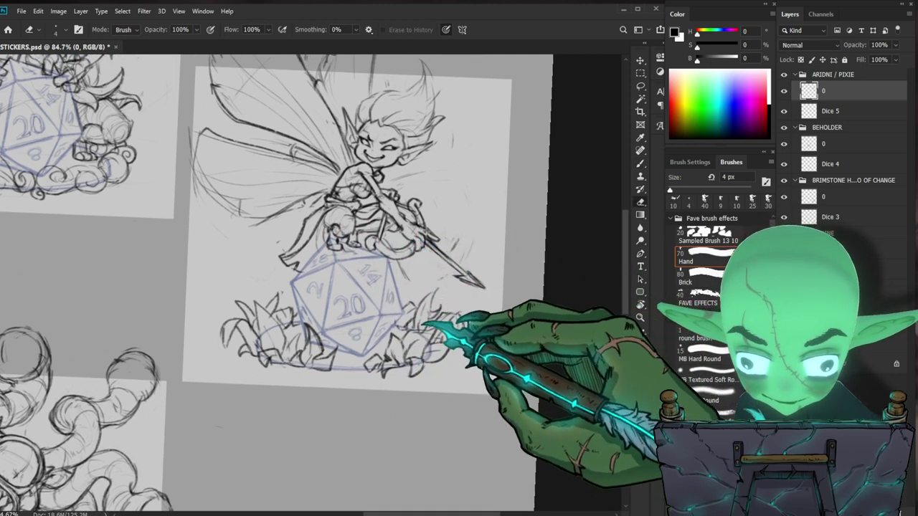
key("bracketright")
key("bracketright")
key("bracketright")
key("bracketright")
key("bracketright")
key("bracketright")
key("bracketright")
key("bracketright")
key("bracketright")
key("bracketright")
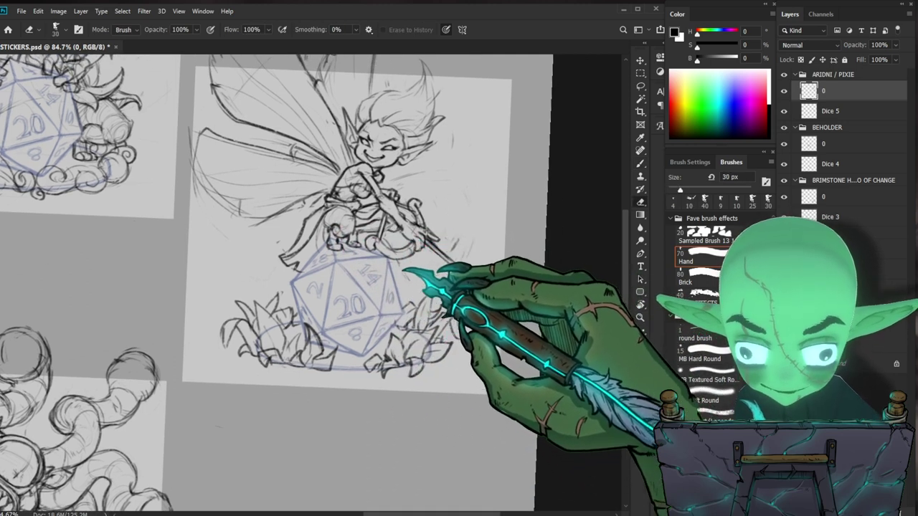
key("b")
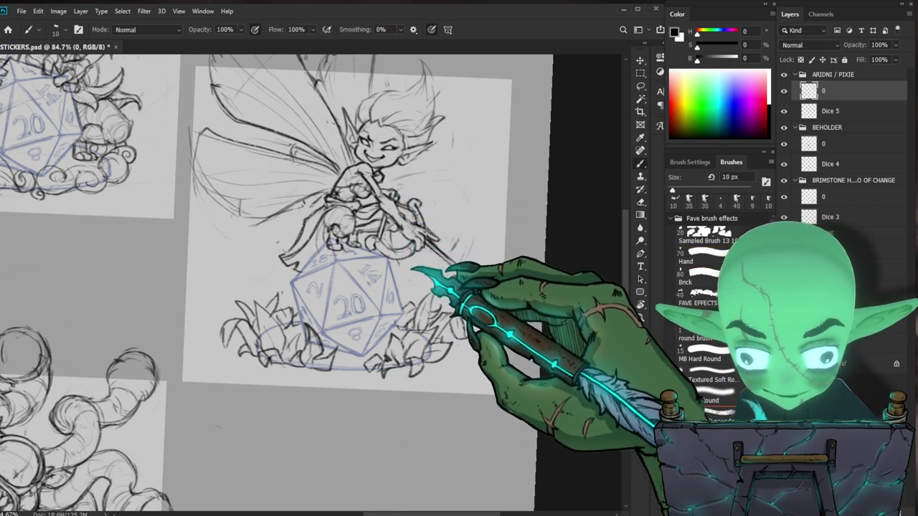
key("e")
key("bracketright")
key("b")
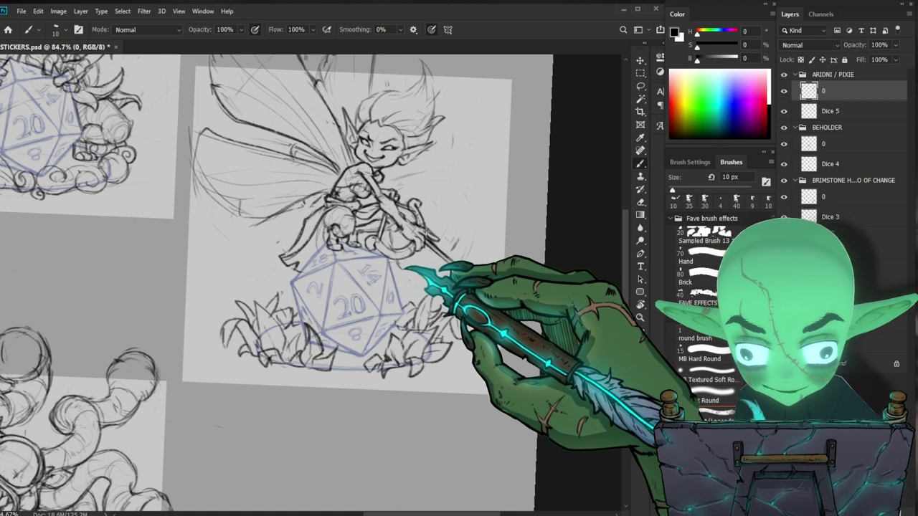
key("b")
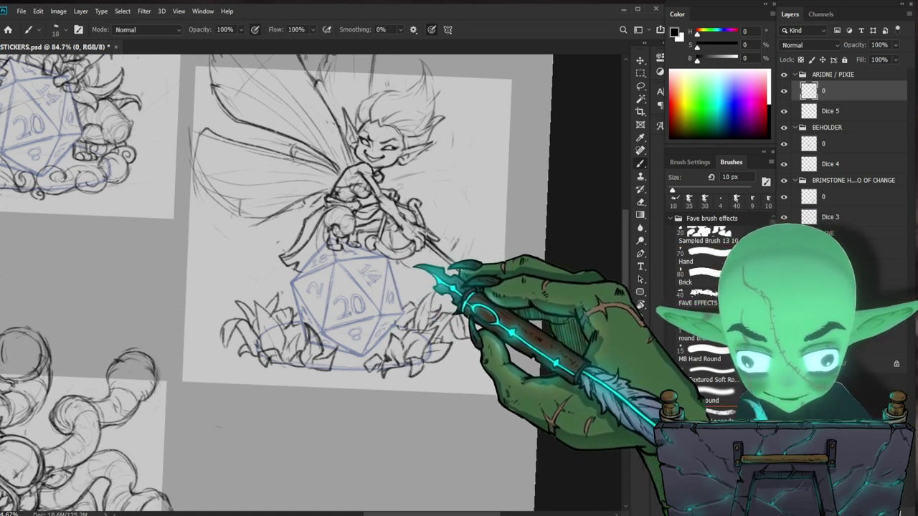
Redraw the ragged cloth ends around the d20's upper edges and sketch the ground line between the leaf clumps
left_click_drag(454, 288, 426, 290)
left_click_drag(404, 255, 444, 255)
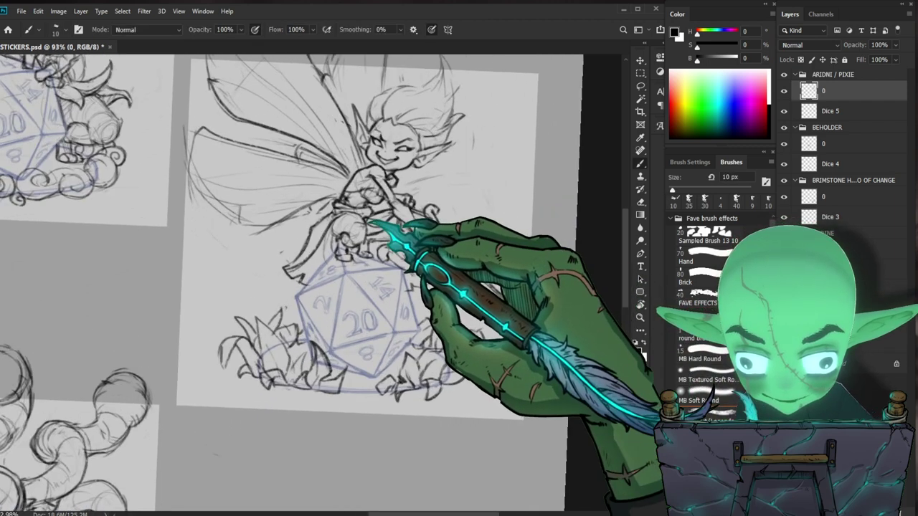
left_click_drag(441, 203, 443, 221)
key("e")
left_click_drag(327, 272, 291, 286)
key("b")
left_click_drag(403, 284, 330, 287)
mouse_move(409, 344)
left_mouse_down()
mouse_move(385, 322)
mouse_move(414, 311)
left_mouse_up()
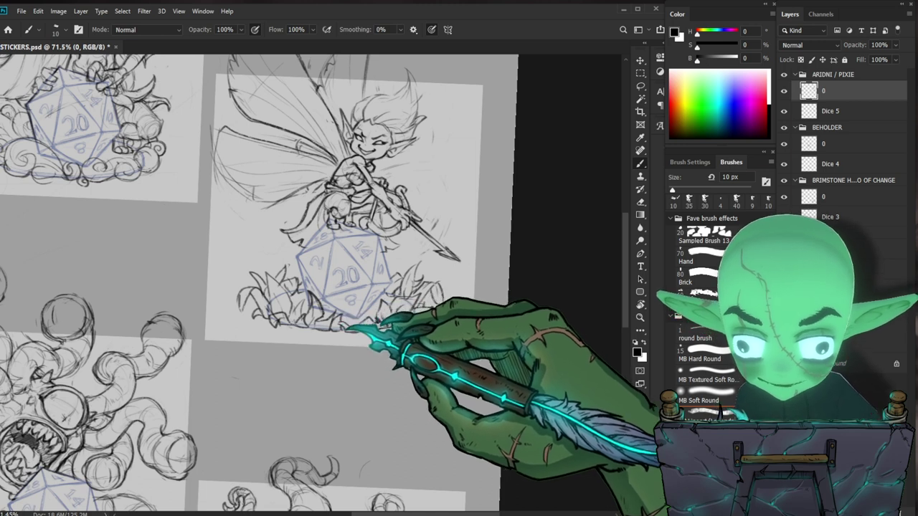
Examine the pixie, the d20 and the leaf clumps at several zoom levels
scroll(420, 339, "down", 3)
scroll(434, 342, "up", 4)
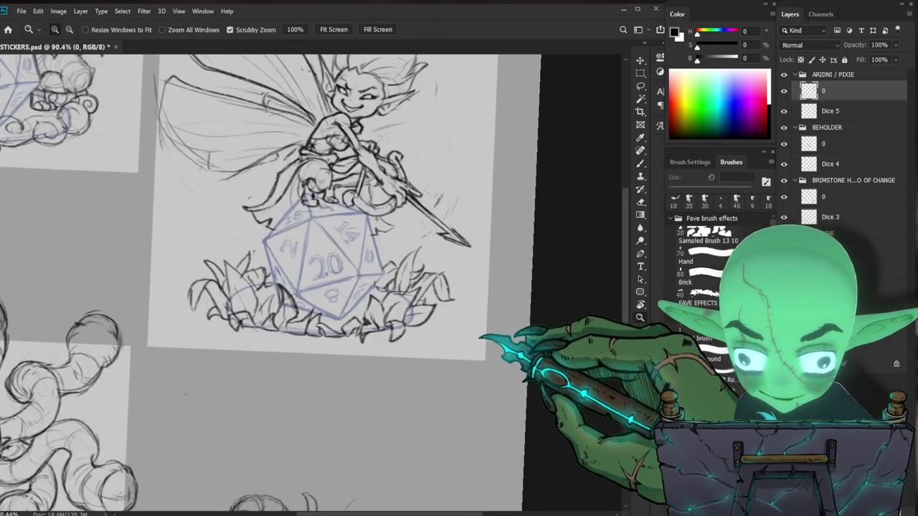
left_click_drag(437, 316, 390, 358)
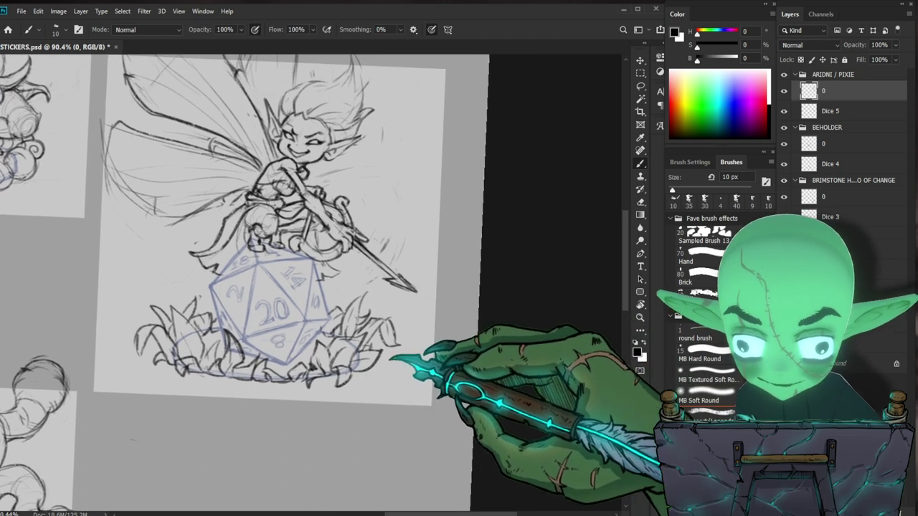
scroll(429, 339, "down", 2)
scroll(426, 287, "up", 3)
key("e")
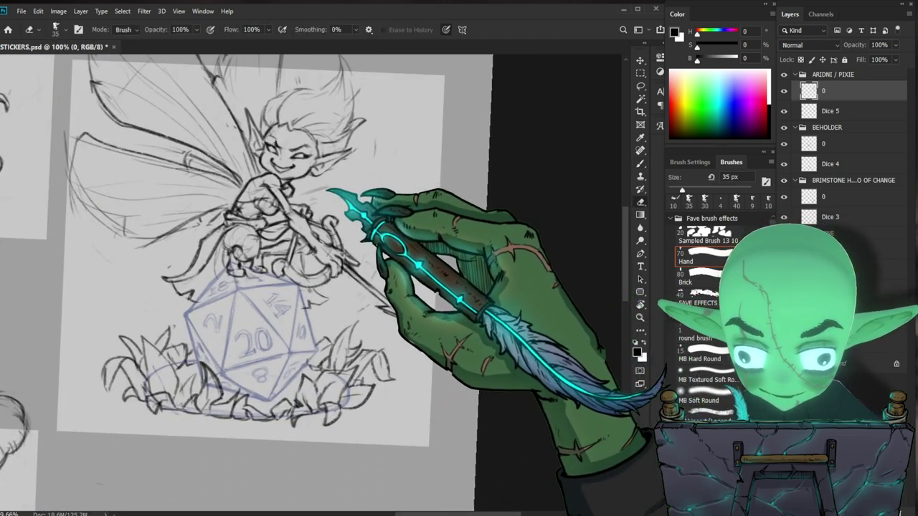
scroll(459, 201, "down", 1)
left_click_drag(462, 204, 436, 271)
key("b")
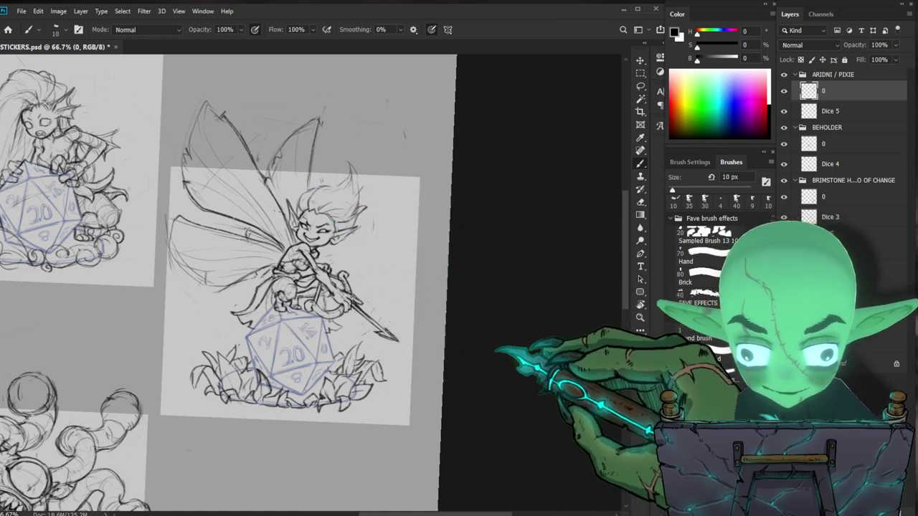
Reduce the eraser to 7 px and clean up the shaft's lines just beyond the pixie's hands
key("z")
left_click_drag(502, 334, 459, 405)
mouse_move(439, 229)
left_mouse_down()
mouse_move(543, 211)
mouse_move(567, 237)
mouse_move(541, 238)
left_mouse_up()
left_click_drag(462, 276, 475, 283)
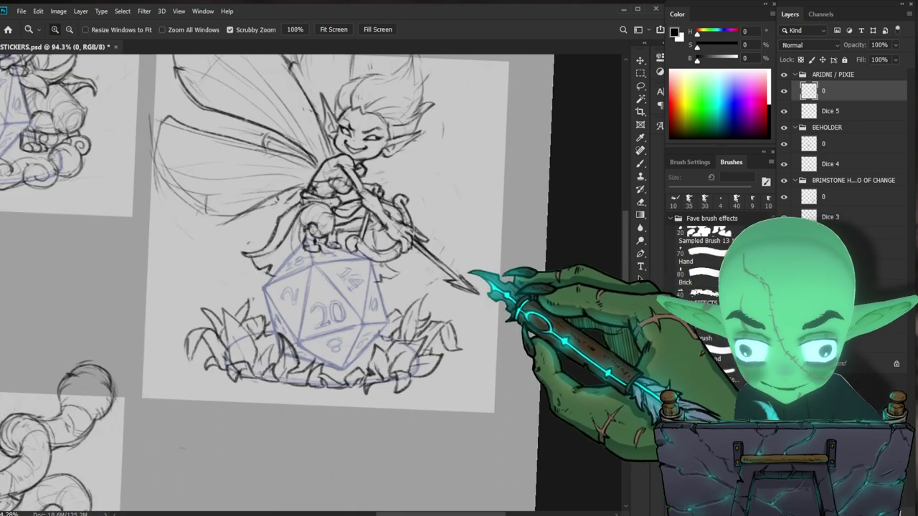
key("e")
key("bracketleft")
key("bracketleft")
key("bracketleft")
key("bracketleft")
key("bracketleft")
key("bracketleft")
key("bracketleft")
key("bracketleft")
left_click_drag(414, 240, 434, 253)
Rotate the canvas to redraw the shaft and arrowhead with the 10 px brush, and return it to nearly upright
key("r")
mouse_move(493, 244)
left_mouse_down()
mouse_move(528, 337)
mouse_move(519, 358)
left_mouse_up()
key("b")
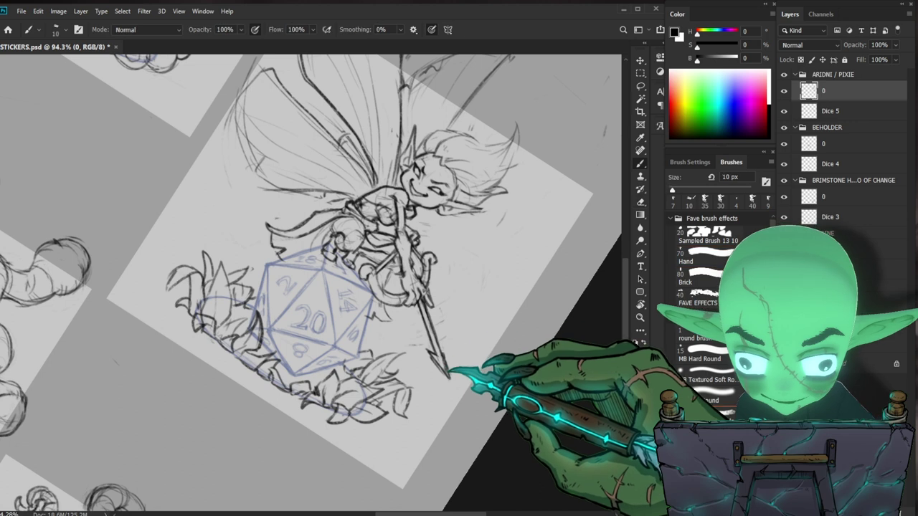
key("r")
key("Escape")
Refine the arrowhead's barbs and tip with the 7 px eraser and the 10 px brush
key("e")
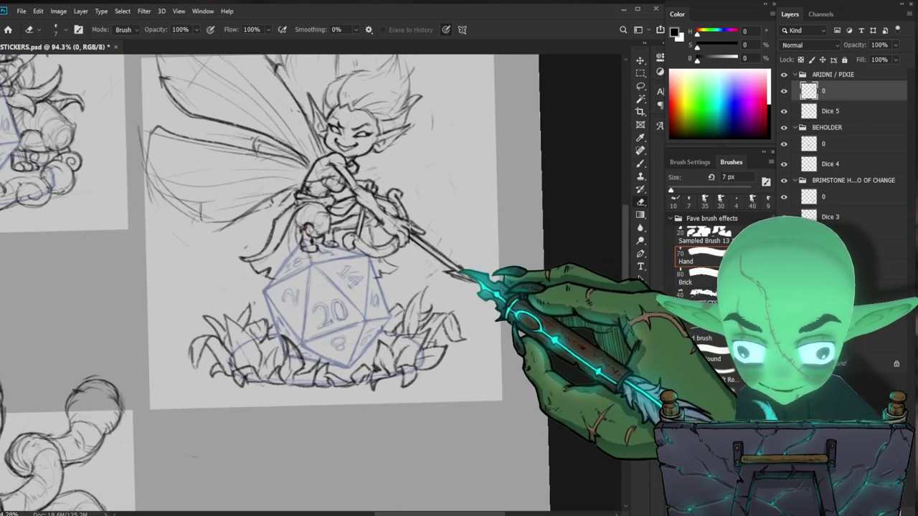
key("b")
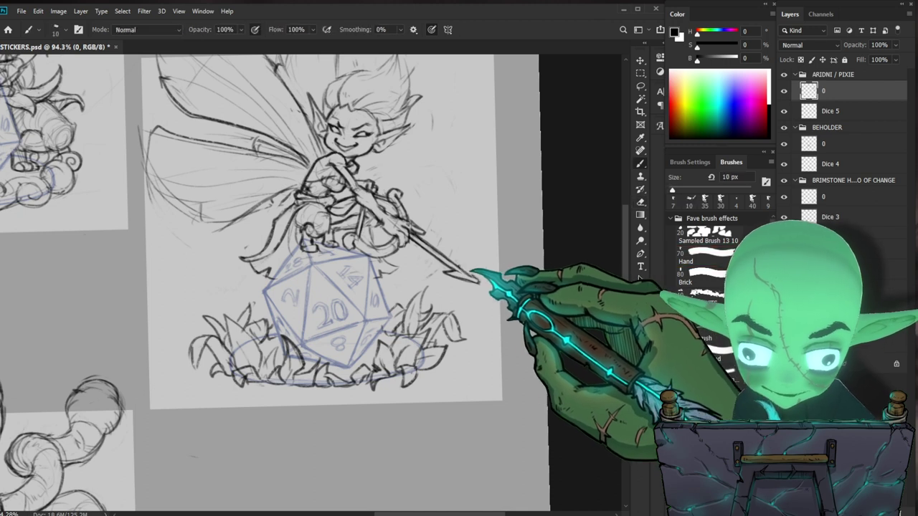
key("z")
mouse_move(492, 278)
left_mouse_down()
mouse_move(452, 280)
mouse_move(528, 287)
left_mouse_up()
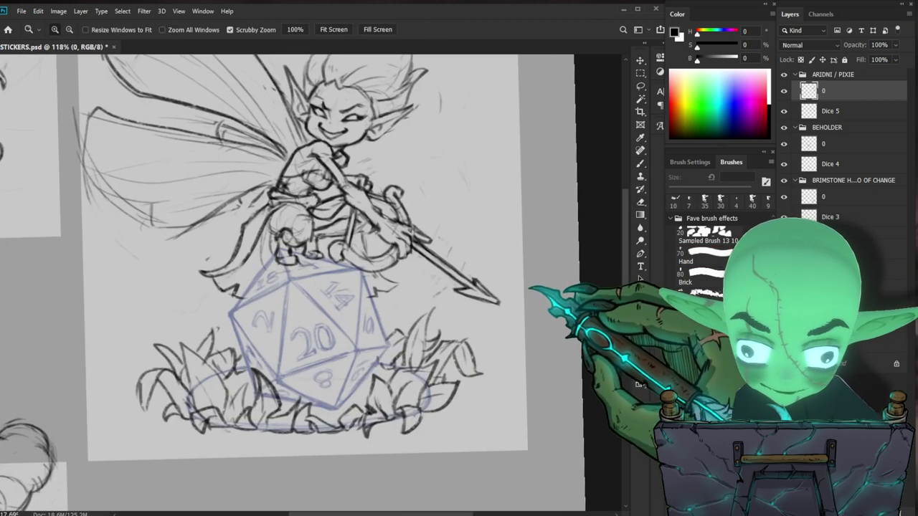
key("e")
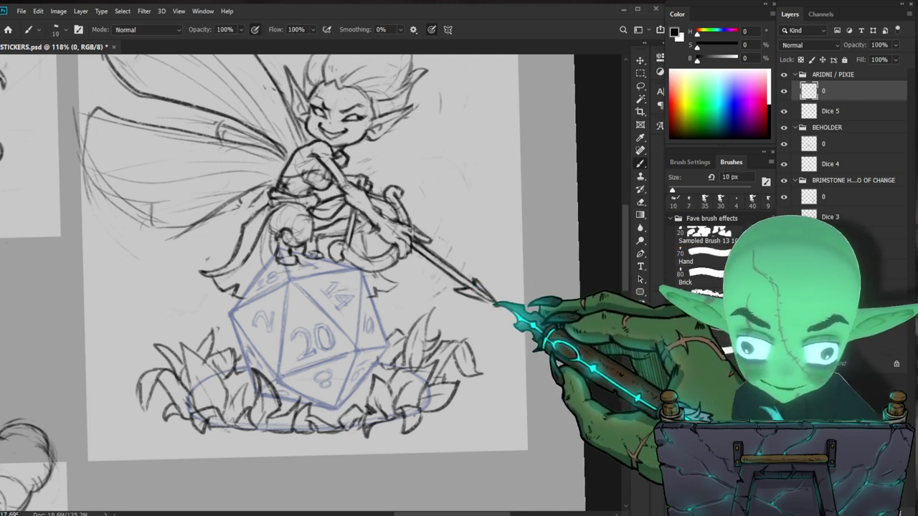
key("b")
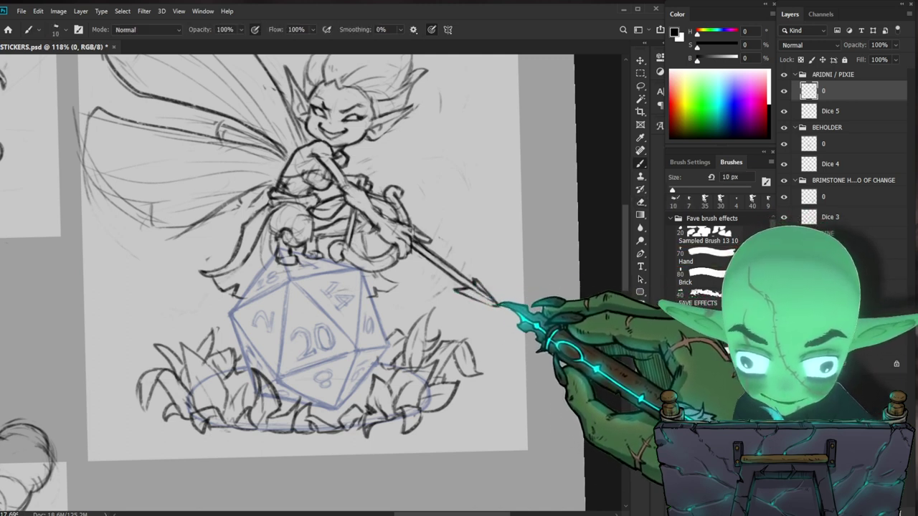
left_click_drag(491, 301, 452, 339)
left_click_drag(550, 355, 507, 366)
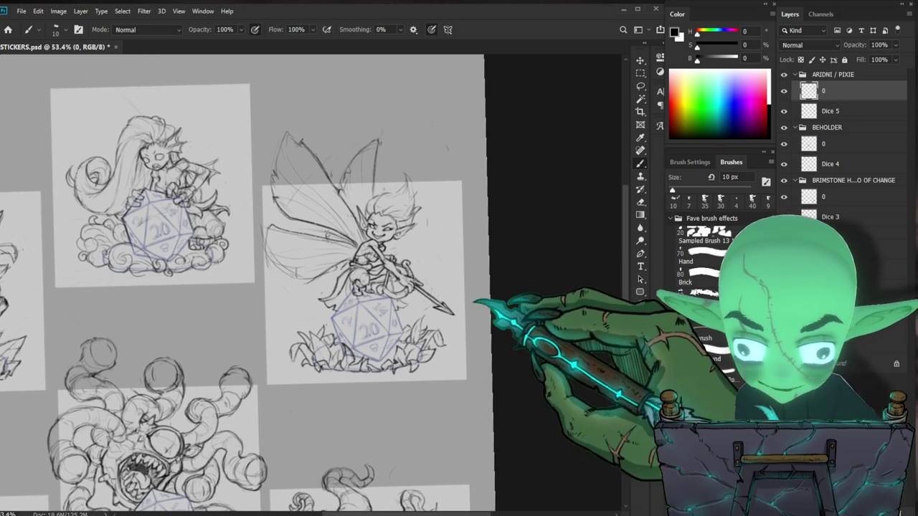
left_click_drag(337, 161, 365, 180)
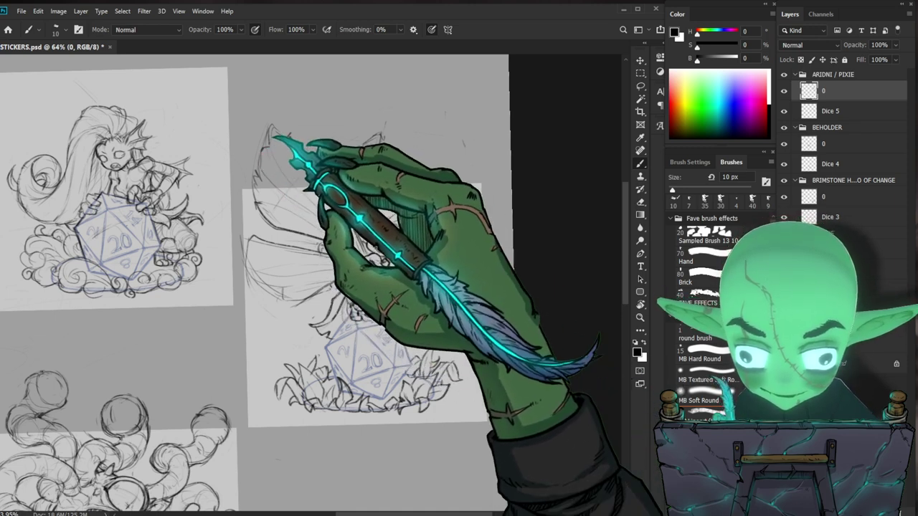
Redraw the outline of the pixie's lower wing with darker strokes and a jagged bottom edge, erasing stray lines
left_click_drag(506, 290, 510, 266)
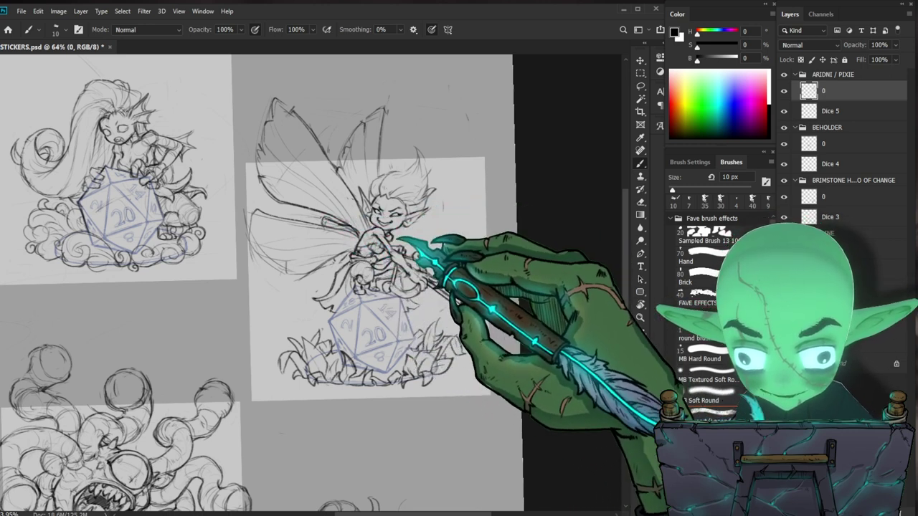
key("e")
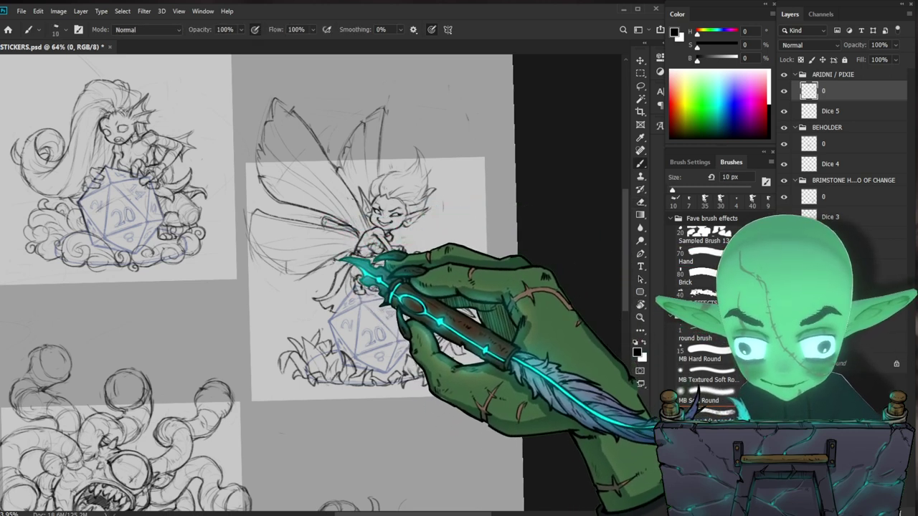
key("b")
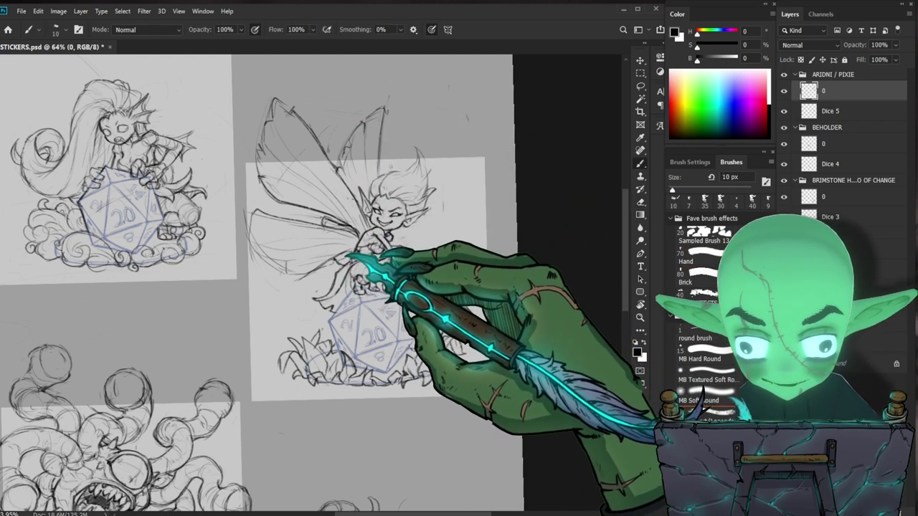
key("e")
key("b")
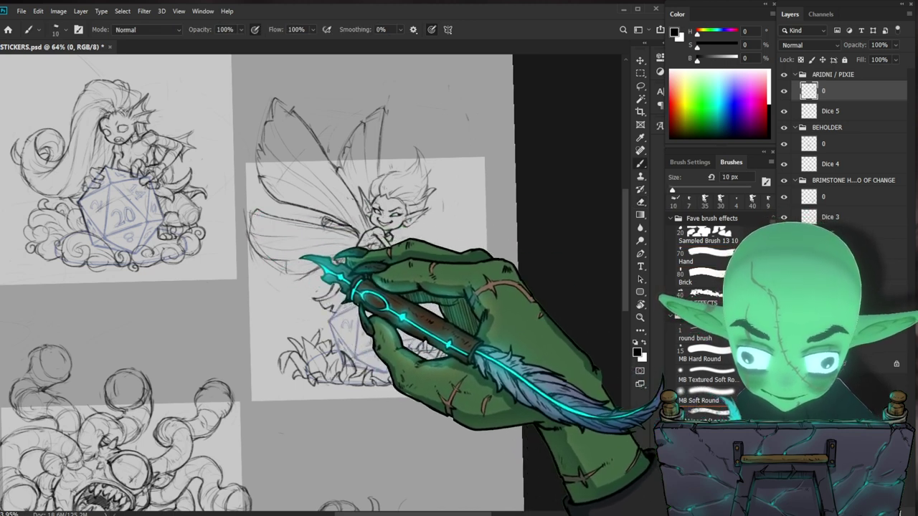
key("e")
key("b")
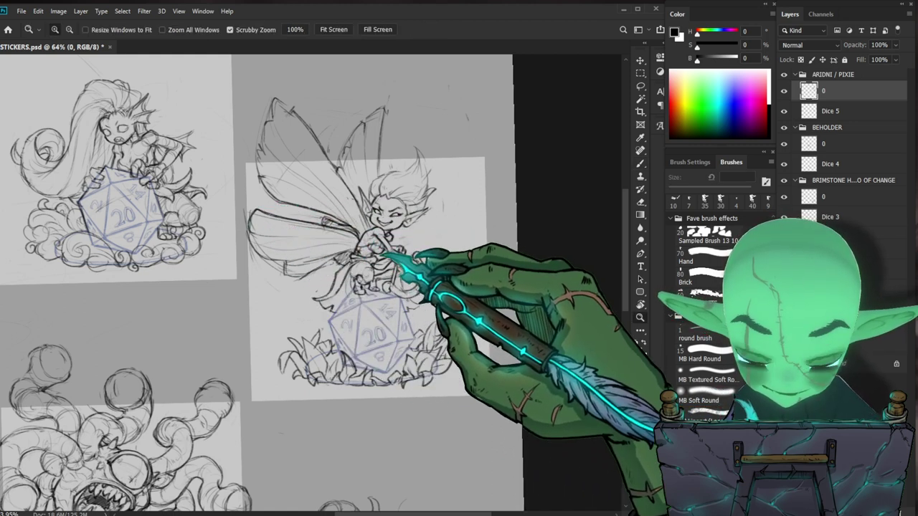
Clean up the swept-back hair strands above the pixie's pointed ear by alternating erasing and sketching
scroll(364, 382, "down", 3)
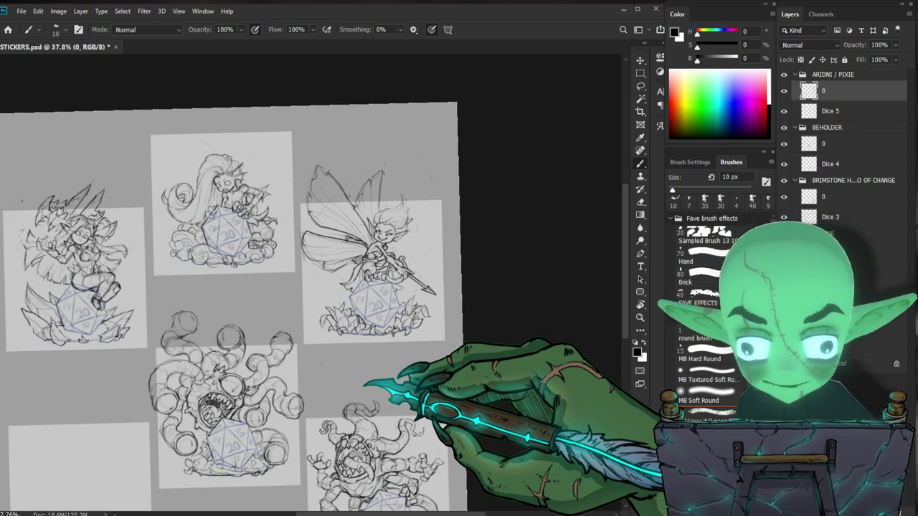
scroll(423, 218, "up", 3)
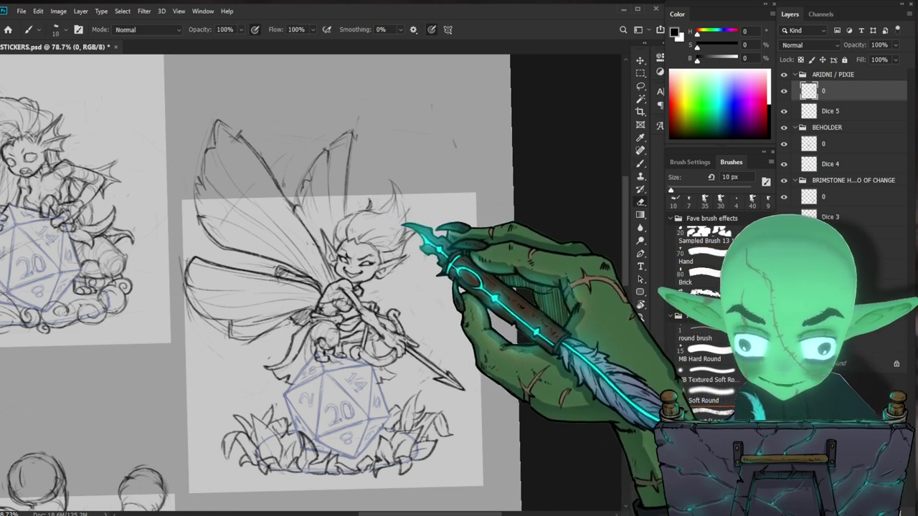
key("e")
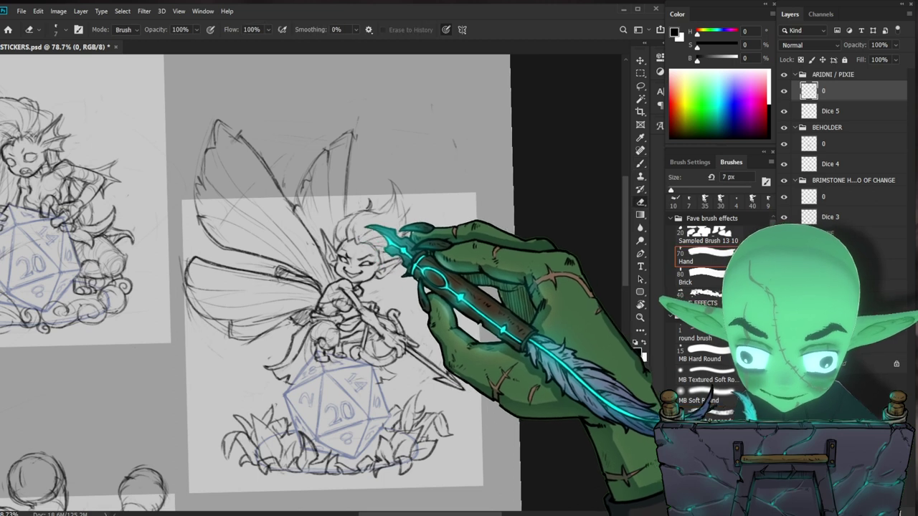
key("b")
key("z")
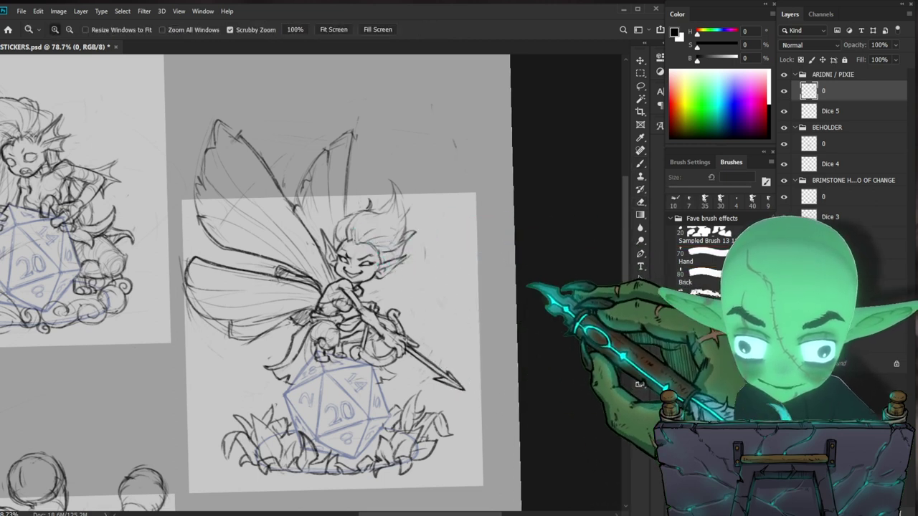
Erase and resketch the small leaves at the base of the foliage clump beside the die's 2 face
left_click_drag(530, 287, 495, 294)
left_click_drag(518, 410, 502, 352)
left_click_drag(402, 342, 441, 344)
key("b")
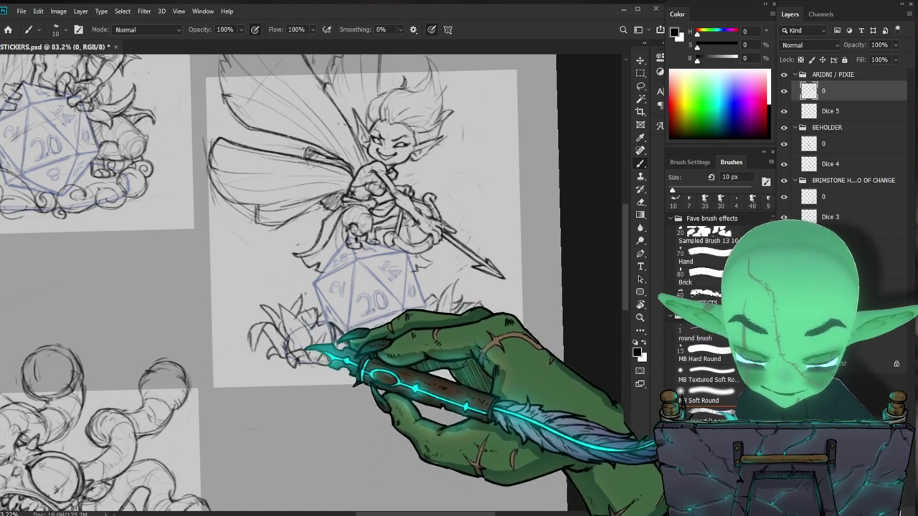
key("e")
left_click_drag(306, 333, 299, 327)
key("b")
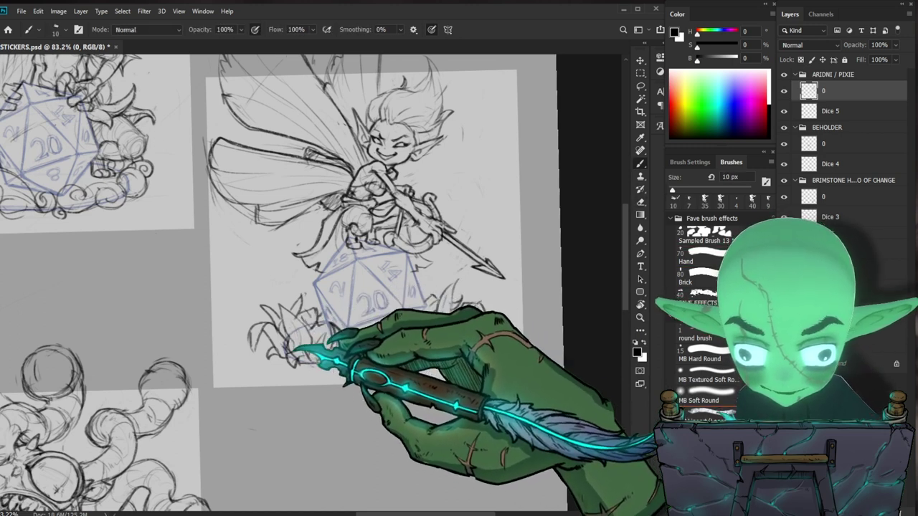
key("e")
key("b")
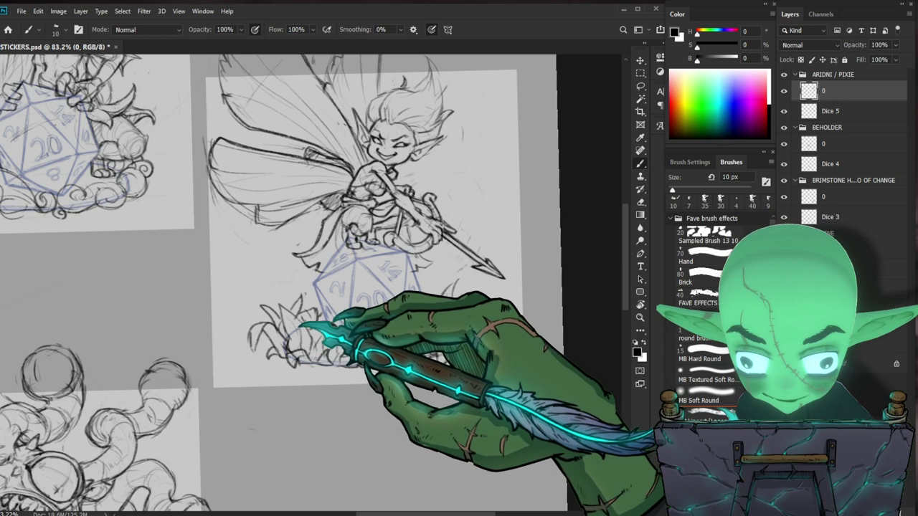
Fill out the upper part of the same foliage clump with sharper, spiky overlapping leaves
key("b")
key("e")
key("b")
key("e")
key("b")
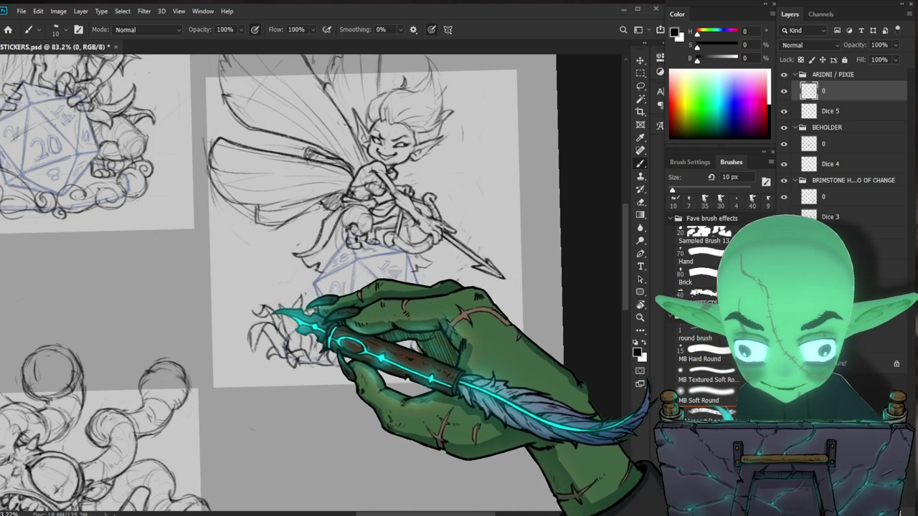
left_click_drag(538, 372, 524, 350)
key("e")
key("b")
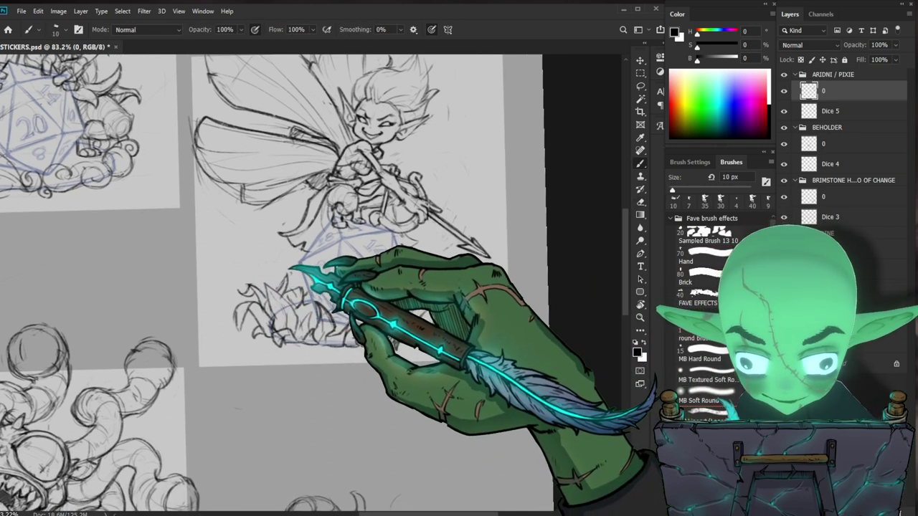
Sketch leaves overlapping the die's lower edge below the 2 face and erase the lines crossing them
left_click_drag(323, 291, 290, 293)
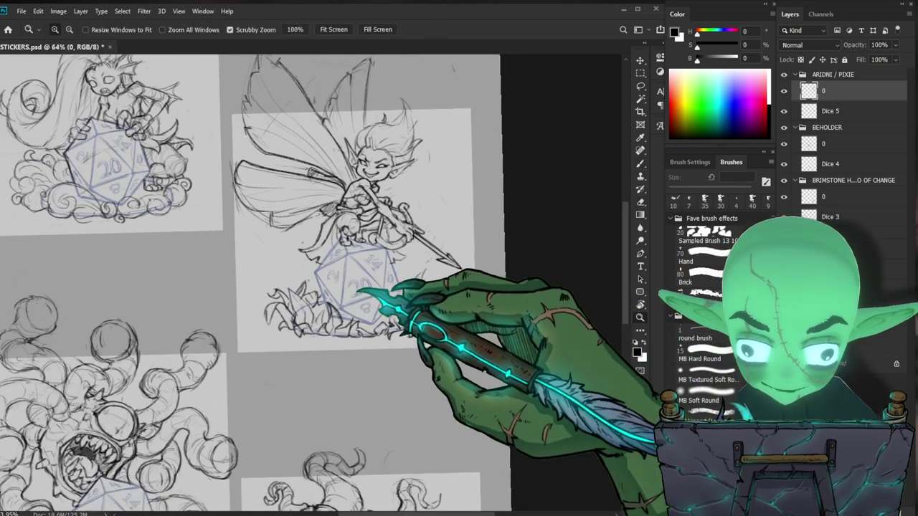
left_click_drag(364, 292, 402, 294)
key("e")
key("b")
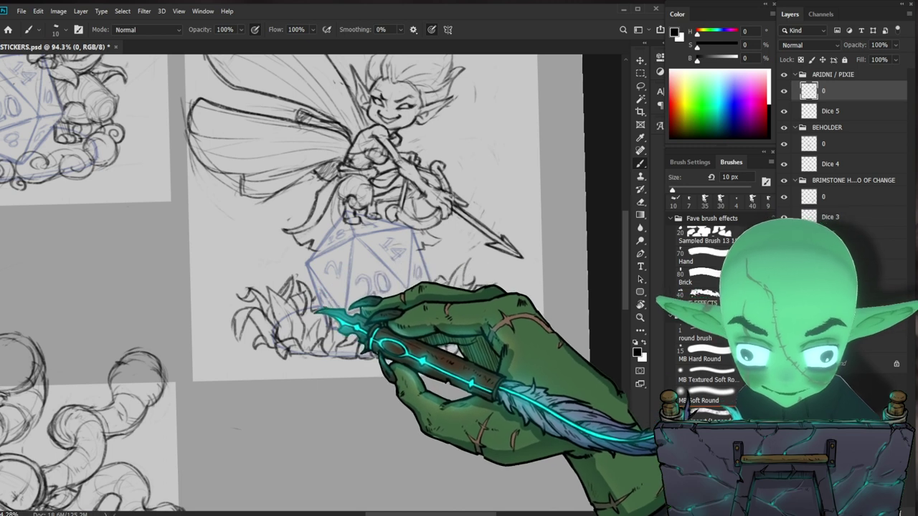
key("e")
key("b")
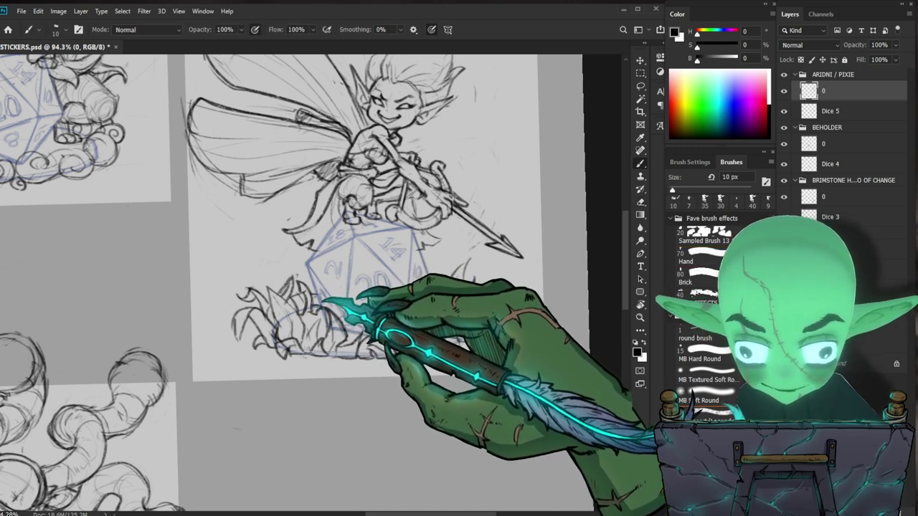
key("e")
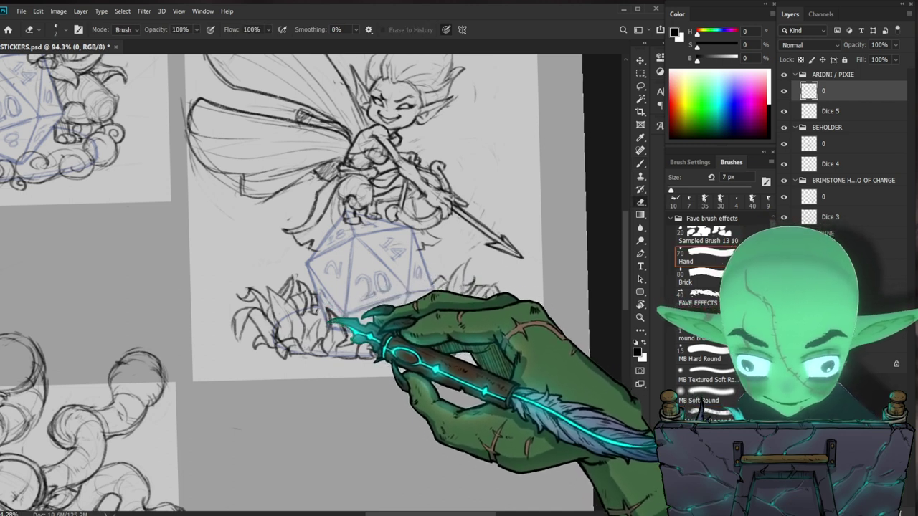
key("b")
left_click_drag(394, 328, 356, 329)
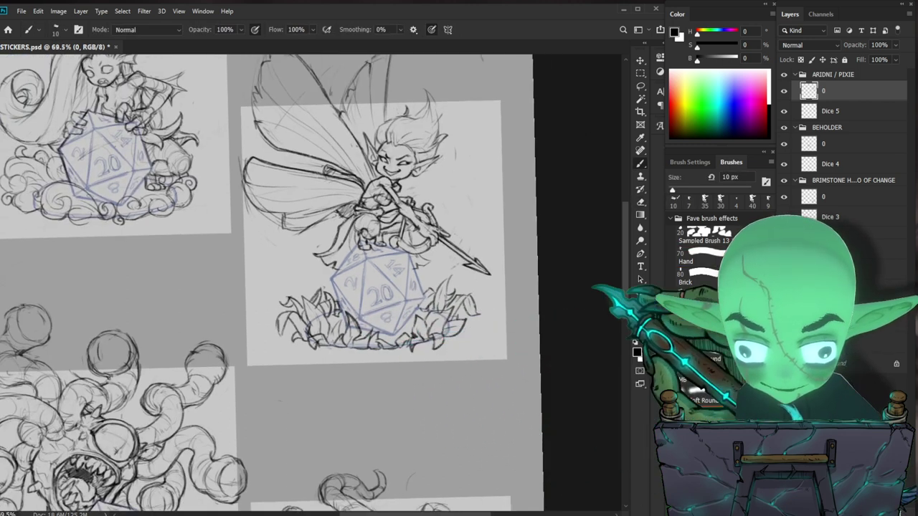
Refine the leaves beneath the spear on the opposite side of the die, erasing overlapping lines
left_click_drag(429, 309, 498, 289)
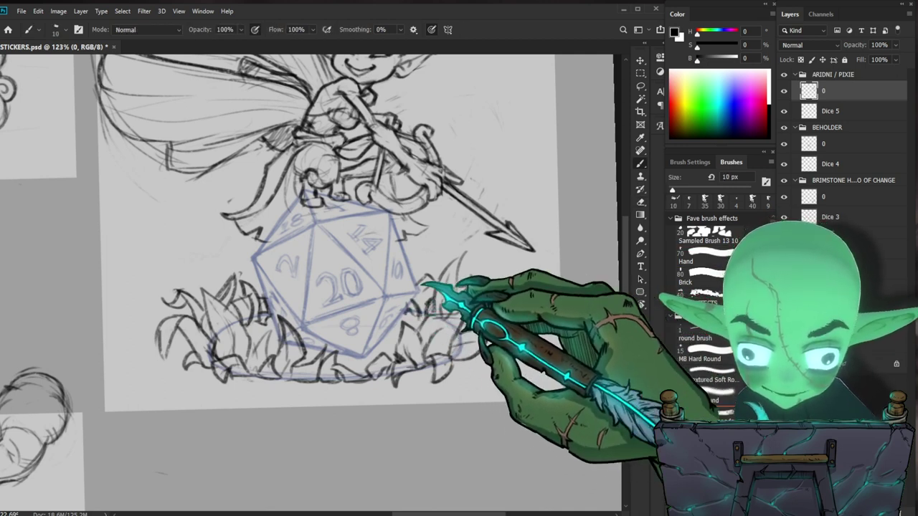
key("e")
key("z")
left_click_drag(450, 312, 402, 313)
mouse_move(466, 387)
left_mouse_down()
mouse_move(484, 392)
mouse_move(476, 382)
left_mouse_up()
left_click_drag(476, 316, 509, 315)
key("b")
key("e")
key("b")
Redraw the tall tuft on top of the pixie's hair as a lock with a curled tip
left_click_drag(442, 309, 396, 310)
mouse_move(479, 371)
left_mouse_down()
mouse_move(532, 369)
mouse_move(516, 375)
left_mouse_up()
mouse_move(509, 456)
left_mouse_down()
mouse_move(466, 405)
mouse_move(473, 394)
left_mouse_up()
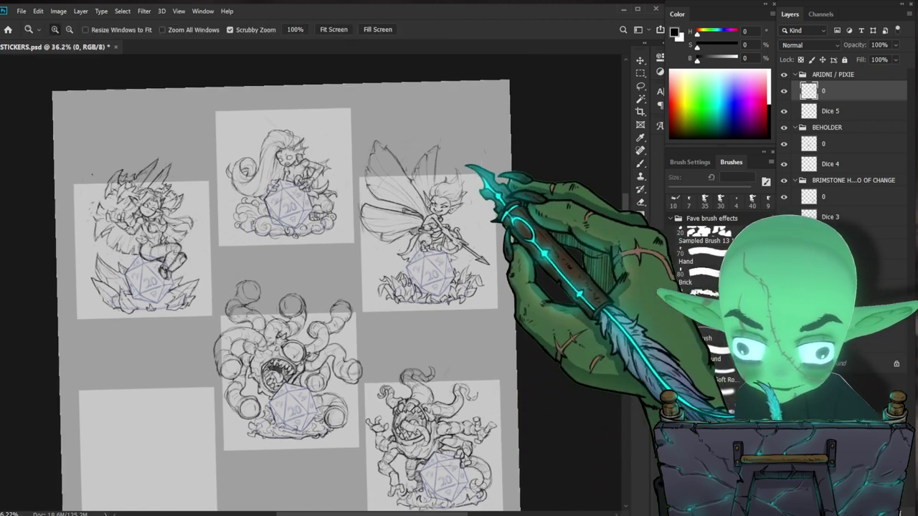
left_click_drag(459, 170, 516, 171)
key("b")
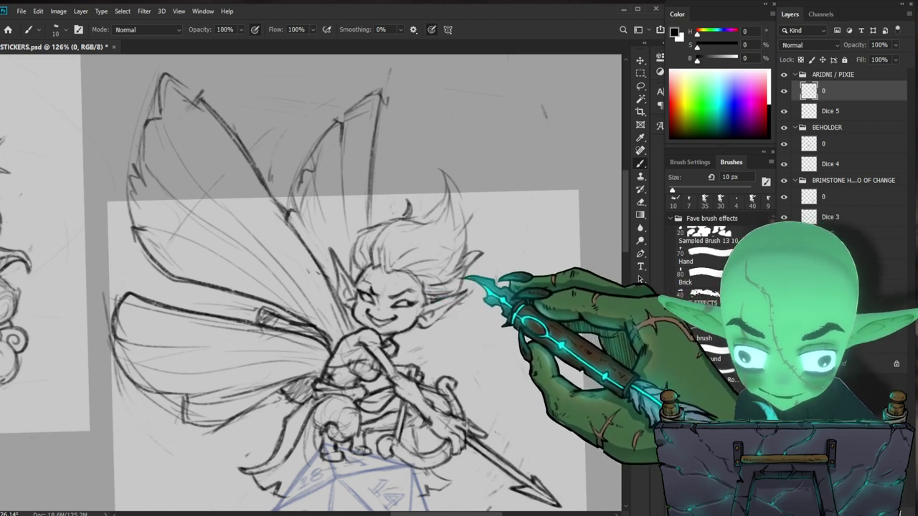
key("e")
key("b")
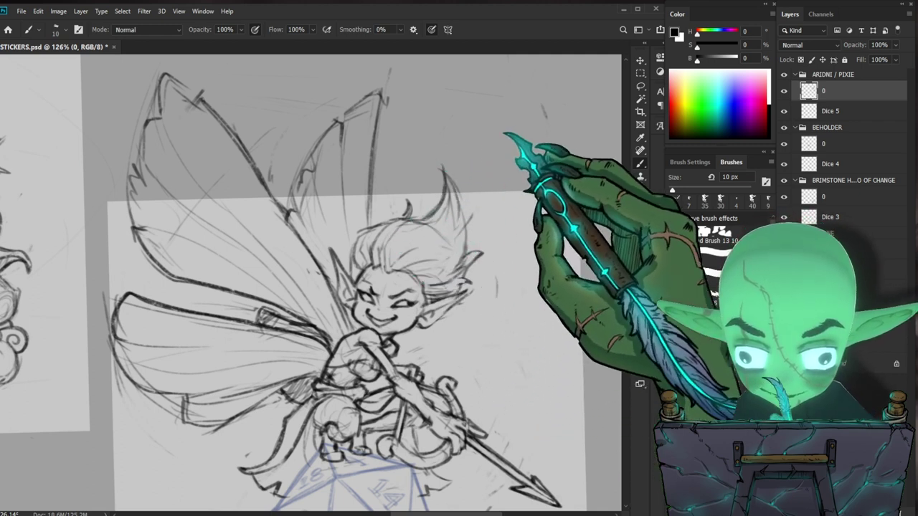
mouse_move(446, 180)
left_mouse_down()
mouse_move(434, 171)
mouse_move(429, 186)
mouse_move(471, 208)
left_mouse_up()
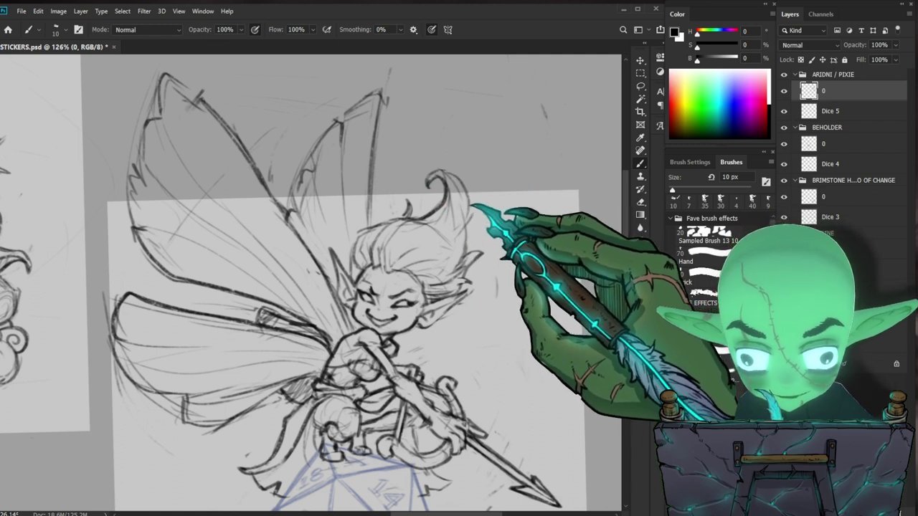
Refine the back contour of the curled hair lock and add flowing strands inside it
key("e")
key("b")
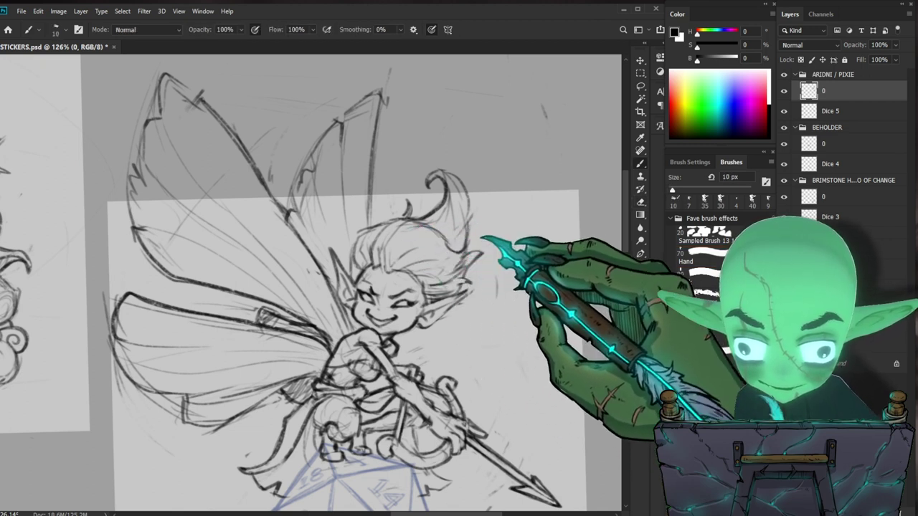
key("e")
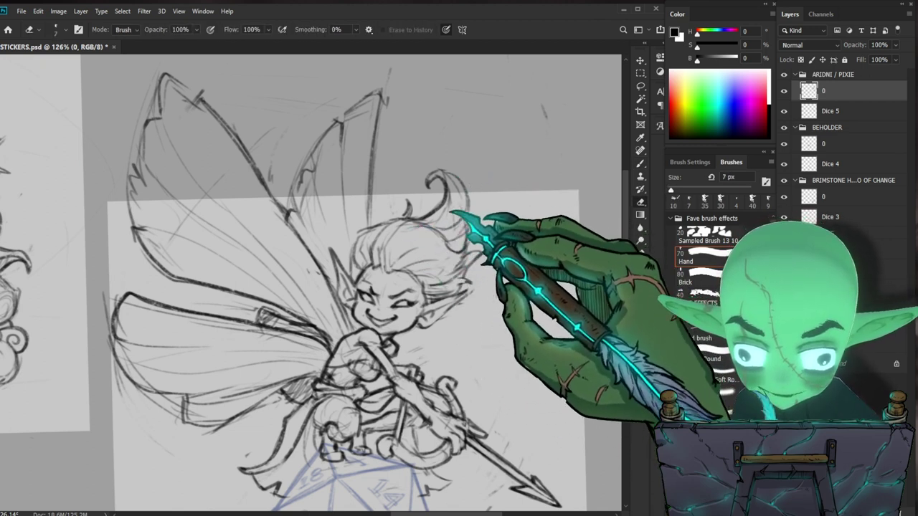
key("b")
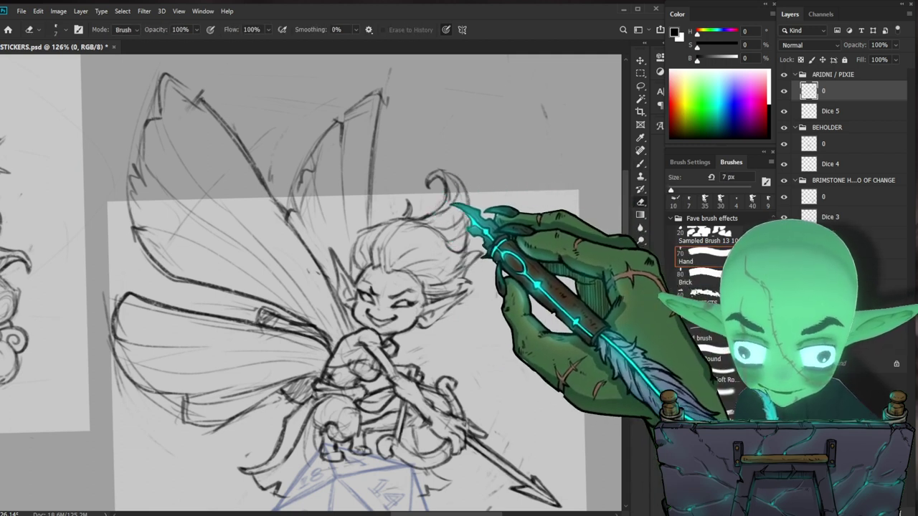
key("b")
key("e")
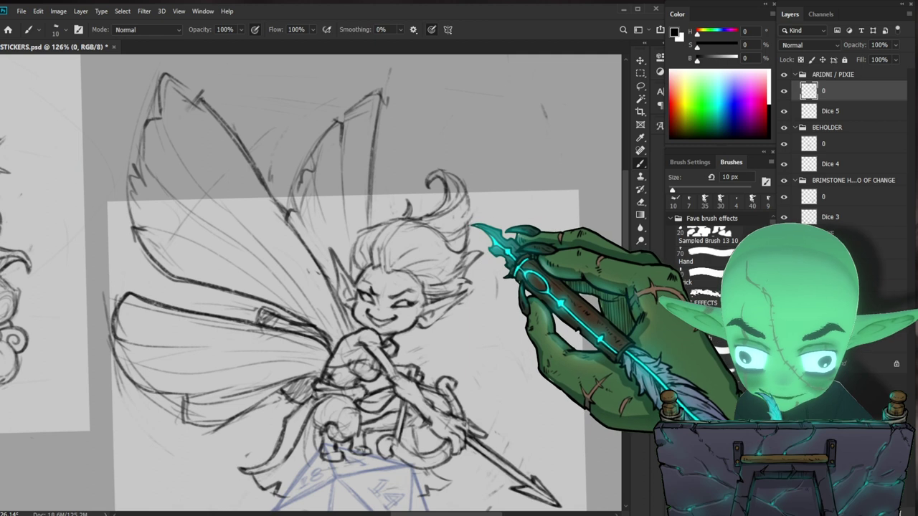
Erase and redraw the pointed hair ends between the curled lock and the pixie's ear
left_click_drag(528, 223, 479, 251)
left_click_drag(511, 205, 584, 200)
key("e")
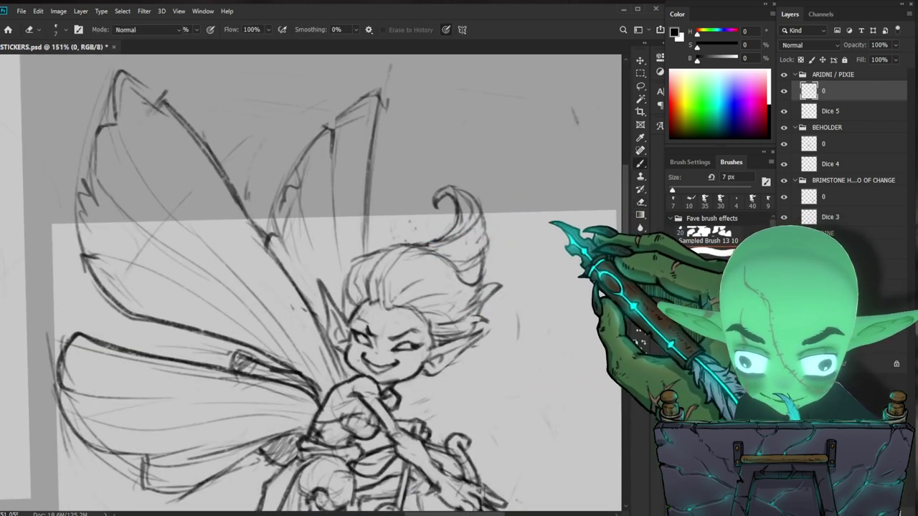
key("e")
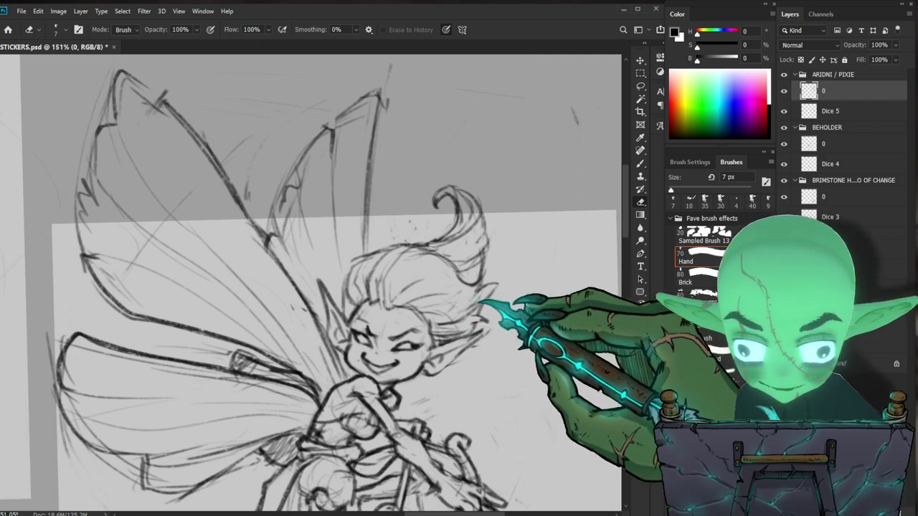
key("b")
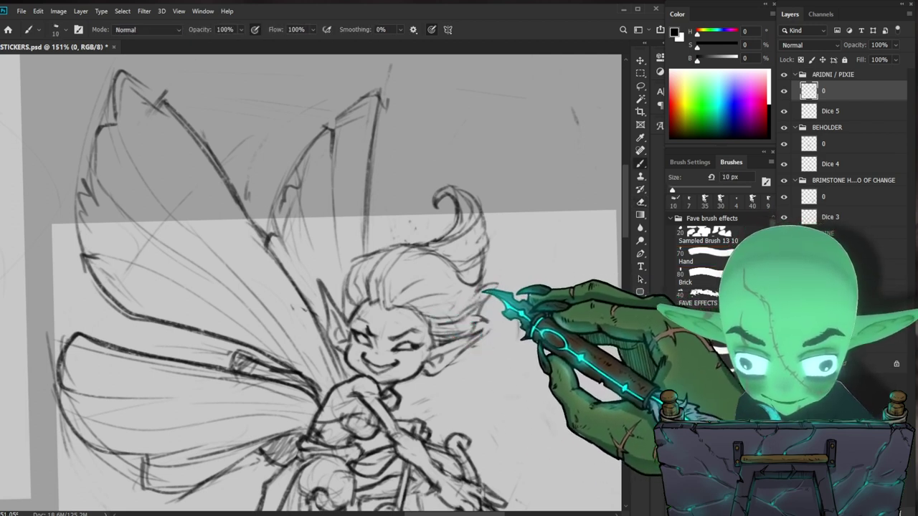
key("e")
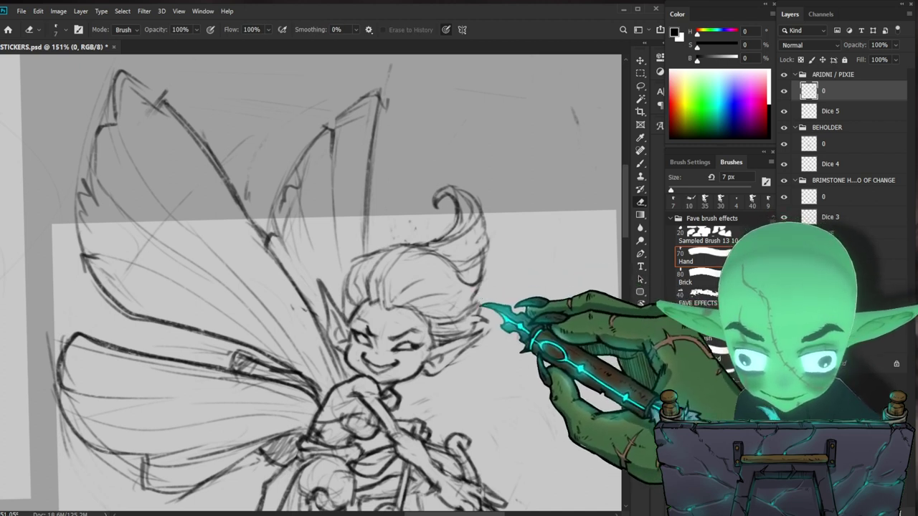
key("b")
Tidy the strand ends along the back of the pixie's hair above the ear with brush and eraser
key("ctrl+space")
left_click_drag(508, 284, 456, 367)
key("ctrl+space")
left_click_drag(508, 273, 545, 272)
key("e")
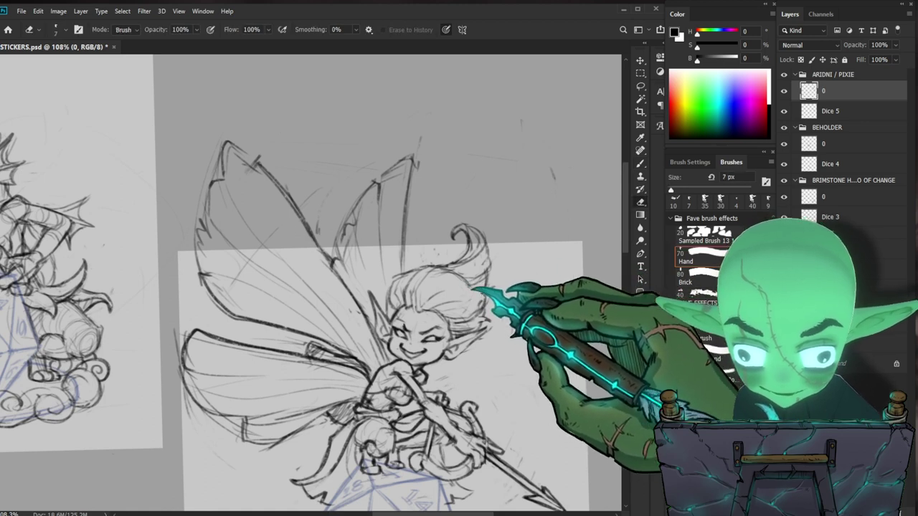
key("b")
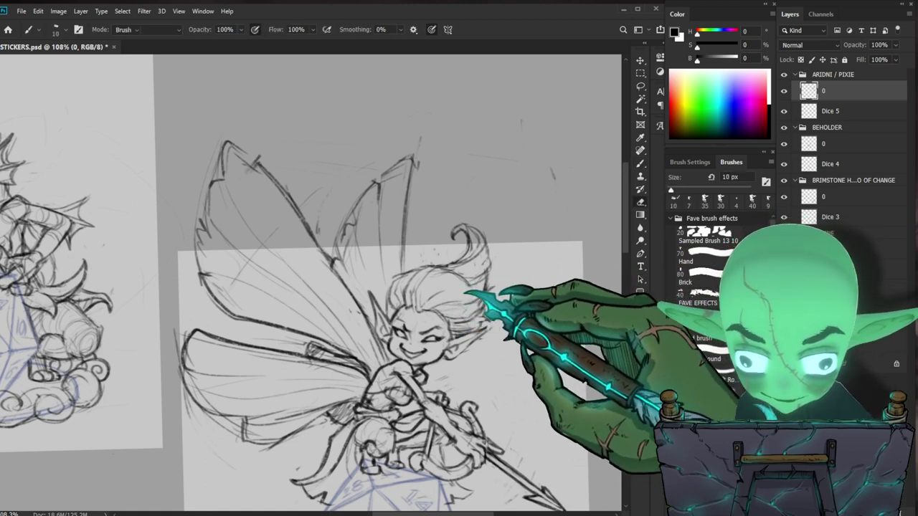
key("e")
key("b")
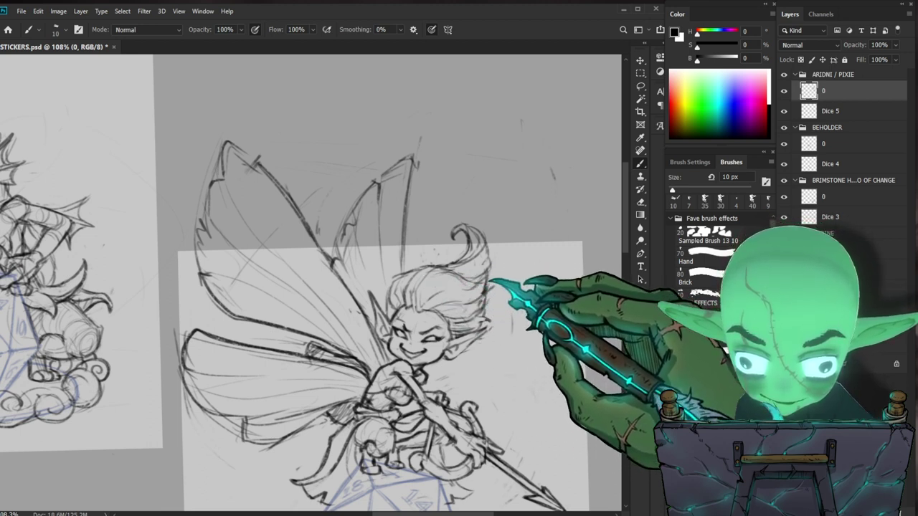
left_click_drag(539, 352, 512, 297)
key("e")
left_click_drag(456, 223, 446, 215)
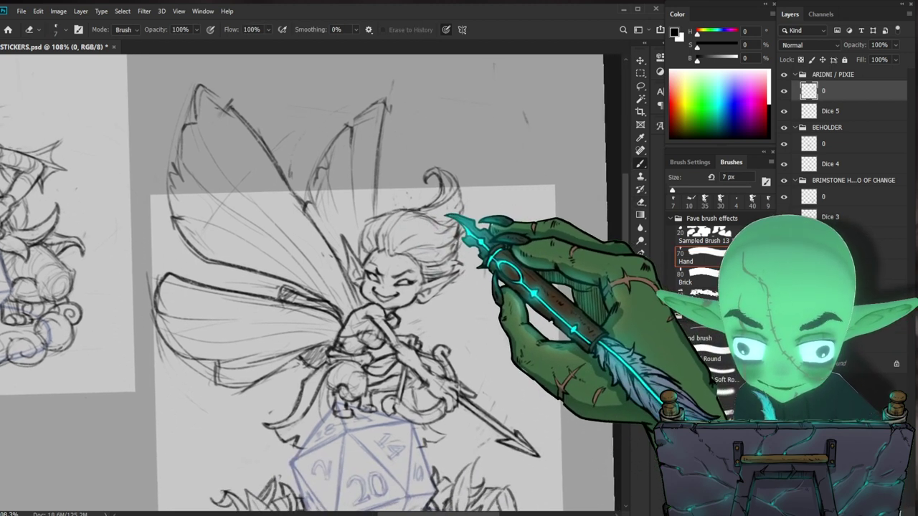
Try a long curled lock hanging down below the pixie's ear
key("z")
left_click_drag(494, 249, 448, 454)
left_click_drag(455, 230, 515, 212)
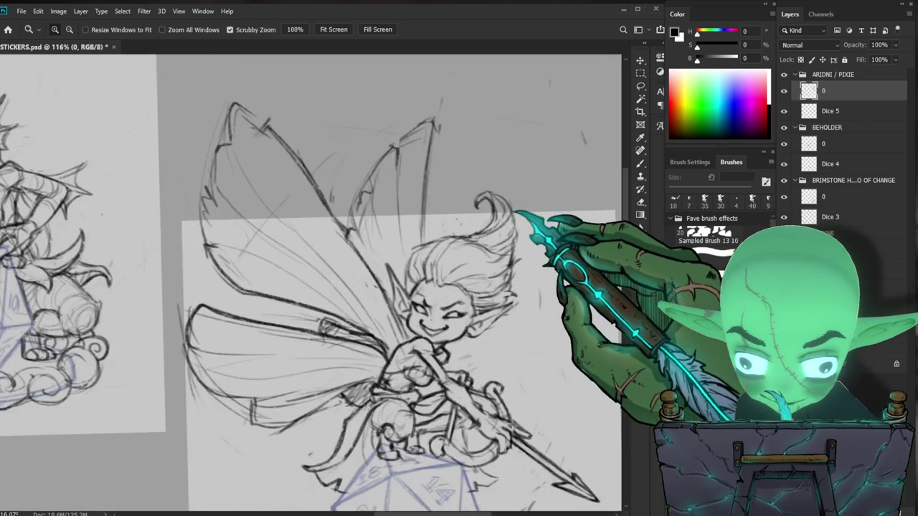
key("b")
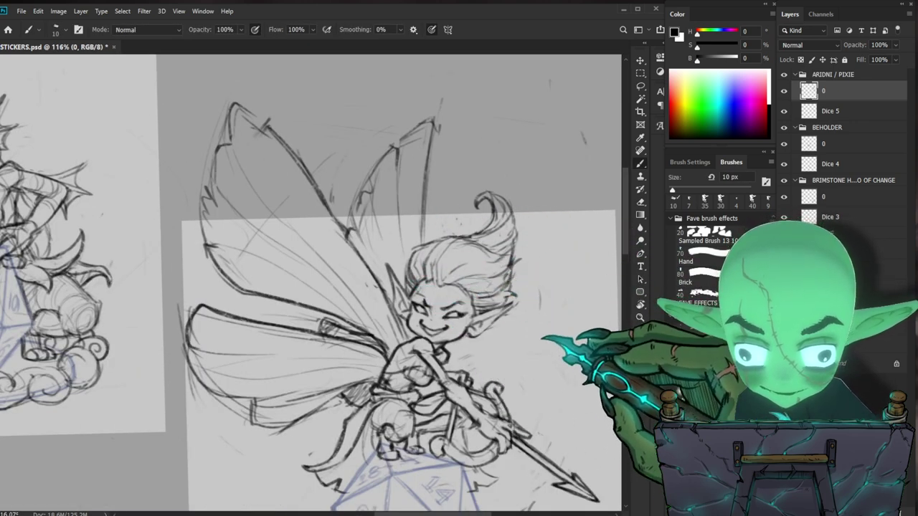
left_click_drag(529, 359, 494, 306)
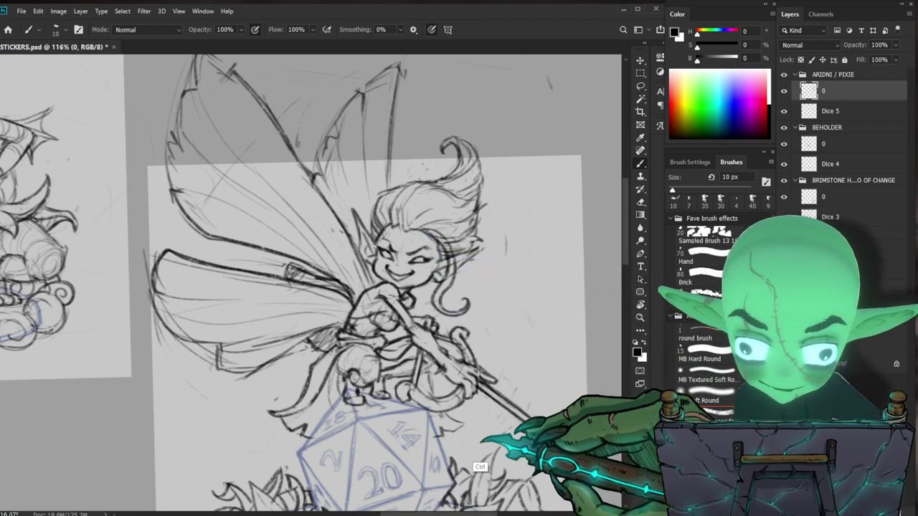
Refine the pixie's forearm and the fingers gripping the spear shaft, erasing overlapping lines
scroll(558, 314, "down", 3)
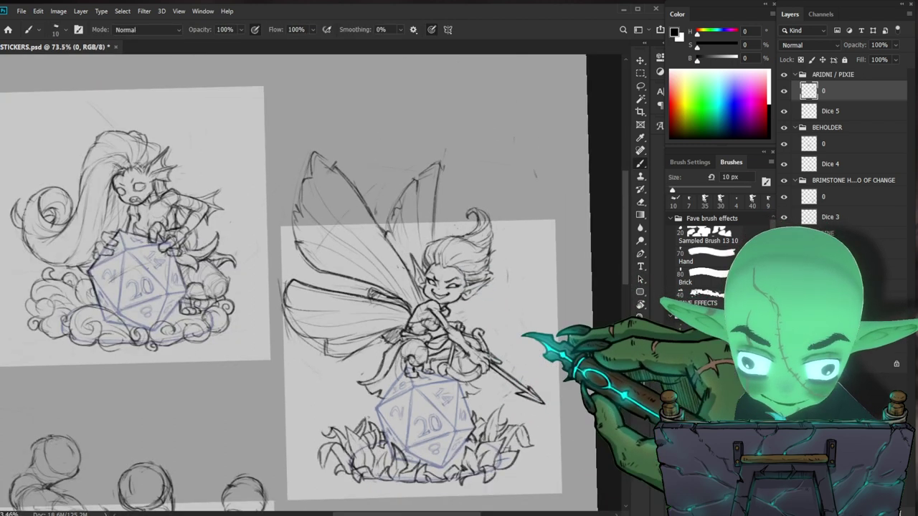
left_click_drag(502, 420, 500, 383)
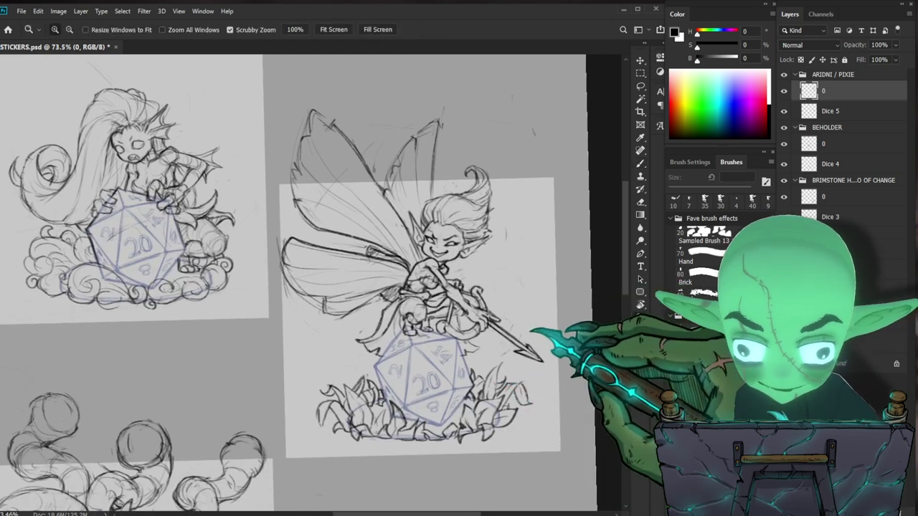
left_click_drag(530, 331, 507, 339)
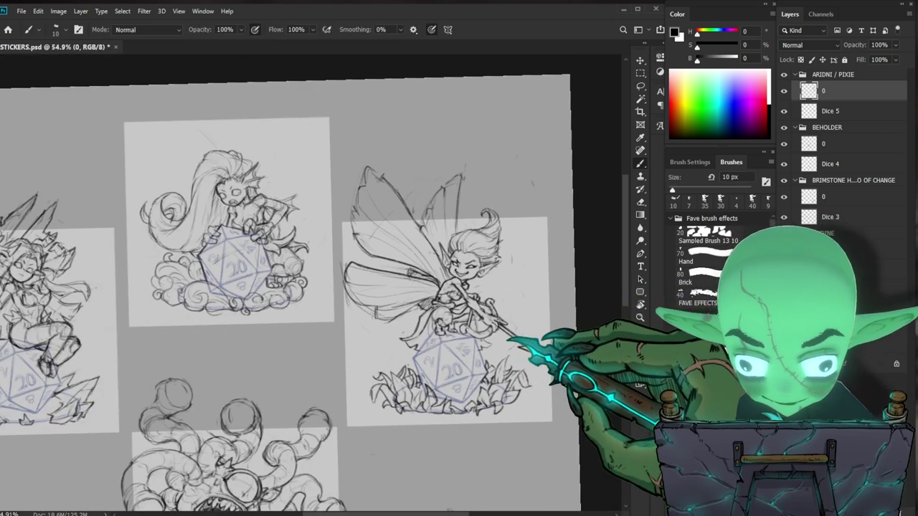
scroll(502, 337, "up", 3)
scroll(430, 272, "up", 3)
key("b")
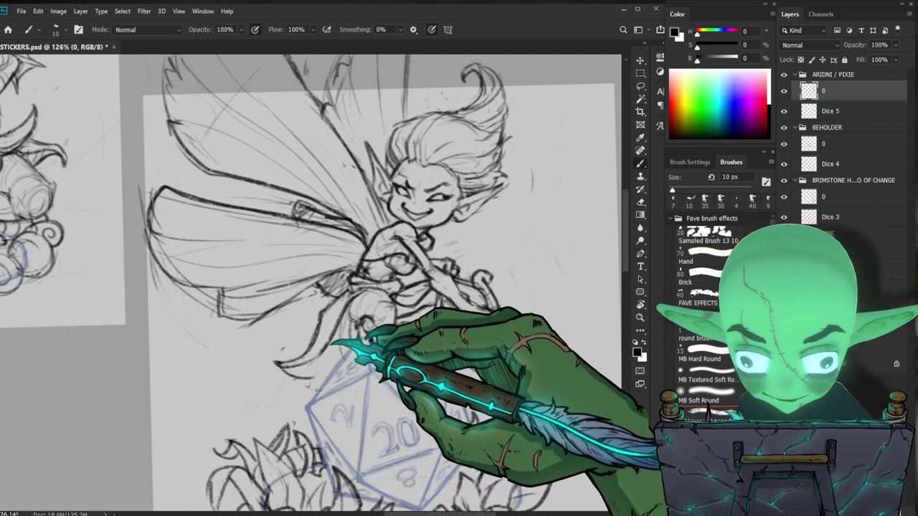
key("e")
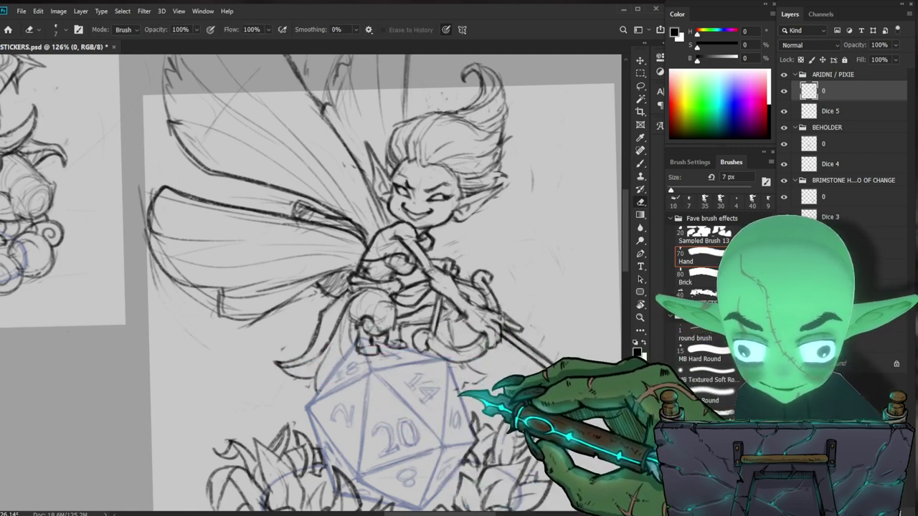
key("b")
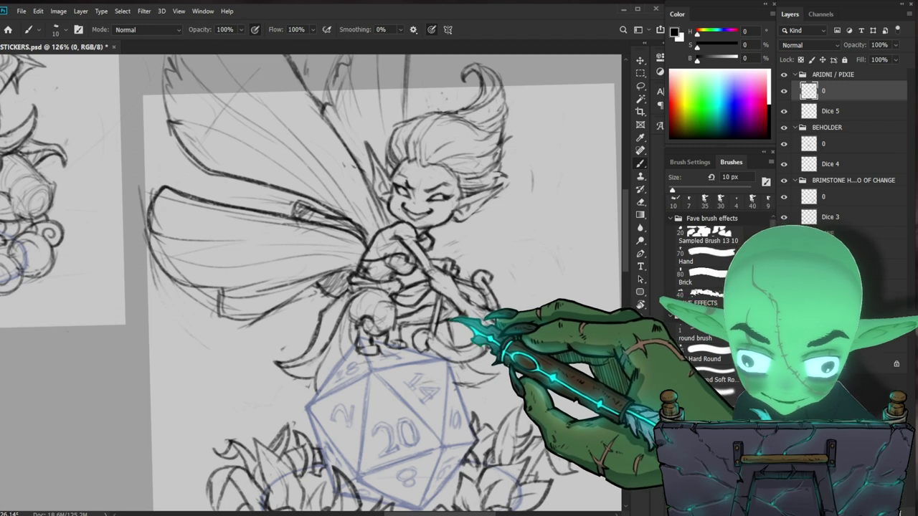
key("e")
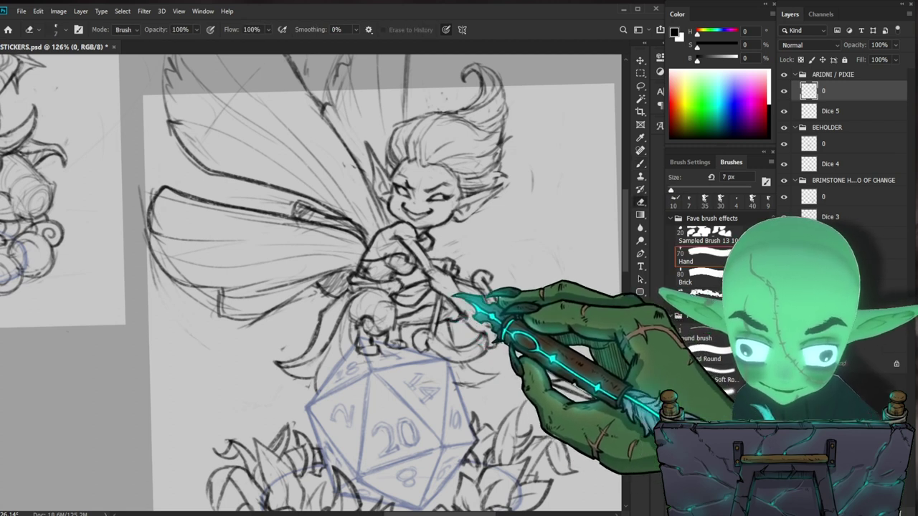
key("b")
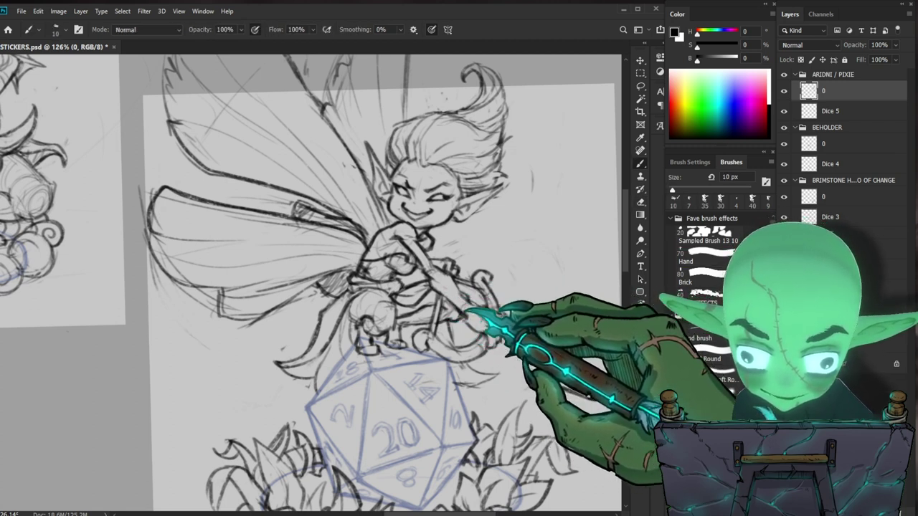
key("e")
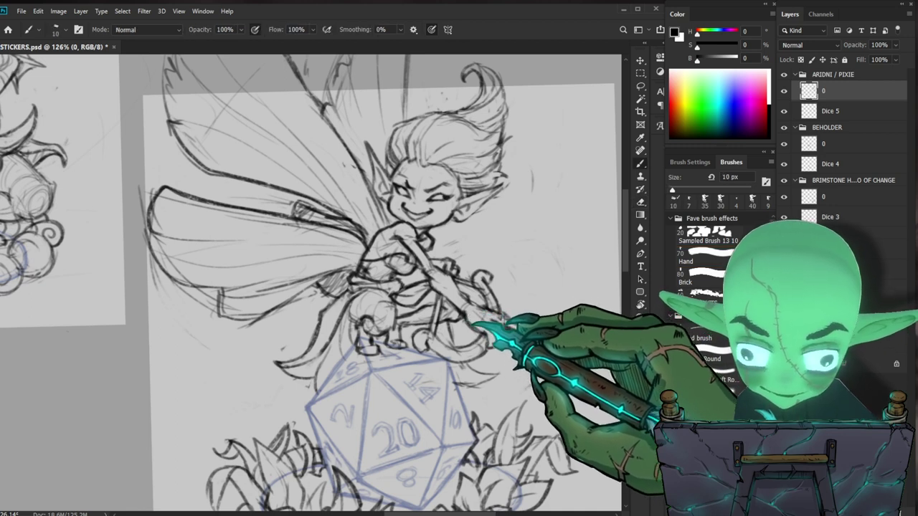
key("b")
Refine the curled lower end of the bow beside the pixie's foot on top of the die
mouse_move(505, 329)
left_mouse_down()
mouse_move(487, 357)
mouse_move(462, 368)
left_mouse_up()
left_click_drag(564, 469, 521, 374)
scroll(454, 241, "up", 5)
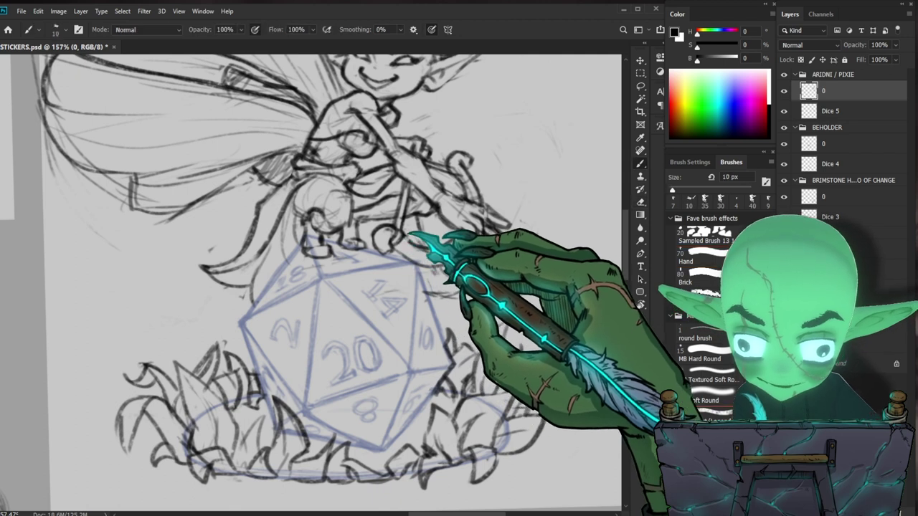
key("e")
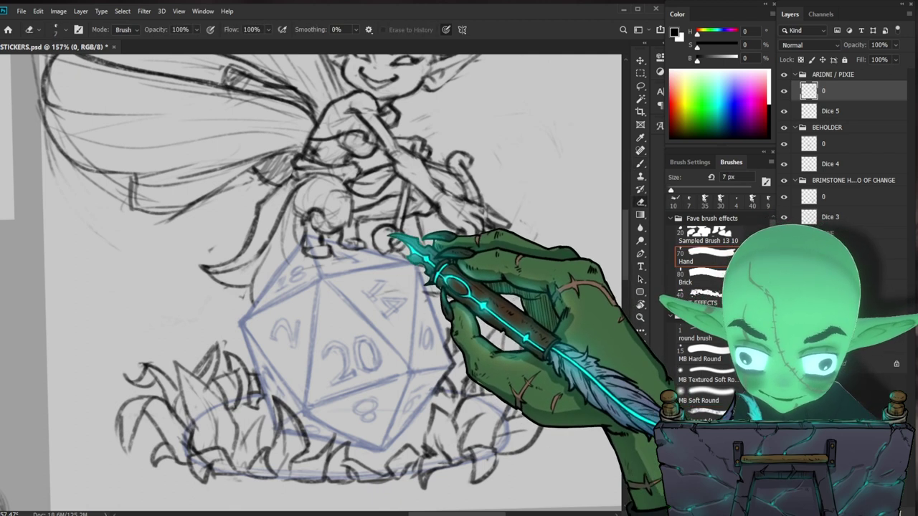
key("b")
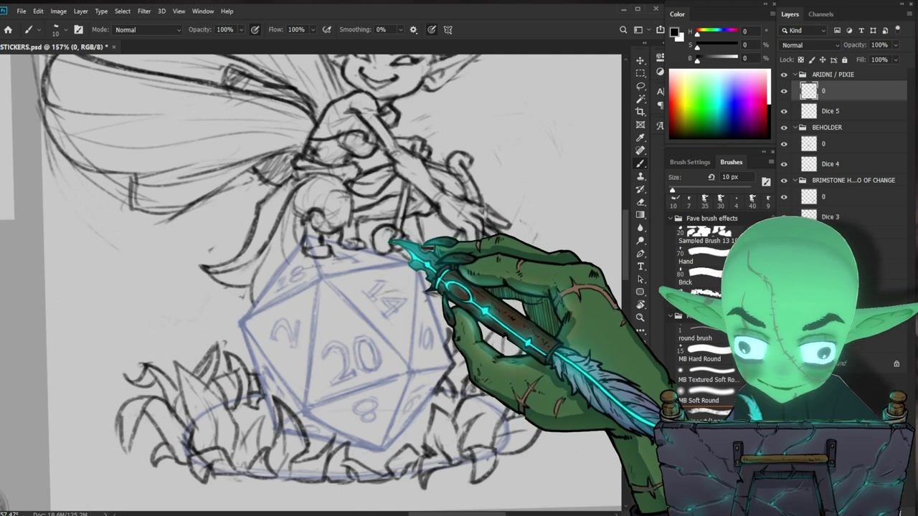
Refine the bow's outer curve and upper curled tip beside the pixie's hand
left_click_drag(572, 219, 522, 280)
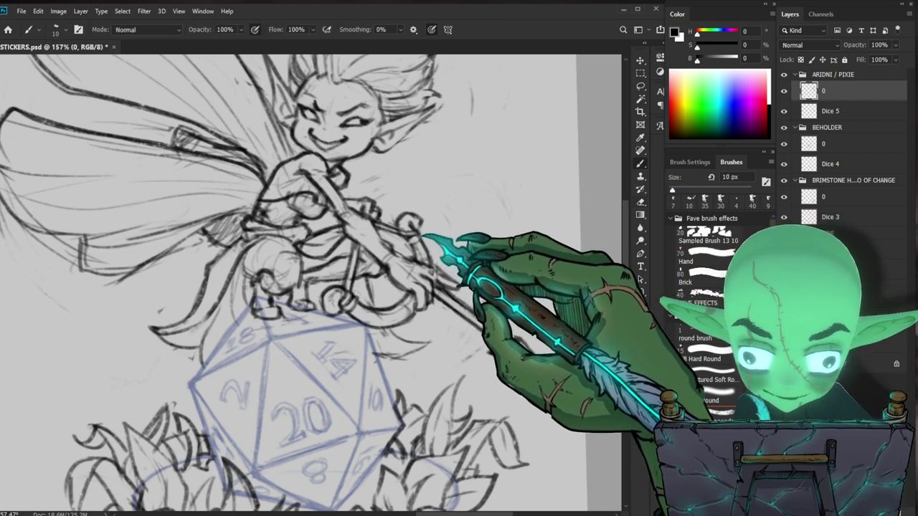
left_click_drag(451, 251, 420, 294)
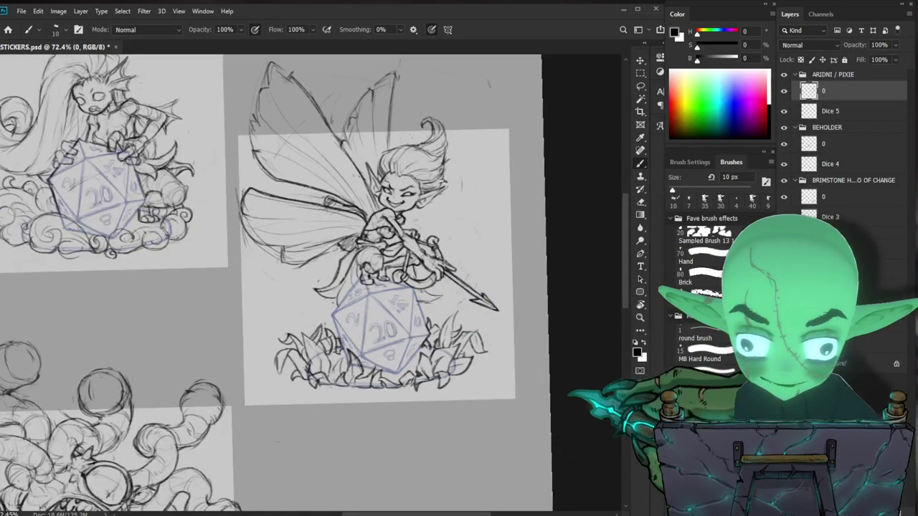
left_click_drag(567, 389, 562, 377)
left_click_drag(451, 235, 496, 237)
key("e")
key("b")
left_click_drag(443, 228, 403, 303)
Clean up the fingertips and the start of the spear shaft in front of the pixie's hand
mouse_move(494, 439)
left_mouse_down()
mouse_move(560, 370)
mouse_move(552, 378)
left_mouse_up()
mouse_move(510, 170)
left_mouse_down()
mouse_move(566, 188)
mouse_move(505, 211)
left_mouse_up()
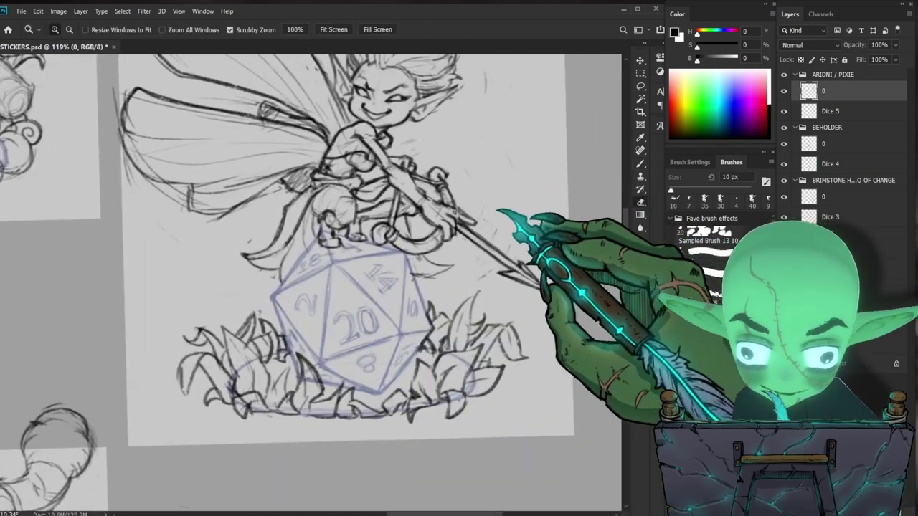
key("e")
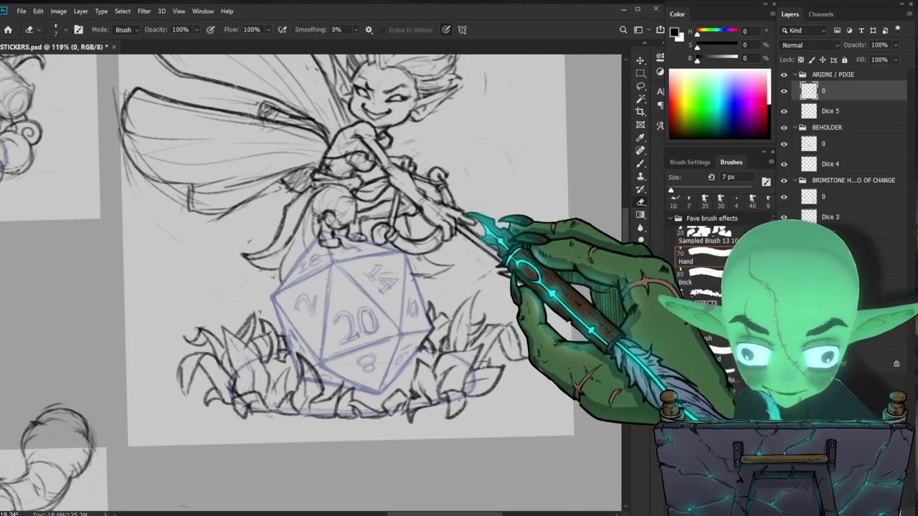
key("b")
mouse_move(479, 220)
left_mouse_down()
mouse_move(455, 213)
mouse_move(466, 249)
left_mouse_up()
key("e")
key("b")
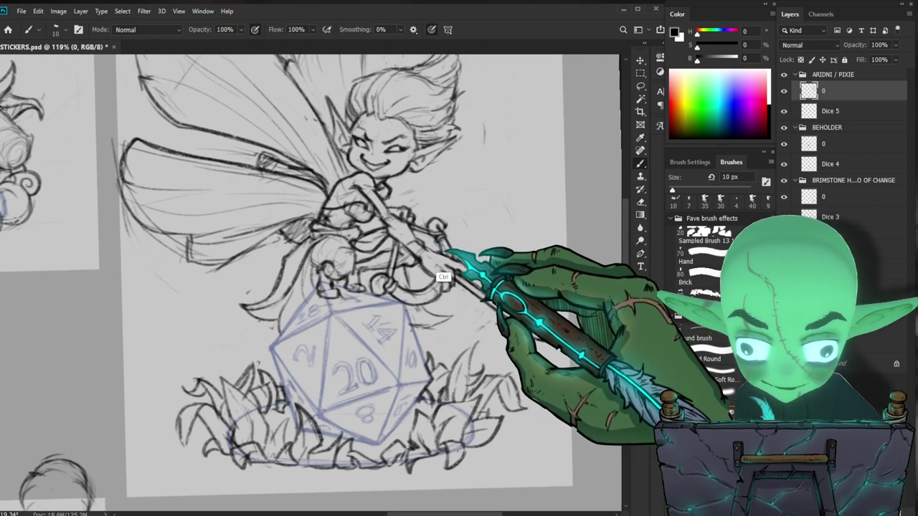
Redraw the wrist and back of the pixie's front hand, erasing stray lines along the forearm
key("b")
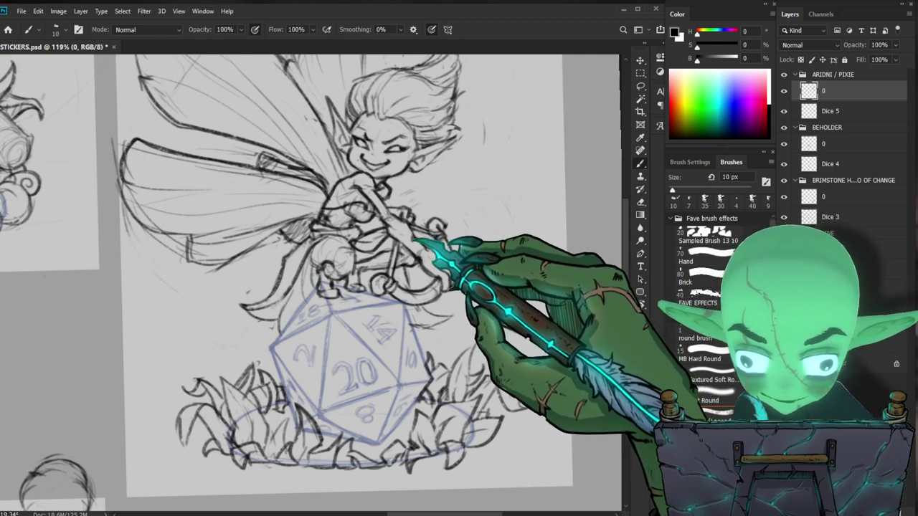
key("e")
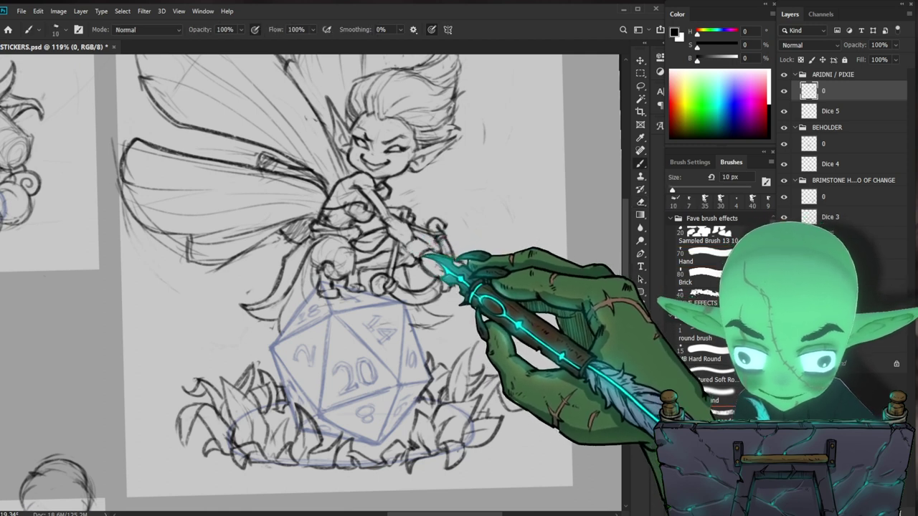
key("e")
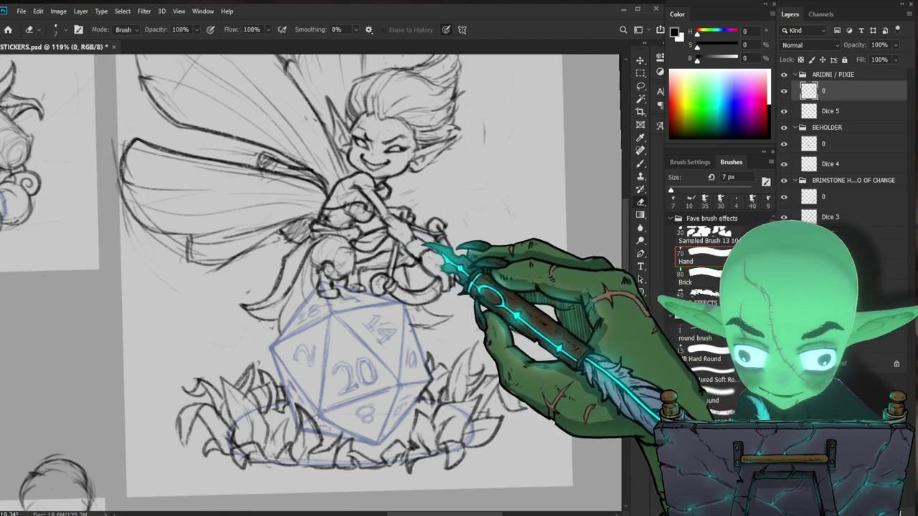
key("b")
key("e")
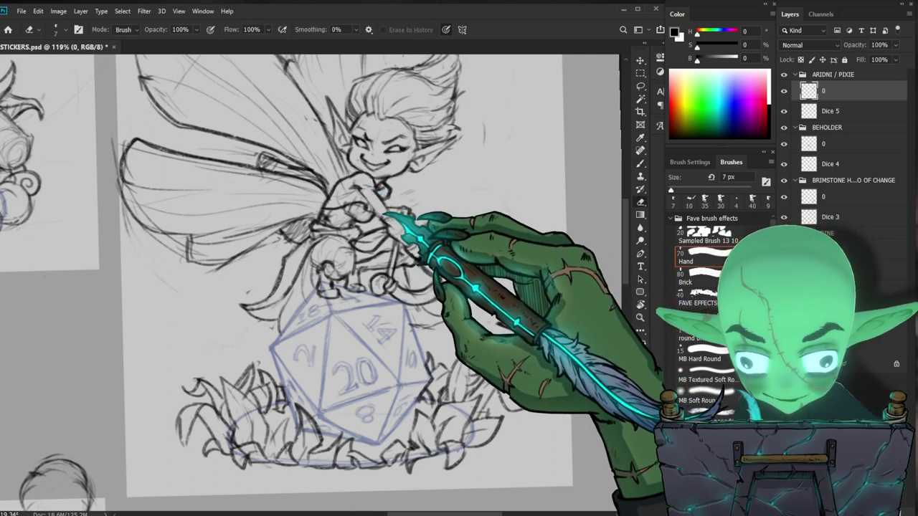
Refine the pixie's cheek and jaw line between the far ear and the chin with brush and eraser
key("ctrl+space")
left_click_drag(441, 260, 467, 319)
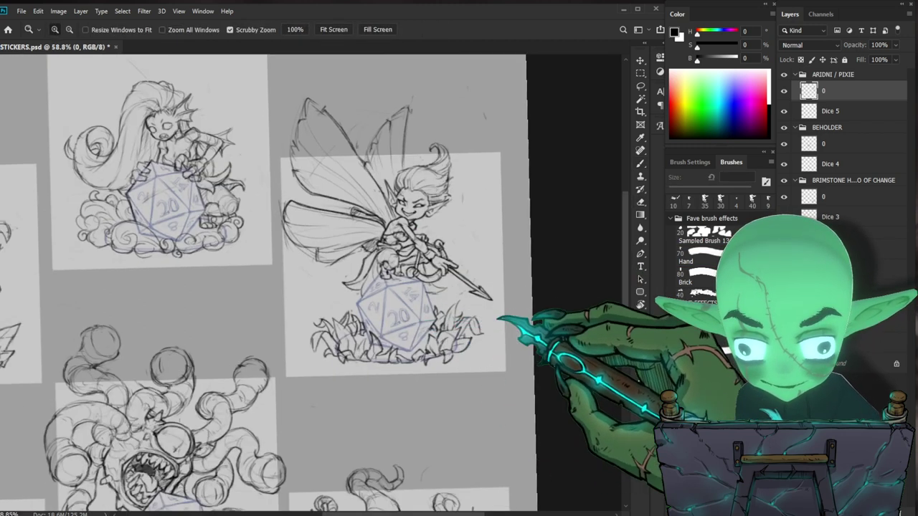
mouse_move(527, 340)
left_mouse_down()
mouse_move(516, 334)
mouse_move(521, 323)
left_mouse_up()
left_click_drag(447, 227, 497, 221)
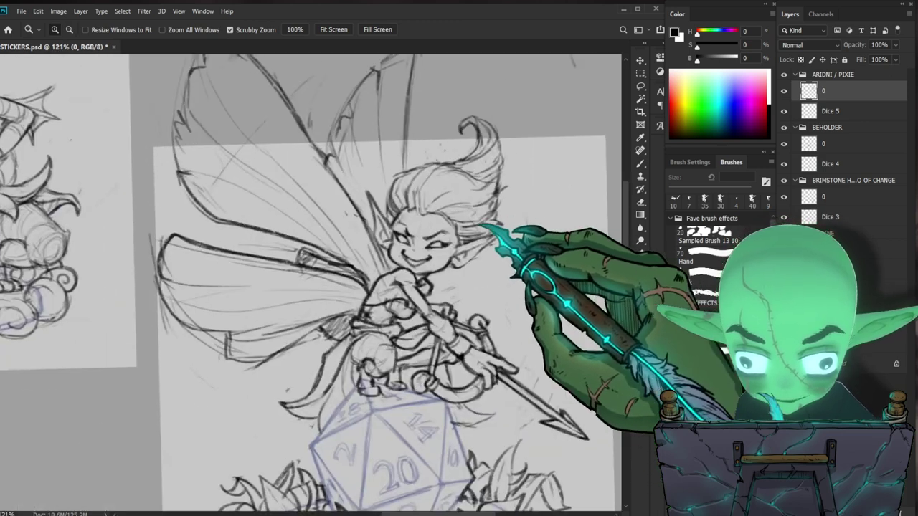
key("e")
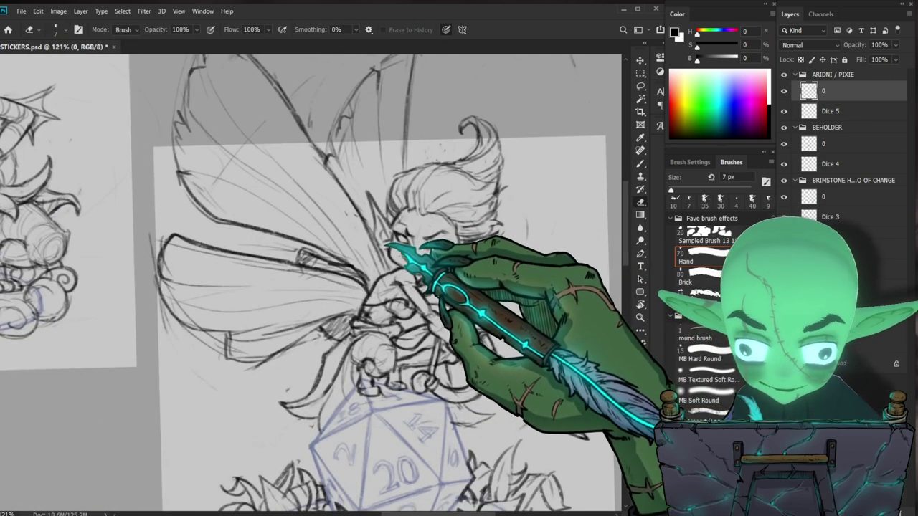
key("b")
key("e")
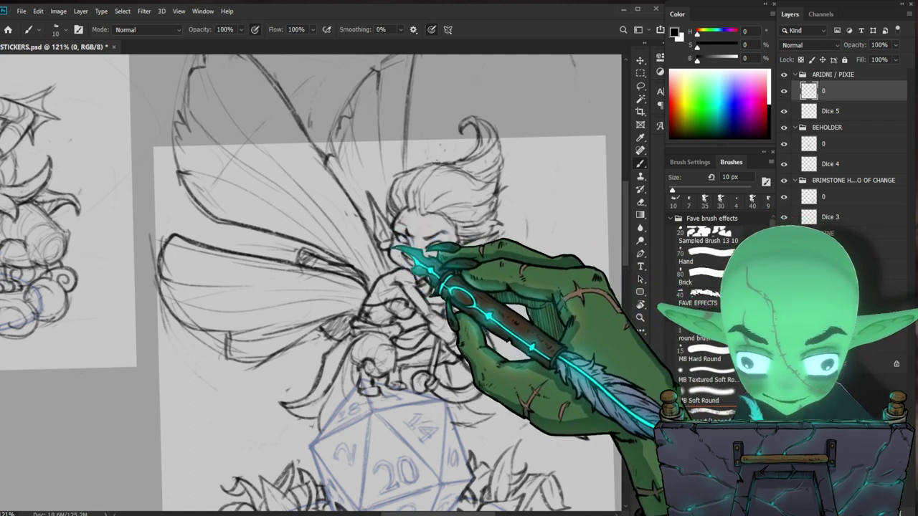
key("e")
key("b")
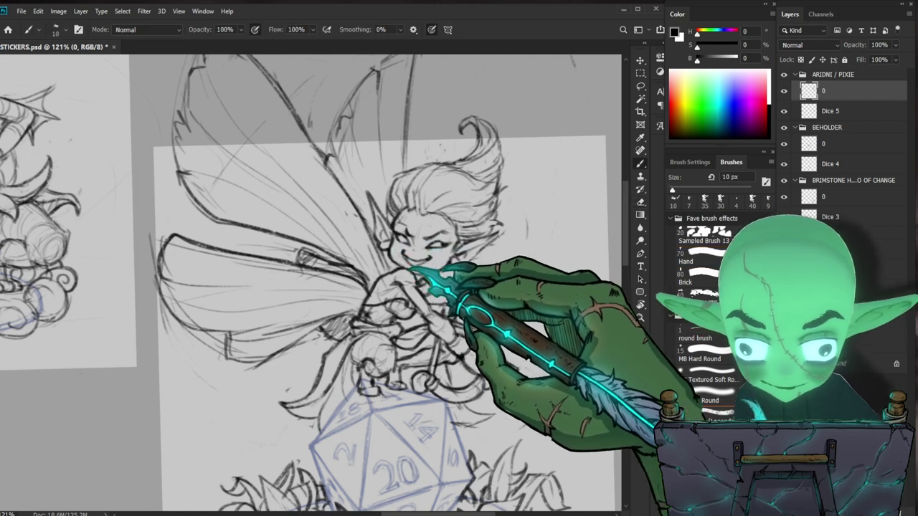
Examine the pixie sketch close up and against the other stickers on the sheet
key("z")
left_click_drag(501, 310, 481, 385)
left_click_drag(549, 334, 495, 365)
left_click_drag(479, 121, 533, 133)
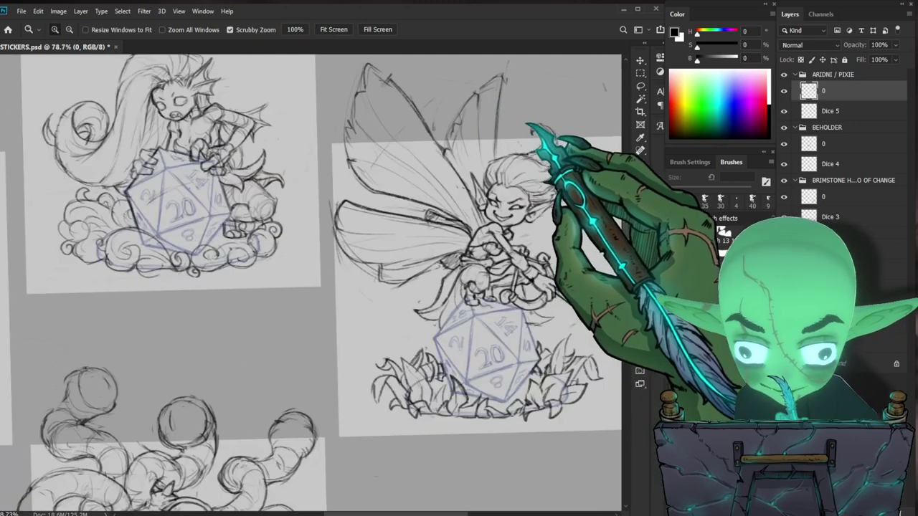
left_click_drag(534, 188, 484, 223)
key("b")
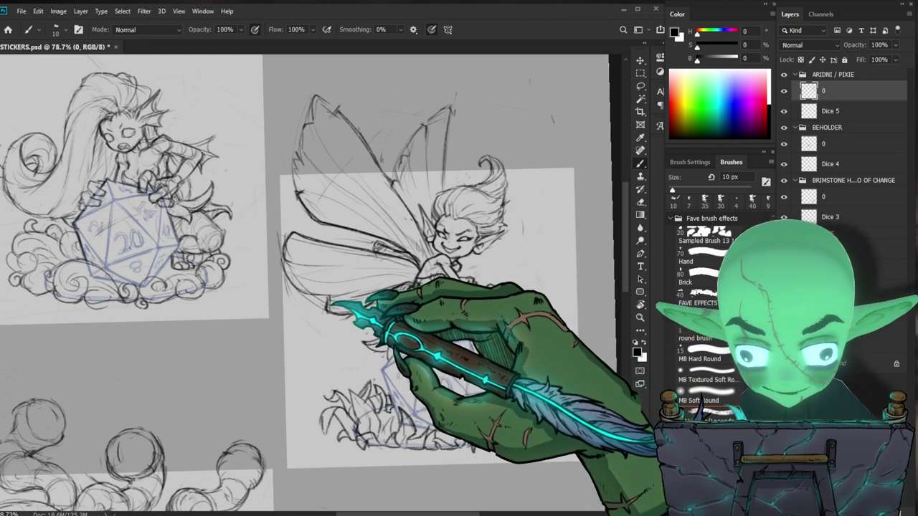
left_click_drag(435, 304, 403, 333)
left_click_drag(582, 459, 533, 384)
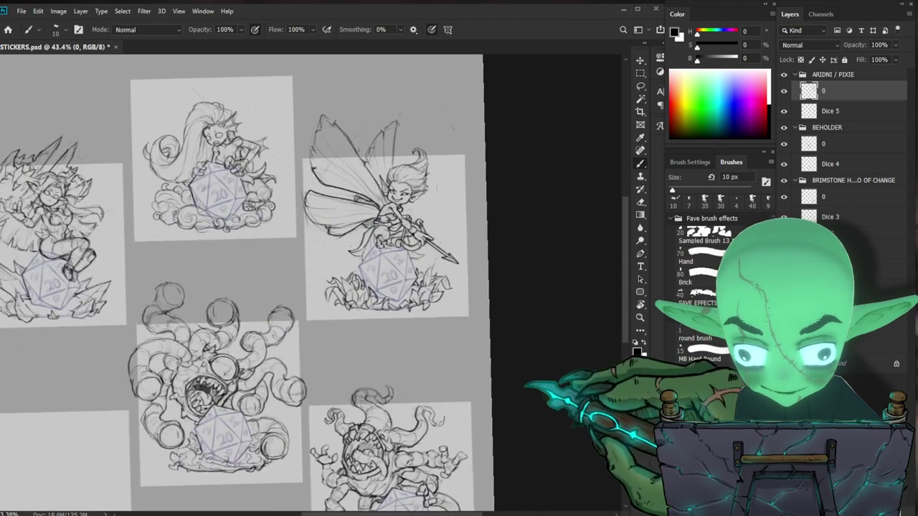
left_click_drag(373, 199, 402, 205)
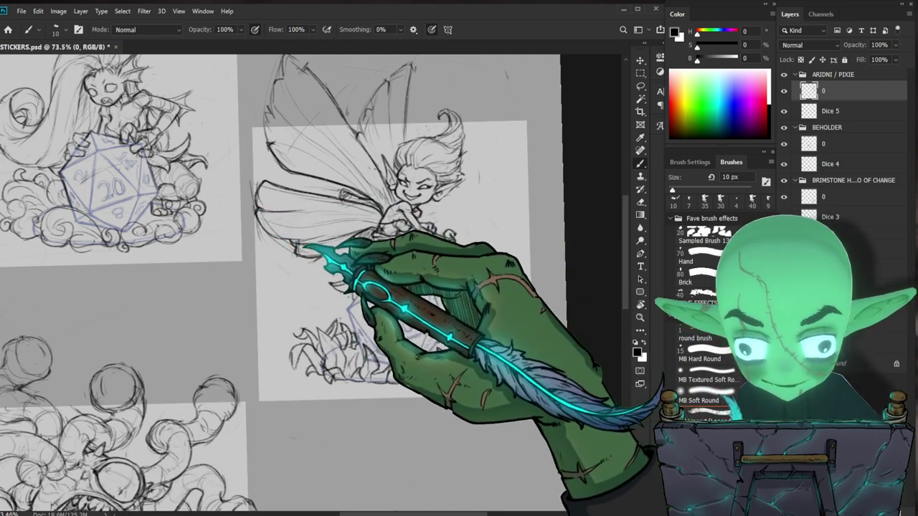
left_click_drag(447, 198, 331, 203)
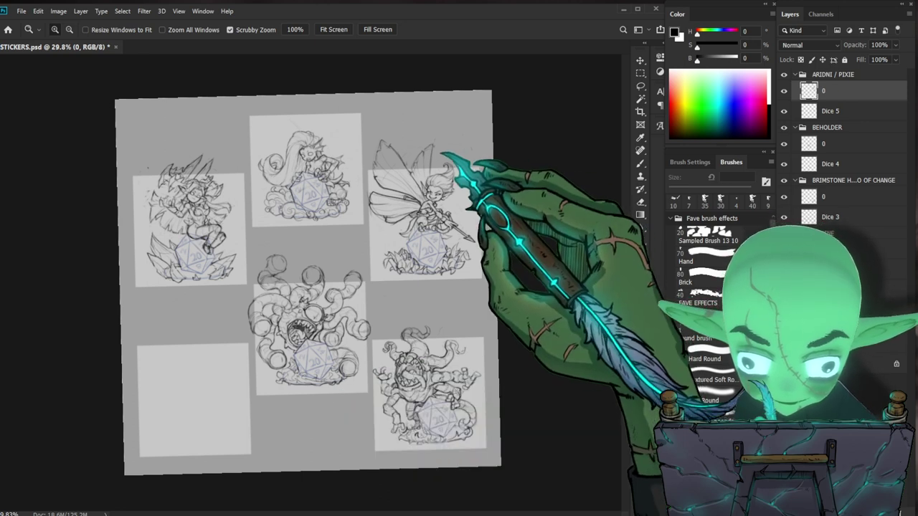
scroll(402, 166, "up", 5)
left_click_drag(535, 131, 451, 164)
Touch up the lines around the pixie's near ear and the base of the far upper wing with brush and eraser
key("e")
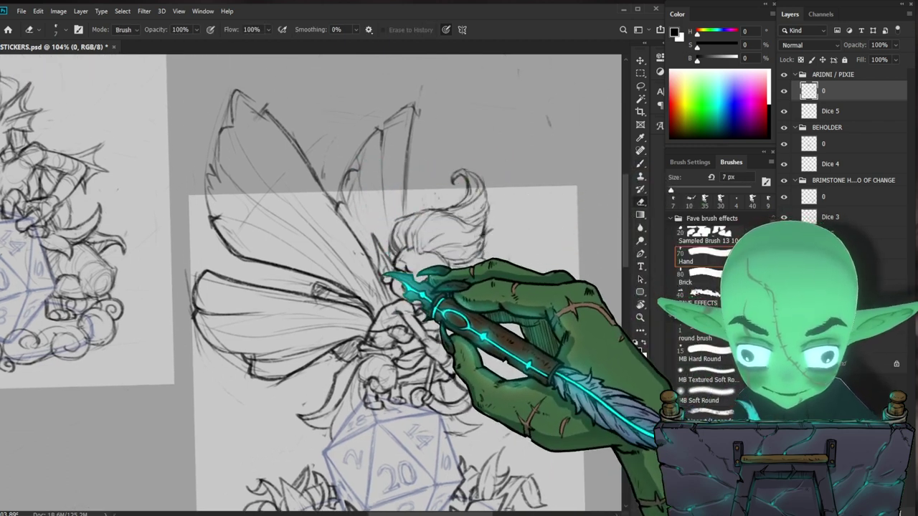
key("b")
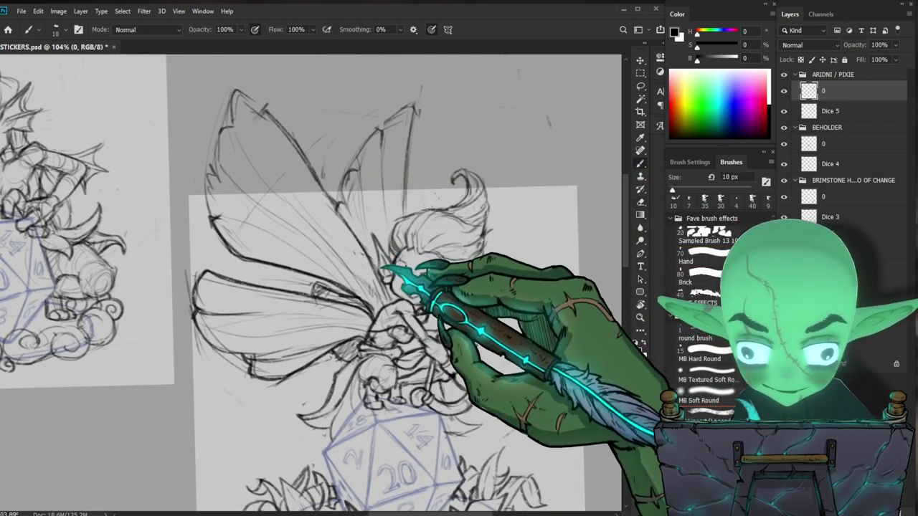
left_click_drag(389, 235, 393, 249)
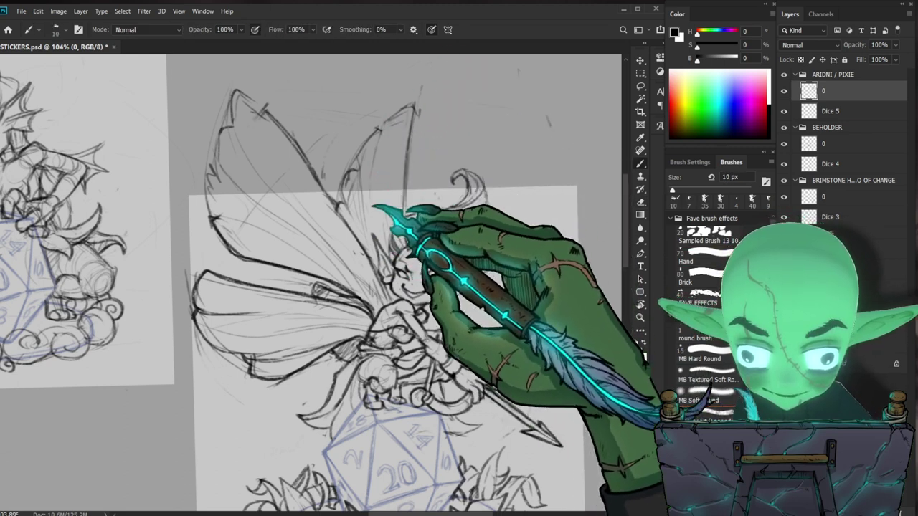
key("e")
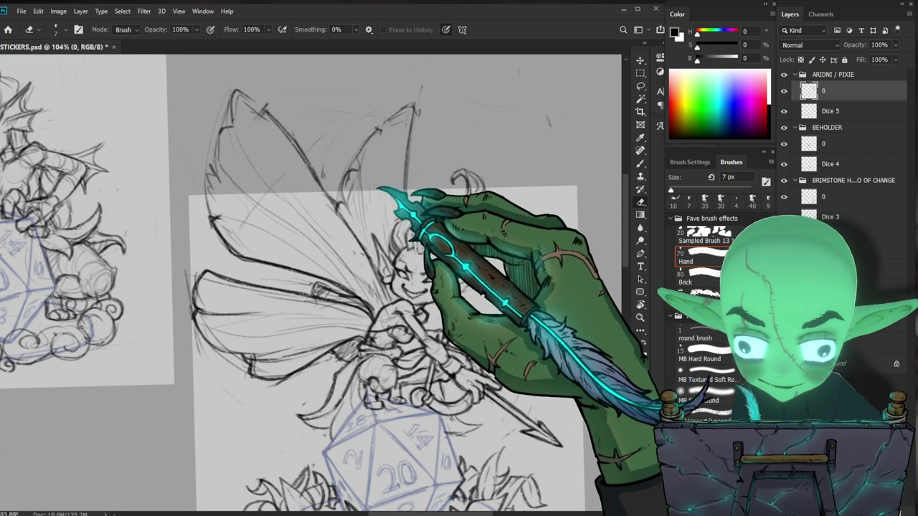
key("b")
key("b")
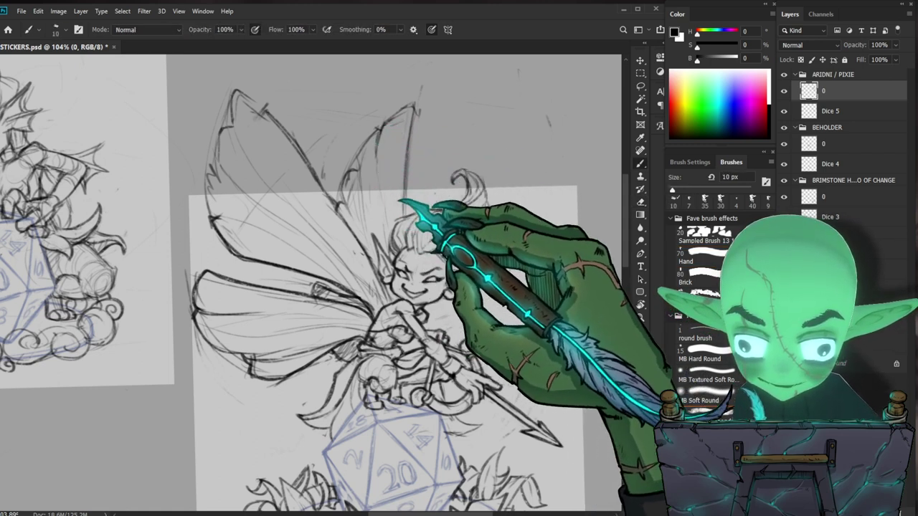
Redraw the tip and outer edge of the far upper wing above the pixie's hair as one darker, cleaner line
key("e")
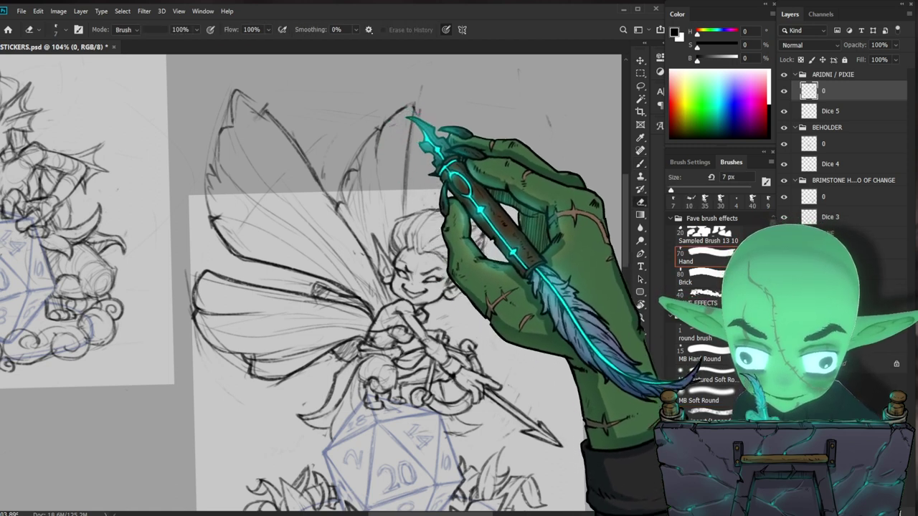
key("b")
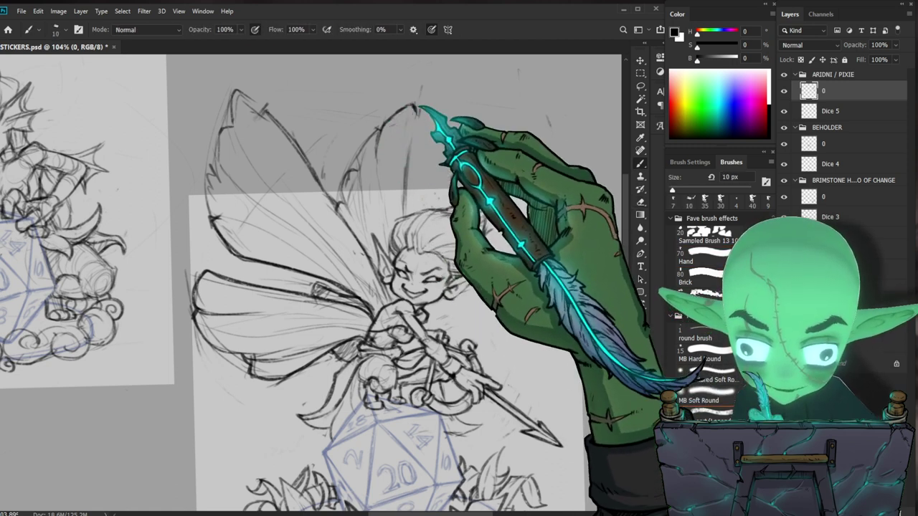
left_click_drag(417, 109, 407, 186)
left_click_drag(512, 288, 487, 291)
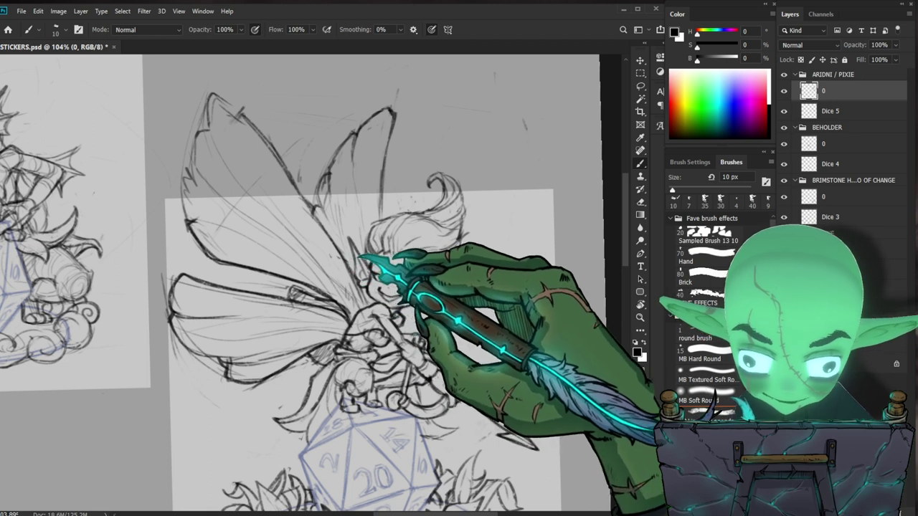
Shade the lower part of the far upper wing behind the pixie's head with diagonal hatching
key("e")
key("b")
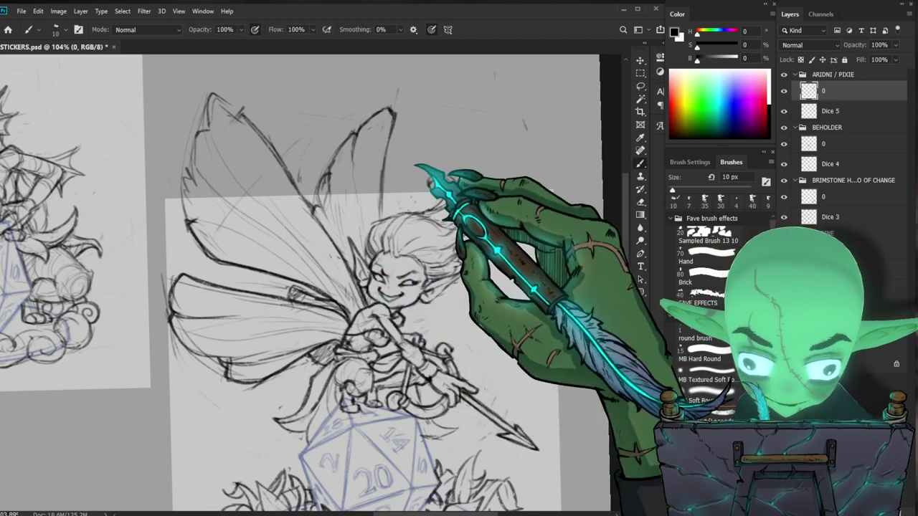
left_click_drag(381, 152, 384, 190)
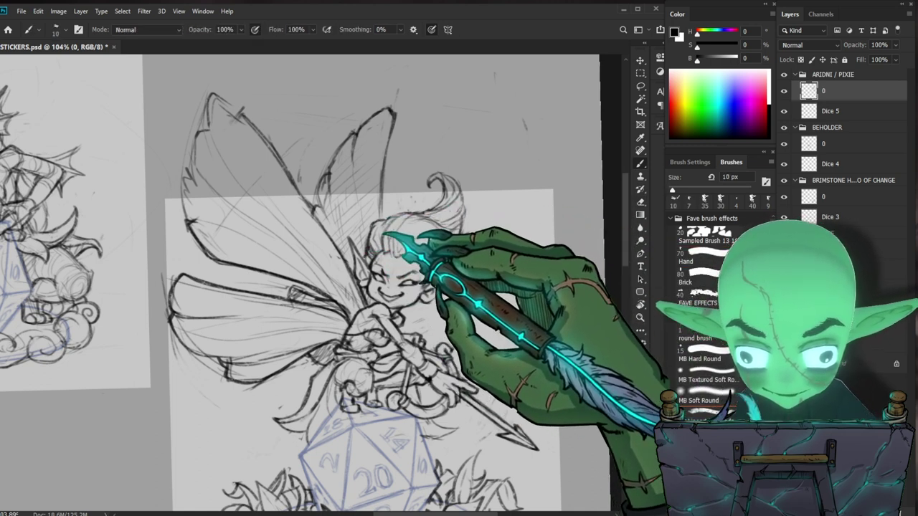
Touch up the lines of the pixie's large near upper wing with the brush
key("ctrl+space")
left_click_drag(486, 242, 380, 280)
mouse_move(424, 125)
left_mouse_down()
mouse_move(455, 133)
mouse_move(522, 121)
left_mouse_up()
key("b")
left_click_drag(327, 116, 362, 156)
key("space")
left_click_drag(540, 345, 494, 306)
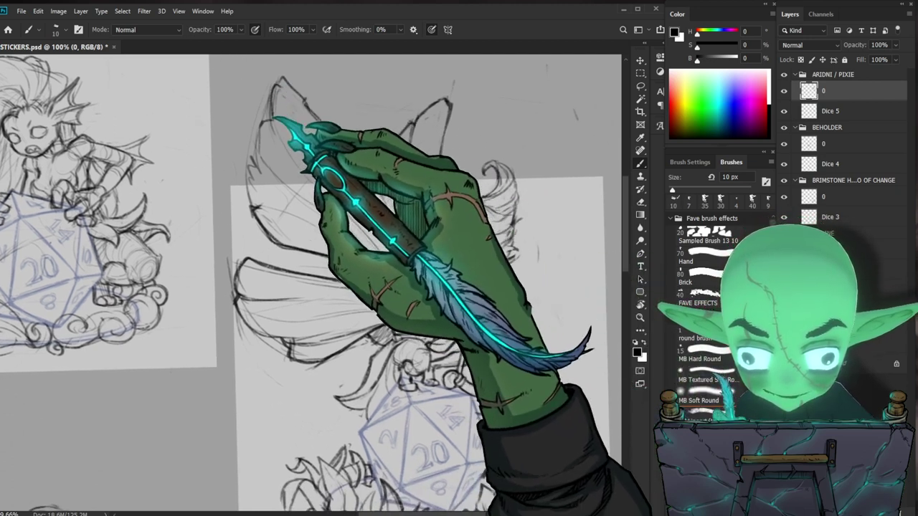
Refine the leaves to the right of the d20 with brush and eraser
left_click_drag(514, 323, 447, 373)
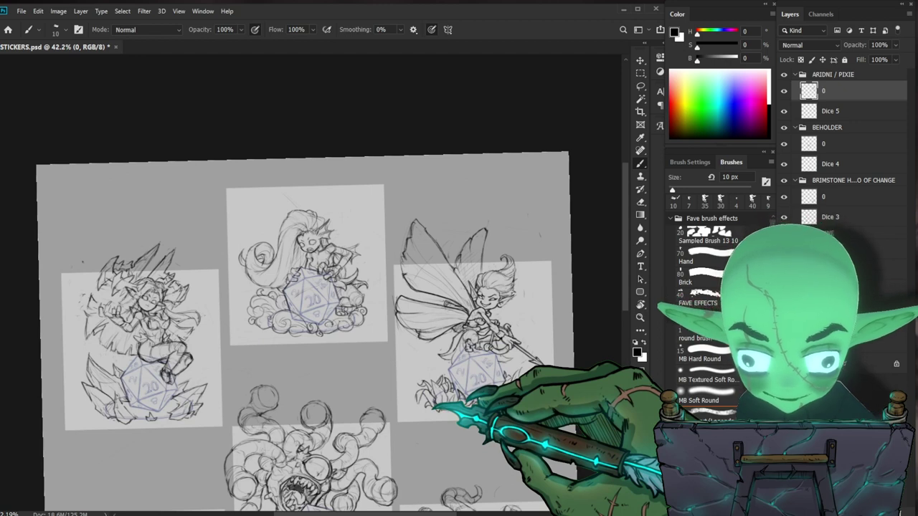
left_click_drag(502, 422, 557, 410)
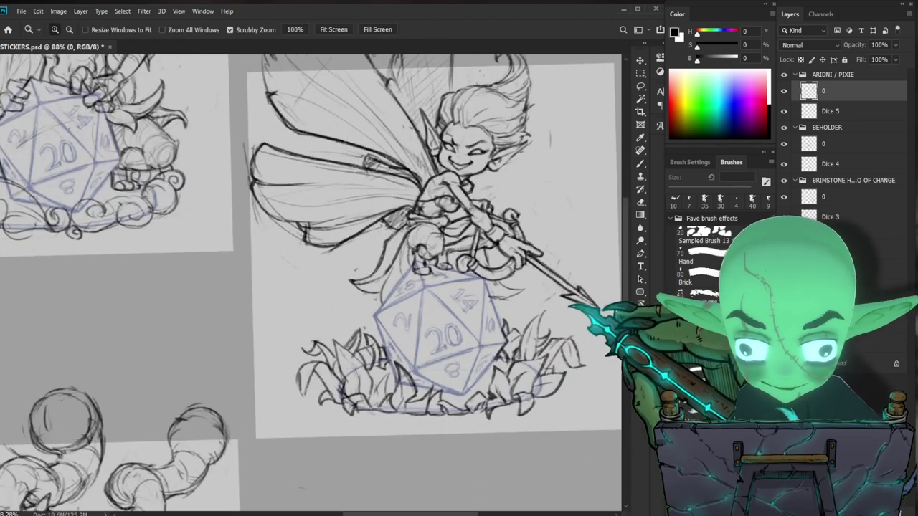
left_click_drag(539, 312, 592, 310)
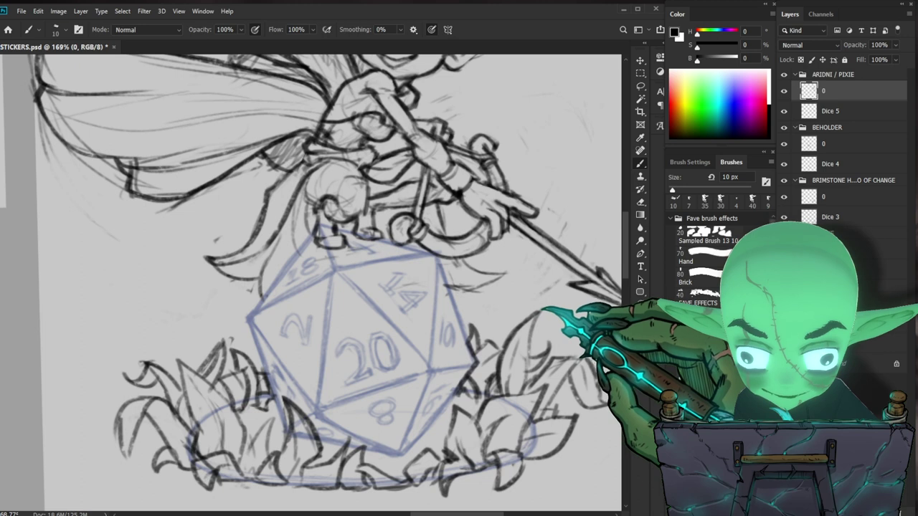
key("e")
key("b")
left_click_drag(551, 415, 521, 378)
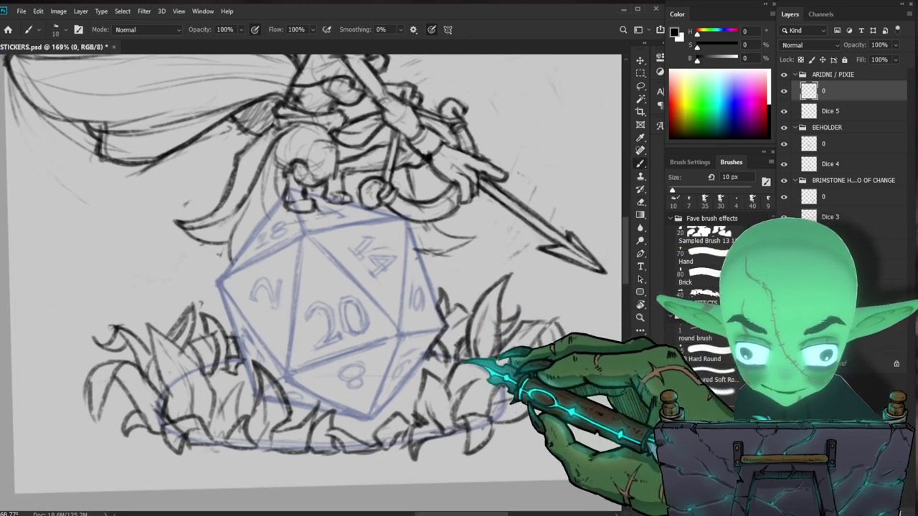
key("e")
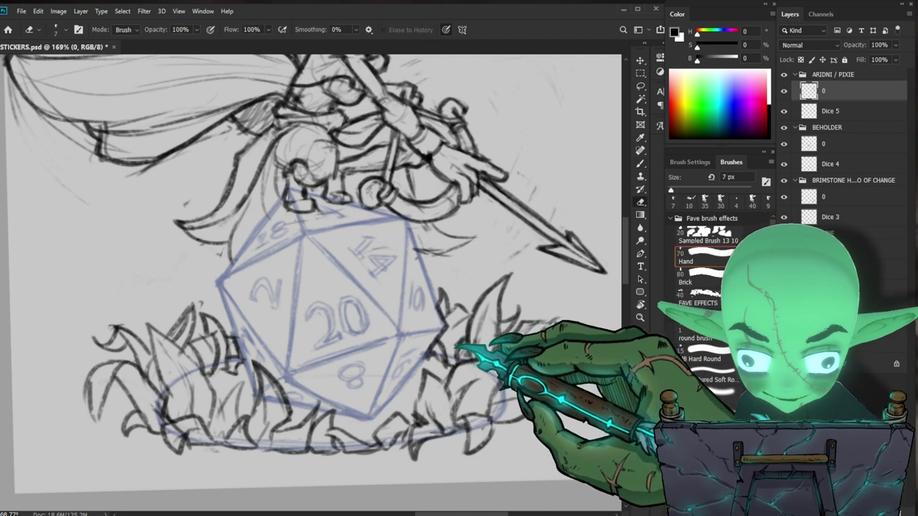
key("b")
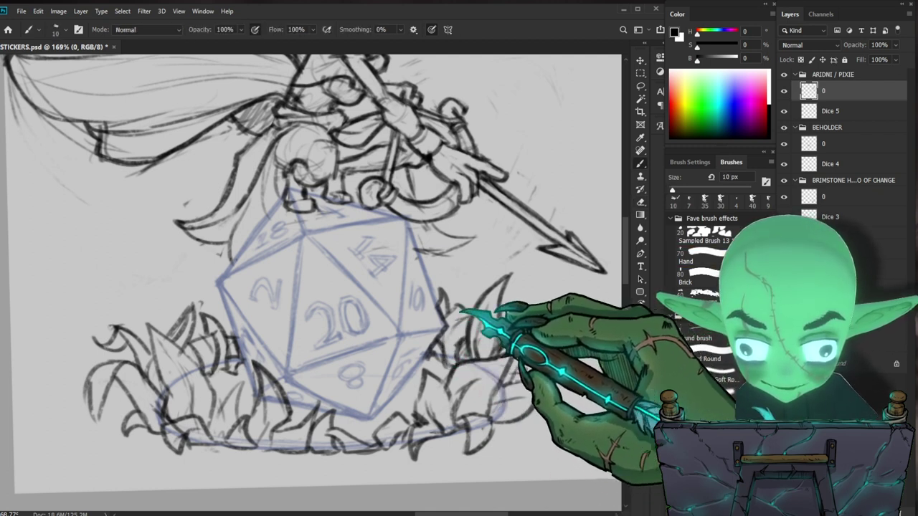
mouse_move(543, 336)
left_mouse_down()
mouse_move(561, 331)
mouse_move(567, 347)
mouse_move(516, 363)
left_mouse_up()
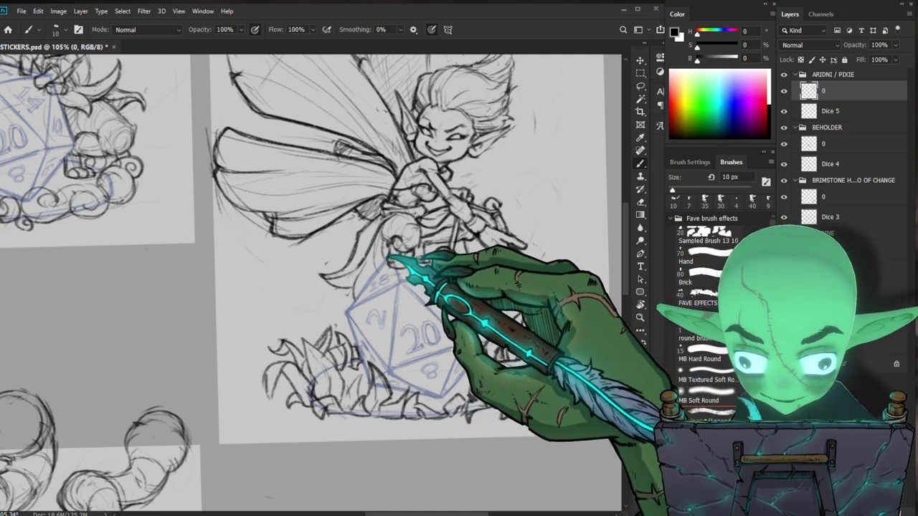
Redraw the pixie's foot where it rests on the top edge of the d20, alternating brush and eraser
key("e")
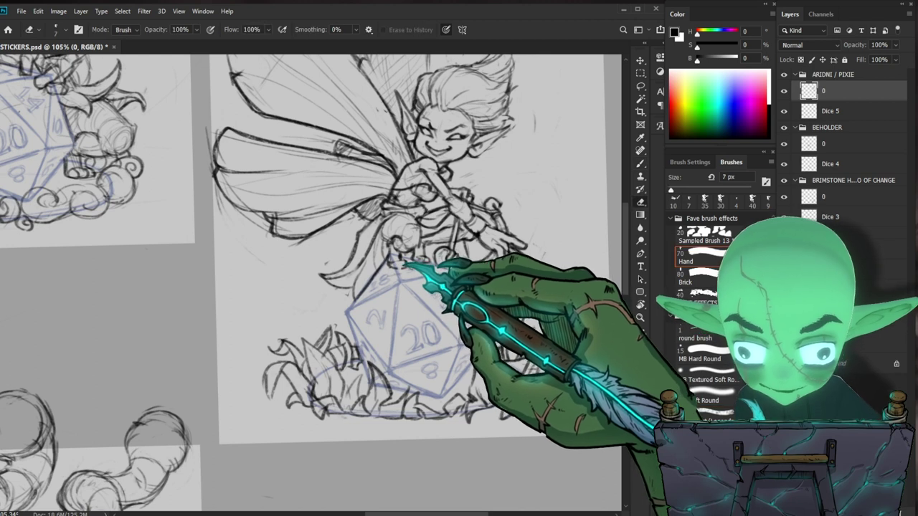
key("b")
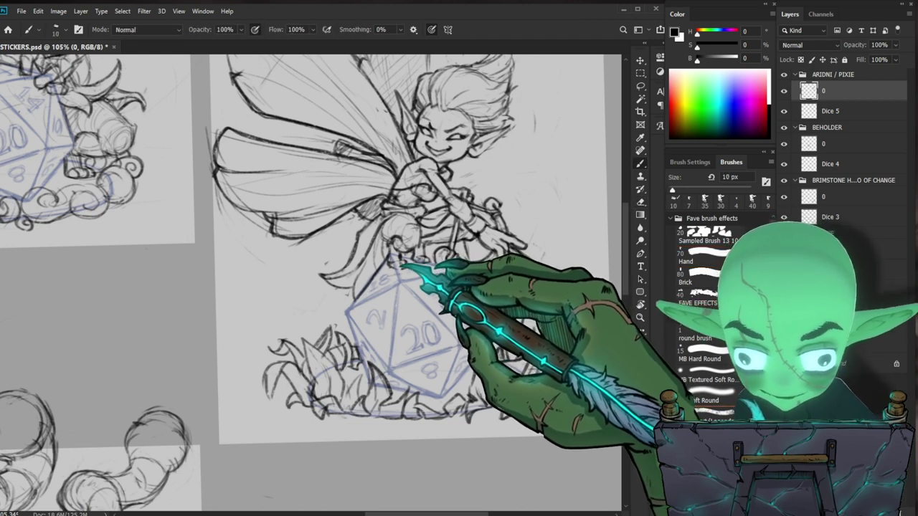
key("e")
key("b")
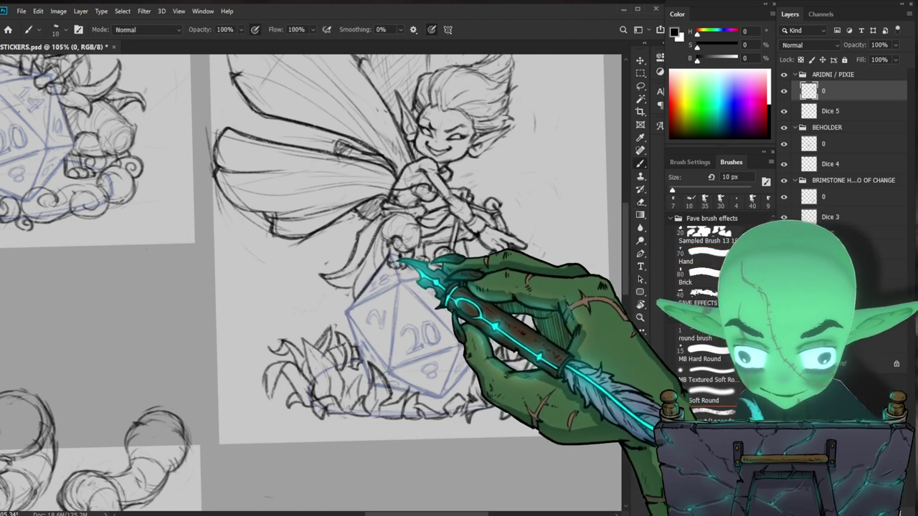
key("e")
key("b")
key("b")
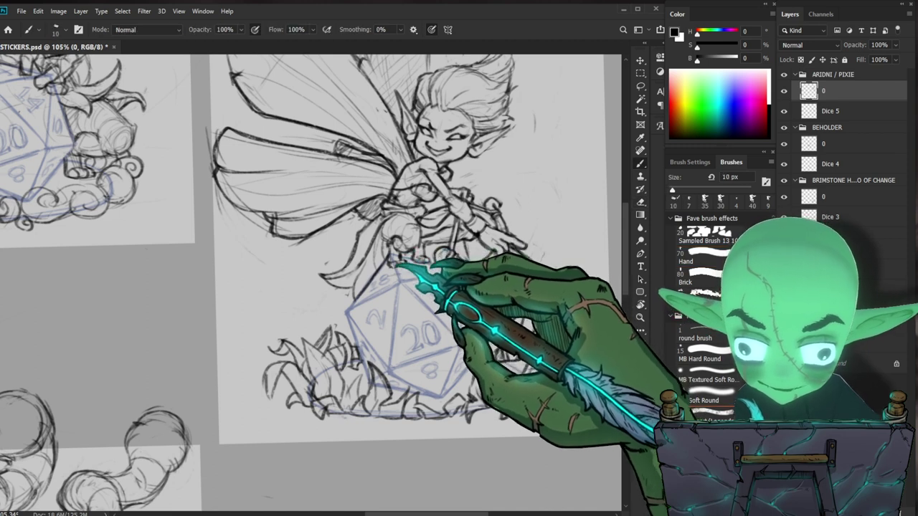
Shade the curled outermost leaf to the right of the d20 with hatching
key("z")
left_click_drag(434, 274, 496, 346)
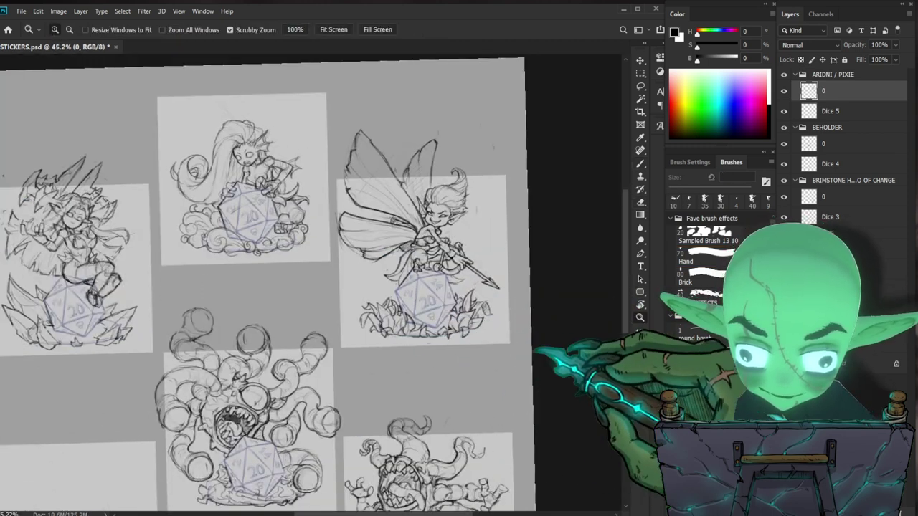
scroll(450, 258, "up", 3)
key("b")
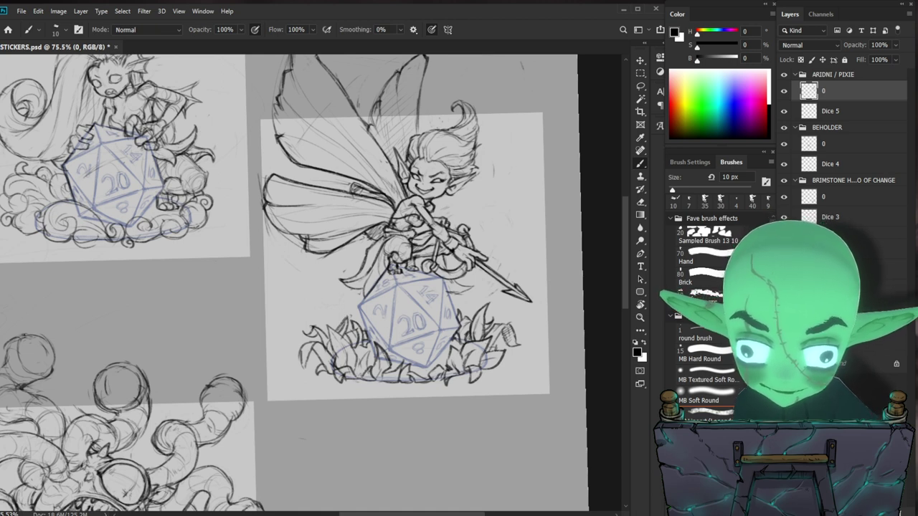
left_click_drag(504, 370, 490, 315)
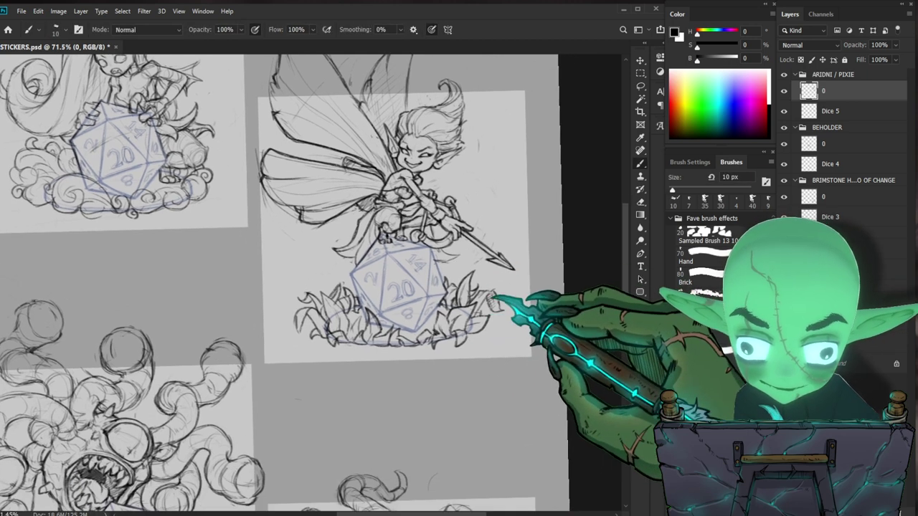
left_click_drag(438, 320, 491, 316)
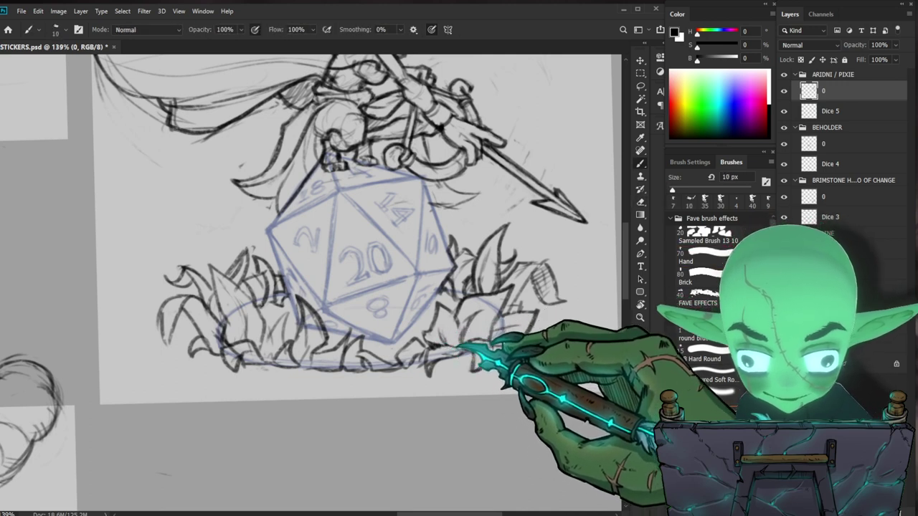
Review the pixie's silhouette and balance alongside the other sticker sketches on the whole sheet
scroll(469, 362, "down", 5)
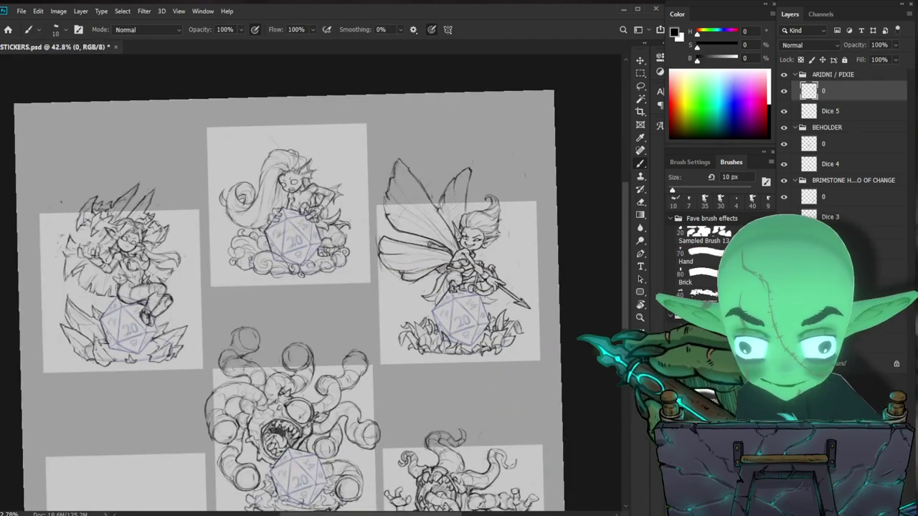
left_click_drag(106, 231, 185, 241)
left_click_drag(280, 368, 320, 337)
left_click_drag(293, 430, 290, 411)
scroll(287, 359, "down", 2)
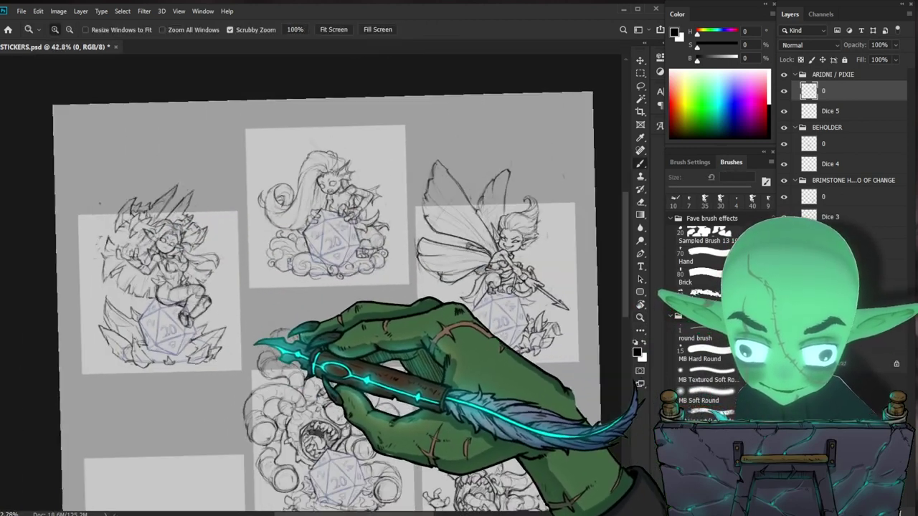
scroll(502, 287, "down", 1)
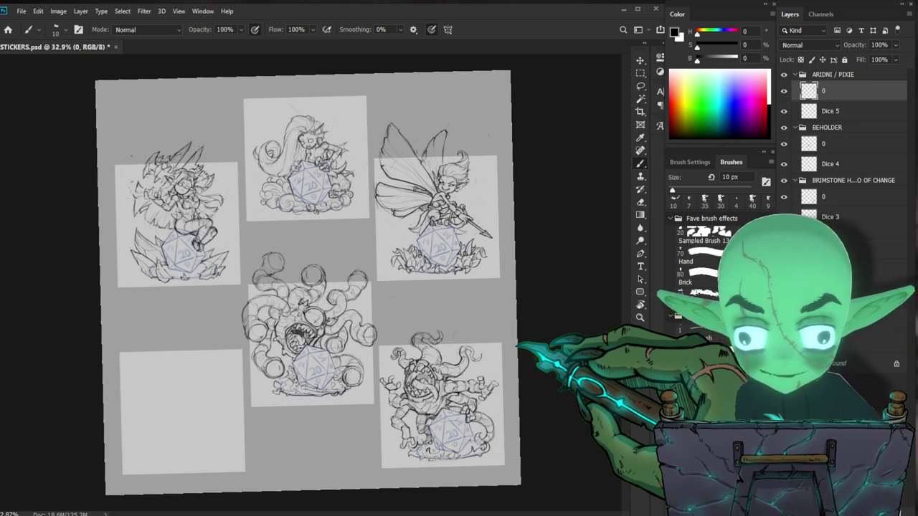
key("e")
scroll(408, 201, "up", 8)
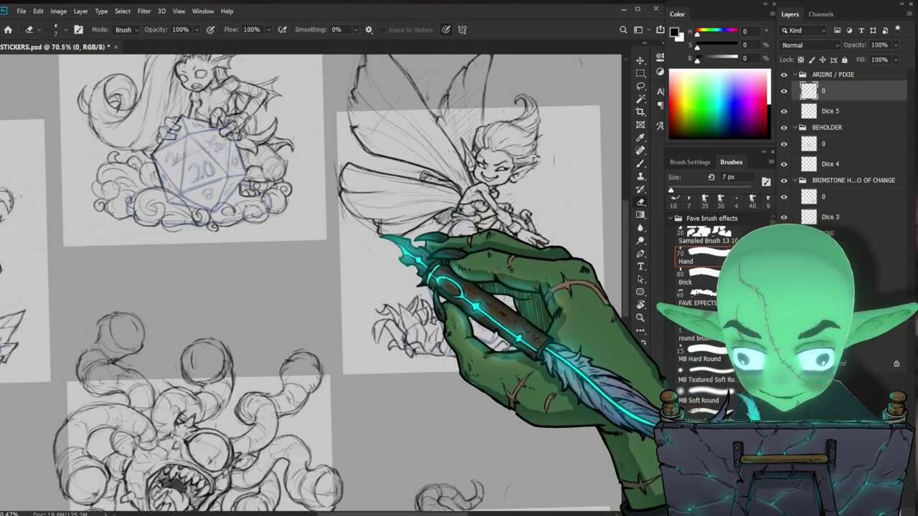
Clean up the pixie's lower wing, erasing stray lines with the eraser enlarged to 20 px
key("bracketright")
key("bracketright")
key("bracketright")
key("bracketright")
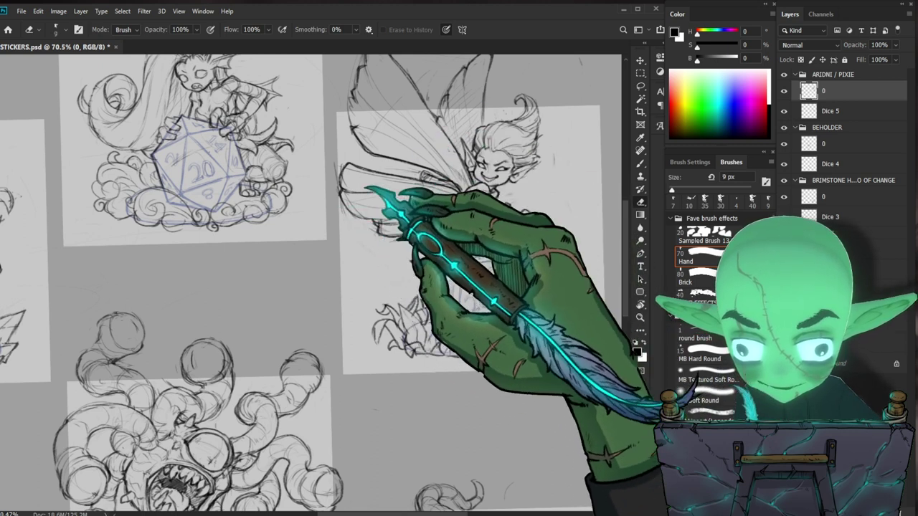
key("b")
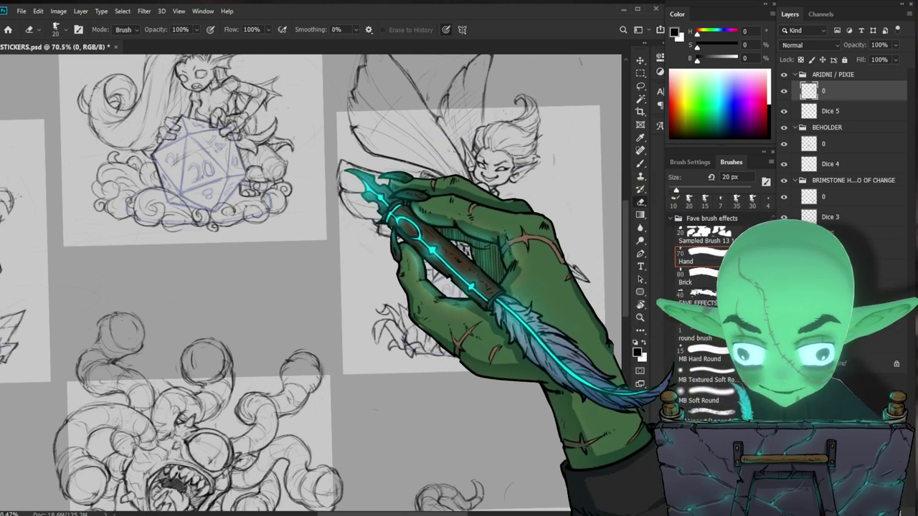
key("ctrl+0")
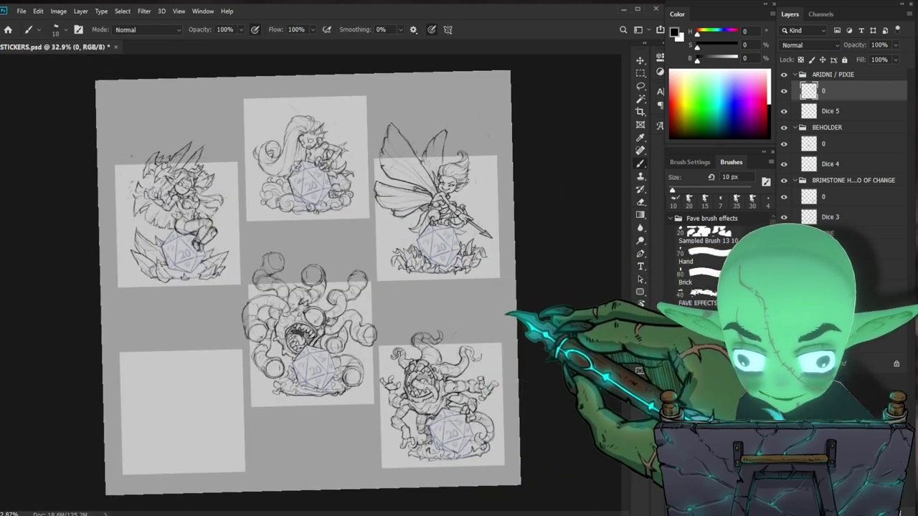
Refine the pixie's front hand where it grips the spear, alternating 10 px brush and 20 px eraser
scroll(307, 395, "up", 2)
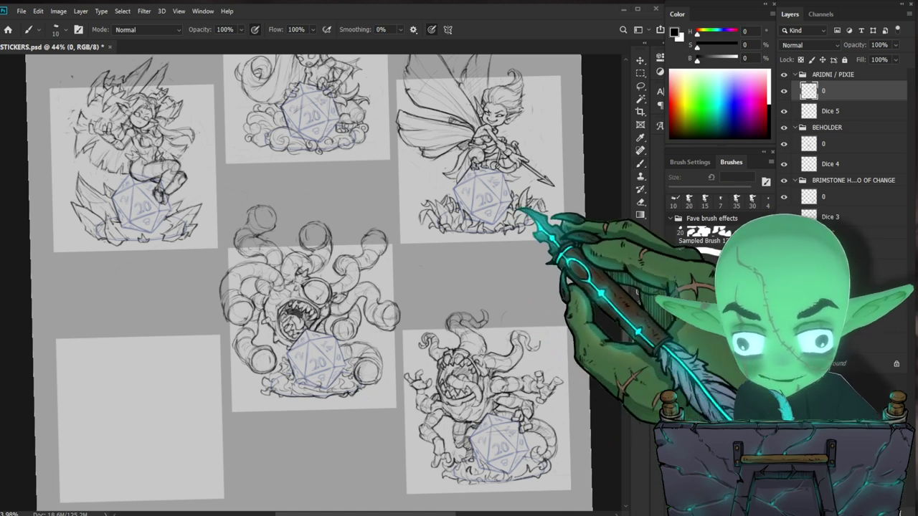
scroll(518, 203, "up", 8)
left_click_drag(533, 199, 453, 247)
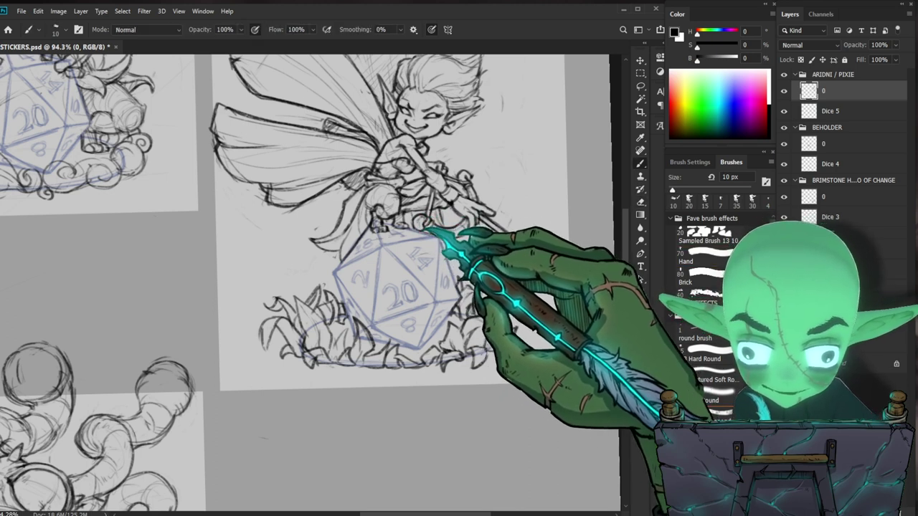
left_click_drag(547, 212, 515, 247)
key("e")
key("b")
key("e")
key("b")
left_click_drag(438, 261, 456, 242)
key("e")
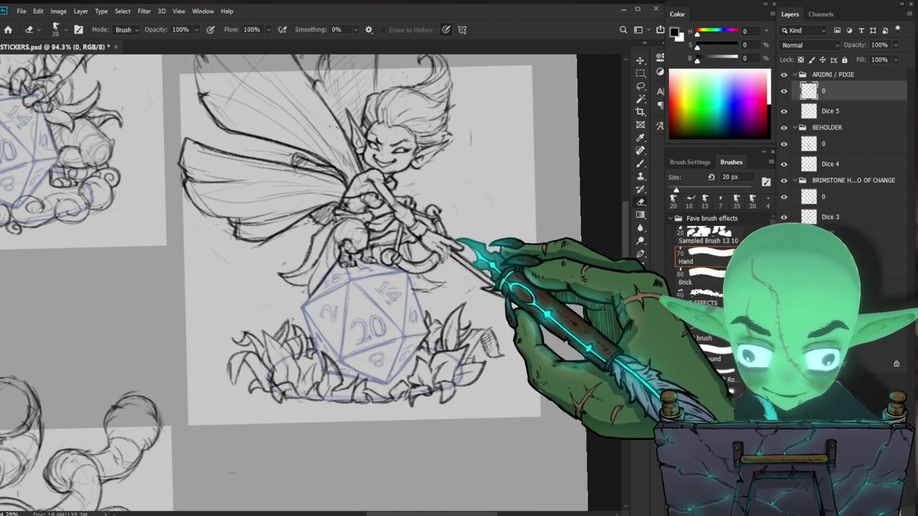
Rework the pixie's fingers and the adjoining part of the spear shaft with brush and eraser
key("b")
mouse_move(446, 256)
left_mouse_down()
mouse_move(458, 252)
mouse_move(443, 238)
left_mouse_up()
key("e")
key("b")
key("e")
key("b")
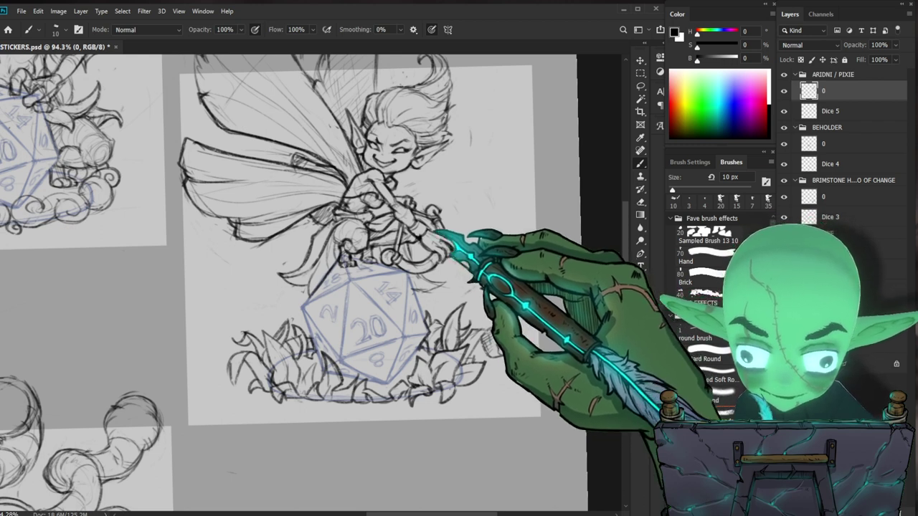
key("e")
key("b")
Tidy the linework of the pixie's bent leg beneath the spear hand with a 3 px eraser and the brush
left_click_drag(531, 266, 527, 293)
key("e")
left_click_drag(444, 270, 451, 278)
key("b")
key("b")
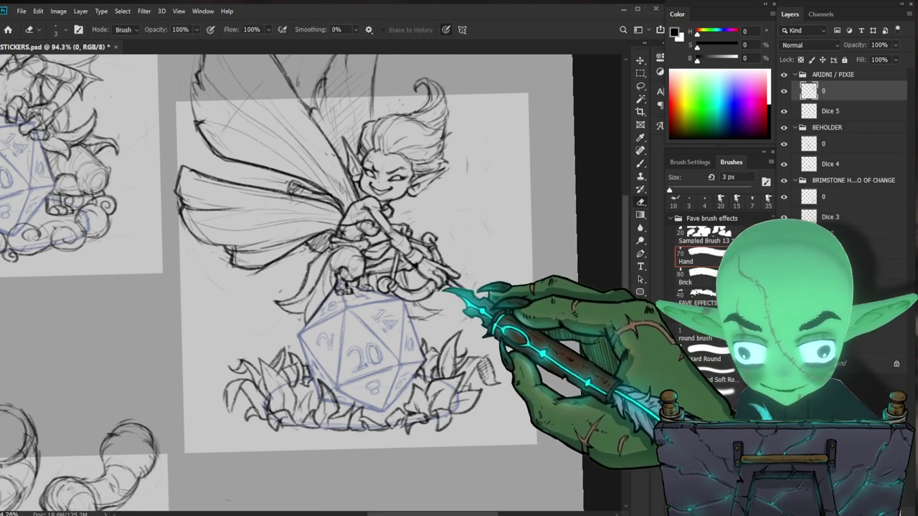
key("z")
left_click_drag(491, 321, 458, 344)
left_click_drag(474, 309, 520, 313)
key("b")
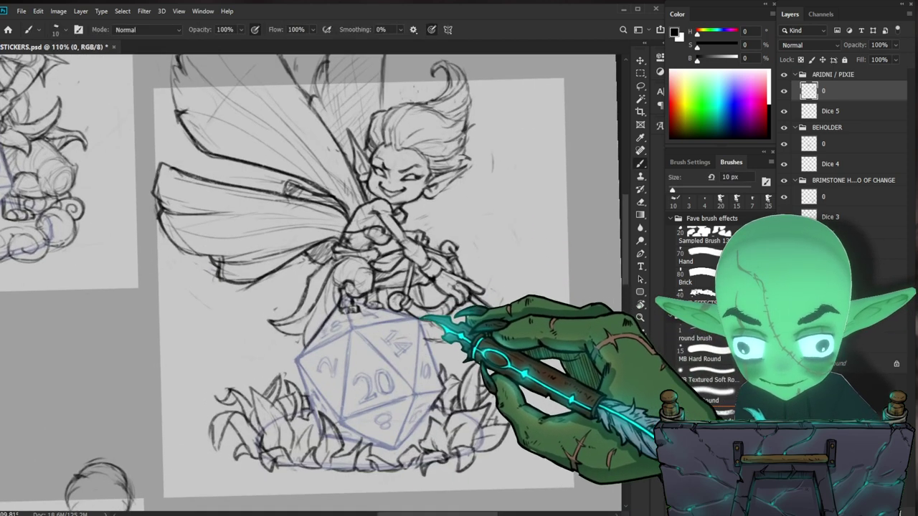
Shade the pointed cloth tail hanging behind the pixie, above the d20's upper edge, with hatching
key("z")
left_click_drag(482, 257, 440, 283)
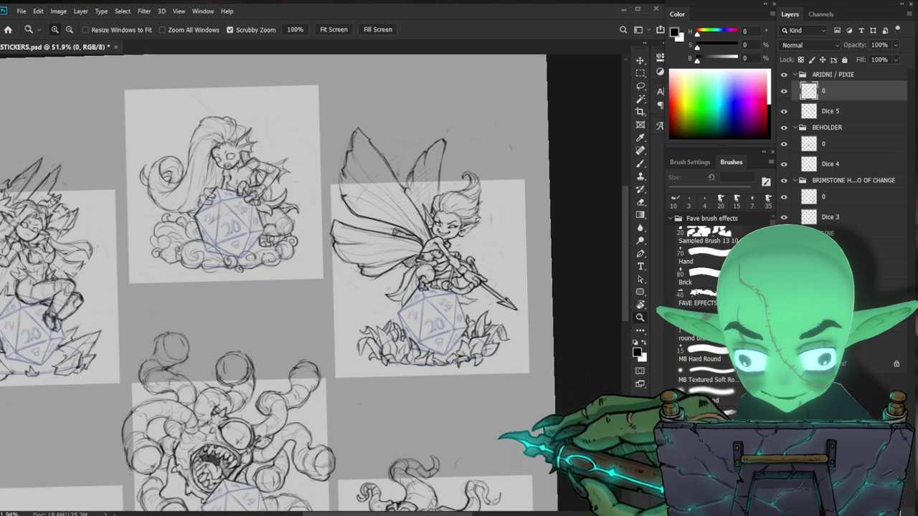
left_click_drag(474, 255, 527, 253)
key("b")
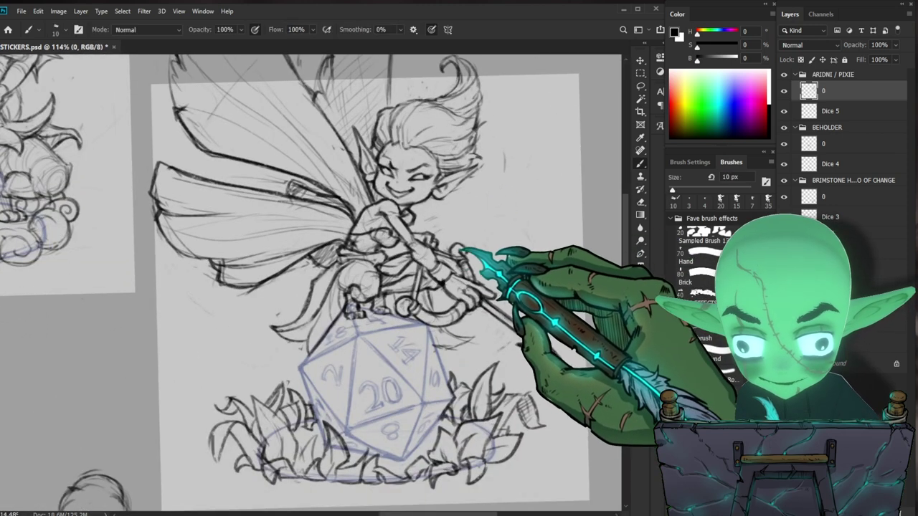
left_click_drag(442, 289, 412, 295)
left_click_drag(543, 445, 526, 385)
left_click_drag(377, 310, 407, 308)
key("b")
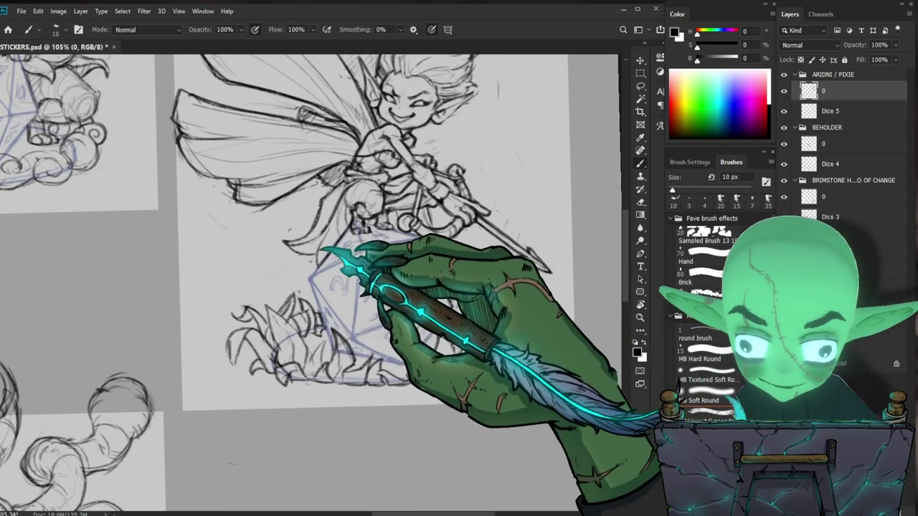
left_click_drag(344, 204, 320, 244)
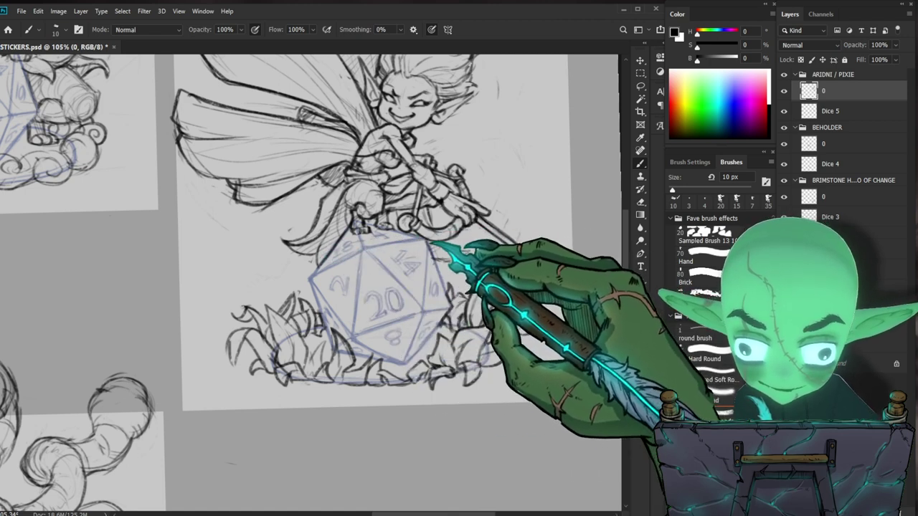
Clean up the lines beneath the pixie's bent leg with a 6 px eraser and check the figure against the other sketches
key("e")
key("bracketright")
key("bracketright")
key("bracketright")
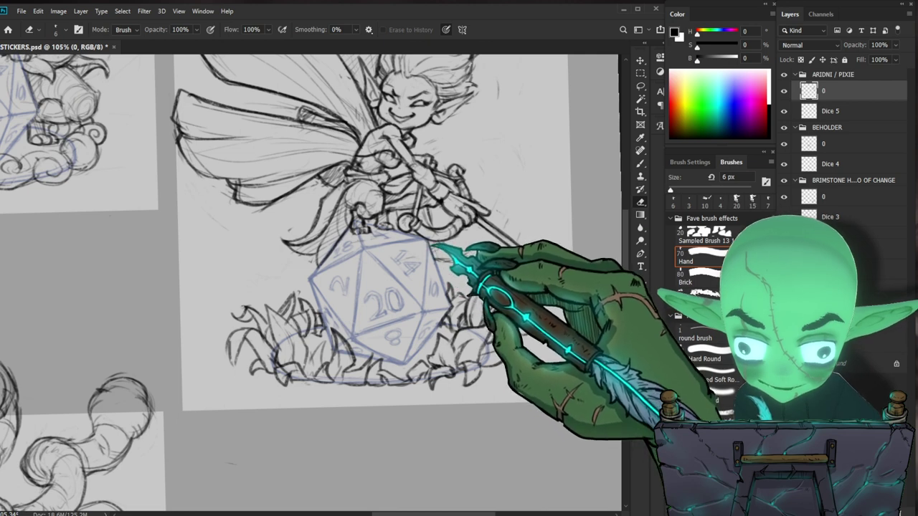
key("b")
left_click_drag(458, 240, 425, 275)
left_click_drag(543, 373, 506, 388)
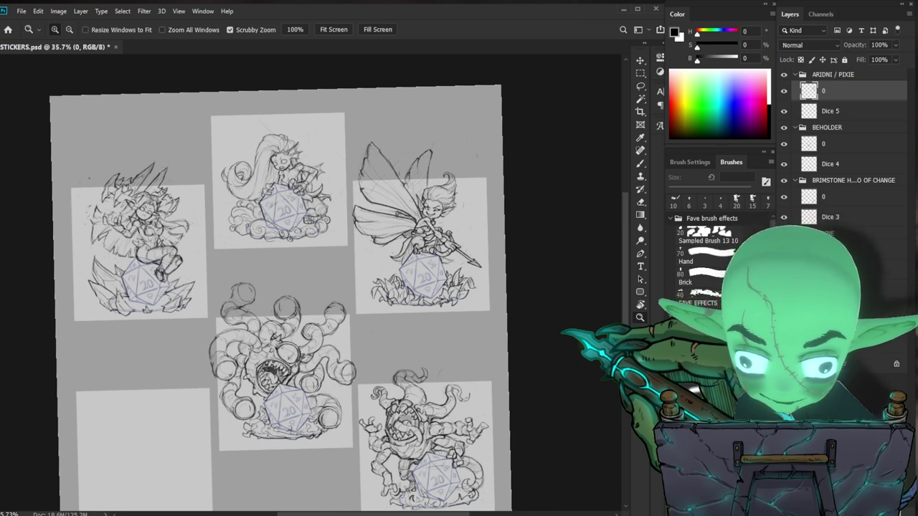
left_click(459, 269)
left_click_drag(465, 266, 504, 351)
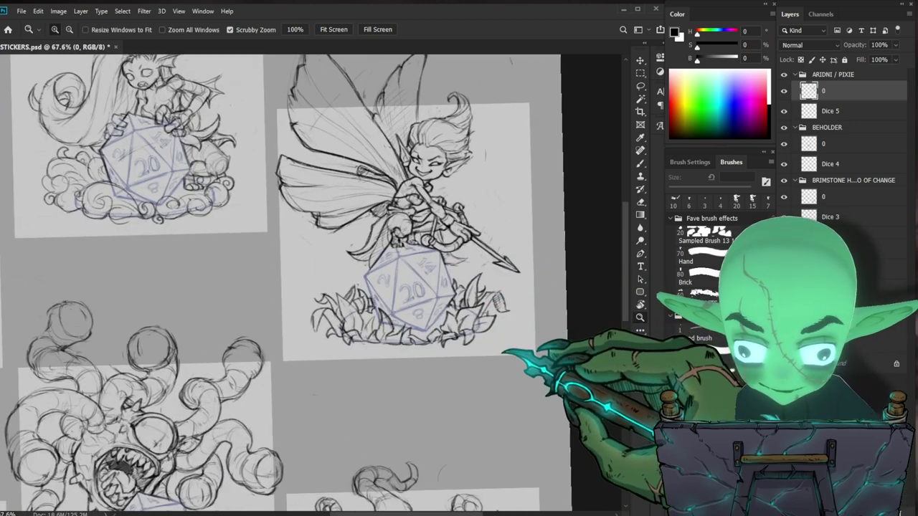
left_click_drag(461, 241, 467, 215)
key("b")
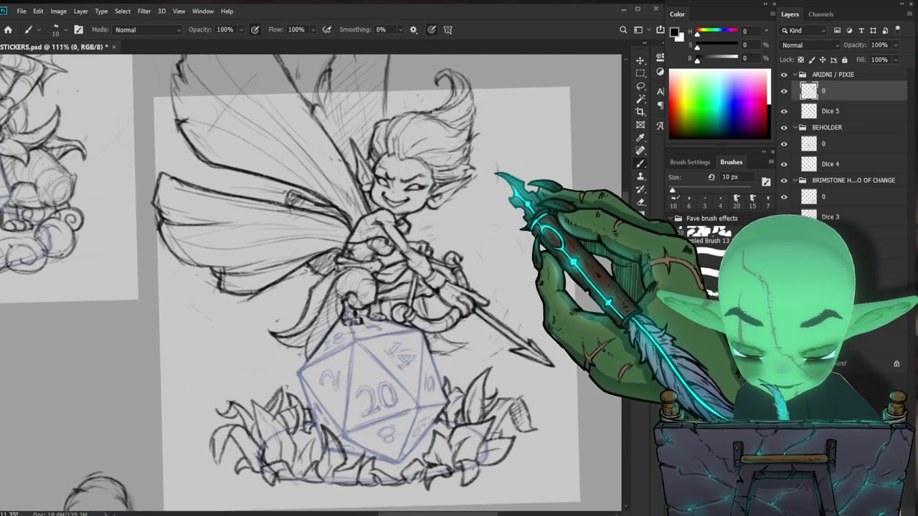
Switch to the fin-eared creature's sketch and redraw its mouth with the 10 px brush and 15 px eraser
mouse_move(495, 173)
left_mouse_down()
mouse_move(462, 180)
mouse_move(470, 220)
mouse_move(548, 254)
mouse_move(531, 246)
left_mouse_up()
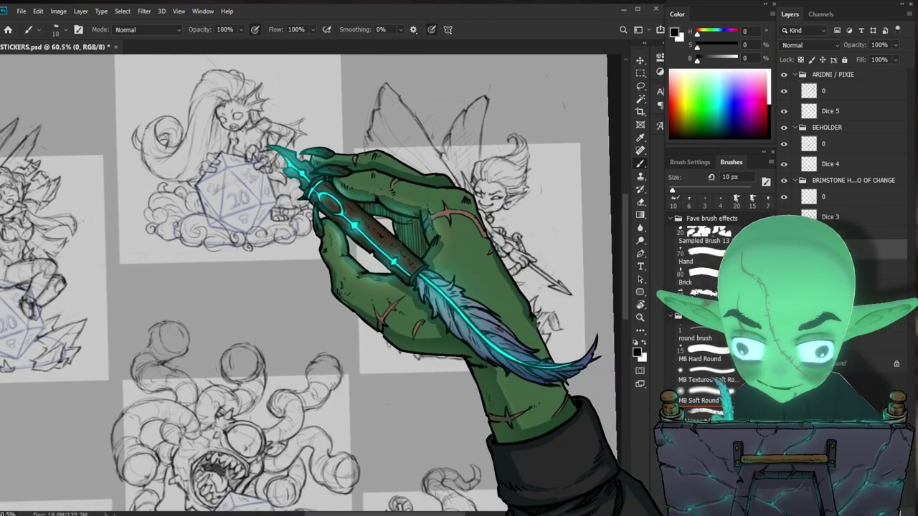
left_click_drag(225, 112, 281, 145)
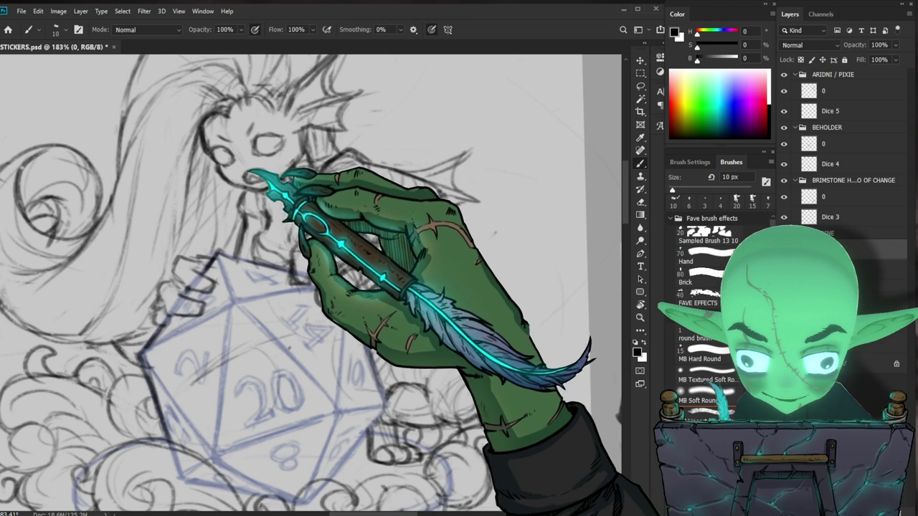
key("e")
key("b")
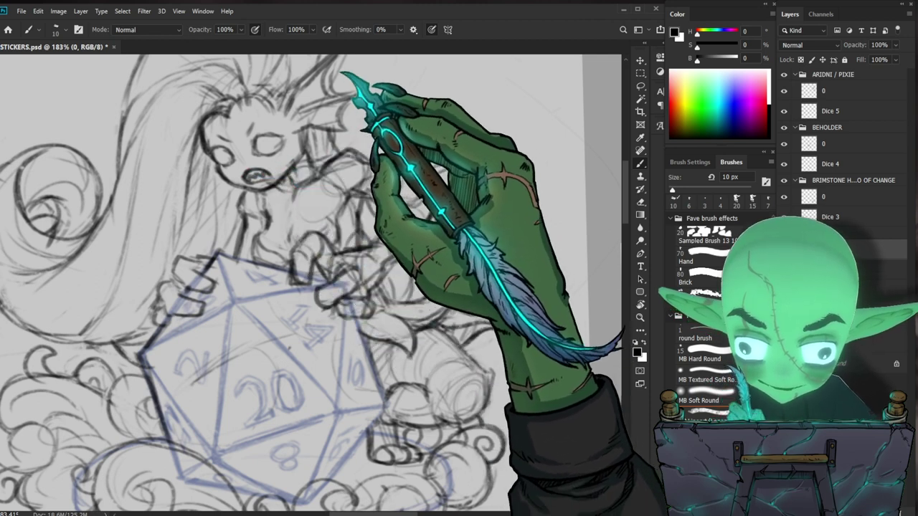
key("e")
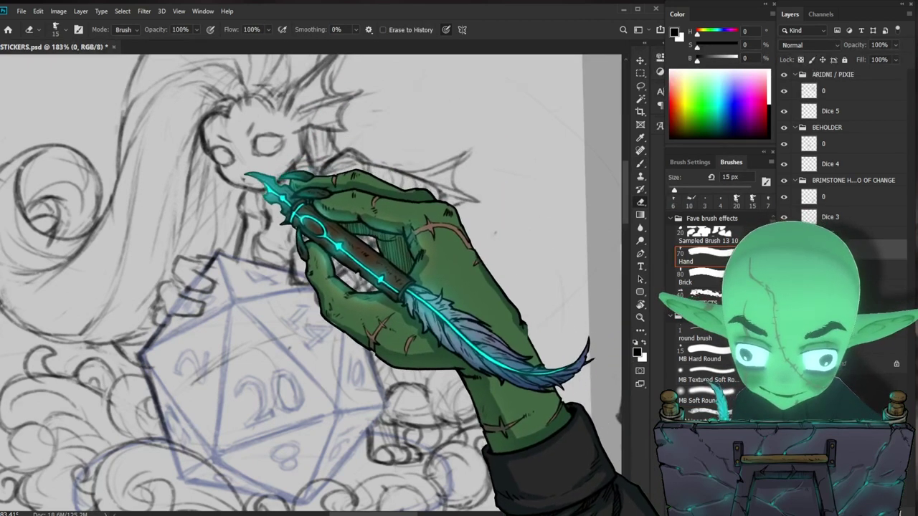
key("b")
mouse_move(270, 172)
left_mouse_down()
mouse_move(242, 178)
mouse_move(269, 175)
mouse_move(245, 177)
mouse_move(263, 174)
mouse_move(244, 169)
mouse_move(254, 173)
left_mouse_up()
key("ctrl+z")
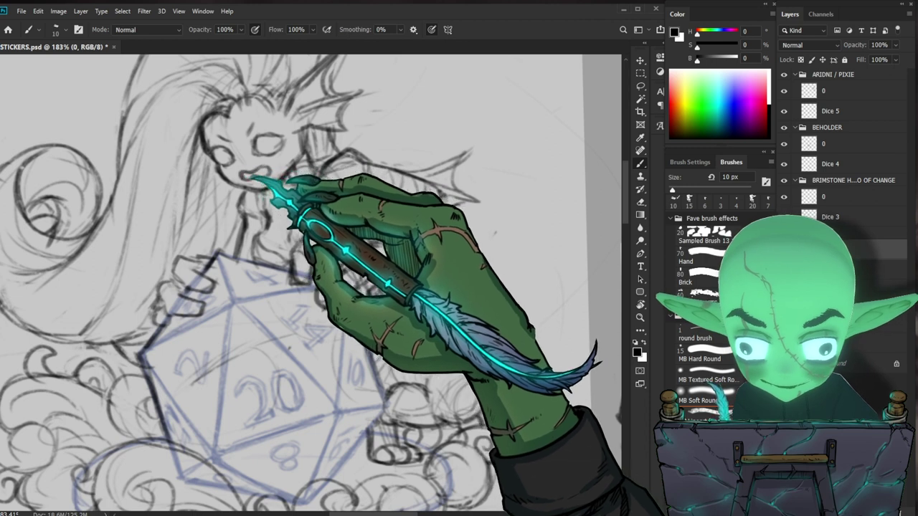
Refine the fin-eared creature's snarling open mouth and its teeth with eraser and brush
key("z")
left_click_drag(362, 166, 319, 215)
left_click(326, 139)
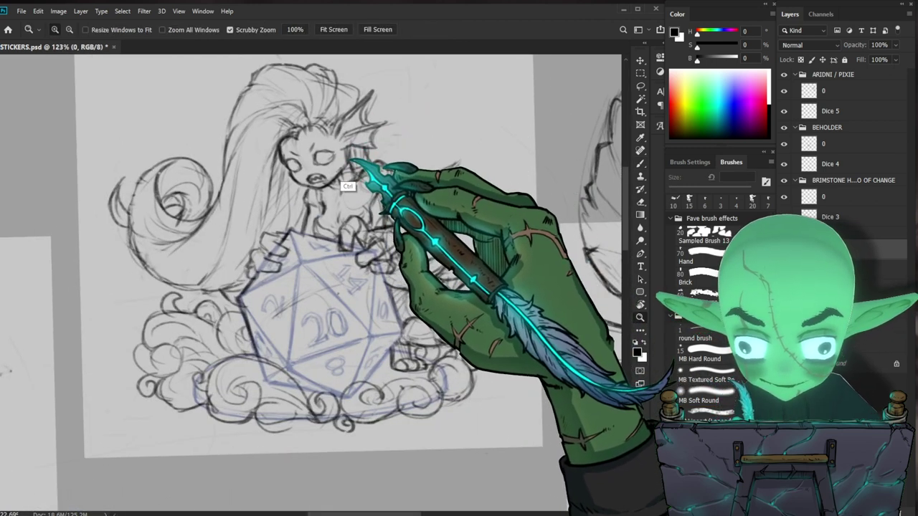
left_click_drag(332, 172, 364, 169)
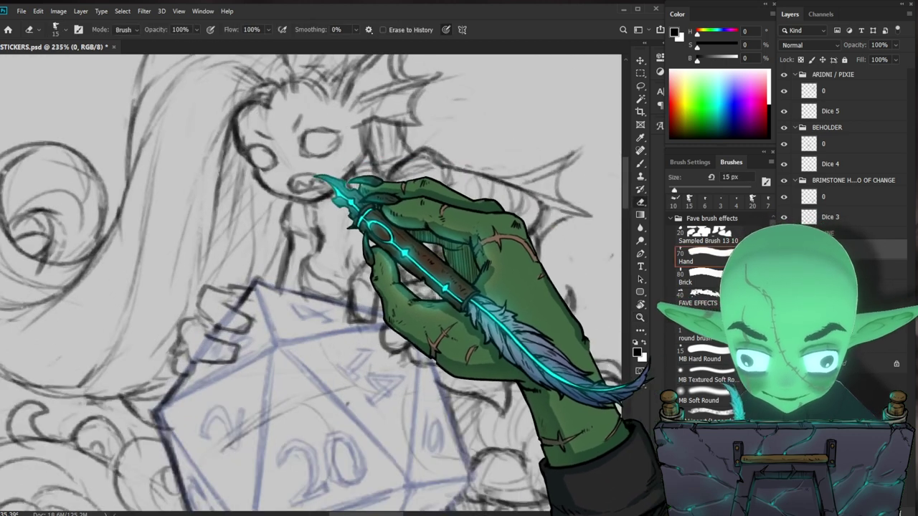
key("b")
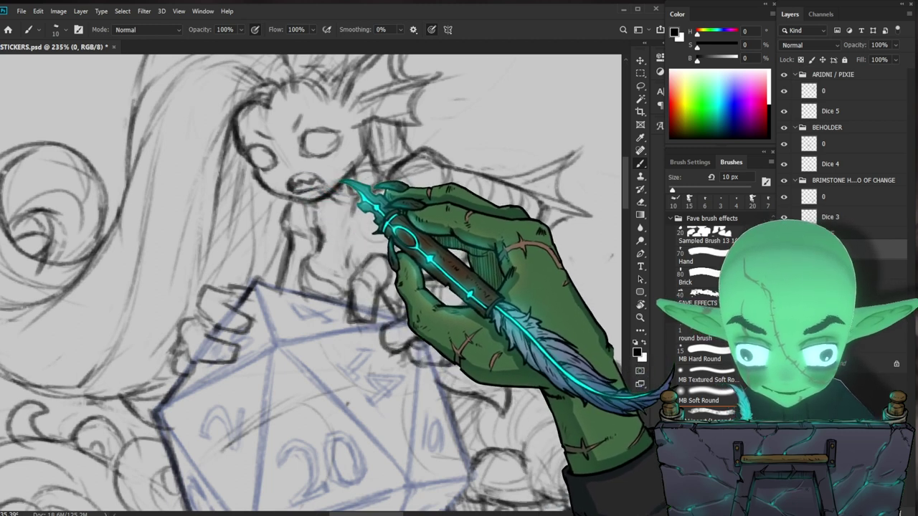
Darken the fin-eared creature's upper eyelids and add lashes, then check the face from a distance
left_click_drag(364, 225, 304, 237)
left_click_drag(524, 423, 477, 391)
left_click_drag(453, 309, 515, 274)
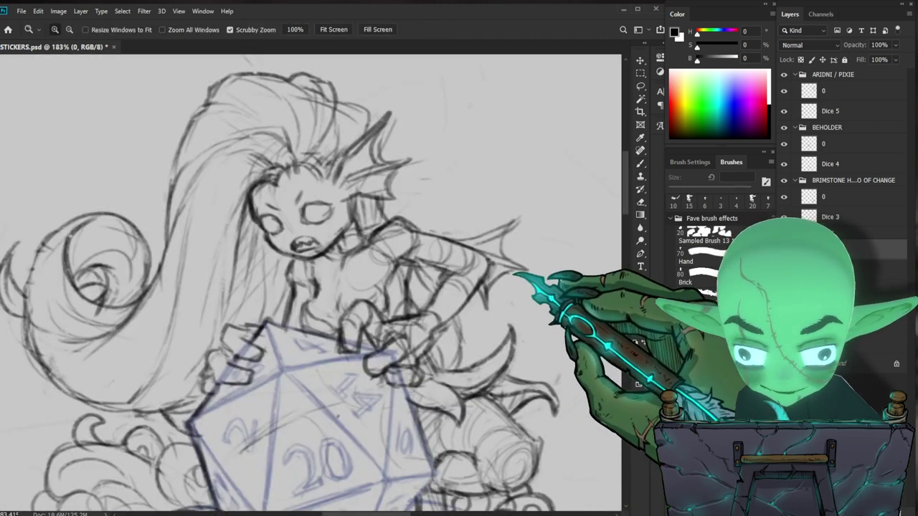
key("e")
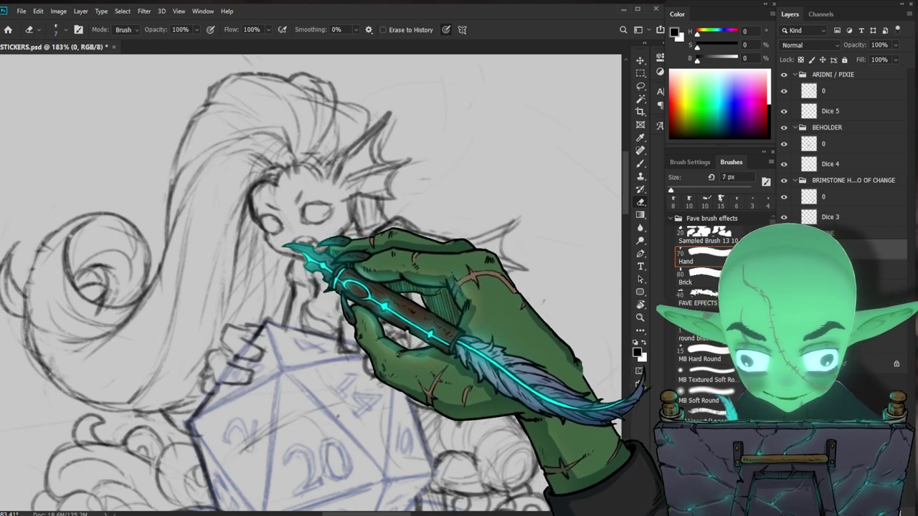
key("b")
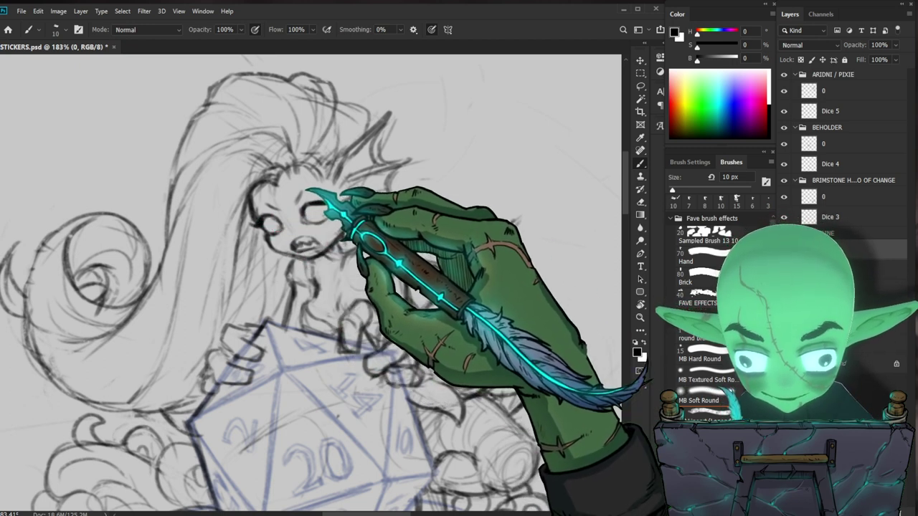
key("z")
left_click_drag(323, 191, 277, 279)
left_click_drag(464, 406, 393, 344)
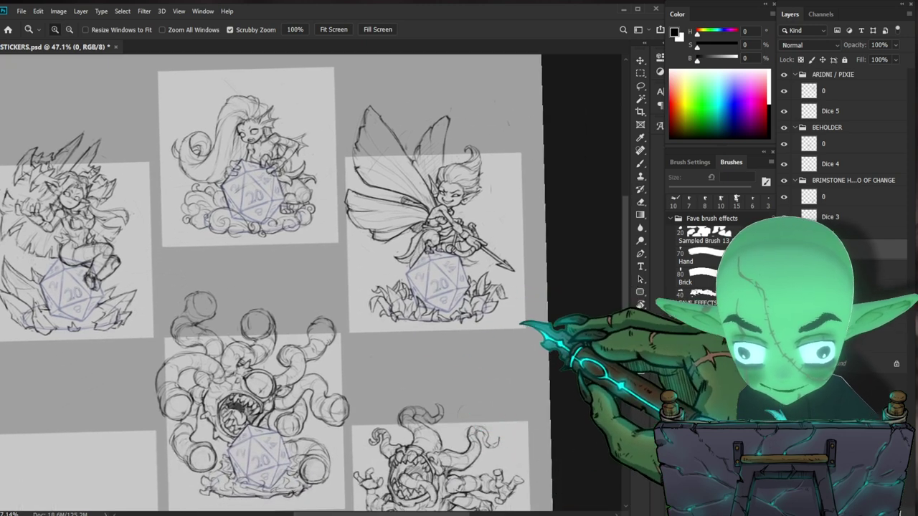
Clean up the fin-eared creature's shoulder and upper arm lines with the 7 px eraser
left_click_drag(271, 113, 309, 119)
key("b")
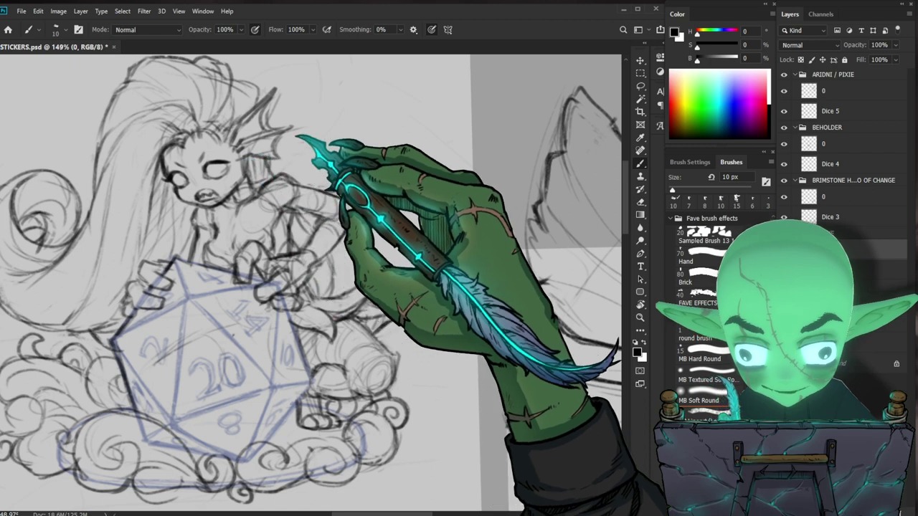
key("e")
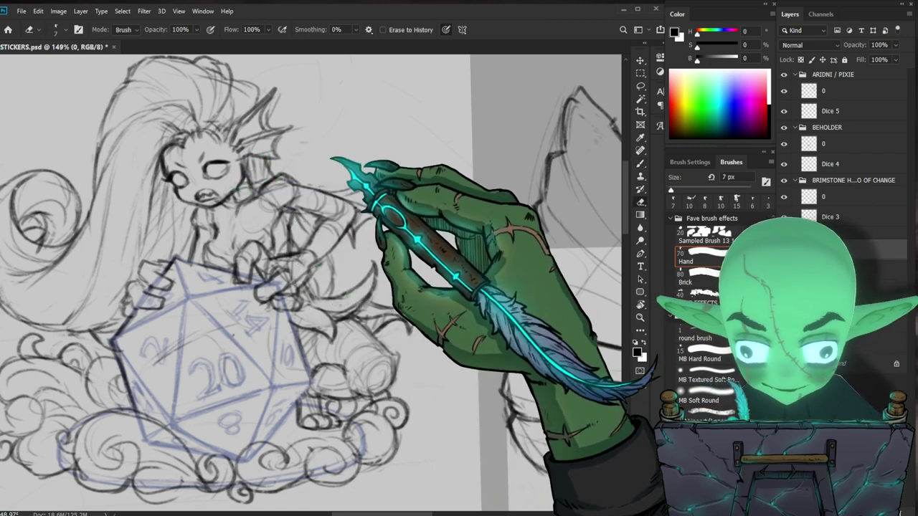
left_click_drag(331, 158, 360, 210)
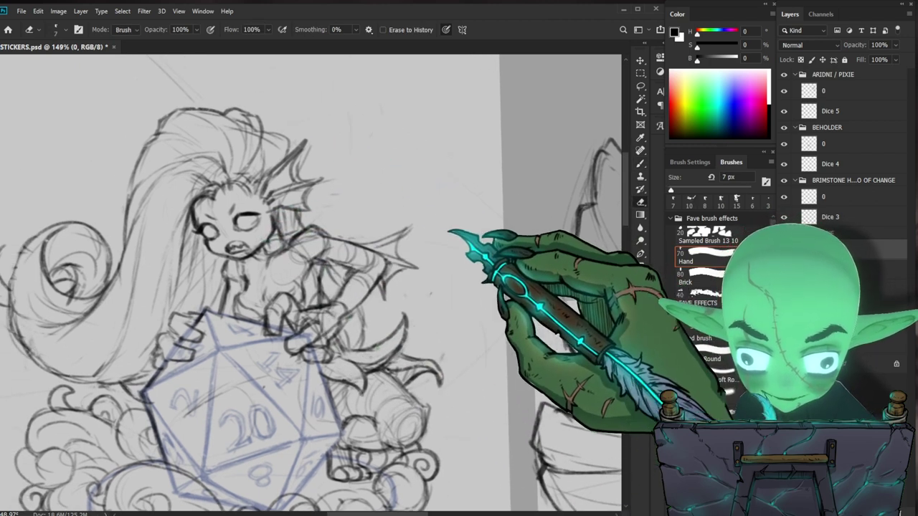
left_click_drag(360, 221, 383, 213)
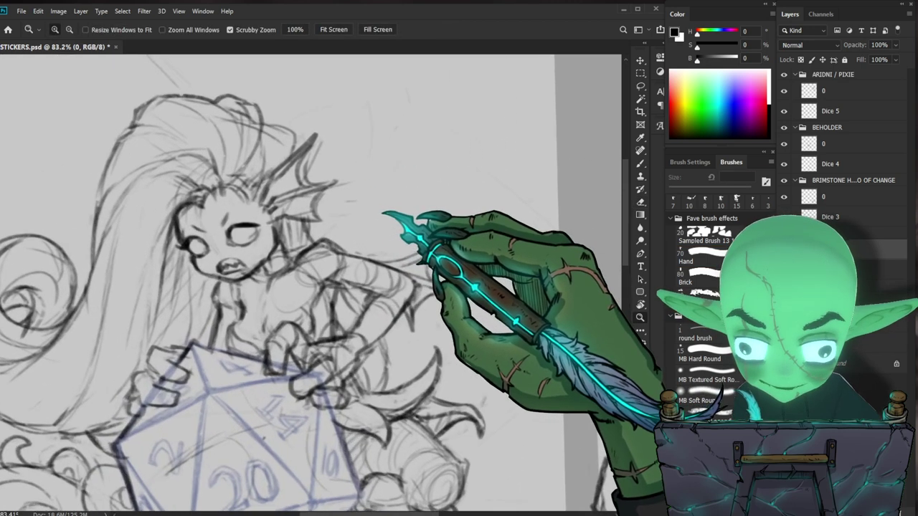
Rework the fin-eared creature's neck and shoulder lines with the 10 px brush and 7 px eraser, then check the whole sketch
key("b")
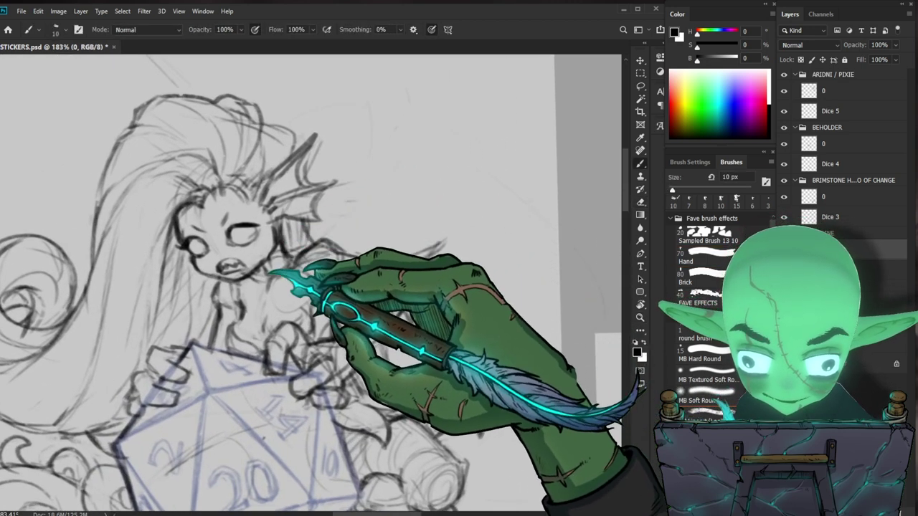
key("e")
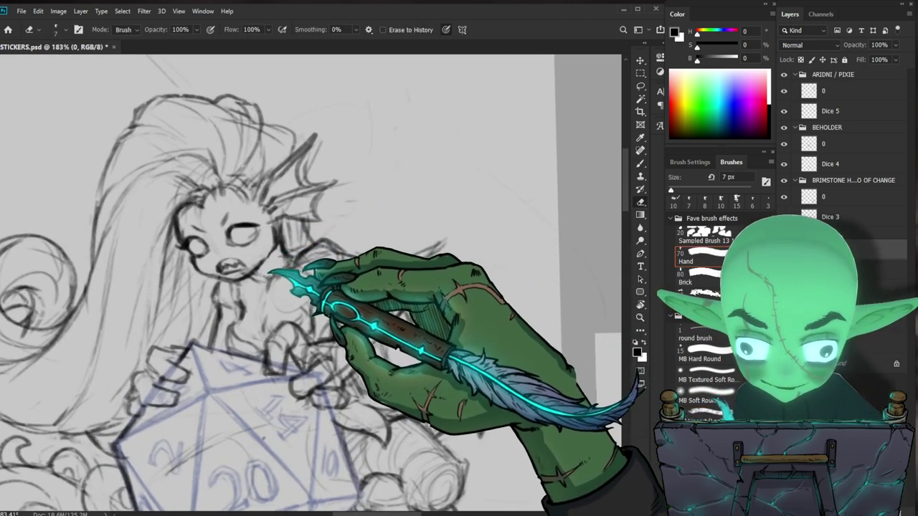
key("b")
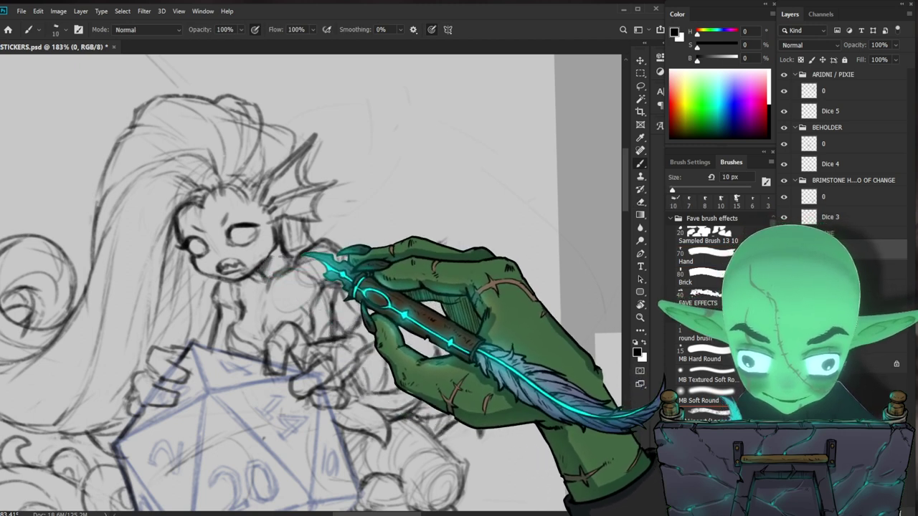
left_click_drag(304, 255, 369, 191)
key("e")
key("b")
key("z")
left_click_drag(398, 187, 375, 261)
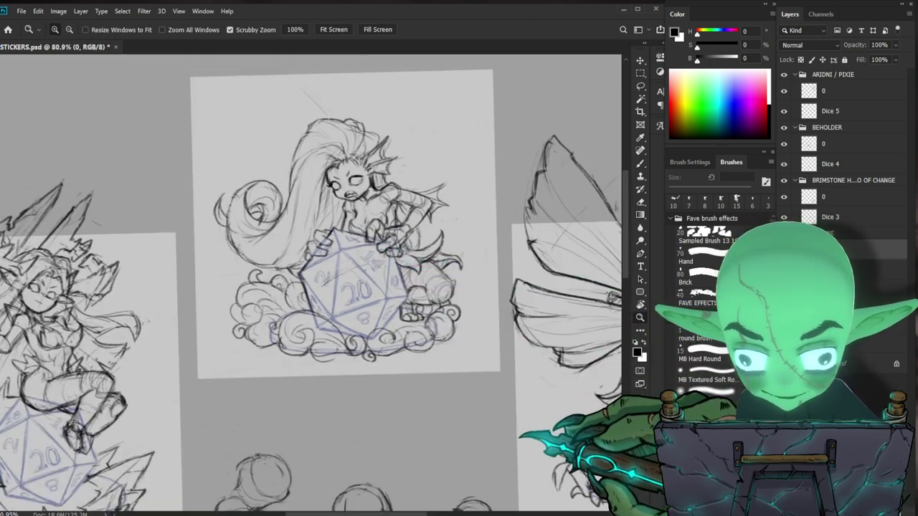
Darken the contour running from the fin-eared creature's neck over the top of the shoulder with the 10 px brush
left_click_drag(519, 435, 441, 421)
left_click_drag(298, 172, 317, 180)
key("e")
key("b")
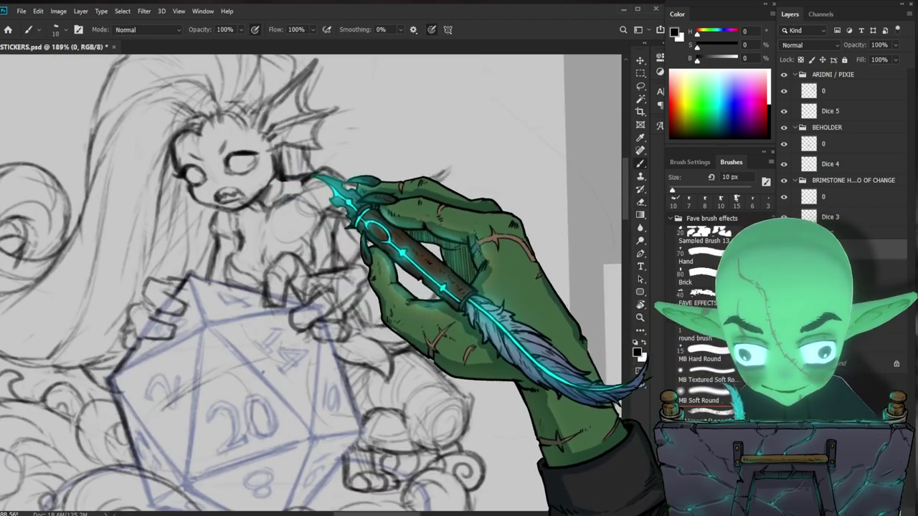
key("e")
key("b")
left_click_drag(307, 179, 336, 170)
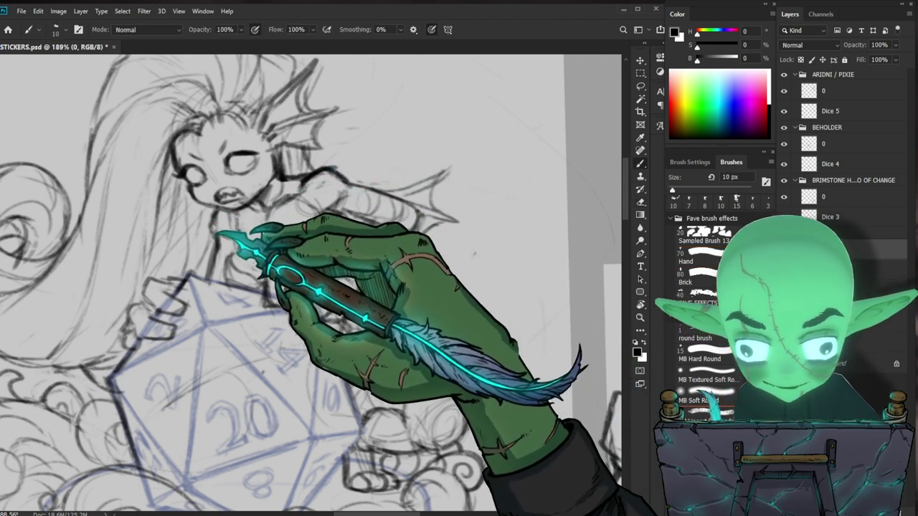
Select layer 0 of the Brimstone group and touch up the many-armed monster's curled tentacle with the 10 px brush
key("z")
left_click_drag(328, 230, 260, 350)
left_click_drag(169, 278, 142, 319)
left_click_drag(529, 452, 414, 346)
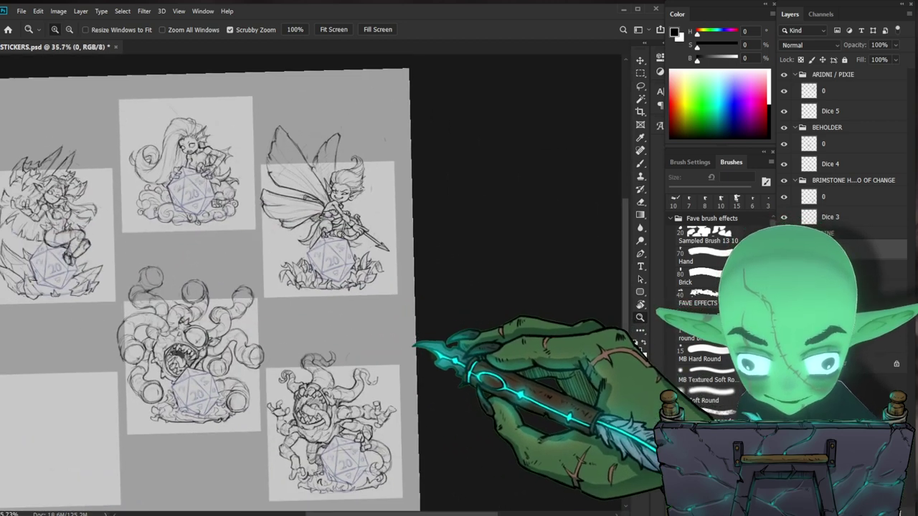
left_click_drag(371, 386, 453, 385)
key("b")
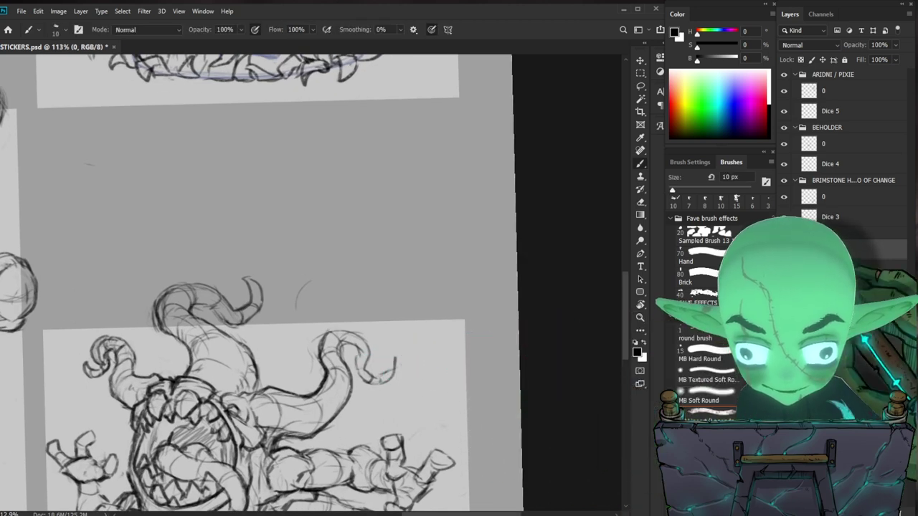
left_click(847, 197)
left_click(784, 197)
left_click(784, 198)
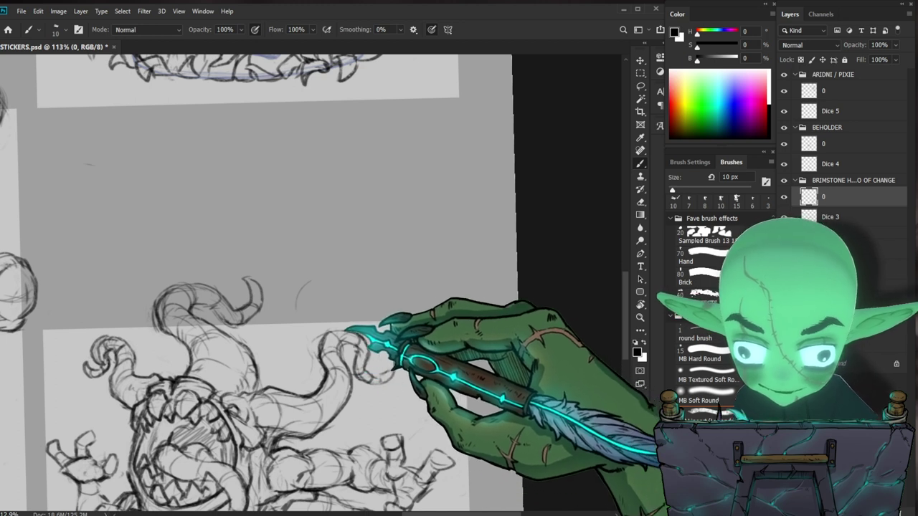
left_click_drag(366, 335, 334, 356)
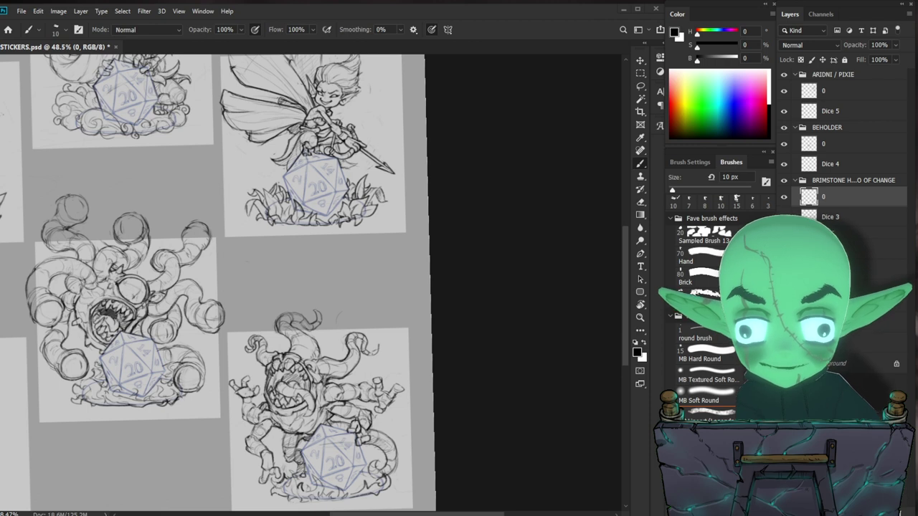
Select layer 0 of the Aridni / Pixie group and examine the pixie's feet and cloth above the die, up close and beside the other sketches
mouse_move(380, 197)
left_mouse_down()
mouse_move(416, 198)
mouse_move(436, 340)
left_mouse_up()
left_click(852, 144)
left_click(846, 91)
left_click_drag(403, 289, 413, 289)
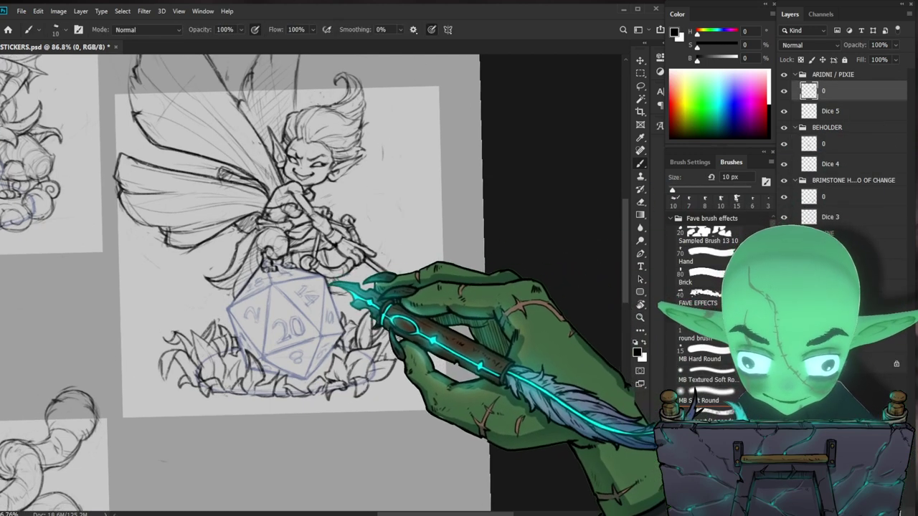
left_click_drag(368, 253, 376, 274)
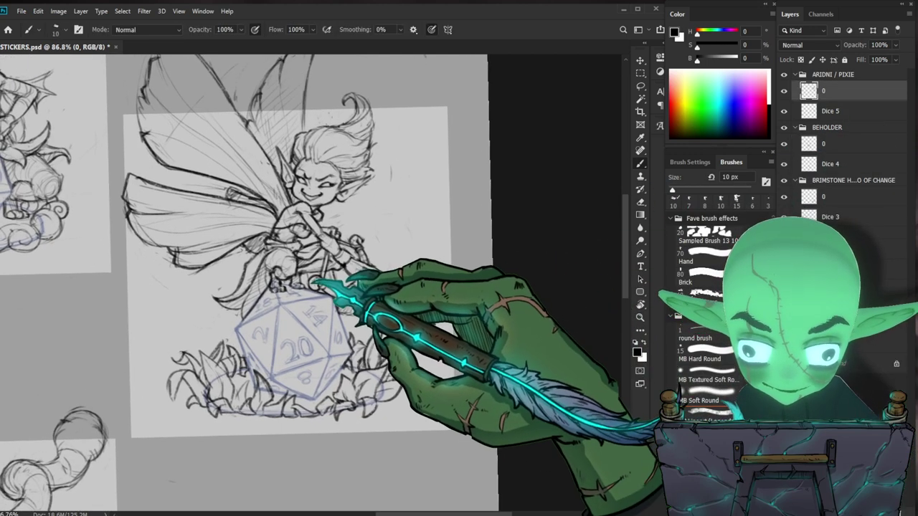
scroll(376, 259, "up", 4)
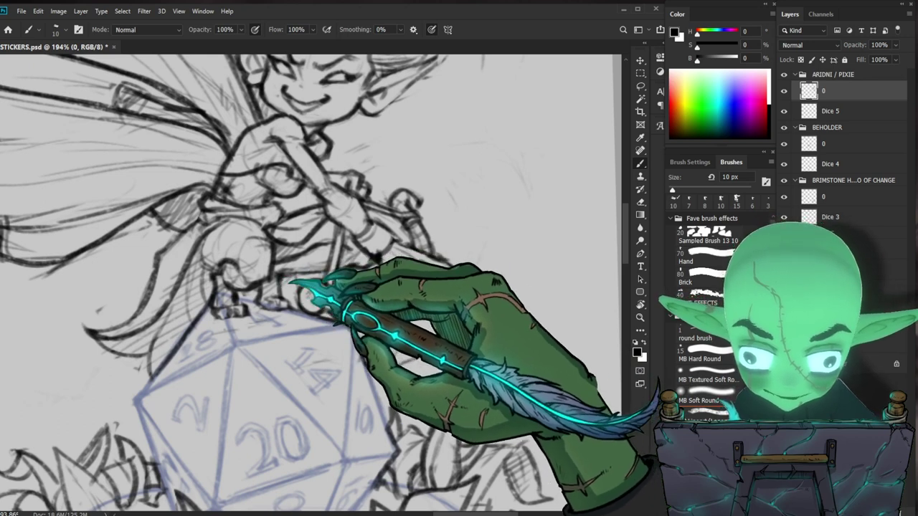
key("z")
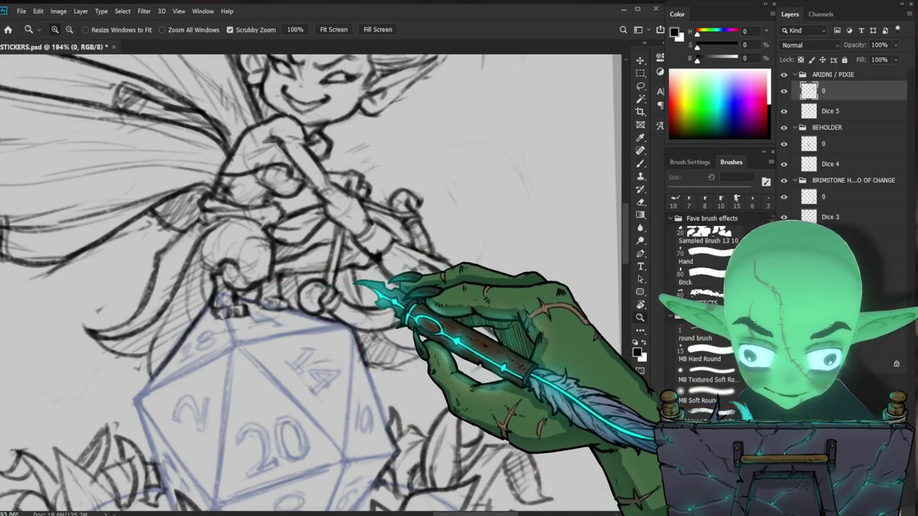
left_click_drag(351, 286, 367, 323)
mouse_move(534, 412)
left_mouse_down()
mouse_move(527, 384)
mouse_move(545, 414)
left_mouse_up()
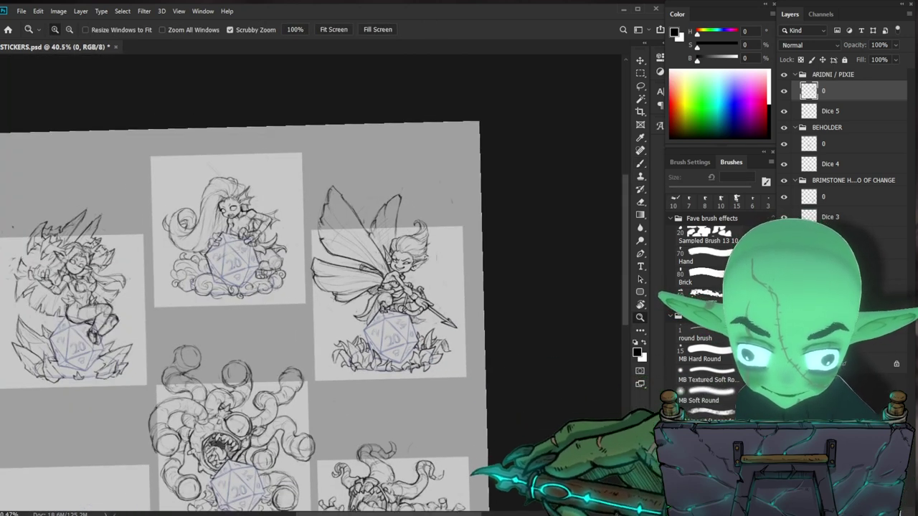
scroll(435, 116, "down", 3)
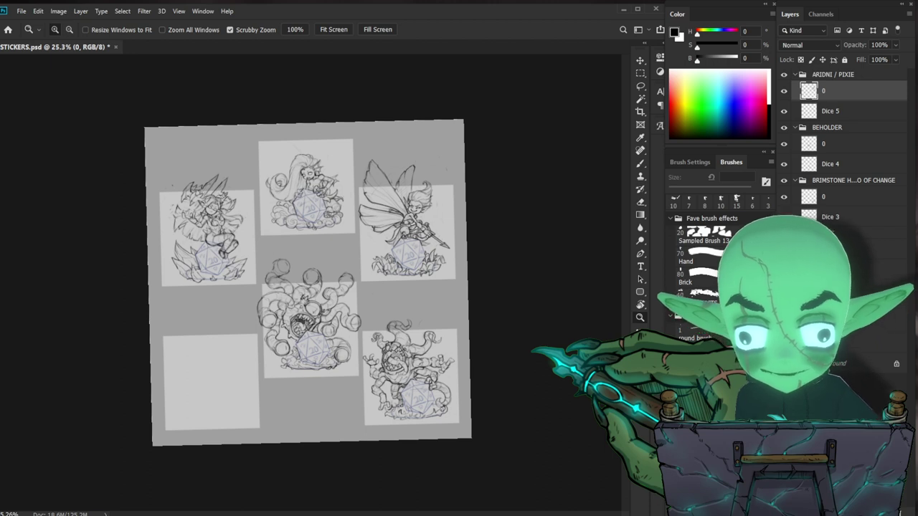
Select the crystal figure's sketch layer and refine the crystals beside the die with the 10 px brush and the eraser
left_click(846, 303)
left_click_drag(206, 270, 248, 270)
key("b")
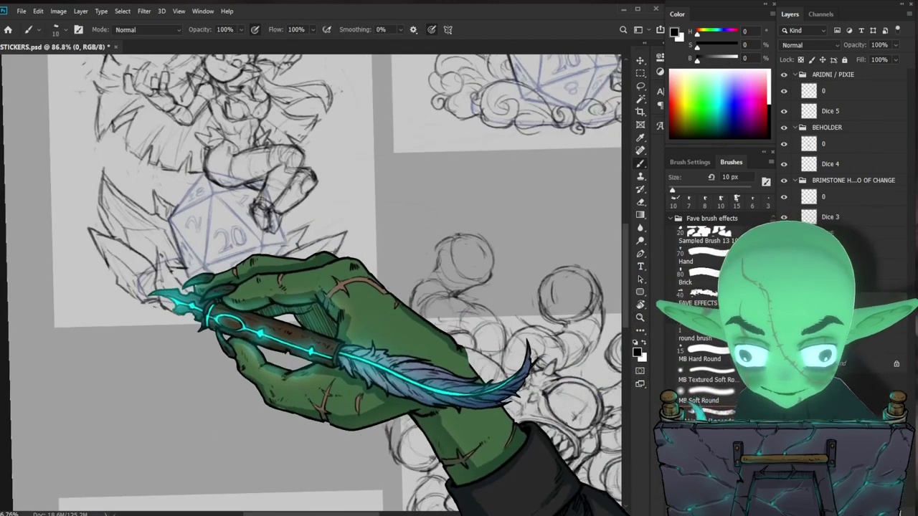
left_click_drag(110, 275, 82, 266)
left_click_drag(82, 266, 137, 302)
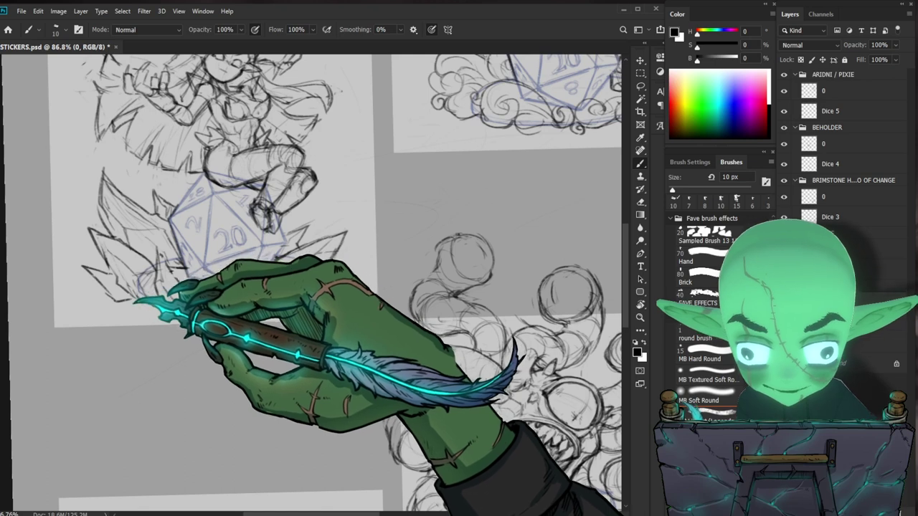
key("e")
key("b")
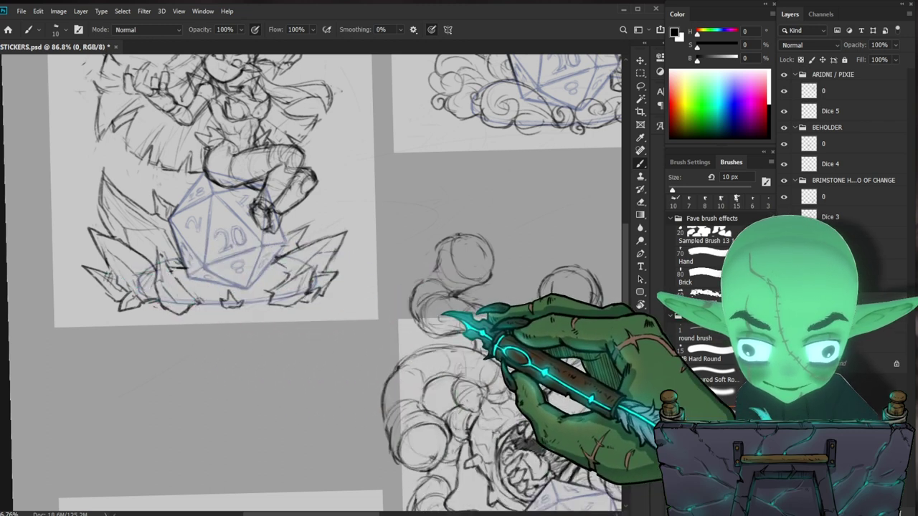
Draw the ground edge and small crystal shards beneath the crystal figure's die, correcting lines with the eraser
left_click_drag(442, 313, 426, 343)
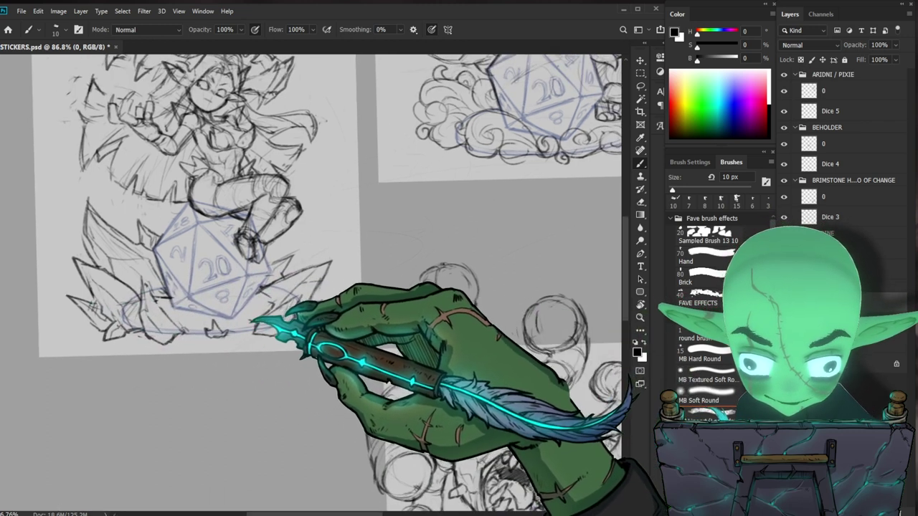
key("e")
key("b")
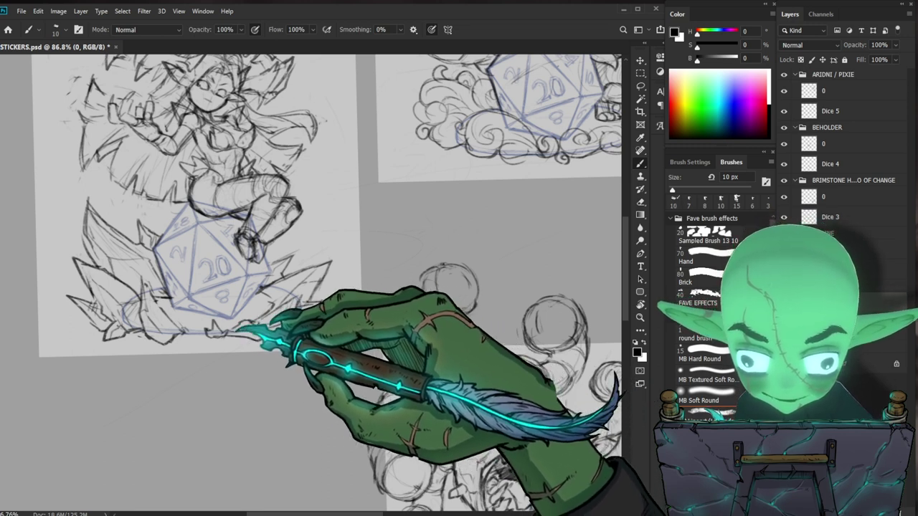
left_click_drag(307, 329, 343, 363)
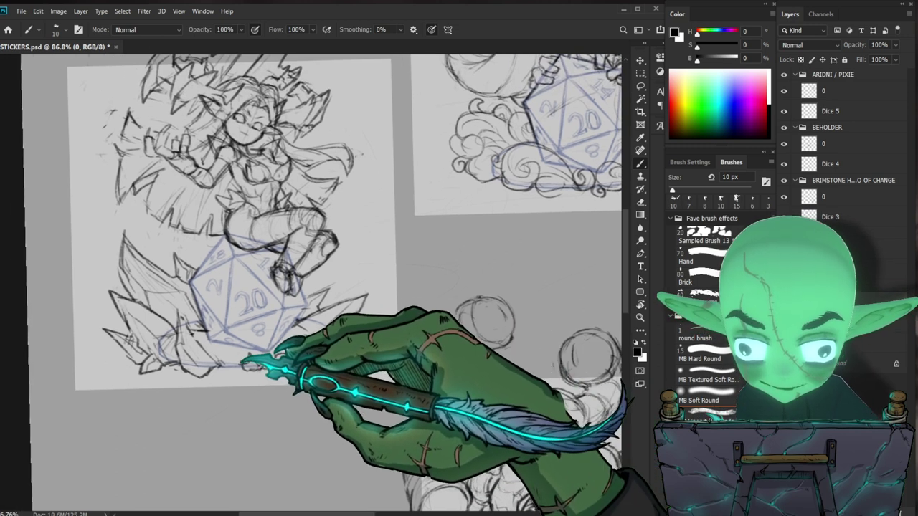
key("e")
key("b")
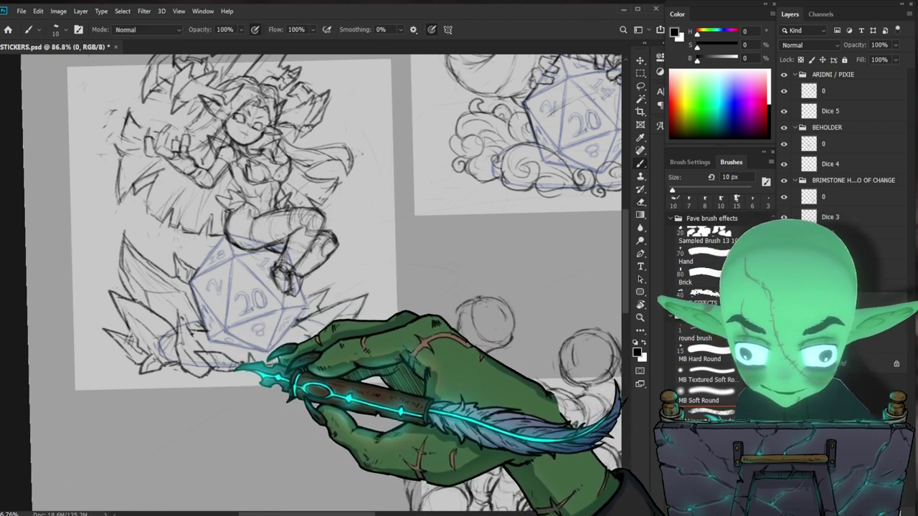
Finish the front edge of the crystal base below the die with brush and eraser, then compare it with the other sketches
key("ctrl+space")
left_click_drag(312, 367, 276, 367)
left_click_drag(511, 395, 498, 395)
left_click_drag(307, 341, 359, 324)
mouse_move(256, 352)
left_mouse_down()
mouse_move(283, 352)
mouse_move(247, 353)
left_mouse_up()
key("e")
key("b")
key("ctrl+space")
left_click_drag(487, 434, 401, 406)
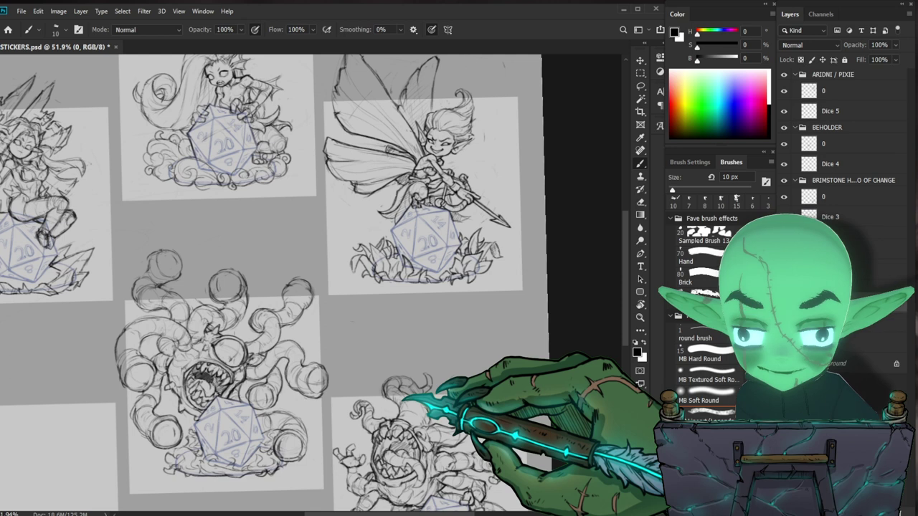
scroll(481, 319, "down", 2)
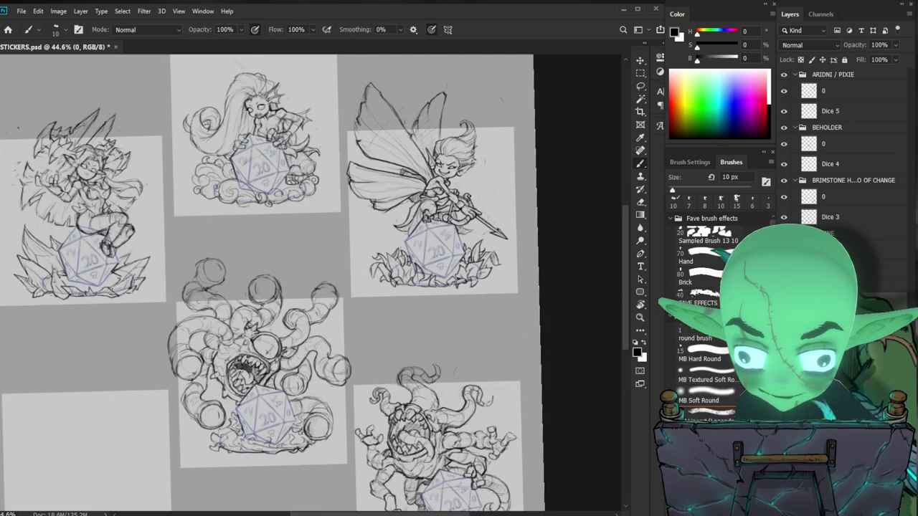
Erase the rough lines around the crystal figure's neck and shoulder with the 7 px eraser
left_click_drag(112, 205, 308, 210)
key("e")
left_click_drag(271, 268, 252, 272)
key("b")
left_click_drag(369, 250, 404, 320)
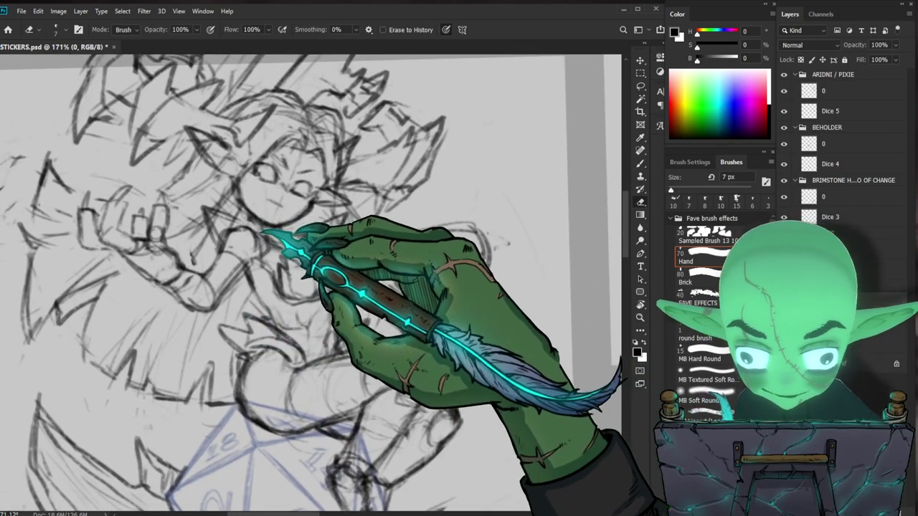
Draw a pointed collar around the crystal figure's neck and shoulders with the 10 px brush, cleaning up with the eraser
key("b")
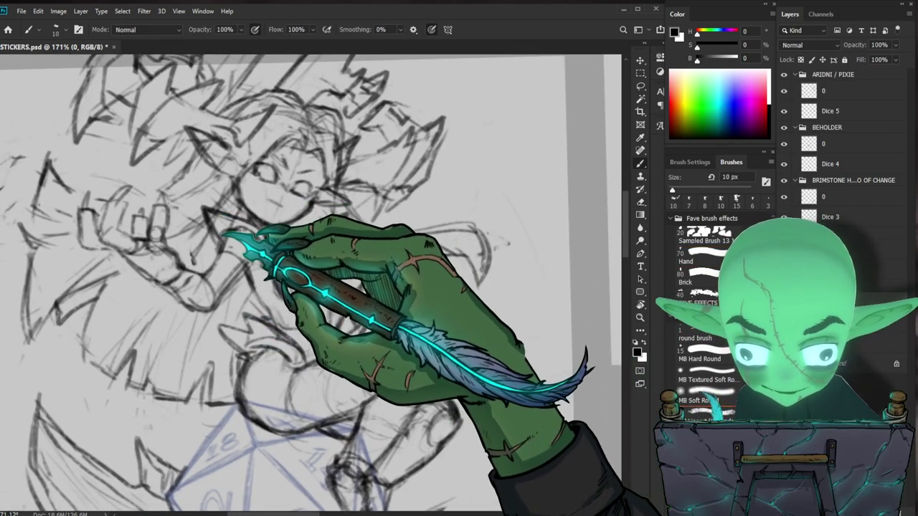
key("e")
key("b")
key("e")
key("b")
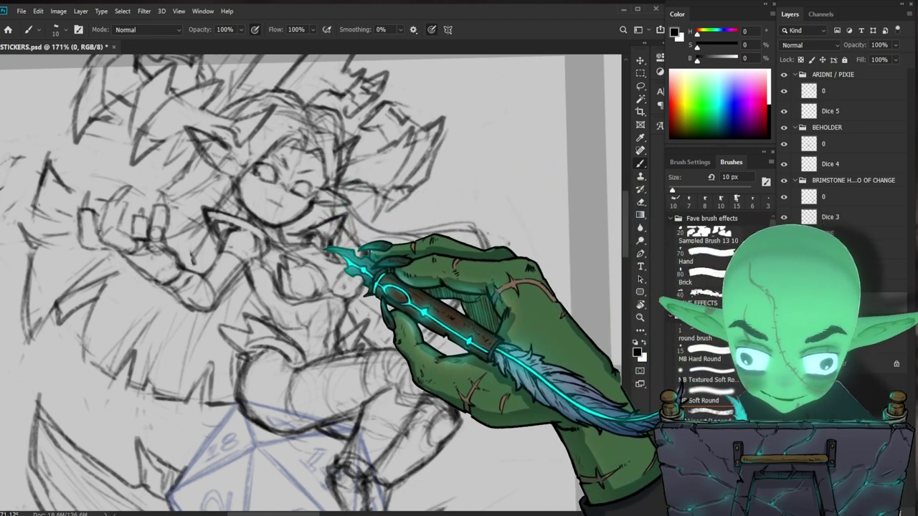
Refine the collar's edge and the neckline beneath the crystal figure's chin, alternating the 10 px brush and 7 px eraser
key("e")
key("b")
key("e")
key("b")
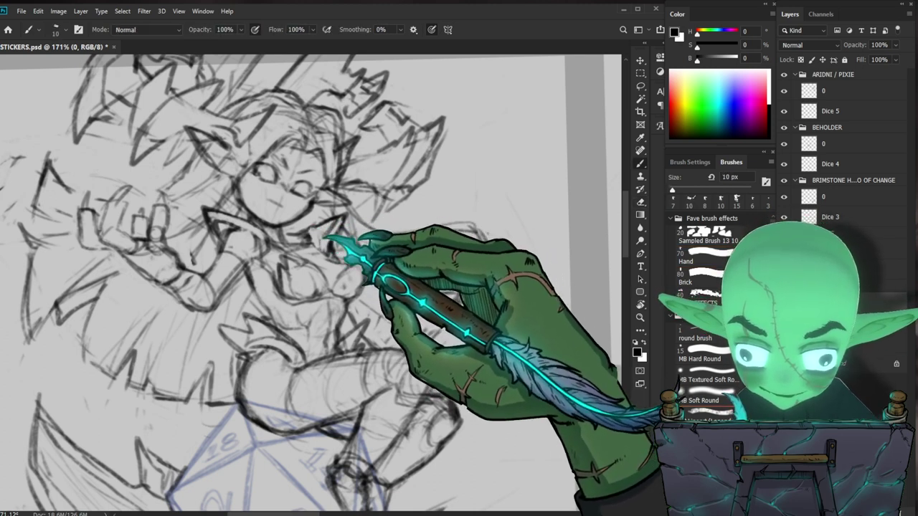
scroll(305, 282, "up", 1)
key("e")
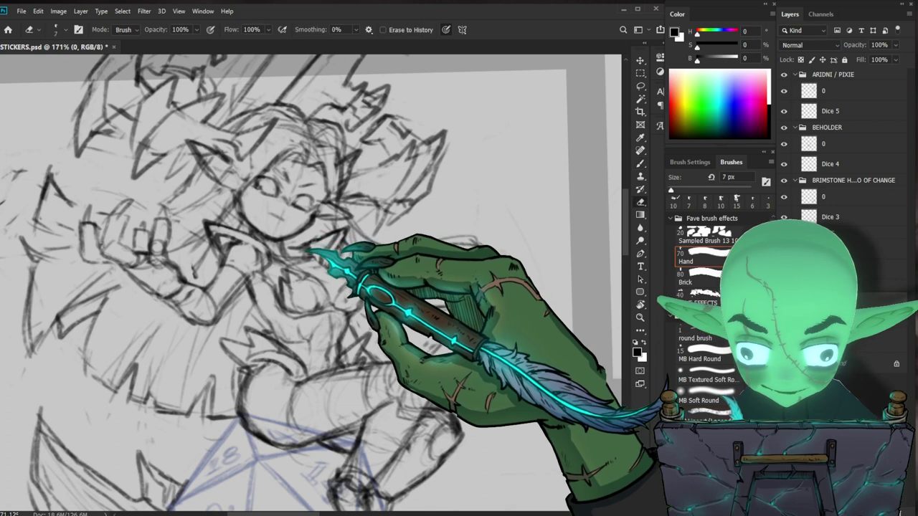
key("b")
key("e")
key("b")
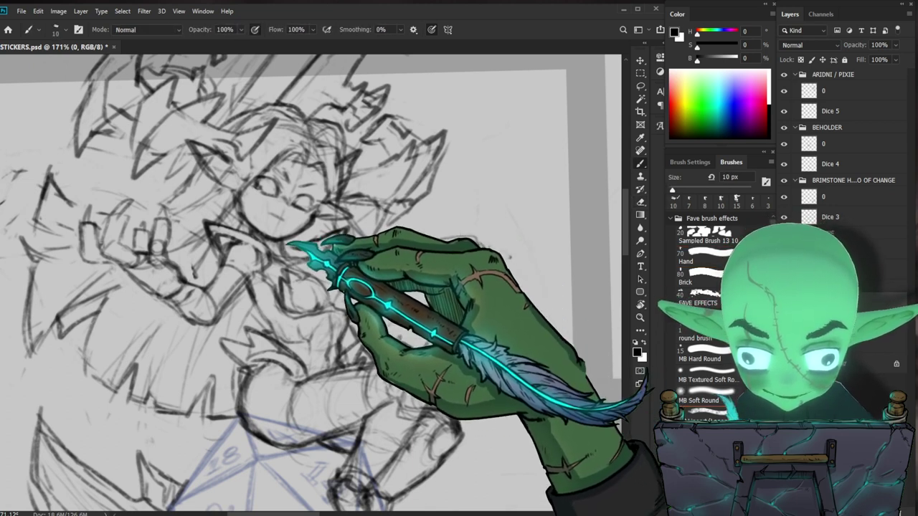
Touch up the crystal figure's shoulder and upper chest lines below the collar with the 10 px brush and the eraser
mouse_move(432, 260)
left_mouse_down()
mouse_move(383, 263)
mouse_move(426, 260)
left_mouse_up()
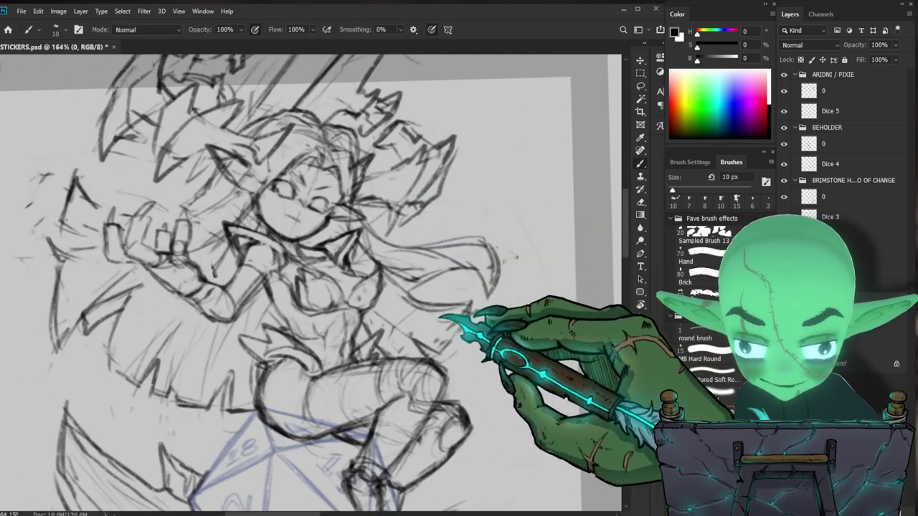
left_click_drag(439, 316, 423, 315)
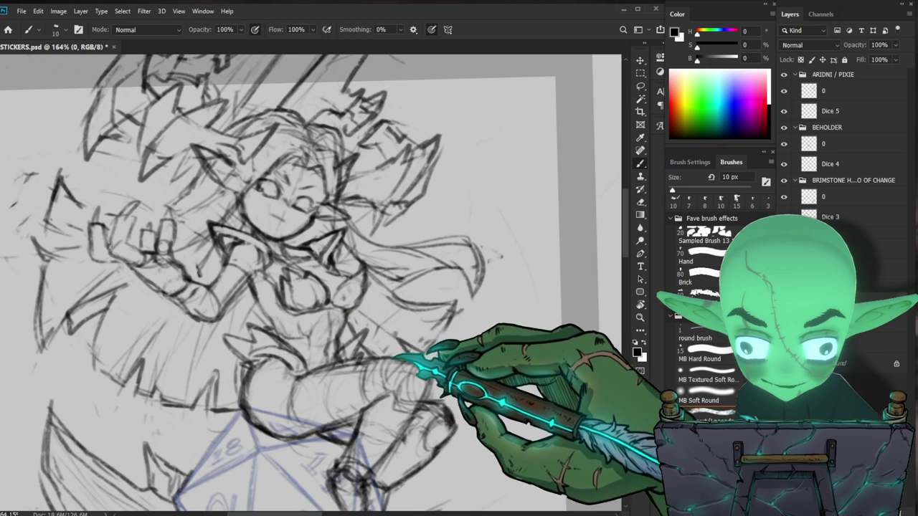
left_click_drag(409, 361, 340, 332)
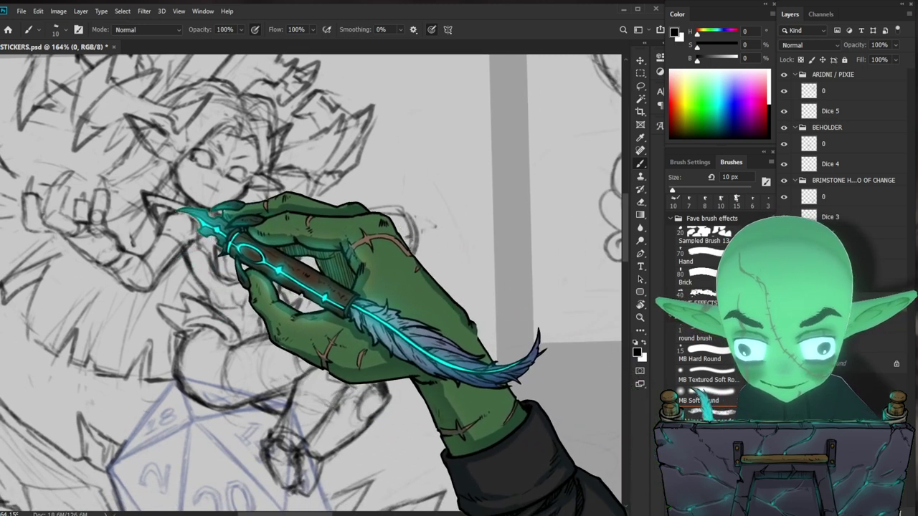
left_click_drag(282, 256, 313, 301)
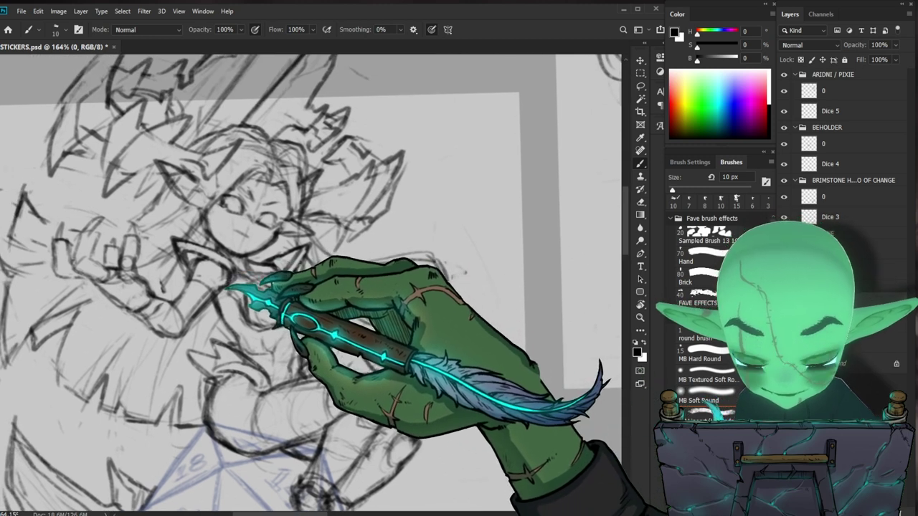
key("e")
key("b")
left_click_drag(230, 264, 231, 287)
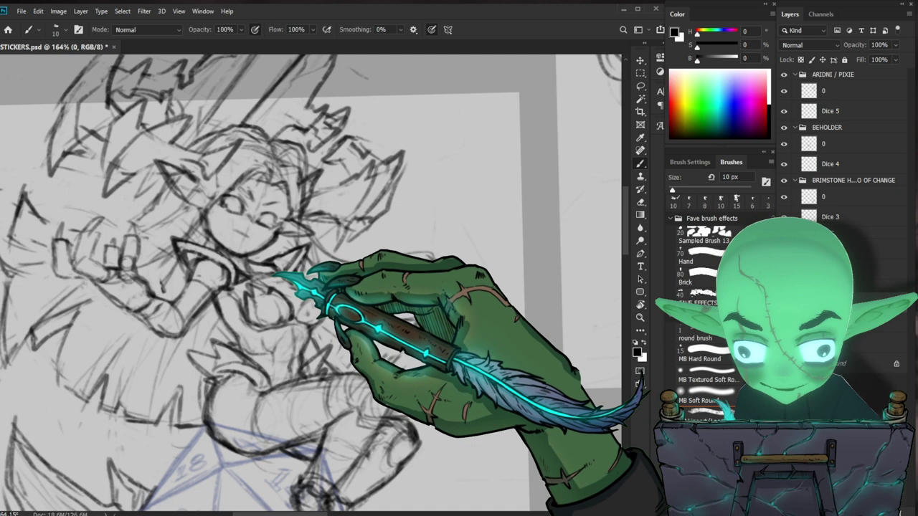
Compare the crystal figure with the neighbouring sketches and touch up the collar lines near the neck
key("ctrl+minus")
key("ctrl+minus")
left_click_drag(430, 395, 436, 301)
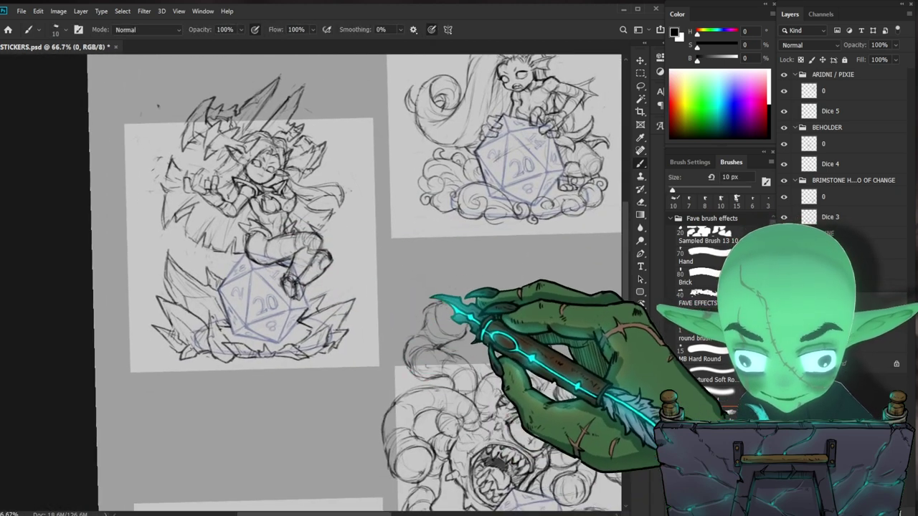
left_click_drag(271, 174, 323, 174)
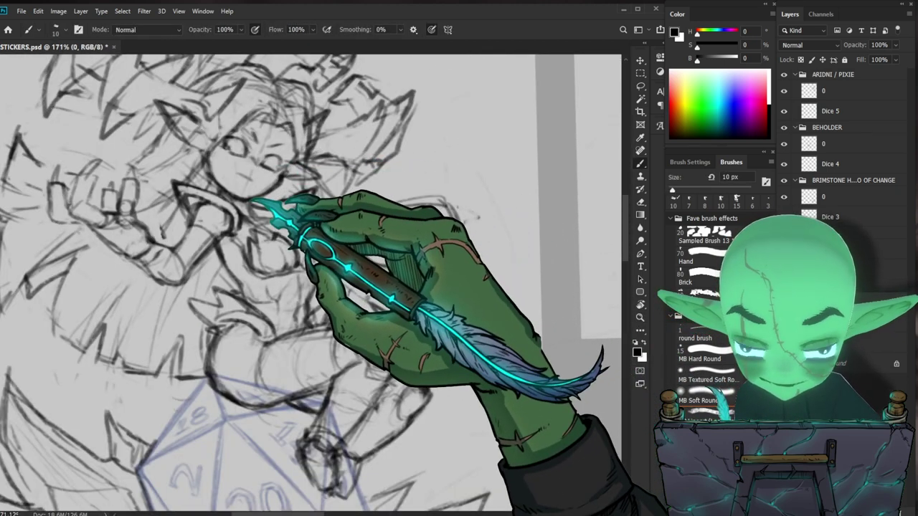
left_click_drag(258, 189, 200, 253)
Touch up the pixie's head and shoulder lines on layer 0 of the ARIDNI / PIXIE group, checking the whole sheet
mouse_move(543, 462)
left_mouse_down()
mouse_move(386, 444)
mouse_move(374, 457)
left_mouse_up()
mouse_move(552, 159)
left_mouse_down()
mouse_move(564, 159)
mouse_move(525, 228)
left_mouse_up()
left_click(836, 93)
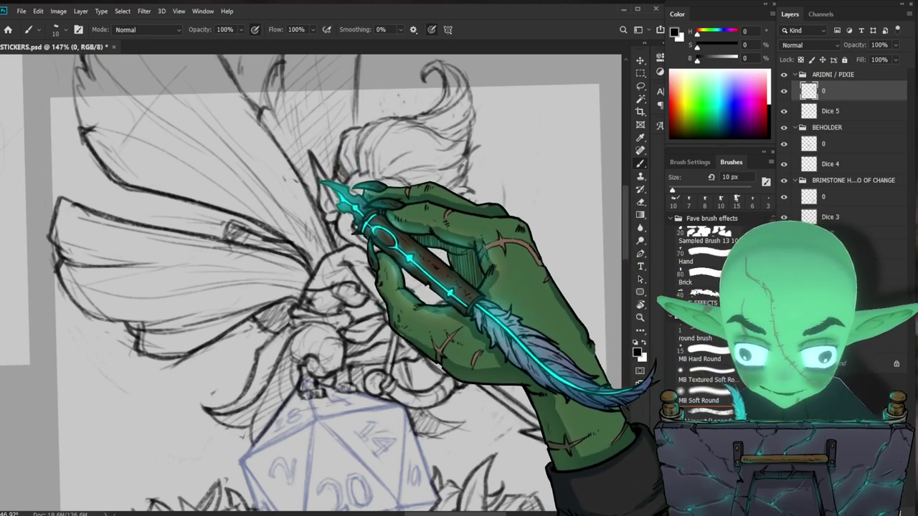
left_click_drag(418, 208, 370, 287)
left_click_drag(472, 434, 471, 394)
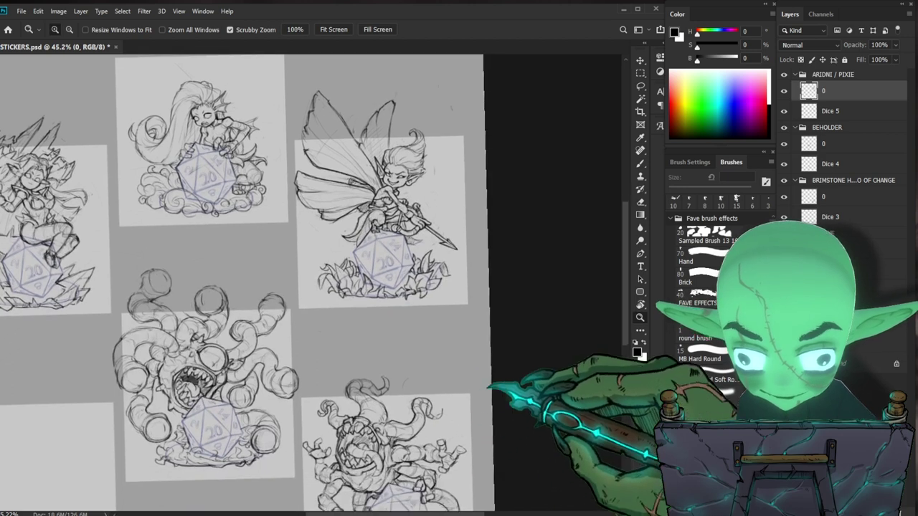
left_click_drag(532, 380, 500, 374)
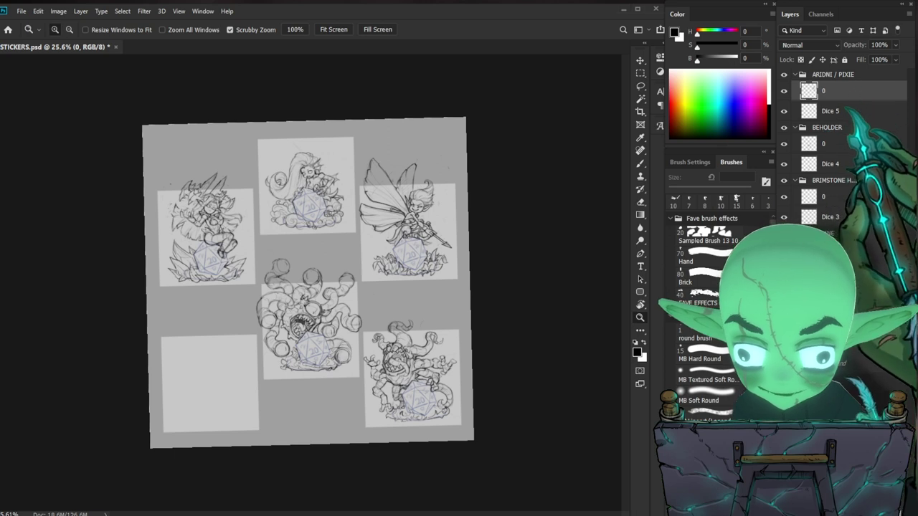
Duplicate the Dice 5 layer, place the copy above all groups, and rename it Dice 6
left_click(831, 111)
key("ctrl+j")
left_click_drag(852, 109, 828, 79)
double_click(839, 79)
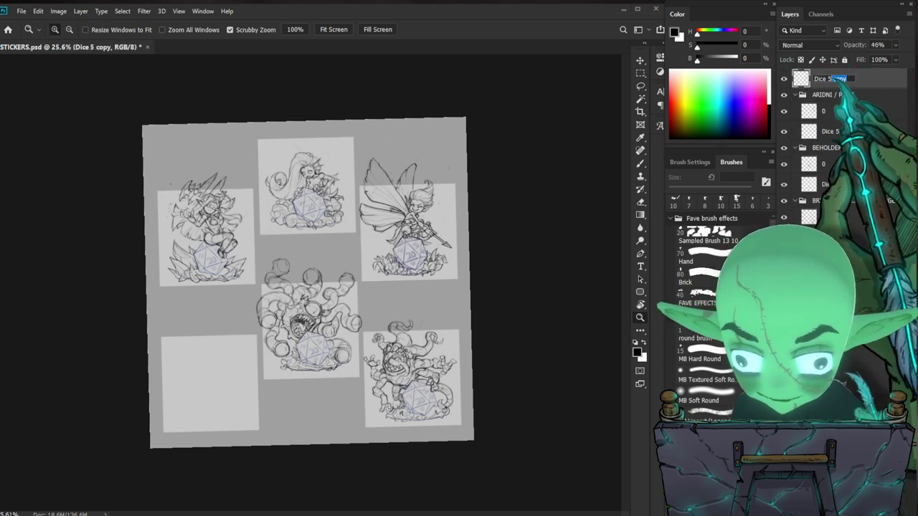
type("6")
key("Return")
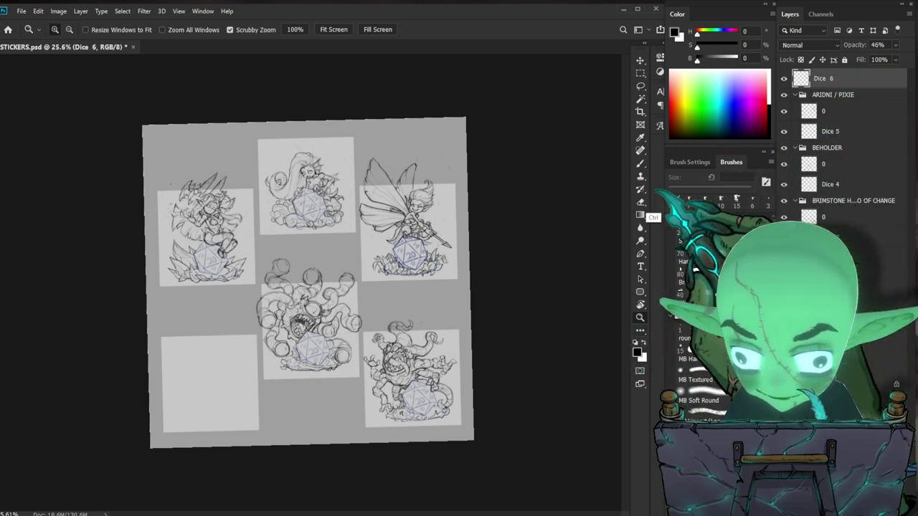
Put the Dice 6 layer into a new group named SELACHIAN
key("ctrl+g")
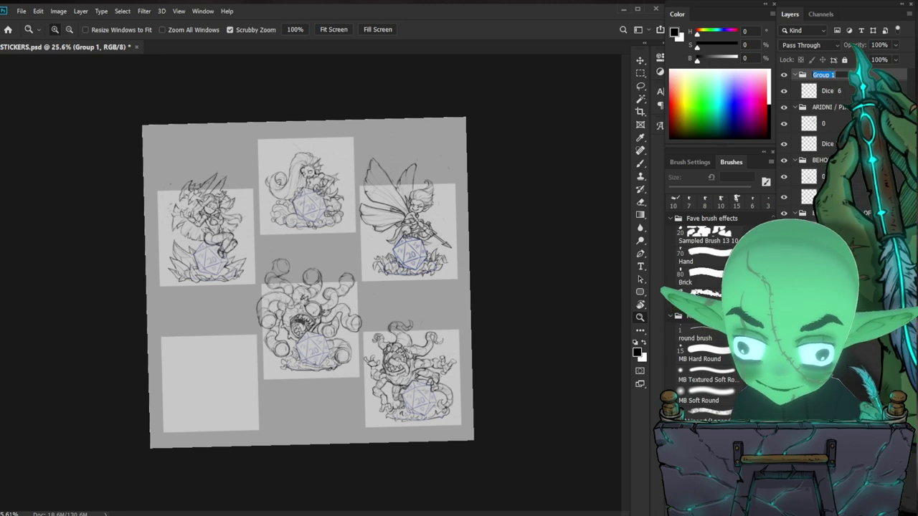
type("SE")
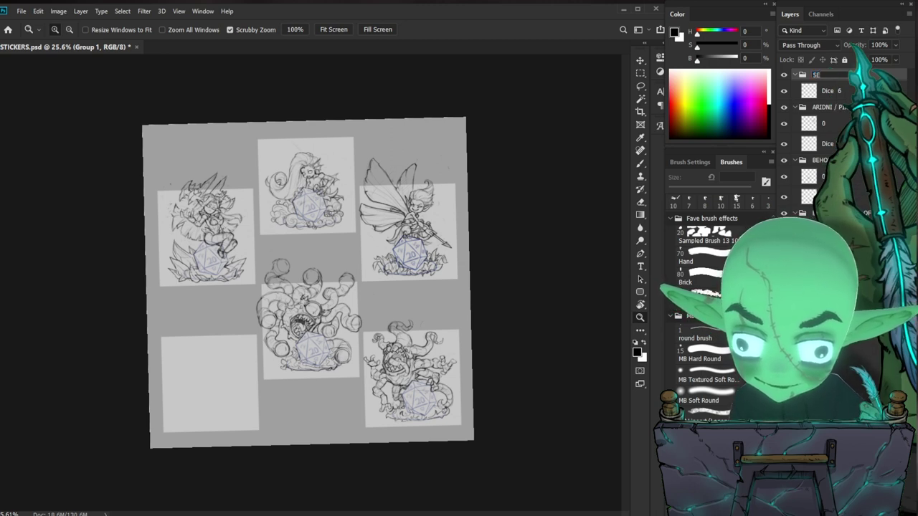
type("LACHIAN")
key("Return")
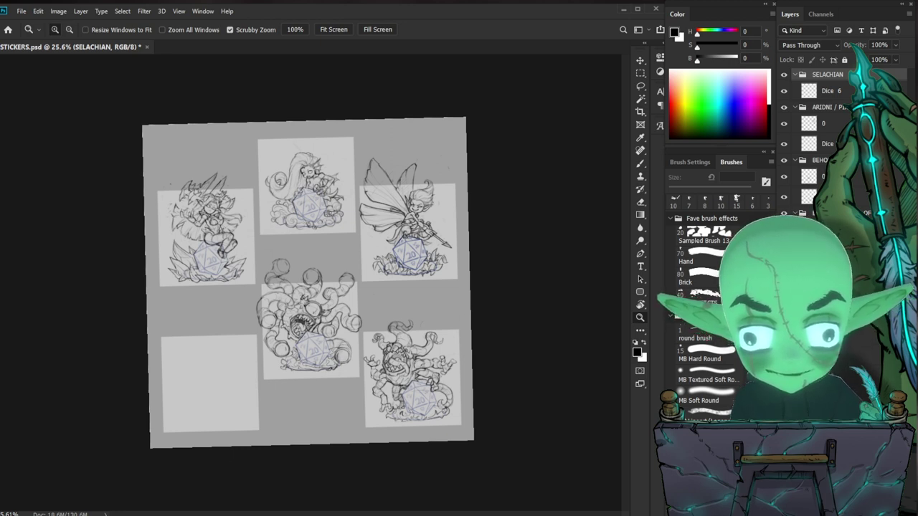
Move the Dice 6 die and its base ellipse into the empty sticker square, centred near the square's lower edge
left_click(836, 91)
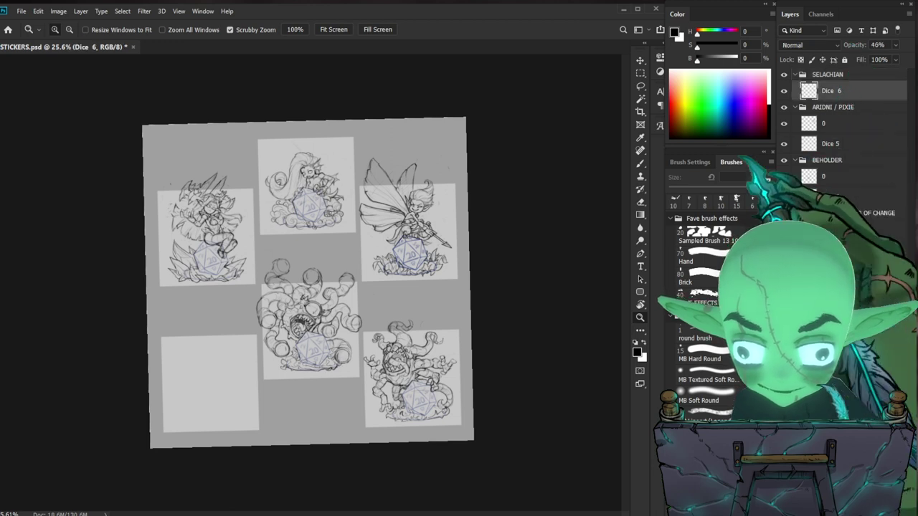
left_click_drag(204, 423, 236, 416)
key("v")
left_click_drag(479, 199, 235, 380)
left_click_drag(327, 383, 274, 408)
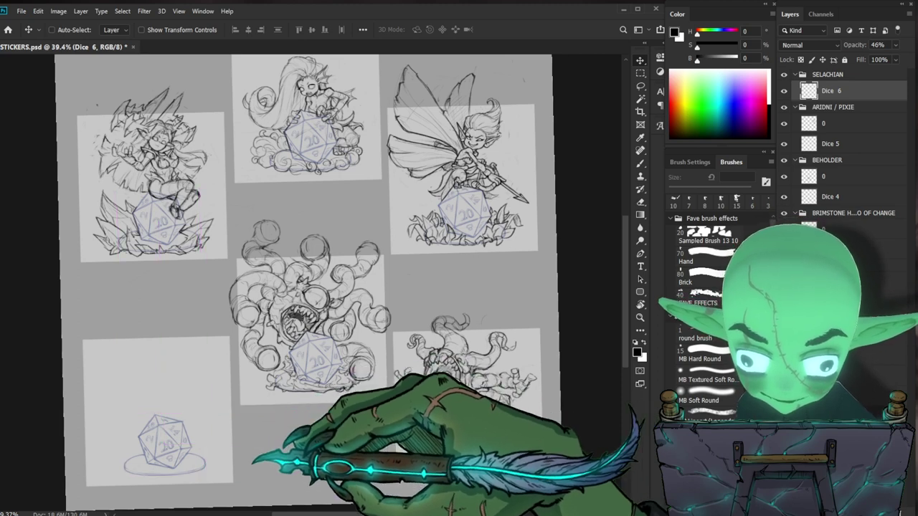
left_click_drag(218, 457, 196, 472)
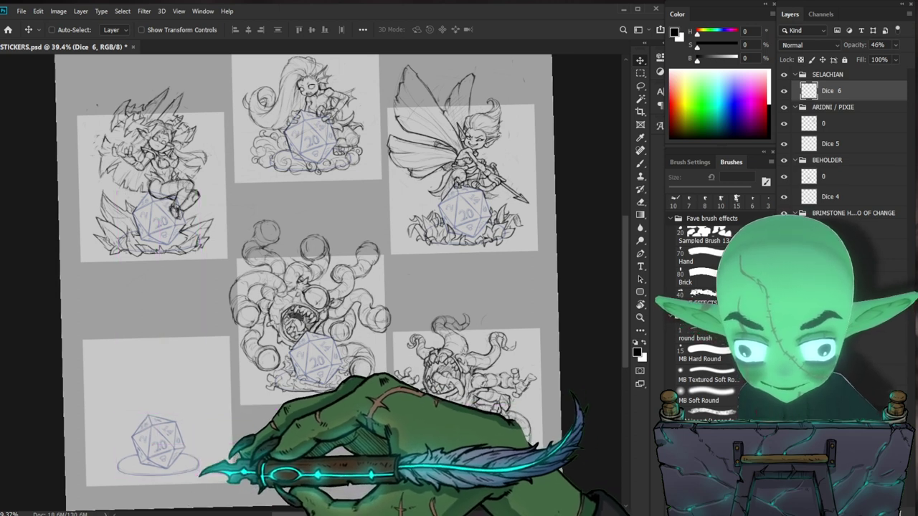
key("Right")
key("Right")
key("Right")
key("Right")
key("Right")
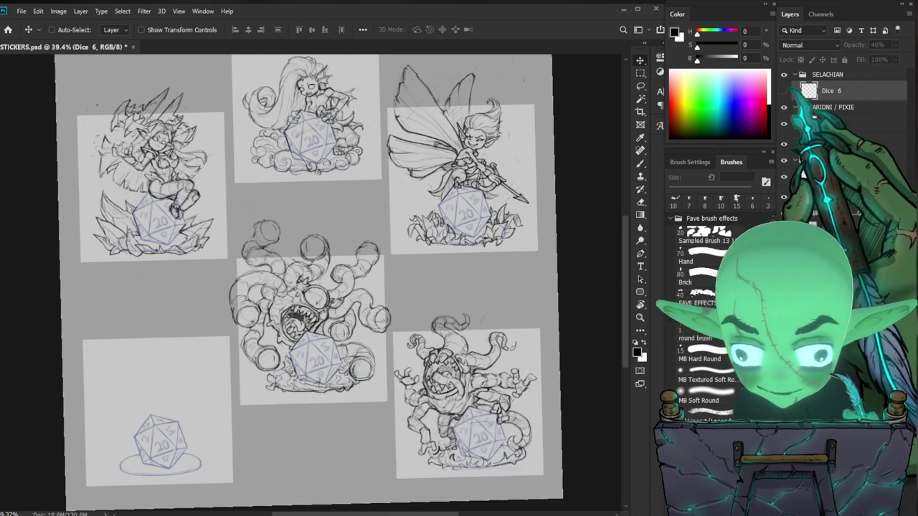
Create a new layer named 0 above Dice 6 in the SELACHIAN group for the sketch
mouse_move(137, 471)
left_mouse_down()
mouse_move(213, 442)
mouse_move(236, 420)
left_mouse_up()
key("b")
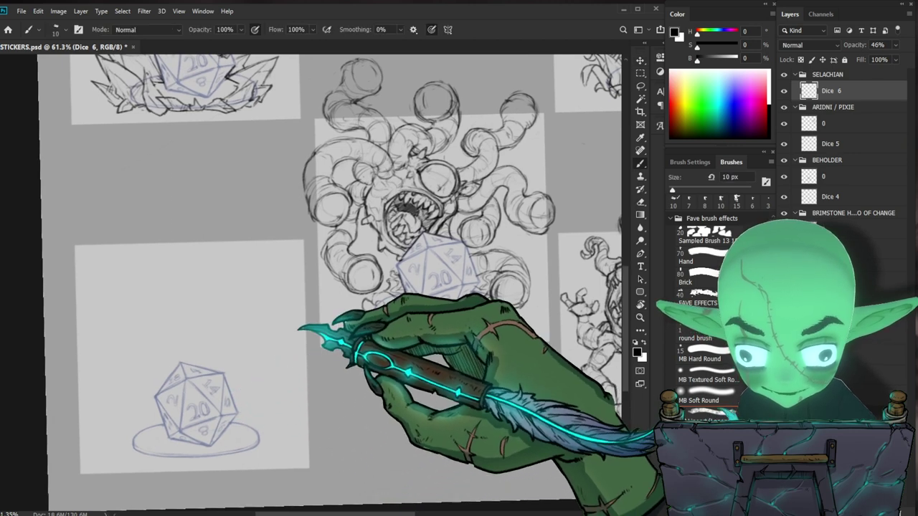
key("ctrl+shift+n")
key("BackSpace")
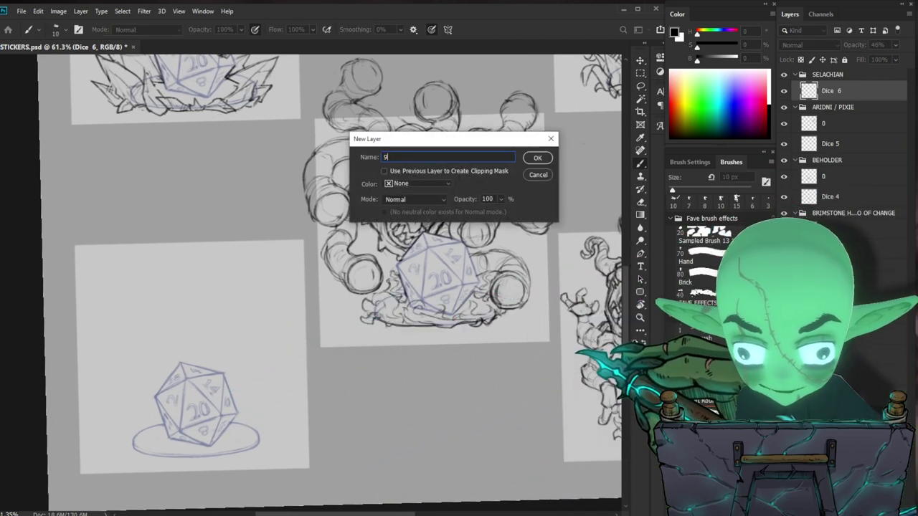
type("0")
key("Return")
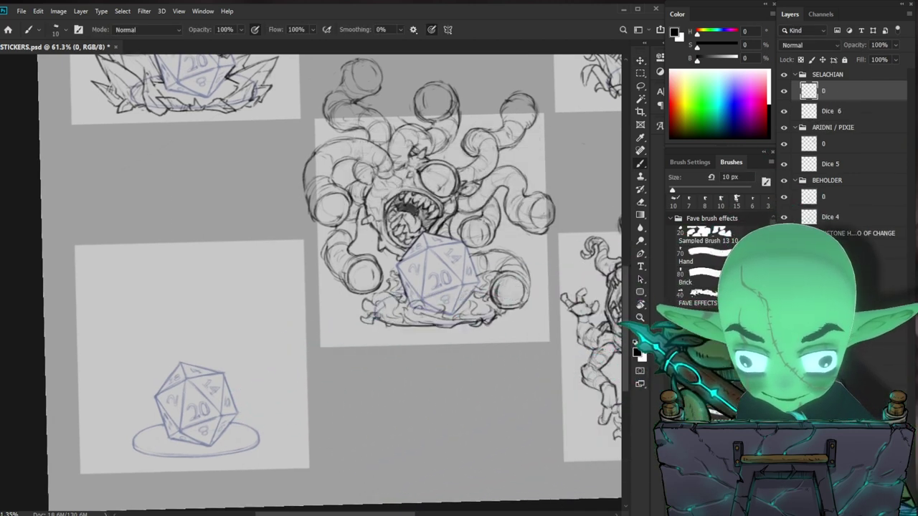
Sketch a light, tall oval guide shape above and around the new die with the 10 px brush
scroll(302, 398, "down", 3)
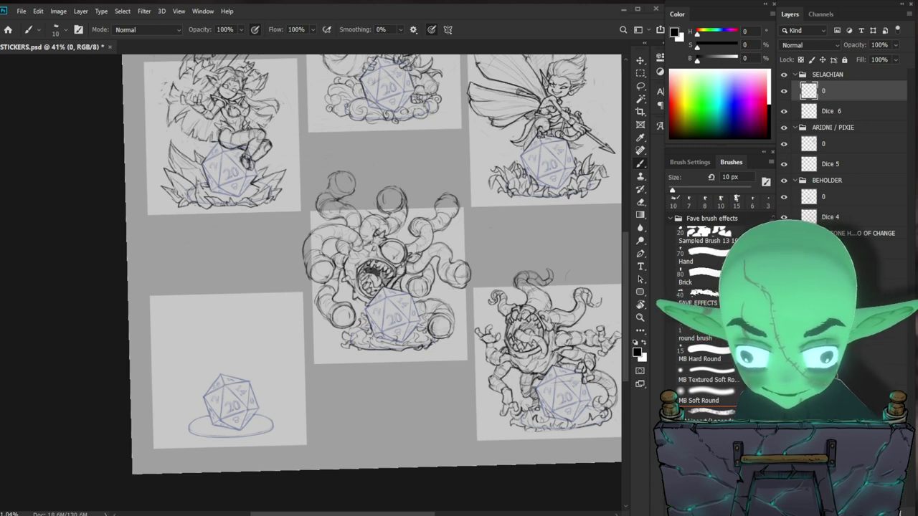
left_click_drag(234, 396, 236, 425)
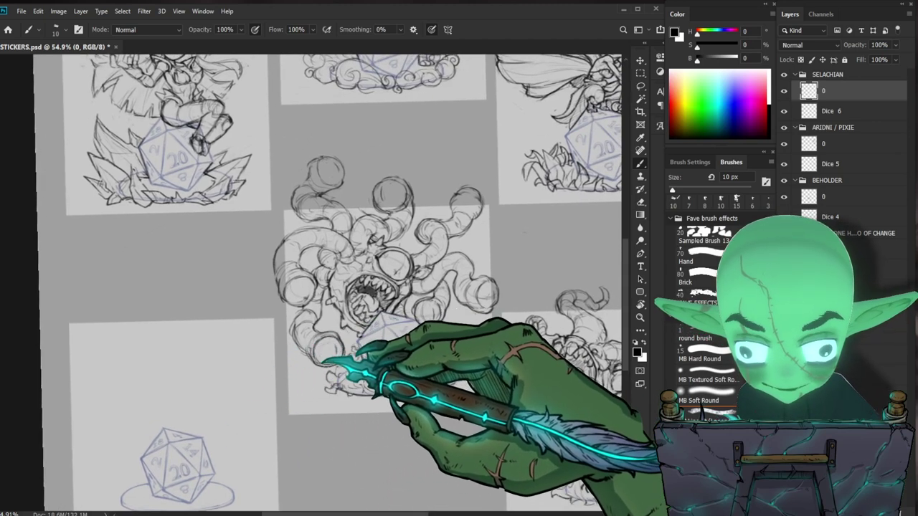
scroll(268, 405, "down", 2)
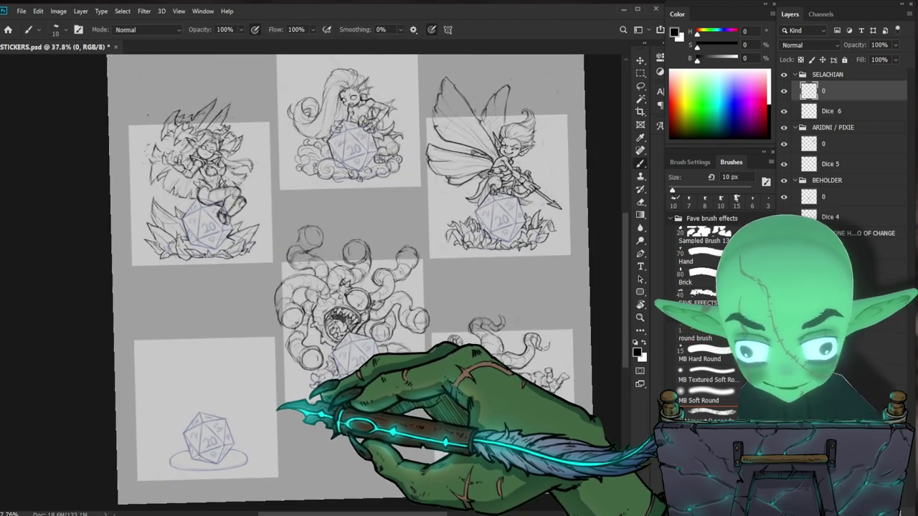
scroll(279, 408, "up", 2)
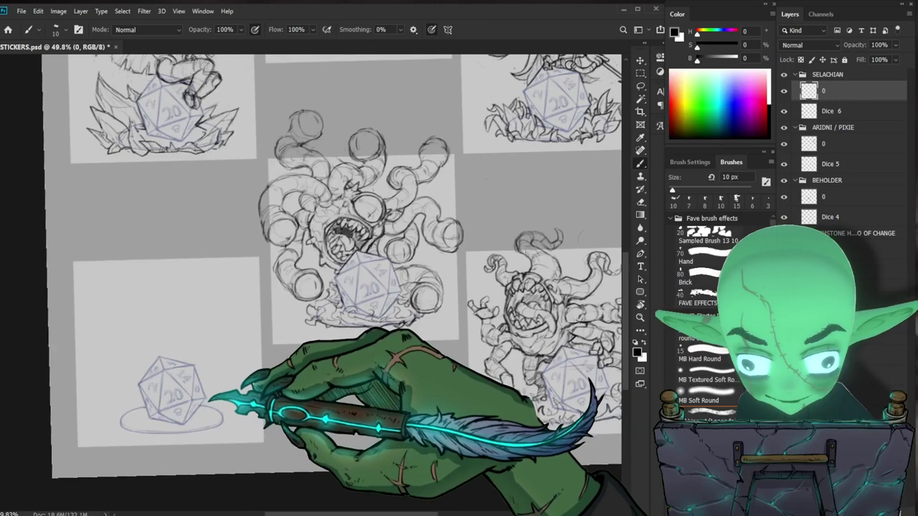
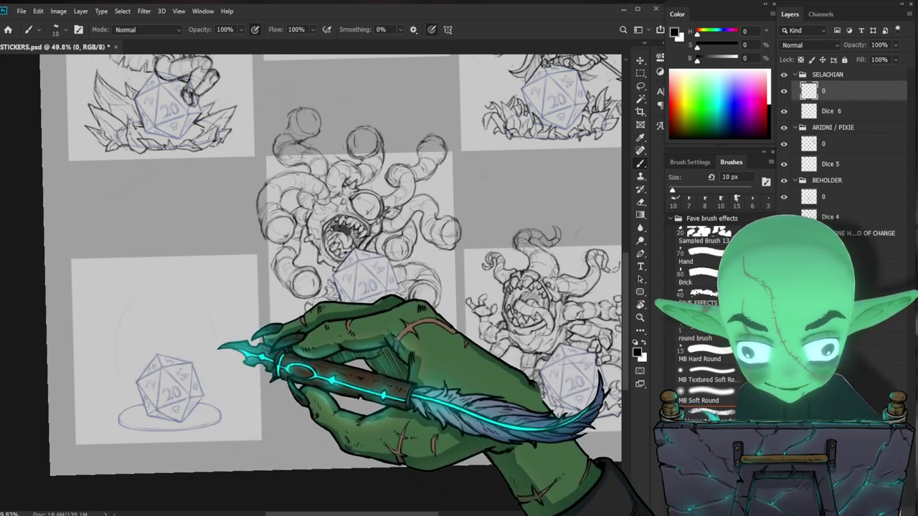
mouse_move(216, 344)
left_mouse_down()
mouse_move(116, 323)
mouse_move(152, 403)
left_mouse_up()
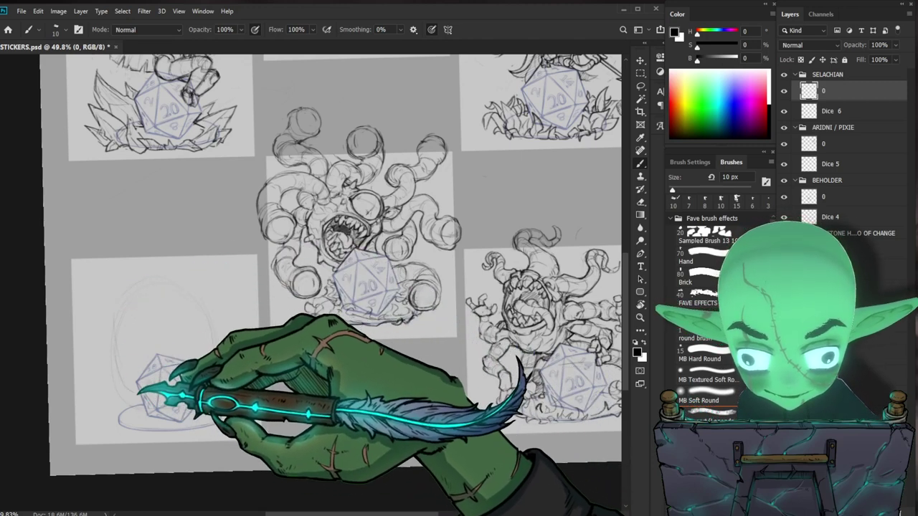
left_click_drag(323, 327, 306, 353)
left_click_drag(270, 432, 267, 392)
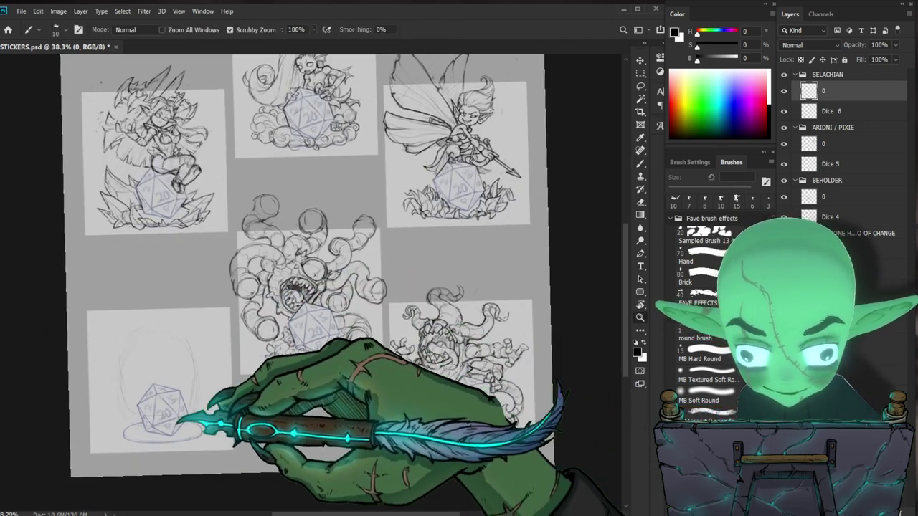
left_click_drag(182, 414, 195, 412)
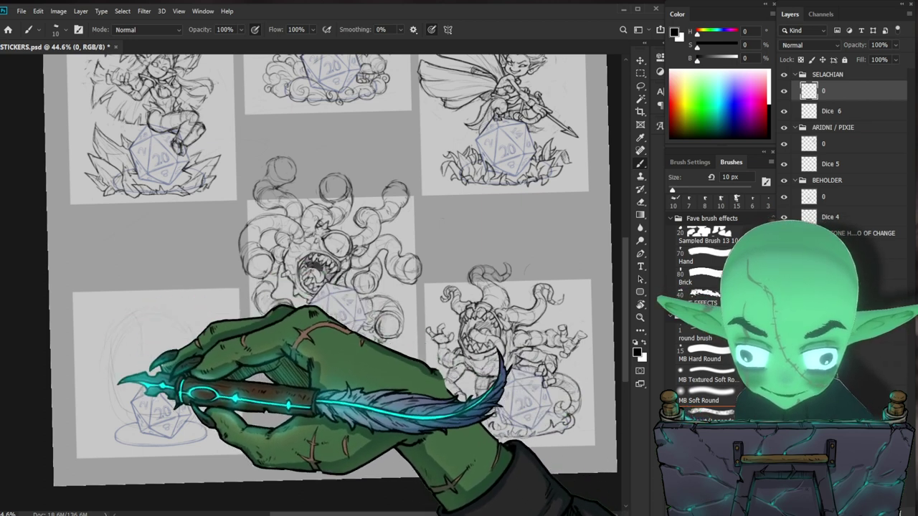
Erase the tall oval guide with a 100 px eraser and sketch a round head, oval face, eye sockets and shoulders around the die
key("e")
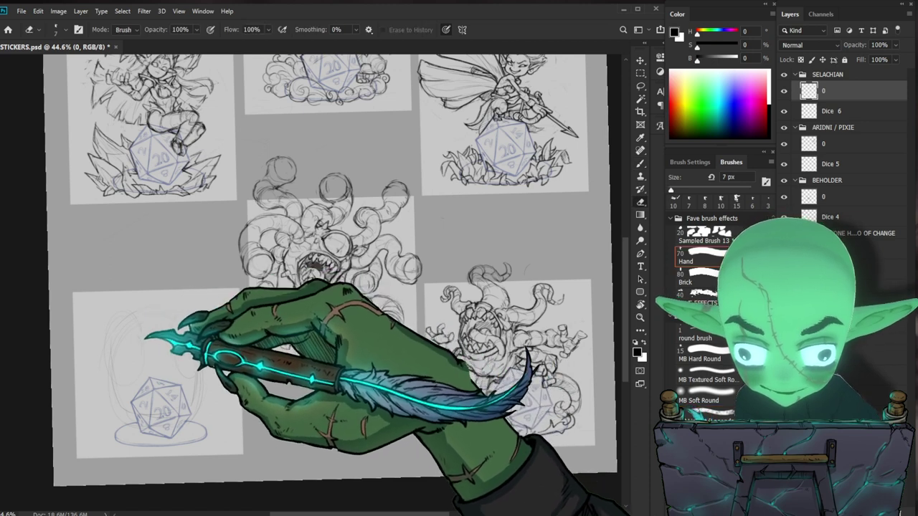
key("bracketright")
key("bracketright")
key("bracketright")
key("bracketright")
key("bracketright")
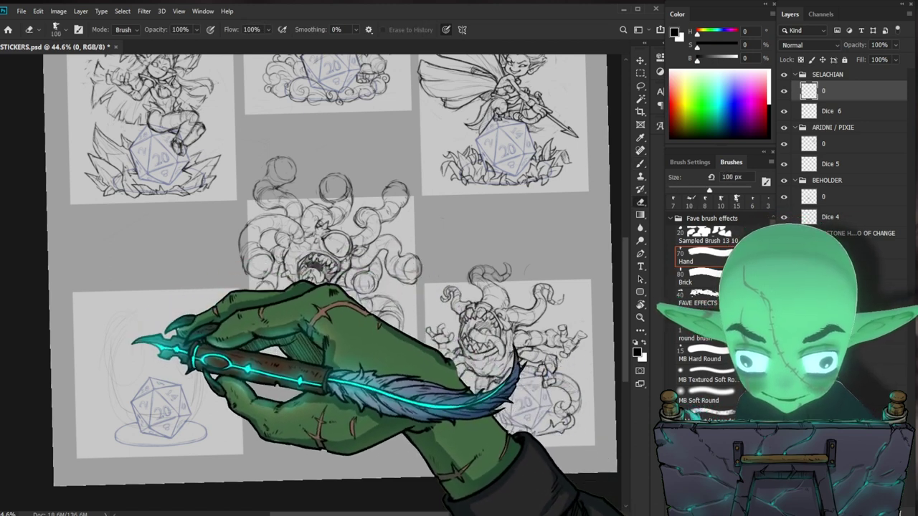
key("b")
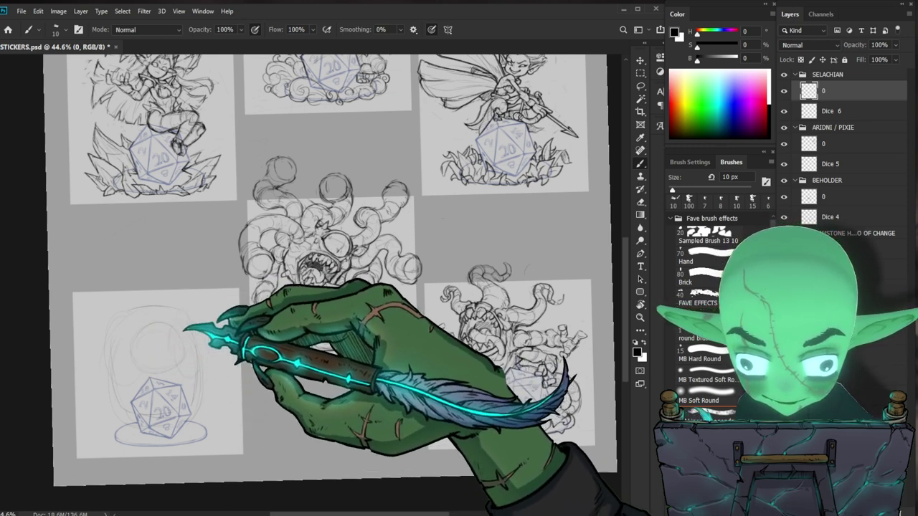
key("e")
key("b")
left_click_drag(172, 341, 184, 357)
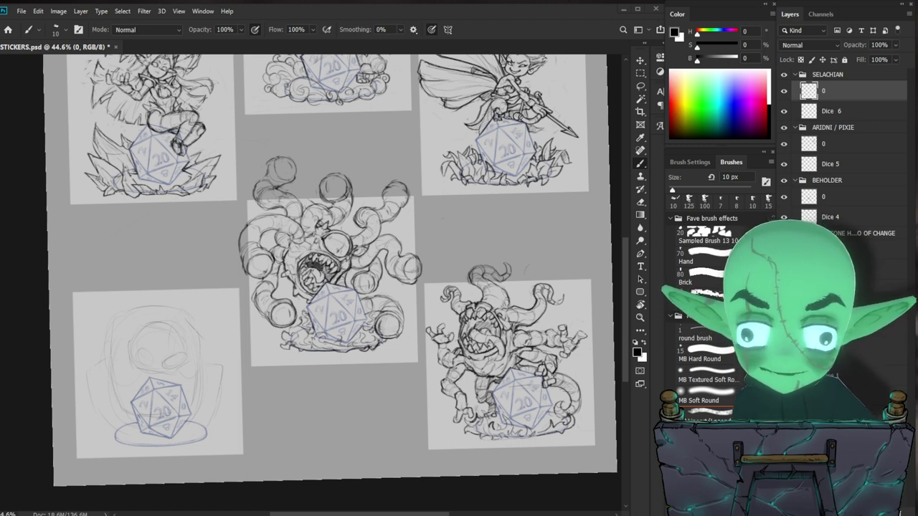
Refine the figure's hood outline and shoulder lines, cleaning stray marks with the 125 px eraser and redrawing with the 10 px brush
key("ctrl+space")
left_click_drag(213, 392, 285, 372)
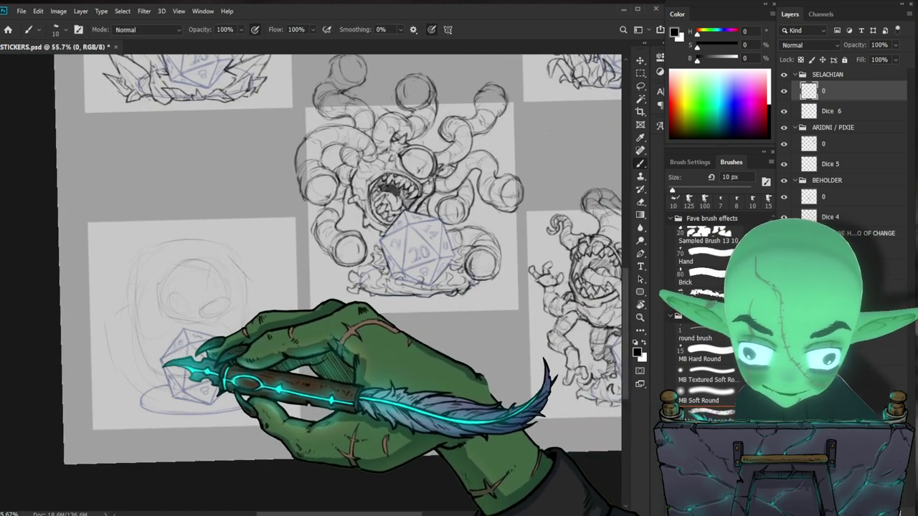
key("e")
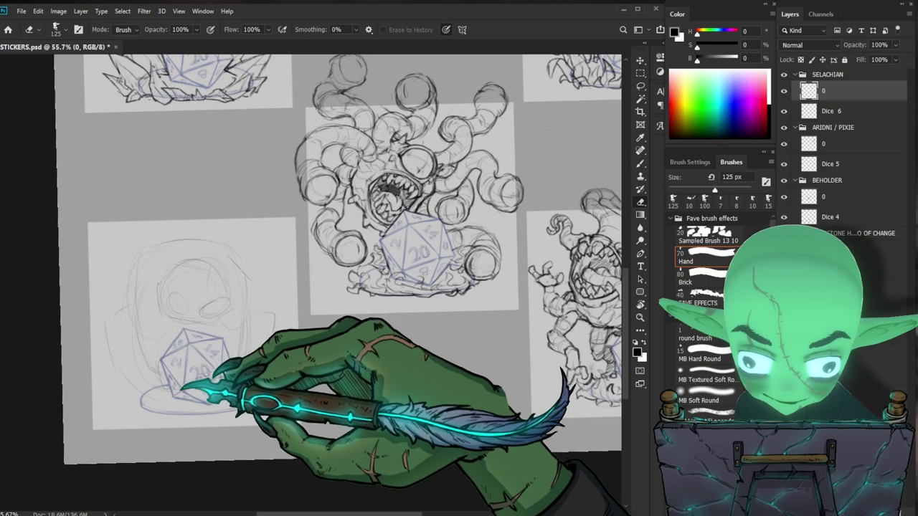
key("b")
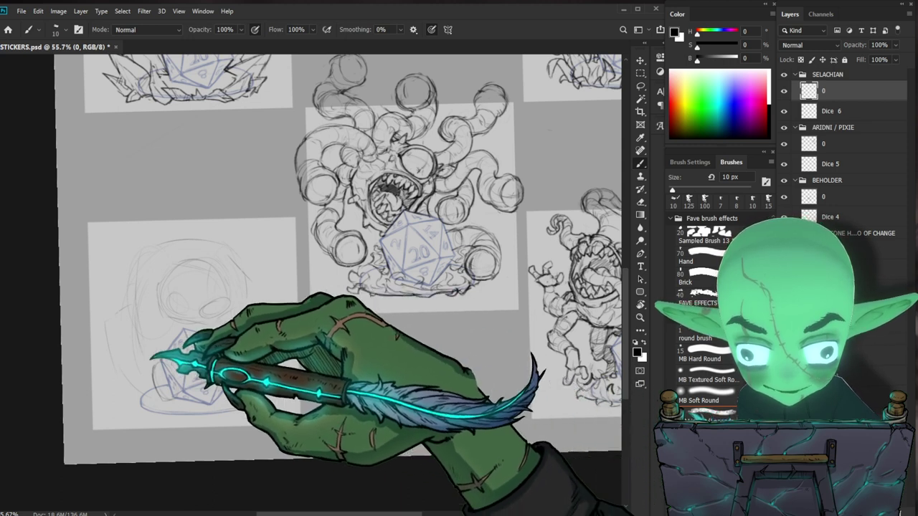
mouse_move(240, 334)
left_mouse_down()
mouse_move(212, 334)
mouse_move(219, 338)
left_mouse_up()
Erase the figure's shoulders and sketch wide sloping body sides reaching down around the die's base ellipse
key("e")
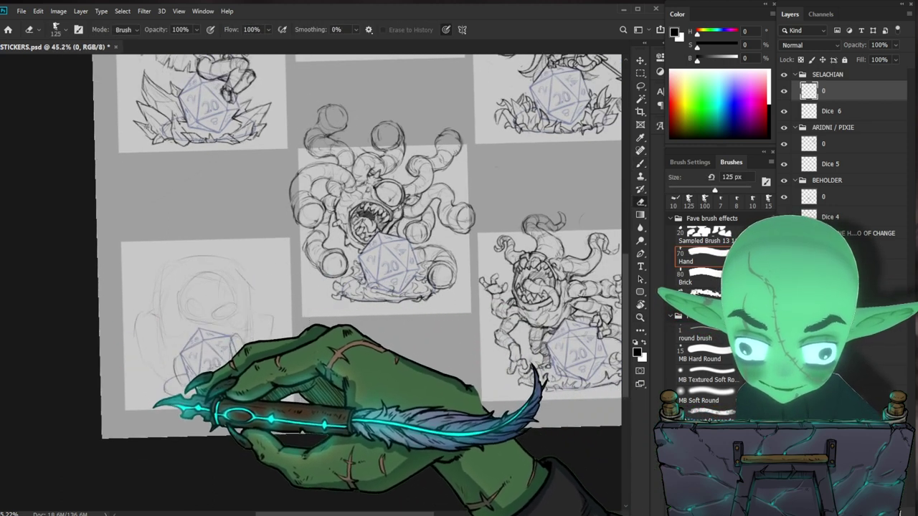
key("b")
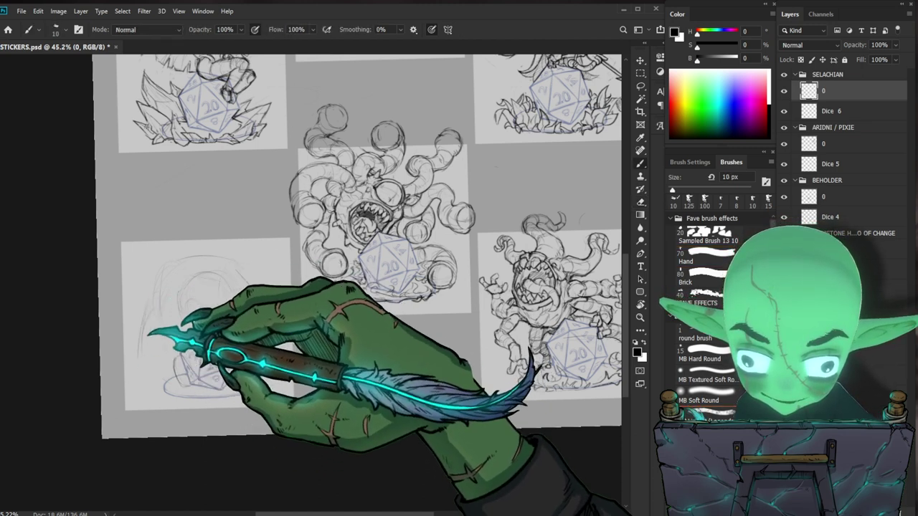
key("e")
key("b")
left_click_drag(251, 308, 270, 344)
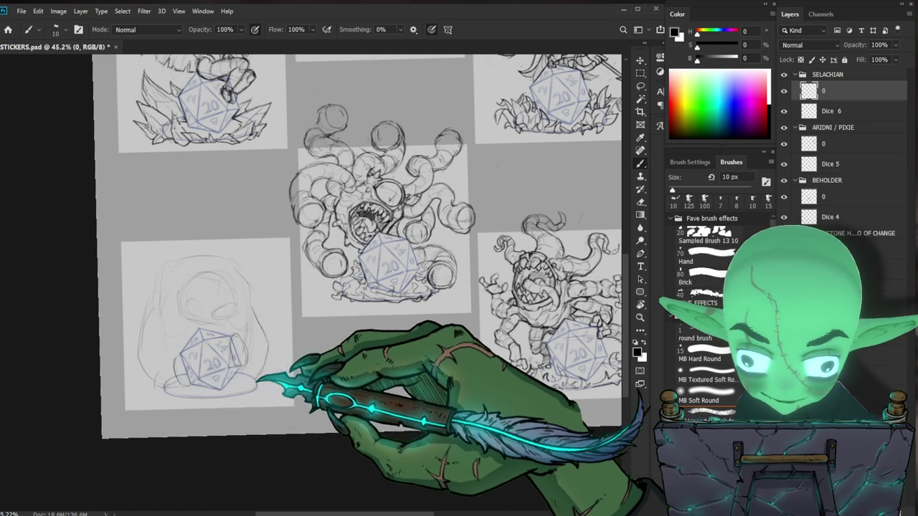
key("e")
key("b")
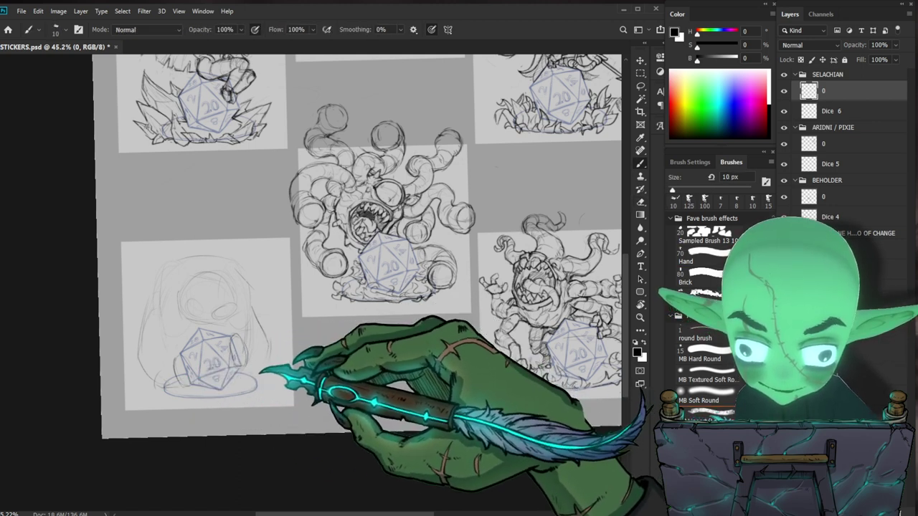
key("e")
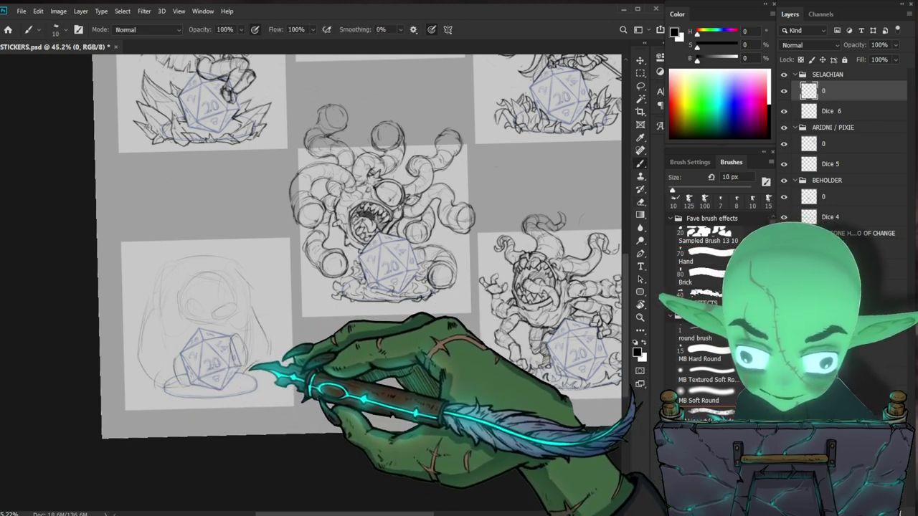
key("b")
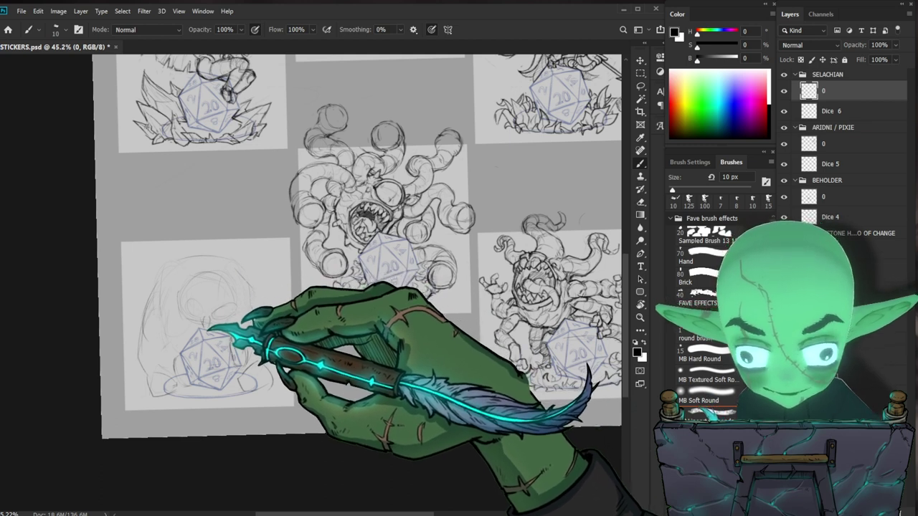
Rework the face and crown with a 25 px eraser and 10 px brush, and sketch a long draped shape along the figure's outer side
key("e")
key("bracketright")
key("bracketright")
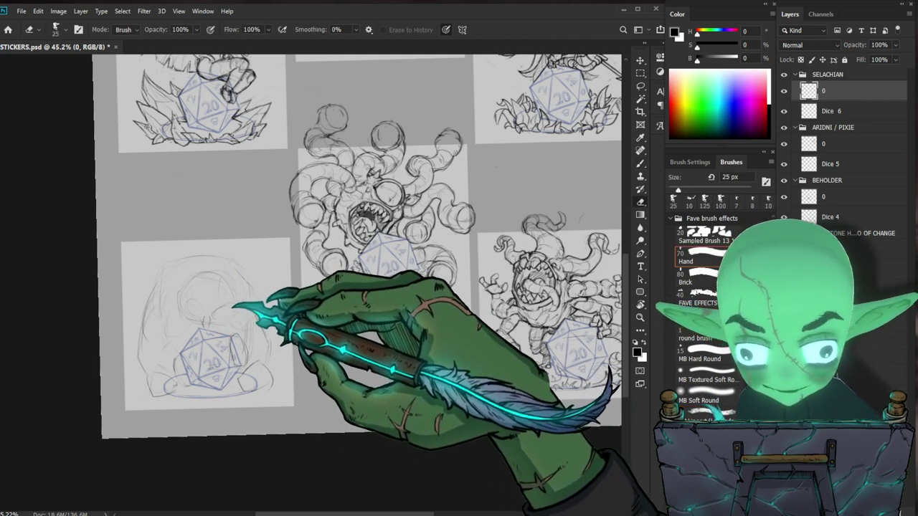
key("b")
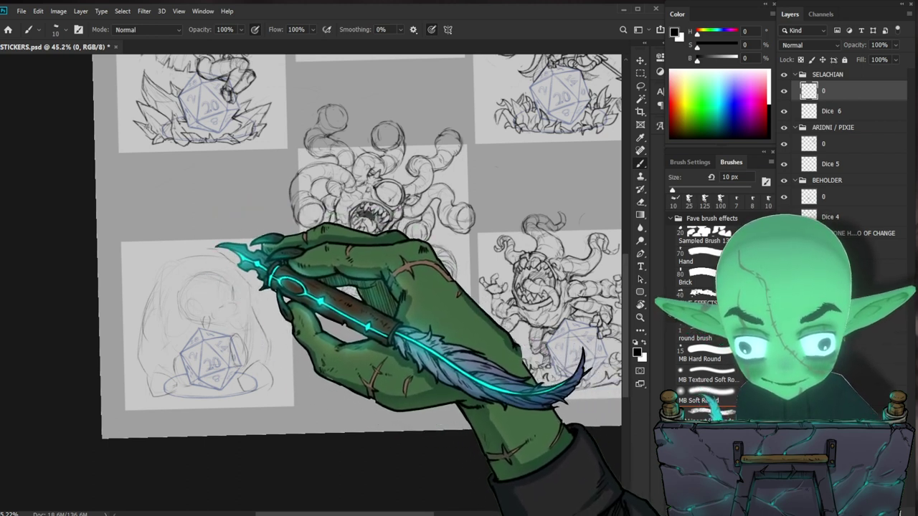
key("e")
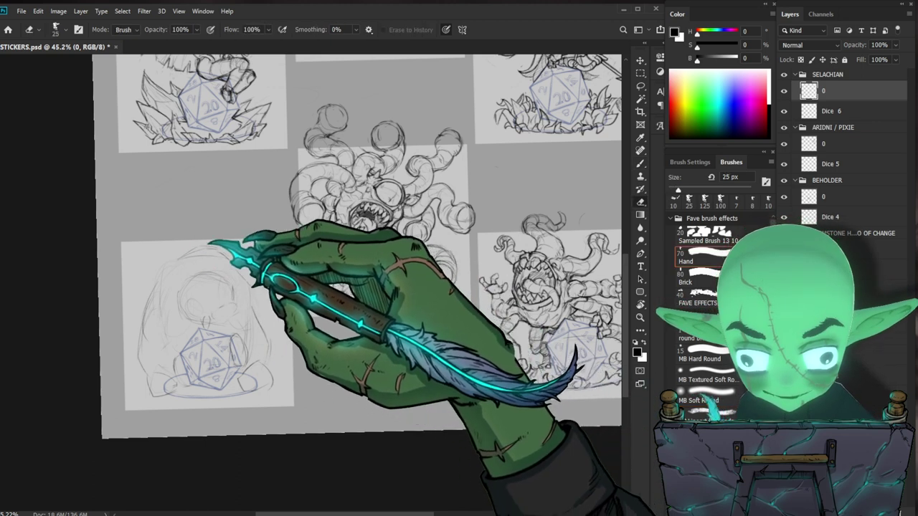
key("b")
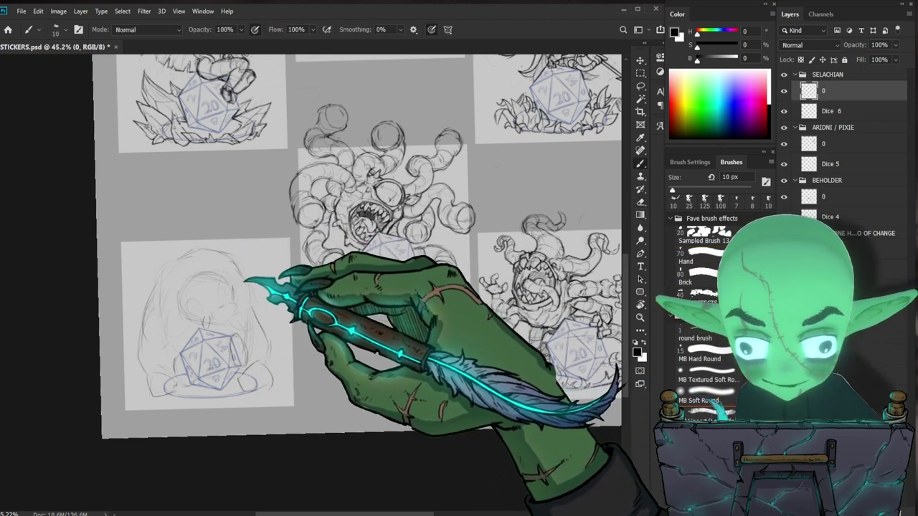
left_click_drag(163, 266, 152, 302)
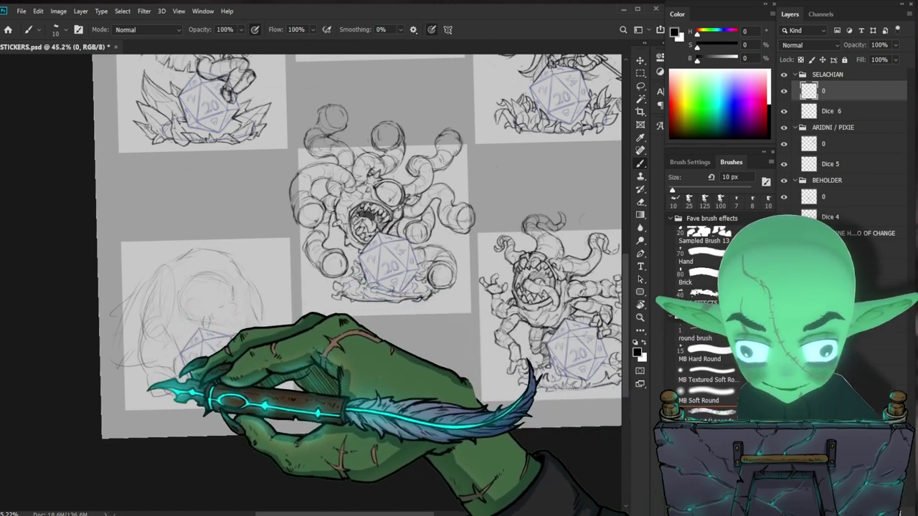
Clean up the draped shape with the 40 px eraser, reshape the figure's opposite side and sketch large round eyes on the face
key("e")
key("b")
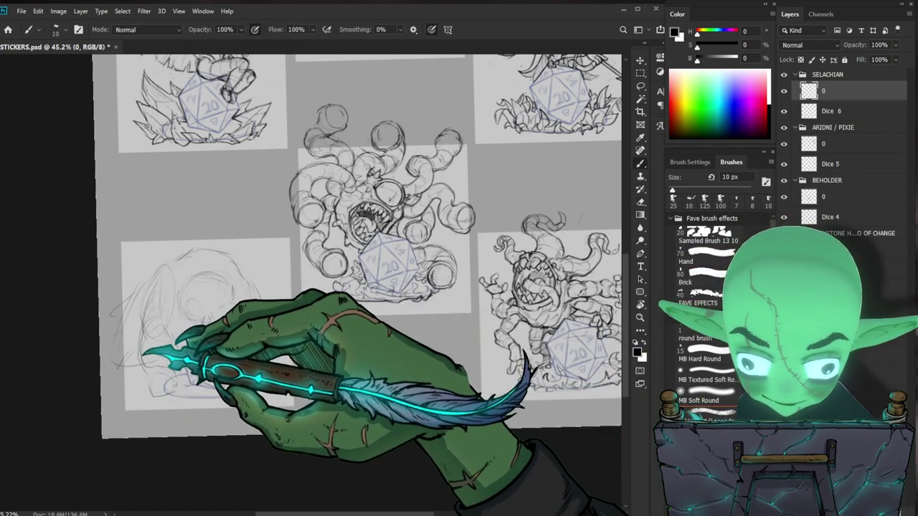
left_click_drag(336, 385, 297, 341)
left_click_drag(314, 414, 346, 339)
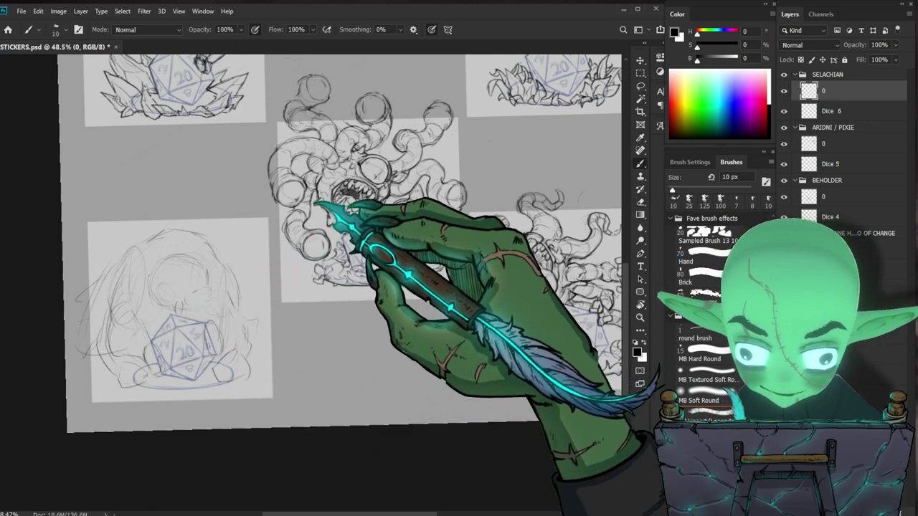
key("e")
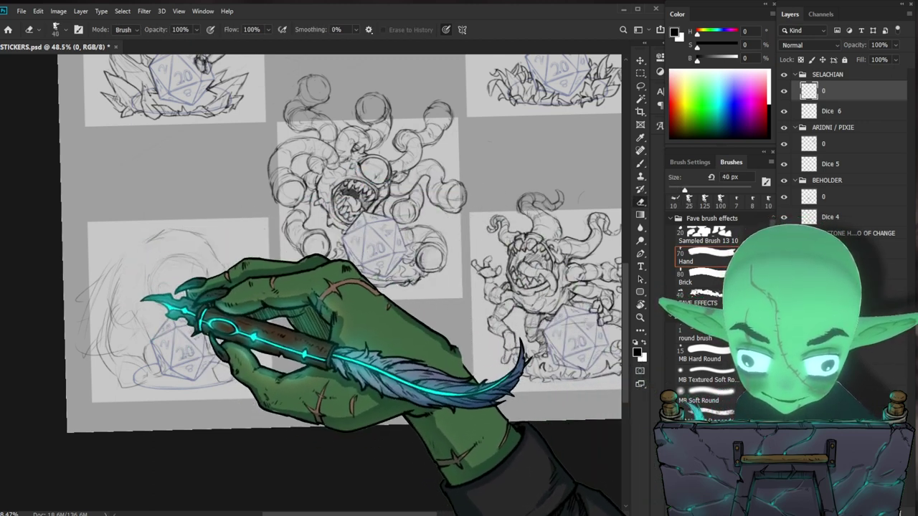
key("b")
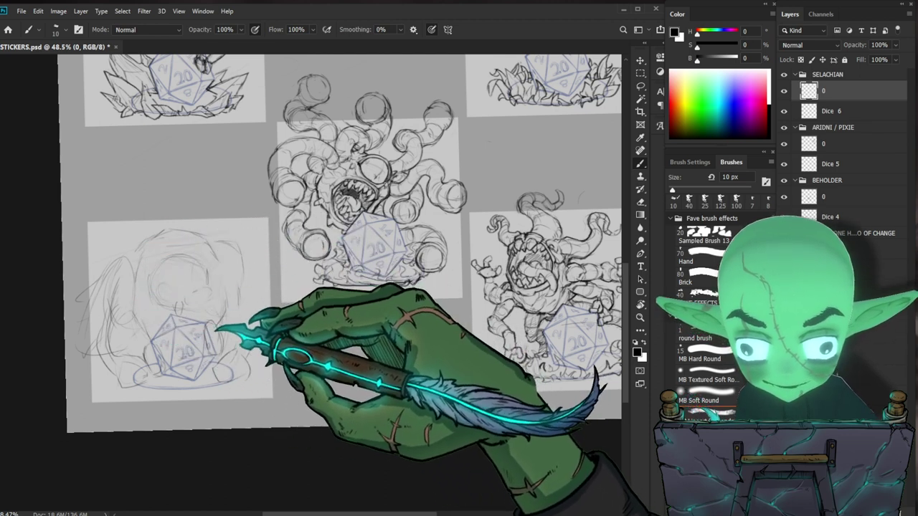
key("ctrl+0")
left_click_drag(272, 423, 308, 412)
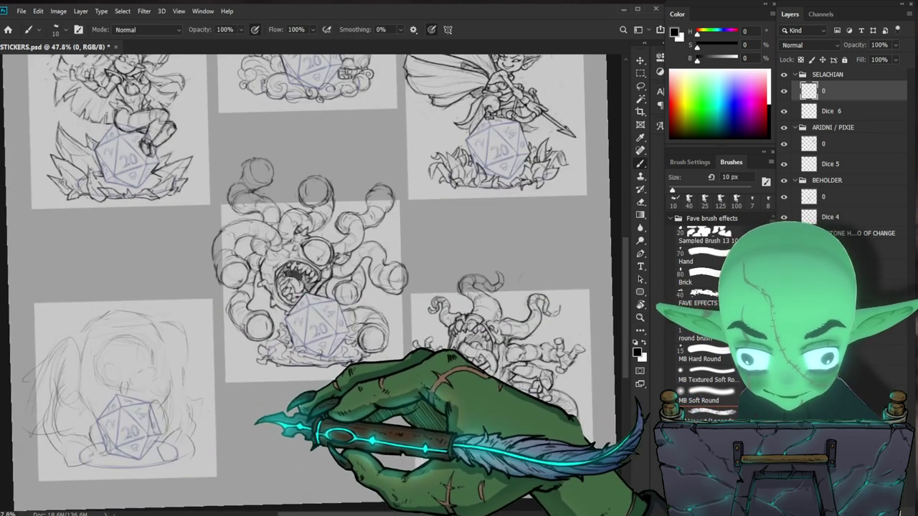
left_click_drag(256, 391, 277, 355)
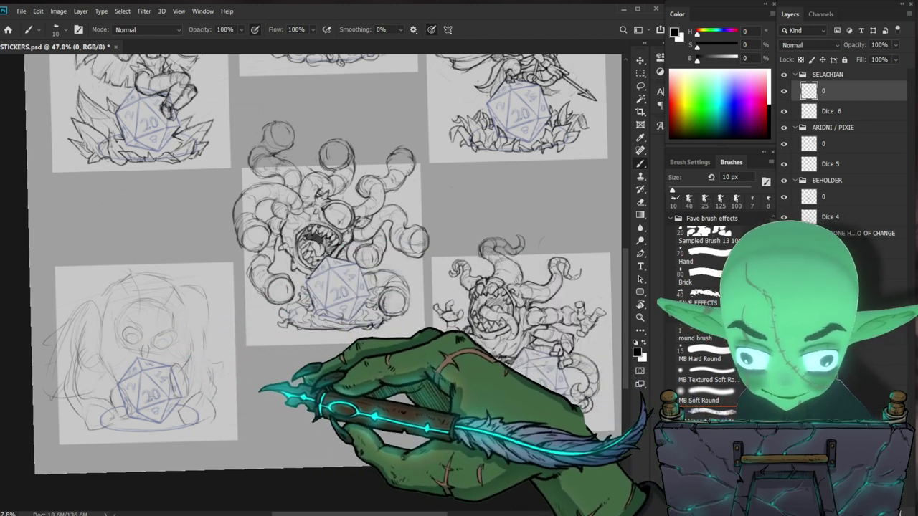
Erase the hooded figure and sketch a new, broader one with a domed head, oval face and bent arm, tidying it with a 40 px eraser
key("e")
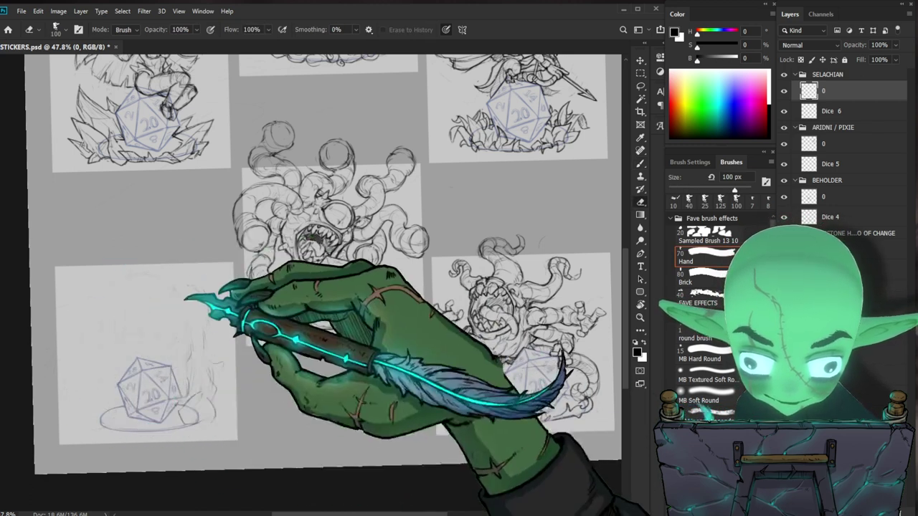
key("b")
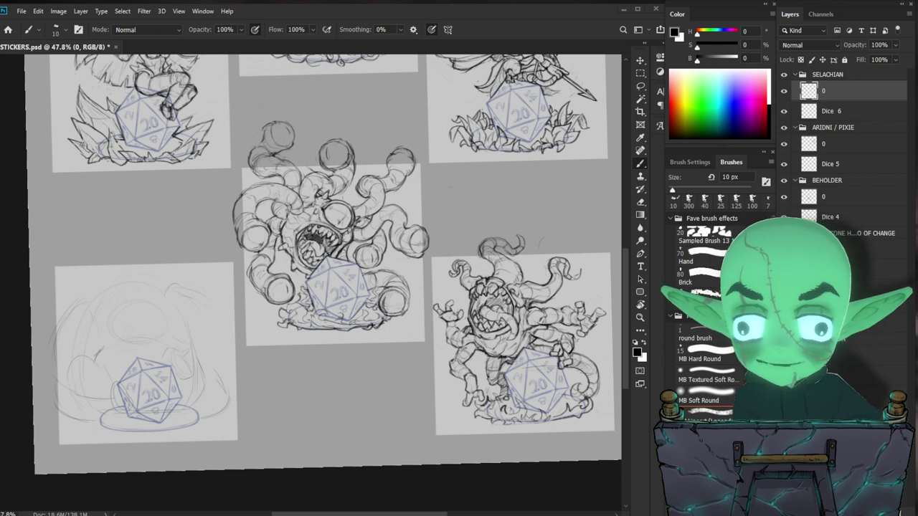
left_click_drag(94, 400, 113, 395)
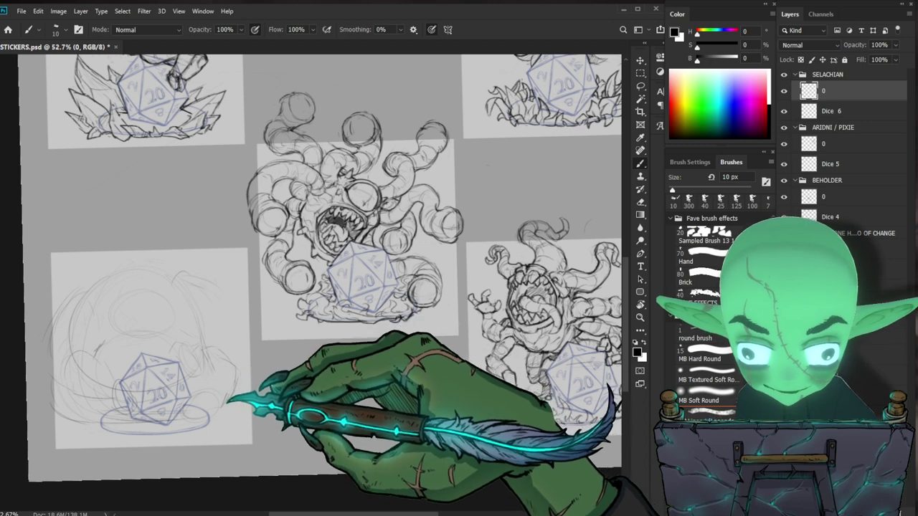
key("e")
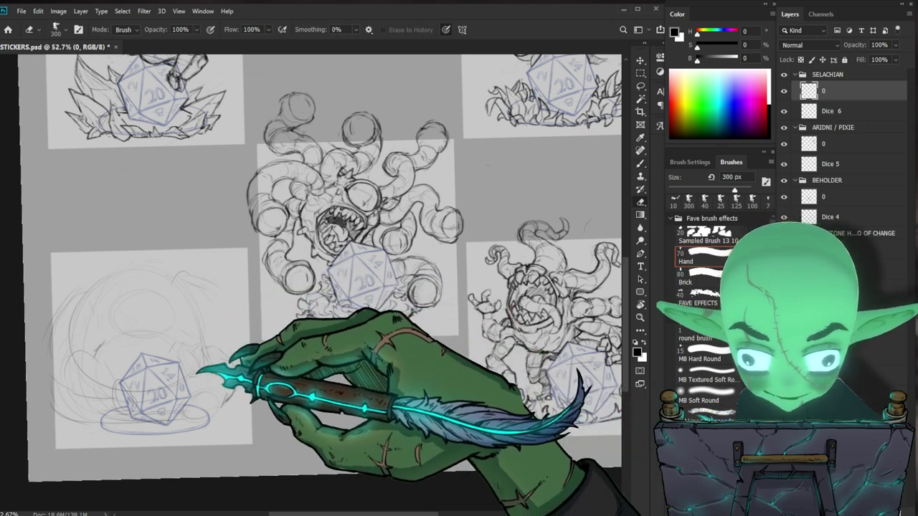
key("b")
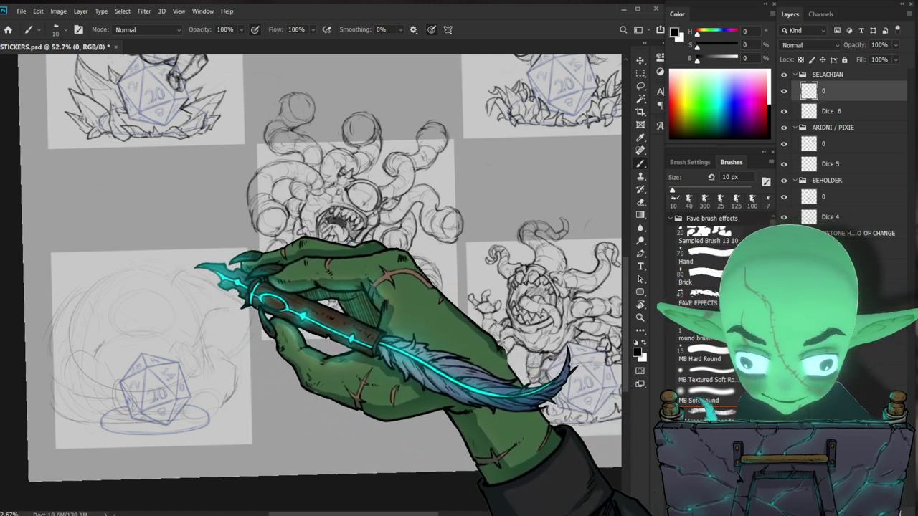
key("e")
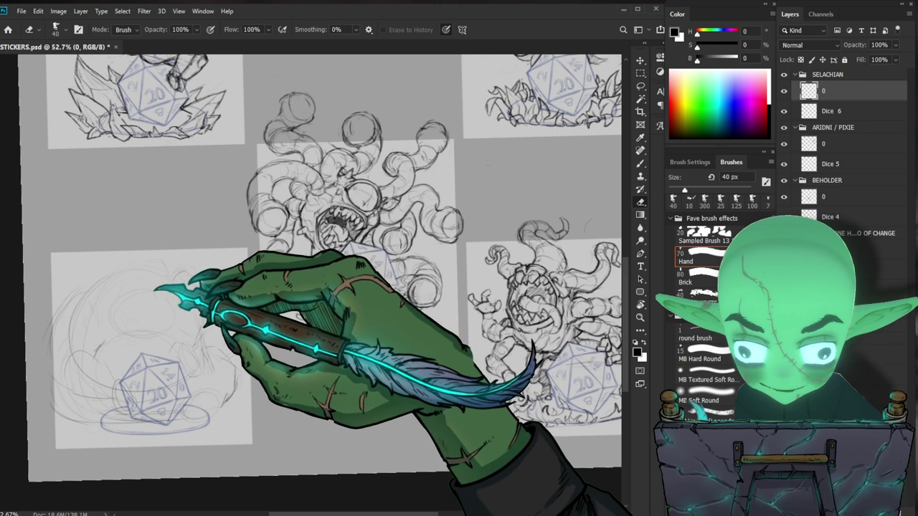
key("b")
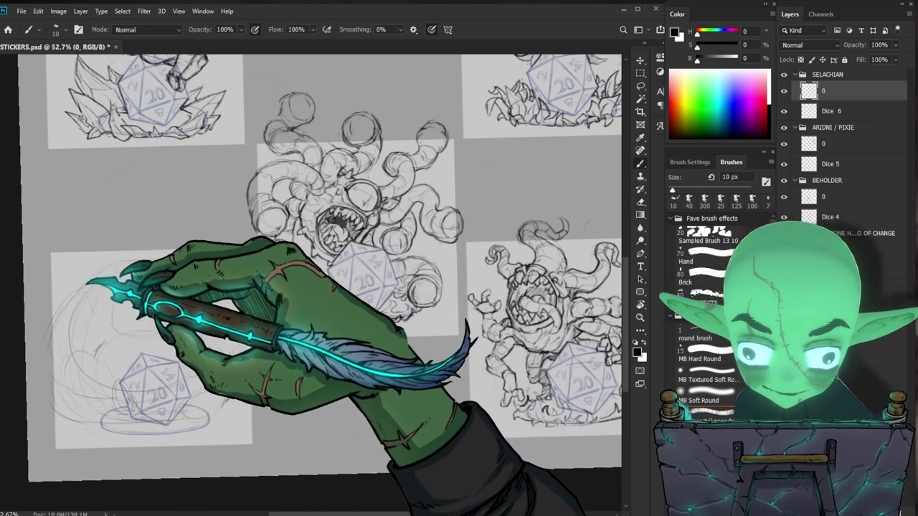
Examine the rough figure against the whole sticker sheet, straighten the rotated canvas view and close in on the SELACHIAN square
left_click_drag(256, 252, 178, 266)
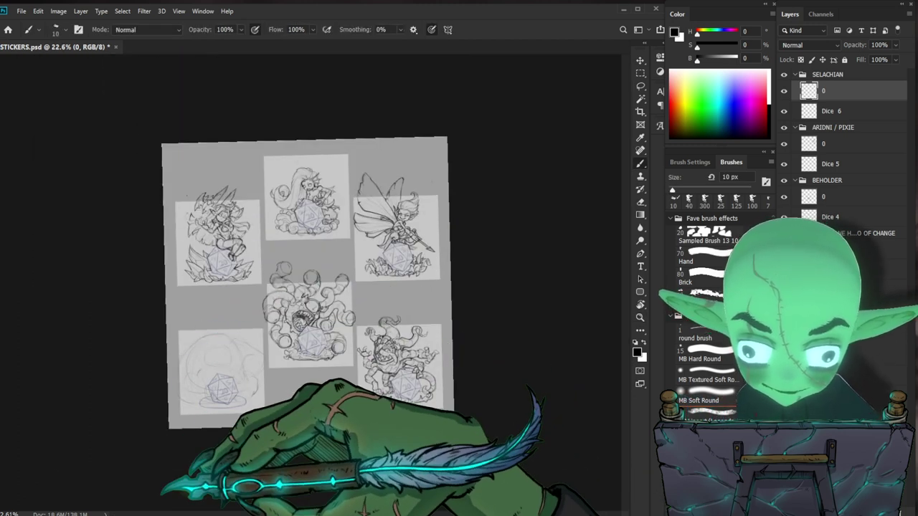
left_click_drag(373, 353, 398, 349)
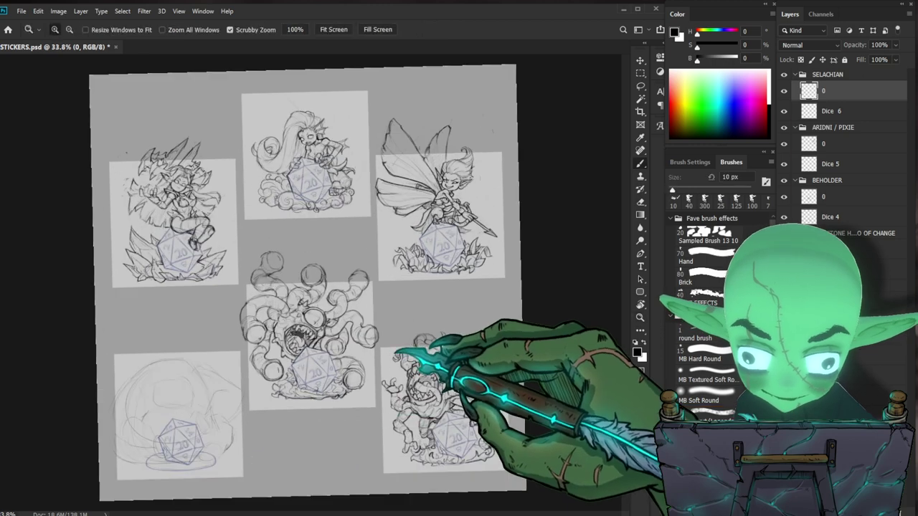
key("r")
left_click(154, 29)
key("z")
left_click_drag(304, 416, 332, 412)
left_click_drag(402, 408, 305, 386)
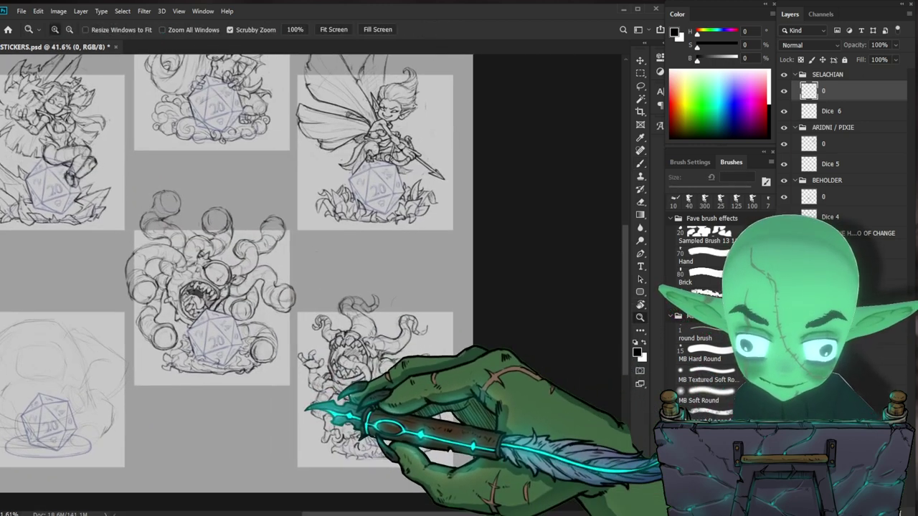
left_click_drag(78, 417, 268, 347)
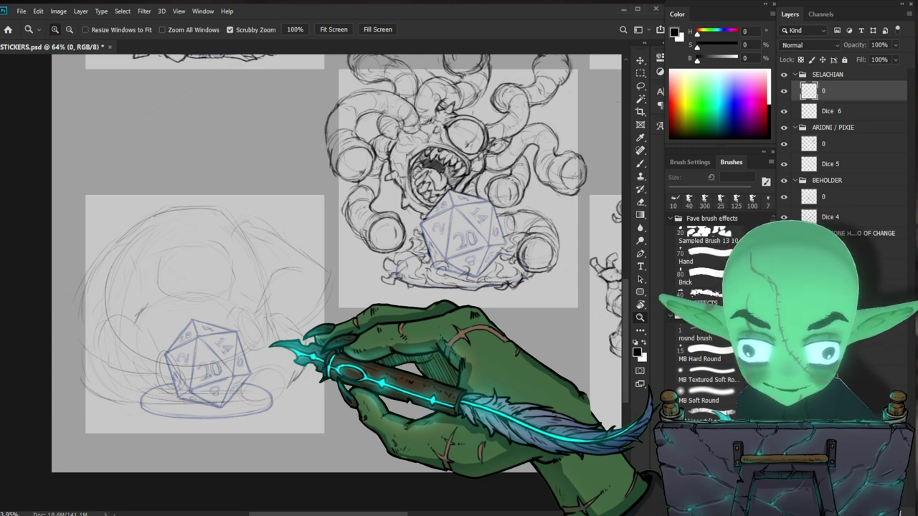
Sketch the shoulder masses and broad outer arm contours around the domed figure with the 10 px brush
left_click(274, 349)
key("b")
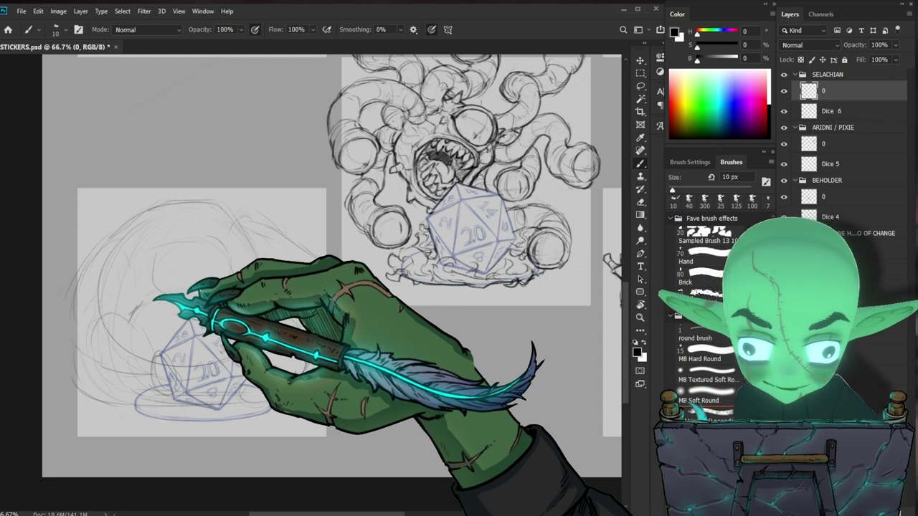
left_click_drag(128, 254, 130, 310)
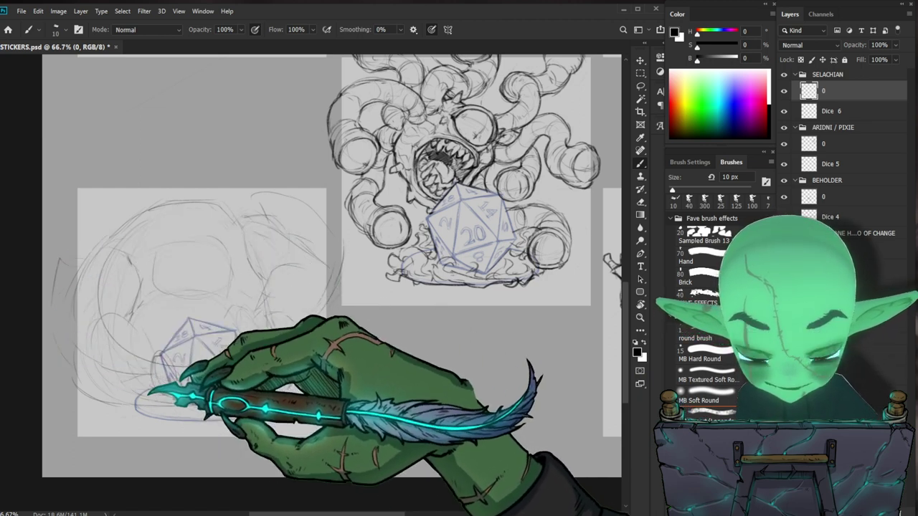
Scale the figure sketch down to fit its square better and clean up its outer arm lines
key("ctrl+t")
mouse_move(328, 189)
left_mouse_down()
mouse_move(344, 193)
mouse_move(344, 206)
left_mouse_up()
key("Return")
key("e")
key("b")
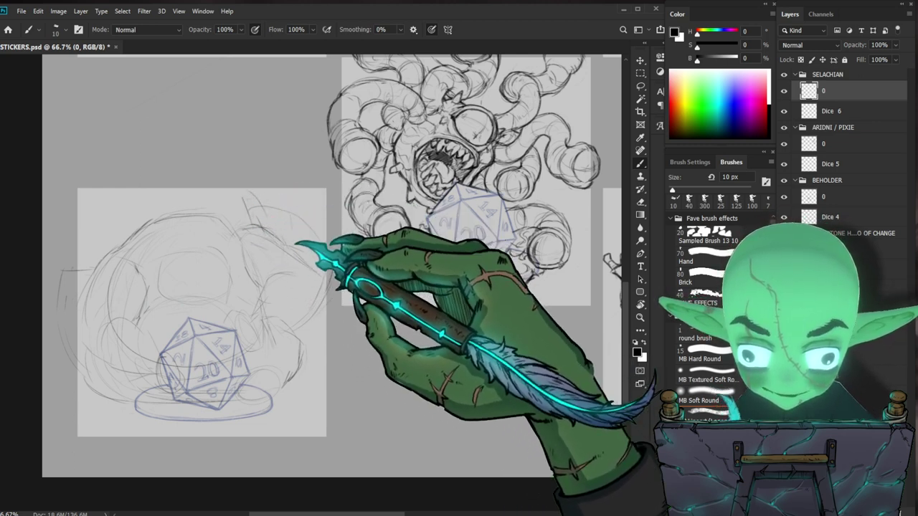
key("e")
key("b")
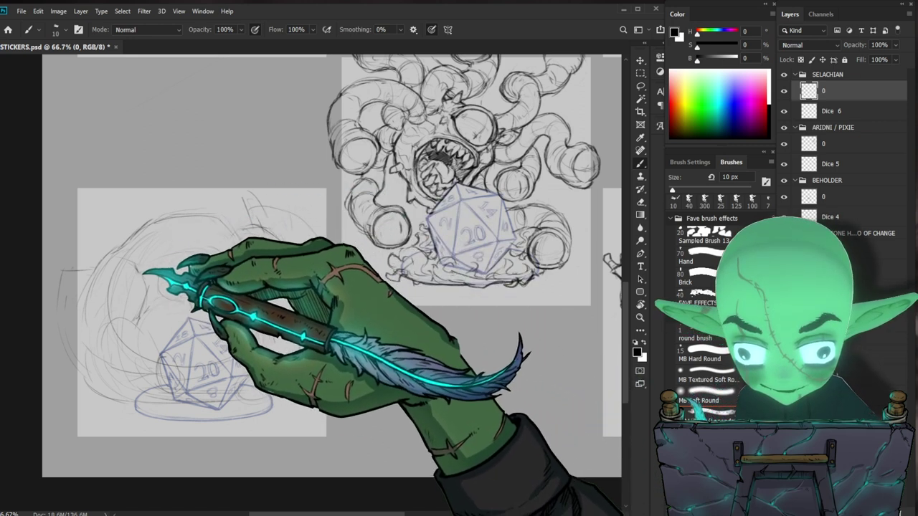
Sketch a hand with thick fingers beside the die, its forearm and a small pointed beak on the face, undoing a stray stroke
left_click_drag(276, 294, 254, 307)
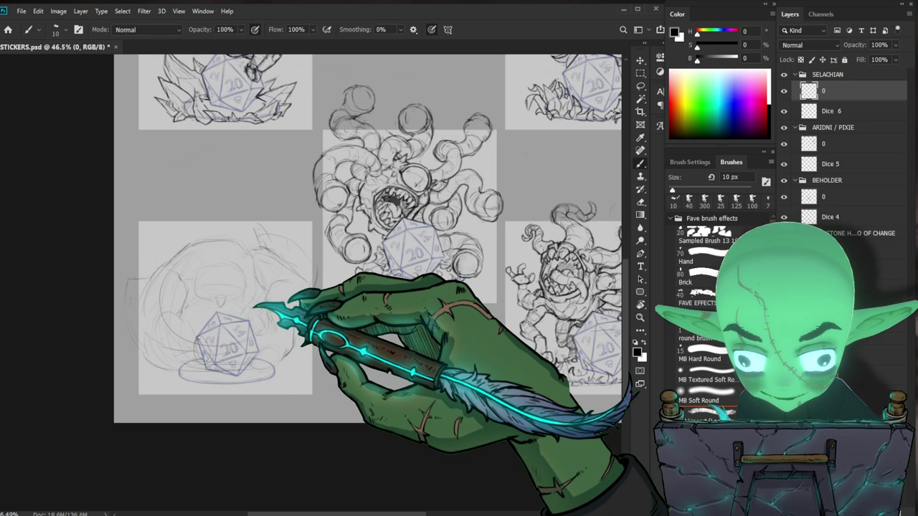
left_click_drag(215, 279, 232, 271)
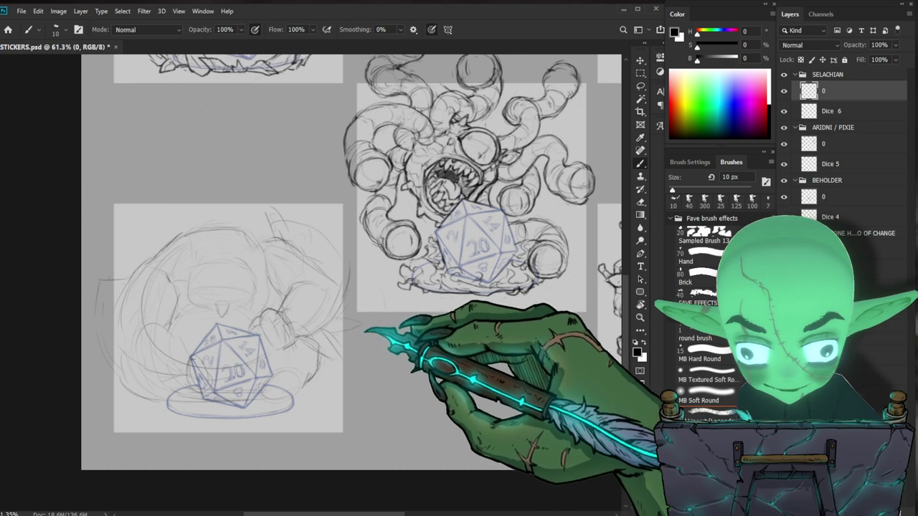
key("ctrl+z")
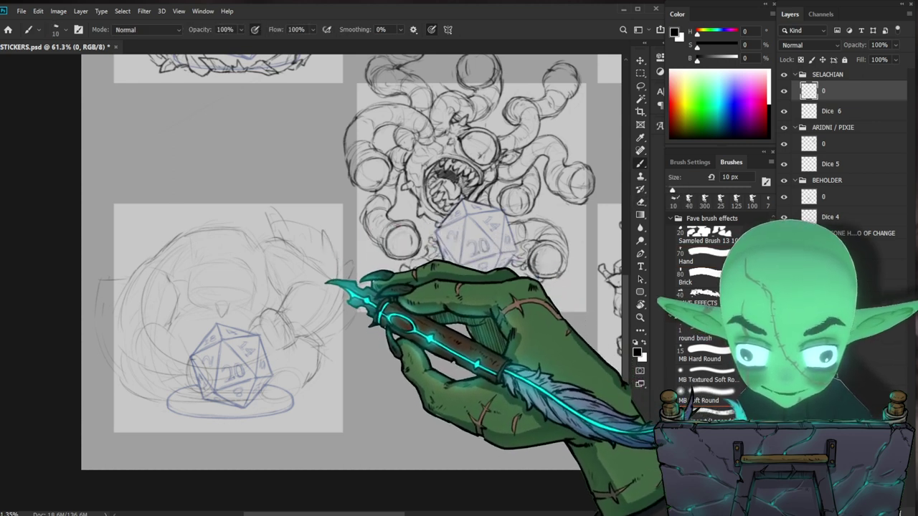
key("e")
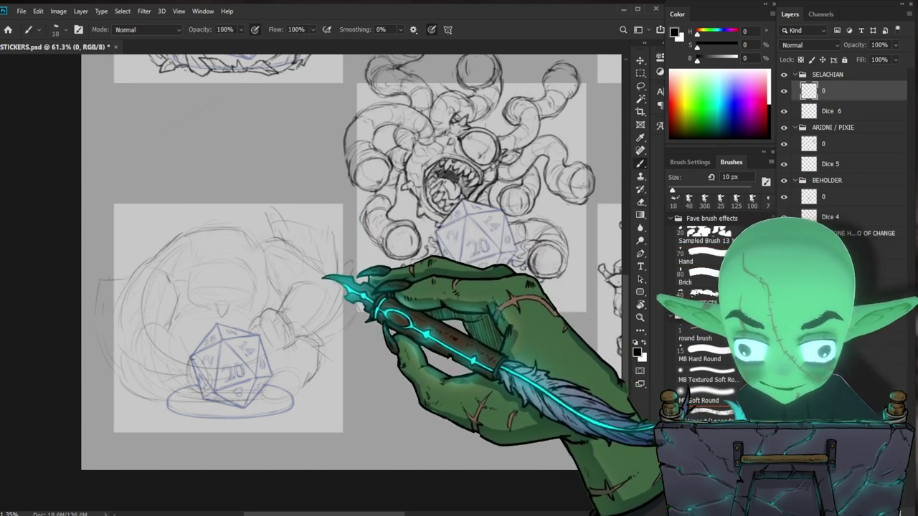
key("b")
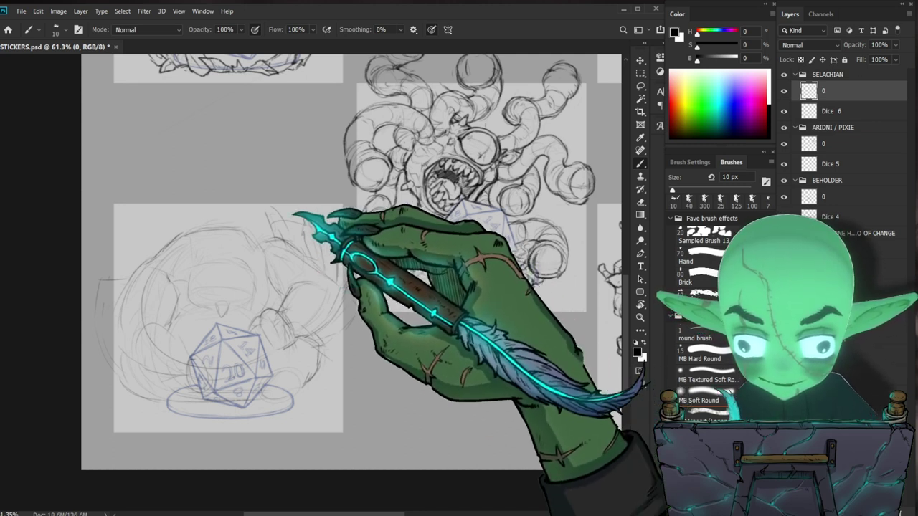
Sketch a fan of pointed fin spikes along the shoulder above the gripping hand, tidying them with the eraser
key("e")
key("b")
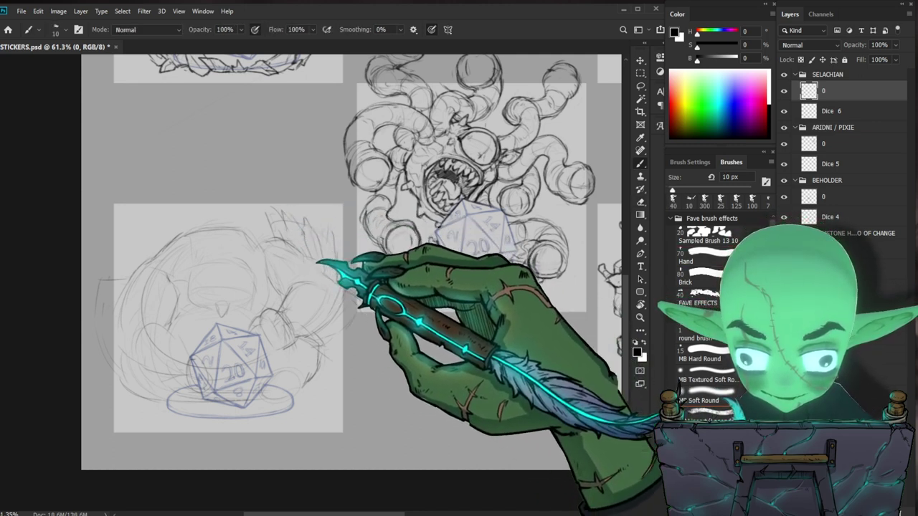
key("e")
key("b")
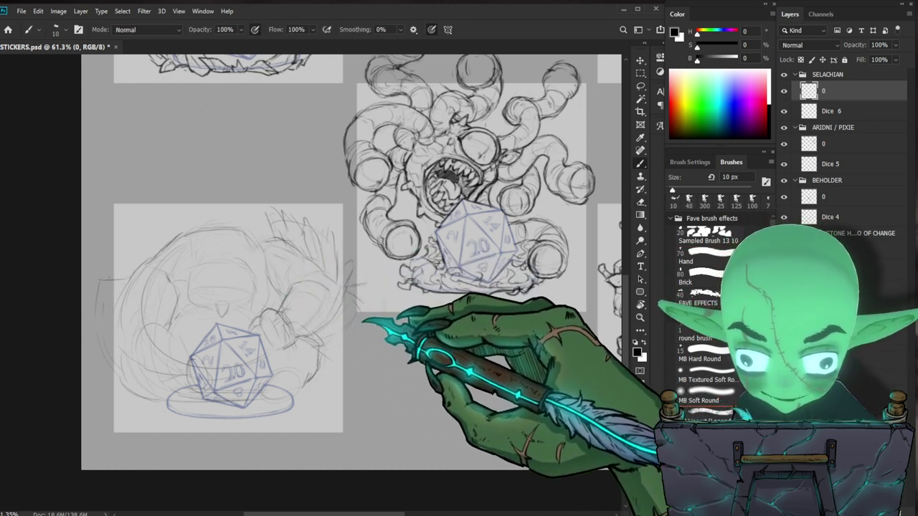
Add short radiating spikes at the elbow of the same arm, alternating between the eraser and 10 px brush
key("e")
key("b")
key("e")
key("b")
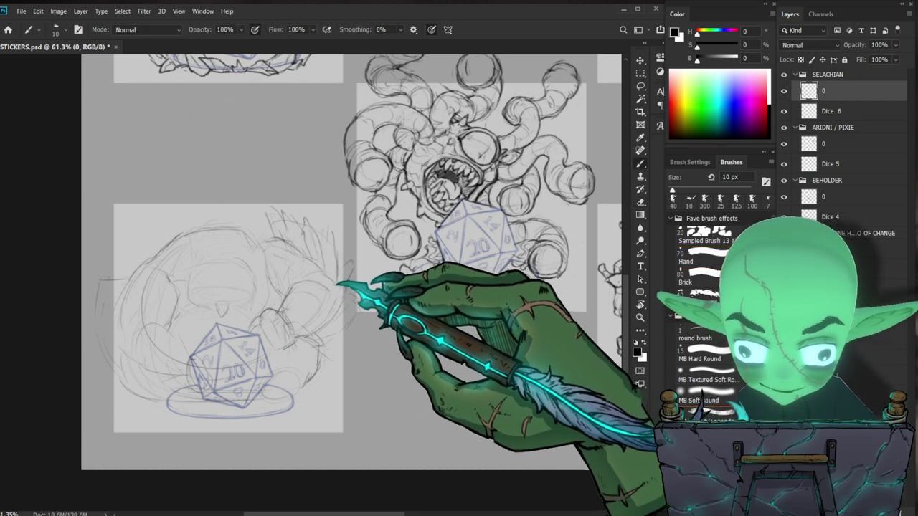
key("e")
key("b")
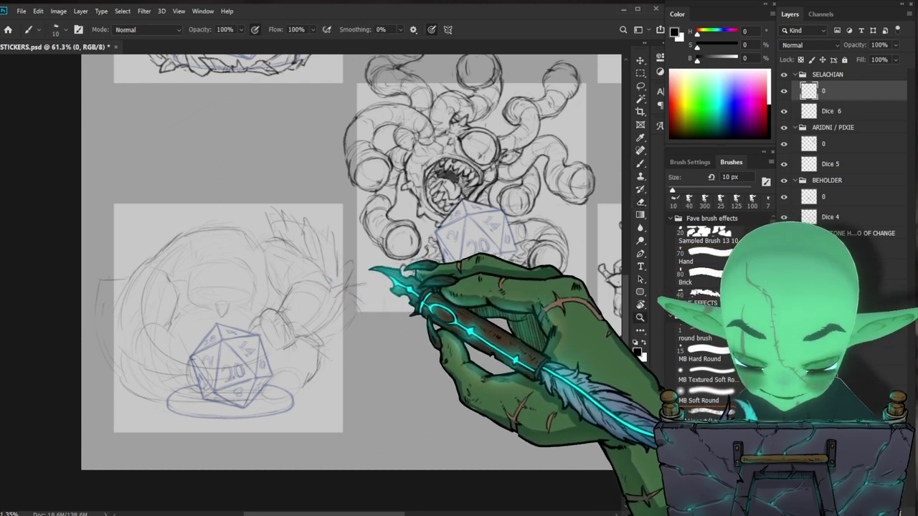
Examine the spiked figure's silhouette and size against the other sketches on the whole sticker sheet
scroll(359, 288, "down", 1)
key("z")
left_click_drag(347, 290, 383, 282)
key("e")
key("b")
scroll(264, 294, "down", 3)
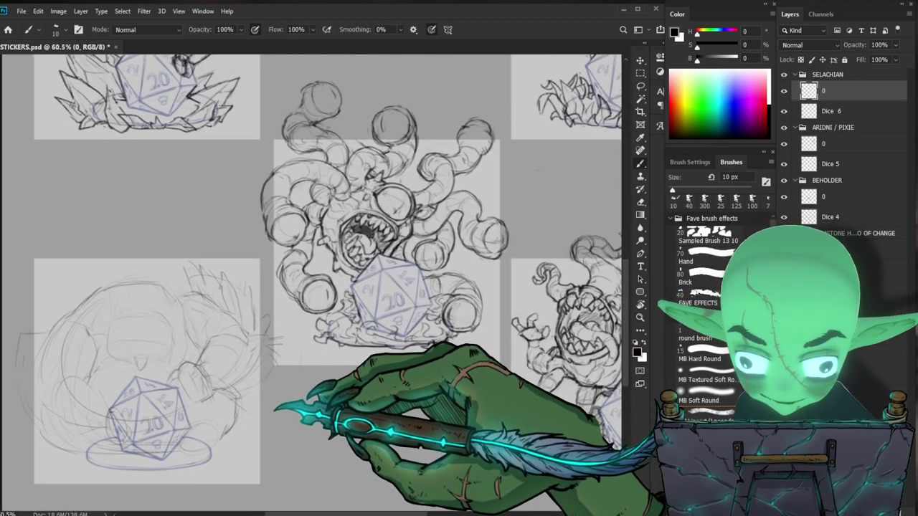
key("z")
left_click_drag(285, 393, 274, 393)
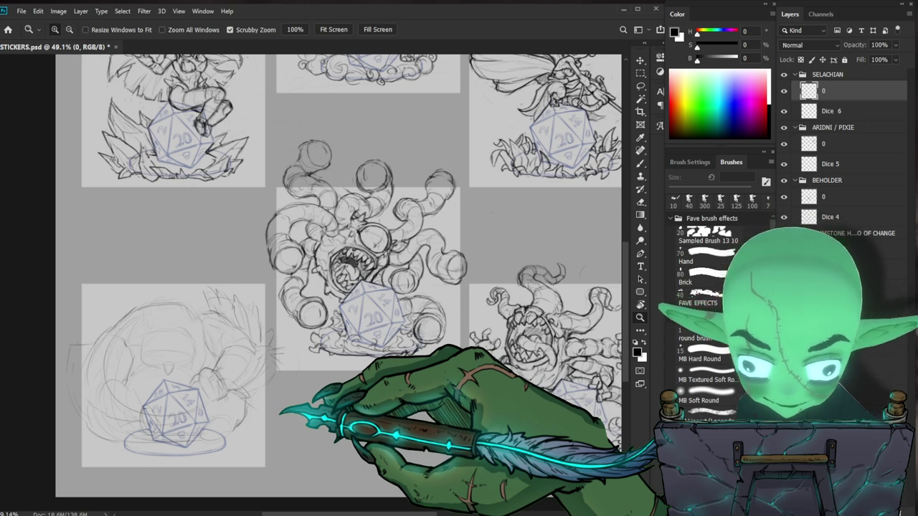
left_click_drag(383, 339, 323, 342)
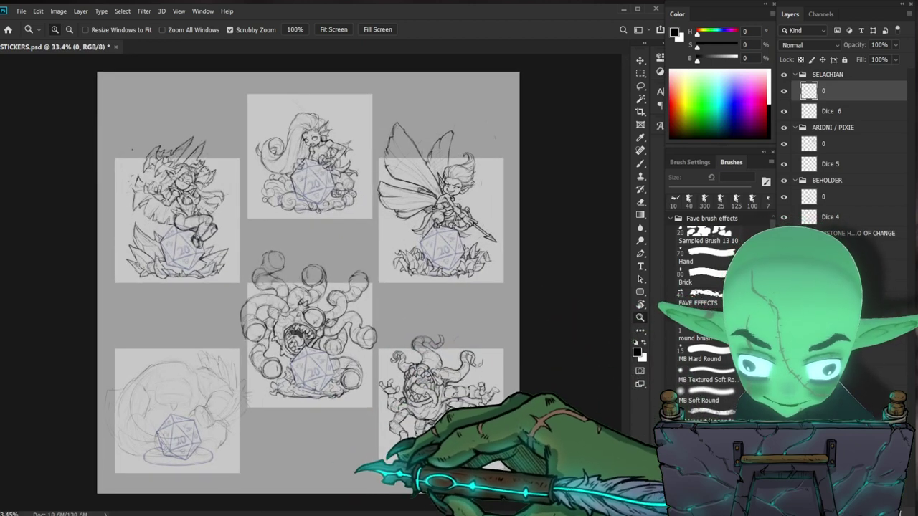
scroll(308, 322, "up", 2)
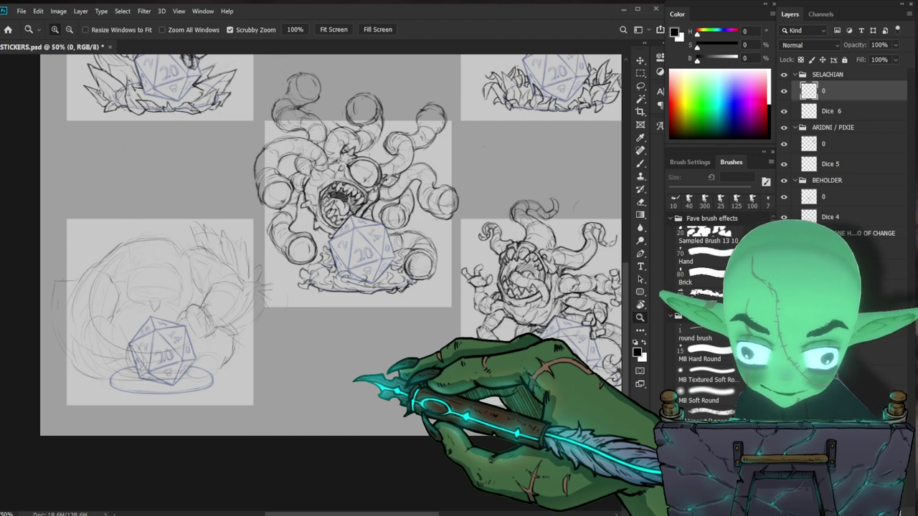
Sketch matching elbow spikes and rounded muscle forms on the opposite arm, cleaning up with the 40 px eraser
mouse_move(215, 352)
left_mouse_down()
mouse_move(268, 352)
mouse_move(246, 369)
left_mouse_up()
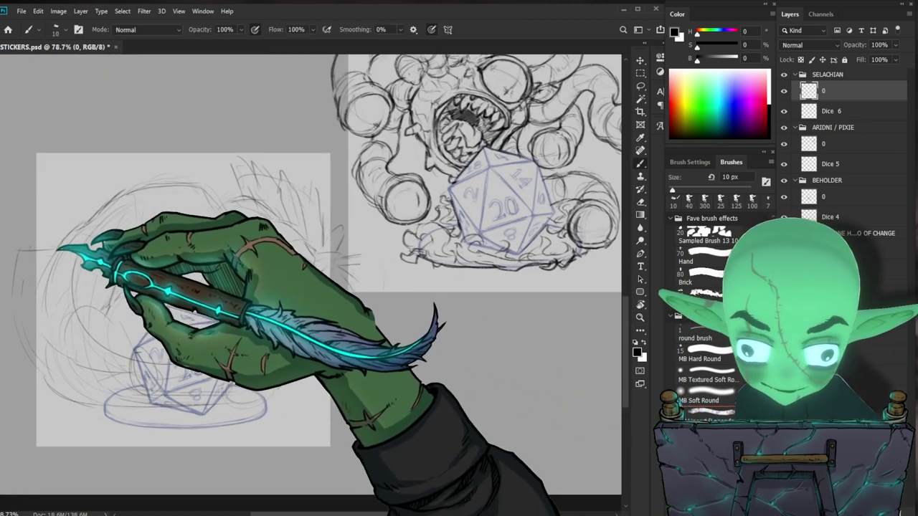
scroll(140, 242, "down", 1)
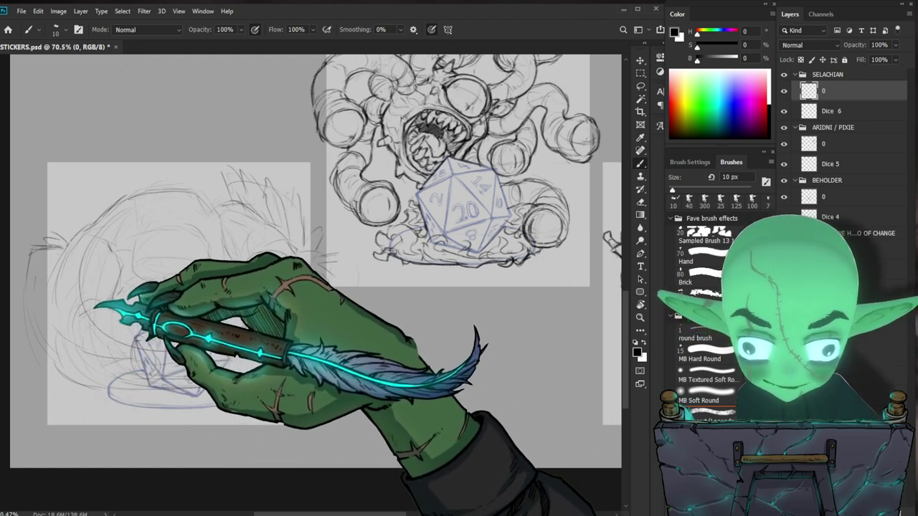
key("e")
key("b")
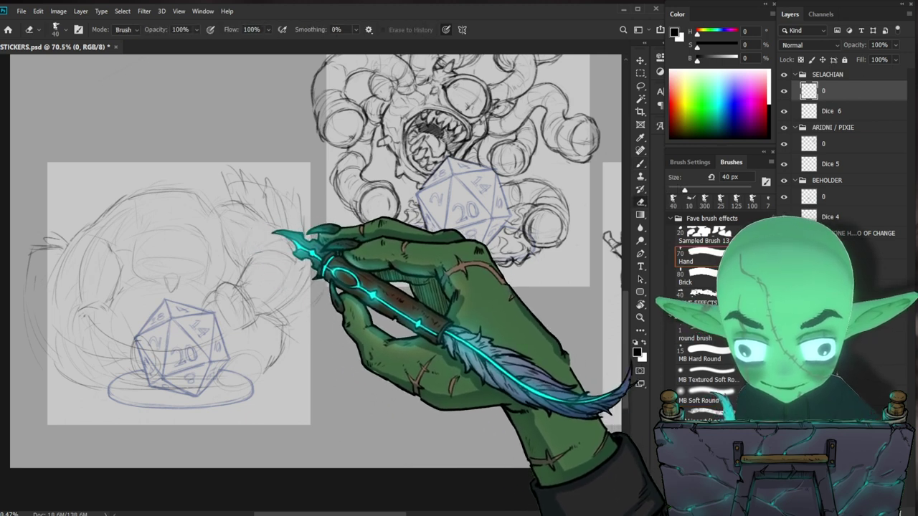
left_click_drag(309, 280, 307, 273)
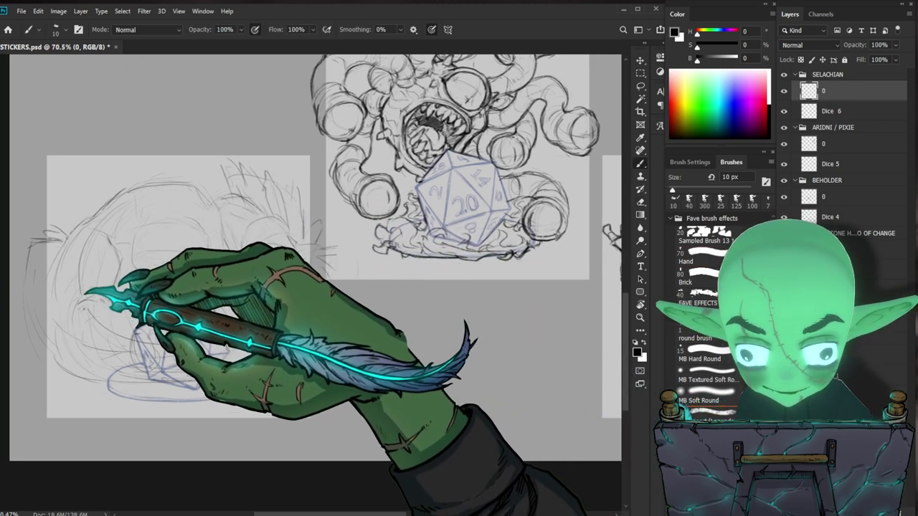
key("e")
key("b")
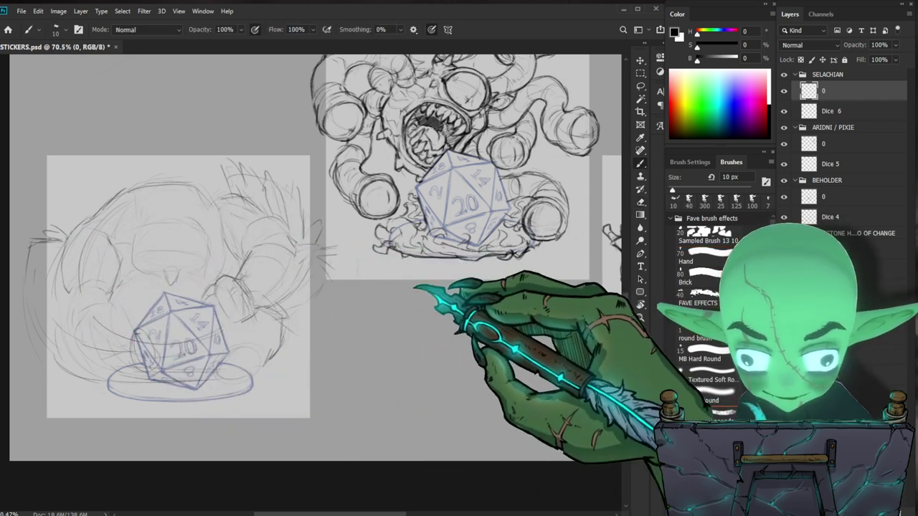
Sketch the second hand and rough feet around the die's base, and erase surplus forearm lines with the 40 px eraser
key("b")
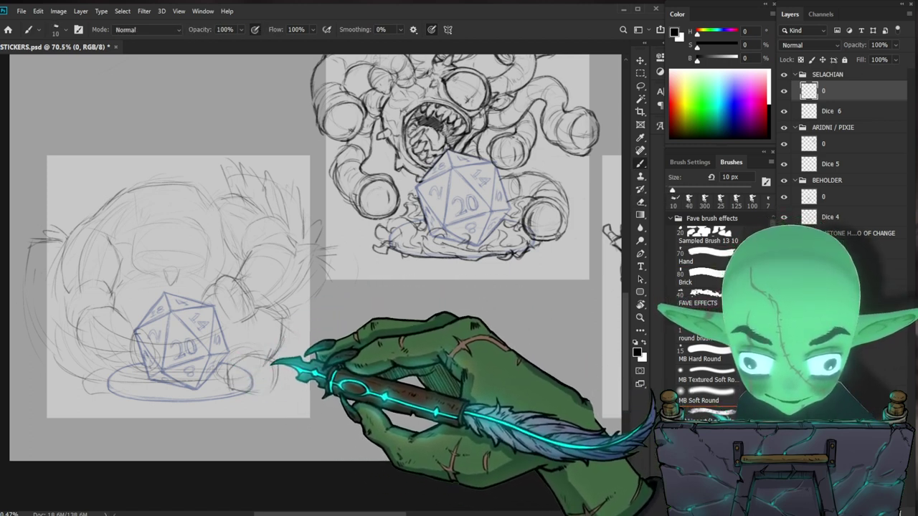
key("e")
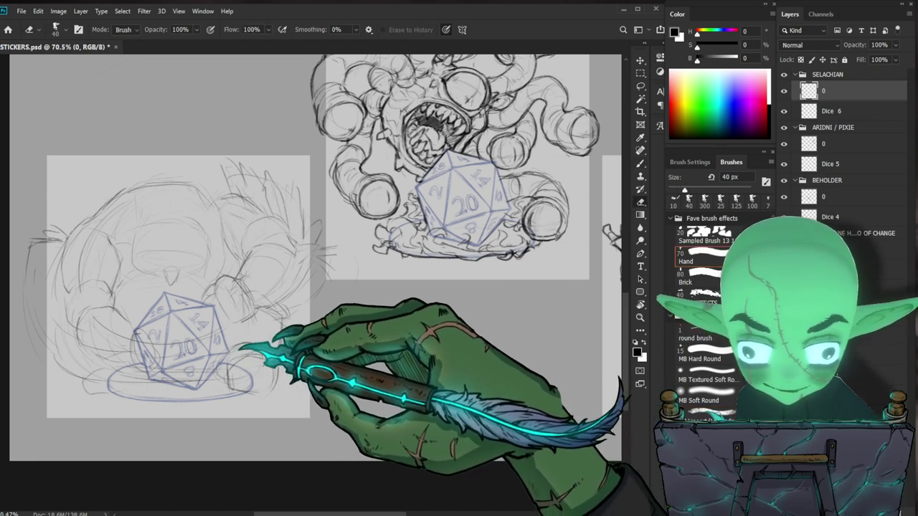
key("b")
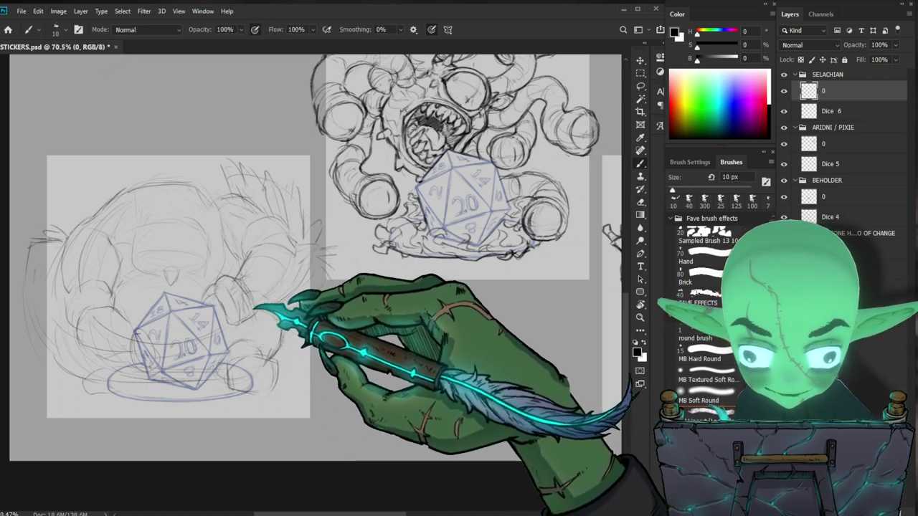
Rework the wrist and underside of the spiked forearm beside the die with the 40 px eraser and 10 px brush
key("e")
left_click_drag(245, 320, 262, 310)
key("b")
key("e")
key("b")
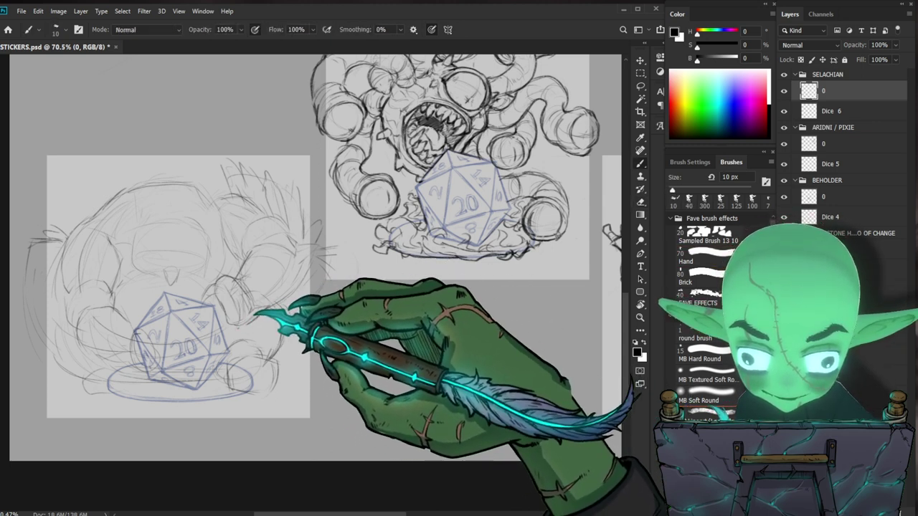
key("e")
key("b")
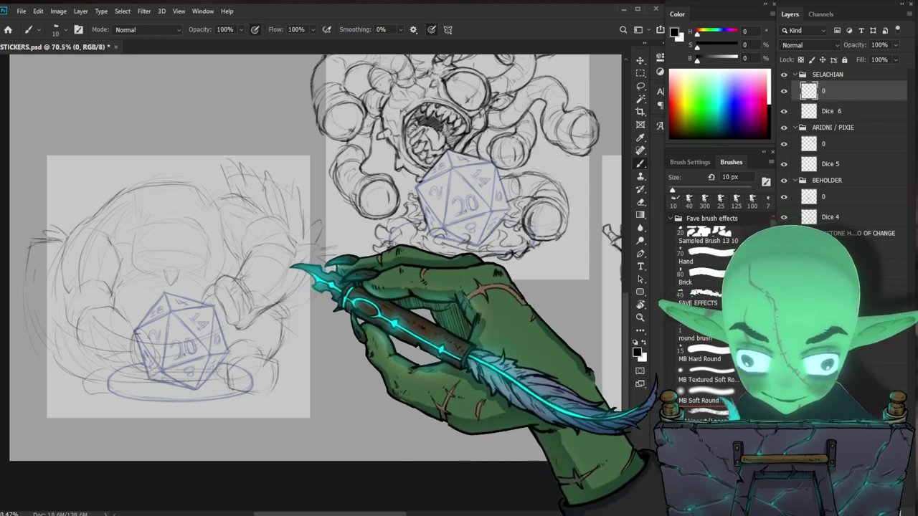
key("e")
key("b")
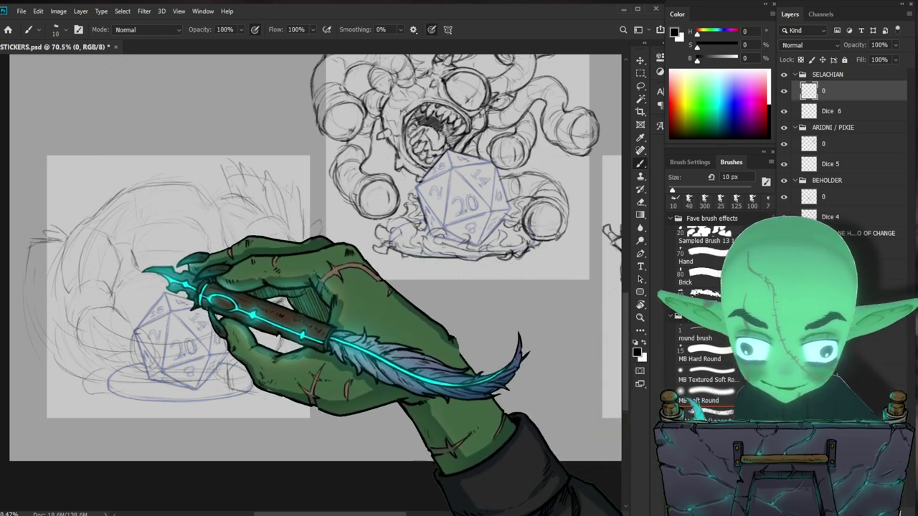
Sketch two small oval eyes and the surrounding face contours above the beak with the 10 px brush
key("z")
left_click_drag(248, 276, 258, 337)
scroll(301, 354, "up", 2)
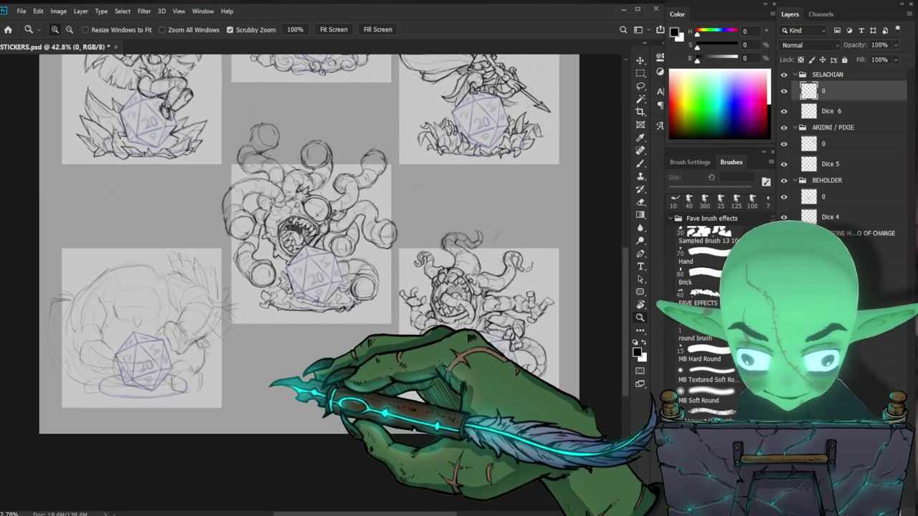
scroll(271, 382, "up", 3)
key("b")
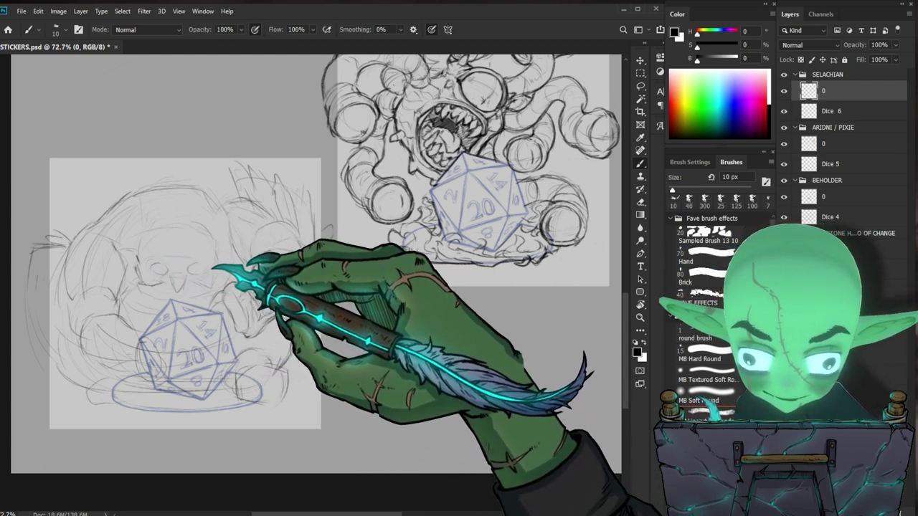
Refine the outer arm and its elbow spikes on the side away from the shoulder fin, using the eraser and 10 px brush
key("ctrl+0")
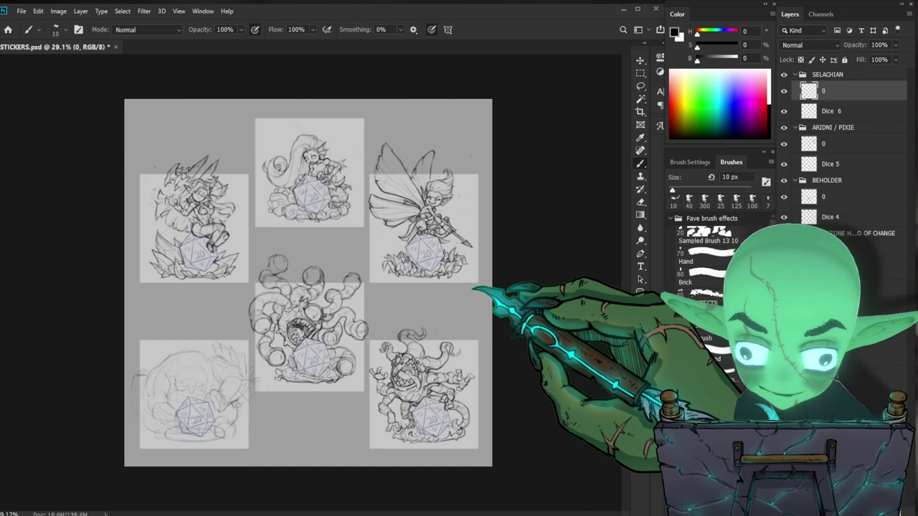
key("ctrl+space")
mouse_move(222, 405)
left_mouse_down()
mouse_move(308, 428)
mouse_move(345, 350)
left_mouse_up()
key("e")
key("b")
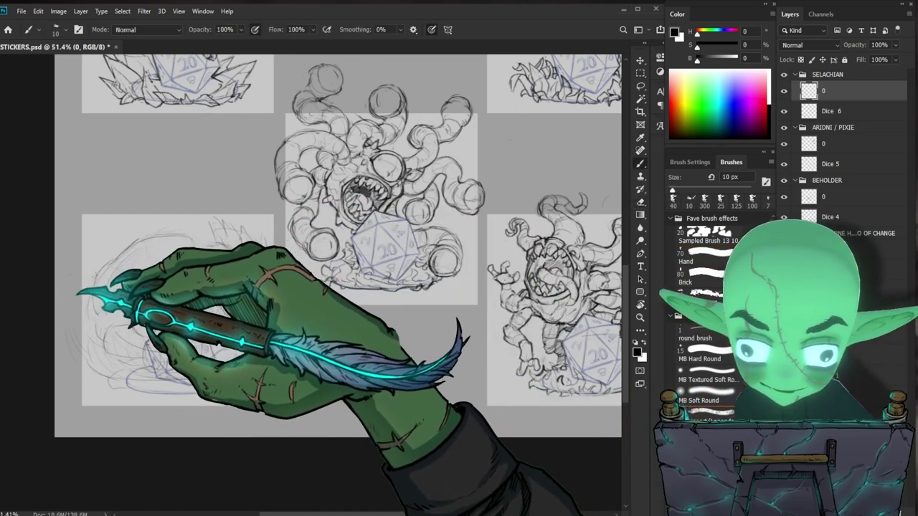
key("ctrl+space")
left_click_drag(247, 365, 261, 363)
key("e")
key("b")
Scale the whole figure sketch down proportionally to about 89.69% around its centre
key("ctrl+space")
left_click_drag(380, 416, 329, 456)
left_click_drag(252, 454, 271, 395)
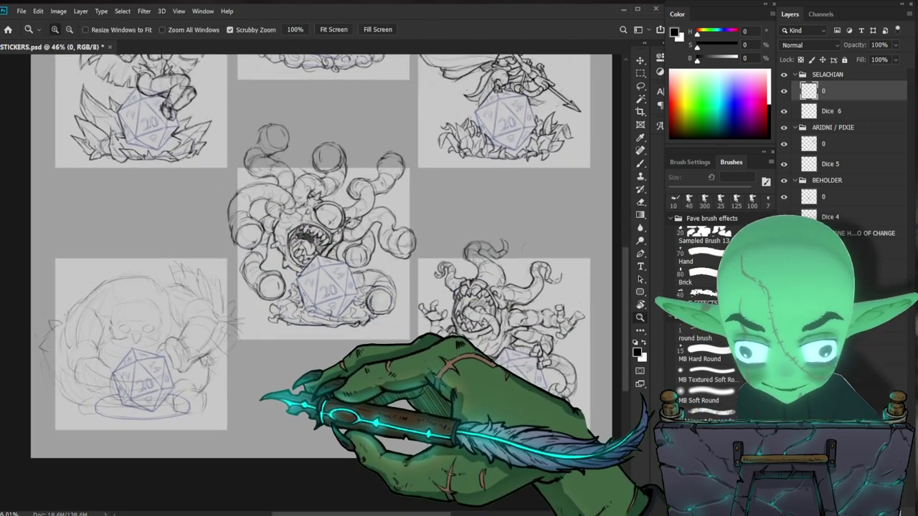
left_click_drag(147, 387, 166, 378)
key("ctrl+t")
left_click_drag(288, 233, 274, 244)
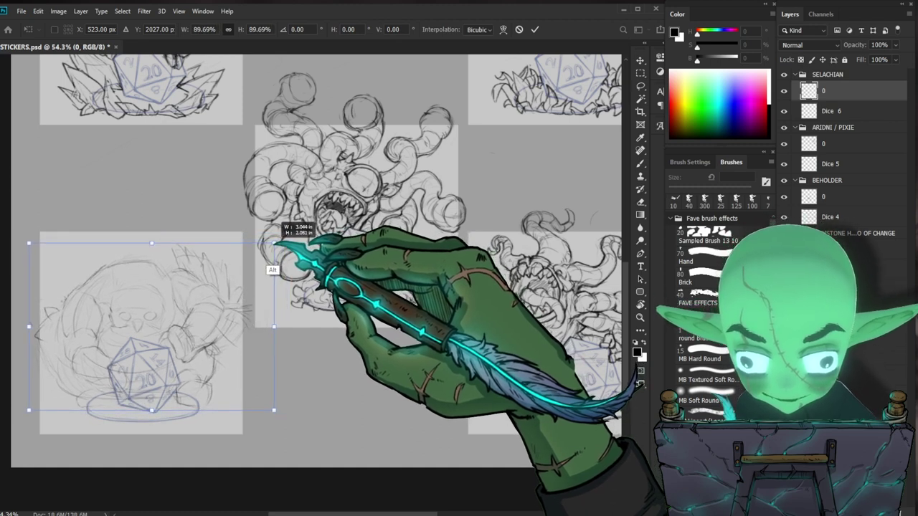
key("Return")
key("z")
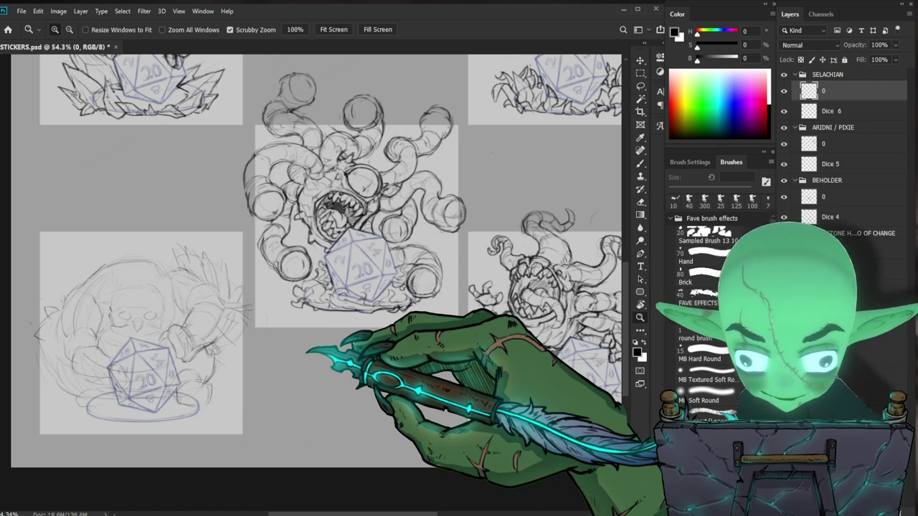
Sketch rounded feet on both sides of the die's base with the 10 px brush
left_click(154, 383)
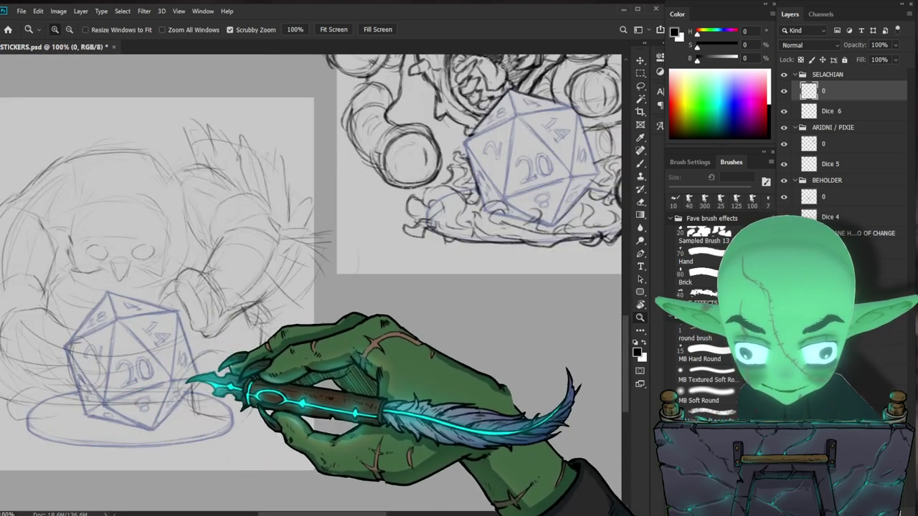
left_click_drag(265, 365, 240, 340)
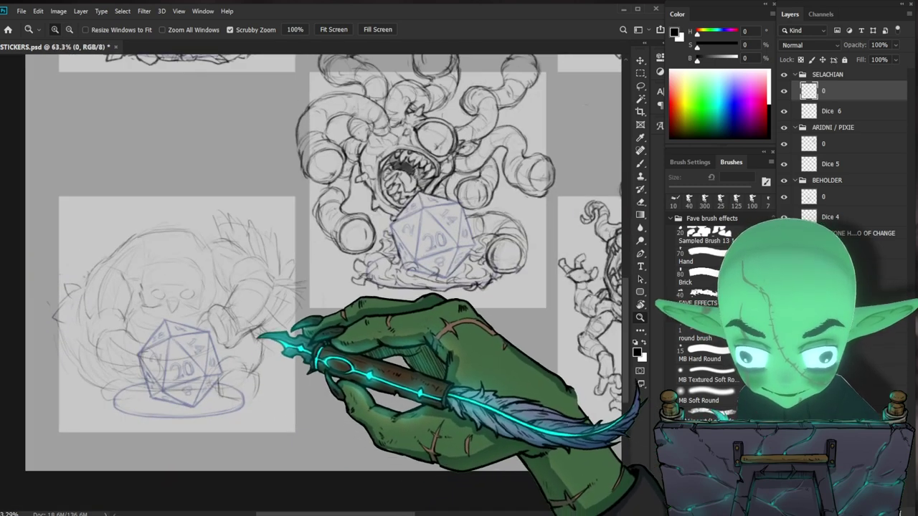
key("b")
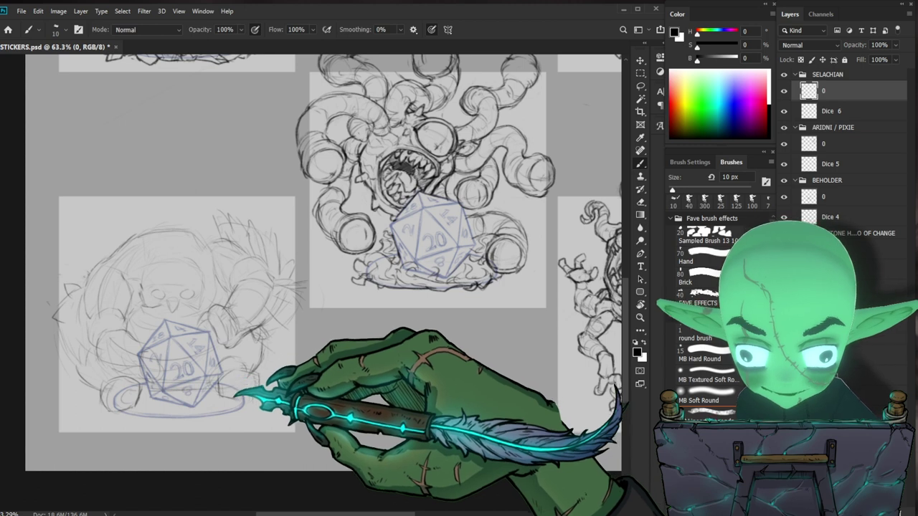
key("e")
key("b")
key("ctrl+space")
left_click_drag(157, 392, 143, 392)
key("space")
left_click_drag(358, 438, 348, 444)
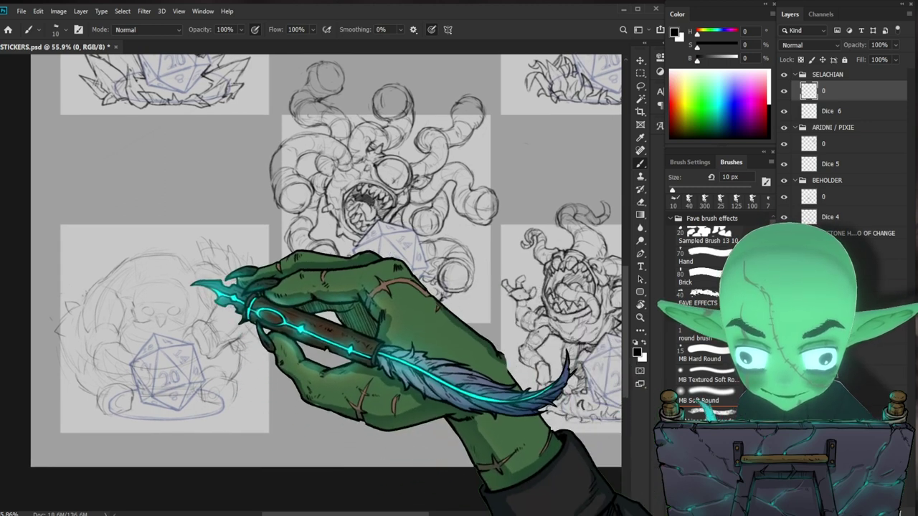
Strengthen the rounded back outline arching over the figure with the eraser and 10 px brush
key("ctrl+space")
left_click_drag(148, 253, 179, 253)
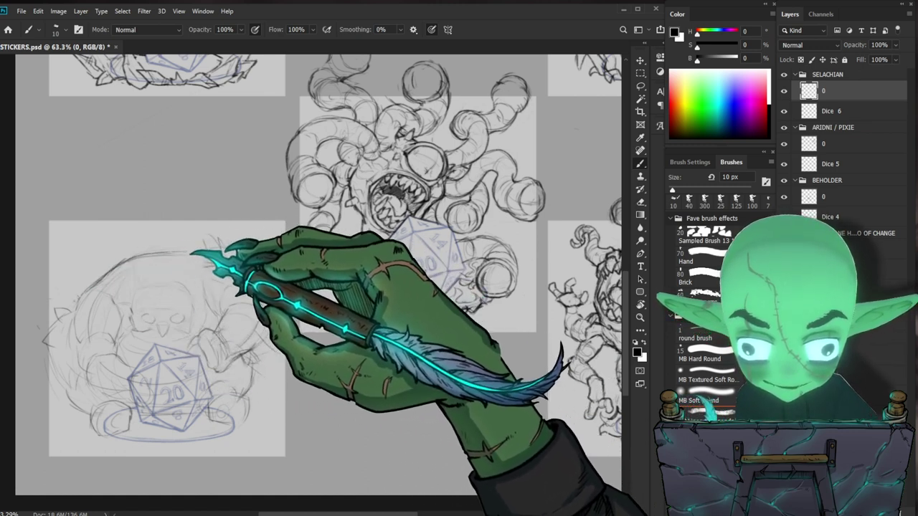
key("ctrl+space")
left_click_drag(308, 334, 251, 344)
scroll(256, 283, "up", 3)
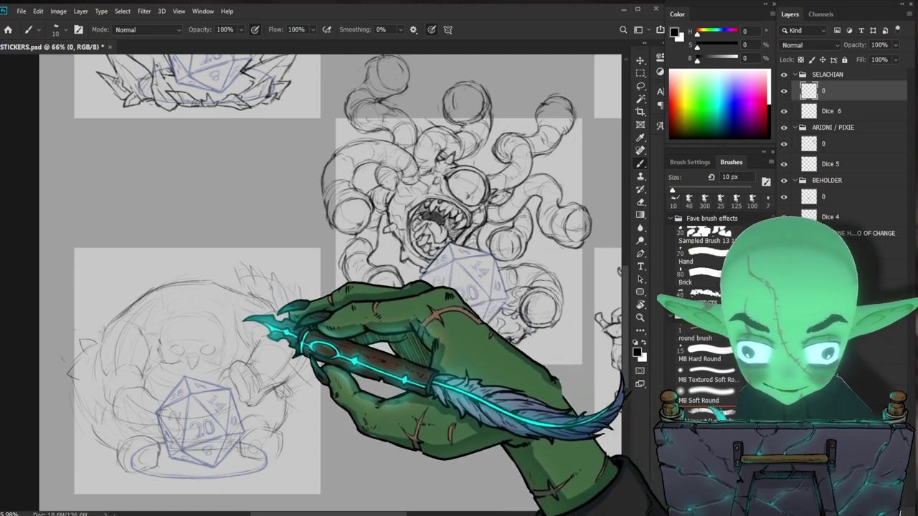
key("e")
key("b")
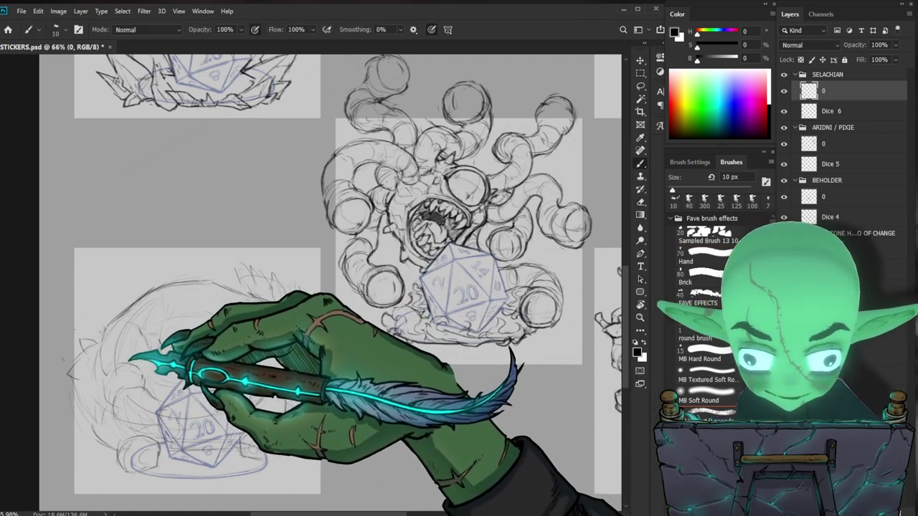
Refine the arm contours on the side away from the shoulder fin, using the eraser and 10 px brush
left_click_drag(146, 362, 141, 374)
key("e")
key("b")
key("e")
key("b")
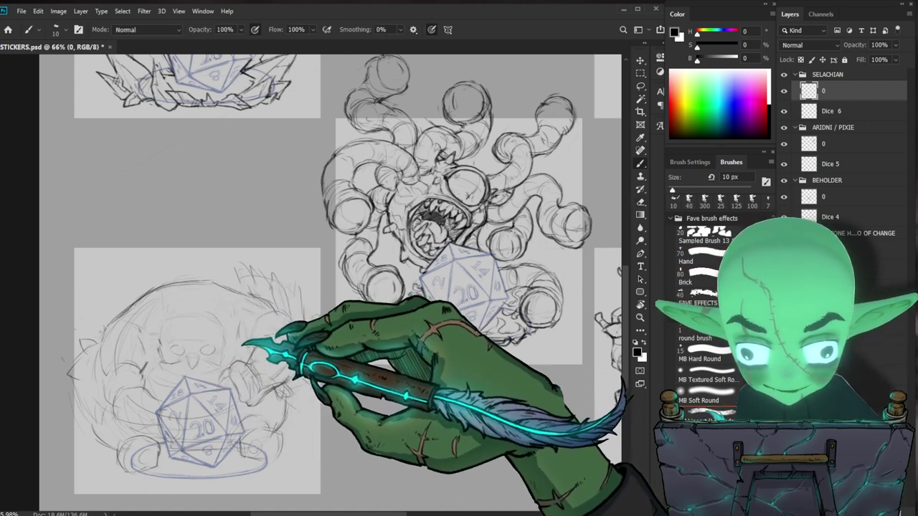
mouse_move(298, 401)
left_mouse_down()
mouse_move(273, 400)
mouse_move(252, 348)
mouse_move(228, 351)
left_mouse_up()
key("b")
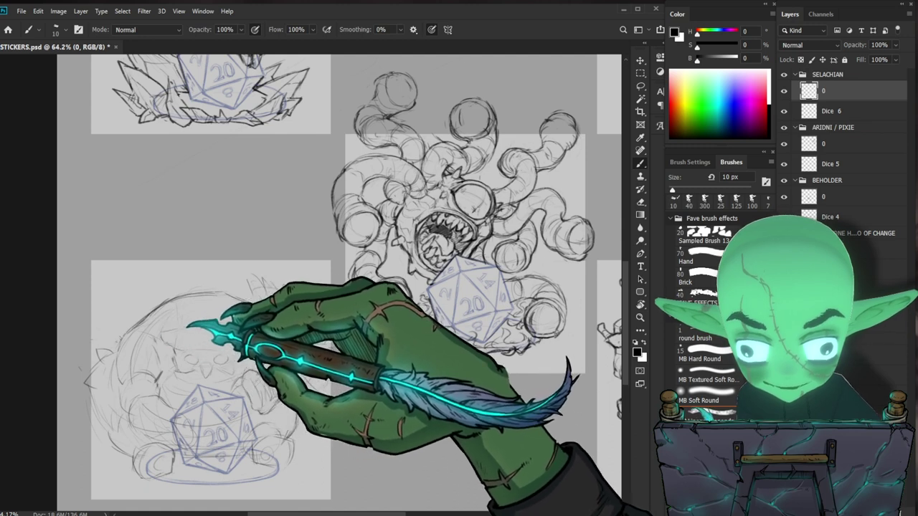
Add pointed spikes around the brow and face with the 10 px brush and clear the shoulder fin with the eraser
mouse_move(338, 422)
left_mouse_down()
mouse_move(327, 368)
mouse_move(340, 350)
left_mouse_up()
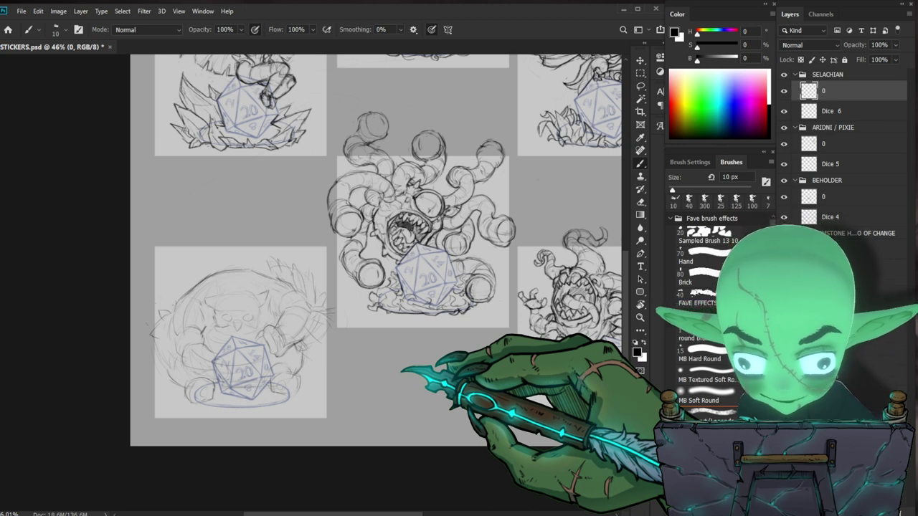
key("z")
left_click_drag(337, 310, 358, 308)
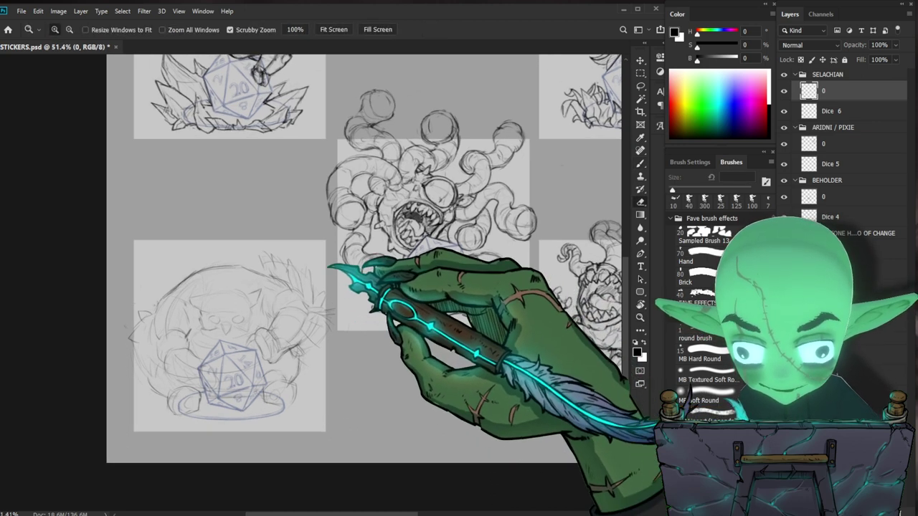
key("e")
key("b")
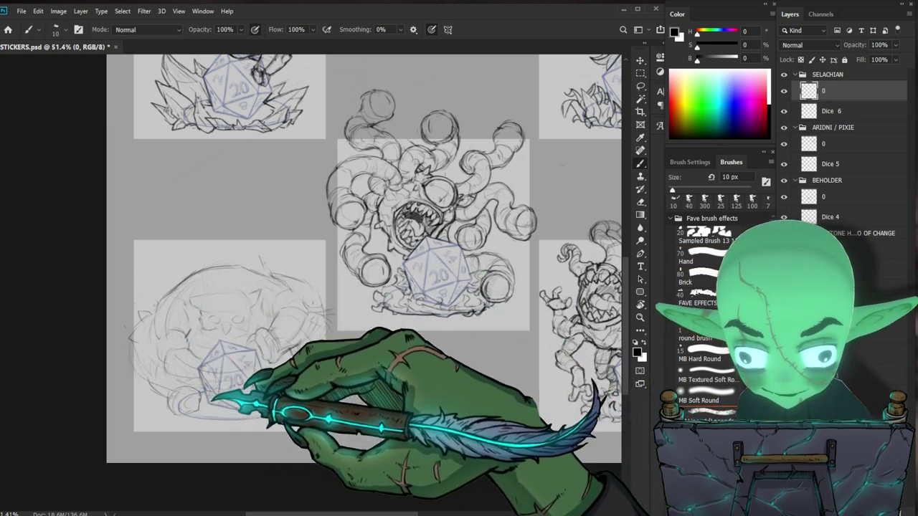
key("e")
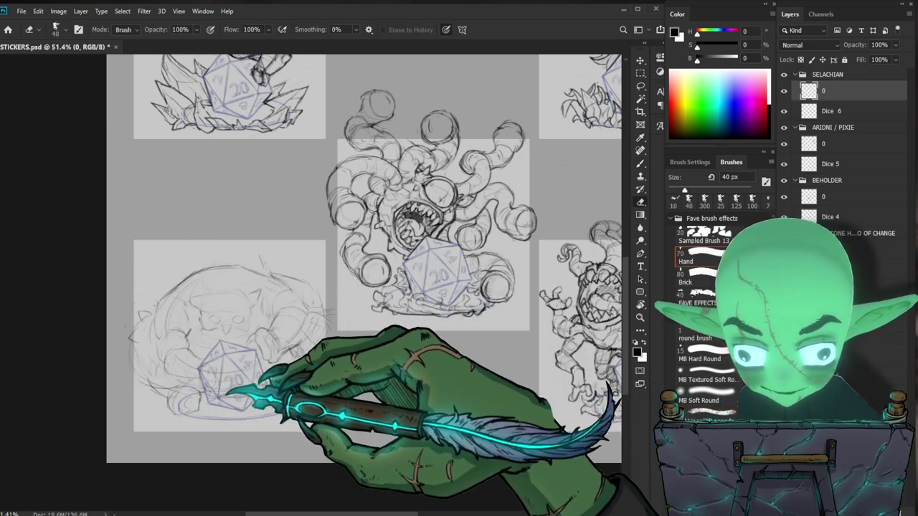
Rework the shoulders, arms and feet around the die with the eraser and 10 px brush
key("z")
left_click_drag(220, 384, 231, 383)
key("b")
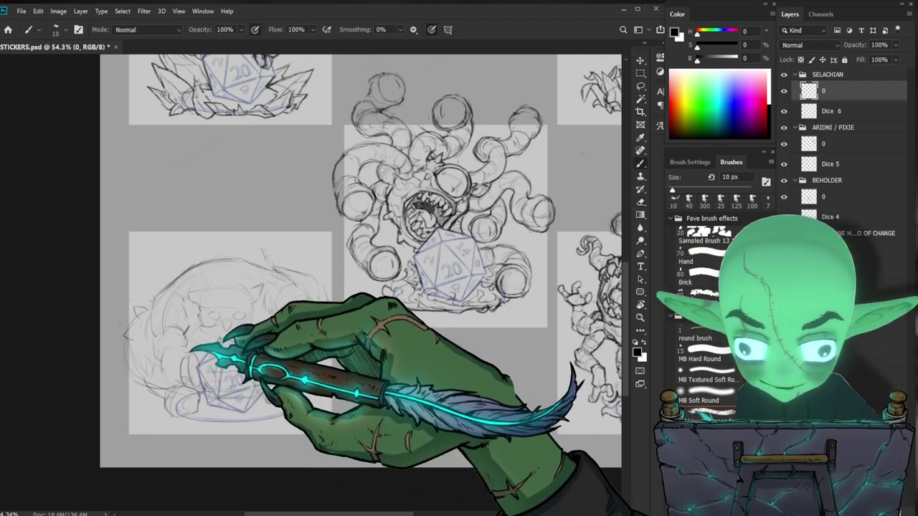
key("e")
key("b")
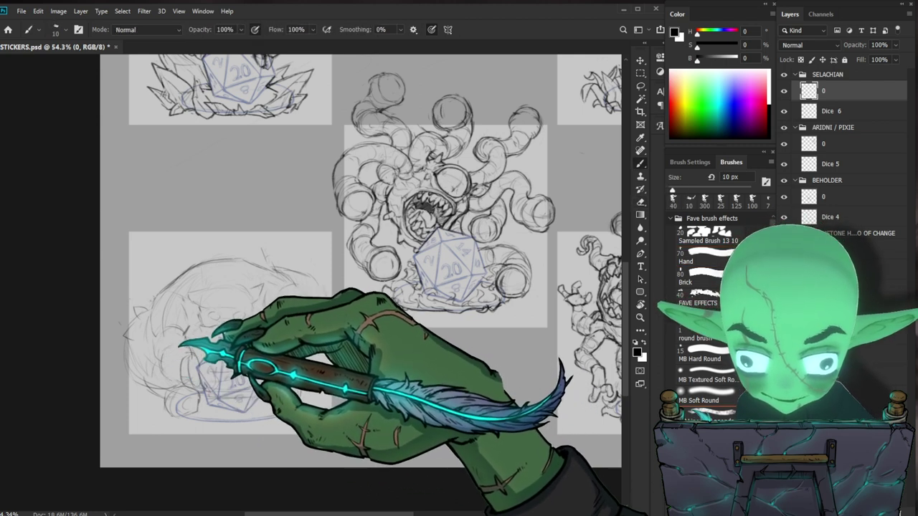
key("e")
key("b")
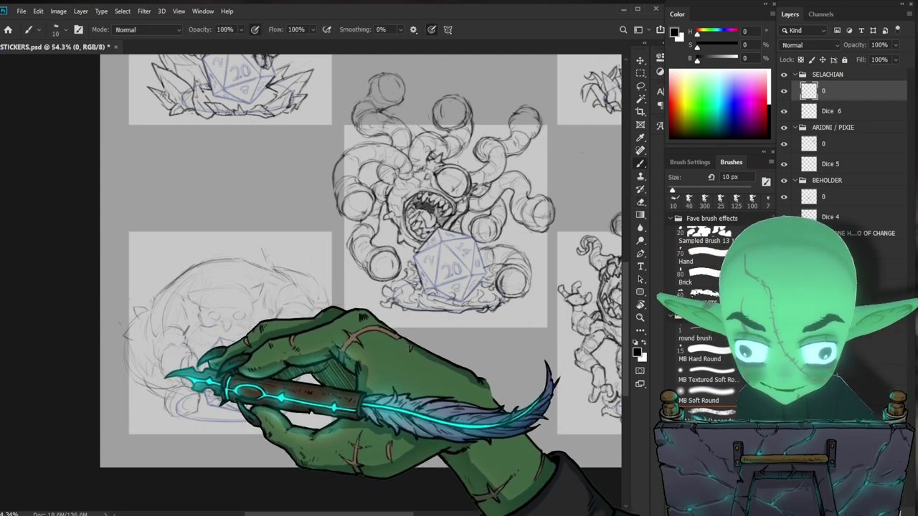
key("ctrl+space")
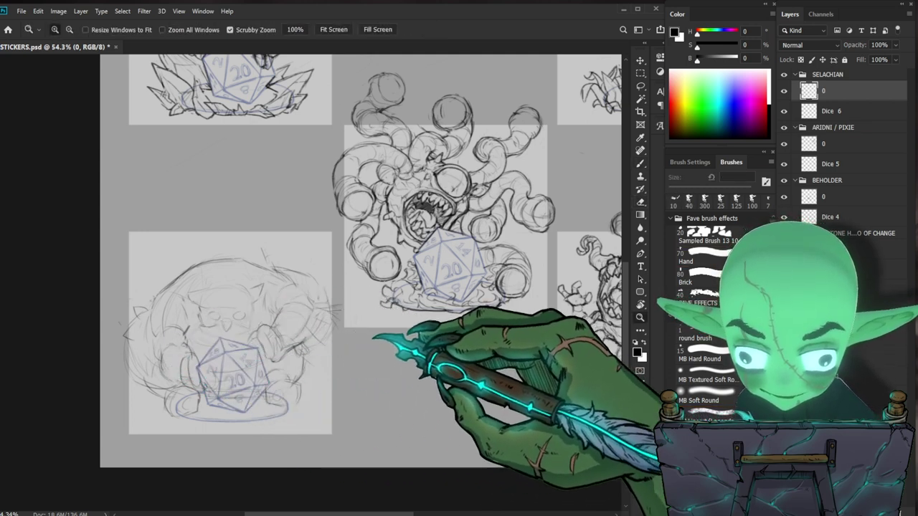
left_click_drag(314, 379, 319, 364)
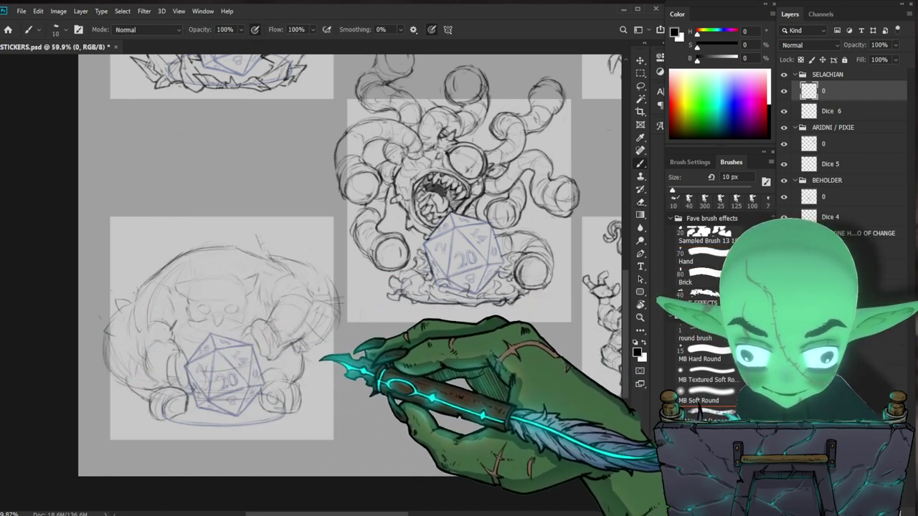
Erase the face with the eraser enlarged to 80 px and sketch a plain oval head higher on the body
key("e")
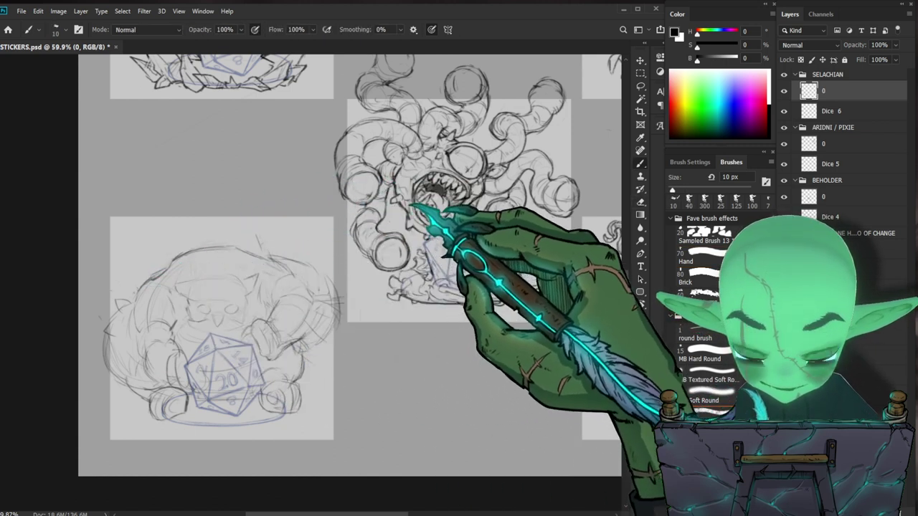
key("b")
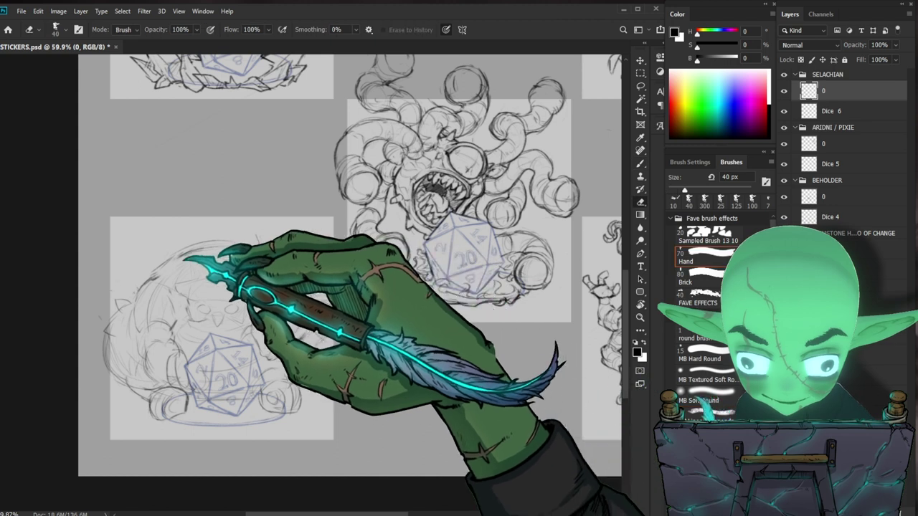
key("e")
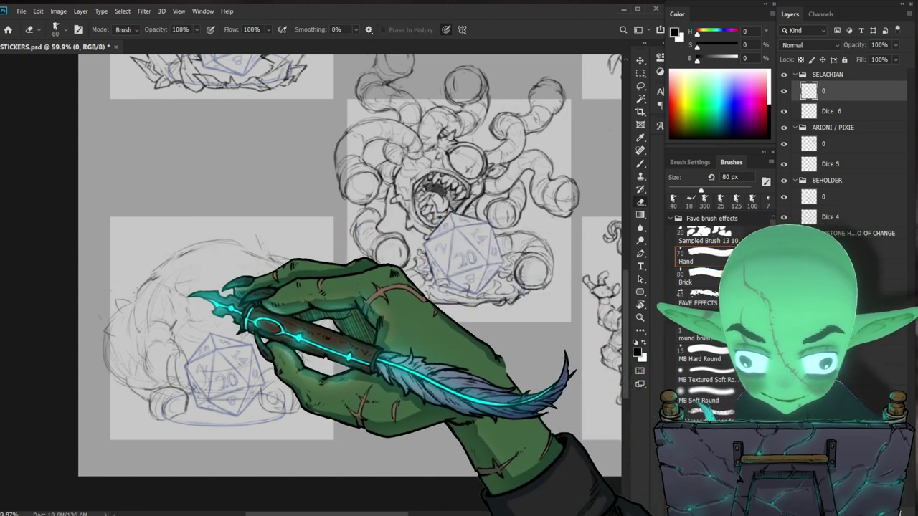
key("b")
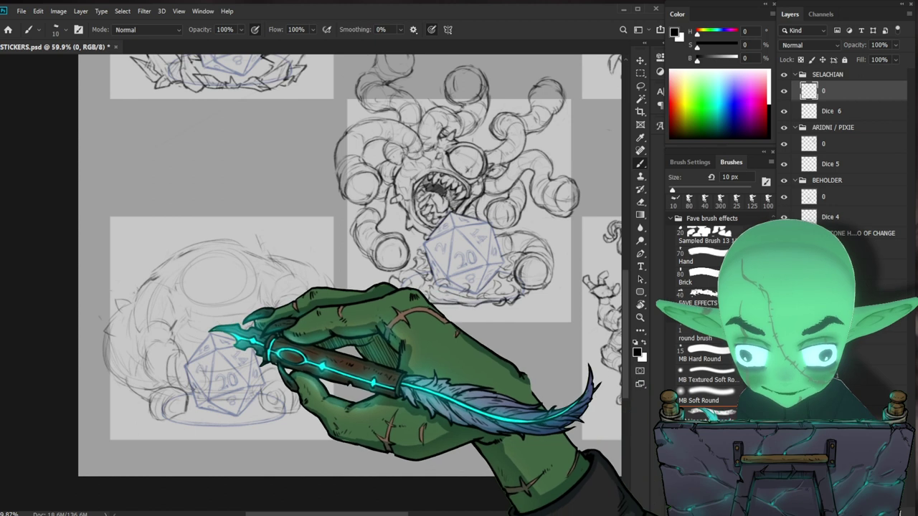
Lasso the entire figure sketch on the SELACHIAN group's layer 0 and delete it, keeping the d20 die and its base
mouse_move(341, 335)
left_mouse_down()
mouse_move(307, 352)
mouse_move(260, 411)
left_mouse_up()
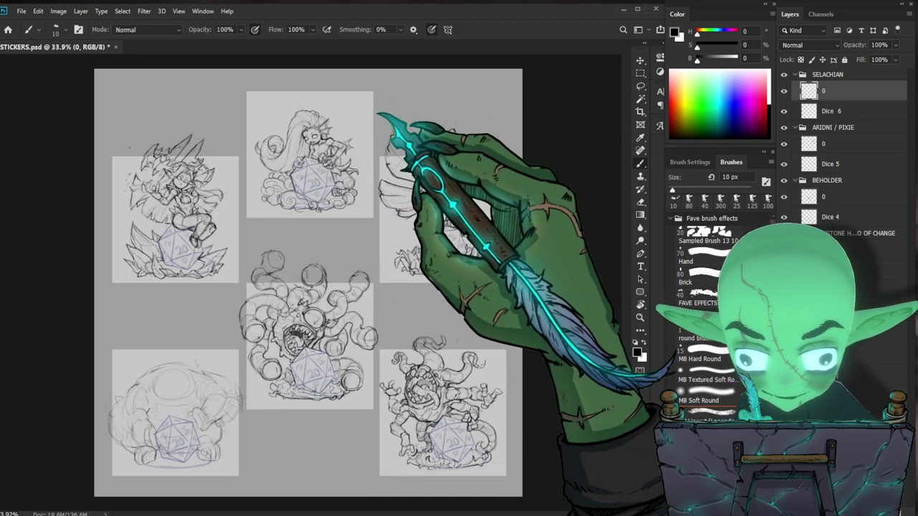
mouse_move(213, 437)
left_mouse_down()
mouse_move(250, 423)
mouse_move(272, 382)
left_mouse_up()
key("l")
mouse_move(169, 444)
left_mouse_down()
mouse_move(239, 402)
mouse_move(240, 281)
mouse_move(205, 260)
mouse_move(139, 260)
mouse_move(159, 457)
left_mouse_up()
key("Delete")
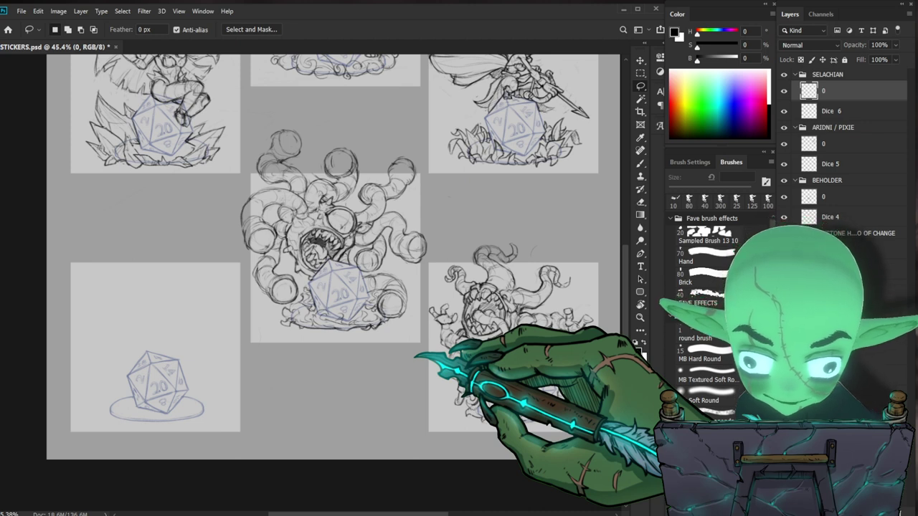
left_click_drag(189, 433, 195, 439)
left_click_drag(195, 439, 218, 418)
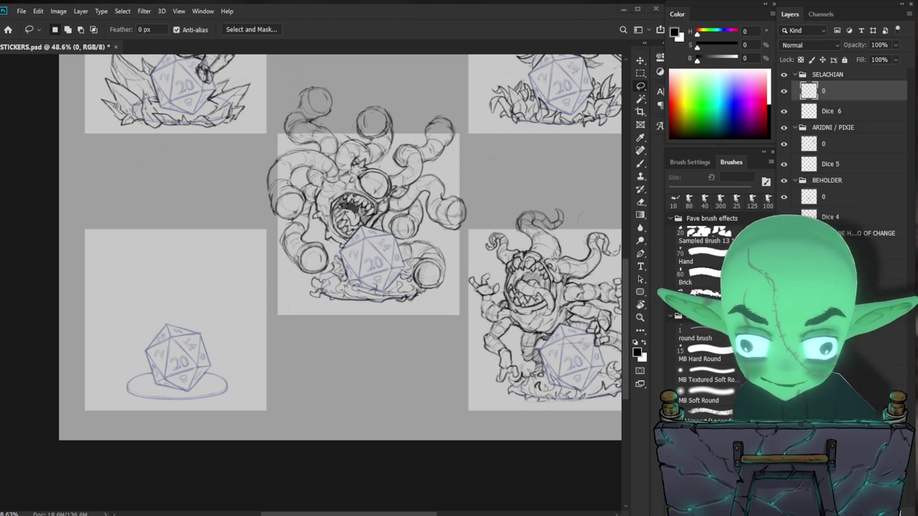
Sketch a new rounded form with a curved centre line just above the die's upper corner, using the 10 px brush
key("b")
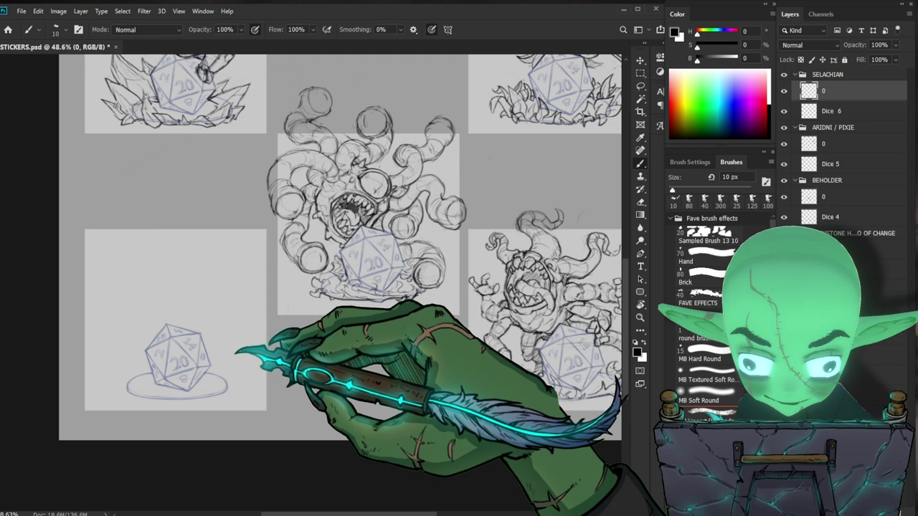
key("ctrl+space")
left_click_drag(207, 356, 228, 351)
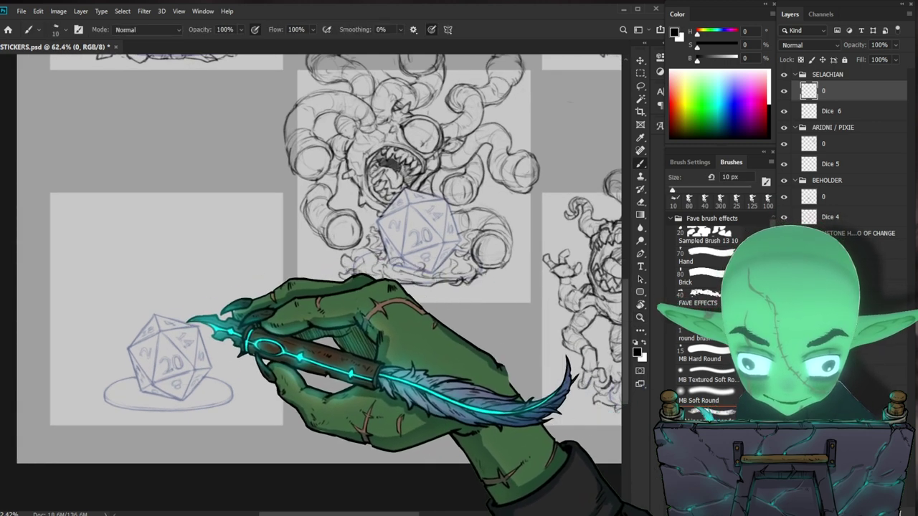
left_click_drag(111, 263, 107, 266)
key("e")
key("b")
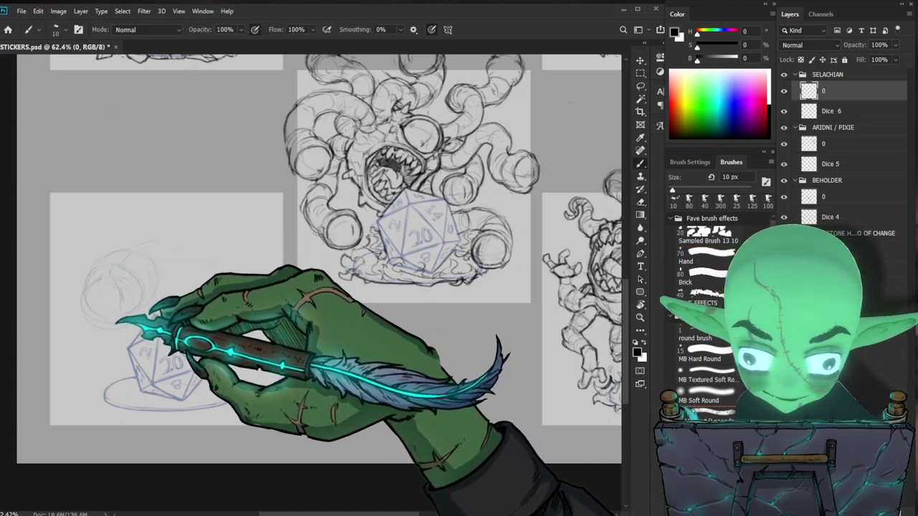
Rework the rounded form above the die with the eraser and 10 px brush, adding loose curved contours over it
key("ctrl+space")
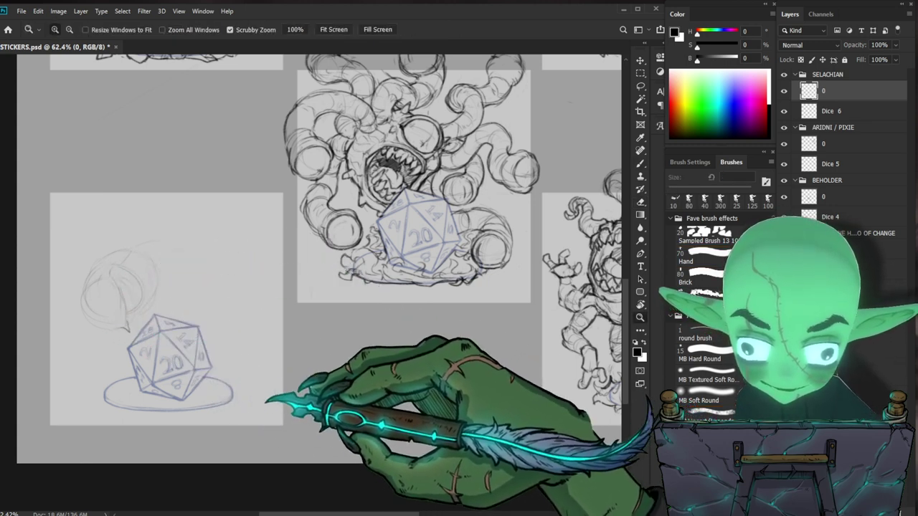
left_click_drag(275, 394, 265, 390)
key("ctrl+space")
left_click_drag(204, 335, 215, 333)
key("e")
key("b")
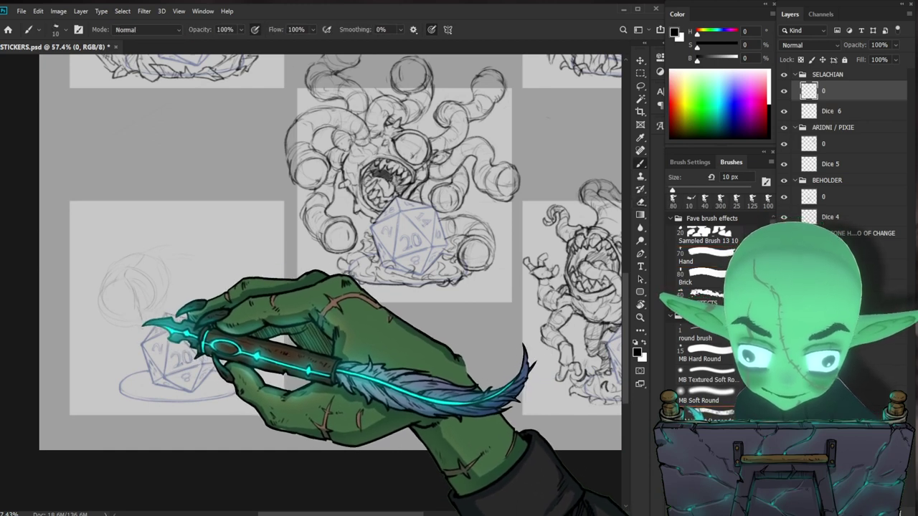
key("ctrl+0")
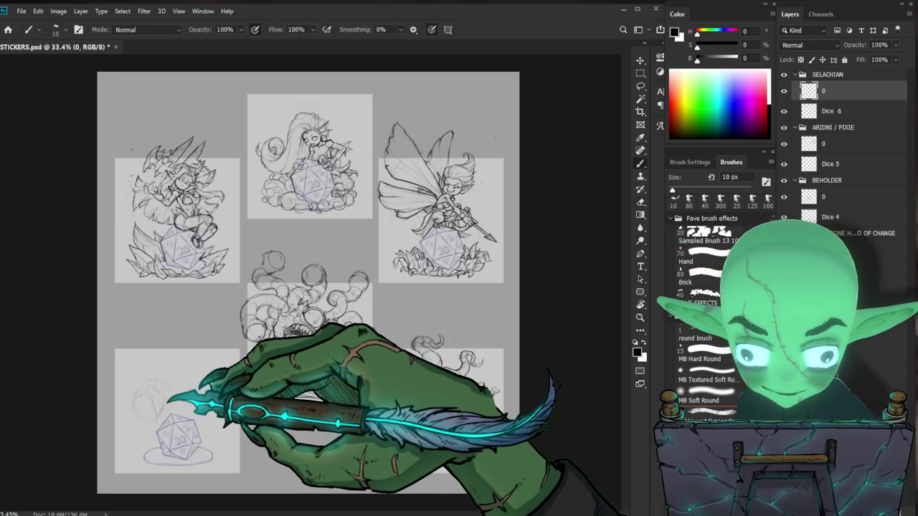
mouse_move(119, 385)
left_mouse_down()
mouse_move(192, 381)
mouse_move(217, 393)
left_mouse_up()
left_click_drag(220, 396, 254, 353)
key("e")
left_click_drag(188, 309, 154, 294)
key("b")
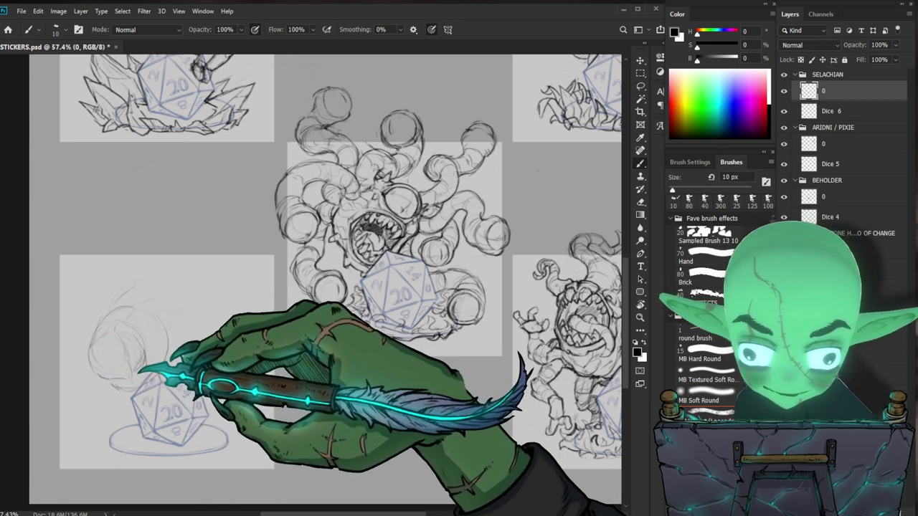
Sketch an arched back over the die, a second rounded form on the opposite side and a limb reaching down to the base
mouse_move(159, 284)
left_mouse_down()
mouse_move(220, 309)
mouse_move(229, 360)
left_mouse_up()
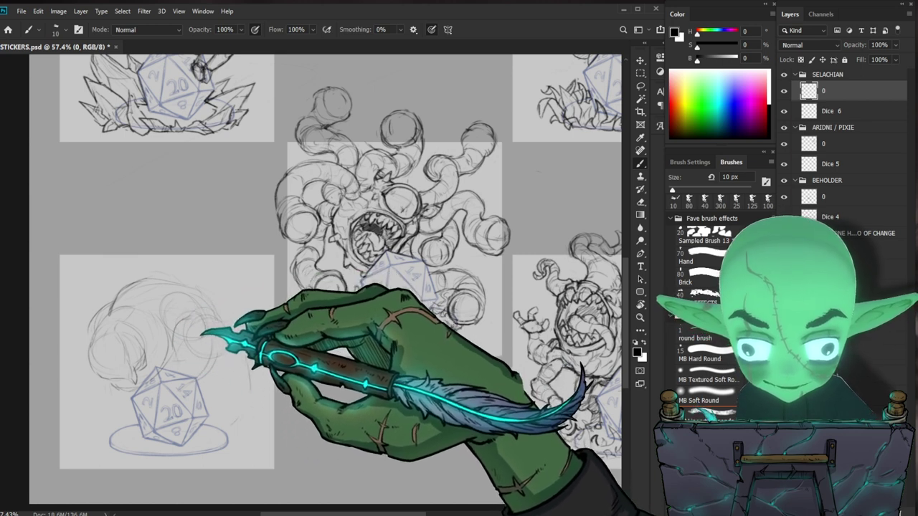
key("e")
left_click_drag(186, 358, 187, 350)
key("b")
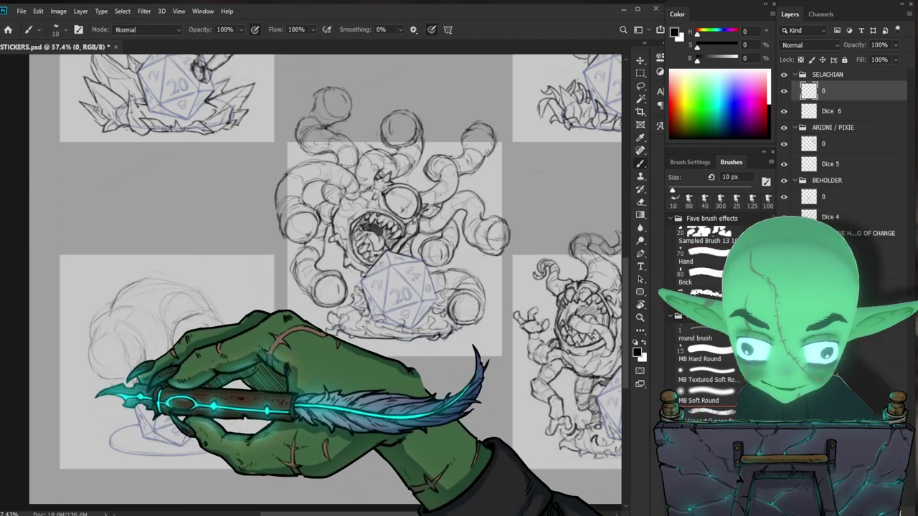
key("e")
key("b")
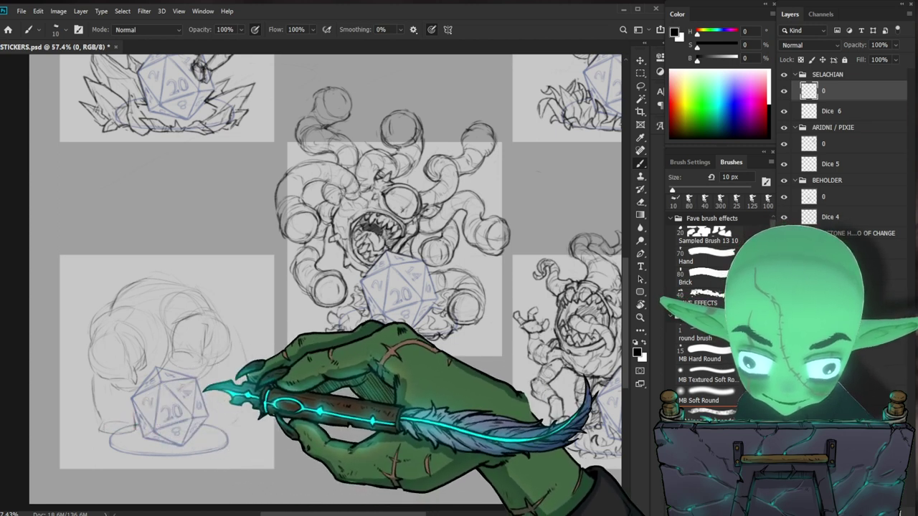
Sketch small pointed teeth in the smaller rounded form above the die, refining them with the eraser and 10 px brush
key("e")
key("b")
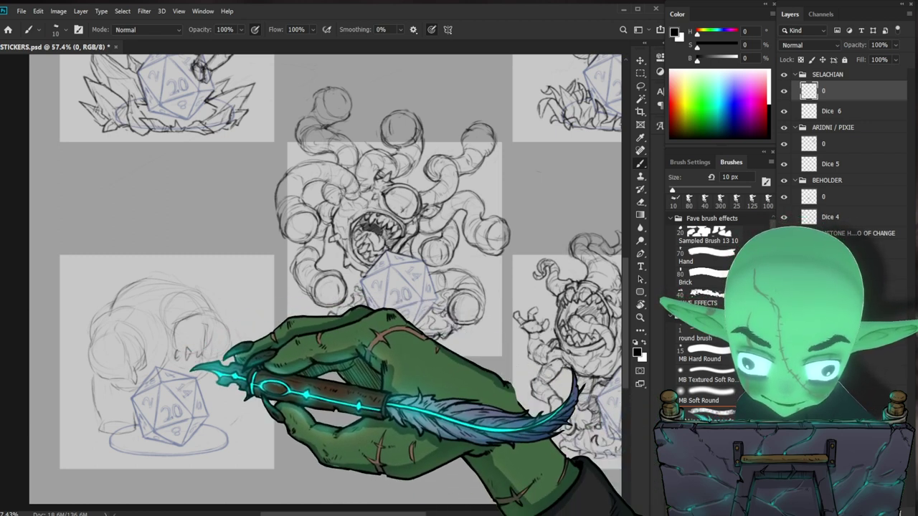
key("e")
key("b")
key("e")
key("b")
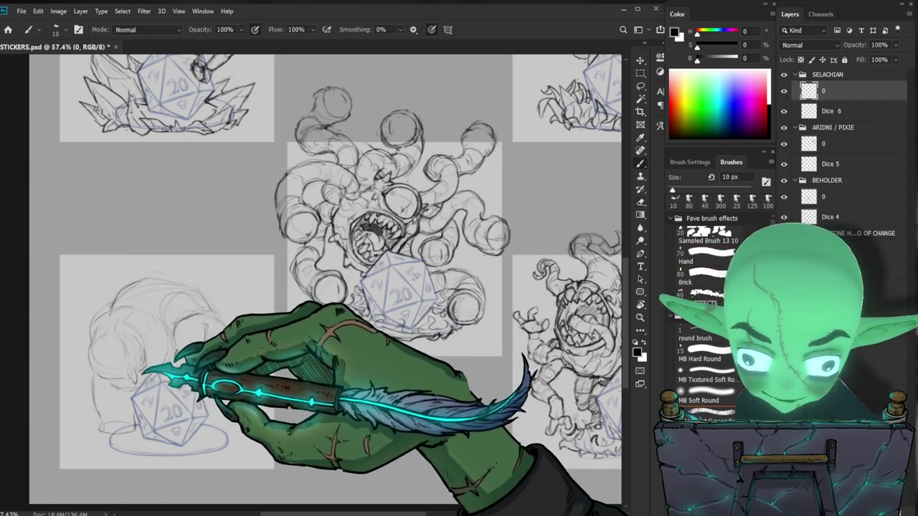
key("e")
key("b")
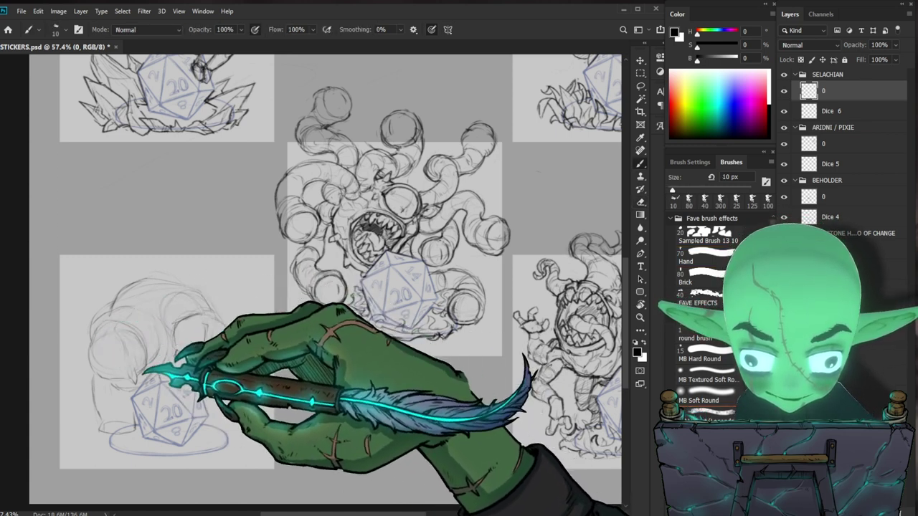
key("e")
key("b")
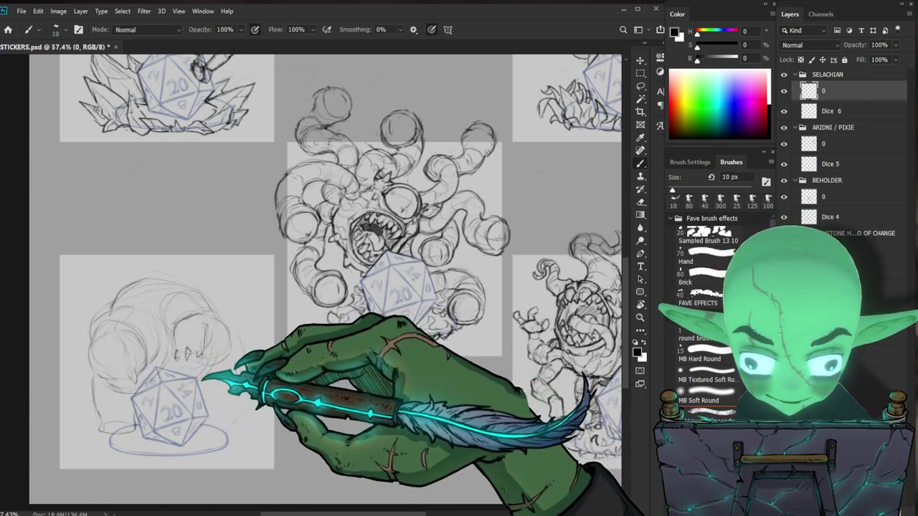
Sketch the bulky leg beside the die on the toothed side, reworking its contour into a rounder shape with a foot on the base
key("e")
key("b")
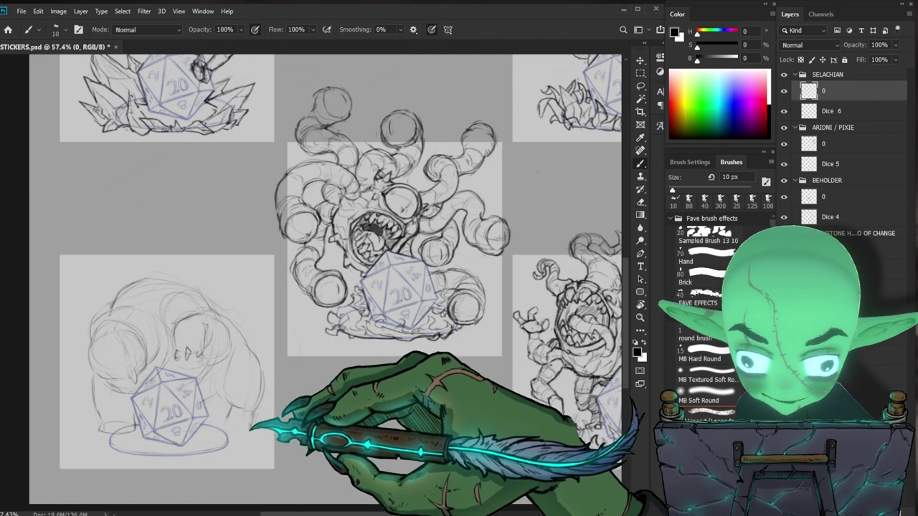
key("e")
key("b")
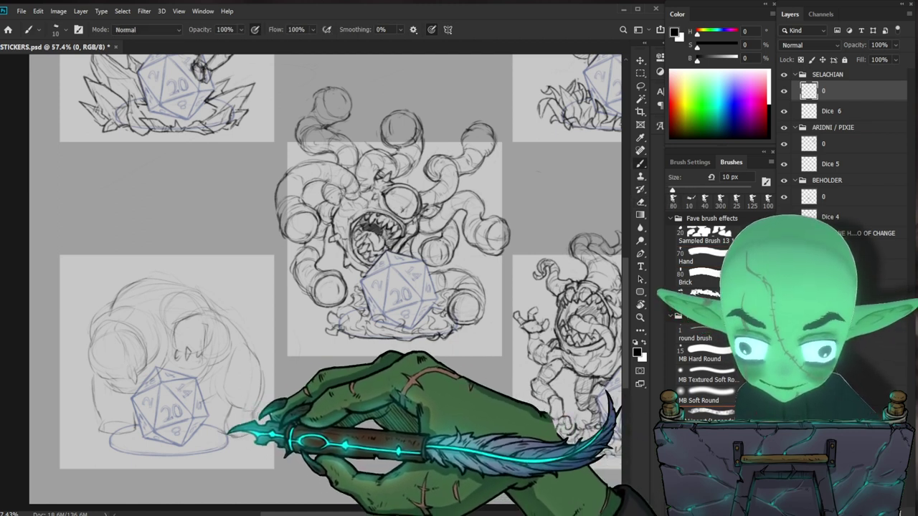
left_click_drag(276, 403, 217, 452)
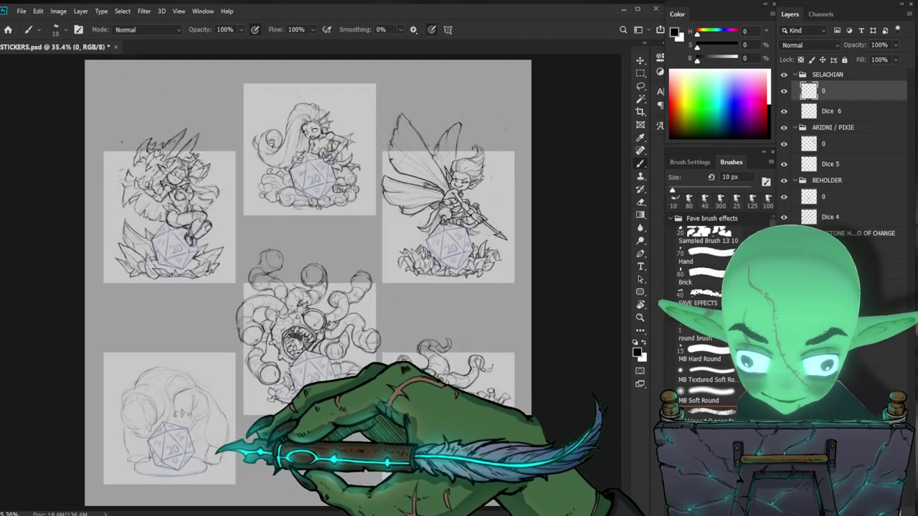
left_click_drag(223, 459, 247, 457)
mouse_move(254, 389)
left_mouse_down()
mouse_move(307, 344)
mouse_move(249, 339)
left_mouse_up()
key("e")
key("b")
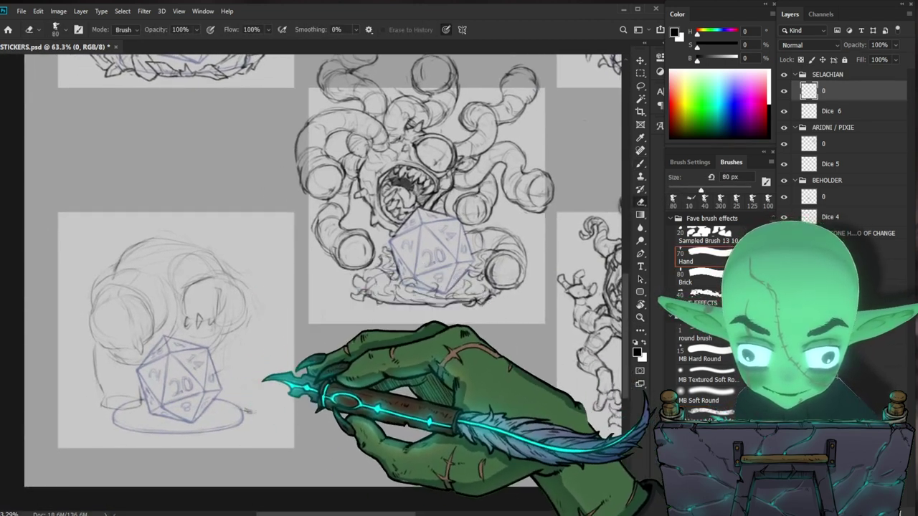
key("e")
key("b")
left_click_drag(251, 317, 253, 387)
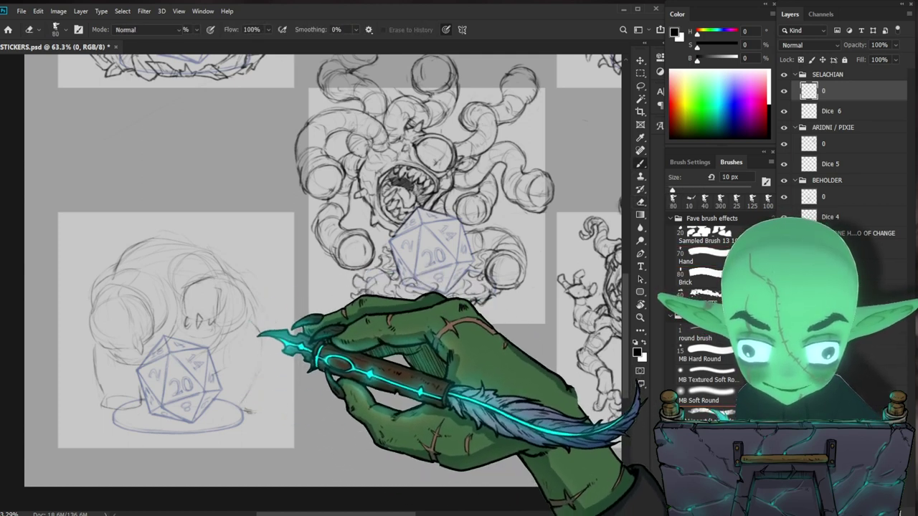
left_click_drag(222, 350, 248, 410)
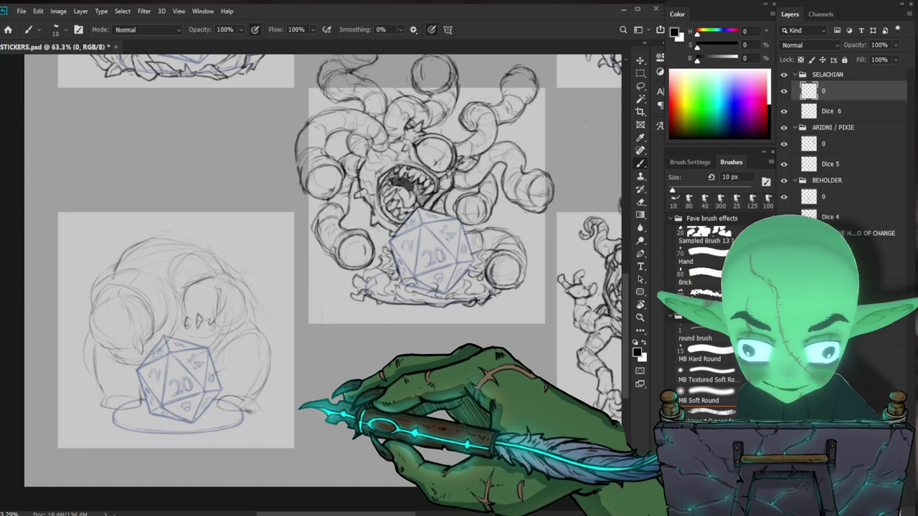
Erase and redraw the outer contour of the leg below the larger rounded form, bringing it down to the base
key("e")
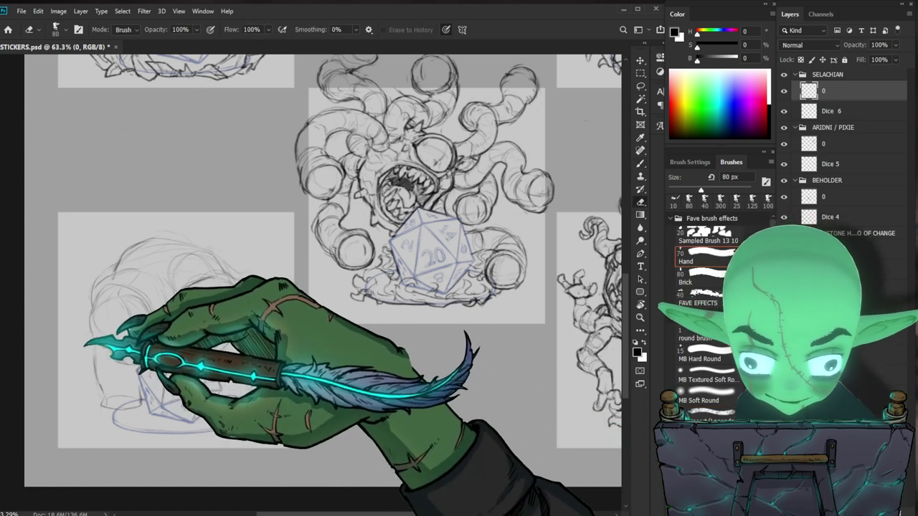
key("b")
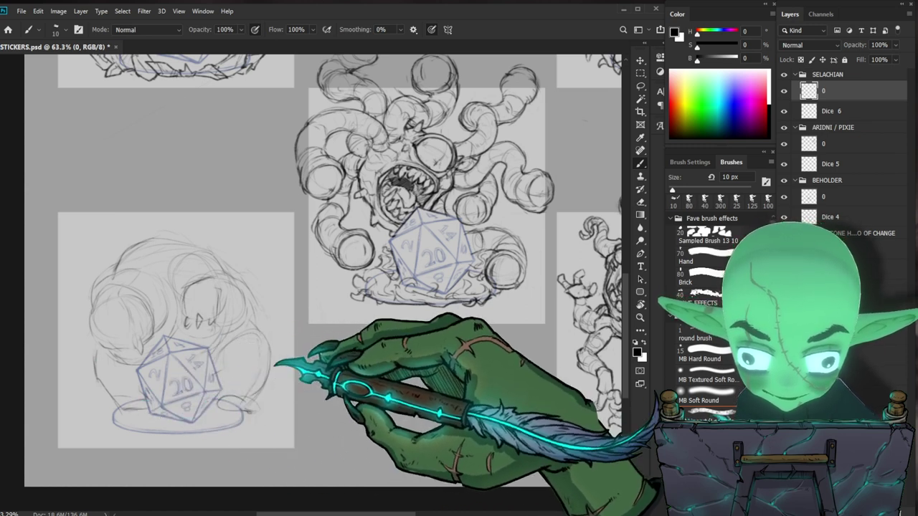
left_click_drag(95, 383, 107, 404)
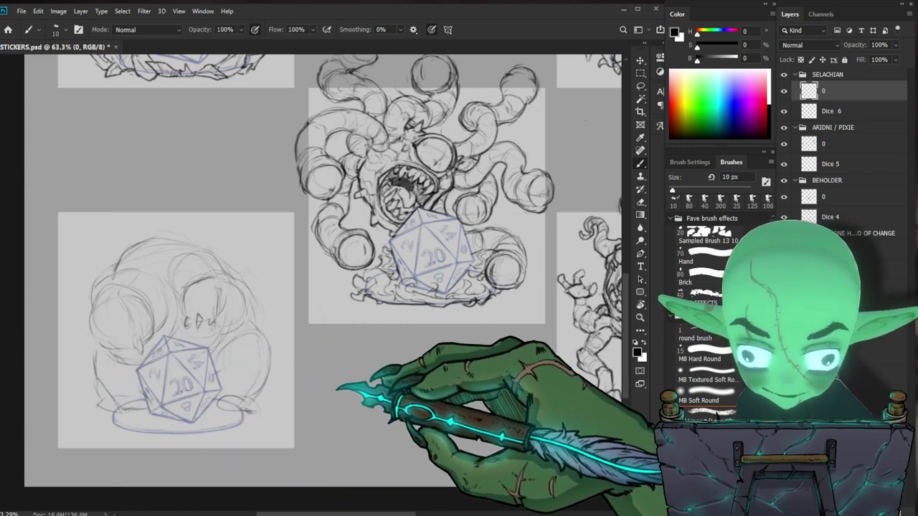
key("e")
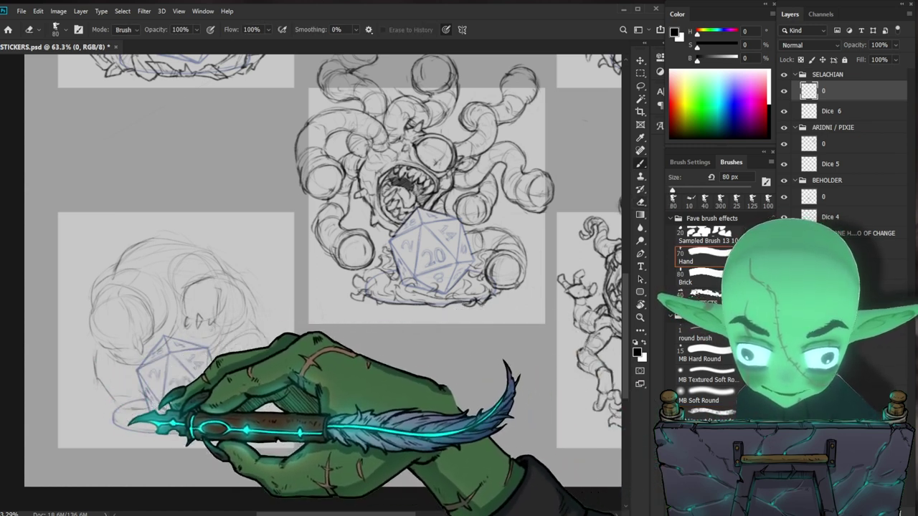
key("b")
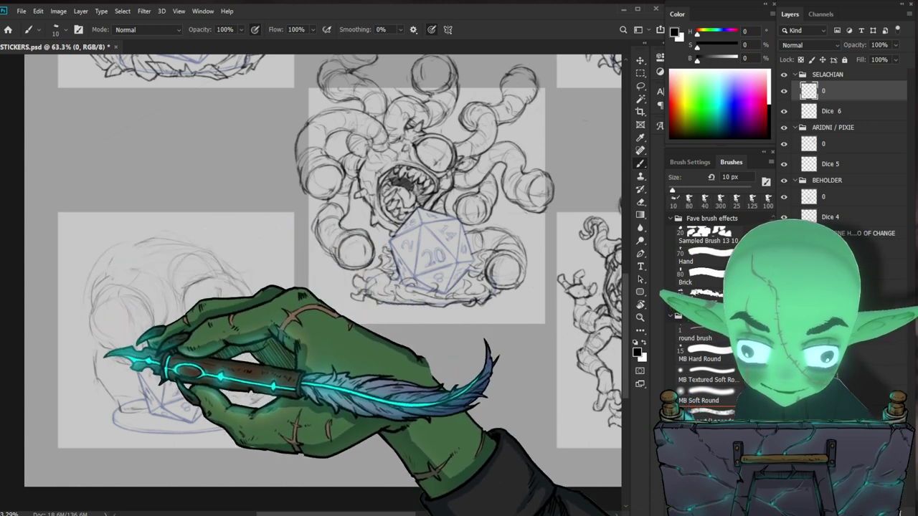
Widen the figure's back with a loose outer curve around the larger rounded form and a fuller limb beneath it
key("e")
key("b")
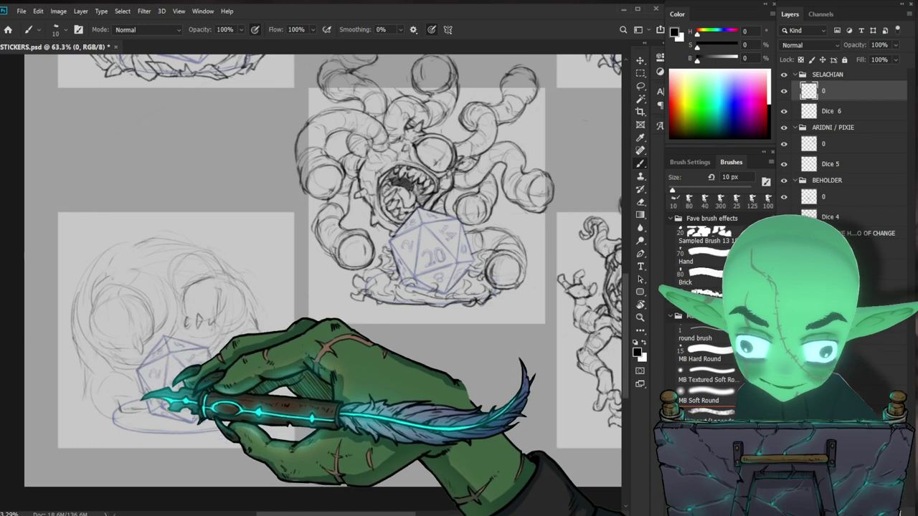
key("e")
key("b")
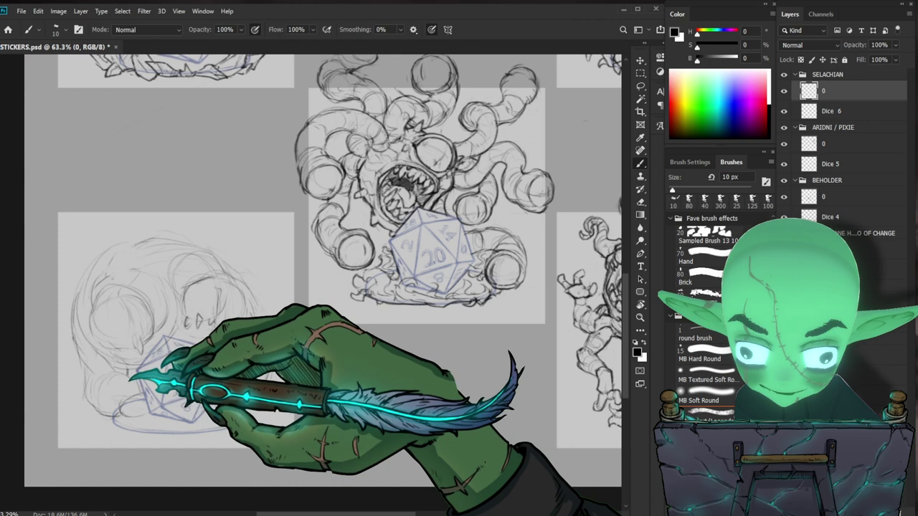
Sketch a thin curved shape outside the back and loose contour lines over the smaller rounded form, undoing a stray stroke
key("ctrl+space")
left_click_drag(337, 346, 303, 366)
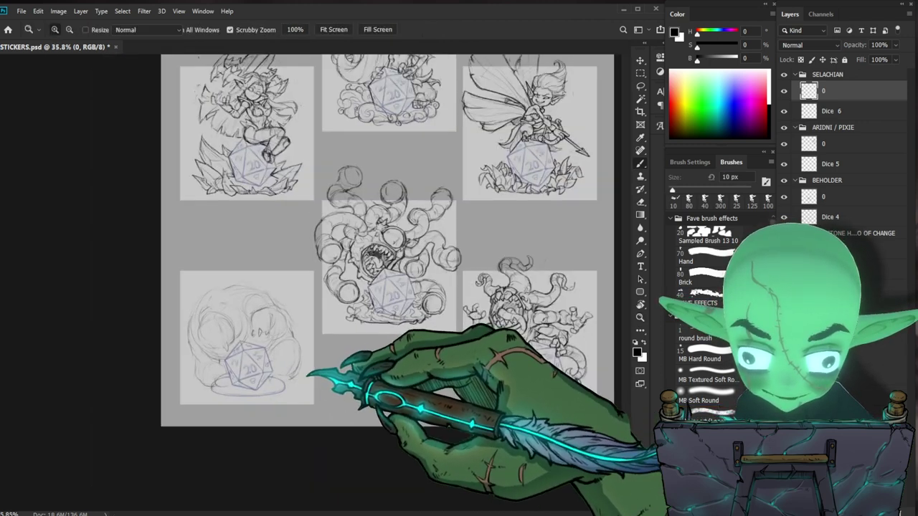
key("ctrl+space")
left_click_drag(160, 459, 215, 428)
key("space")
left_click_drag(235, 423, 280, 389)
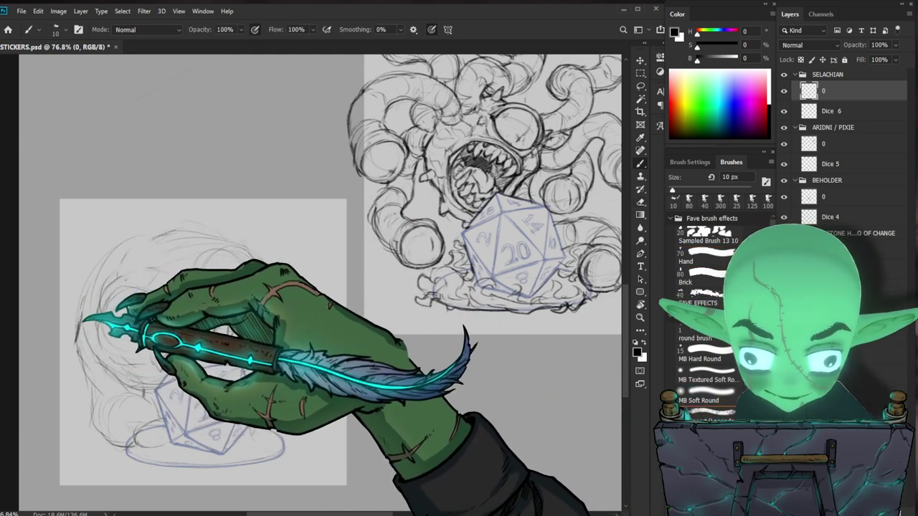
left_click_drag(413, 335, 390, 304)
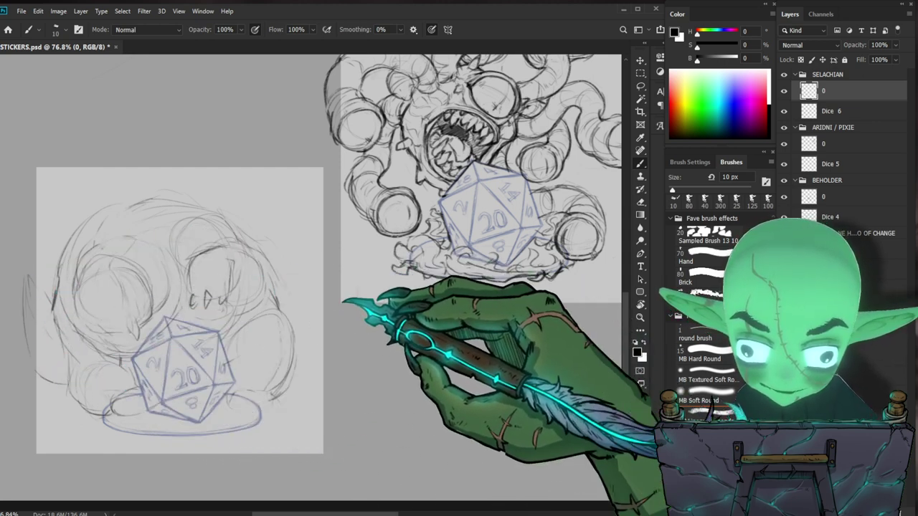
mouse_move(219, 188)
left_mouse_down()
mouse_move(271, 236)
mouse_move(280, 263)
left_mouse_up()
key("ctrl+z")
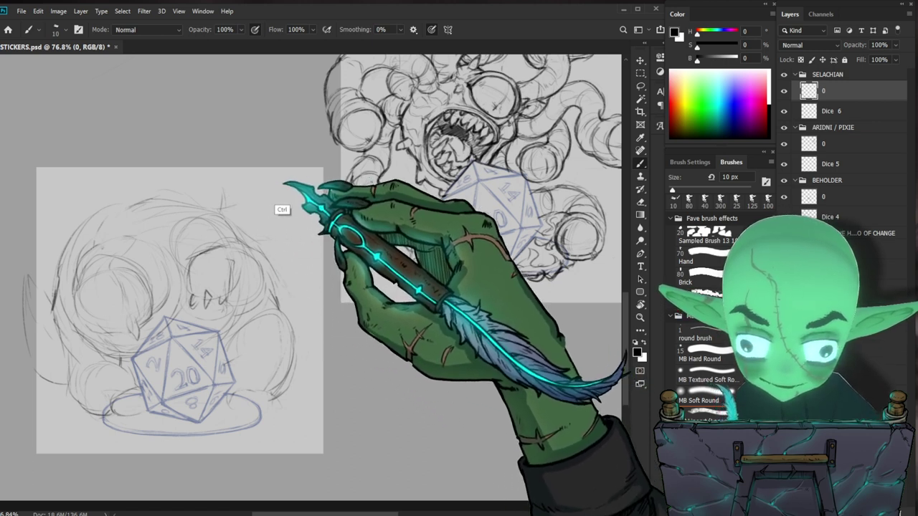
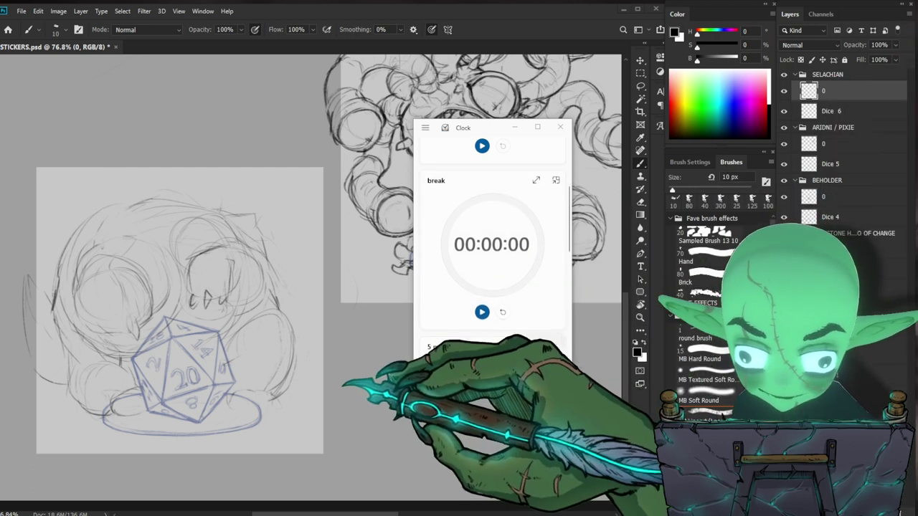
Minimize the Clock window and rework the arcs around the teeth in the smaller rounded form
scroll(492, 243, "up", 3)
left_click(515, 127)
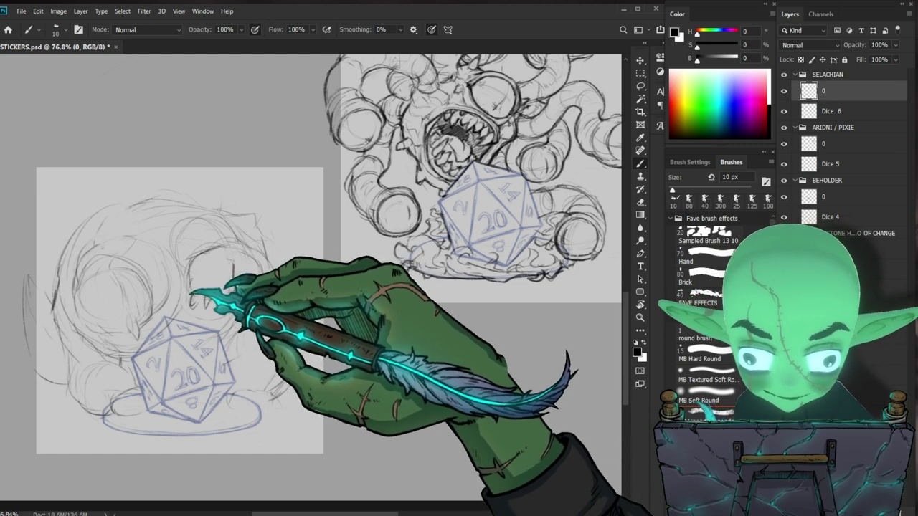
left_click_drag(347, 303, 397, 271)
key("e")
left_click_drag(284, 250, 287, 234)
key("b")
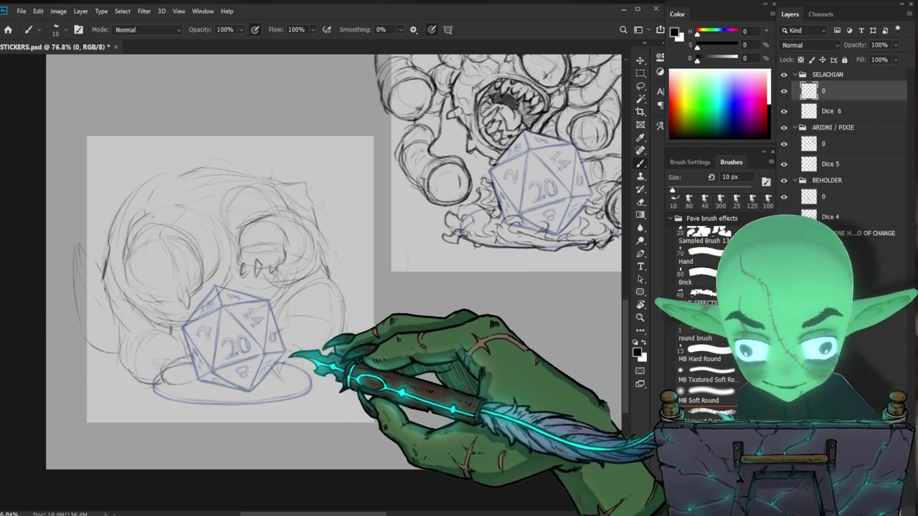
Rework the foot where the toothed side's leg meets the die's base, using the eraser and 10 px brush
key("e")
mouse_move(315, 379)
left_mouse_down()
mouse_move(303, 390)
mouse_move(359, 365)
left_mouse_up()
key("b")
key("e")
mouse_move(299, 355)
left_mouse_down()
mouse_move(290, 353)
mouse_move(317, 351)
left_mouse_up()
key("b")
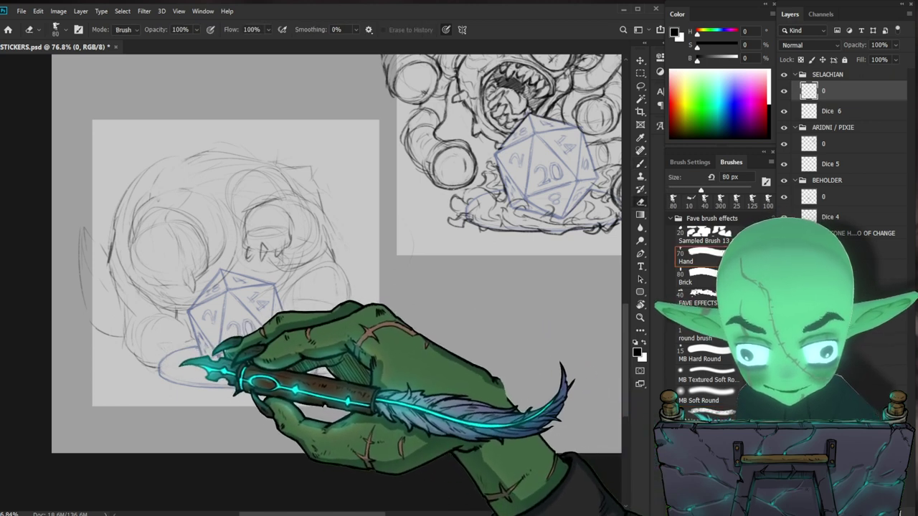
Rework the contour lines where the larger rounded form meets the limb below it, alternating the eraser and 10 px brush
key("b")
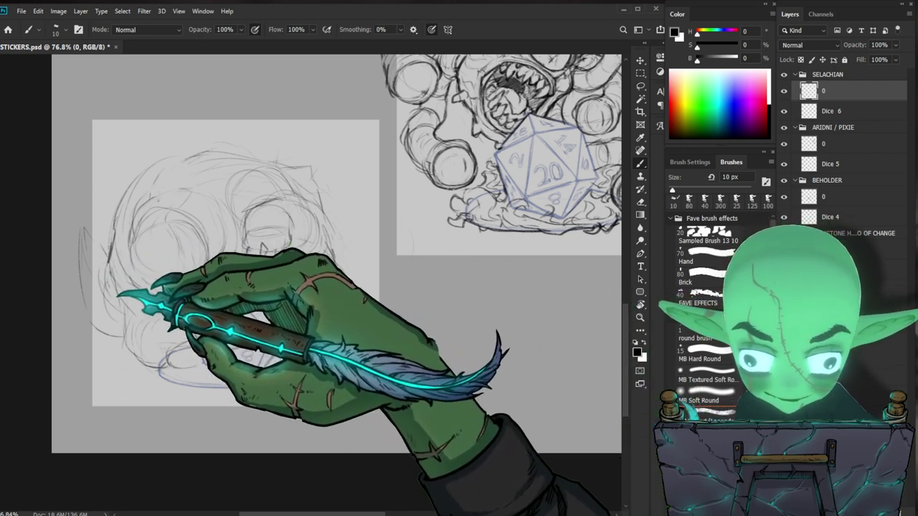
key("e")
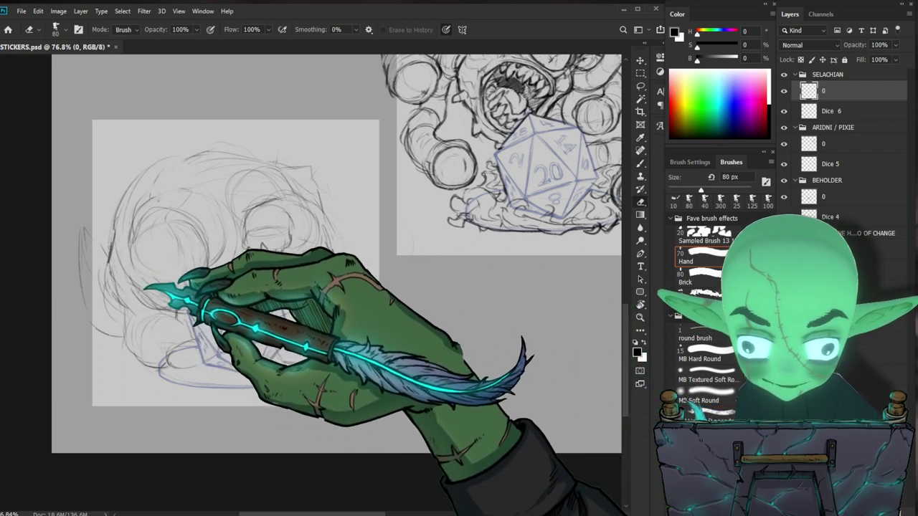
key("b")
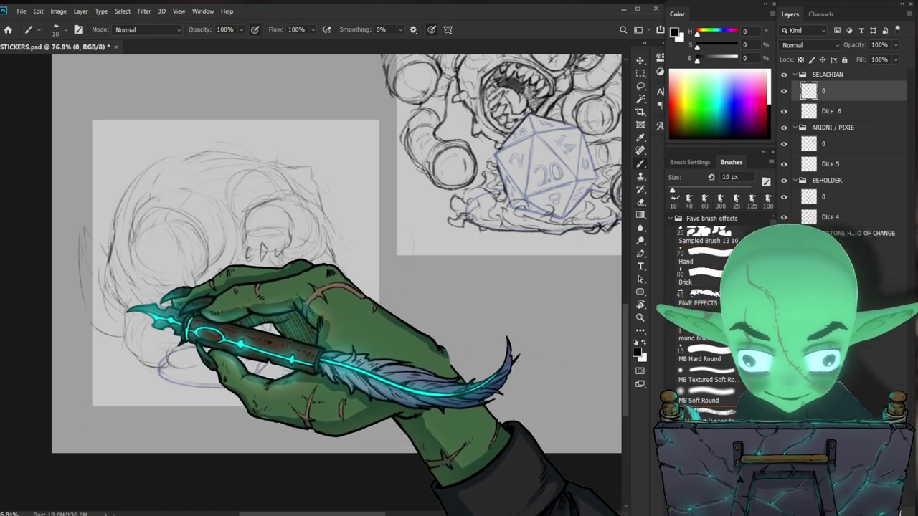
key("e")
key("b")
left_click_drag(381, 308, 389, 246)
left_click_drag(392, 332, 375, 338)
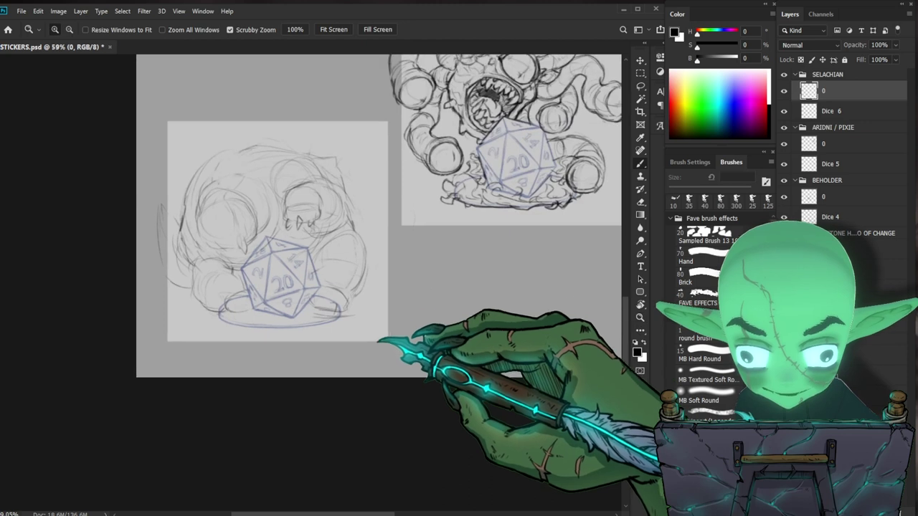
left_click_drag(260, 296, 296, 293)
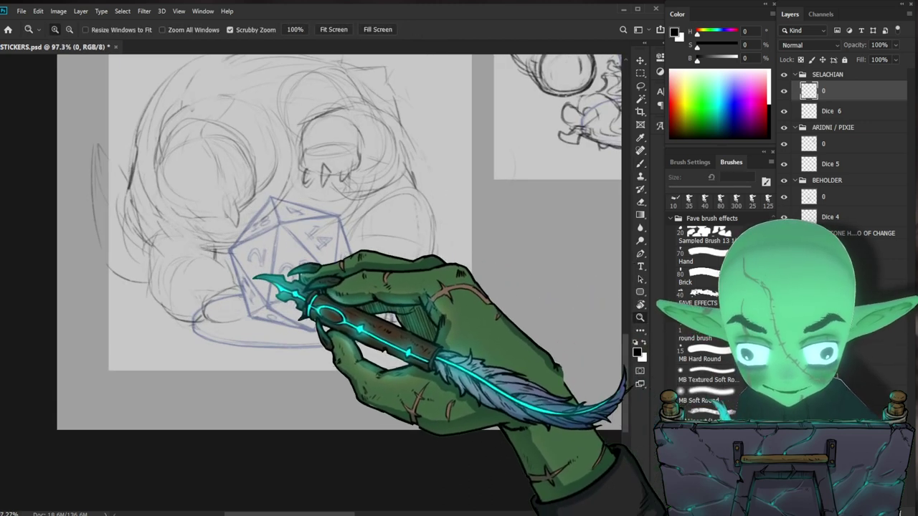
Sketch inner curves on the limb below the larger rounded form and define both feet against the base
key("e")
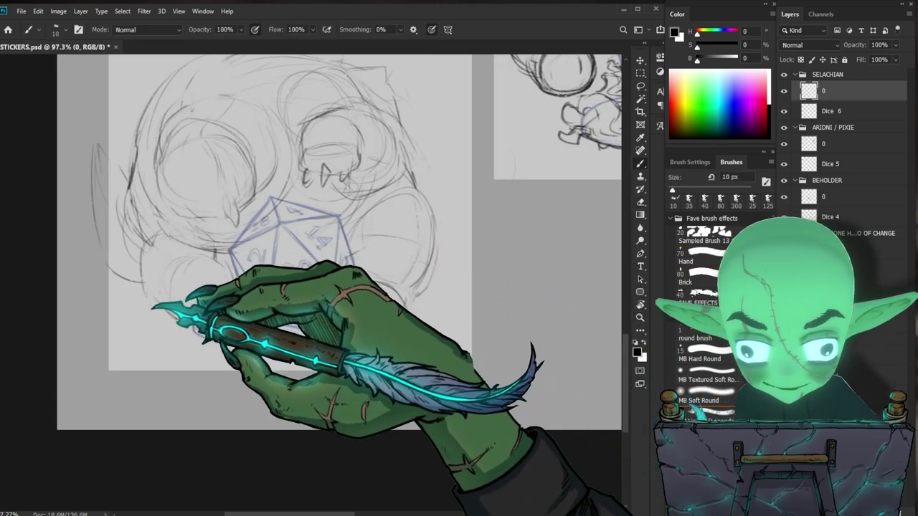
key("b")
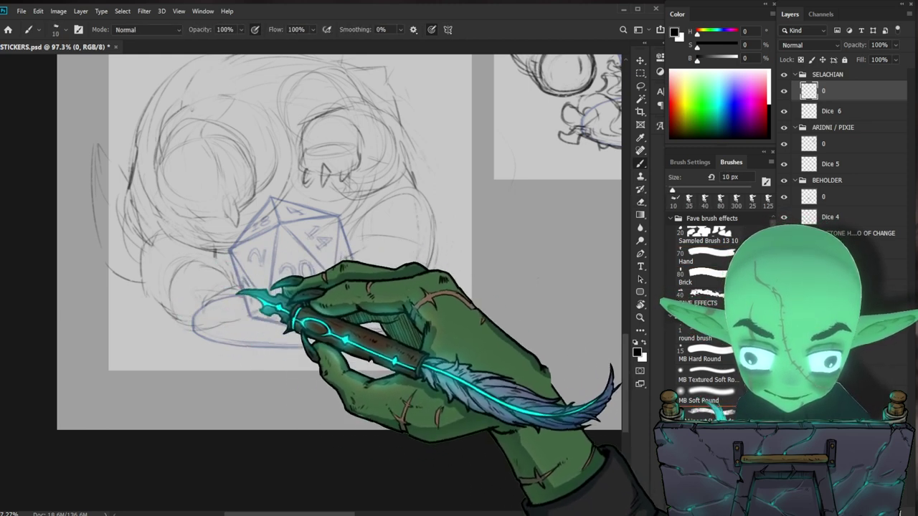
left_click_drag(336, 284, 306, 332)
key("e")
key("b")
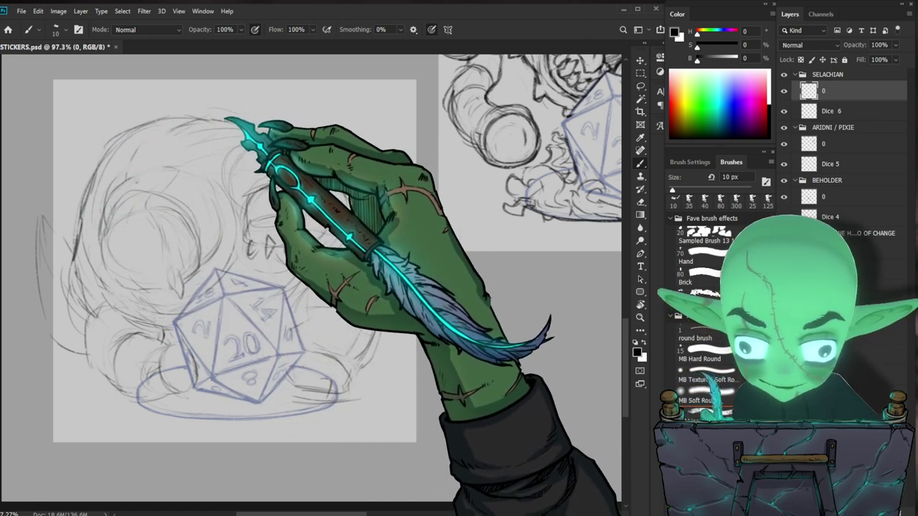
Check the figure against the whole sticker sheet, then reinforce its back contour and undo the last stray stroke
key("ctrl+space")
left_click_drag(379, 143, 487, 344)
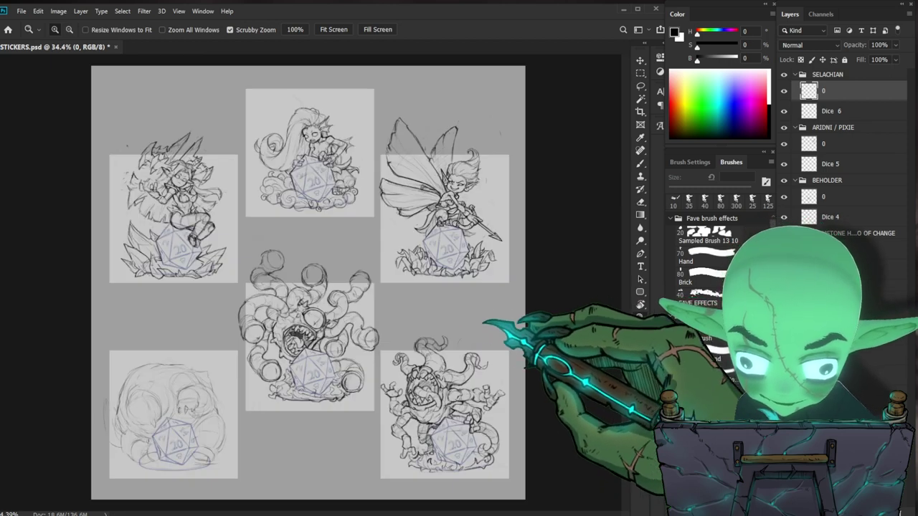
left_click_drag(490, 314, 467, 364)
mouse_move(258, 444)
left_mouse_down()
mouse_move(354, 414)
mouse_move(365, 293)
mouse_move(436, 288)
left_mouse_up()
key("ctrl+z")
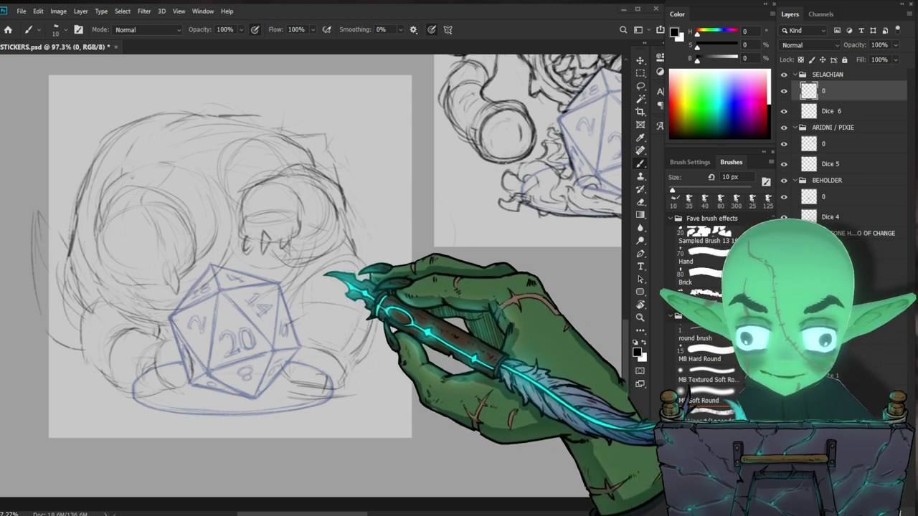
Sketch a small oval inside the larger rounded form and rework its edge beside the die, alternating the eraser and 10 px brush
key("e")
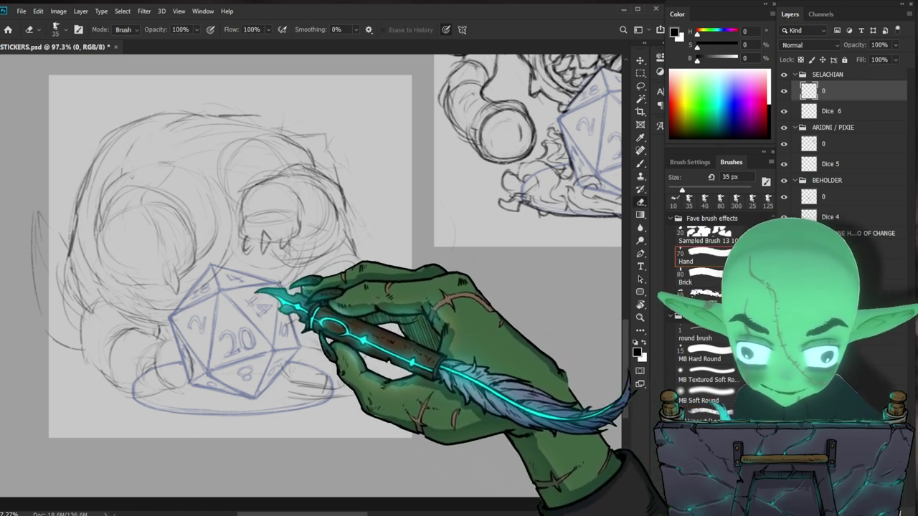
key("b")
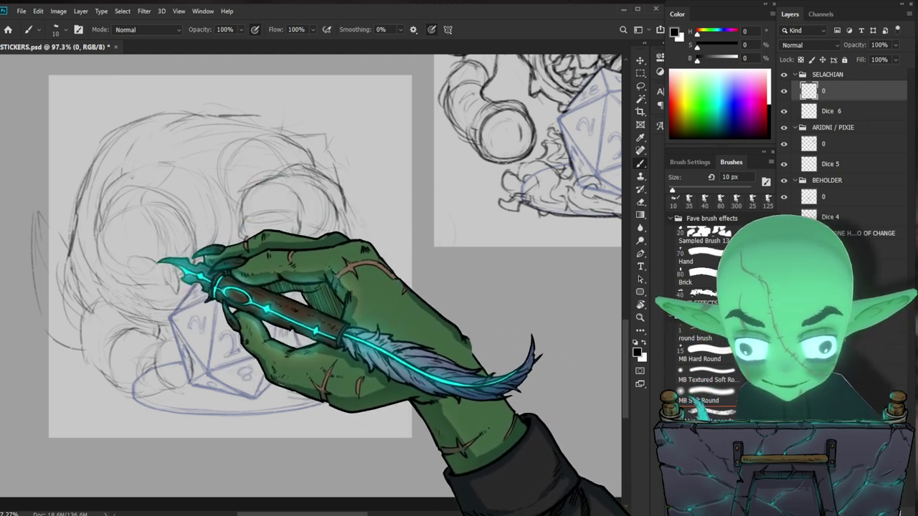
key("e")
key("b")
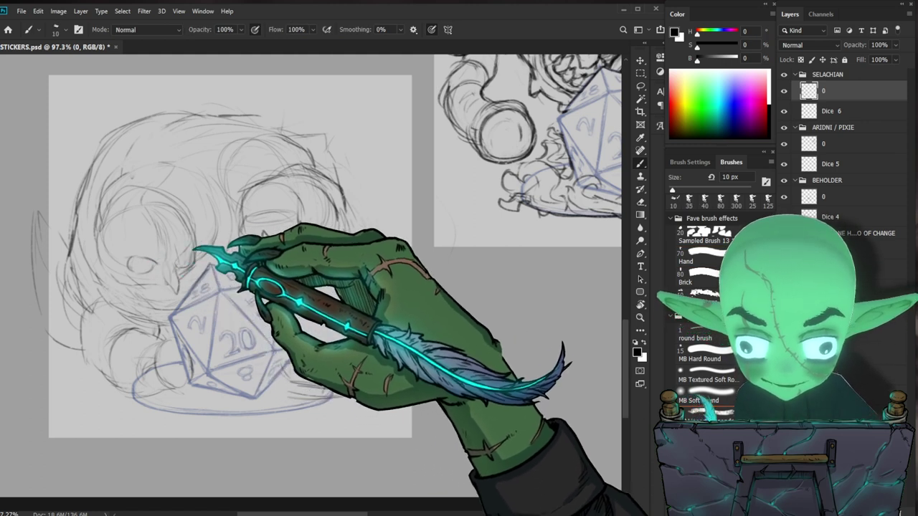
key("e")
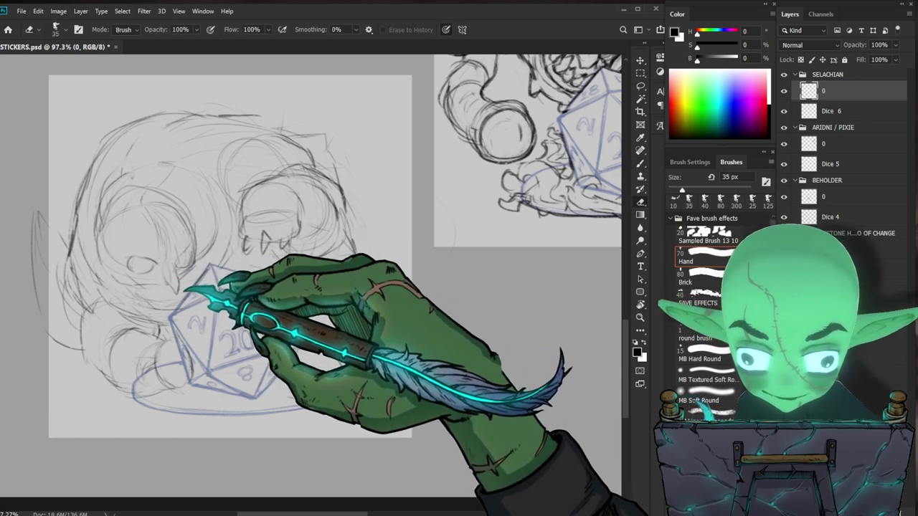
key("b")
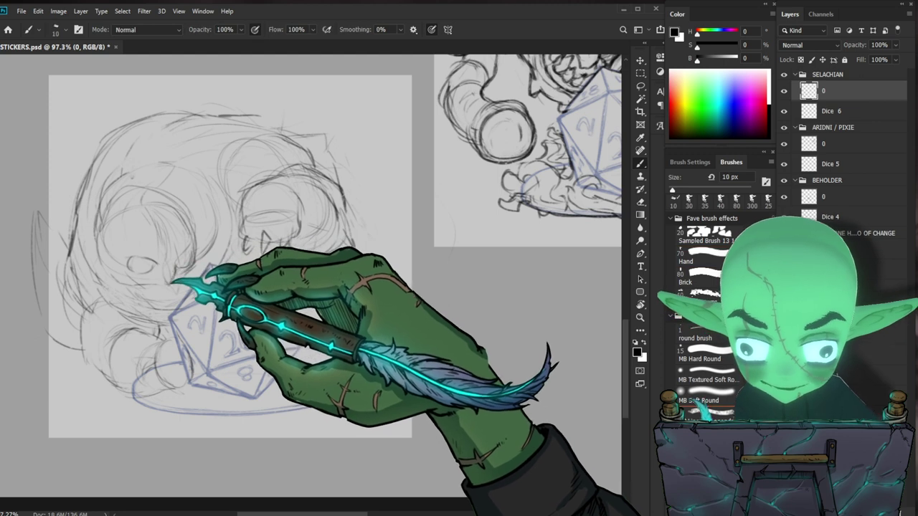
Clean up and redraw the outer edge of the limb below the larger rounded form, adding small pointed marks at its base
left_click_drag(291, 272, 252, 276)
left_click_drag(428, 411, 403, 385)
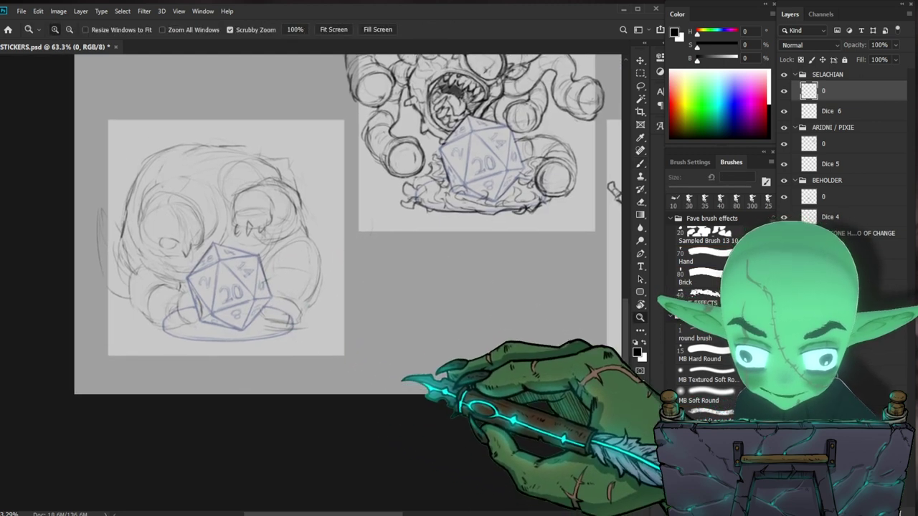
left_click_drag(202, 238, 225, 229)
left_click_drag(260, 259, 217, 285)
mouse_move(286, 223)
left_mouse_down()
mouse_move(318, 225)
mouse_move(327, 271)
left_mouse_up()
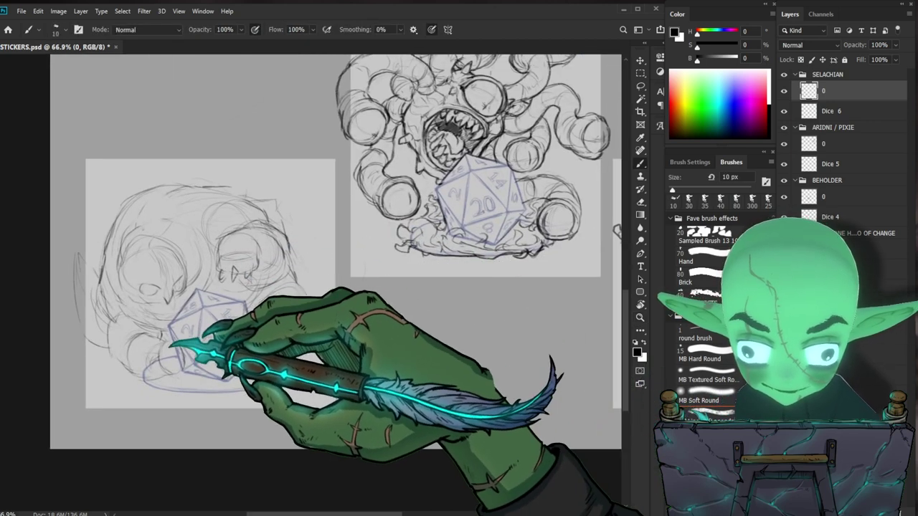
key("e")
left_click_drag(141, 324, 136, 333)
key("b")
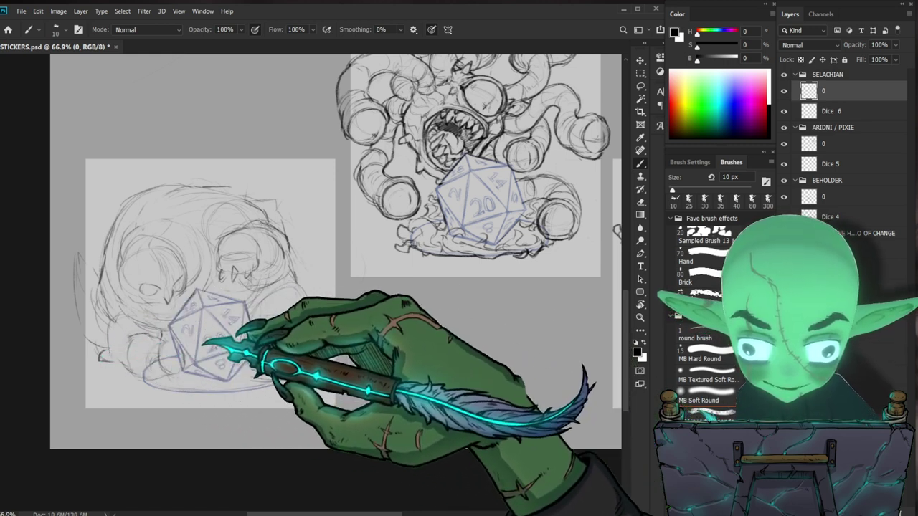
Sketch a tall pointed fin rising behind the toothed form and rough spikes outside the larger rounded form with the 10 px brush
left_click_drag(392, 359, 377, 356)
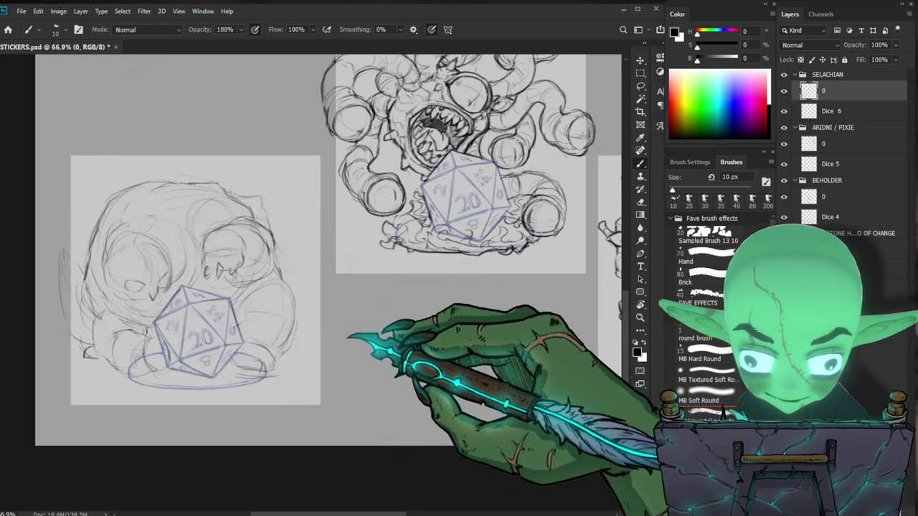
key("ctrl+space")
left_click_drag(294, 344, 246, 402)
key("ctrl+space")
mouse_move(213, 464)
left_mouse_down()
mouse_move(223, 467)
mouse_move(322, 375)
left_mouse_up()
key("space")
key("v")
left_click_drag(233, 390, 245, 387)
key("b")
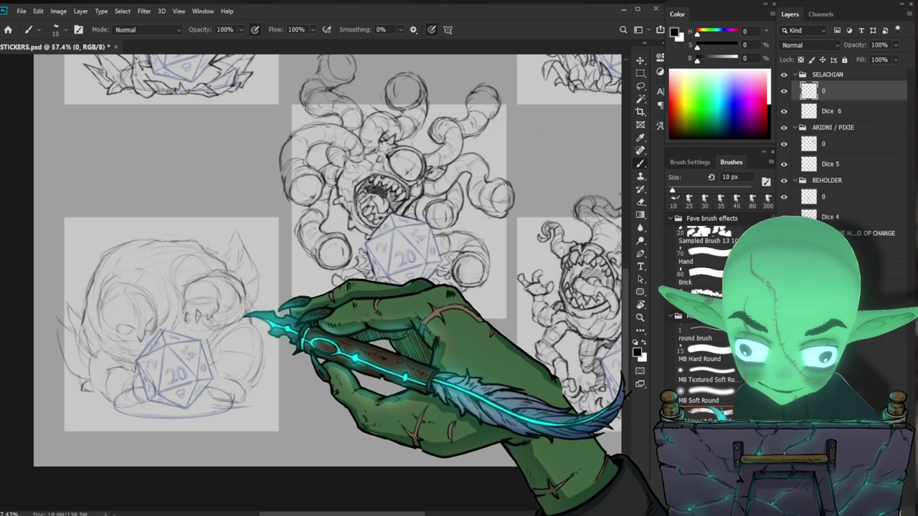
Refine the back contour near the tall fin and the outer limb with its spikes, alternating the 25 px eraser and 10 px brush
left_click_drag(282, 331, 289, 285)
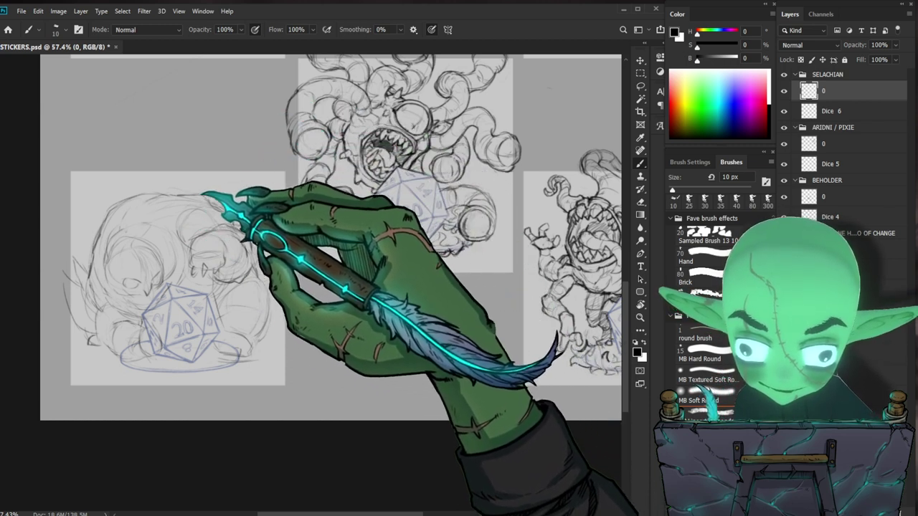
key("e")
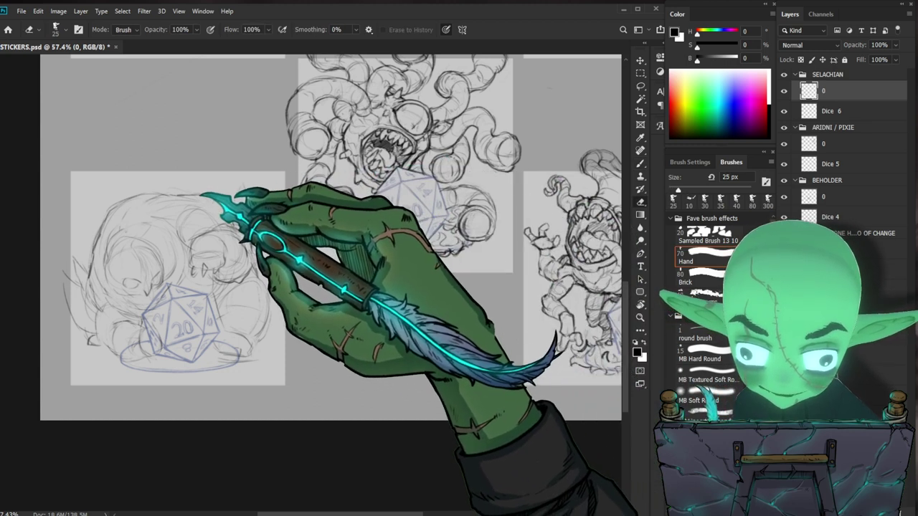
key("b")
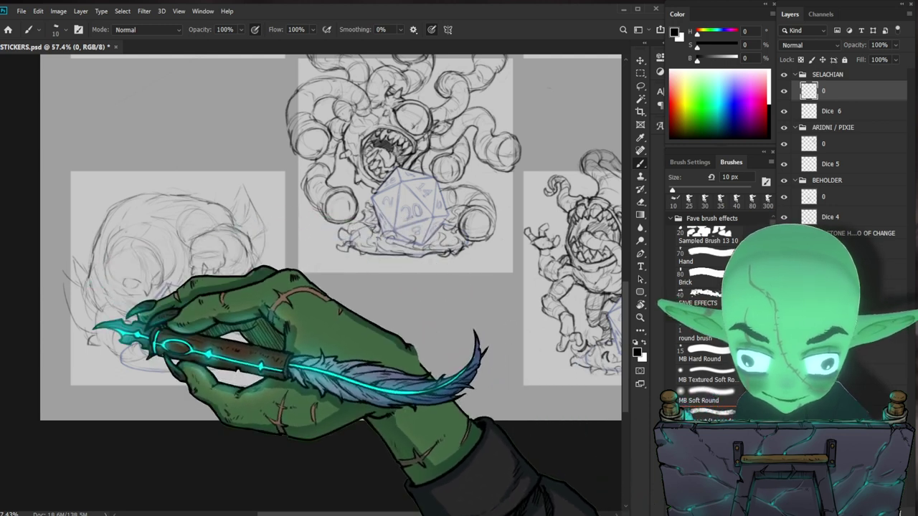
scroll(267, 316, "down", 2)
key("e")
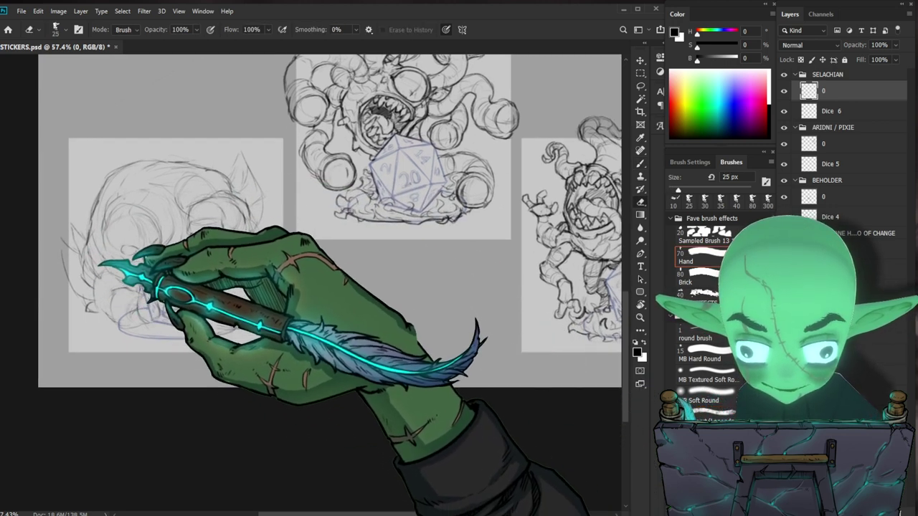
key("b")
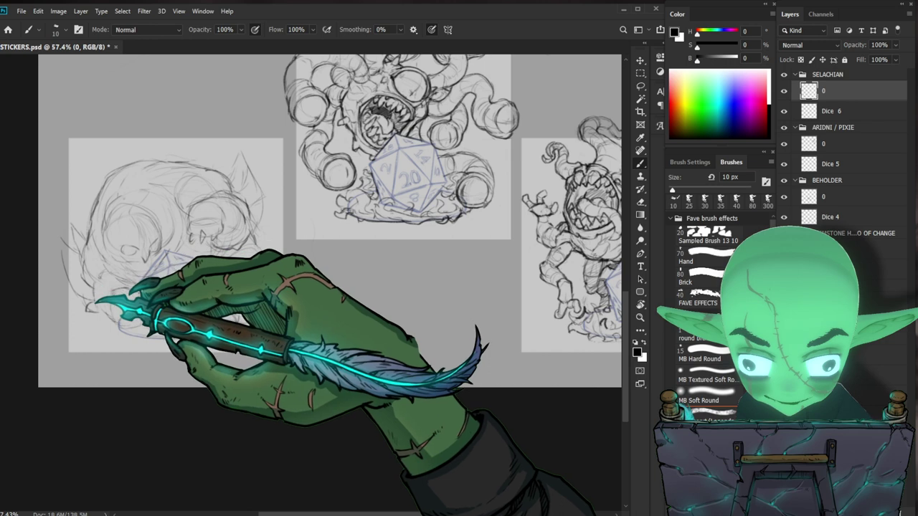
scroll(109, 300, "down", 2)
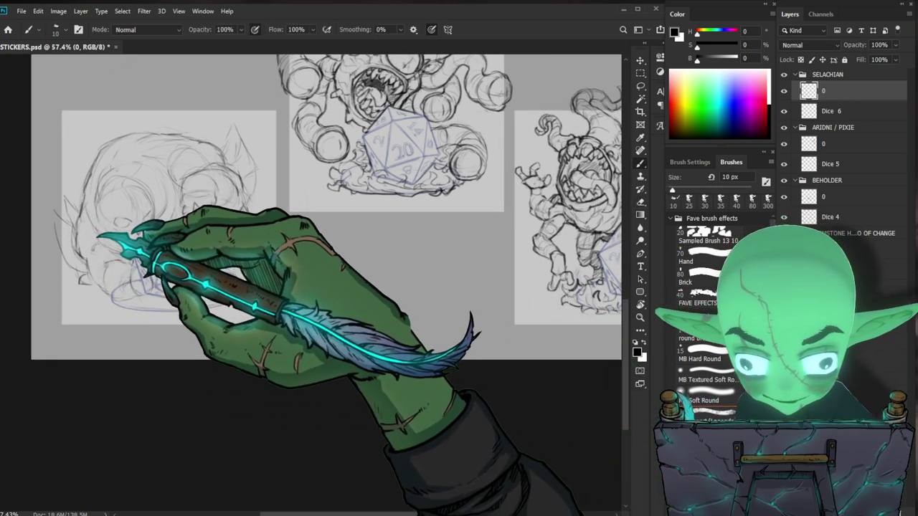
Check the figure against the whole sticker sheet, then rework the foot below the larger rounded form with the 25 px eraser and 10 px brush
key("z")
left_click_drag(365, 345, 314, 385)
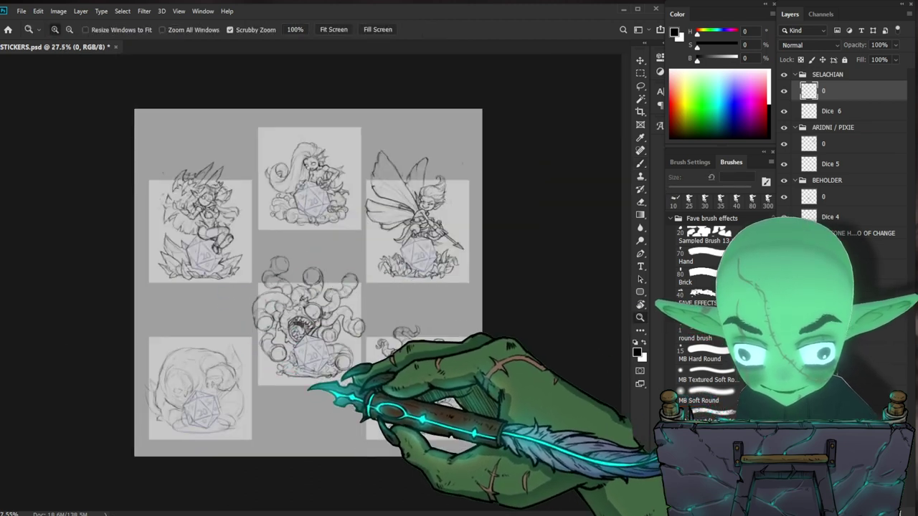
left_click_drag(222, 444, 342, 370)
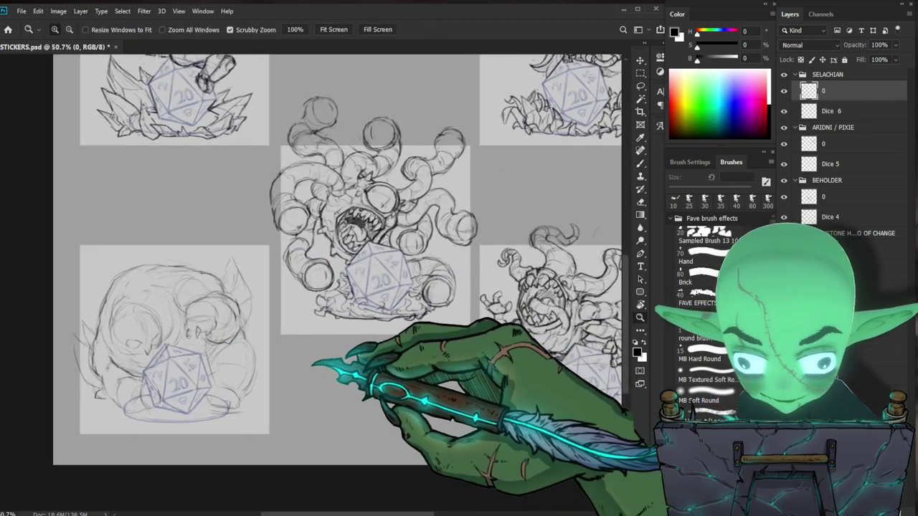
left_click_drag(231, 368, 265, 341)
key("b")
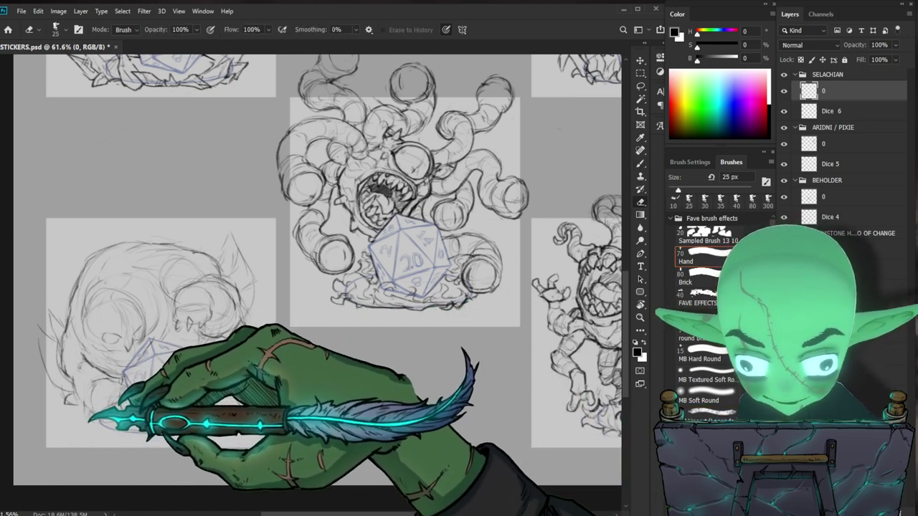
key("e")
key("b")
key("b")
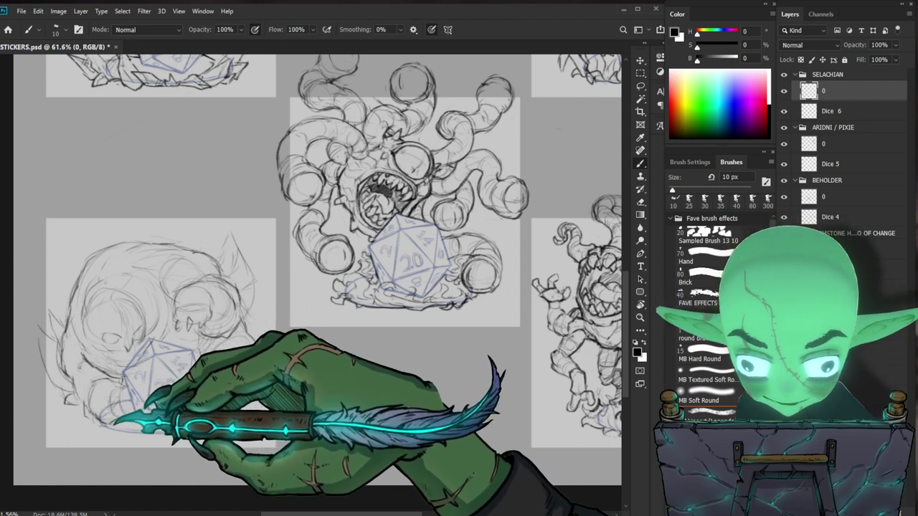
Sketch curved claws on the creature's paw against the d20 and on its raised paw
key("e")
key("b")
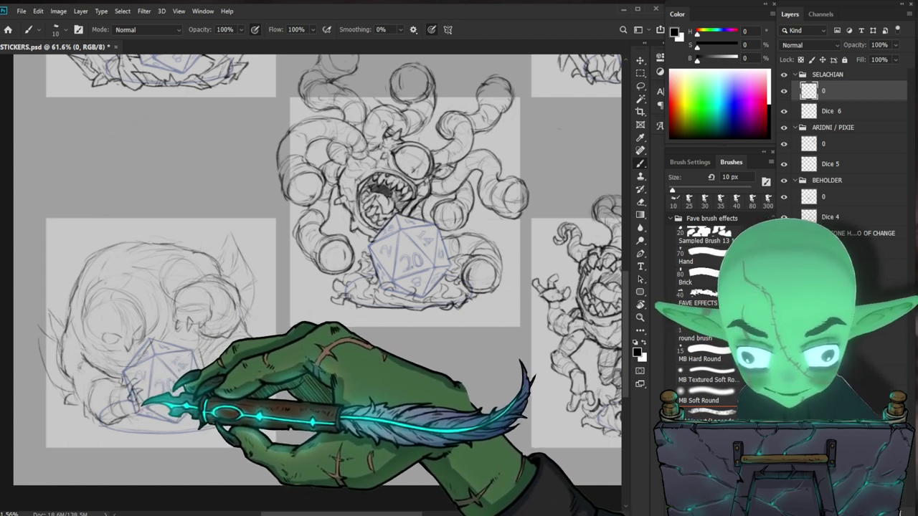
key("e")
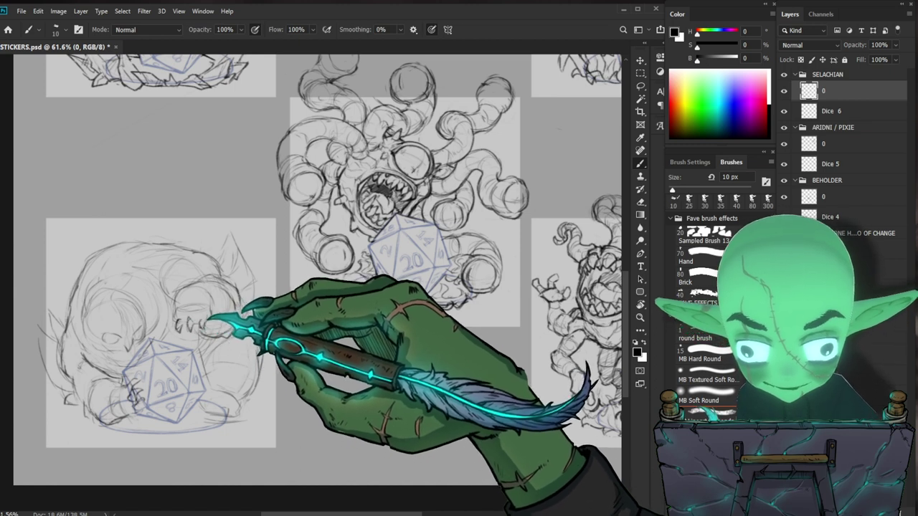
key("e")
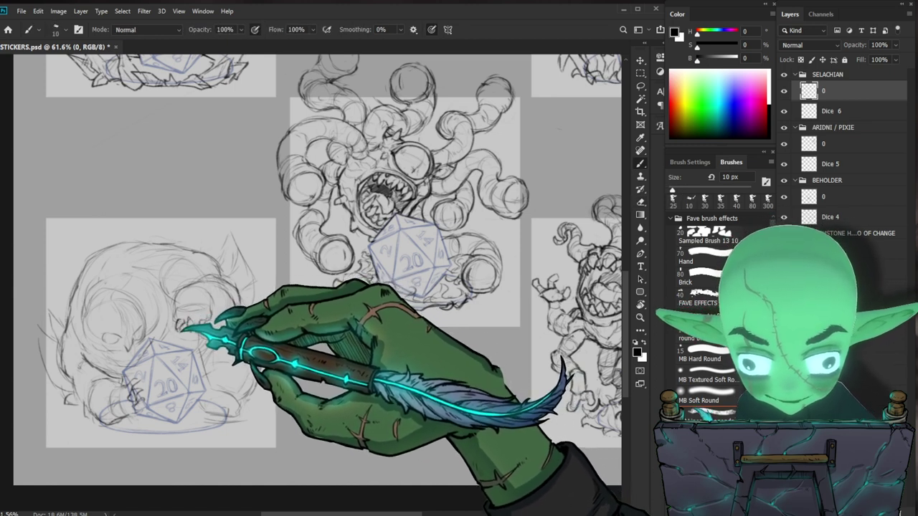
key("b")
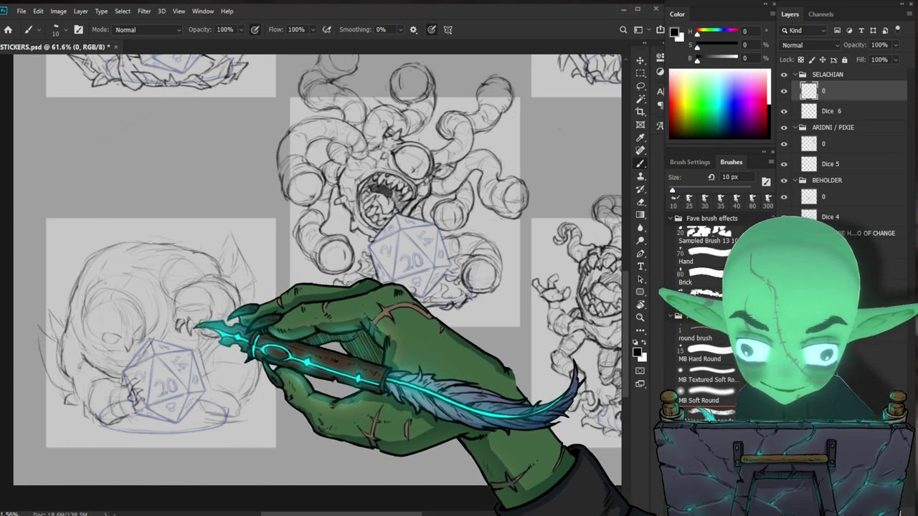
key("e")
key("b")
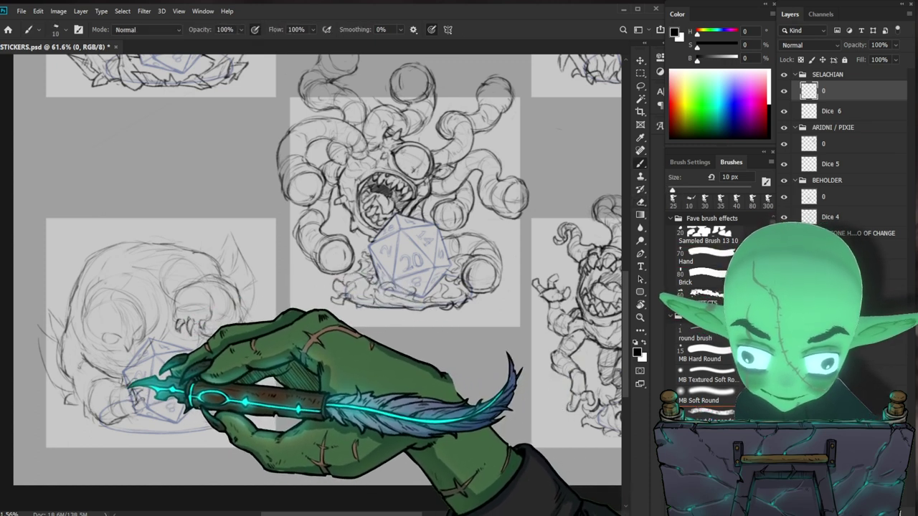
Refine the claws and darken the outline of the paw gripping the d20
key("e")
key("b")
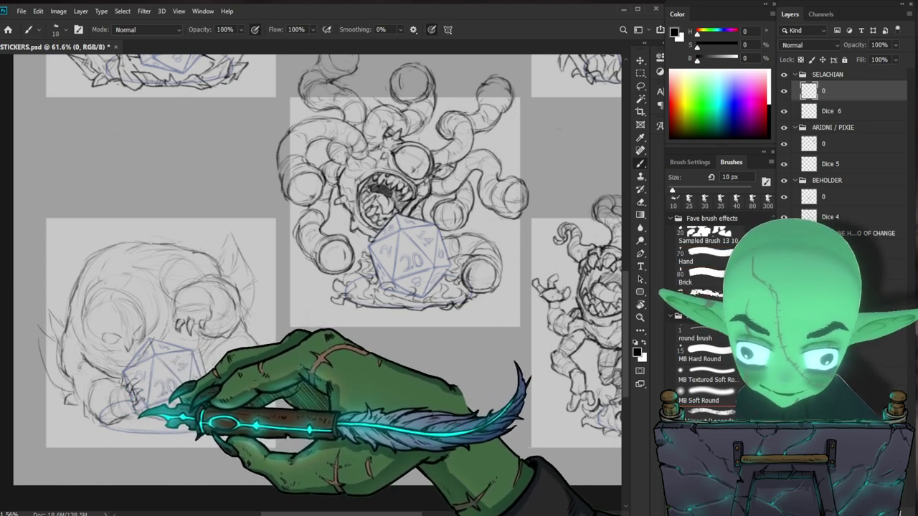
key("e")
key("b")
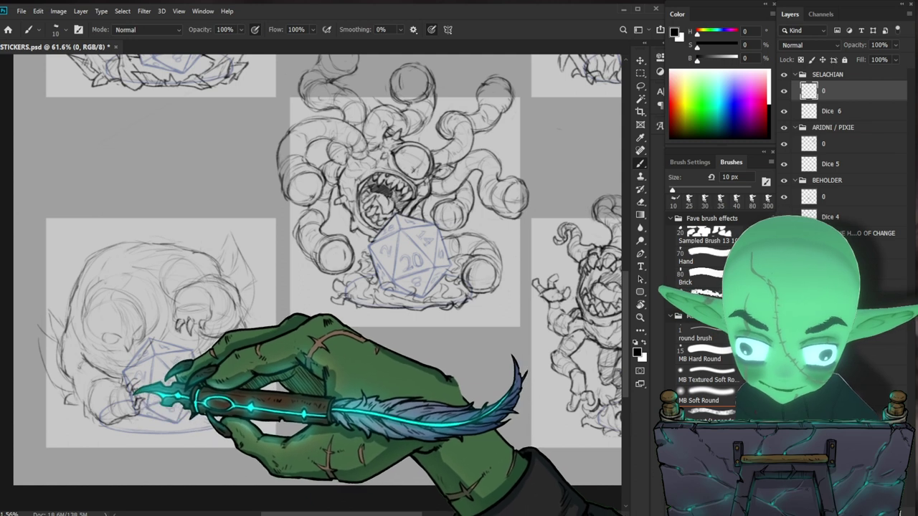
key("ctrl+0")
key("z")
left_click_drag(170, 464, 276, 381)
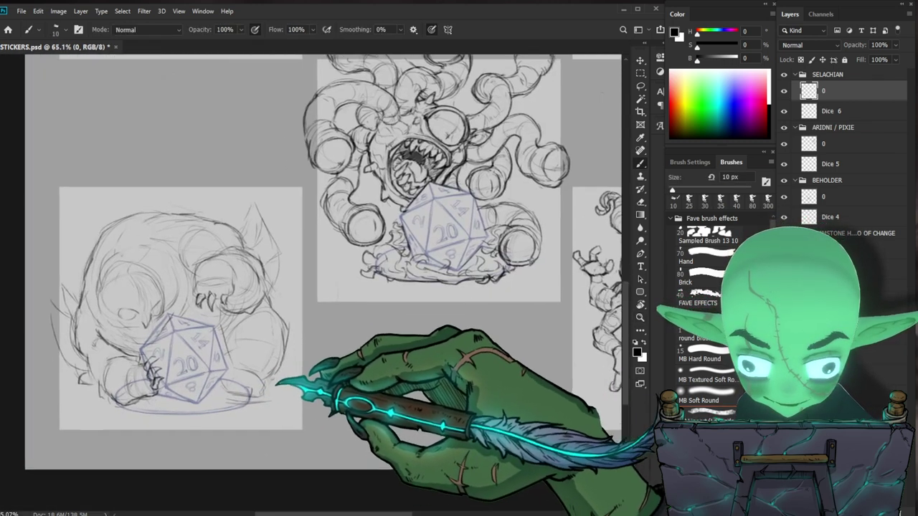
key("e")
key("b")
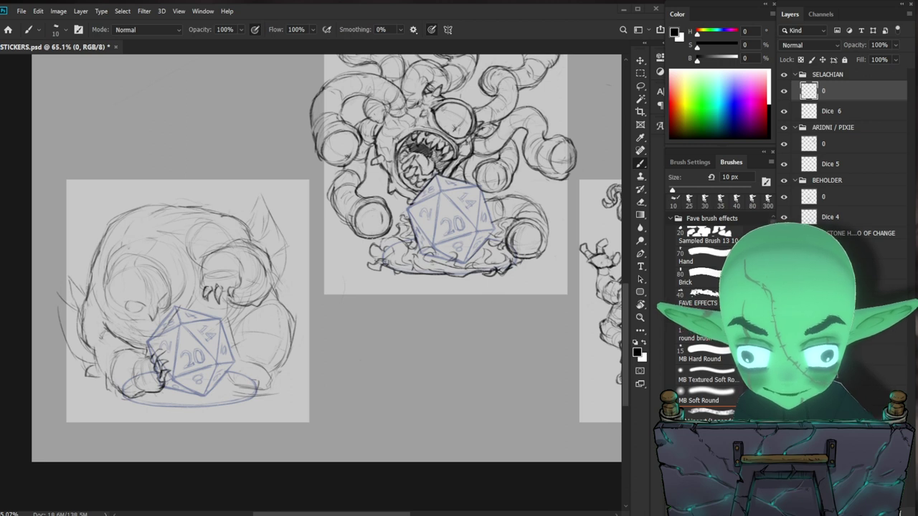
Clean up the hooked beak and the rough eye shape beside it on the creature's face
mouse_move(145, 329)
left_mouse_down()
mouse_move(172, 325)
mouse_move(118, 328)
left_mouse_up()
left_click_drag(505, 376, 473, 405)
mouse_move(120, 359)
left_mouse_down()
mouse_move(132, 367)
mouse_move(122, 329)
left_mouse_up()
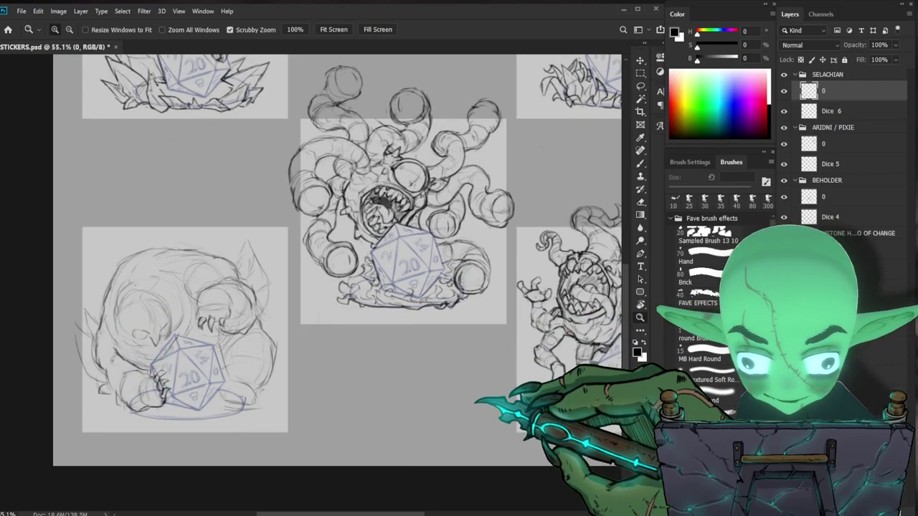
left_click_drag(160, 347, 189, 334)
key("e")
key("b")
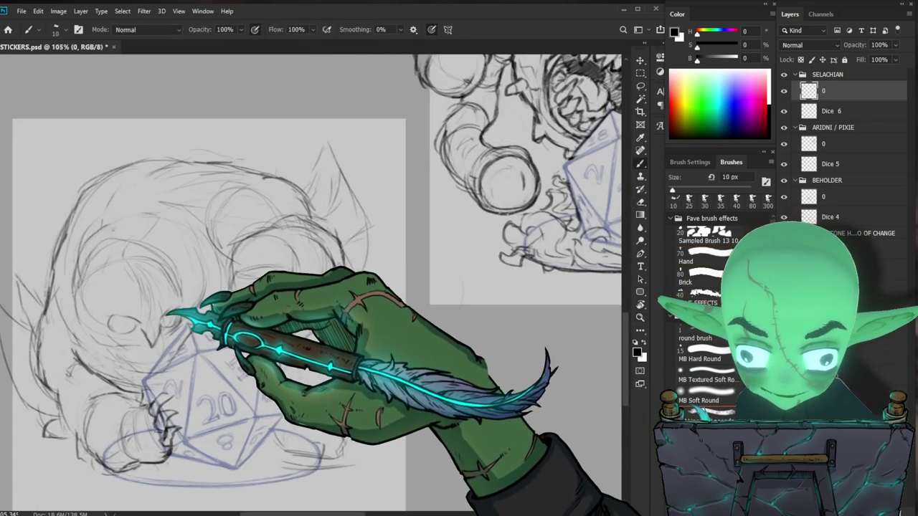
key("z")
left_click_drag(194, 326, 147, 362)
left_click_drag(340, 386, 222, 402)
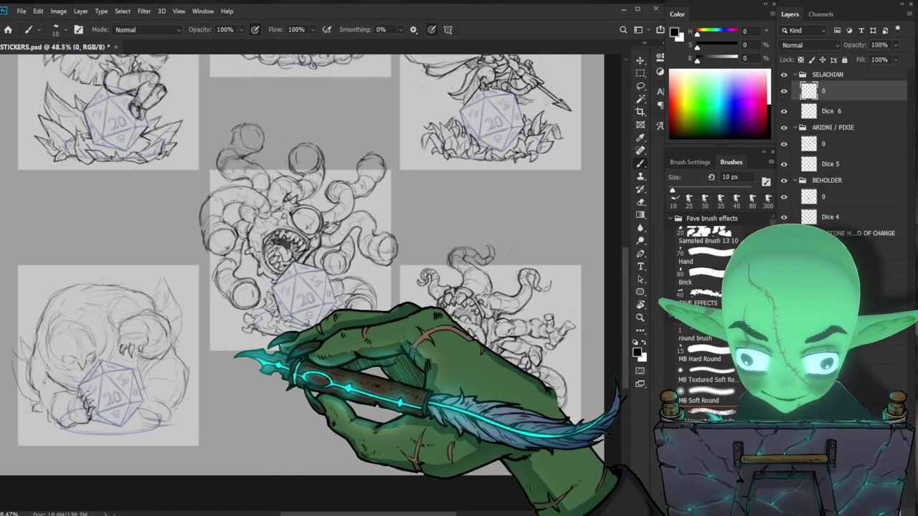
Define the near eye and sketch the far eye with its pupil on the other side of the beak
left_click_drag(263, 391, 241, 380)
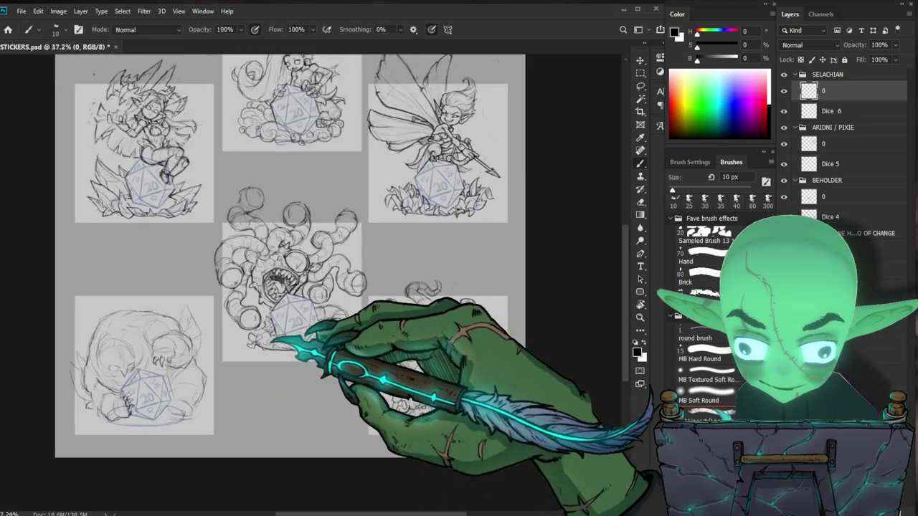
left_click_drag(209, 349, 216, 375)
scroll(217, 375, "up", 1)
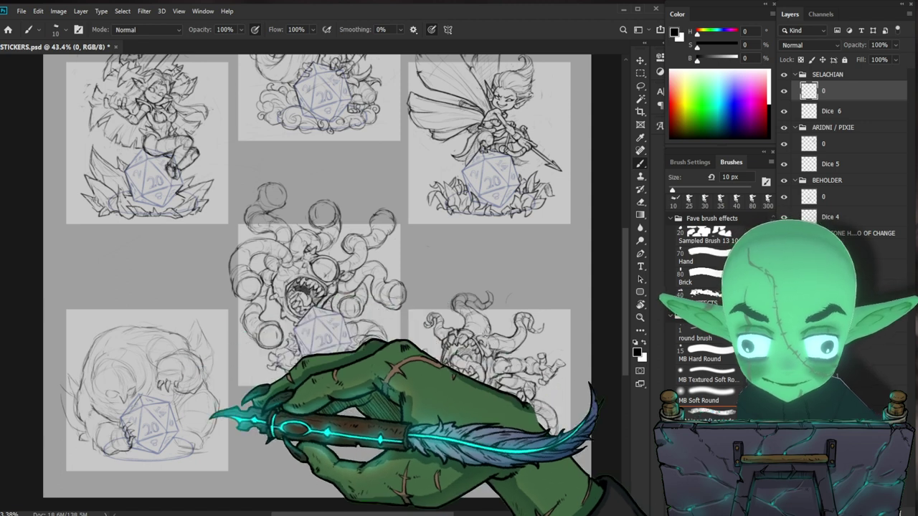
scroll(193, 440, "up", 1)
left_click_drag(194, 443, 246, 391)
scroll(257, 377, "up", 3)
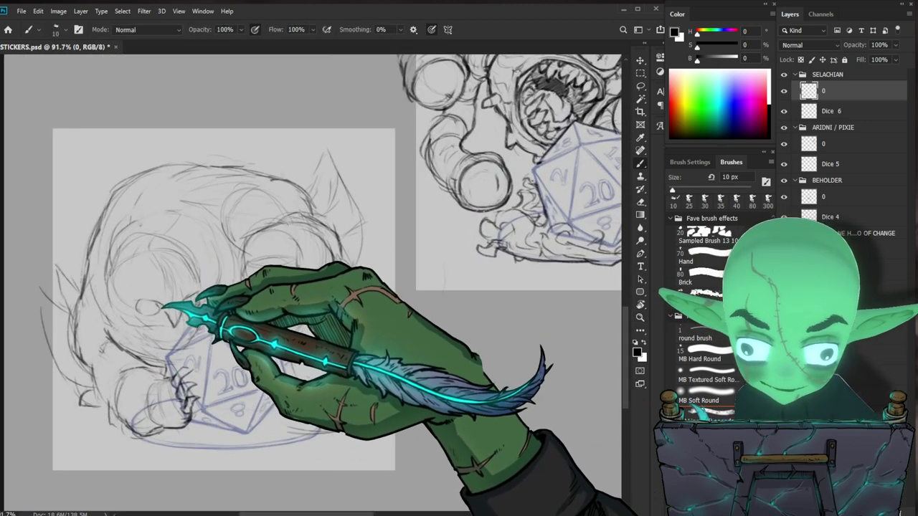
left_click_drag(286, 325, 278, 307)
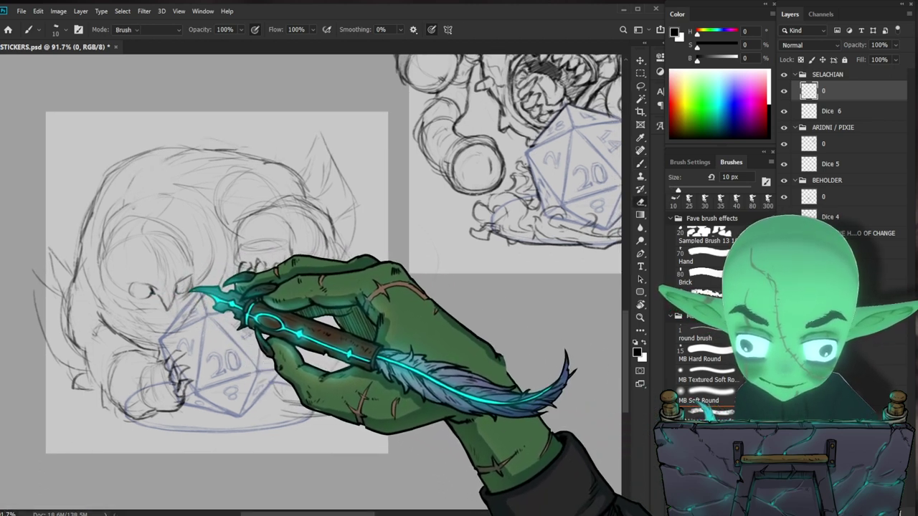
key("e")
key("b")
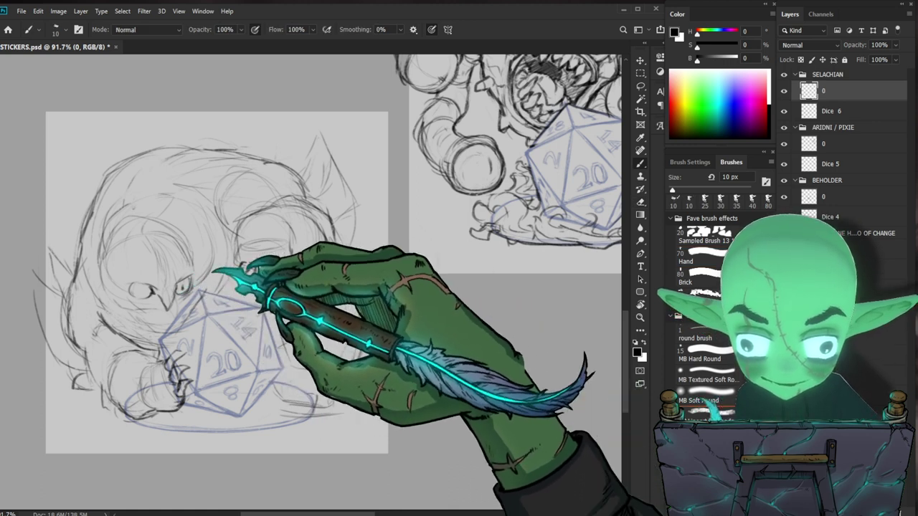
scroll(147, 292, "down", 3, "alt")
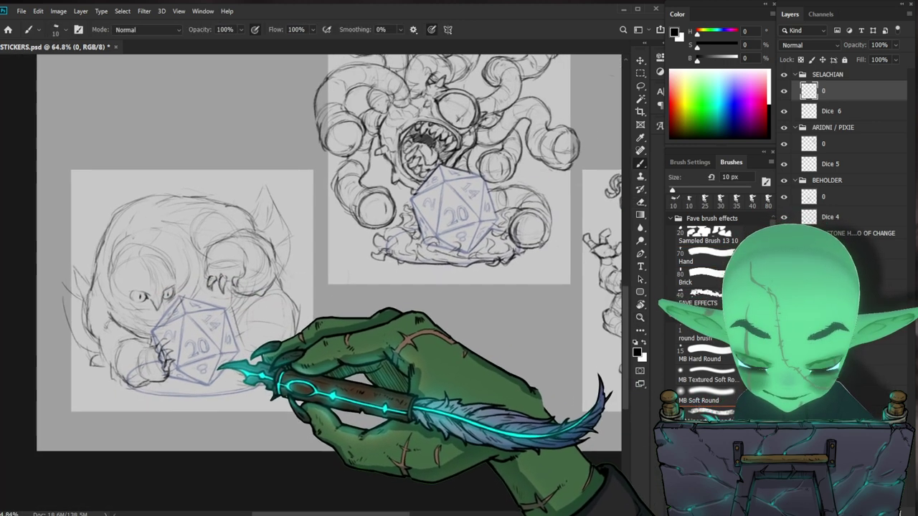
Rework the near eye with a small pupil and add angry slanted brow lines above both eyes
key("e")
scroll(202, 291, "up", 3, "alt")
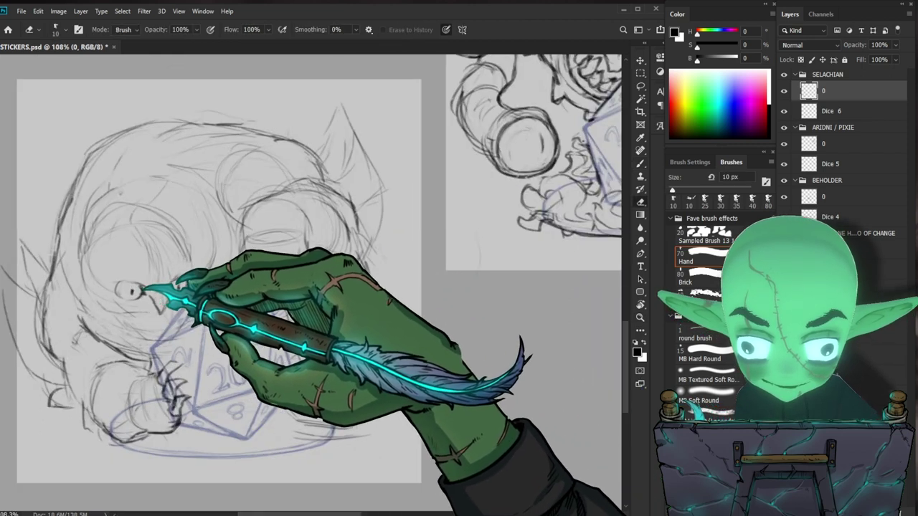
key("b")
key("e")
left_click_drag(126, 280, 147, 286)
key("b")
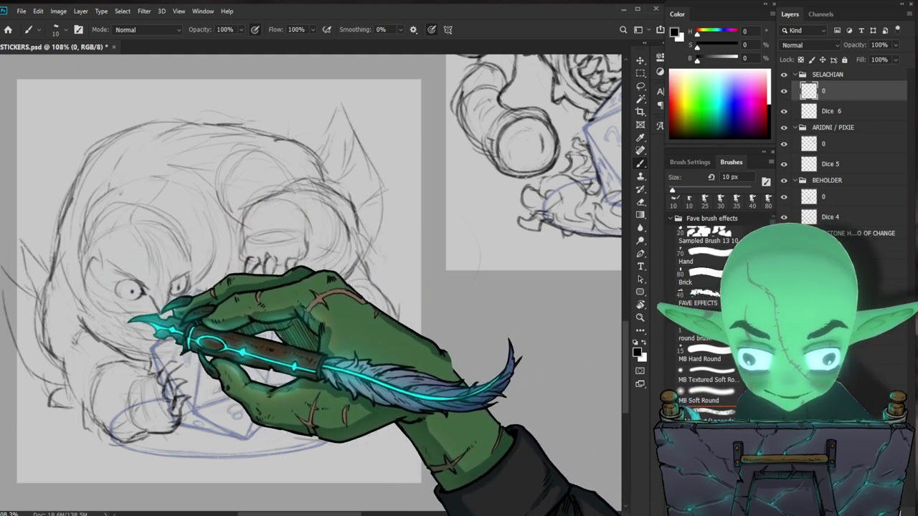
key("e")
key("b")
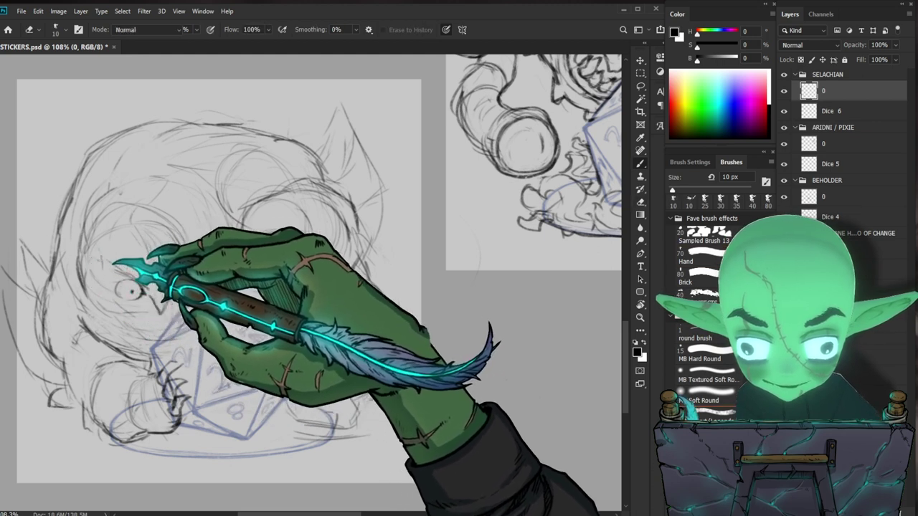
Erase and redraw the far eye and its brow so they fit the angle of the face
left_click_drag(255, 240, 278, 276)
key("e")
key("b")
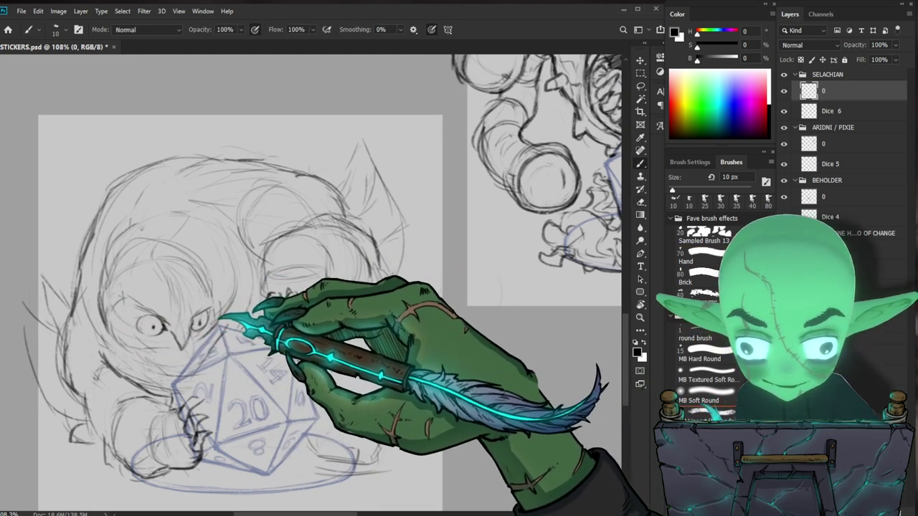
key("e")
key("b")
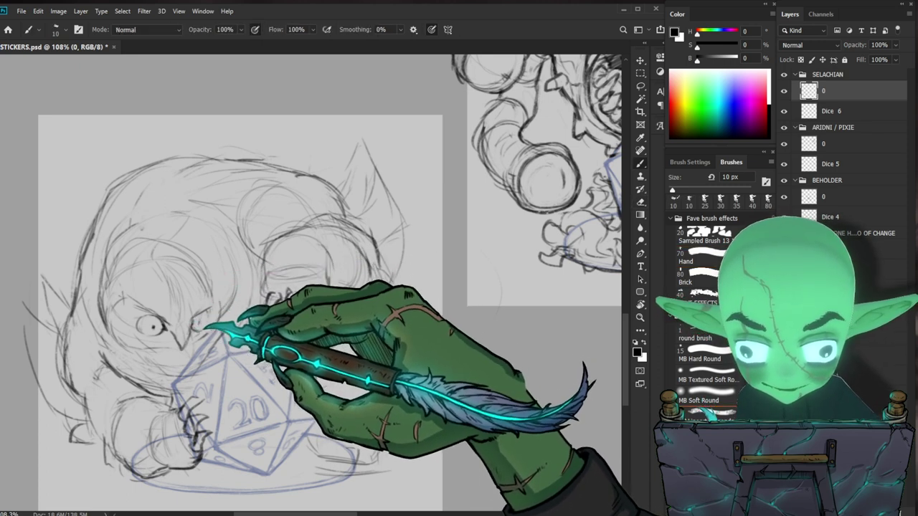
key("e")
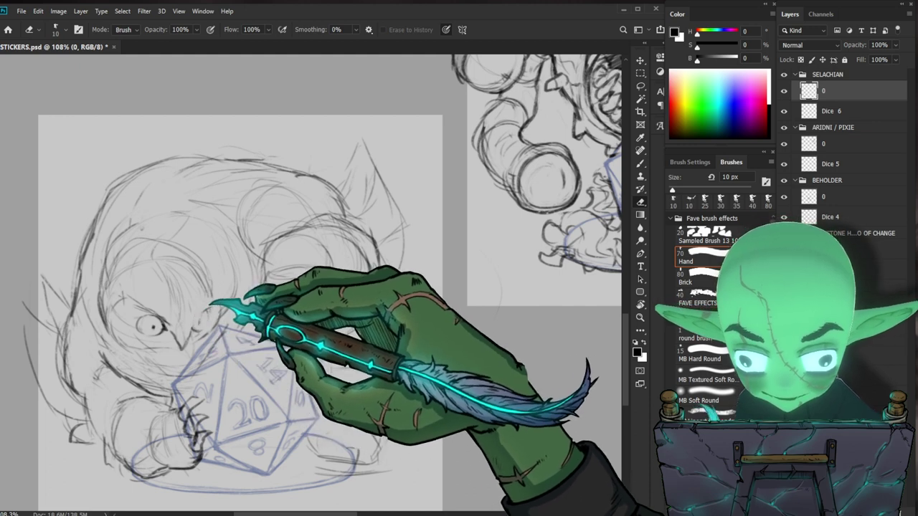
key("b")
key("e")
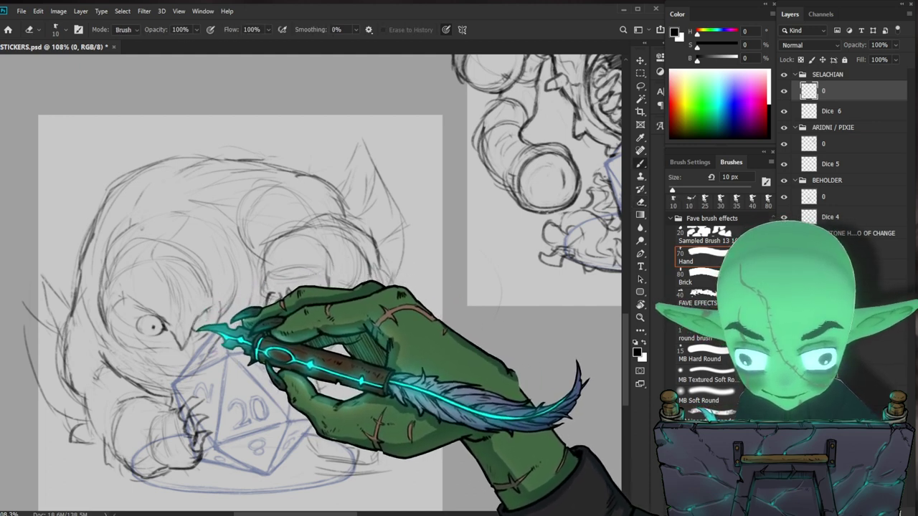
key("b")
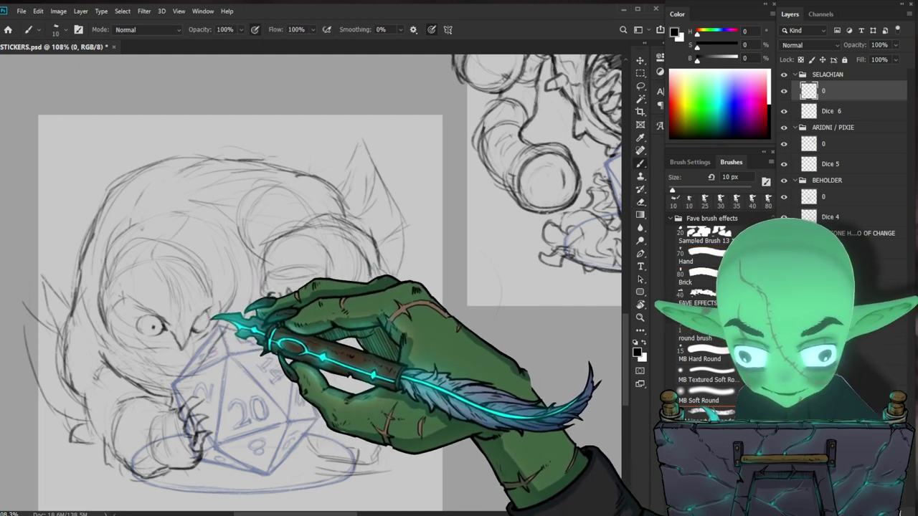
Darken the inner corners of the eyes and the lines running into the beak
key("z")
mouse_move(268, 331)
left_mouse_down()
mouse_move(219, 334)
mouse_move(316, 337)
left_mouse_up()
key("e")
key("b")
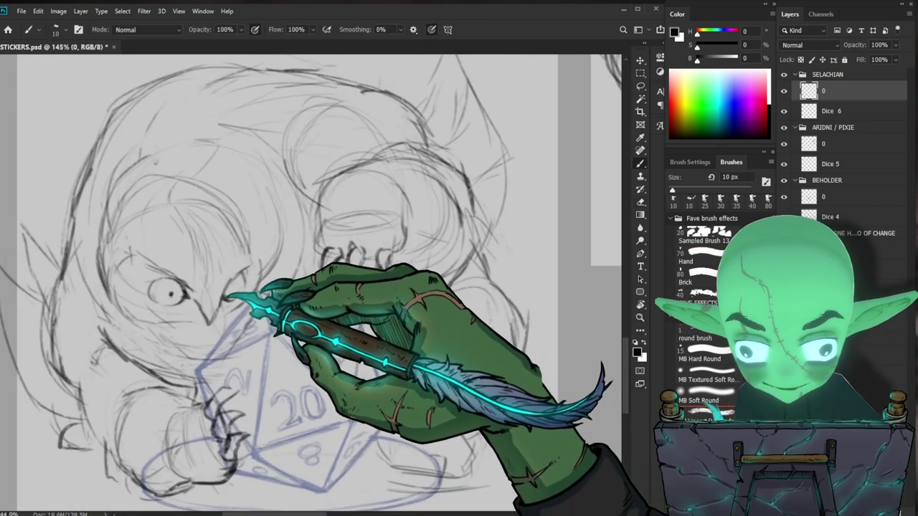
Sketch pointed, horn-like ear tufts on both sides of the head and firm up the rounded crown between them
key("z")
left_click_drag(269, 295, 208, 334)
scroll(258, 282, "up", 5)
key("b")
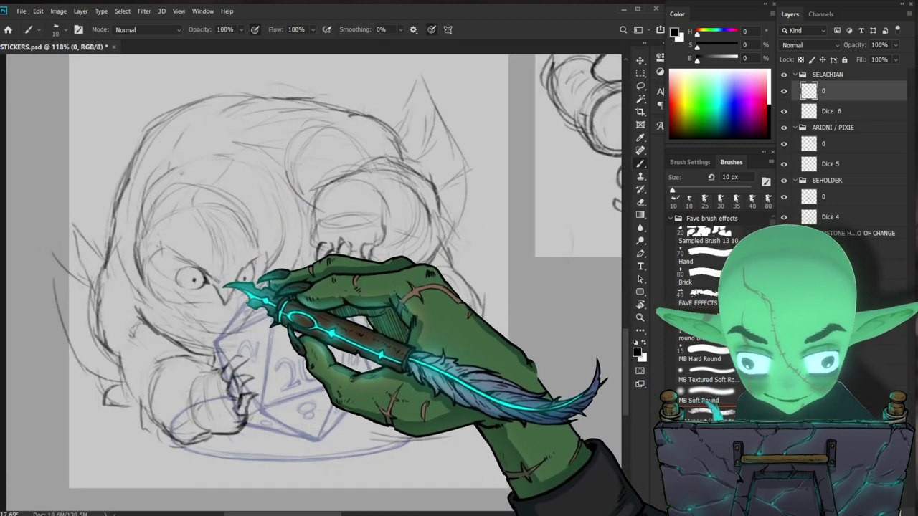
left_click_drag(253, 342, 215, 356)
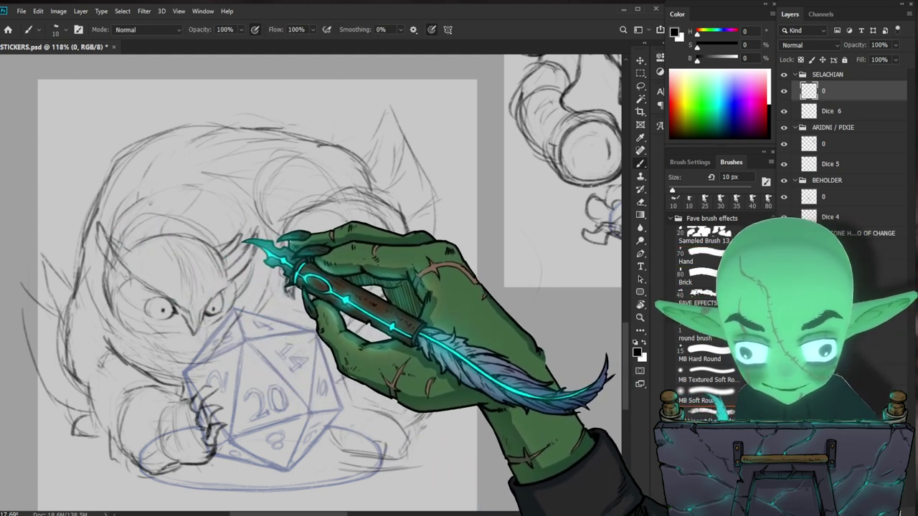
key("e")
key("b")
left_click_drag(279, 258, 213, 326)
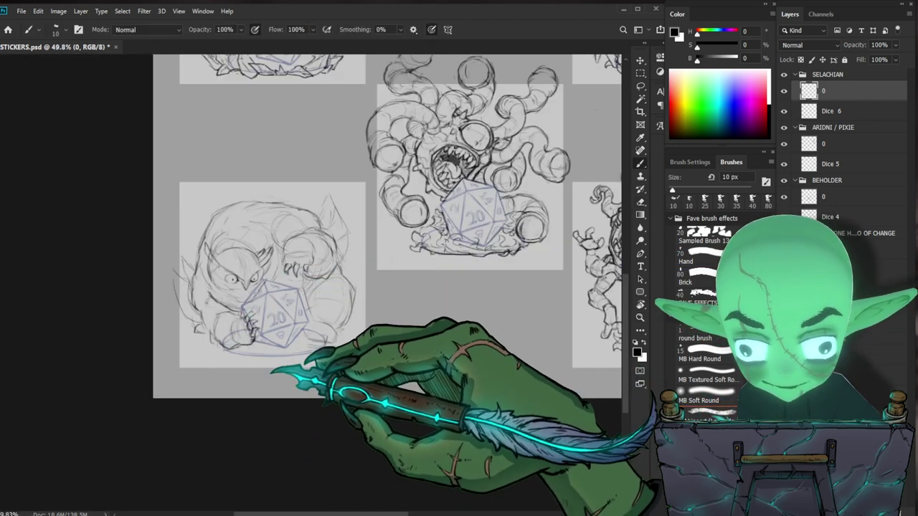
Add small jagged feather strokes at the base of the far ear tuft
left_click_drag(265, 249, 352, 246)
key("e")
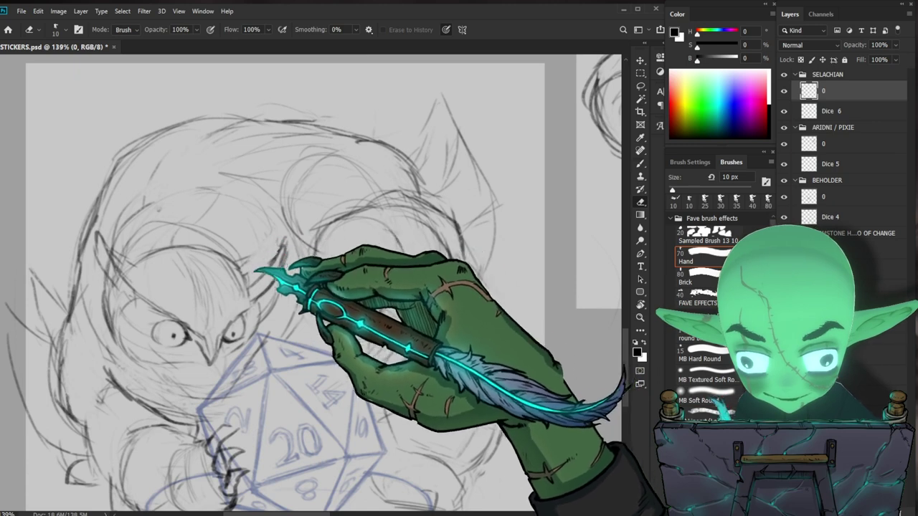
key("b")
left_click_drag(251, 272, 266, 255)
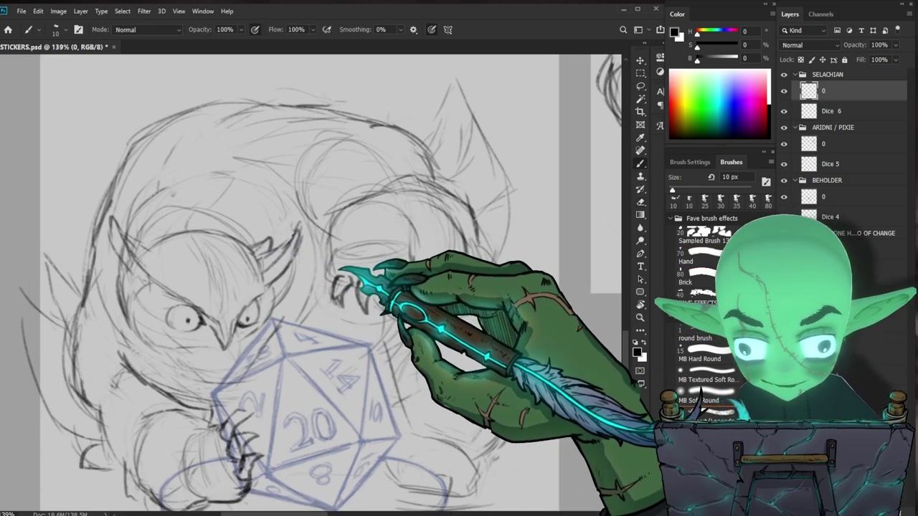
Thicken the eye outlines and draw ringed pupils in both eyes
left_click_drag(398, 380, 379, 324)
mouse_move(179, 255)
left_mouse_down()
mouse_move(152, 257)
mouse_move(168, 275)
left_mouse_up()
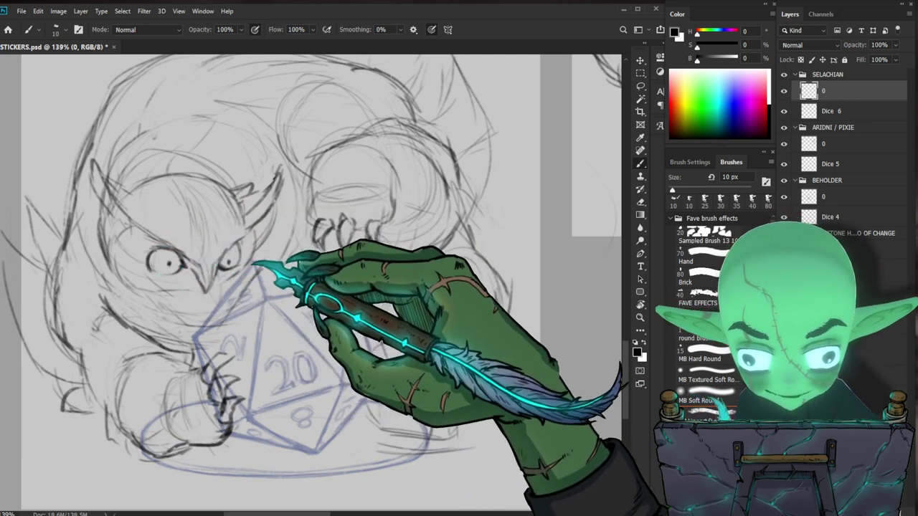
key("e")
key("b")
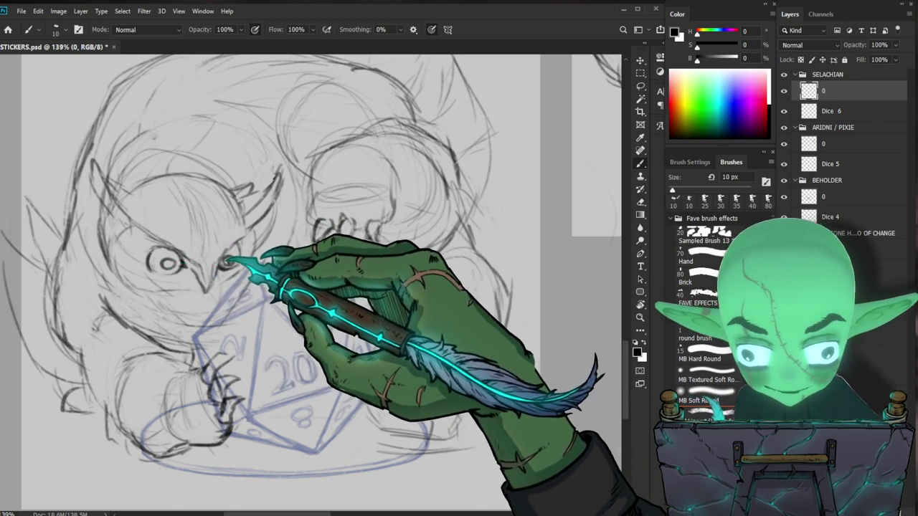
left_click_drag(172, 261, 173, 261)
key("z")
left_click_drag(337, 315, 252, 330)
left_click_drag(179, 420, 360, 328)
left_click_drag(152, 437, 206, 414)
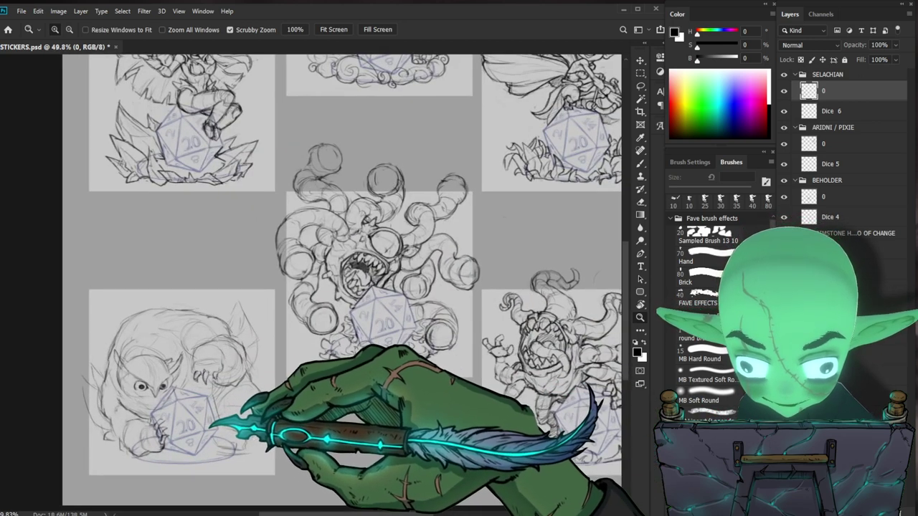
Rename the SELACHIAN layer group as OWL BEAR and make its sketch layer active
double_click(828, 75)
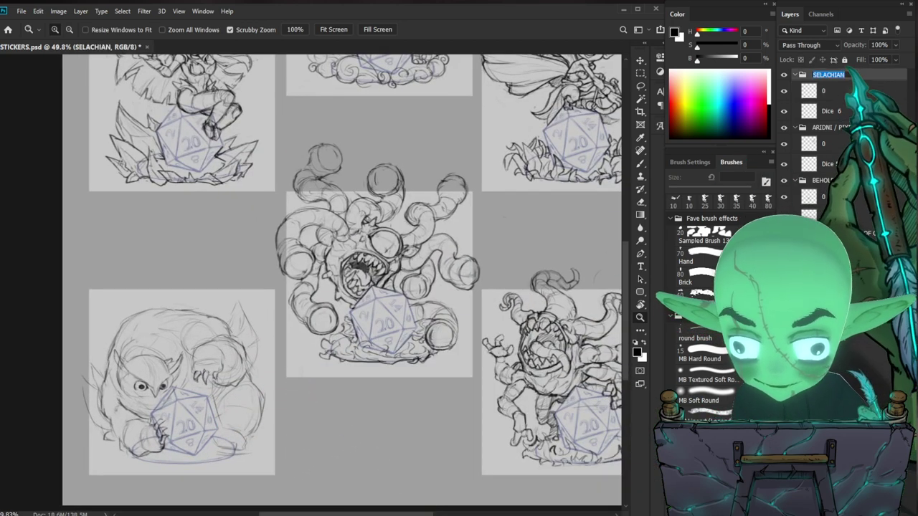
type("OWL BEAR")
key("Return")
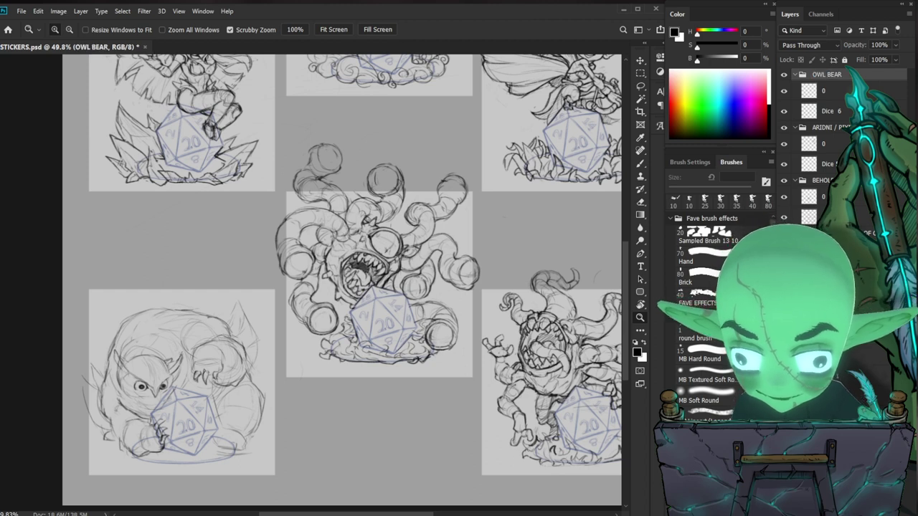
left_click(835, 92)
Fill in both of the owlbear's pupils so the eyes read as solid dark circles, using the 10 px brush
left_click_drag(191, 442, 268, 385)
left_click_drag(167, 341, 211, 307)
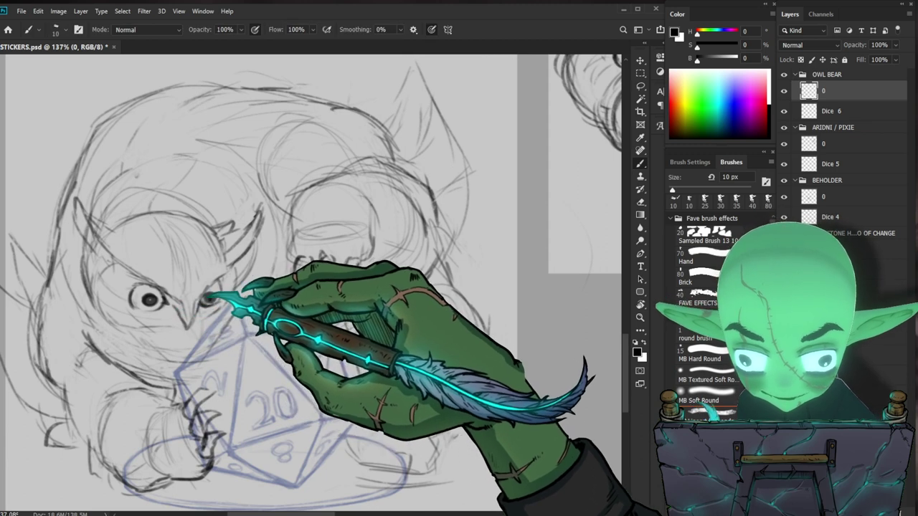
key("e")
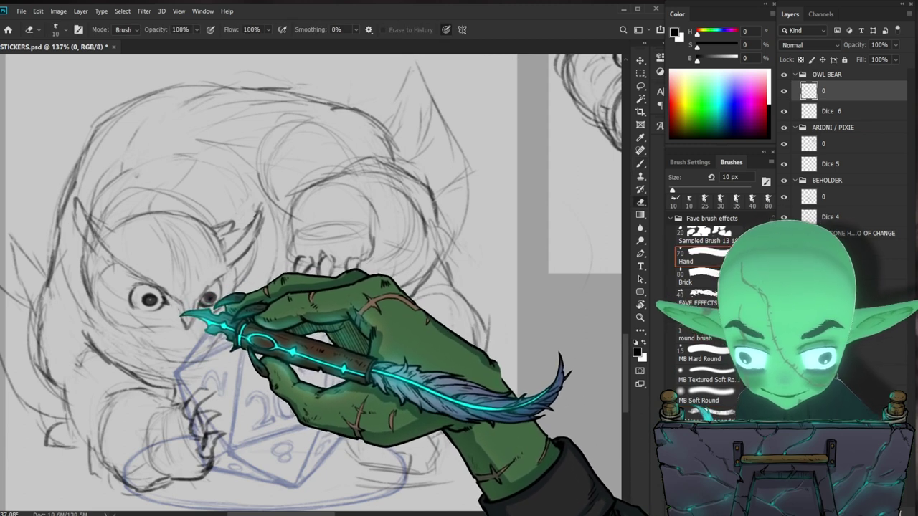
key("b")
key("e")
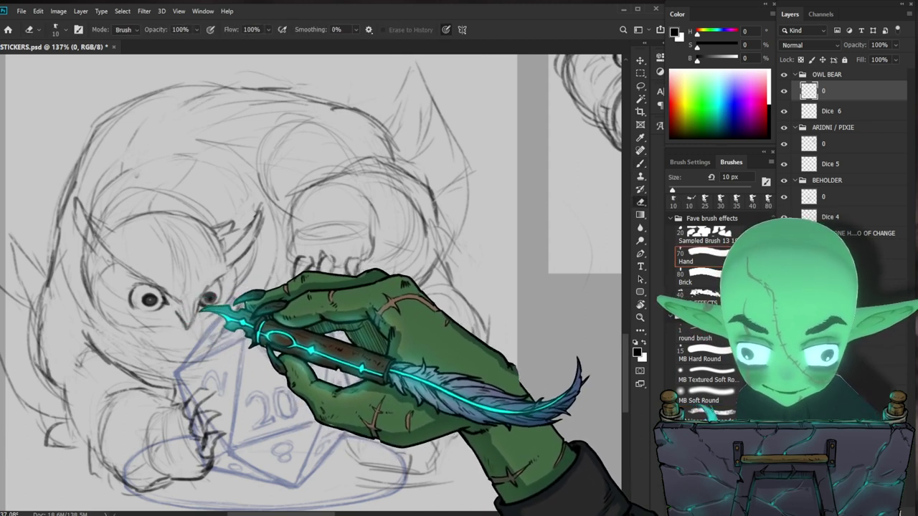
key("b")
left_click_drag(314, 330, 295, 332)
left_click_drag(234, 309, 255, 309)
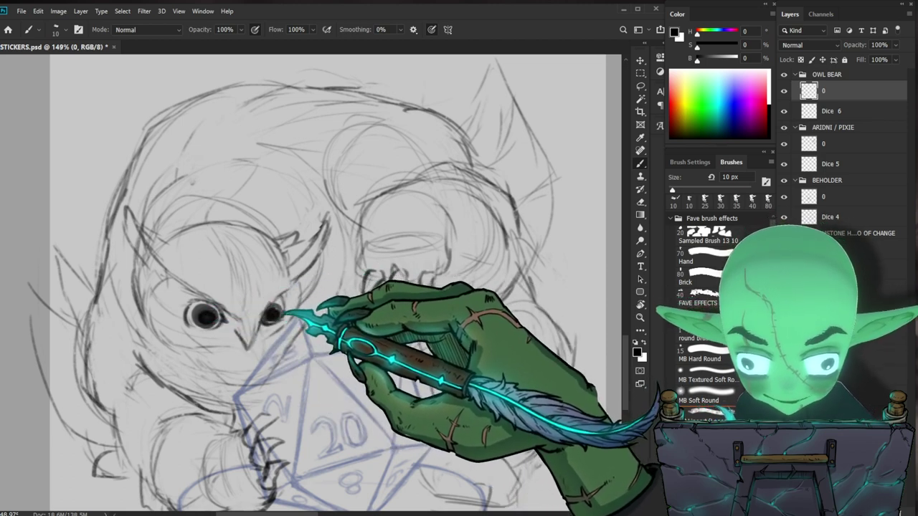
scroll(390, 332, "down", 2)
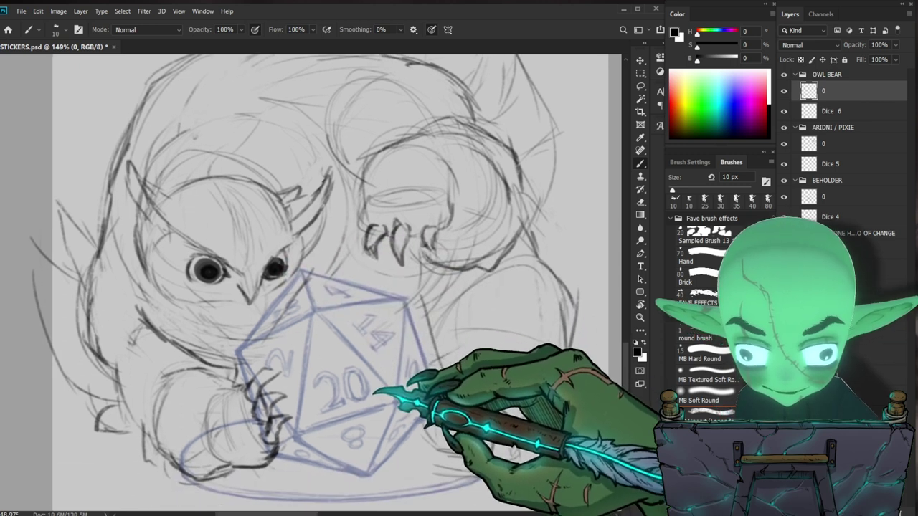
Erase small light highlights into both dark pupils with a 4 px eraser
key("e")
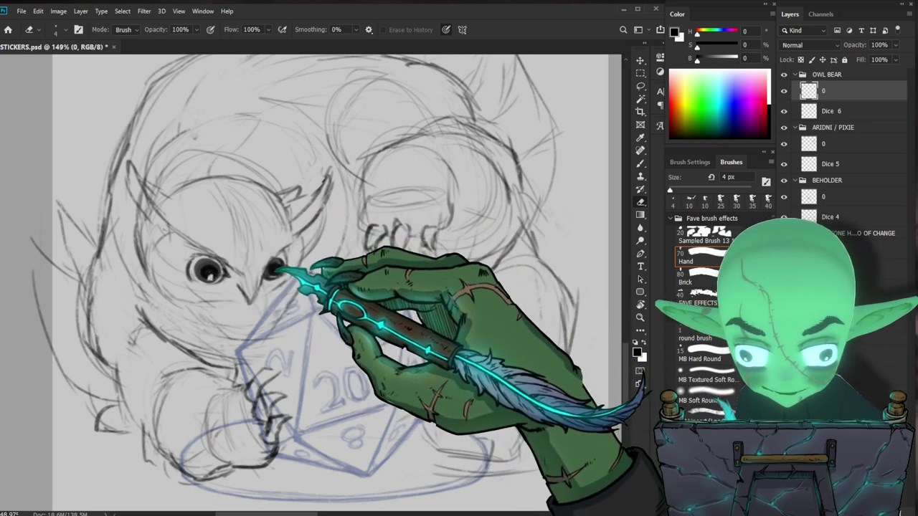
key("b")
key("z")
left_click_drag(303, 274, 274, 302)
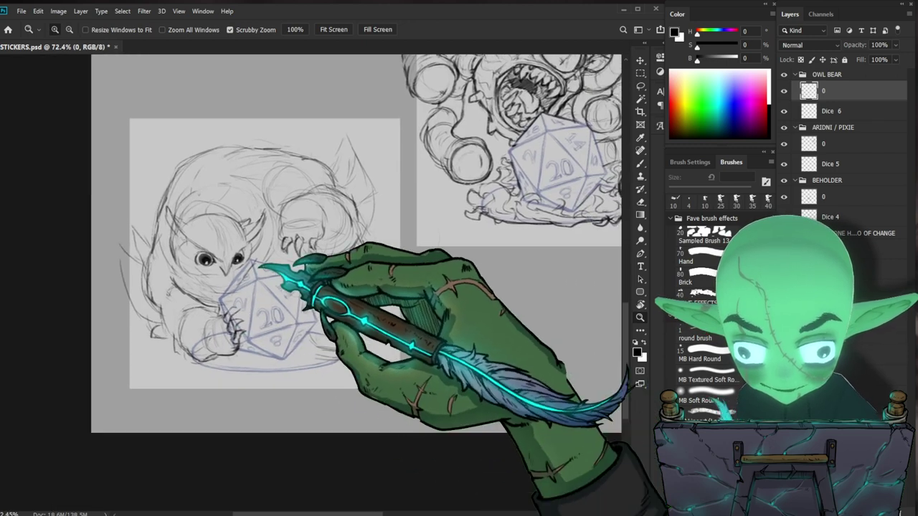
left_click_drag(239, 260, 308, 263)
key("e")
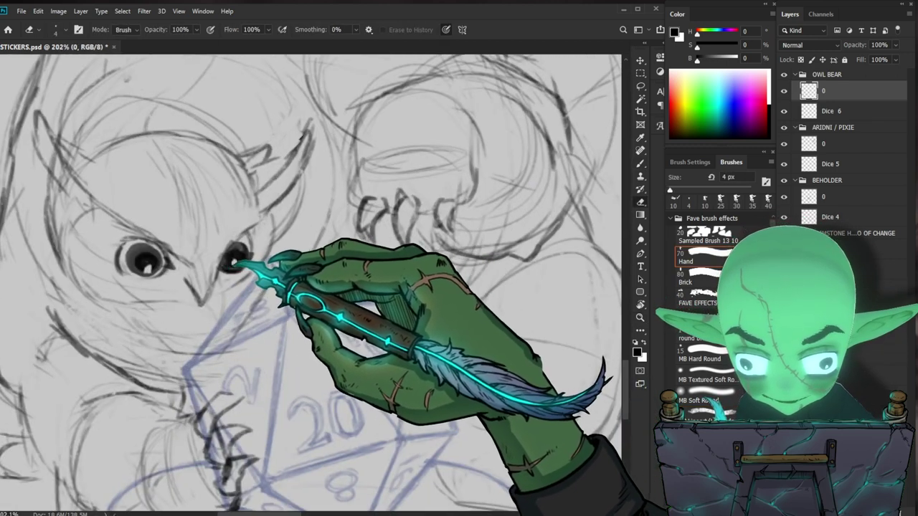
Refine the far eye's outline and outer corner with alternating brush and eraser strokes
key("b")
mouse_move(274, 264)
left_mouse_down()
mouse_move(205, 267)
mouse_move(307, 262)
mouse_move(338, 229)
left_mouse_up()
key("e")
key("b")
key("e")
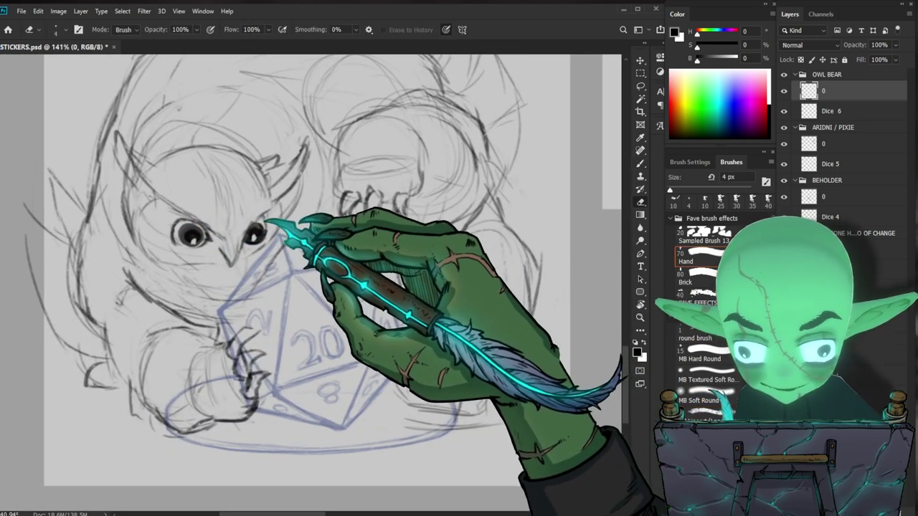
key("b")
mouse_move(321, 258)
left_mouse_down()
mouse_move(251, 259)
mouse_move(286, 241)
mouse_move(370, 236)
left_mouse_up()
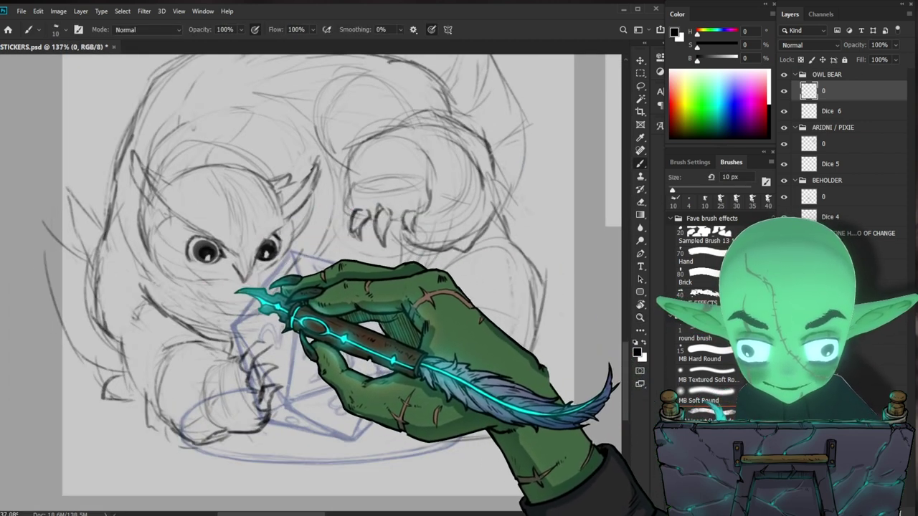
Clean up the beak's edges and sketch the chin line beside the die
key("e")
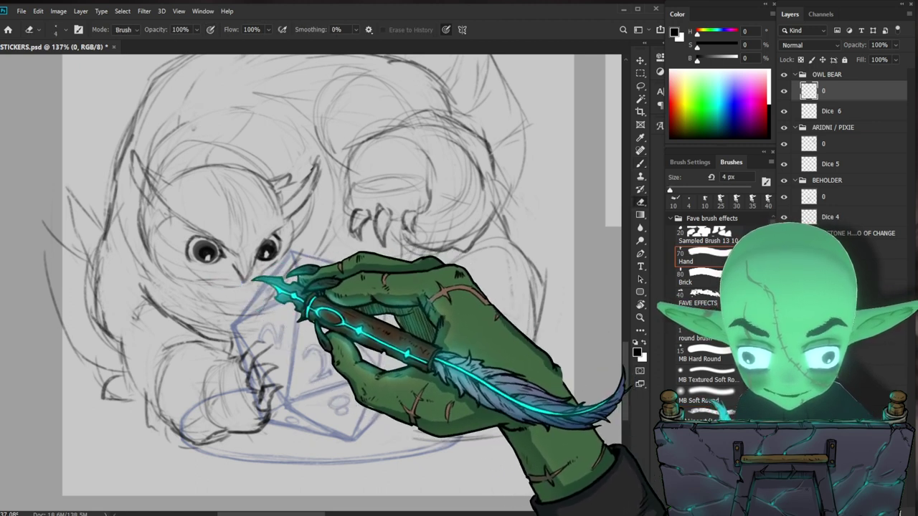
key("b")
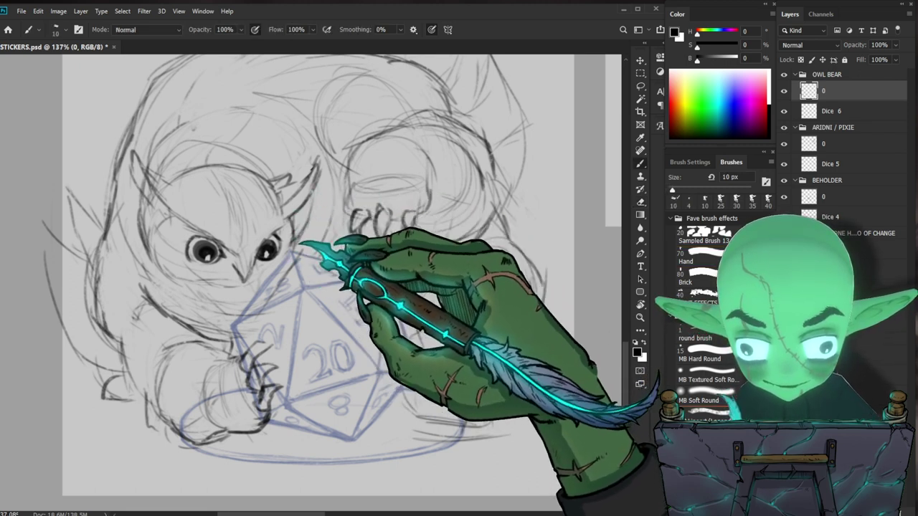
left_click_drag(432, 345, 376, 354)
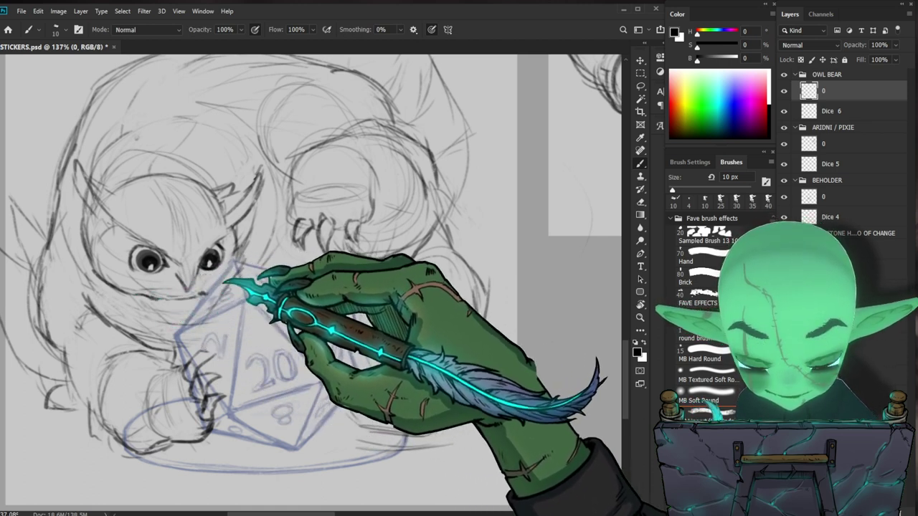
left_click_drag(278, 273, 215, 284)
scroll(287, 301, "up", 4)
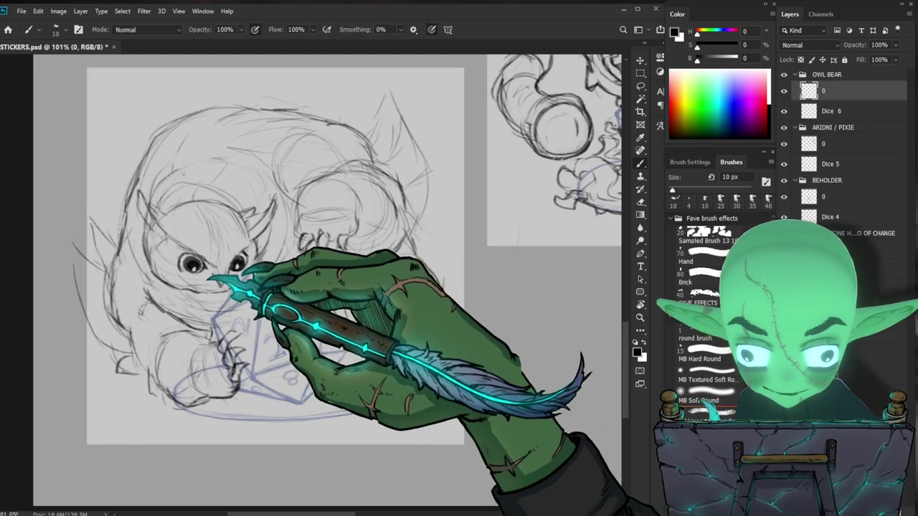
Select the owlbear's face and ear tufts freehand and rotate them by -12.20 degrees
key("l")
mouse_move(266, 263)
left_mouse_down()
mouse_move(276, 183)
mouse_move(256, 203)
mouse_move(159, 207)
mouse_move(132, 197)
mouse_move(148, 262)
mouse_move(212, 291)
left_mouse_up()
key("ctrl+t")
left_click_drag(234, 259, 225, 269)
mouse_move(319, 328)
left_mouse_down()
mouse_move(337, 287)
mouse_move(352, 291)
mouse_move(331, 308)
left_mouse_up()
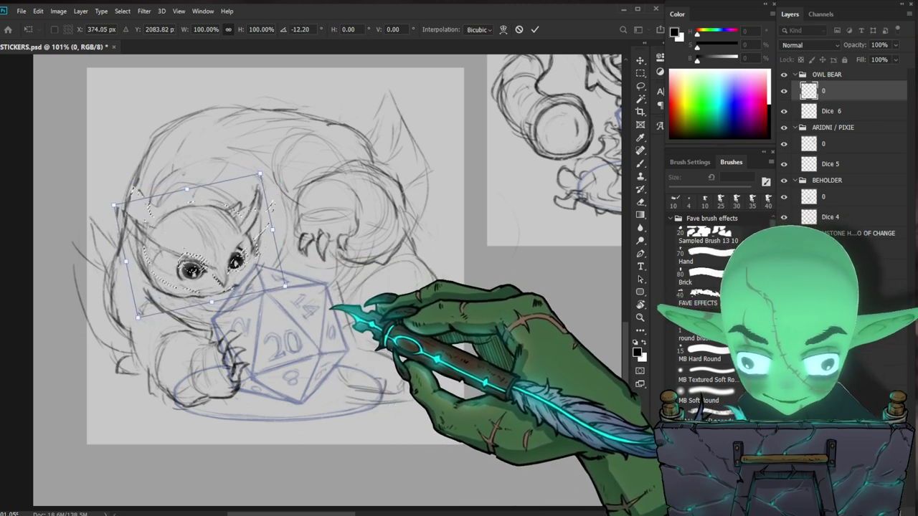
key("Return")
Erase the old near ear tuft lines and rough in a lower tuft sweeping outward from the brow
key("b")
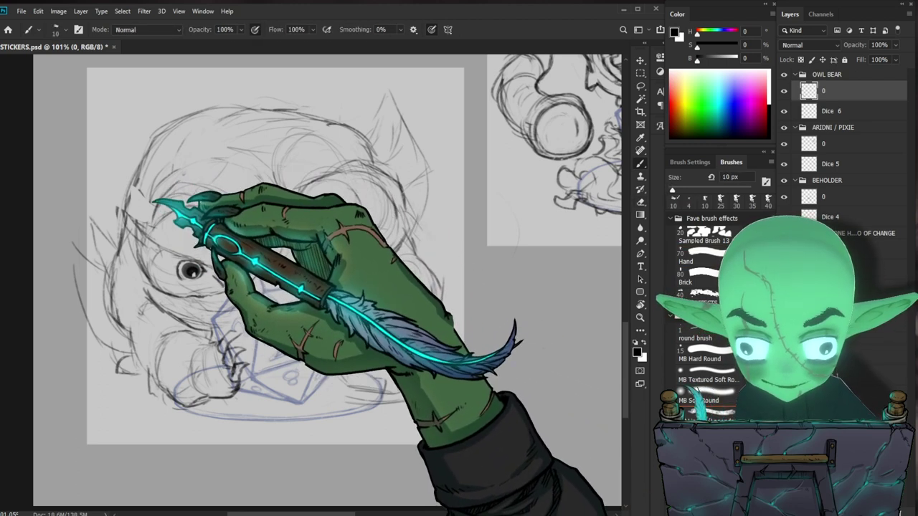
key("e")
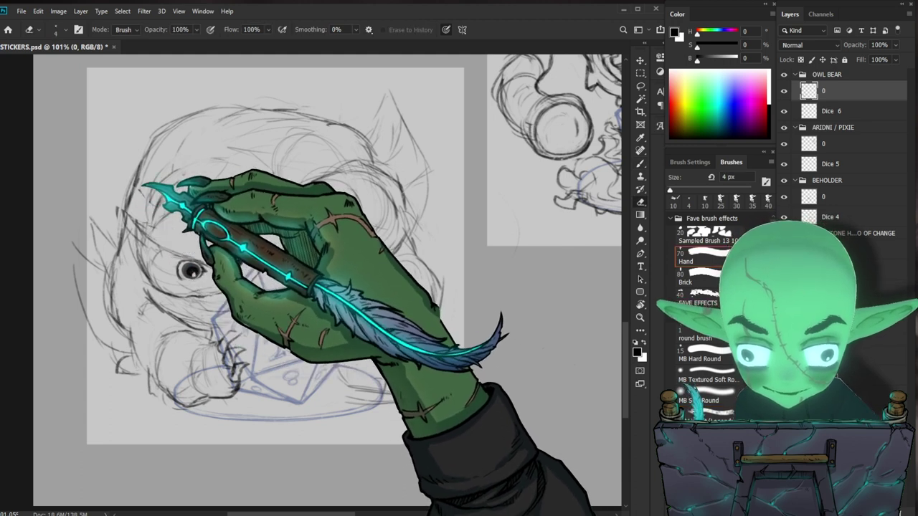
key("z")
key("b")
left_click_drag(364, 355, 360, 344)
left_click_drag(231, 246, 219, 250)
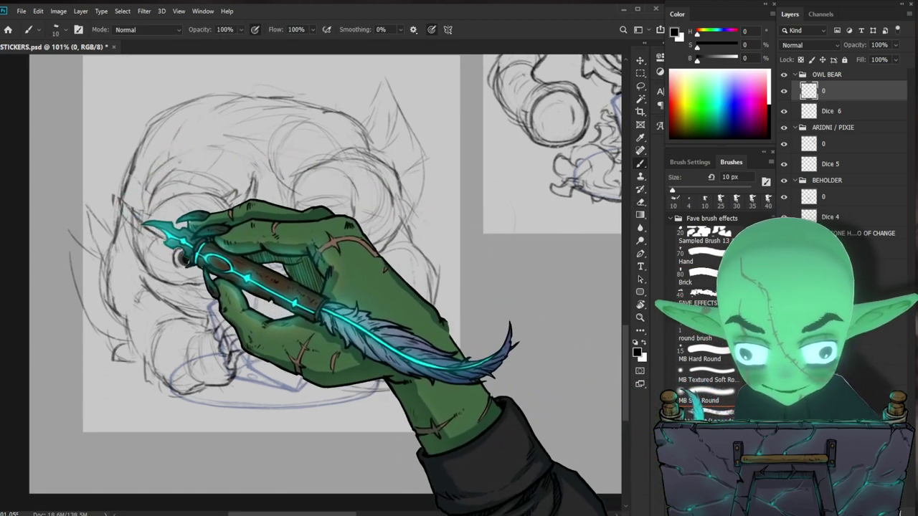
Build up the near ear tuft with layered, pointed feather strokes extending past the head's outline
key("e")
left_click_drag(117, 195, 129, 208)
key("b")
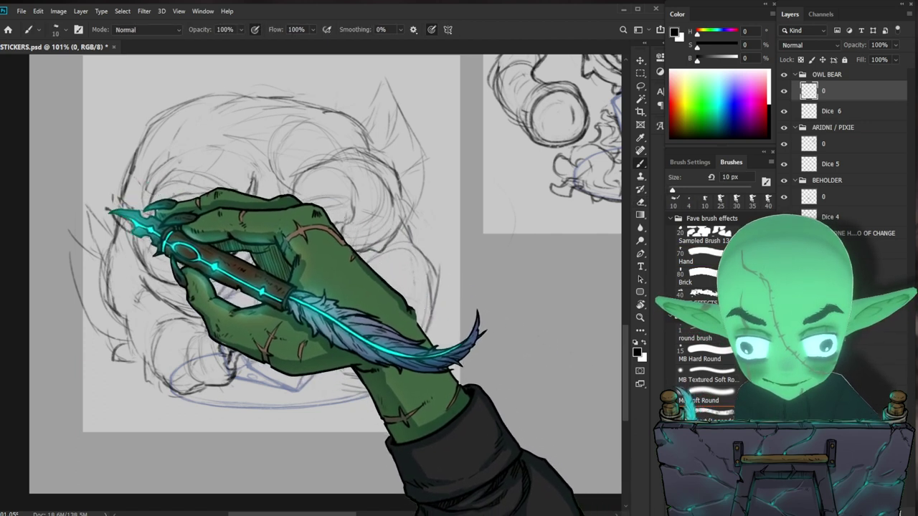
key("e")
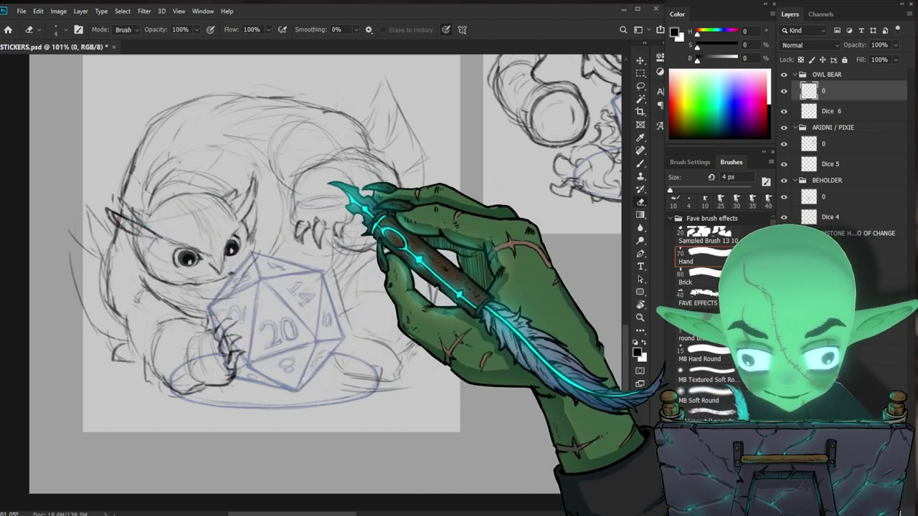
key("b")
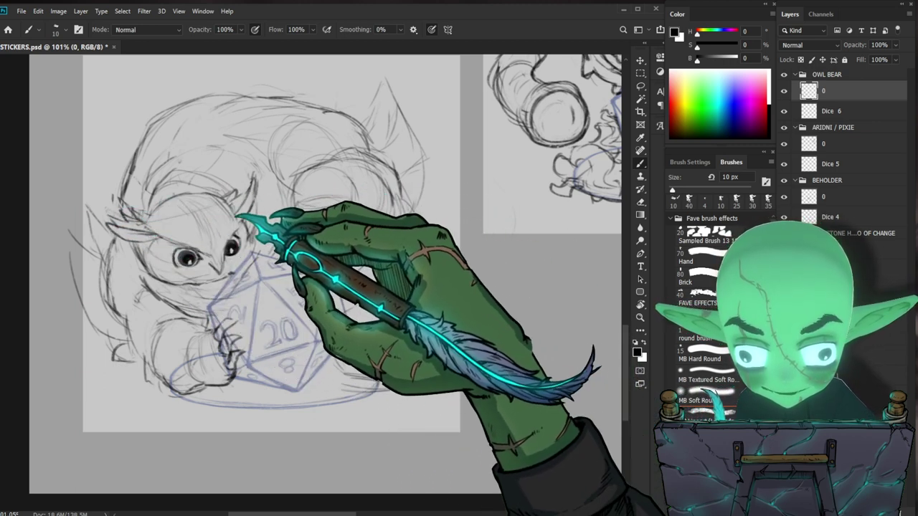
Sketch feather strokes along the far side of the face between the ear tuft and the eye
key("z")
left_click_drag(242, 233, 248, 231)
key("b")
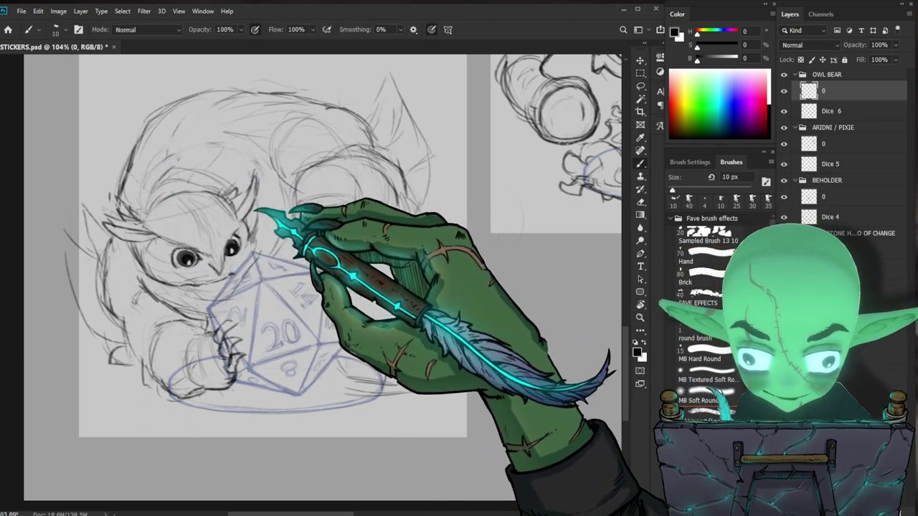
key("e")
key("b")
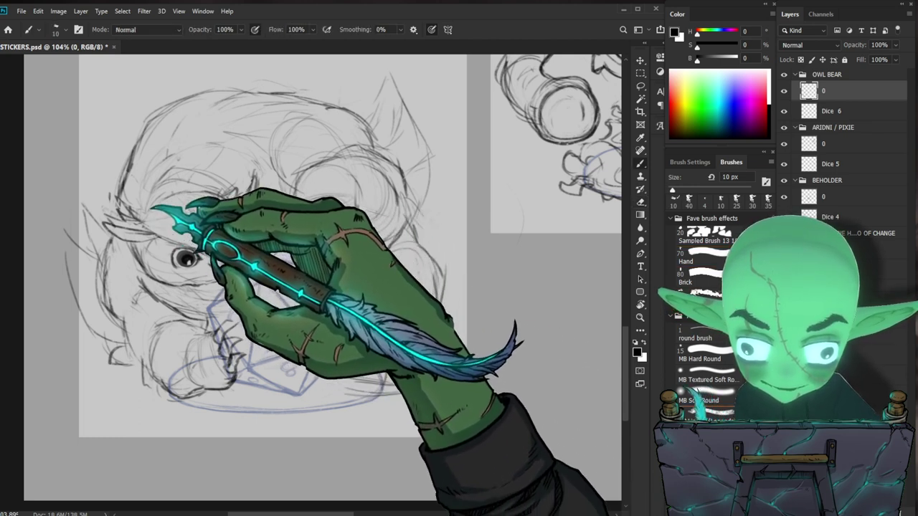
Redraw the brow lines above the eyes so they run into the ear tufts
key("e")
left_click_drag(180, 233, 171, 237)
key("b")
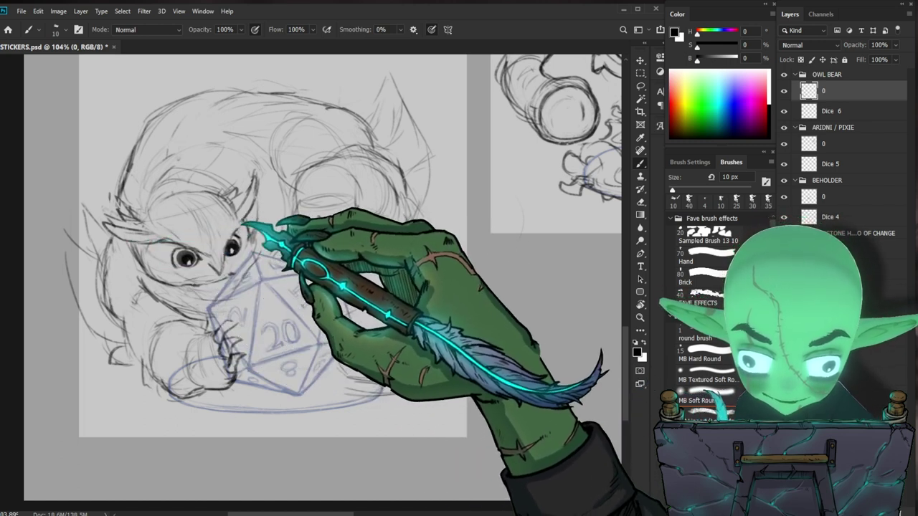
key("e")
key("b")
mouse_move(242, 217)
left_mouse_down()
mouse_move(248, 213)
mouse_move(240, 213)
left_mouse_up()
Reduce the eraser to 4 px for detail cleanup around the far eye and beak
key("ctrl+minus")
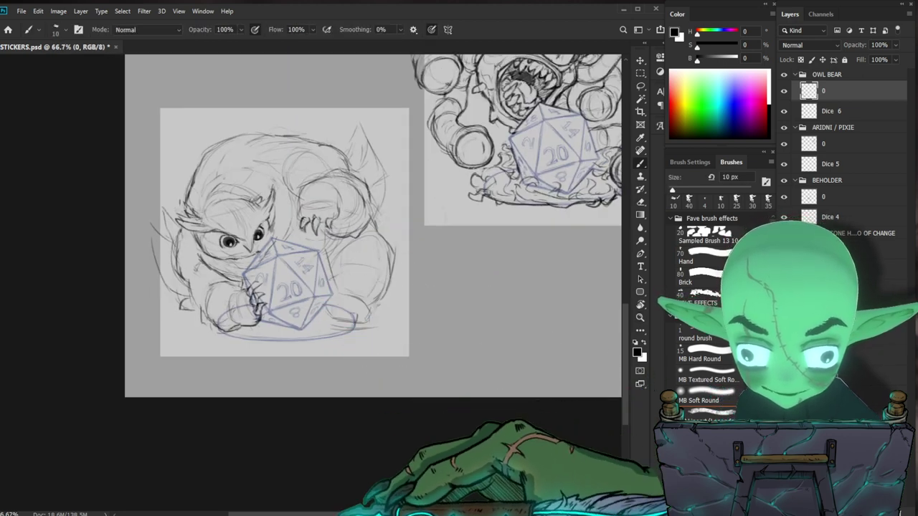
left_click_drag(282, 268, 338, 266)
left_click_drag(147, 233, 148, 264)
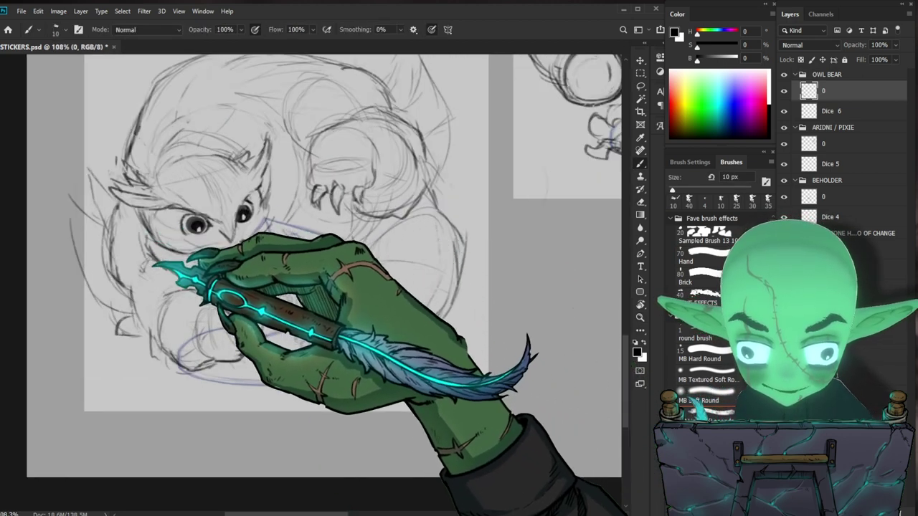
left_click_drag(416, 347, 362, 383)
key("e")
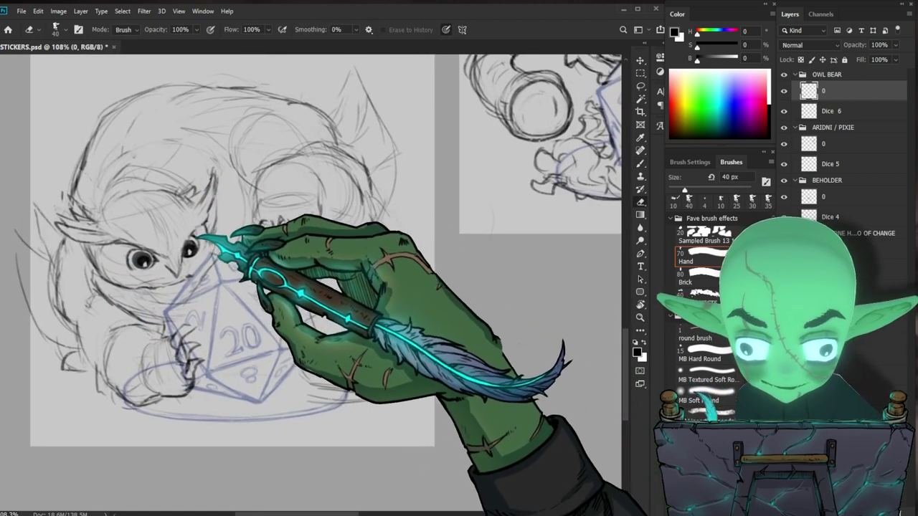
key("bracketleft")
key("bracketleft")
key("bracketleft")
key("bracketleft")
key("bracketleft")
key("bracketleft")
key("bracketleft")
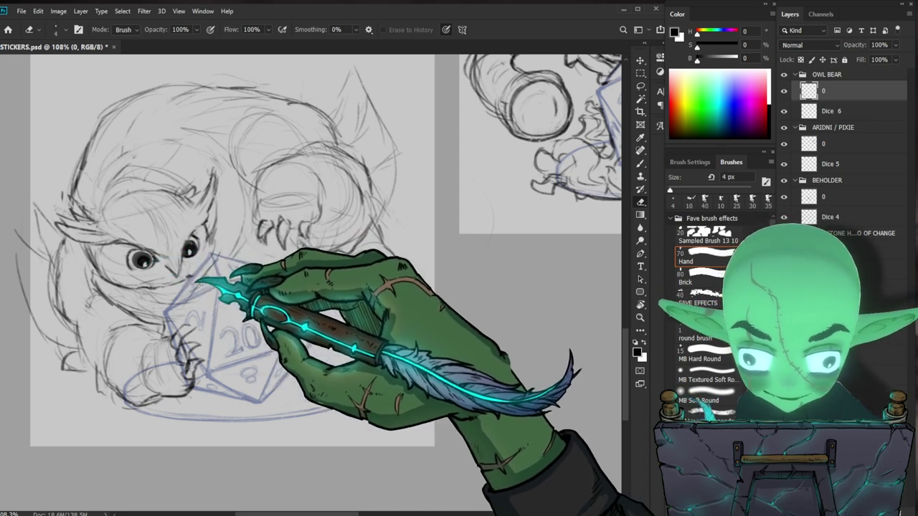
Refine the inner eye corners and the bridge of the beak with fine brush and eraser strokes
left_click_drag(195, 247, 260, 253)
key("b")
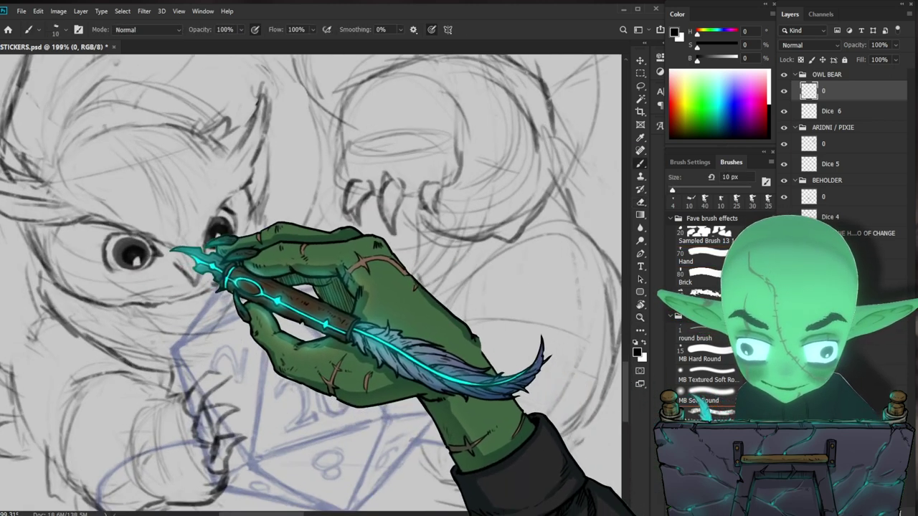
scroll(251, 241, "down", 3)
key("e")
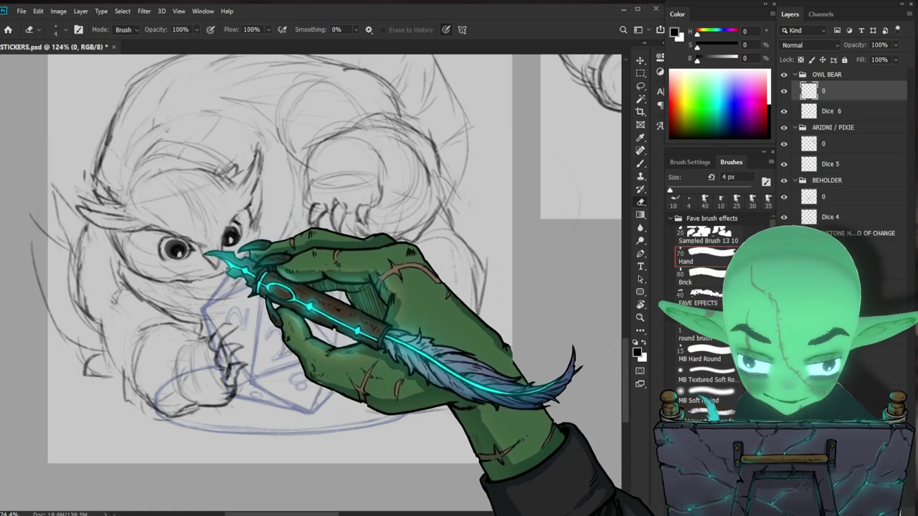
key("b")
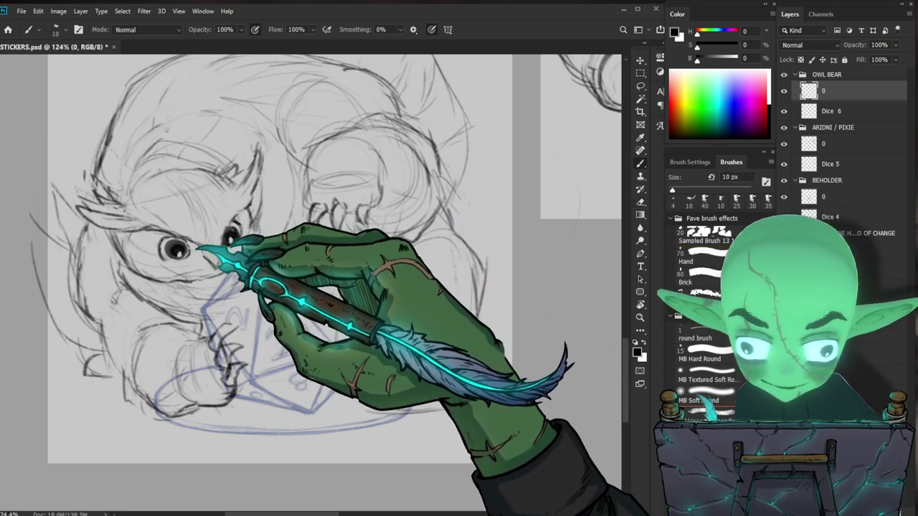
Strengthen the claws on the raised paw with the 10 px brush
key("z")
left_click_drag(307, 258, 264, 295)
left_click_drag(506, 359, 462, 393)
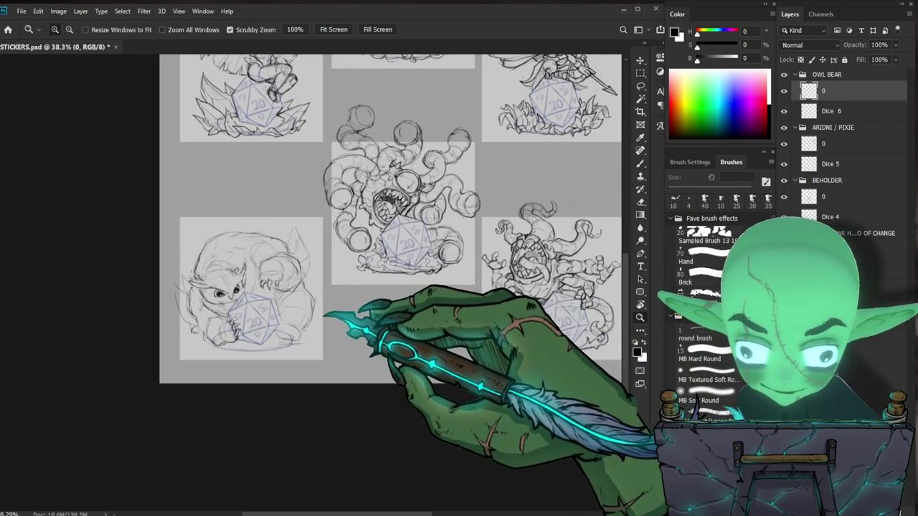
scroll(329, 278, "up", 3)
key("b")
key("z")
scroll(203, 389, "up", 2)
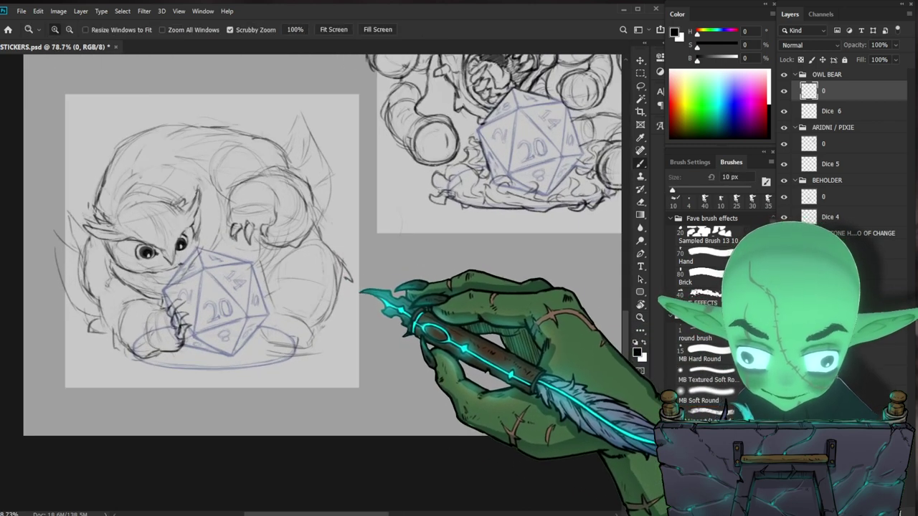
key("b")
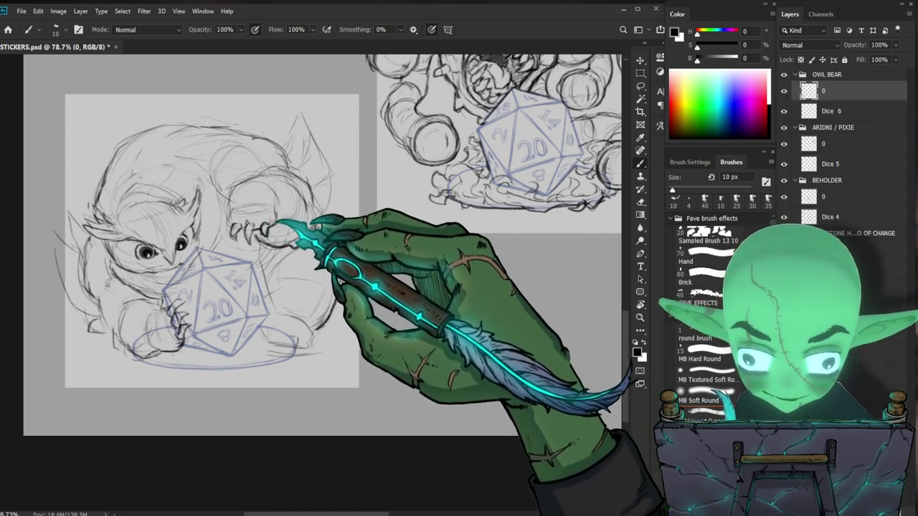
Enlarge the eraser to 15 px and clean up rough lines around the raised paw and the chest beside it
left_click_drag(327, 220, 351, 216)
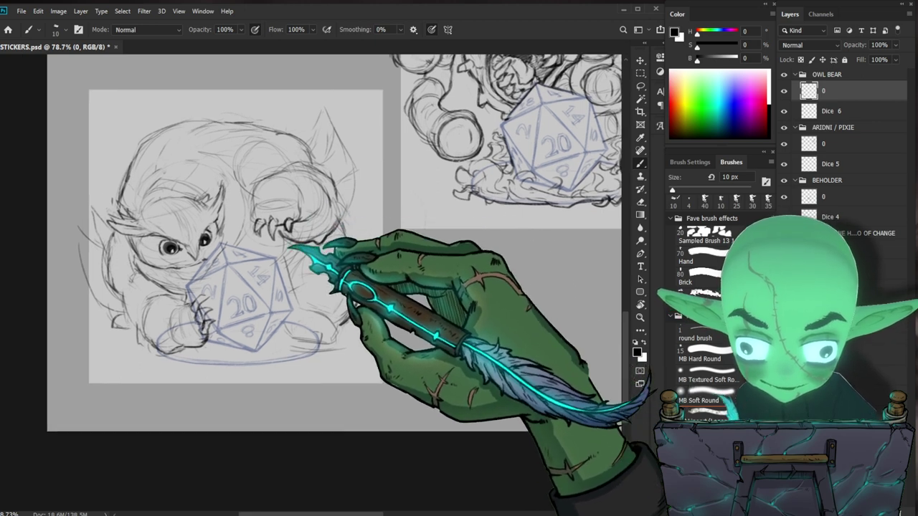
key("e")
left_click_drag(245, 233, 307, 147)
key("]")
key("]")
key("]")
key("]")
key("]")
key("]")
key("]")
left_click_drag(251, 225, 241, 193)
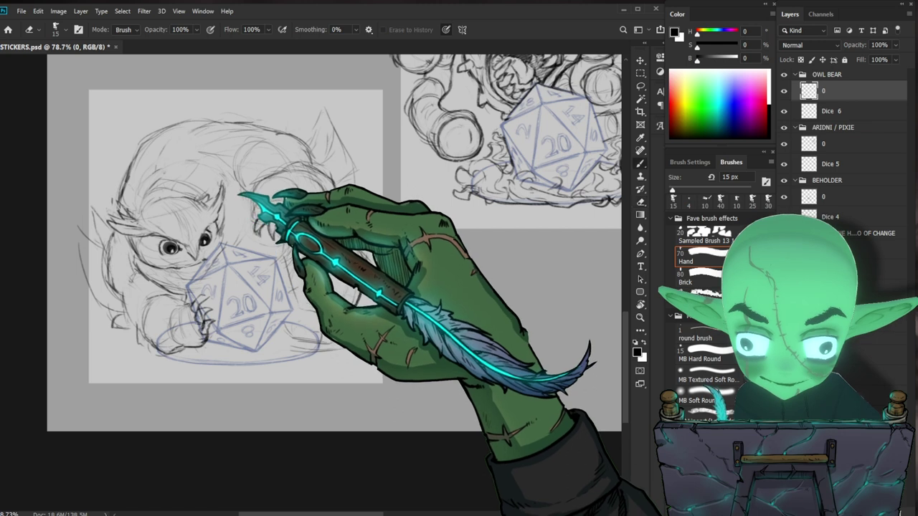
Redraw the claws of the lower paw where they hook over the die's edge, trimming them with the 15 px eraser
key("b")
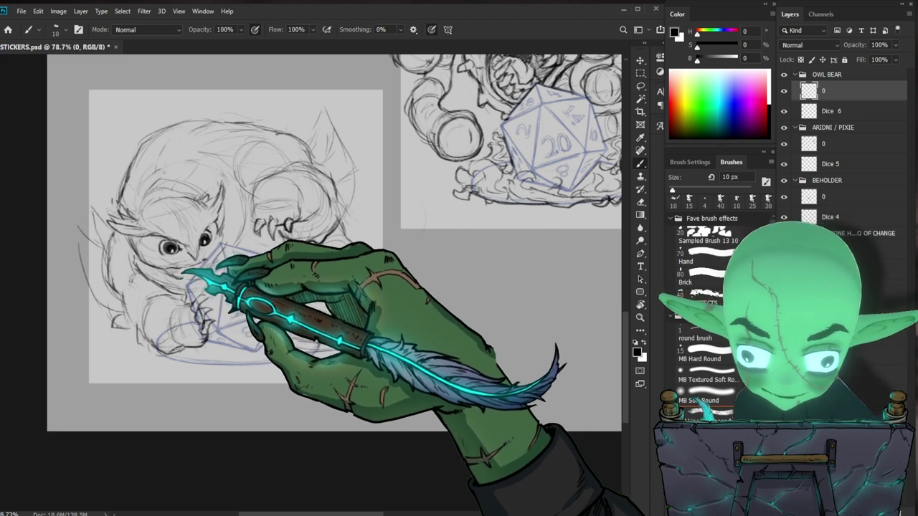
left_click_drag(358, 235, 365, 217)
key("e")
key("b")
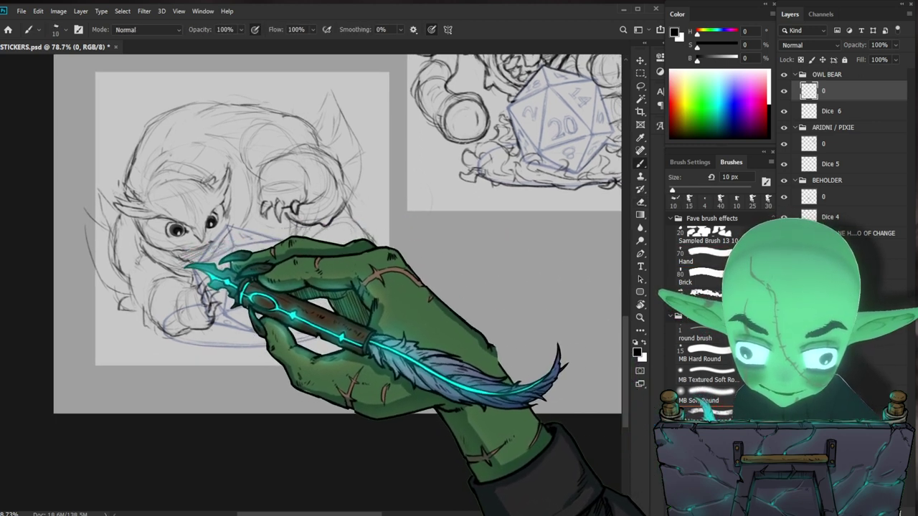
key("e")
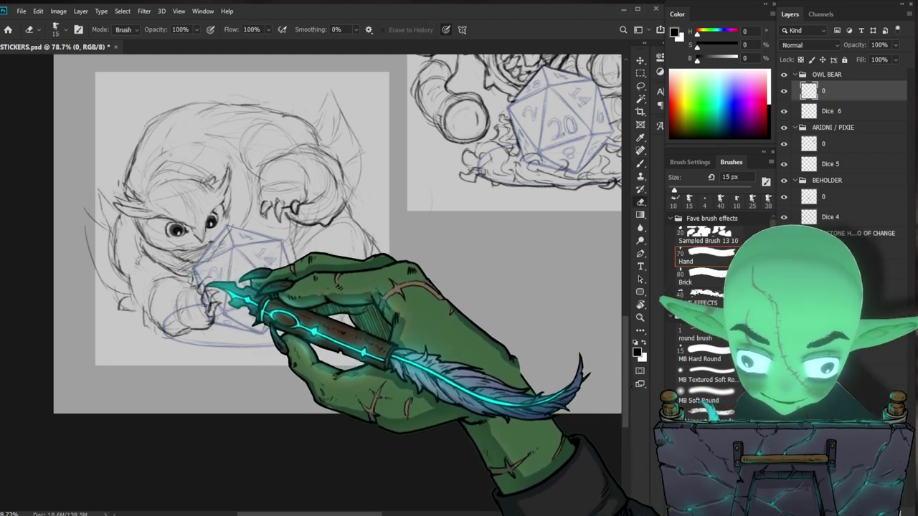
key("b")
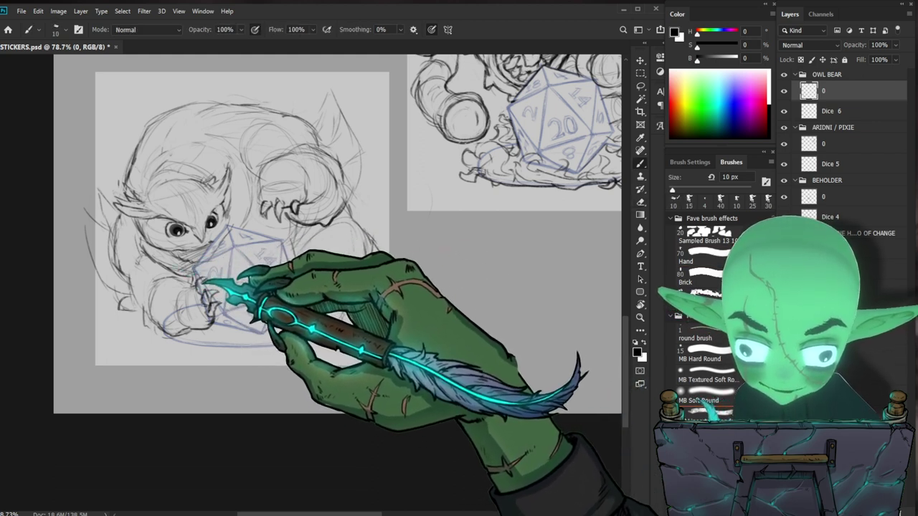
key("e")
left_click_drag(215, 294, 210, 293)
key("b")
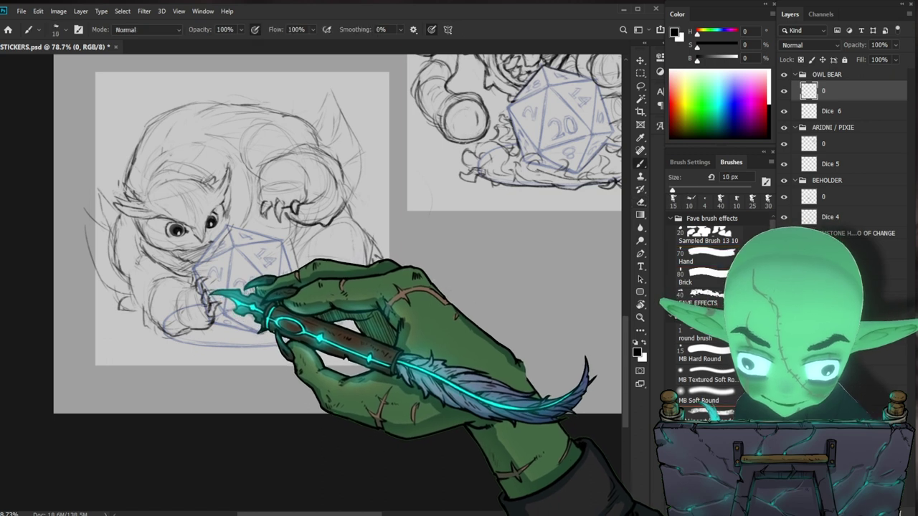
key("e")
key("b")
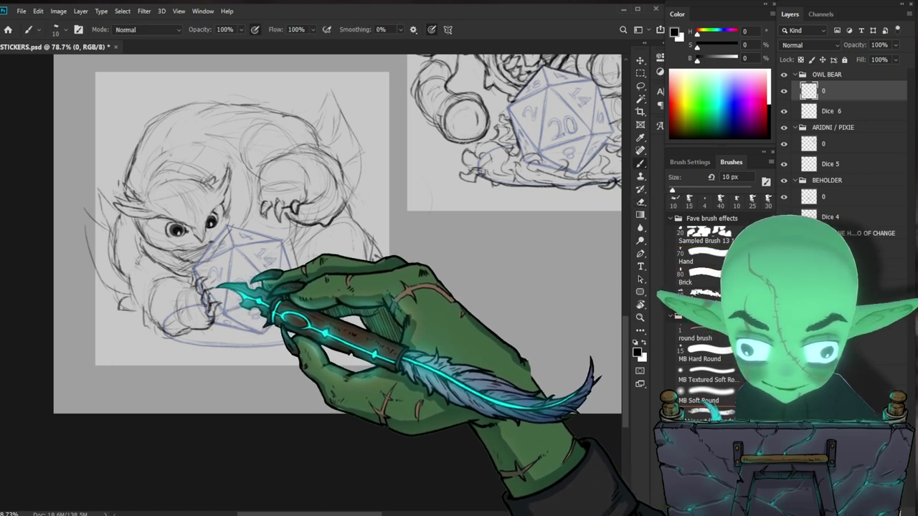
Refine the rounded back and lowest claw of the gripping paw with brush and eraser touches
left_click_drag(365, 344, 358, 332)
key("e")
left_click_drag(206, 294, 207, 291)
key("b")
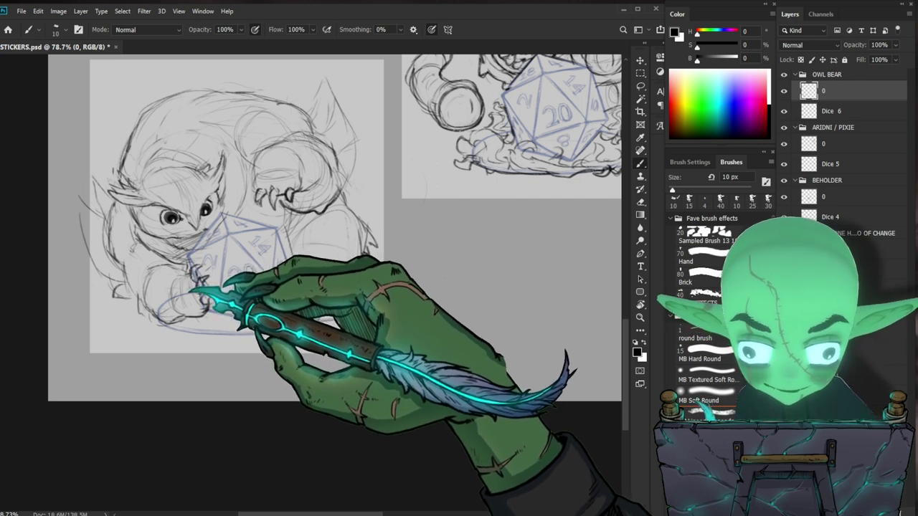
key("e")
left_click_drag(184, 277, 182, 276)
key("b")
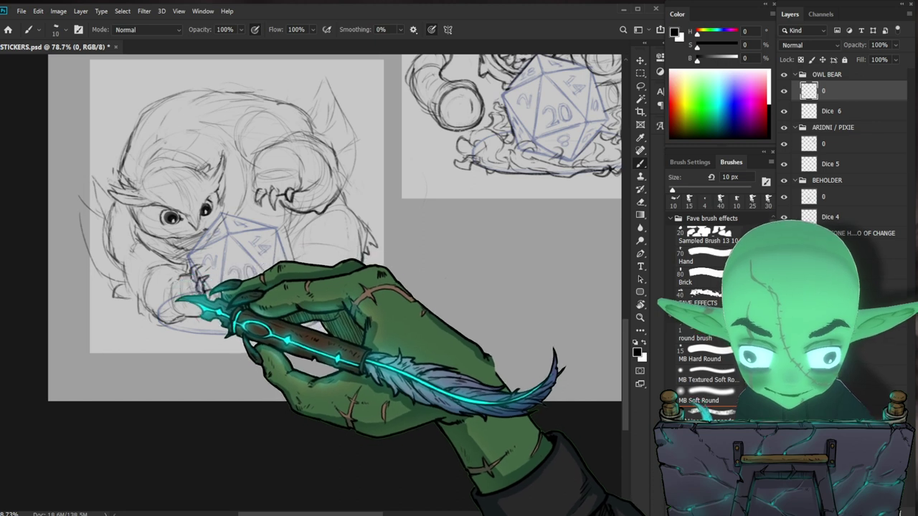
Sharpen the rim and corners of the near eye with fine brush and eraser strokes
key("z")
left_click_drag(391, 303, 375, 303)
left_click_drag(208, 313, 307, 283)
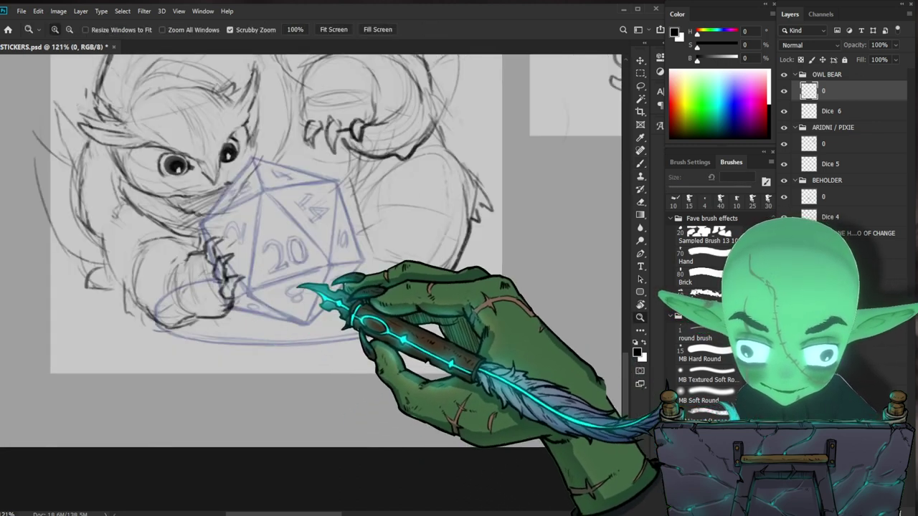
left_click_drag(278, 220, 279, 242)
key("b")
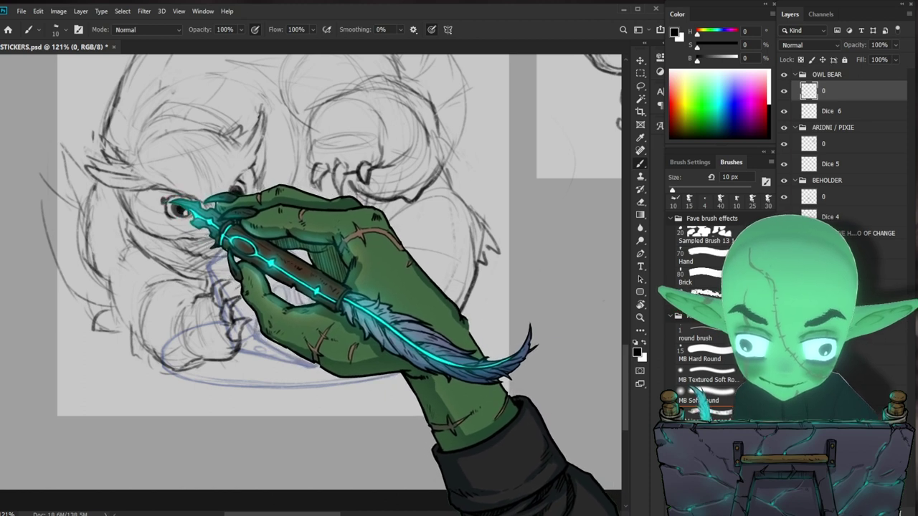
left_click_drag(385, 195, 372, 214)
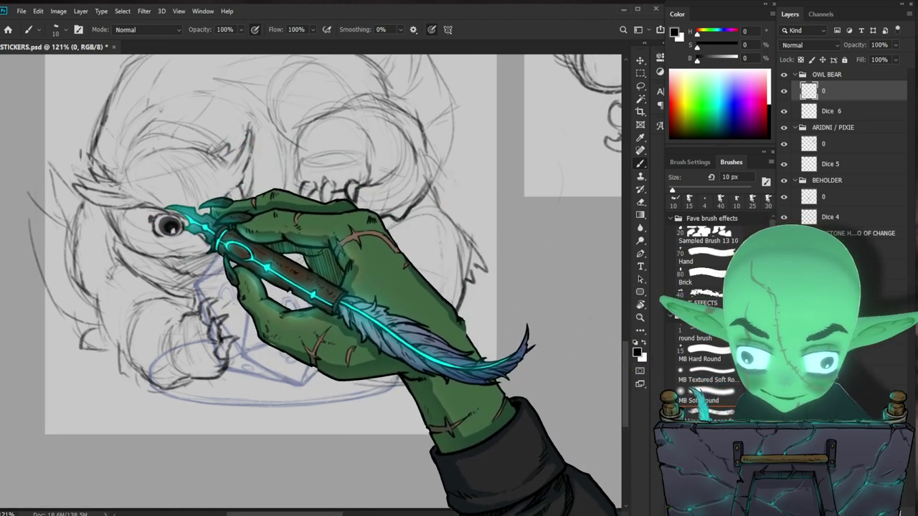
key("e")
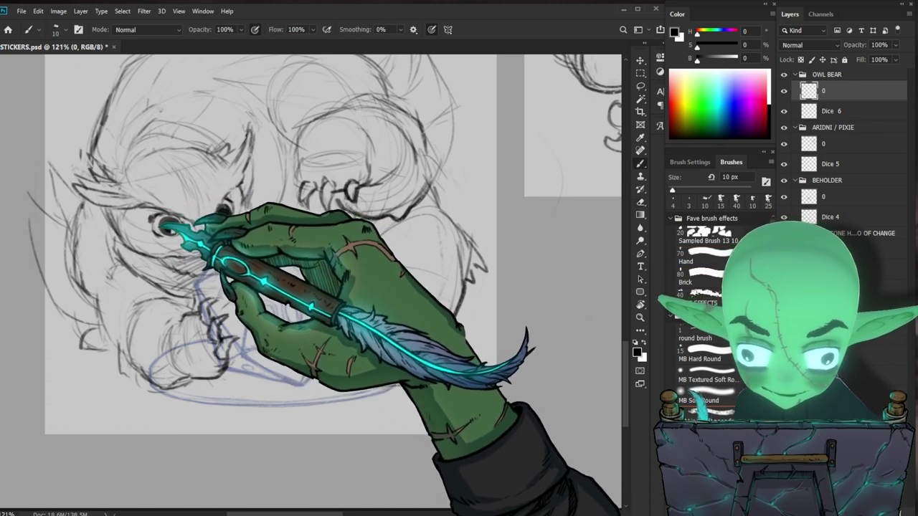
Shade the beak and define its tip above the die with the 10 px brush
key("z")
left_click_drag(428, 324, 408, 323)
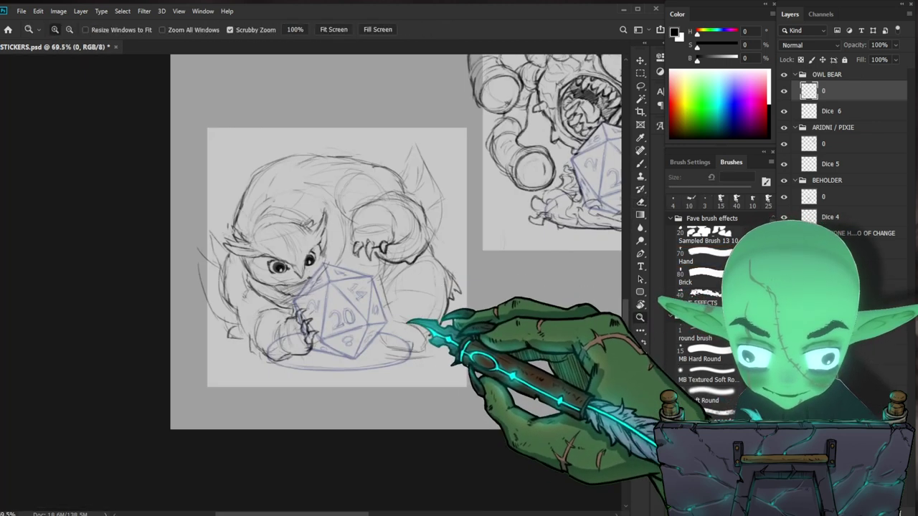
left_click_drag(317, 280, 359, 277)
left_click_drag(326, 239, 336, 238)
key("b")
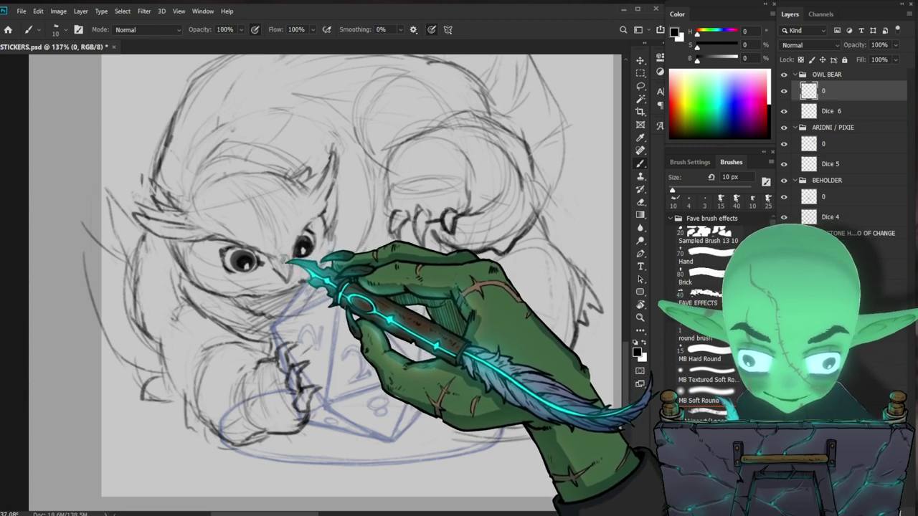
left_click_drag(298, 278, 244, 253)
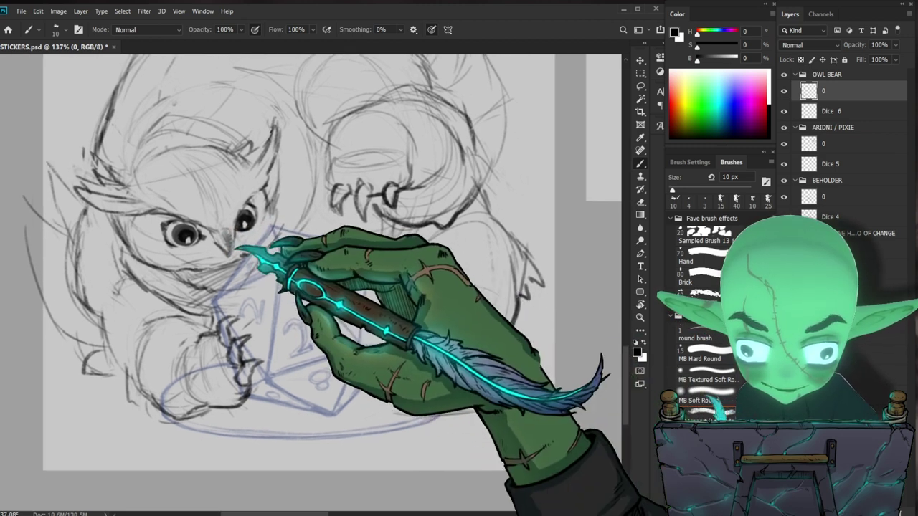
Refine the face contour between the beak and the far eye beside the top of the die
key("z")
left_click_drag(338, 303, 299, 303)
left_click_drag(458, 365, 433, 350)
mouse_move(248, 255)
left_mouse_down()
mouse_move(292, 256)
mouse_move(273, 265)
left_mouse_up()
key("e")
key("z")
key("b")
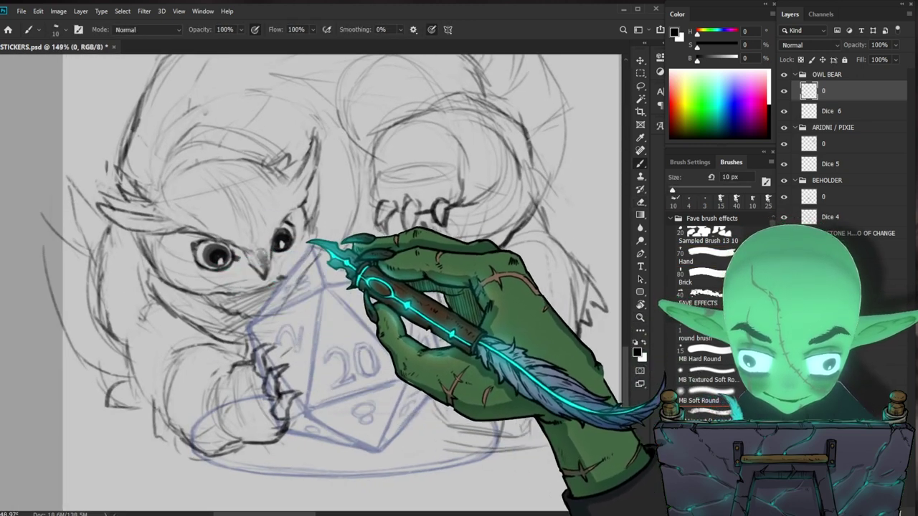
Touch up the feather lines around and below the near eye with the 10 px brush
left_click_drag(366, 338, 352, 302)
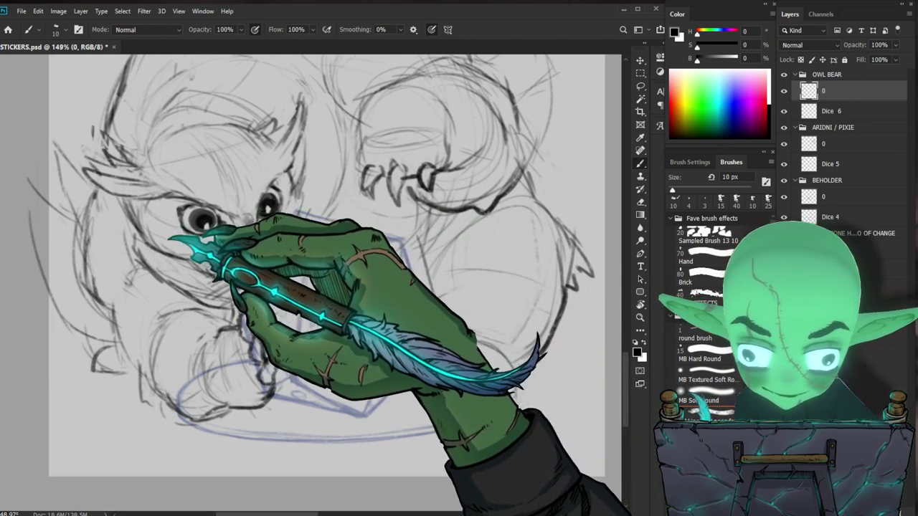
key("z")
left_click_drag(359, 290, 337, 290)
scroll(309, 256, "up", 2)
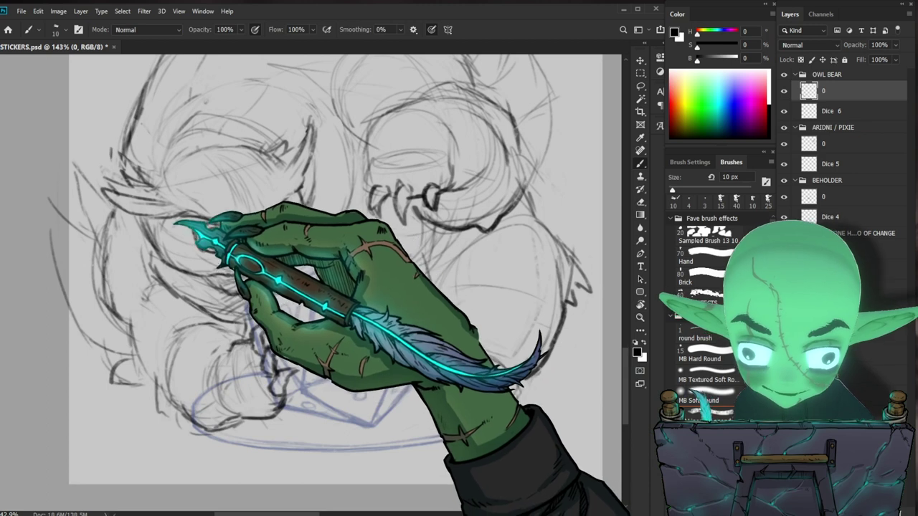
Refine the far eye's outer rim and the brow line above it with the 4 px eraser and 10 px brush
key("e")
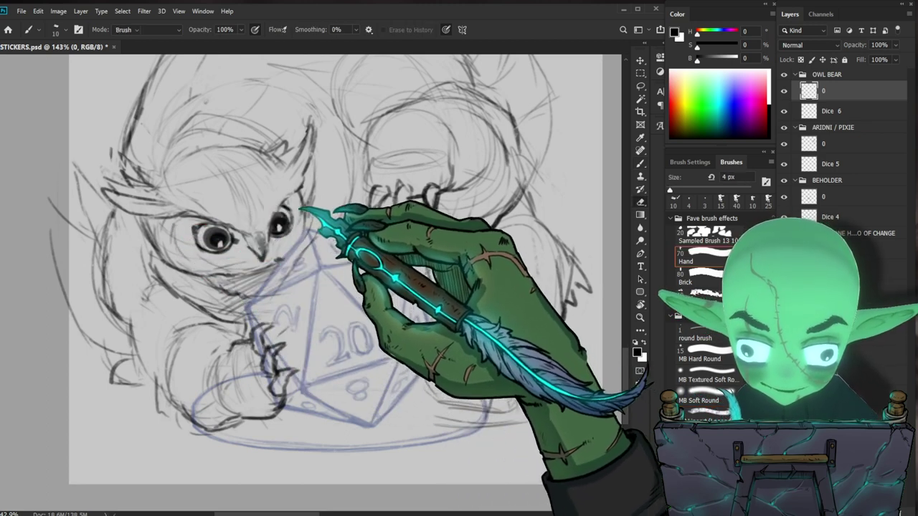
key("b")
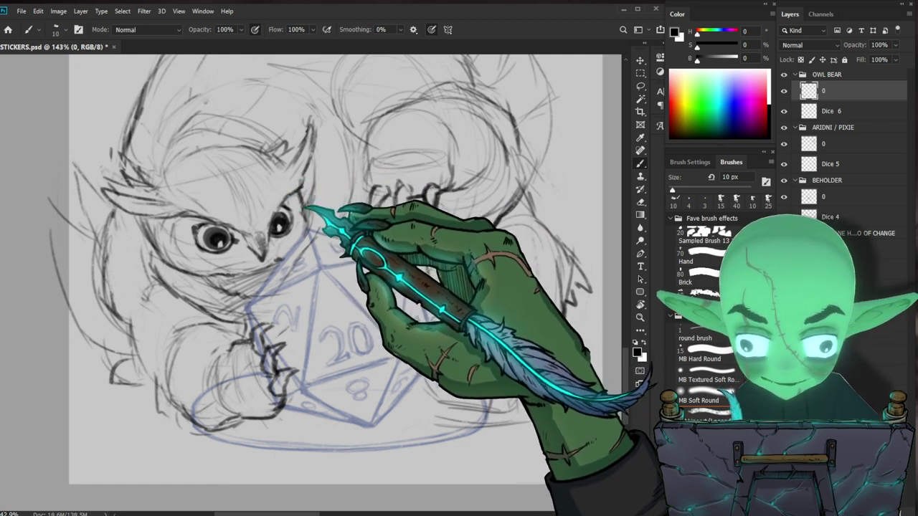
key("e")
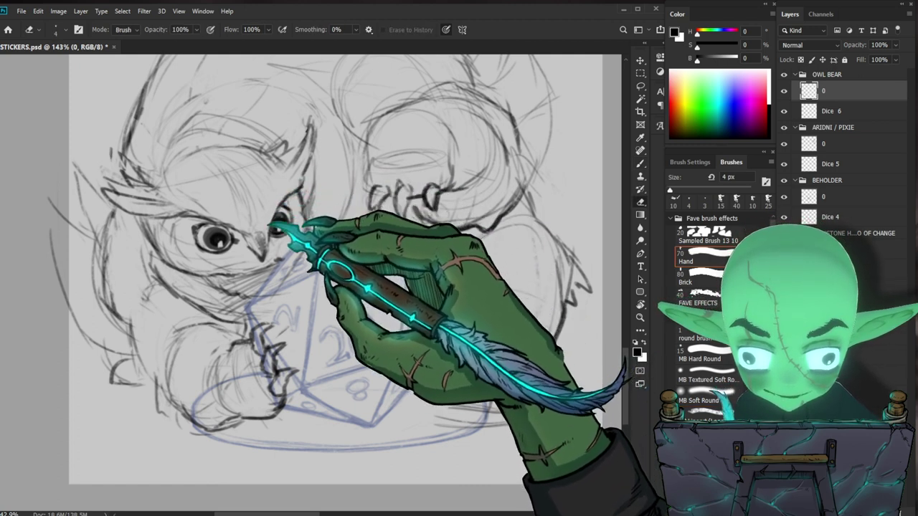
key("z")
left_click_drag(345, 286, 287, 295)
left_click_drag(445, 328, 416, 322)
mouse_move(294, 208)
left_mouse_down()
mouse_move(303, 184)
mouse_move(318, 194)
mouse_move(309, 240)
left_mouse_up()
key("b")
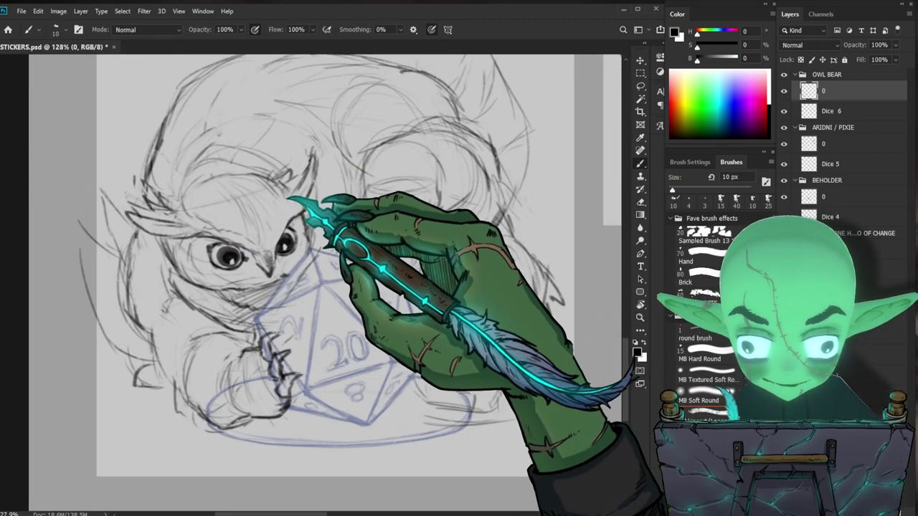
Rework the lowest claws of the paw gripping the die with the 4 px eraser and 10 px brush
left_click_drag(320, 248, 287, 301)
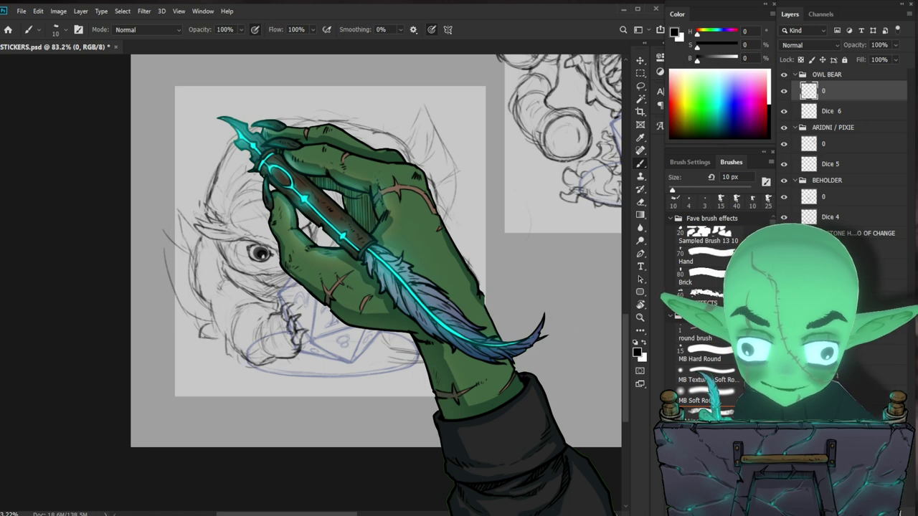
scroll(276, 330, "up", 3)
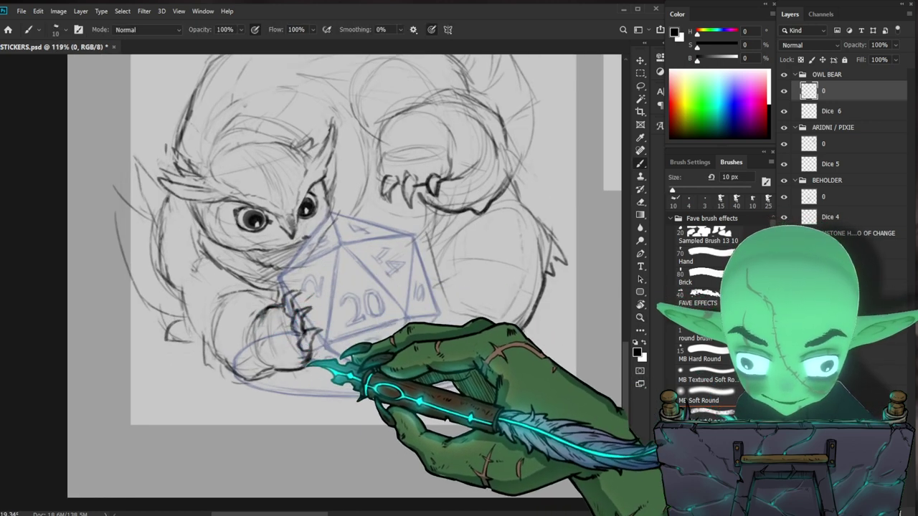
key("e")
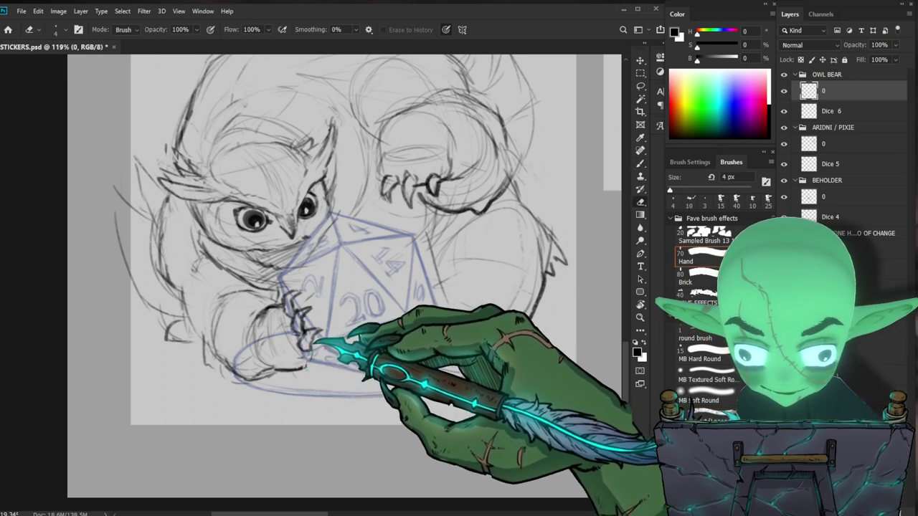
key("b")
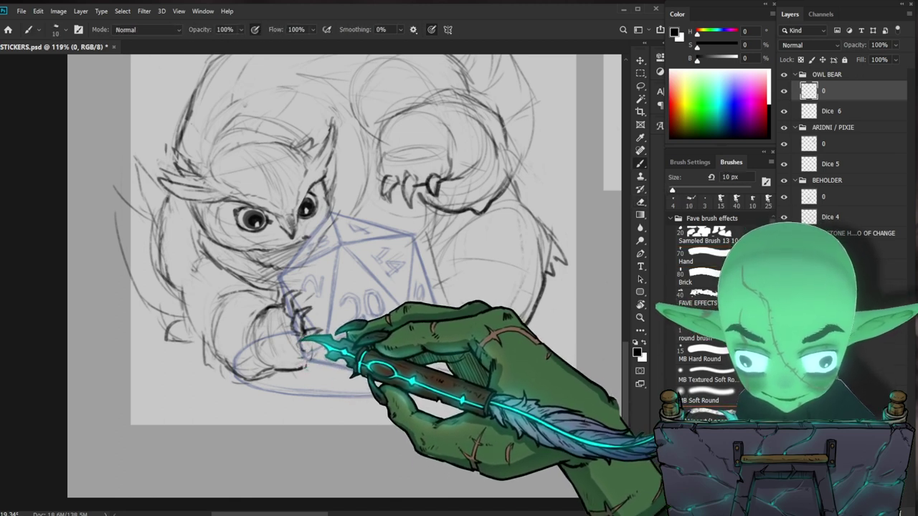
key("e")
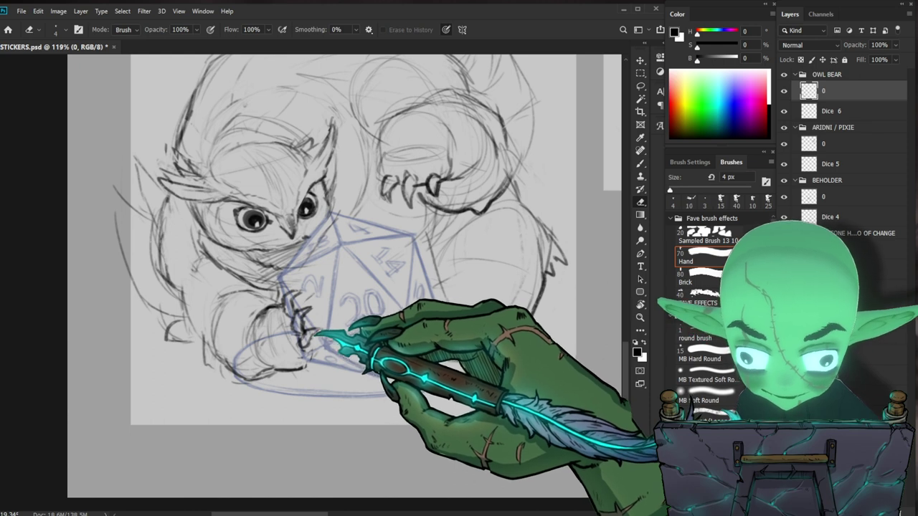
key("b")
mouse_move(373, 352)
left_mouse_down()
mouse_move(347, 350)
mouse_move(380, 348)
left_mouse_up()
key("e")
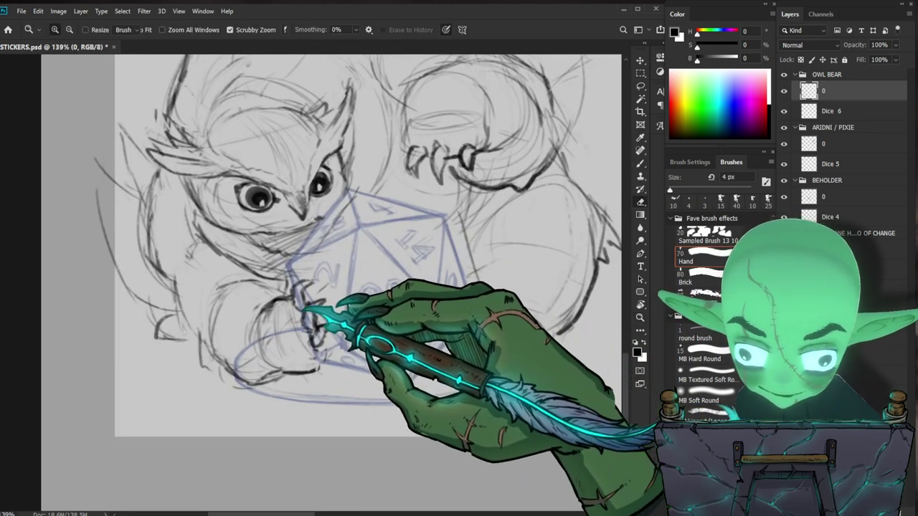
key("b")
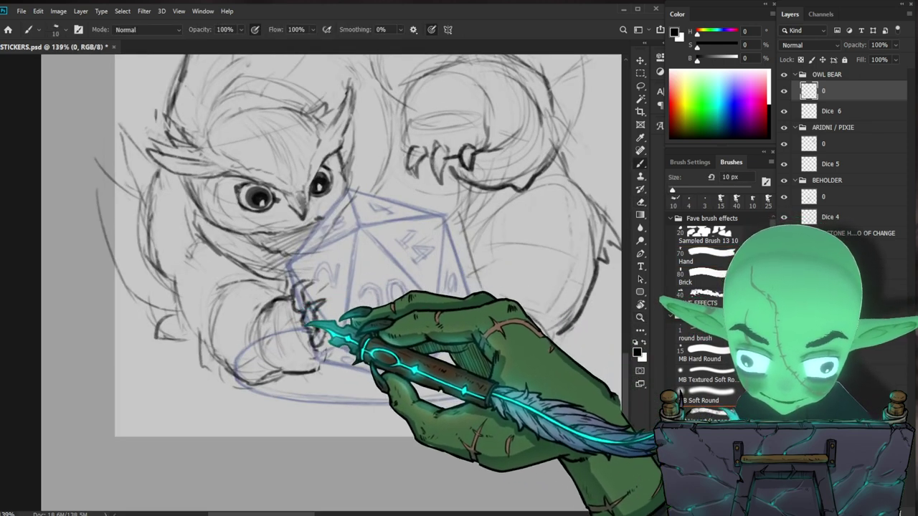
Define the gripping paw's lower edge below its last claw with the 10 px brush
left_click_drag(392, 398, 371, 366)
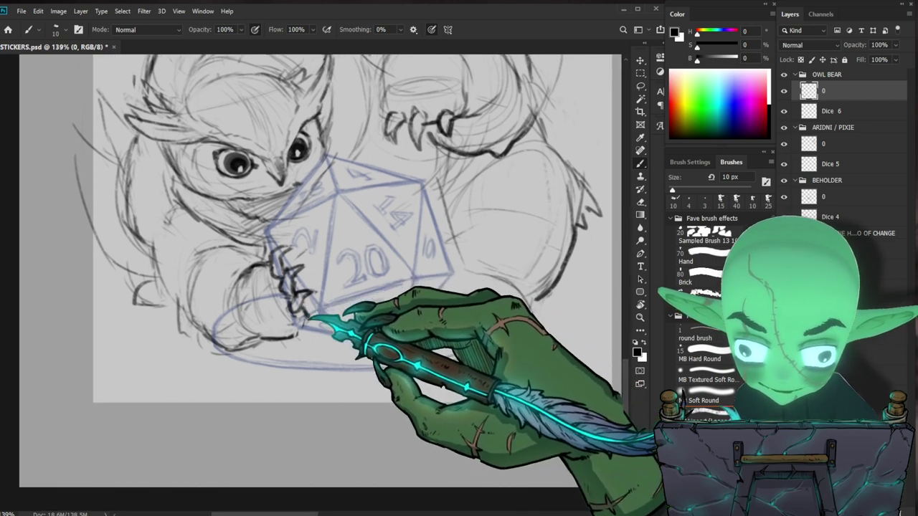
key("e")
key("b")
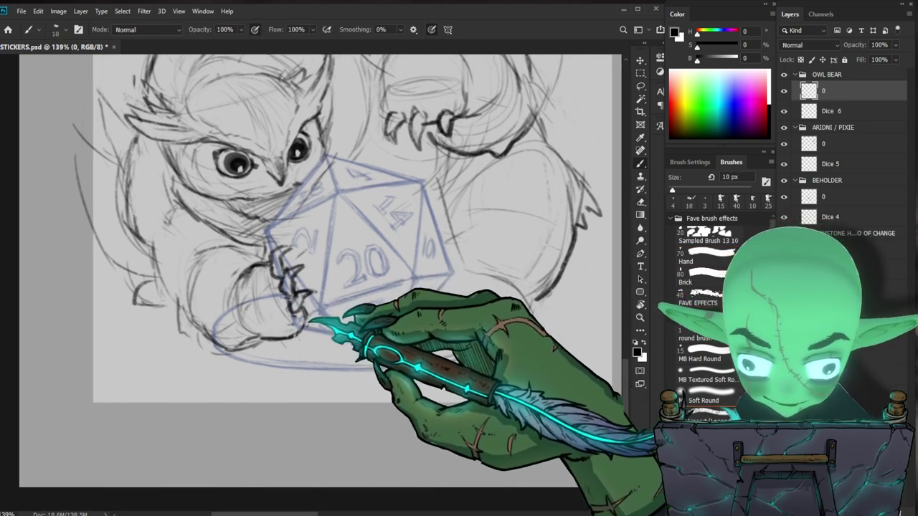
left_click_drag(308, 313, 302, 332)
Redraw the first two claws of the raised paw with the 4 px eraser and 10 px brush
left_click_drag(467, 292, 378, 355)
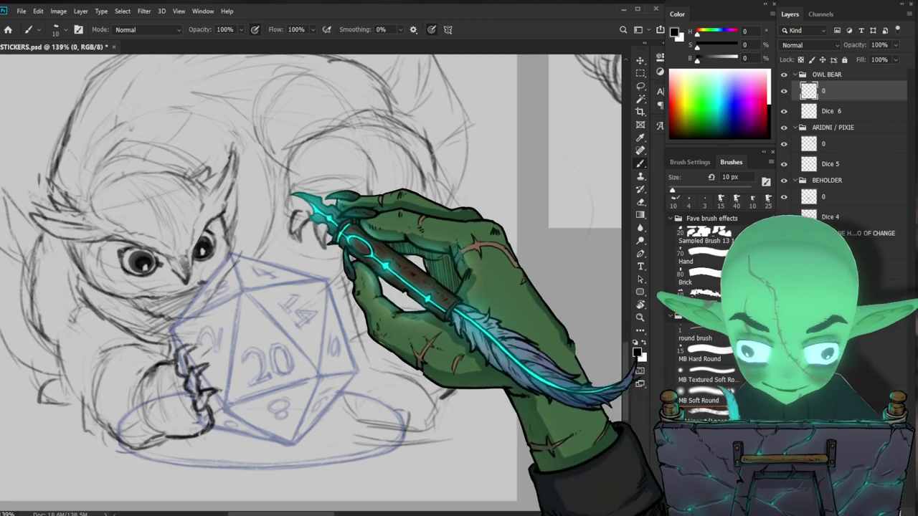
key("e")
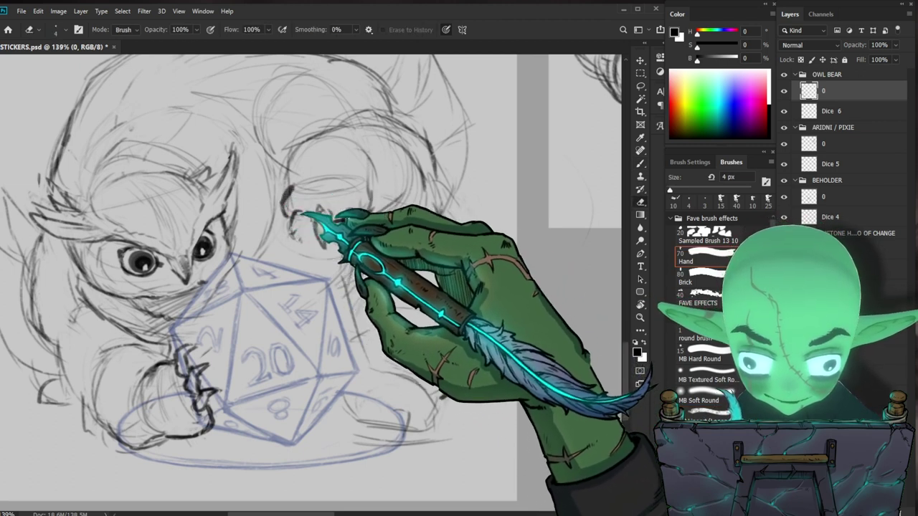
key("b")
key("e")
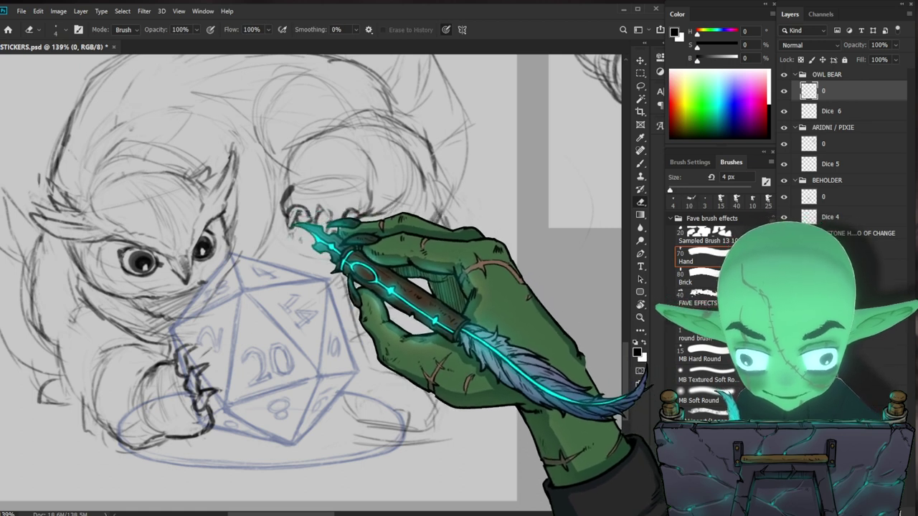
key("b")
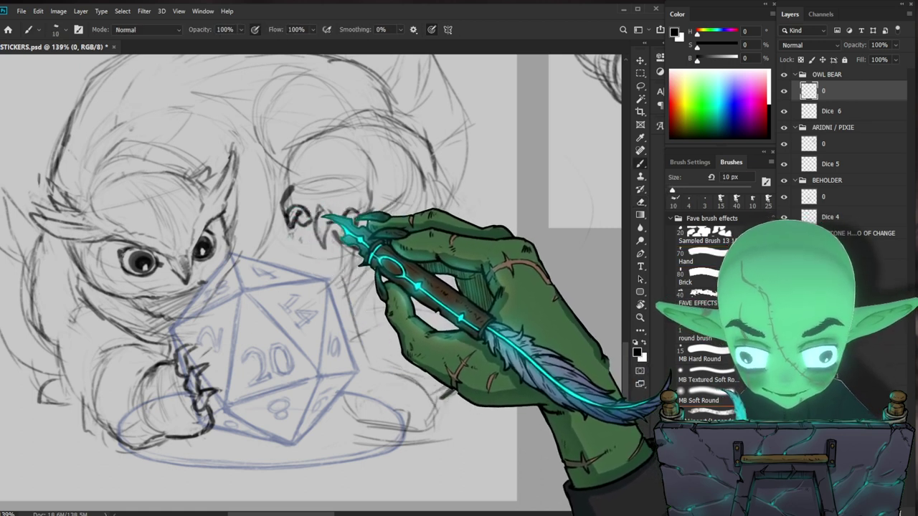
key("e")
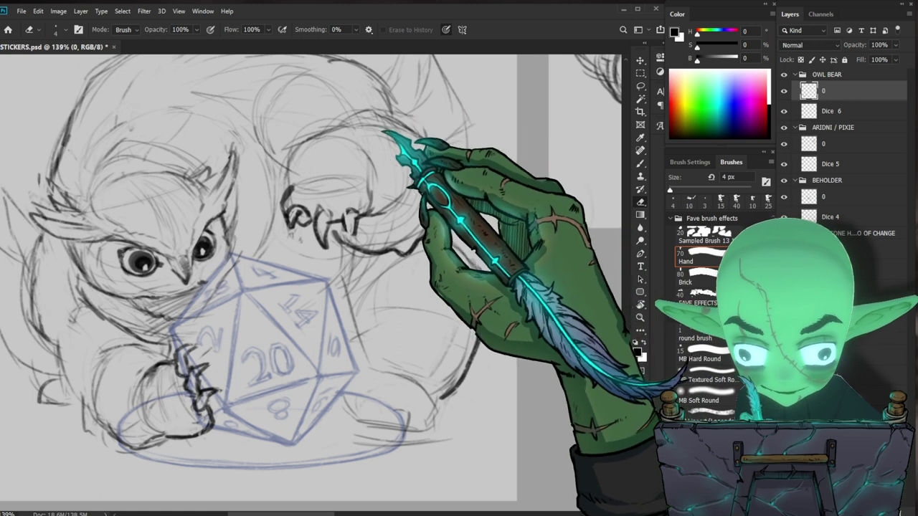
key("b")
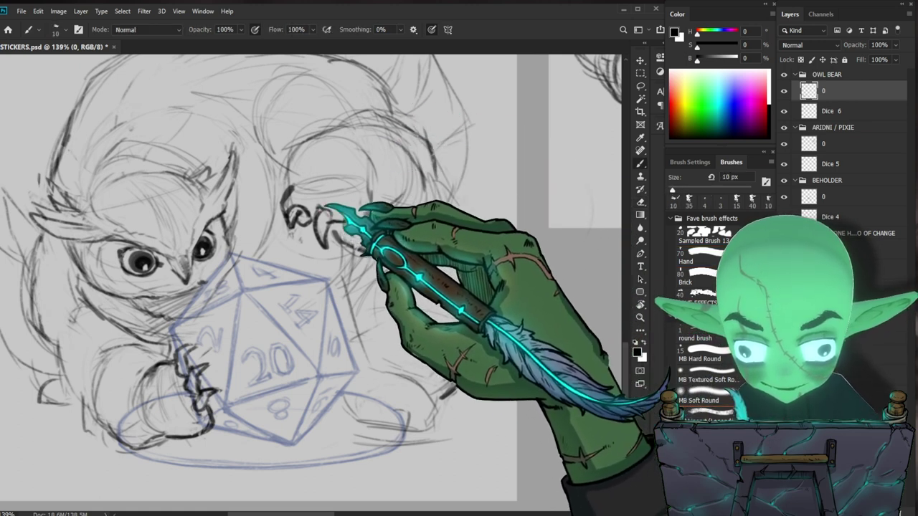
Clean up the raised paw with the 9 px eraser and redraw its third claw with the 10 px brush
key("e")
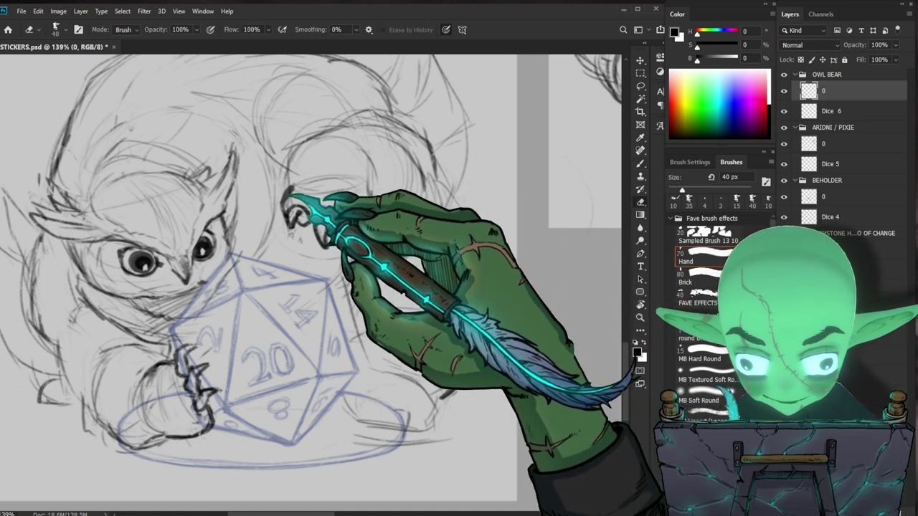
key("bracketleft")
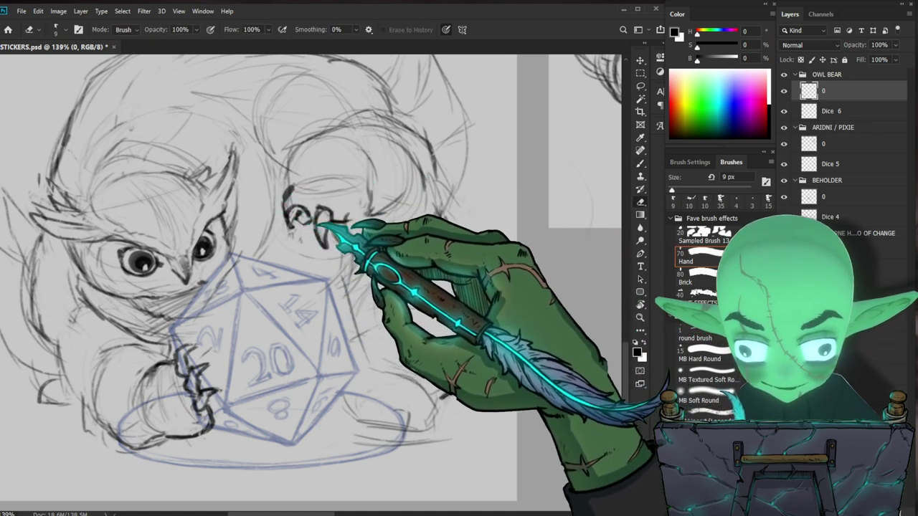
key("b")
key("e")
left_click_drag(348, 219, 340, 220)
key("b")
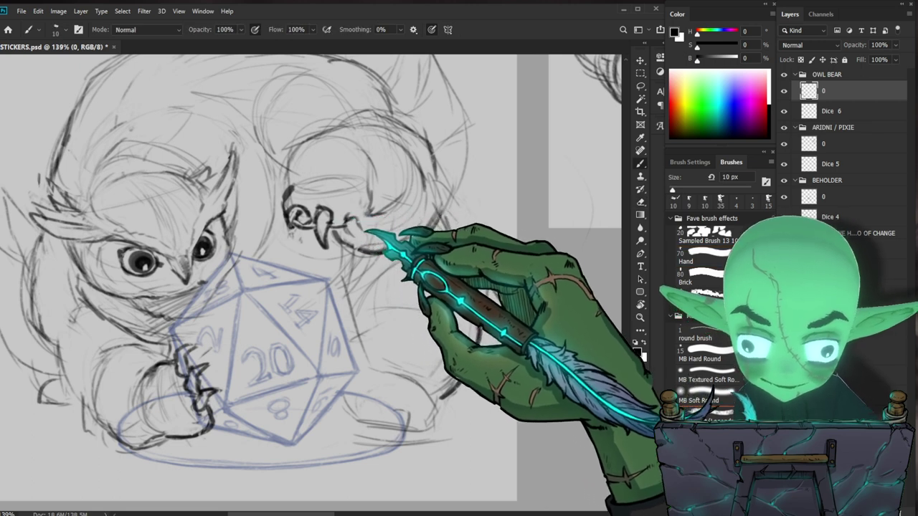
key("e")
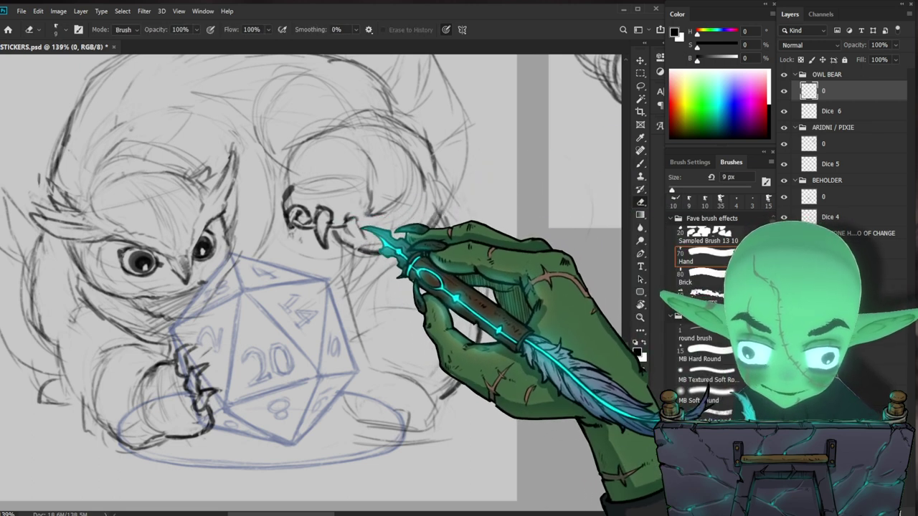
key("b")
left_click_drag(360, 218, 382, 210)
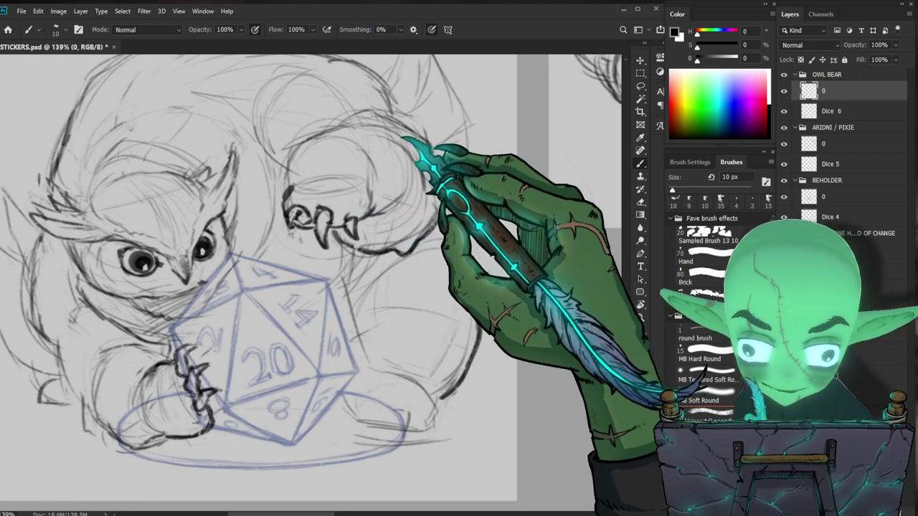
key("e")
key("b")
Reinforce the outline of the owlbear's back and raised foreleg with the 10 px brush
key("ctrl+space")
left_click_drag(287, 362, 208, 367)
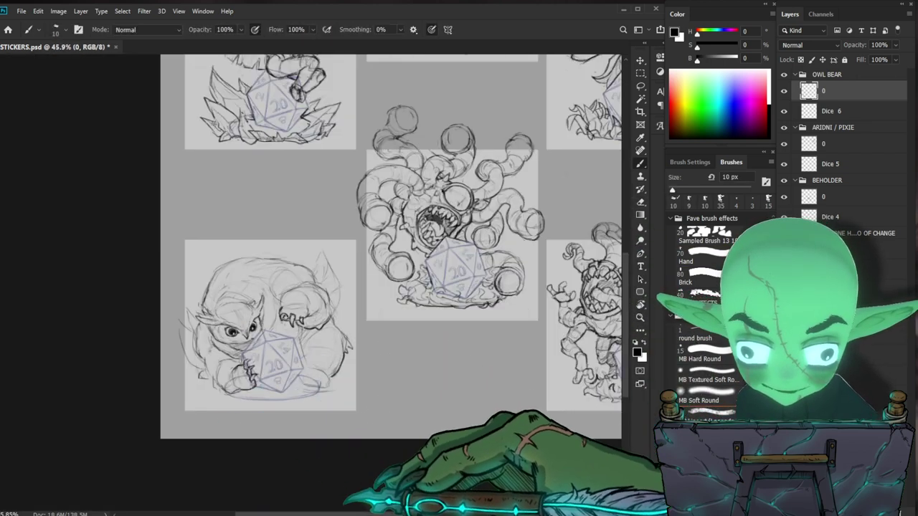
key("ctrl+space")
left_click_drag(344, 347, 379, 332)
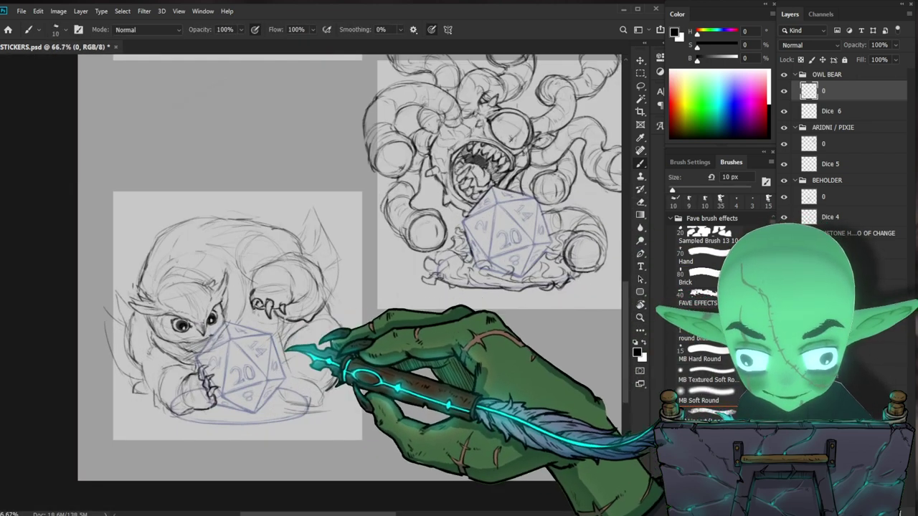
key("space")
mouse_move(376, 336)
left_mouse_down()
mouse_move(328, 318)
mouse_move(357, 336)
left_mouse_up()
key("ctrl+space")
key("ctrl+space")
key("ctrl+space")
left_click_drag(281, 271, 347, 247)
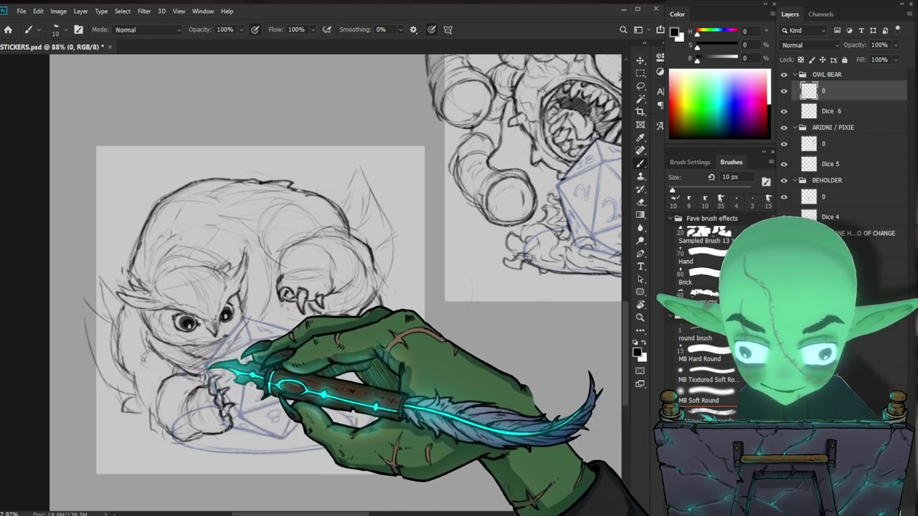
Touch up the gripping paw's uppermost claw against the die's edge with the 15 px eraser and 10 px brush
key("e")
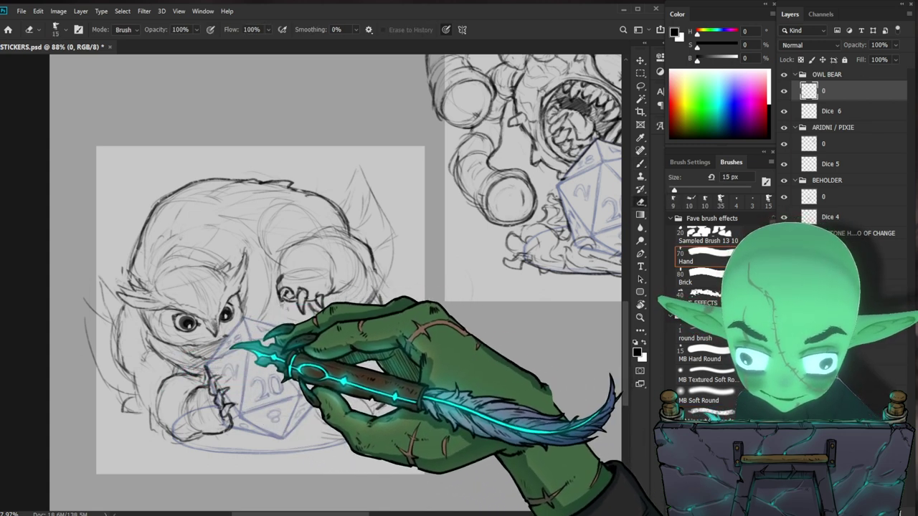
key("b")
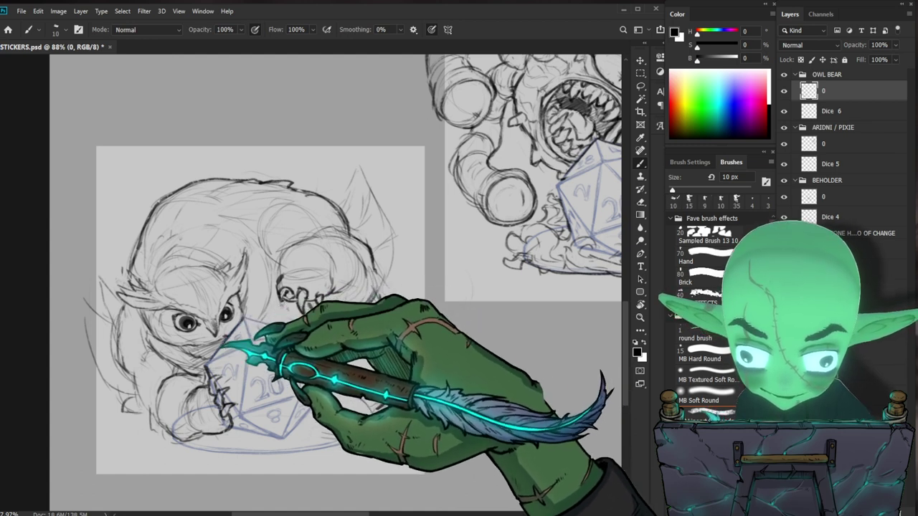
Clear the rough hind-foot strokes beside the die with the eraser and touch up the remaining leg lines with the 10 px brush
key("ctrl+space")
left_click_drag(278, 337, 246, 368)
left_click_drag(420, 438, 394, 384)
left_click_drag(284, 314, 324, 342)
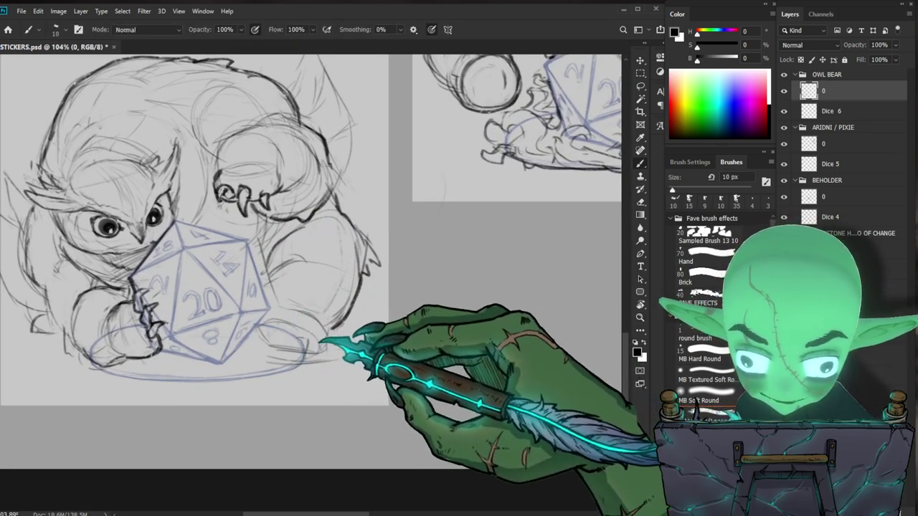
key("e")
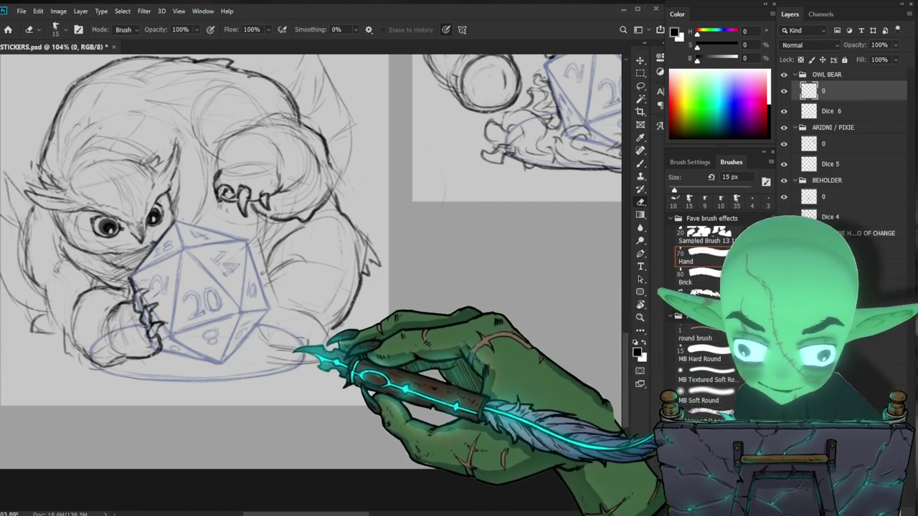
key("b")
key("e")
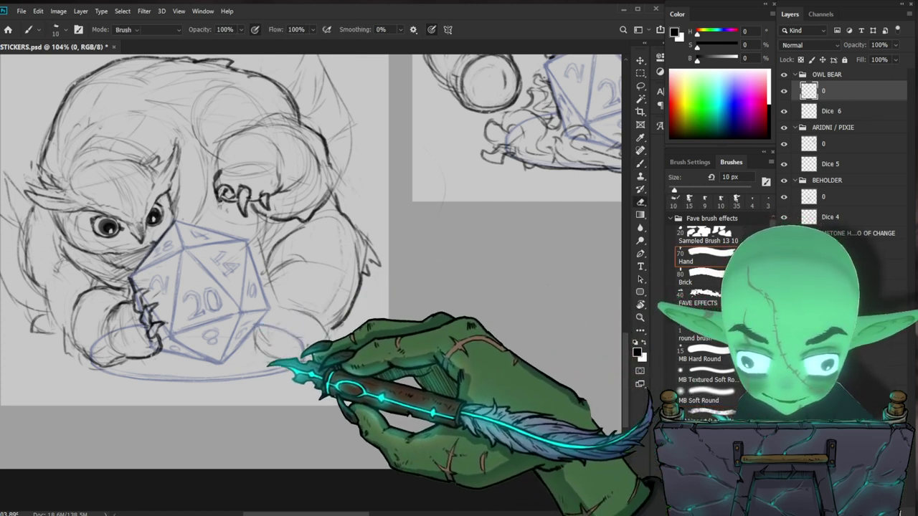
key("b")
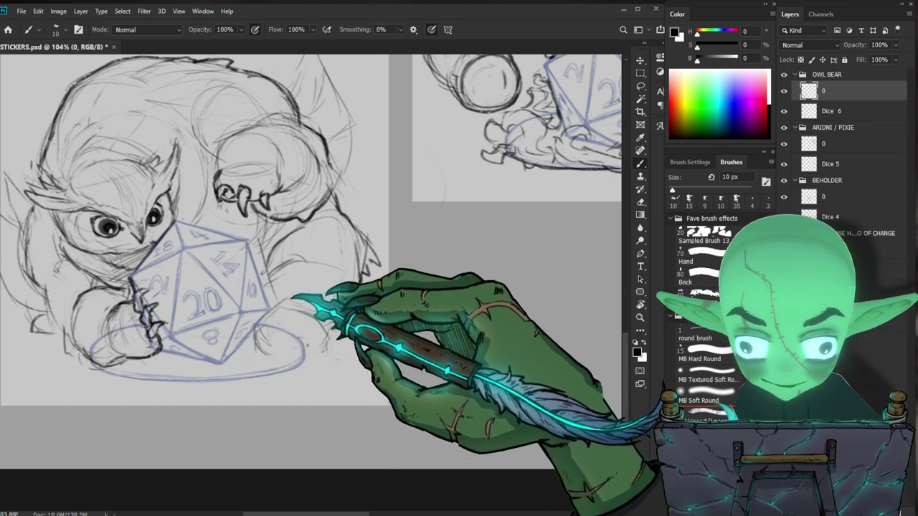
key("e")
mouse_move(267, 248)
left_mouse_down()
mouse_move(278, 248)
mouse_move(264, 274)
left_mouse_up()
key("b")
key("e")
key("b")
Reduce the brush to 9 px and erase the haunch's outer outline with the 100 px eraser
key("bracketleft")
mouse_move(399, 301)
left_mouse_down()
mouse_move(355, 351)
mouse_move(395, 358)
left_mouse_up()
left_click_drag(443, 280, 390, 334)
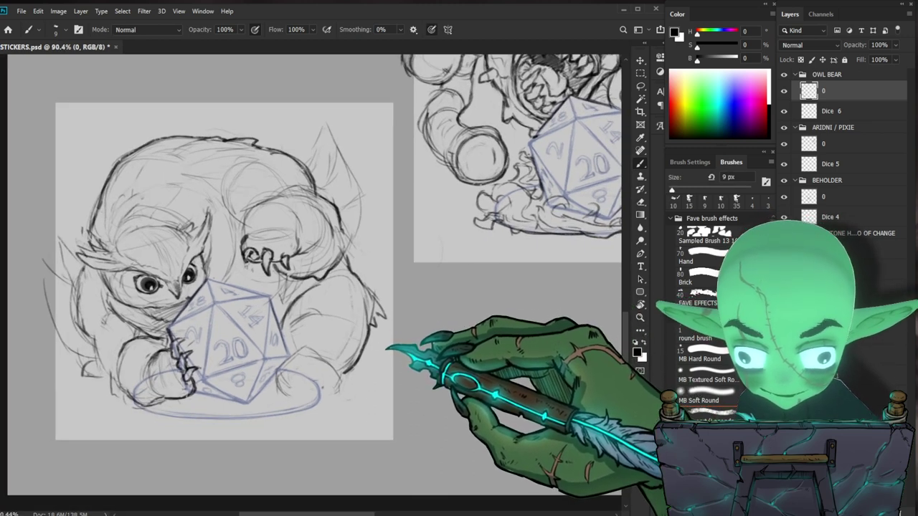
key("e")
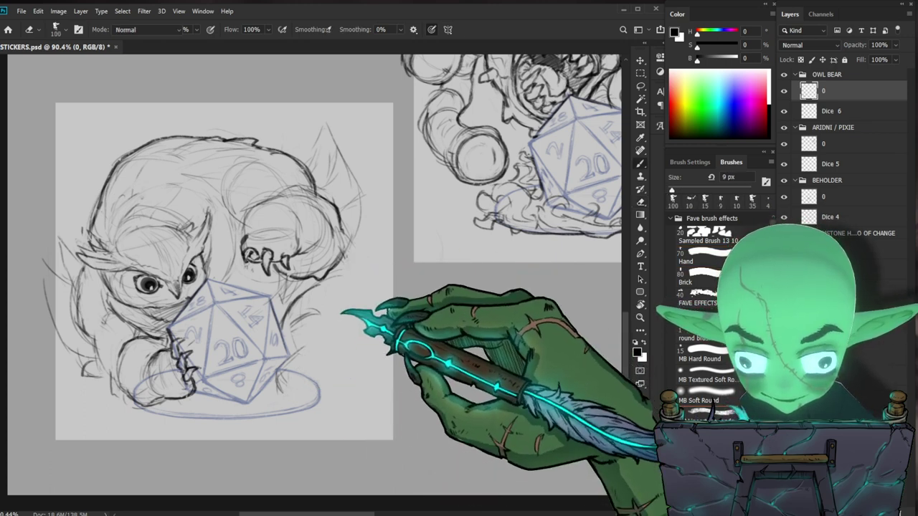
Darken the raised foreleg's inner contour and rework the paw's third claw with the 9 px brush and 15 px eraser
key("b")
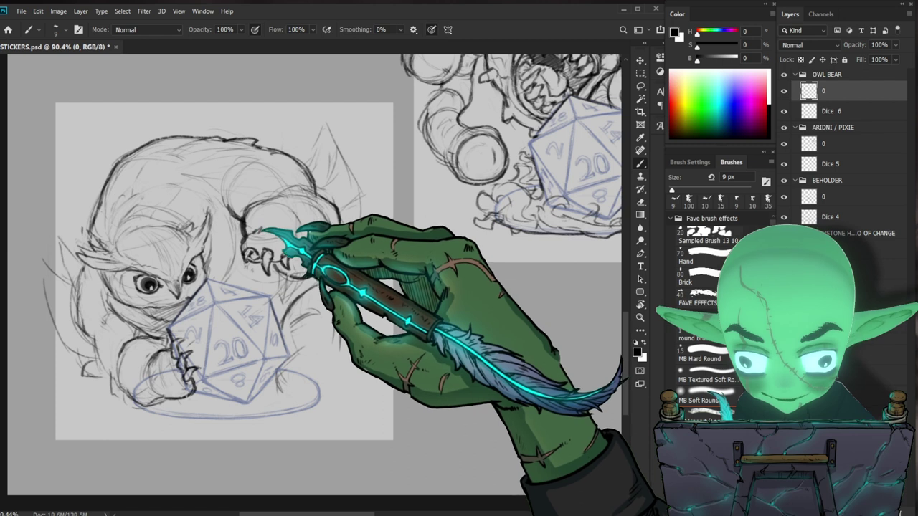
key("z")
mouse_move(374, 234)
left_mouse_down()
mouse_move(337, 243)
mouse_move(369, 233)
left_mouse_up()
key("b")
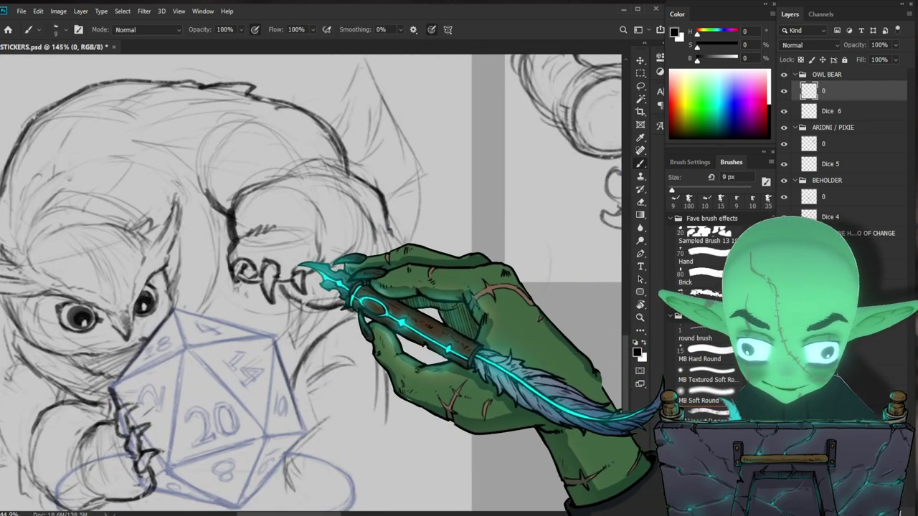
key("e")
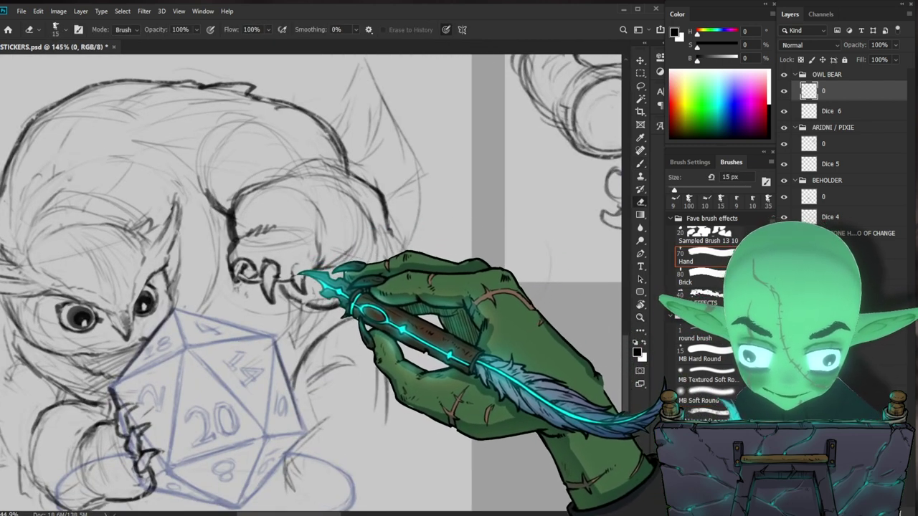
key("b")
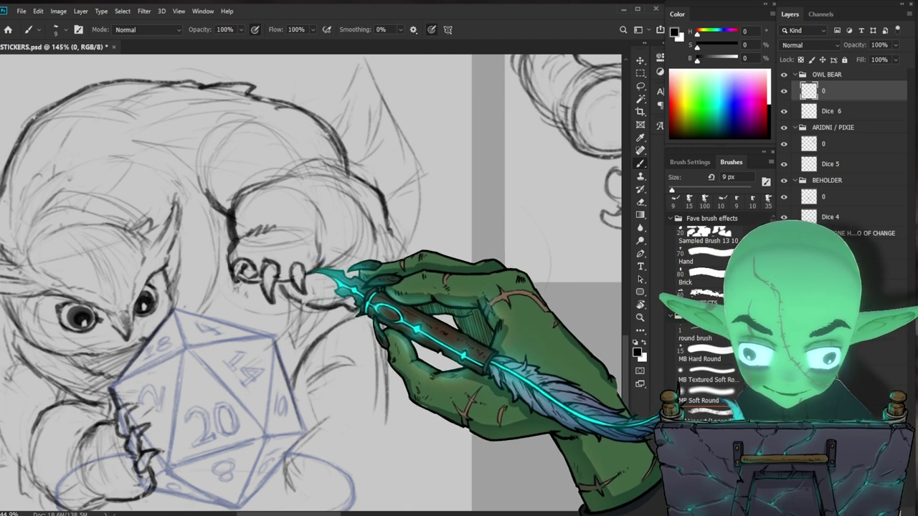
Erase the old hind-leg strokes beside the die with the 30 px eraser and darken a short contour against the die's edge
key("z")
left_click_drag(324, 236, 294, 343)
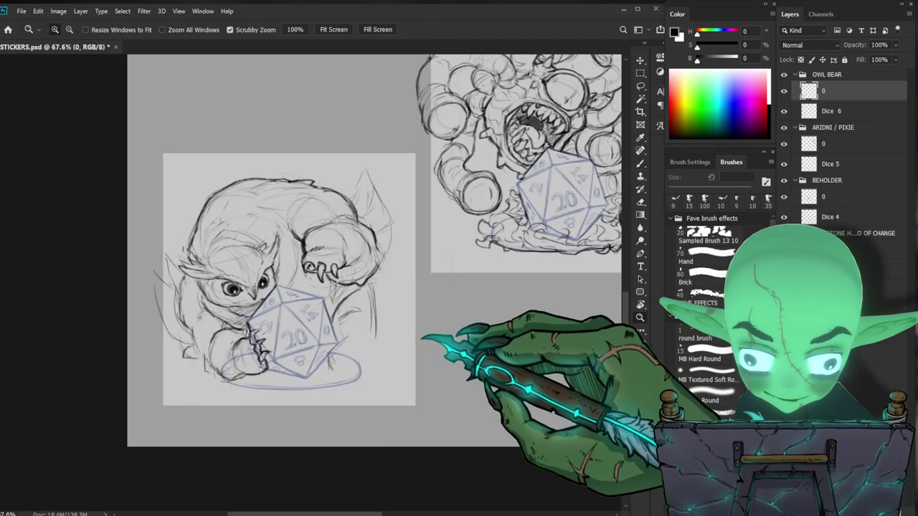
left_click_drag(423, 337, 369, 317)
key("e")
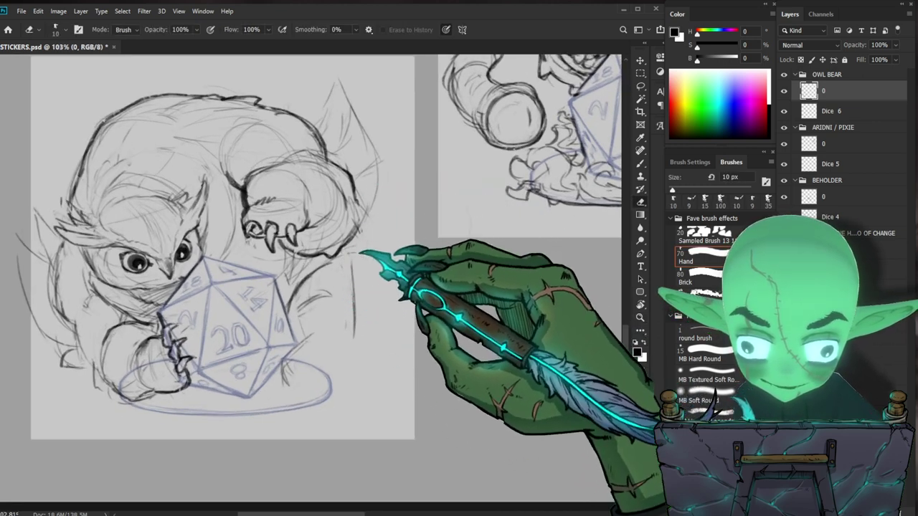
key("b")
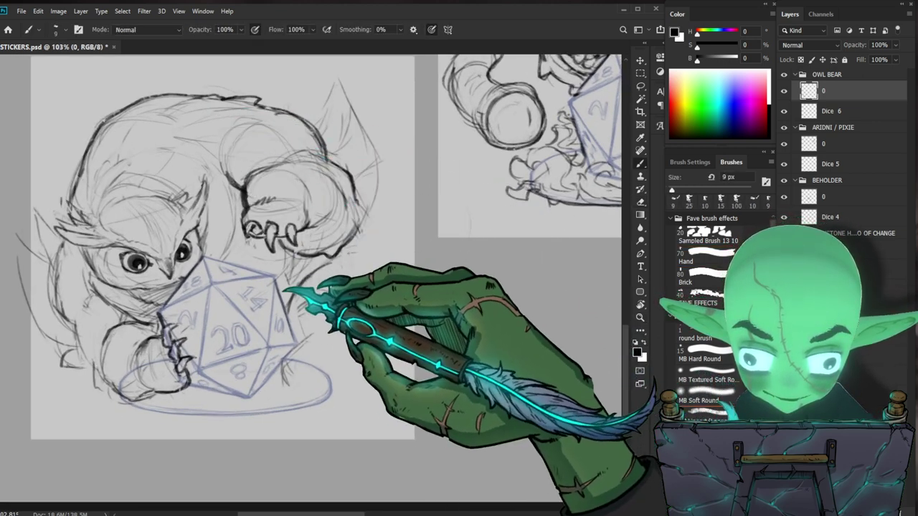
key("e")
mouse_move(292, 300)
left_mouse_down()
mouse_move(350, 259)
mouse_move(329, 262)
mouse_move(294, 288)
left_mouse_up()
key("bracketright")
left_click_drag(295, 290, 293, 304)
key("b")
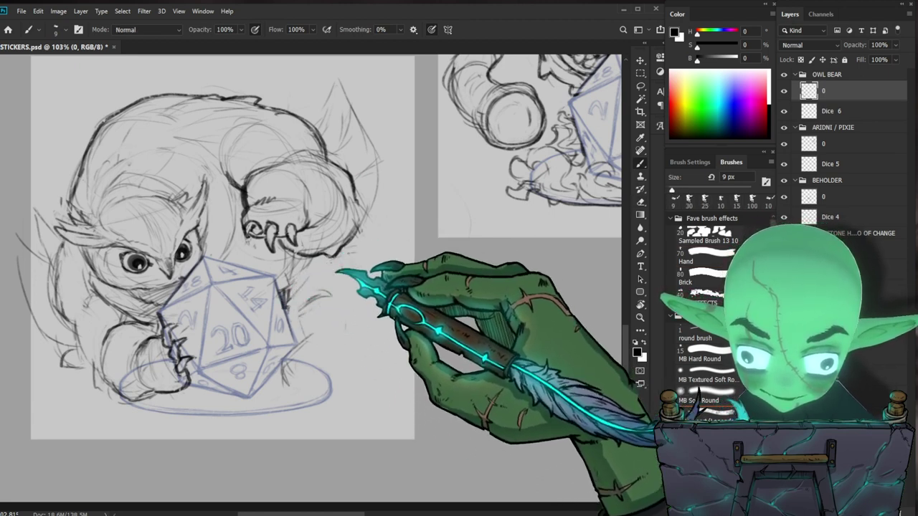
Trim the contour beside the die and sketch the haunch's rounded outer curve and the hind foot's top line with the 9 px brush
key("e")
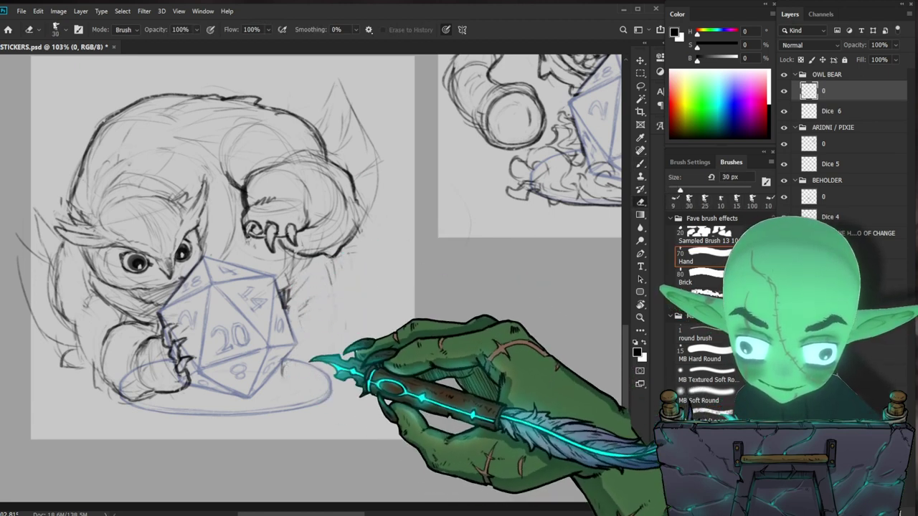
key("b")
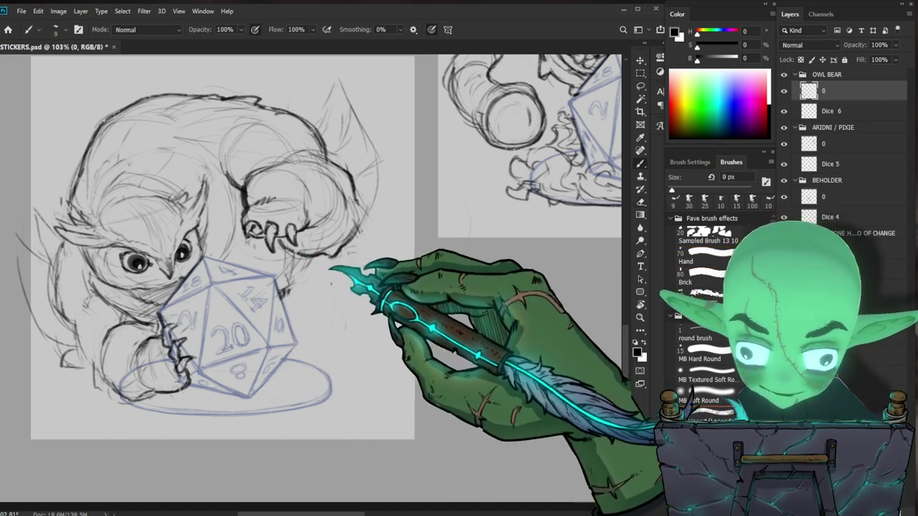
mouse_move(326, 345)
left_mouse_down()
mouse_move(328, 361)
mouse_move(284, 372)
left_mouse_up()
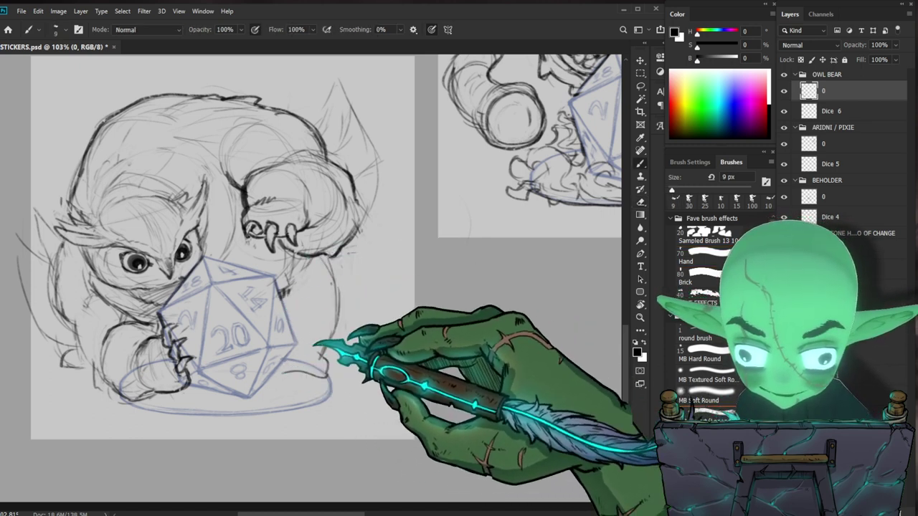
left_click_drag(393, 337, 348, 373)
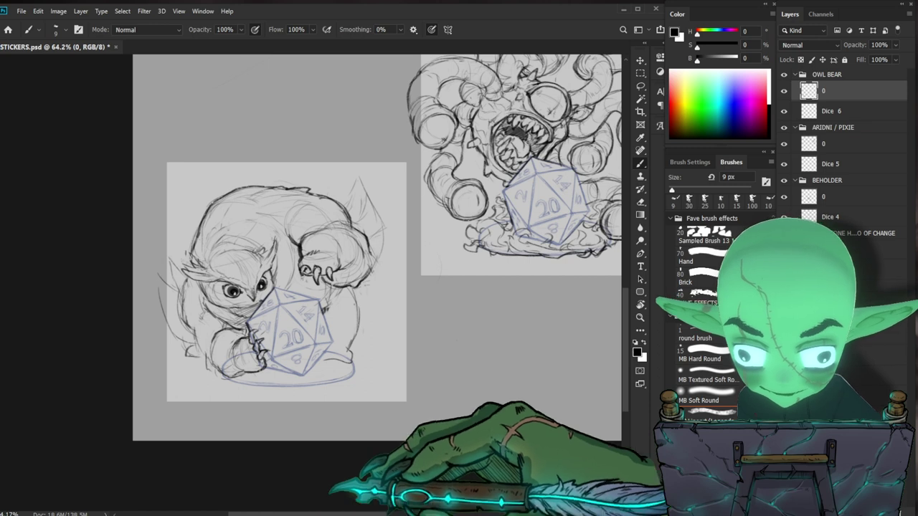
left_click_drag(351, 216, 380, 219)
key("e")
key("b")
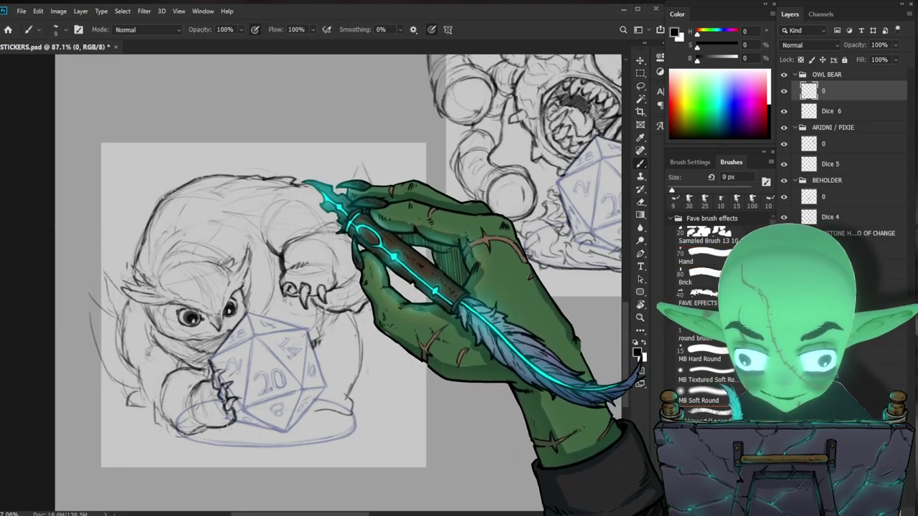
left_click_drag(342, 201, 349, 221)
left_click_drag(479, 236, 435, 221)
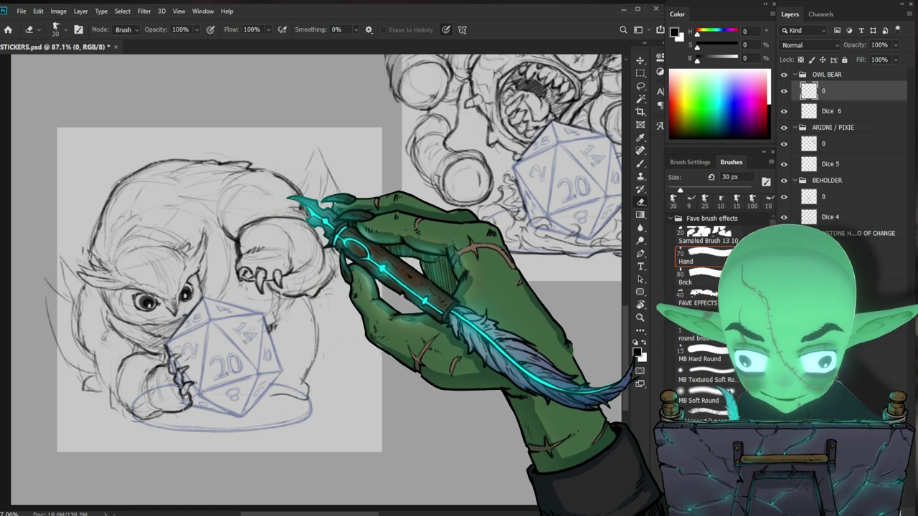
Redraw the haunch curve and rework the hind foot's heel and sole beside the die with the 9 px brush and 30 px eraser
scroll(373, 265, "down", 2)
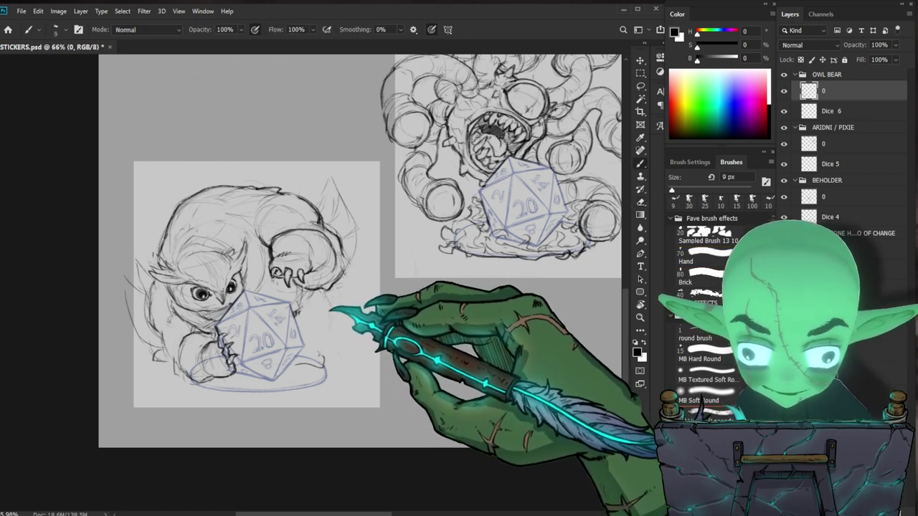
scroll(335, 299, "up", 1)
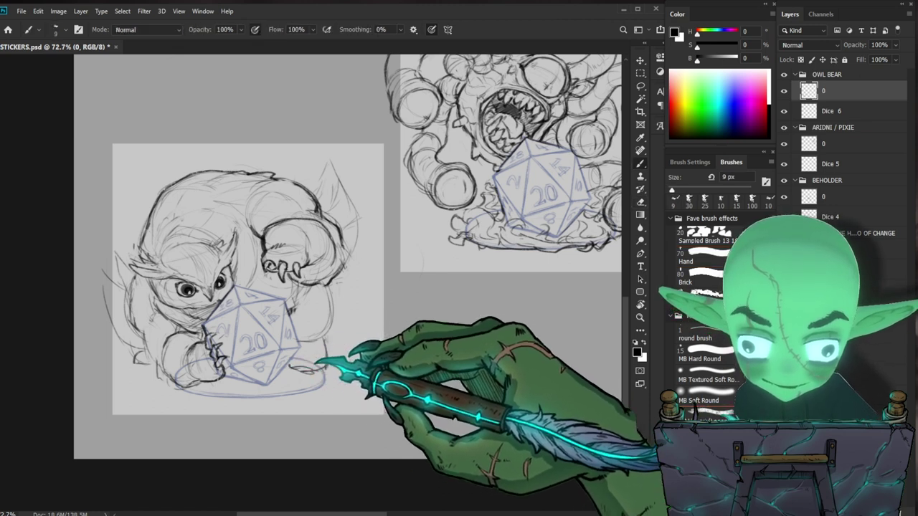
key("e")
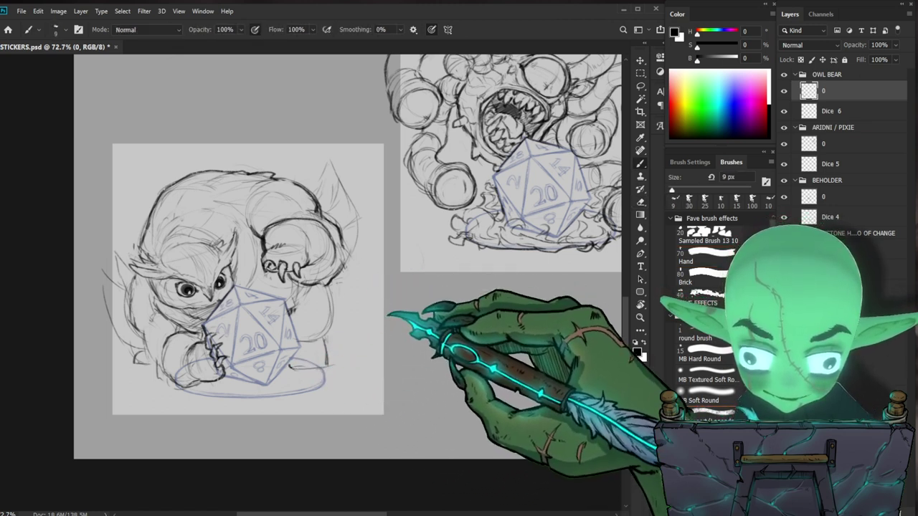
key("b")
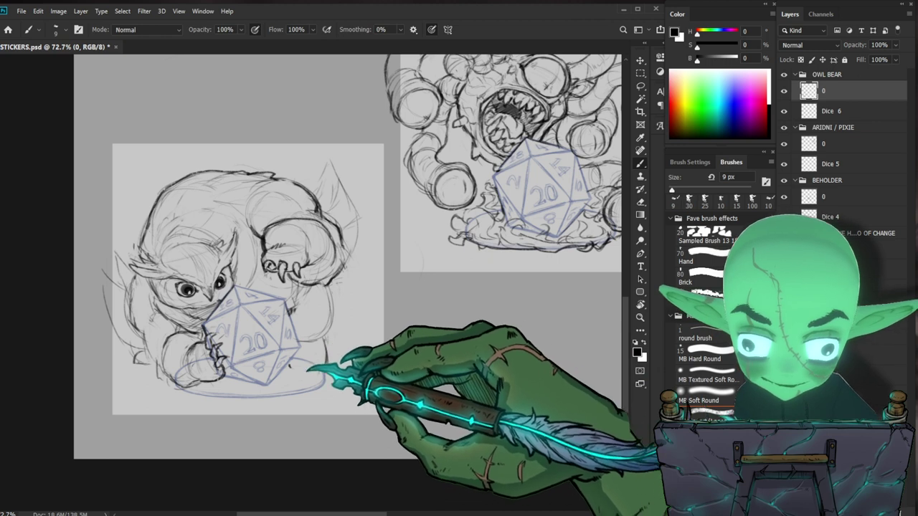
scroll(304, 353, "up", 1)
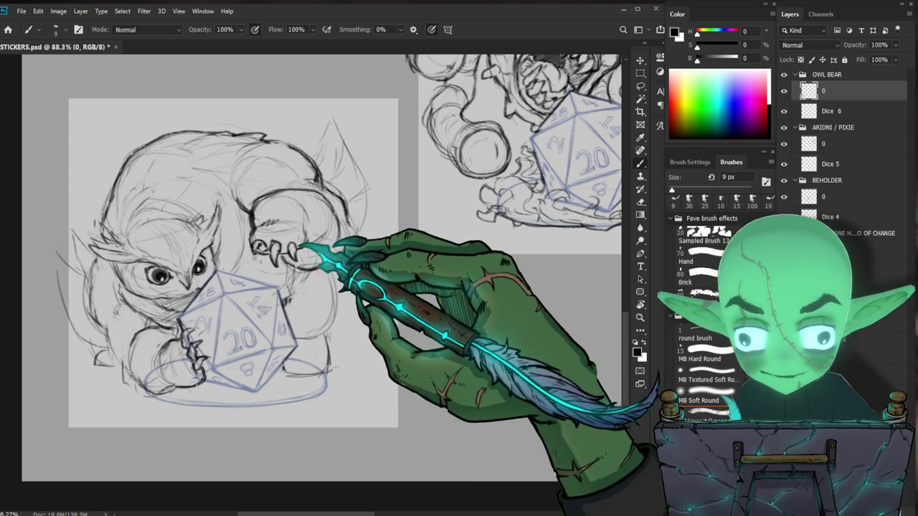
Add rough outline strokes behind the gripping arm and hatch shading along the gripping paw's underside with the 9 px brush
left_click_drag(60, 256, 66, 295)
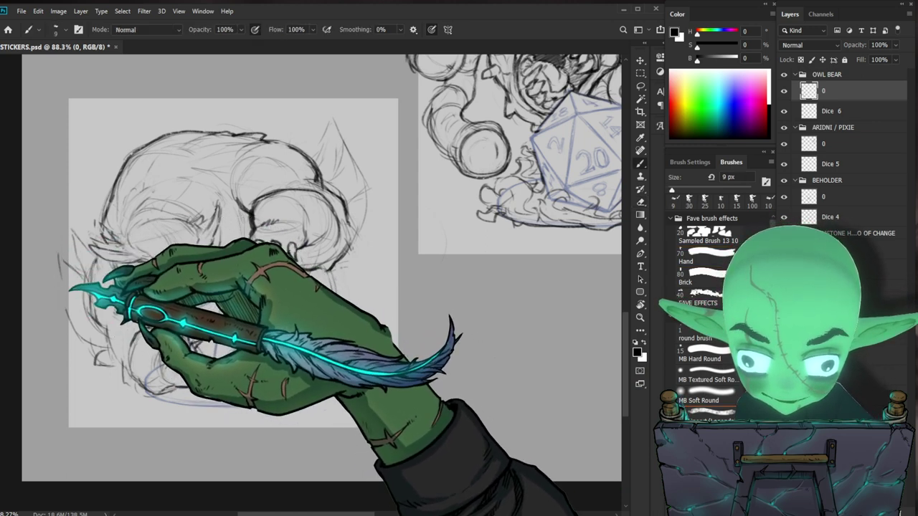
left_click_drag(432, 320, 424, 343)
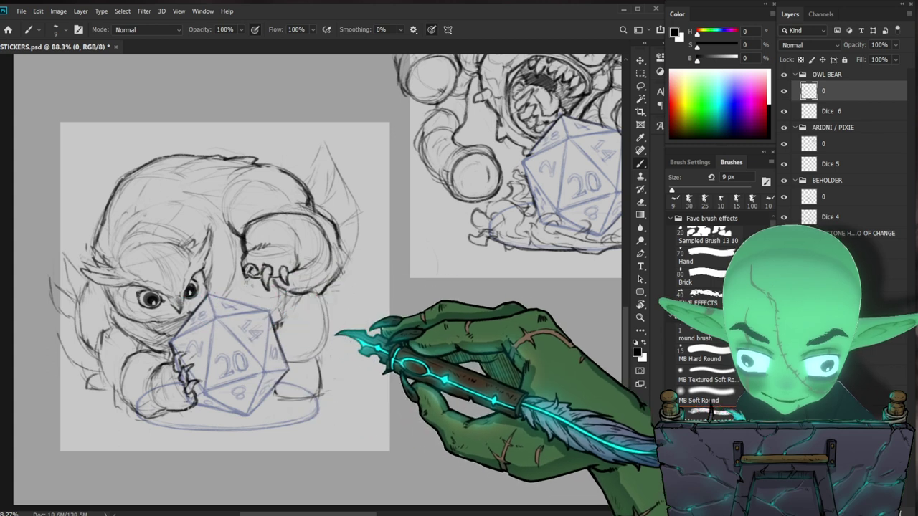
left_click_drag(340, 334, 323, 306)
key("e")
key("b")
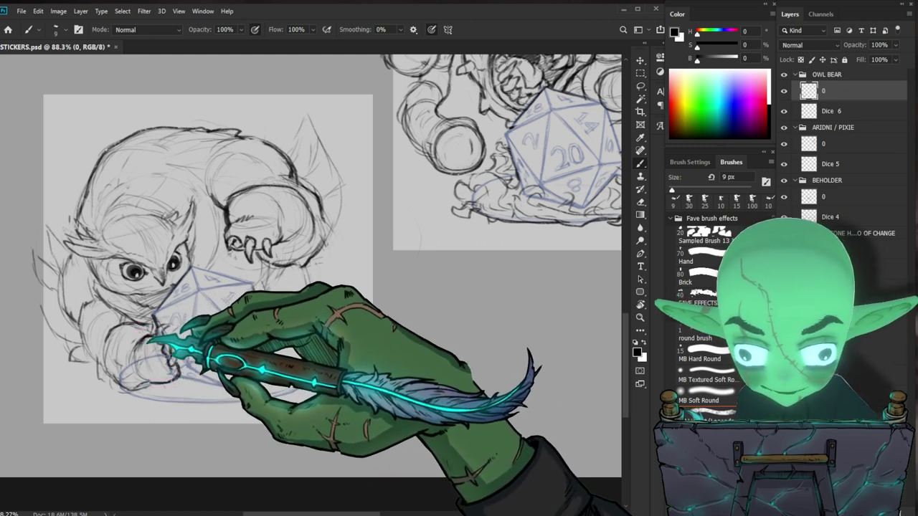
key("e")
key("b")
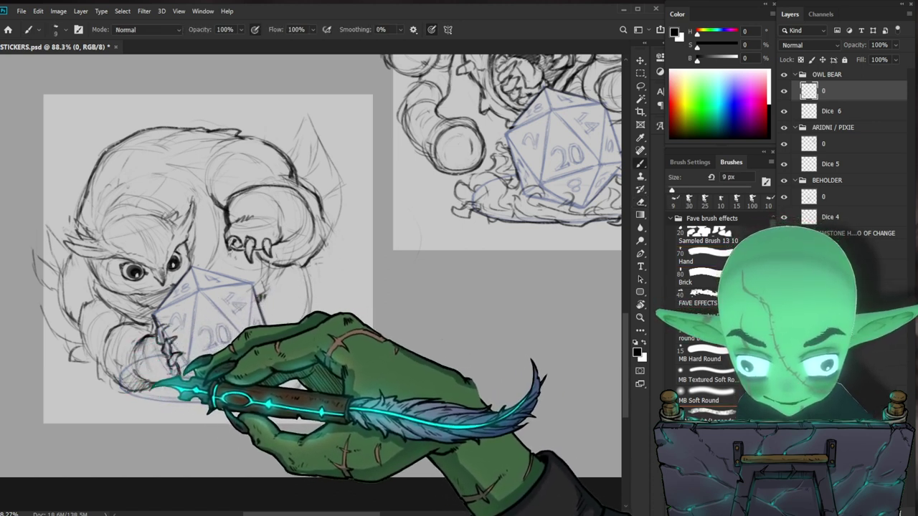
key("z")
left_click_drag(341, 354, 315, 367)
left_click_drag(182, 310, 251, 309)
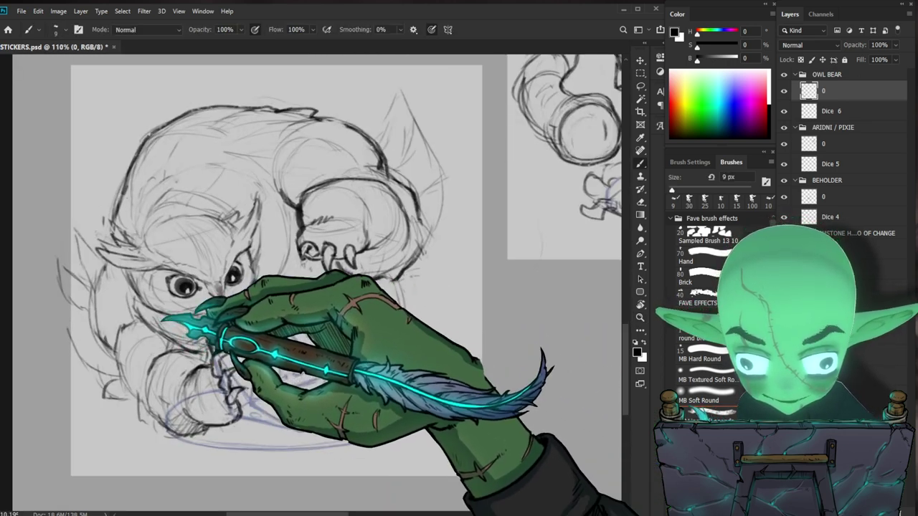
Shade the side of the owlbear's face beneath the brow tuft with the 9 px brush, undoing a stray stroke
left_click_drag(174, 246, 184, 272)
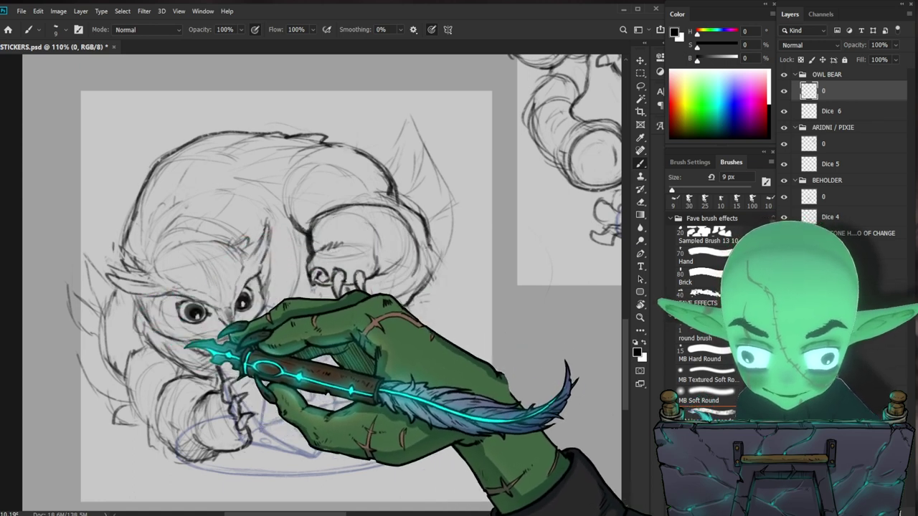
left_click_drag(380, 322, 378, 332)
key("ctrl+z")
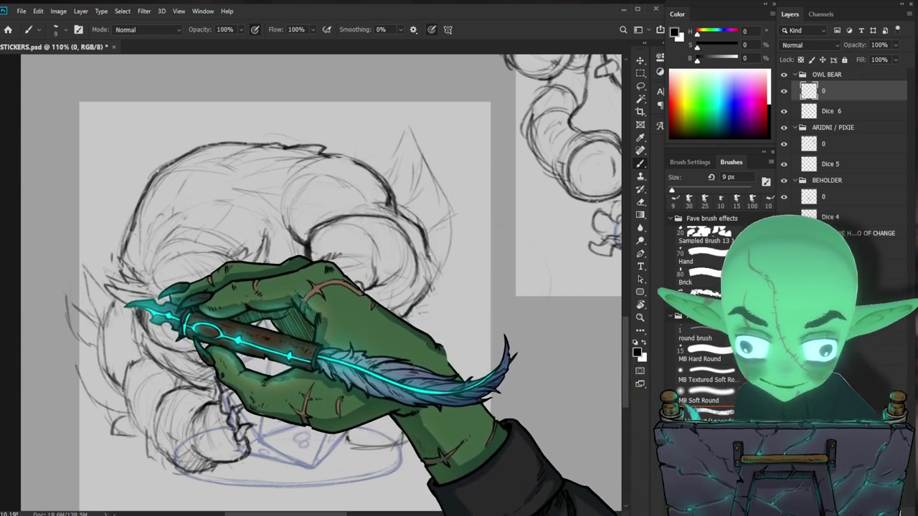
left_click_drag(405, 337, 396, 313)
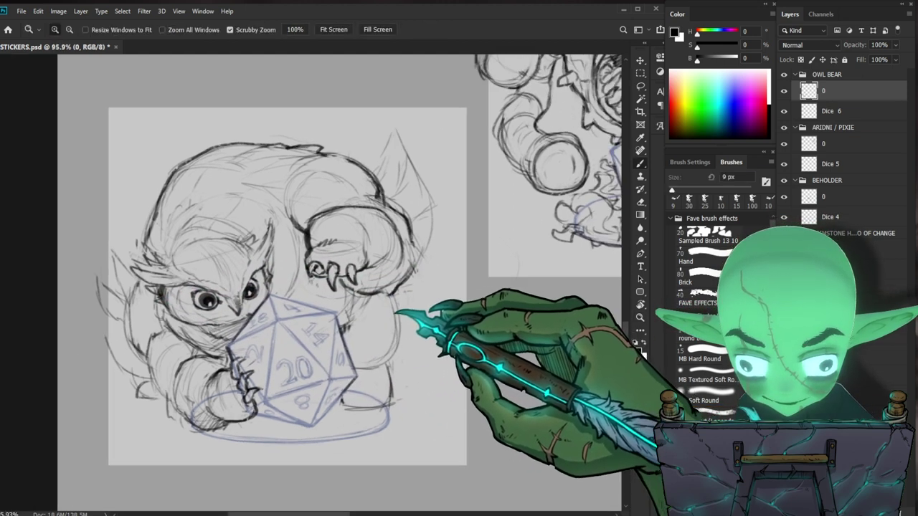
Hatch light shading across the owlbear's forehead and the body beside the raised foreleg with the 9 px brush
left_click_drag(265, 223, 281, 224)
key("b")
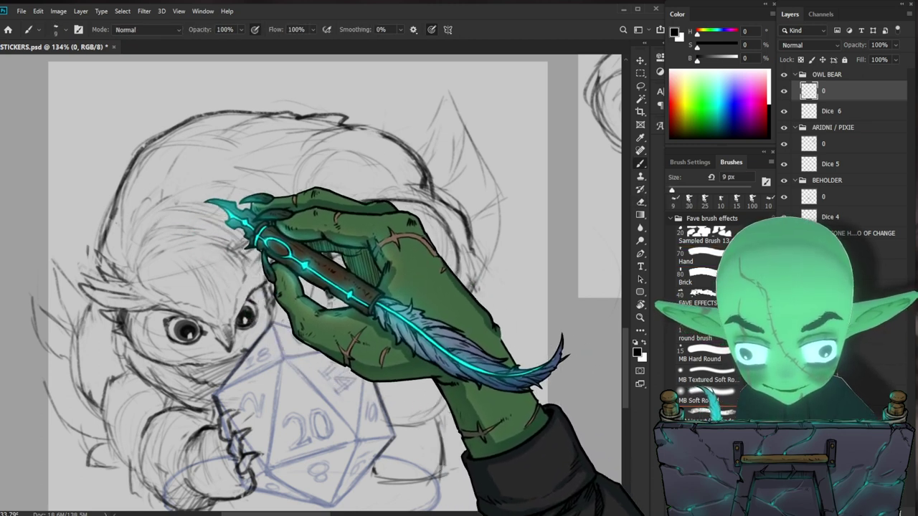
left_click_drag(334, 186, 280, 192)
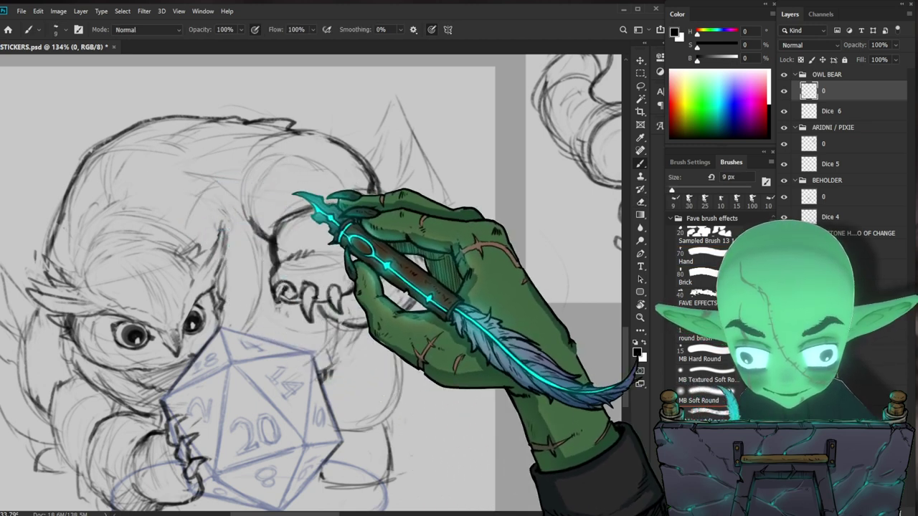
key("z")
left_click_drag(402, 192, 394, 199)
mouse_move(451, 310)
left_mouse_down()
mouse_move(428, 306)
mouse_move(475, 324)
left_mouse_up()
key("b")
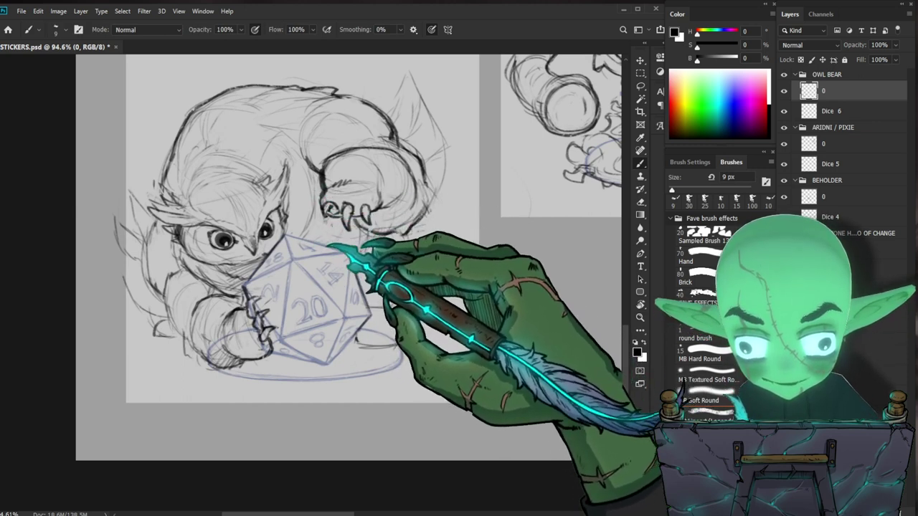
Draw three claws on the hind foot beside the die with the 9 px brush
left_click_drag(459, 275, 409, 313)
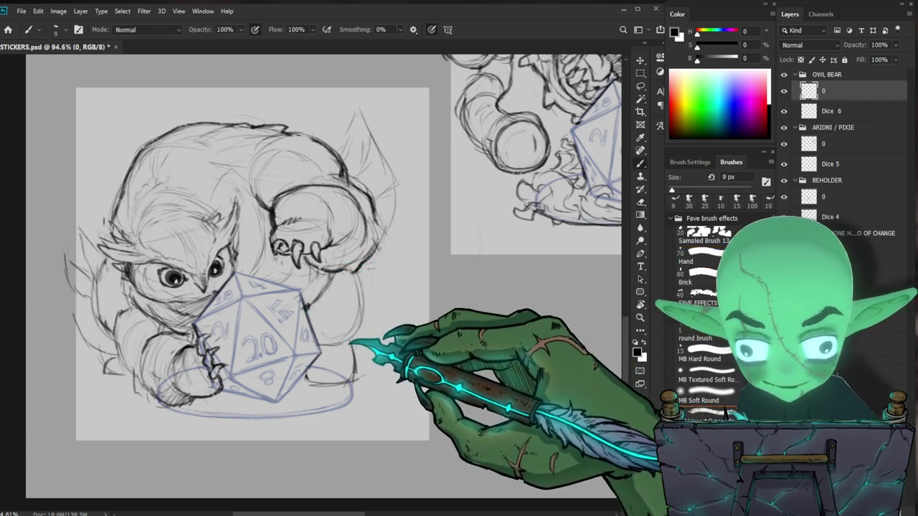
key("b")
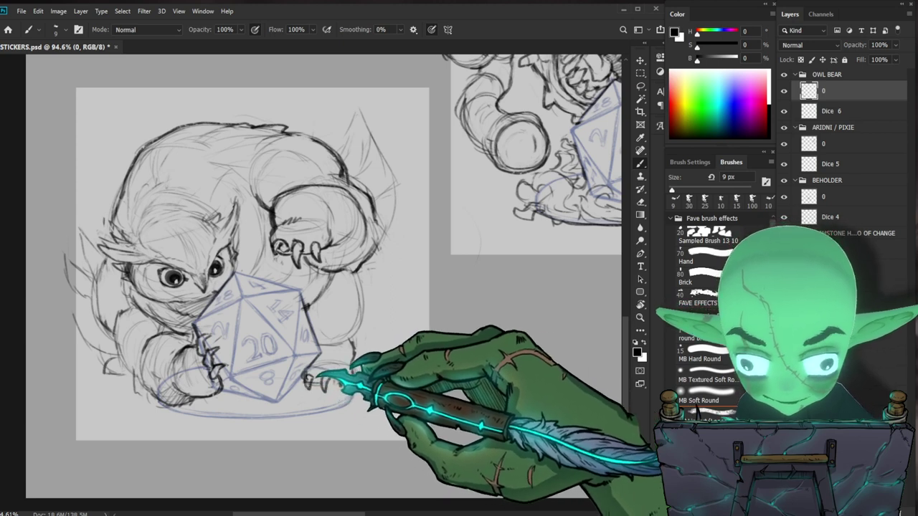
left_click_drag(461, 433, 411, 412)
left_click_drag(349, 357, 307, 383)
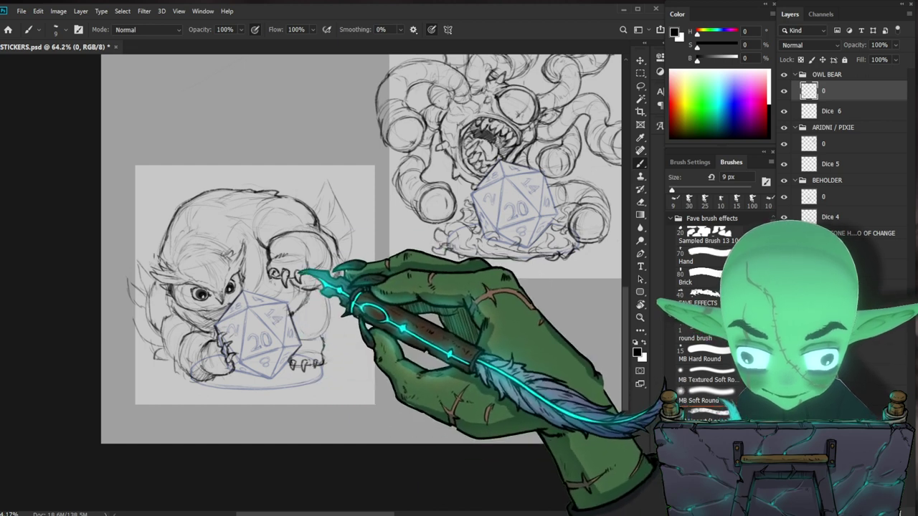
Erase the pointed strokes behind the gripping arm with the 30 px eraser and sketch a rounded form with short guide lines there
key("e")
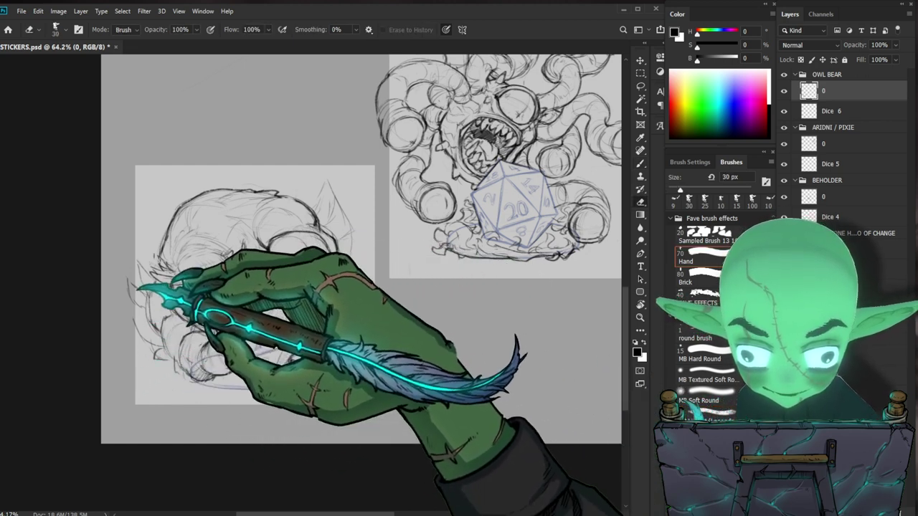
key("b")
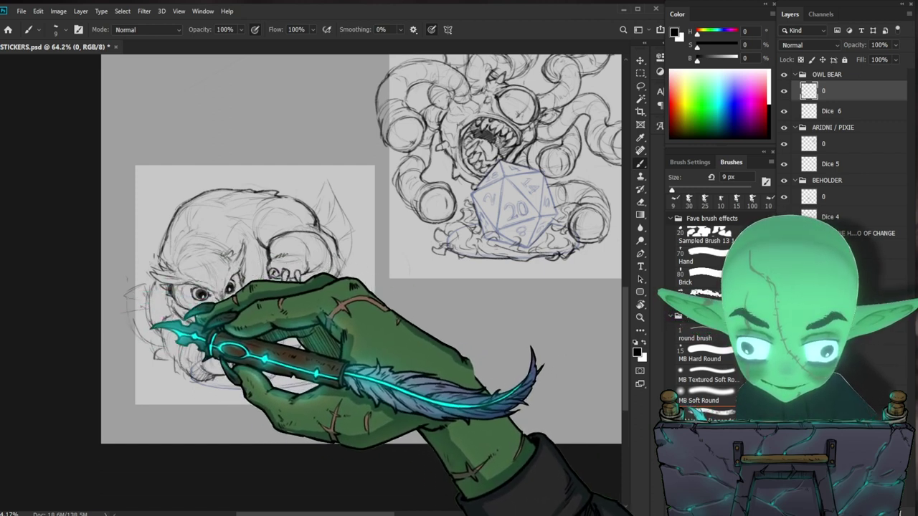
left_click_drag(361, 345, 330, 380)
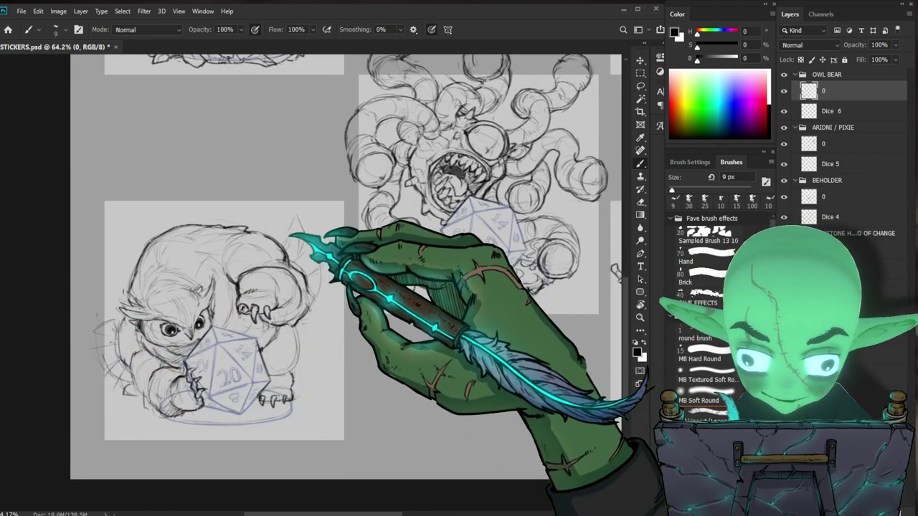
key("ctrl+space")
left_click_drag(346, 303, 304, 319)
left_click_drag(299, 403, 338, 373)
mouse_move(296, 327)
left_mouse_down()
mouse_move(334, 338)
mouse_move(289, 334)
left_mouse_up()
left_click_drag(117, 249, 110, 294)
key("ctrl+space")
left_click_drag(306, 306, 242, 368)
left_click_drag(318, 311, 357, 290)
Rework the owlbear's haunch outline above the hind foot with the 30 px eraser and 9 px brush, adding a jagged fur edge
key("e")
key("b")
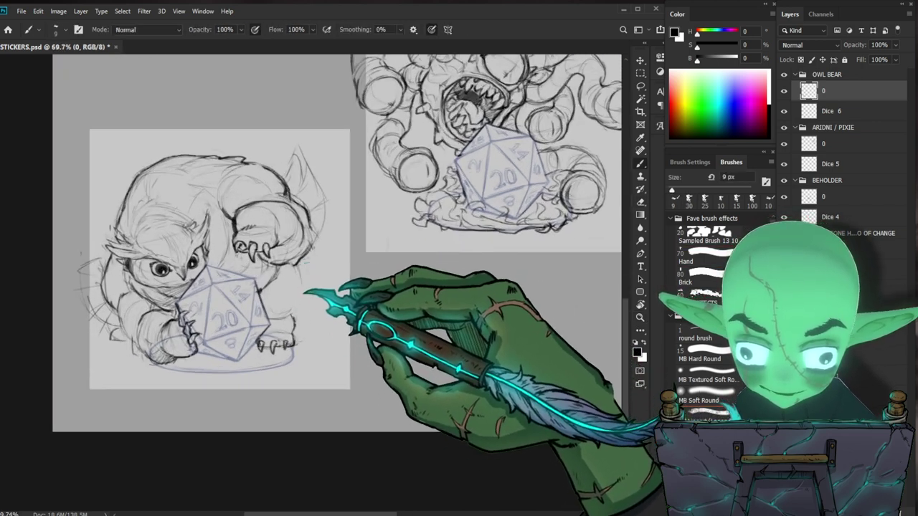
key("e")
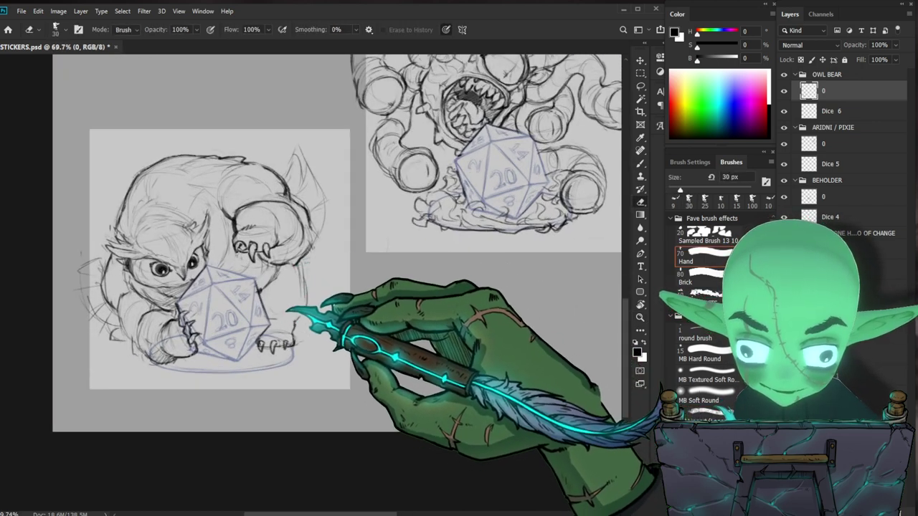
key("b")
key("e")
key("b")
key("e")
key("b")
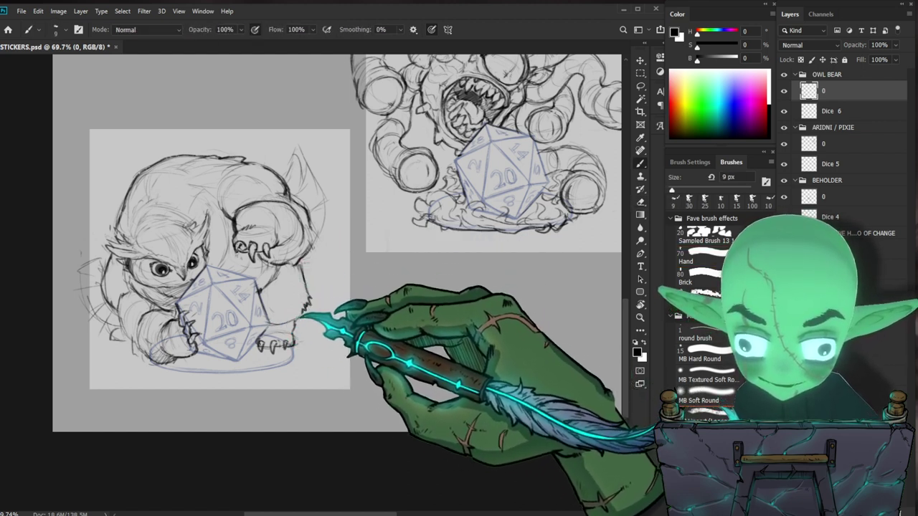
key("e")
key("b")
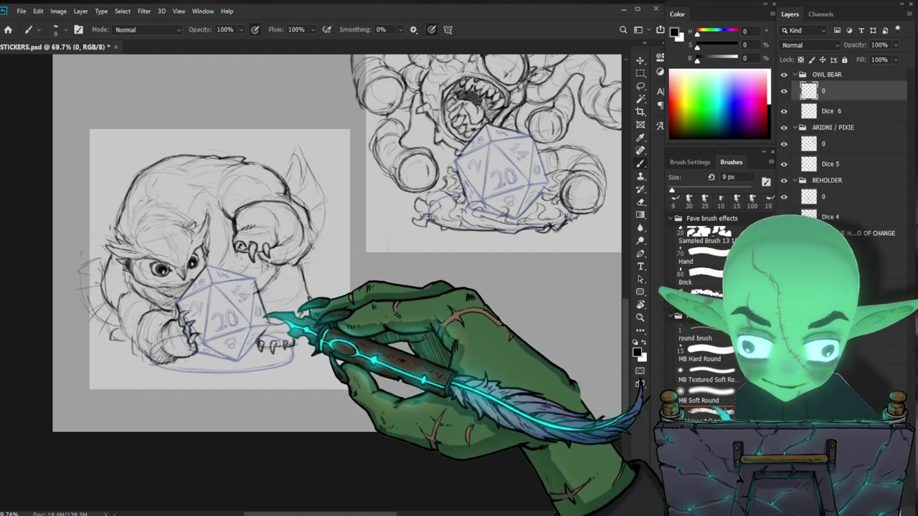
Erase part of the guide lines behind the gripping arm and sketch a small feather shape there
left_click_drag(335, 306, 344, 323)
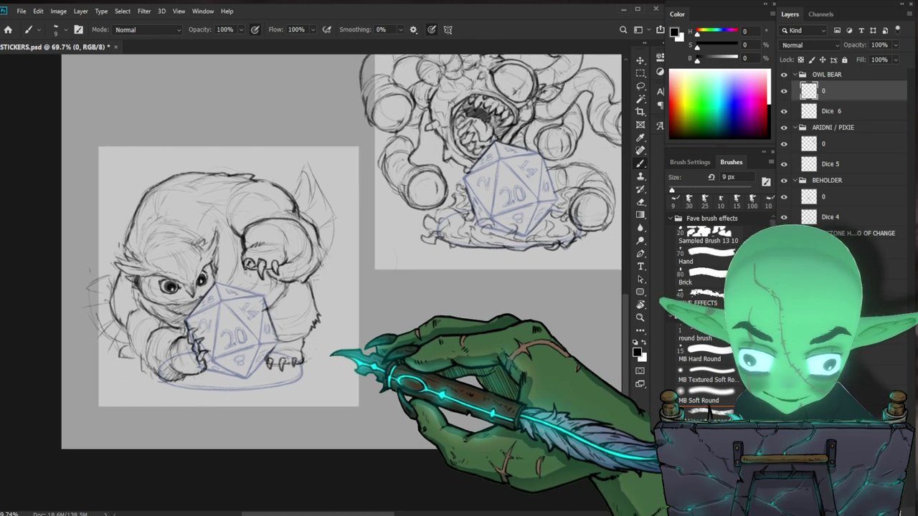
key("e")
left_click_drag(103, 275, 111, 293)
key("b")
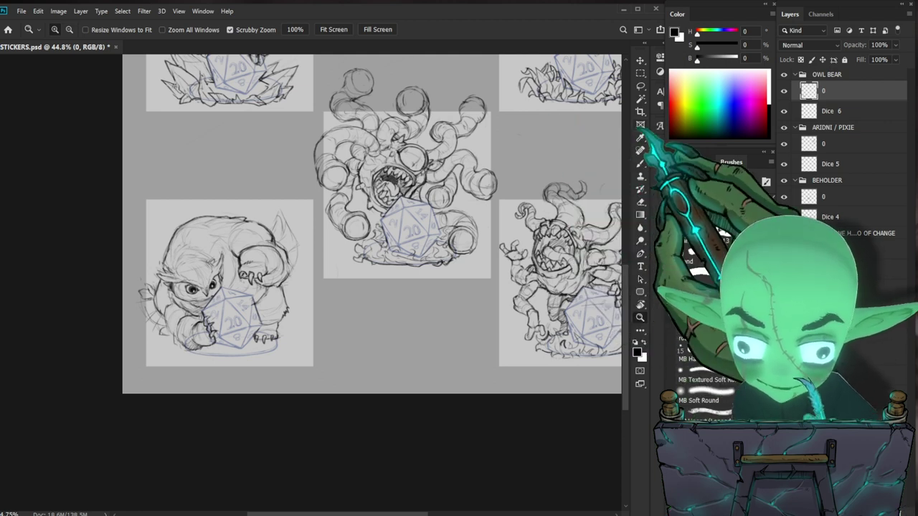
Refine the owlbear's eyes and pupils using the brush and eraser, both set to 7 px
left_click_drag(214, 280, 269, 268)
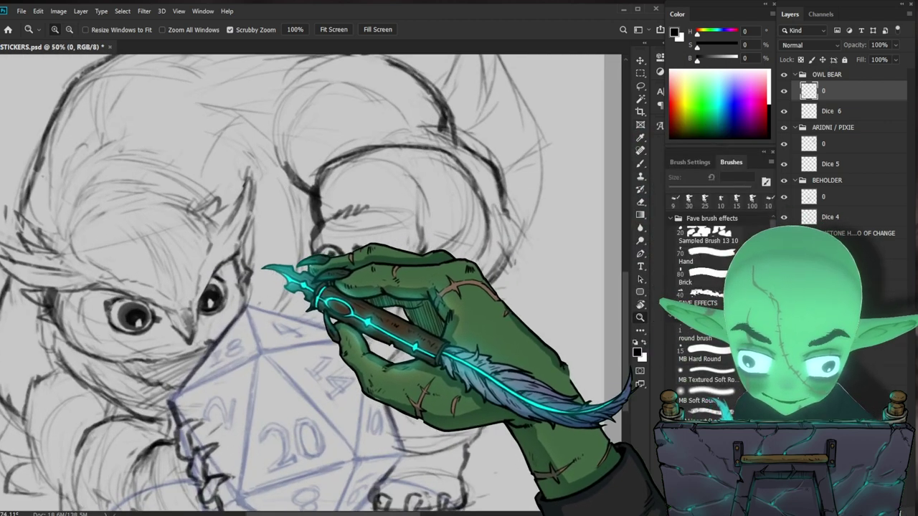
key("b")
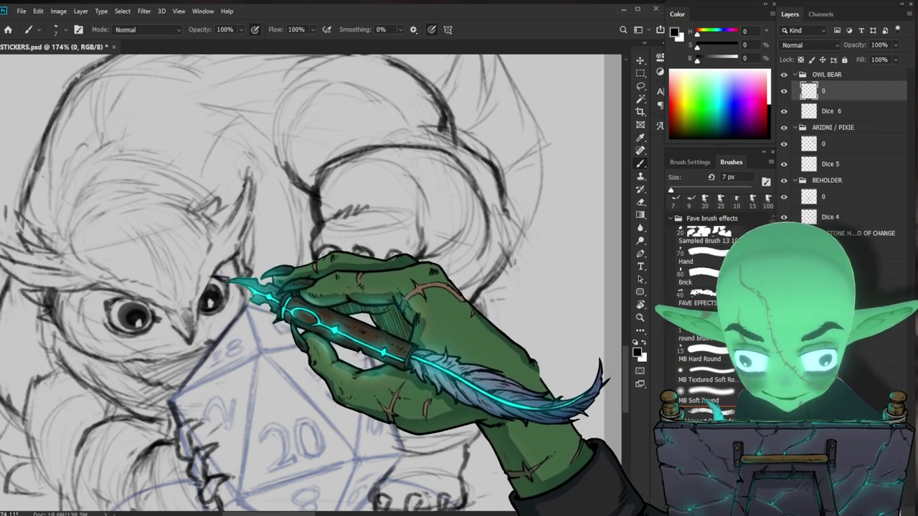
key("z")
left_click_drag(269, 241, 230, 252)
left_click_drag(420, 413, 413, 388)
mouse_move(225, 241)
left_mouse_down()
mouse_move(232, 204)
mouse_move(240, 215)
left_mouse_up()
key("e")
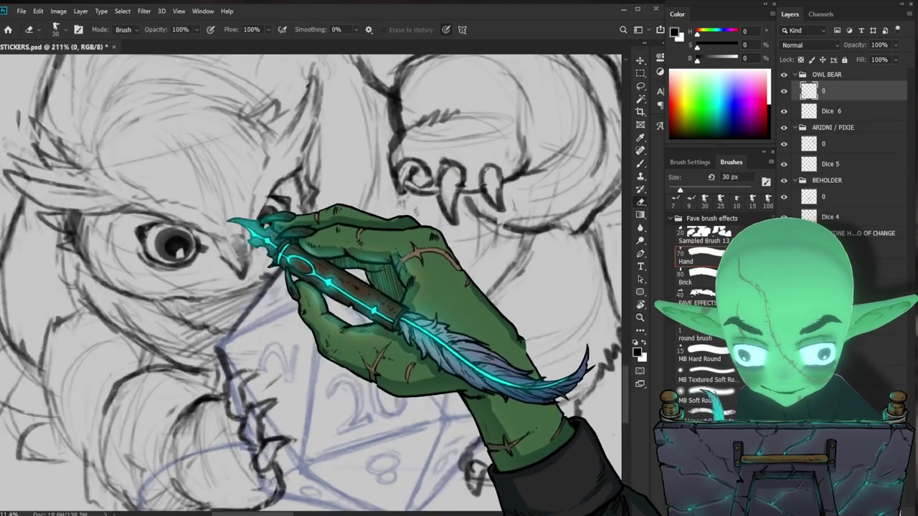
key("bracketleft")
key("bracketleft")
key("bracketleft")
key("bracketleft")
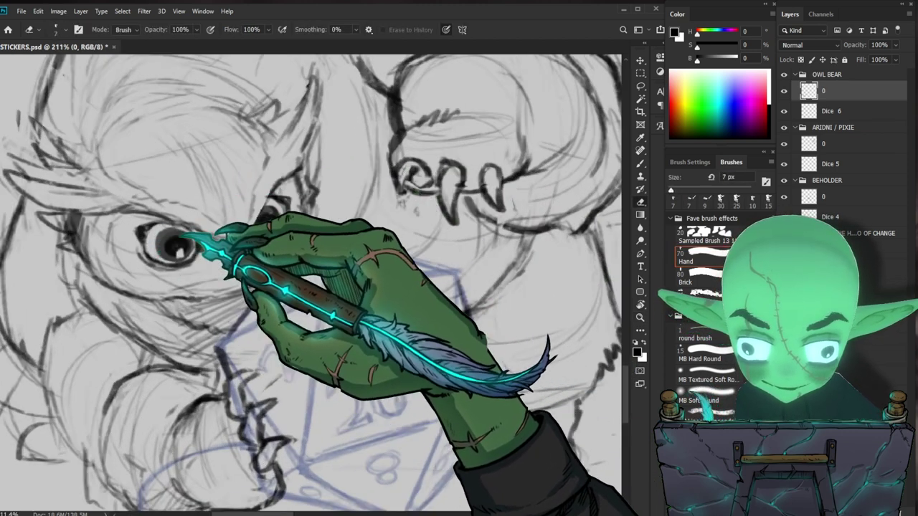
key("b")
left_click_drag(178, 246, 182, 255)
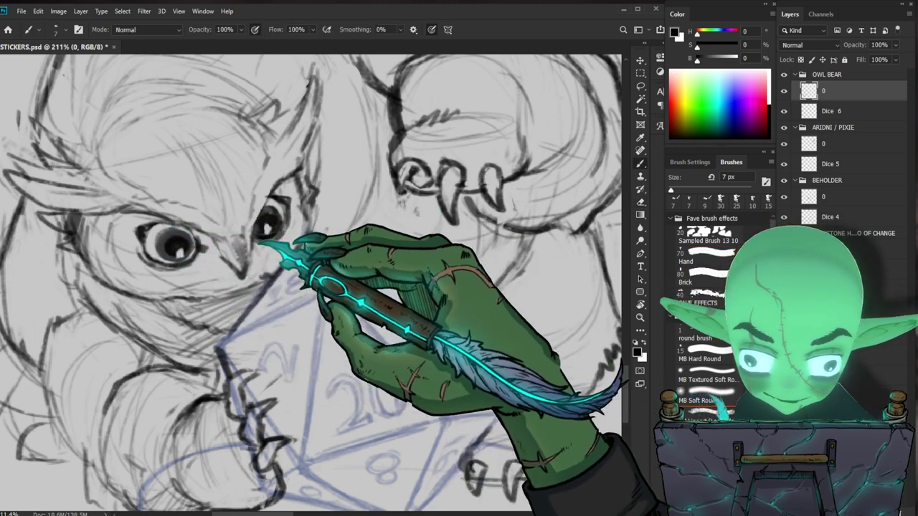
Touch up the lines around the owlbear's beak, eyes and brow tuft with the 7 px brush
left_click_drag(282, 244, 243, 248)
left_click_drag(410, 357, 375, 321)
left_click_drag(246, 215, 263, 156)
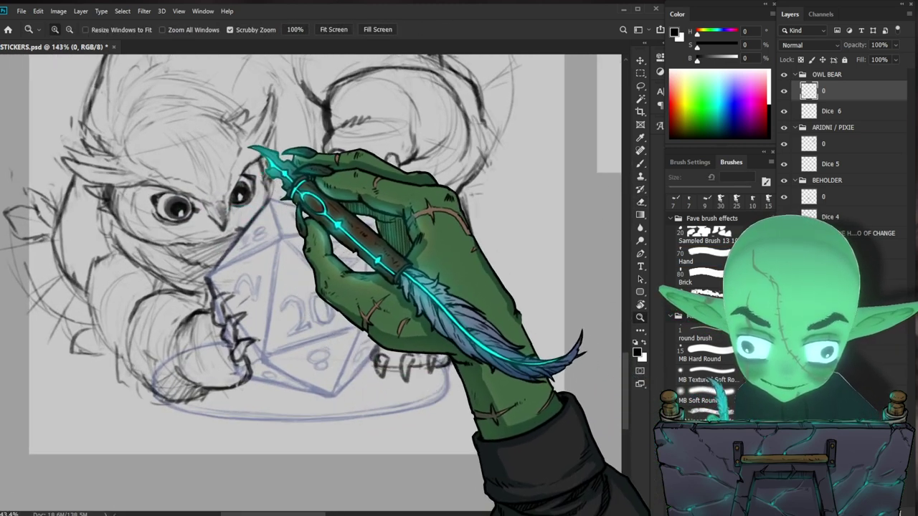
key("b")
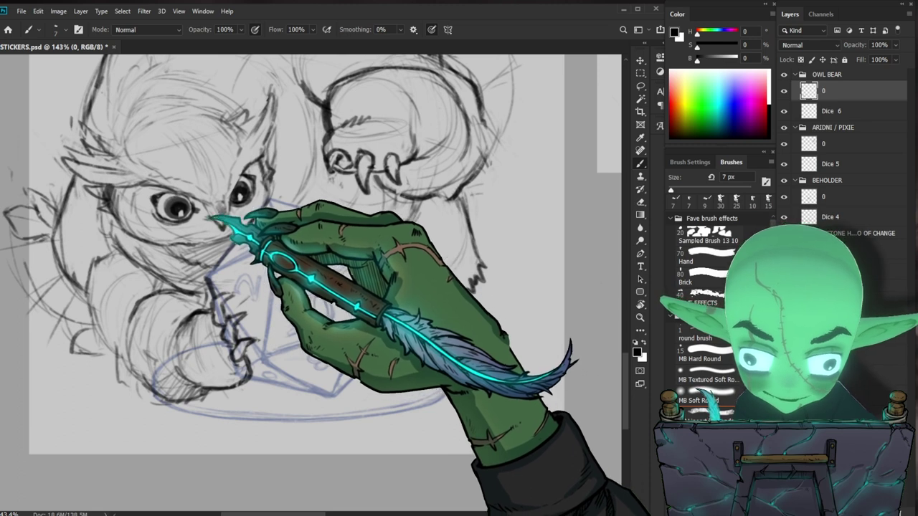
left_click_drag(385, 251, 402, 291)
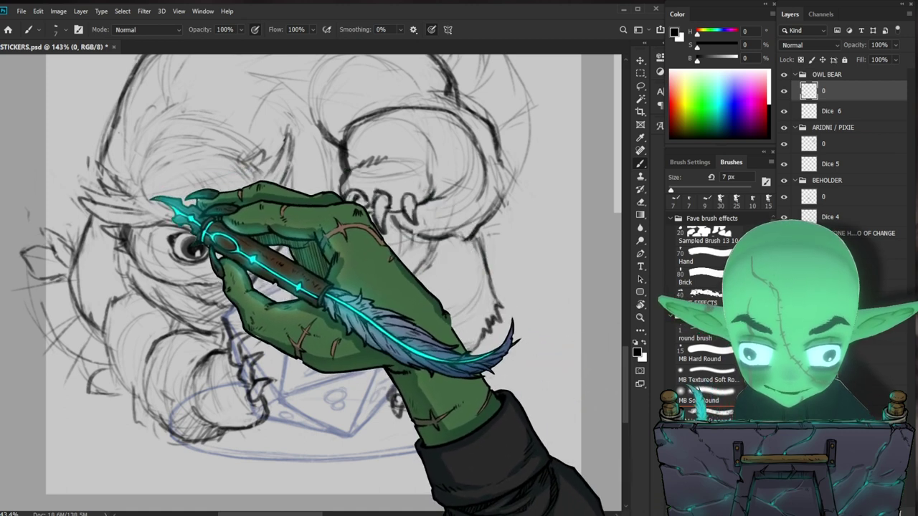
left_click_drag(280, 205, 215, 223)
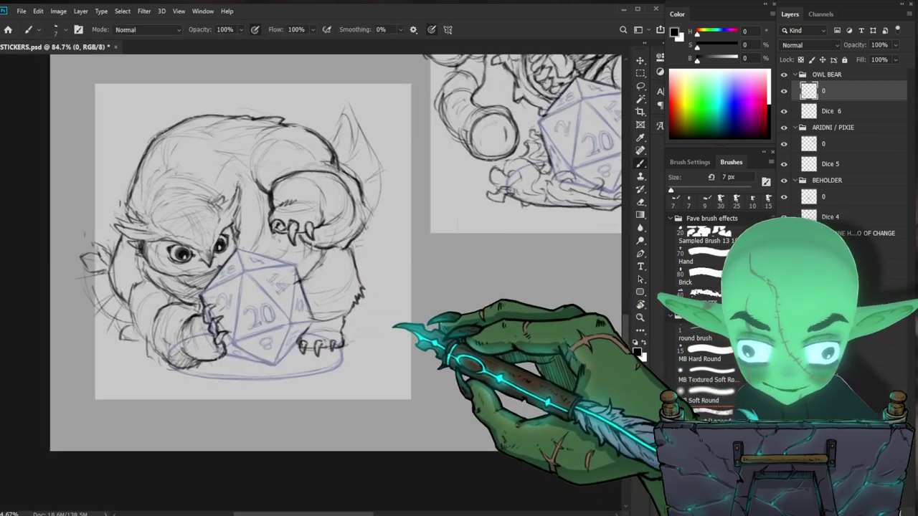
Refine the raised paw's wrist contour and claws, alternating the 7 px brush and 7 px eraser
left_click_drag(301, 188, 316, 200)
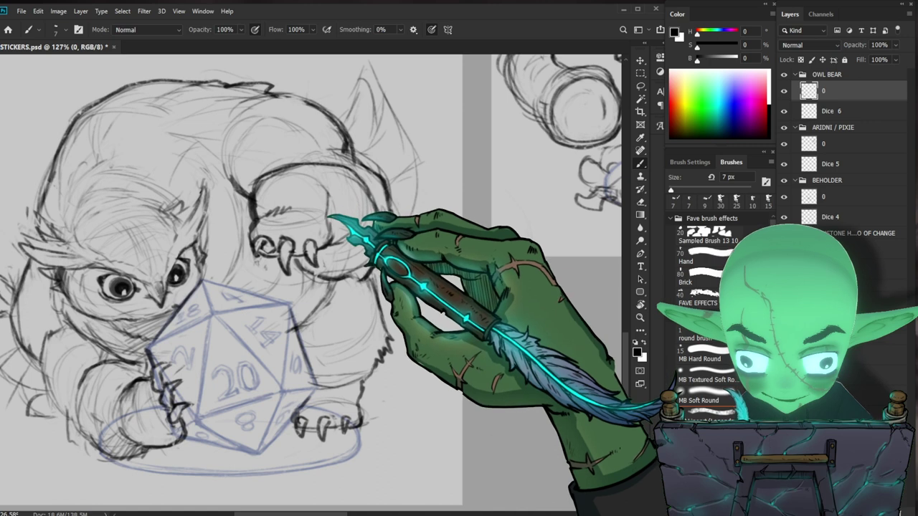
key("e")
key("b")
key("e")
key("b")
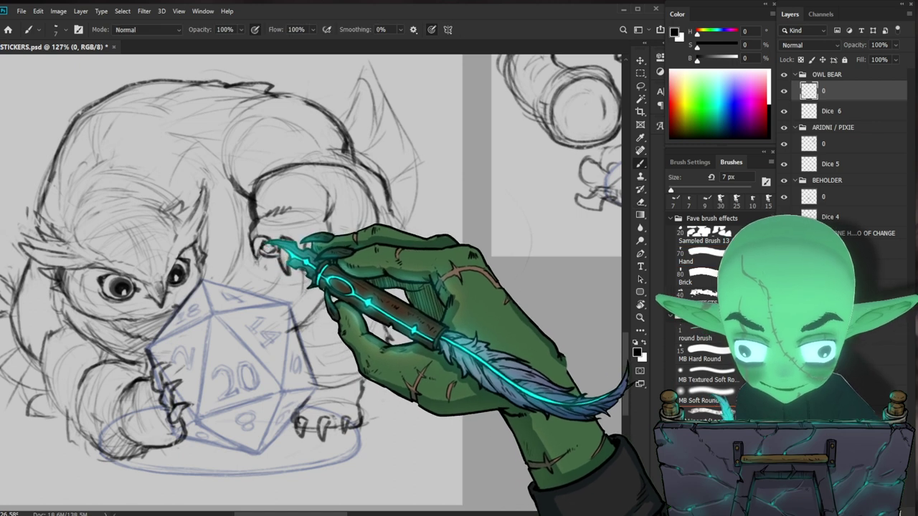
key("e")
key("b")
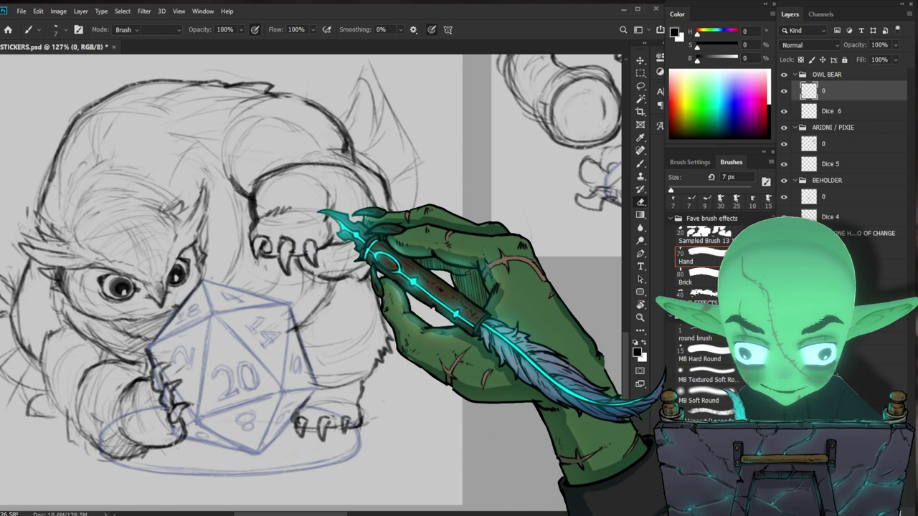
Sketch a fan of pointed feathers behind the gripping arm with the 7 px brush and check the drawing against the whole sheet
key("z")
left_click_drag(373, 246, 339, 315)
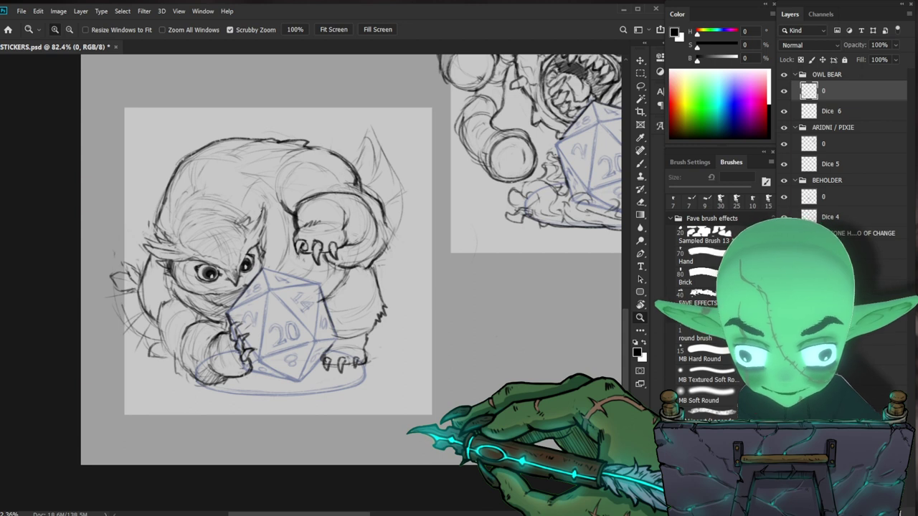
left_click_drag(285, 293, 322, 270)
key("b")
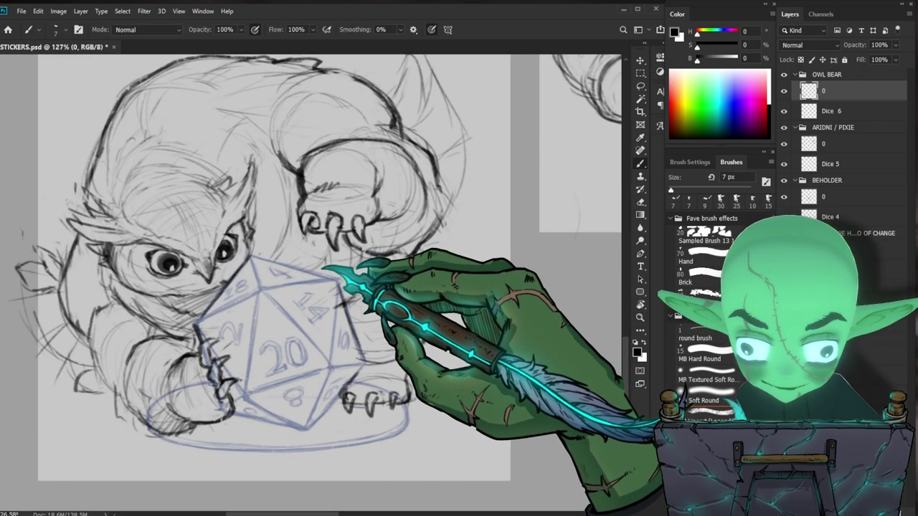
left_click_drag(418, 319, 431, 373)
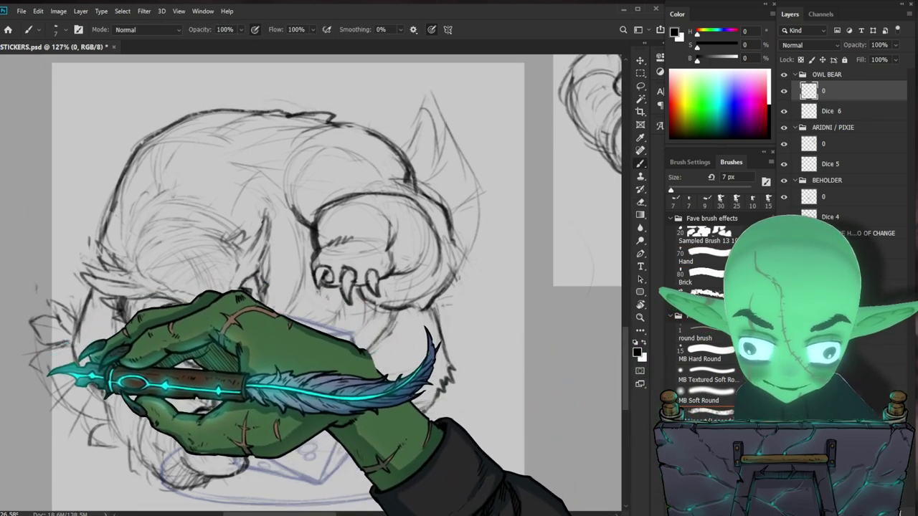
left_click_drag(219, 379, 259, 318)
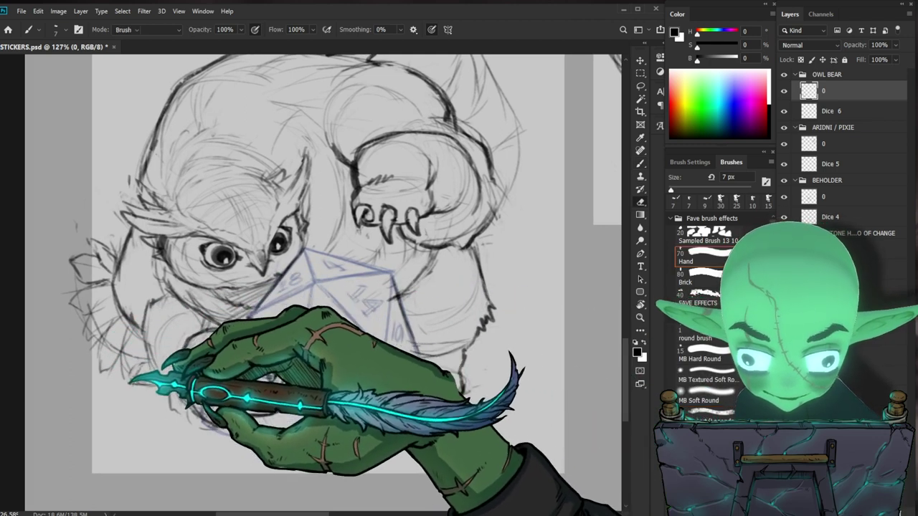
mouse_move(416, 313)
left_mouse_down()
mouse_move(365, 403)
mouse_move(416, 359)
mouse_move(384, 373)
mouse_move(393, 367)
mouse_move(409, 392)
mouse_move(338, 364)
left_mouse_up()
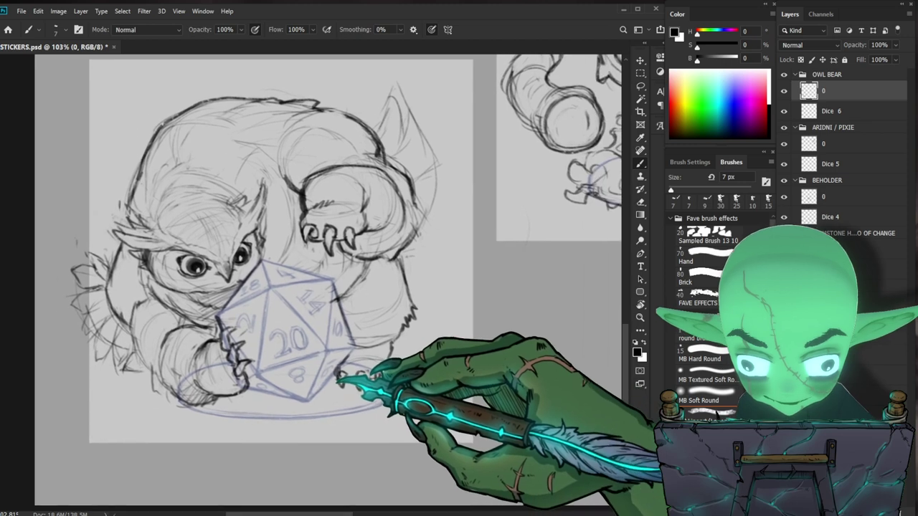
key("e")
key("b")
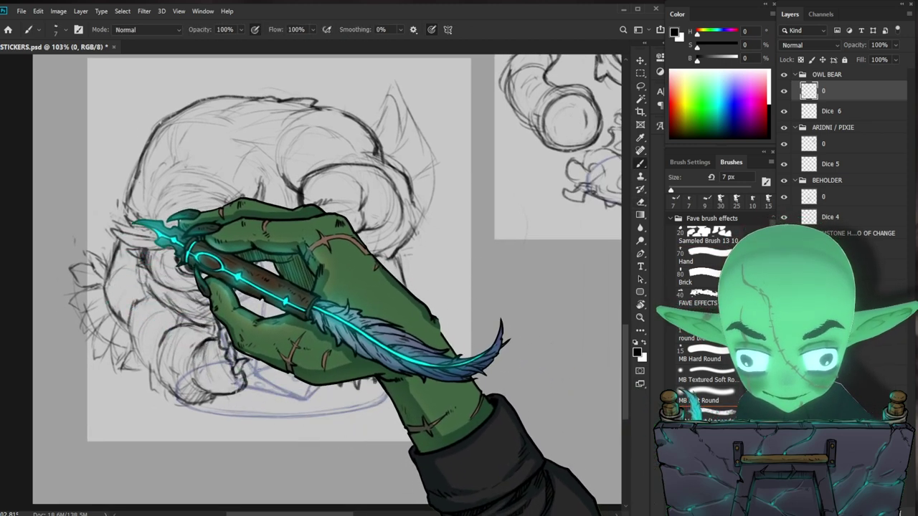
left_click_drag(322, 222, 337, 282)
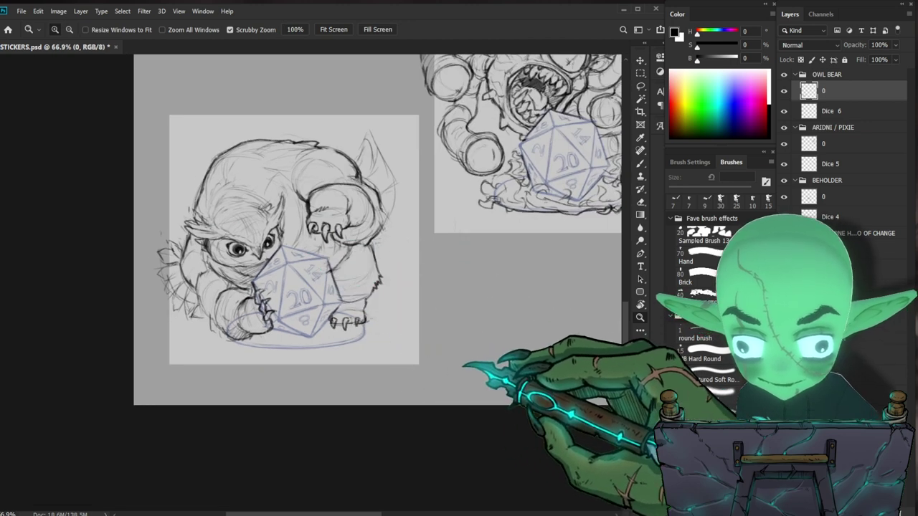
key("ctrl+0")
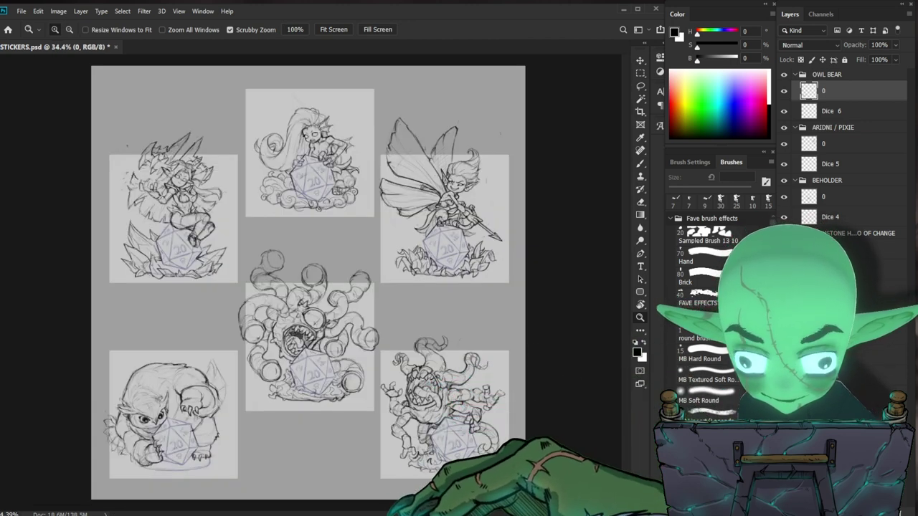
Touch up the lines beneath the owlbear's raised paw with the 7 px brush and 7 px eraser
left_click_drag(176, 395, 192, 393)
key("e")
key("b")
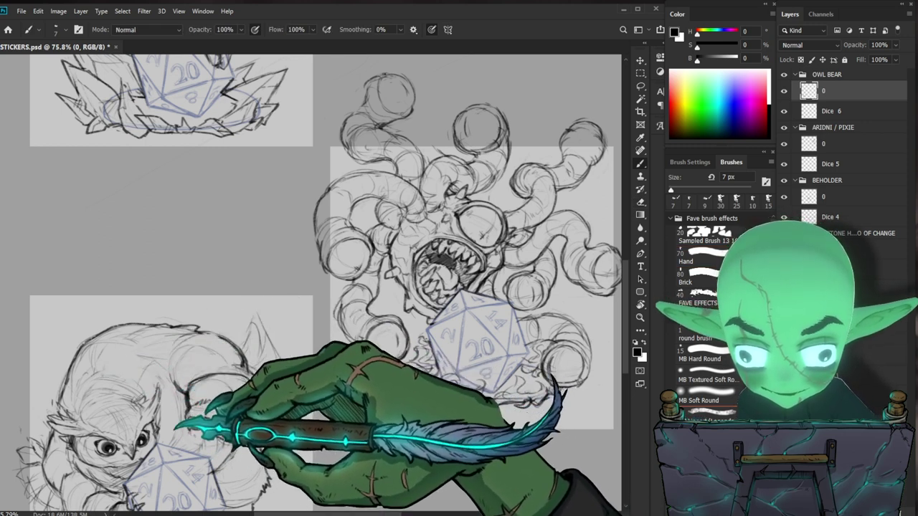
left_click_drag(265, 423, 293, 295)
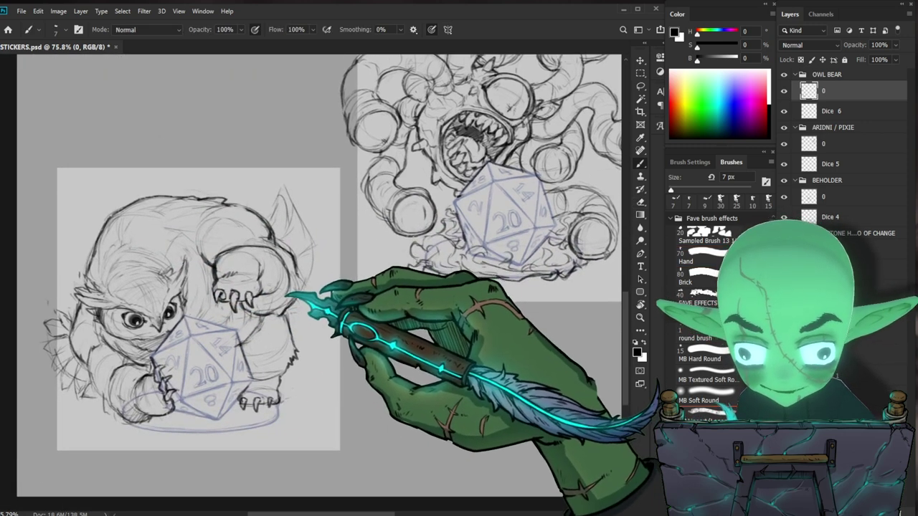
key("z")
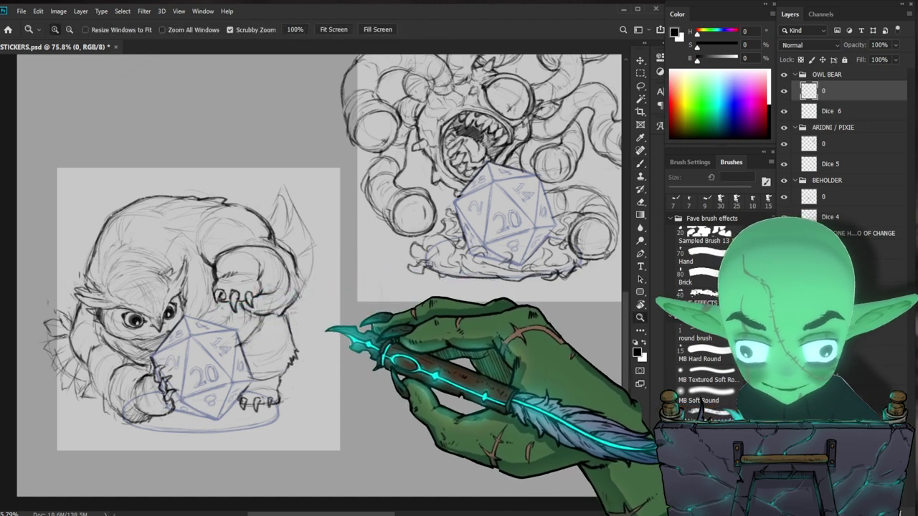
key("b")
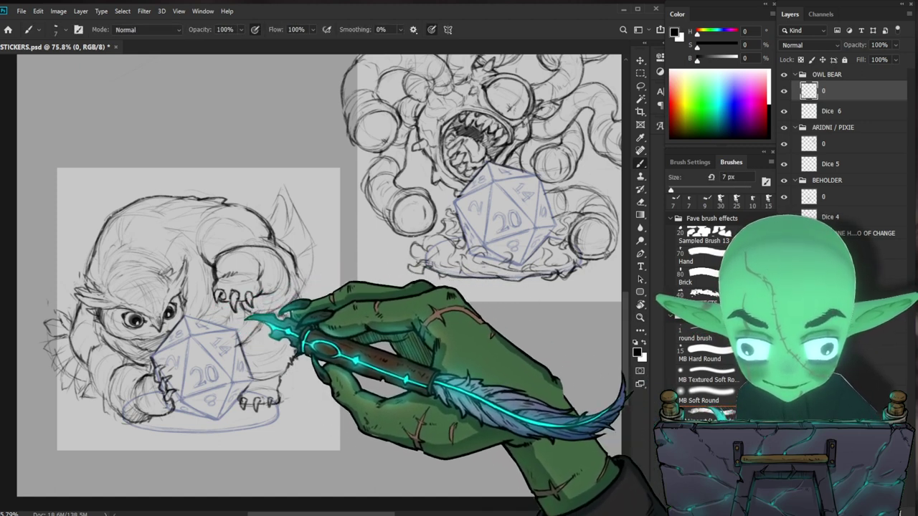
key("e")
key("b")
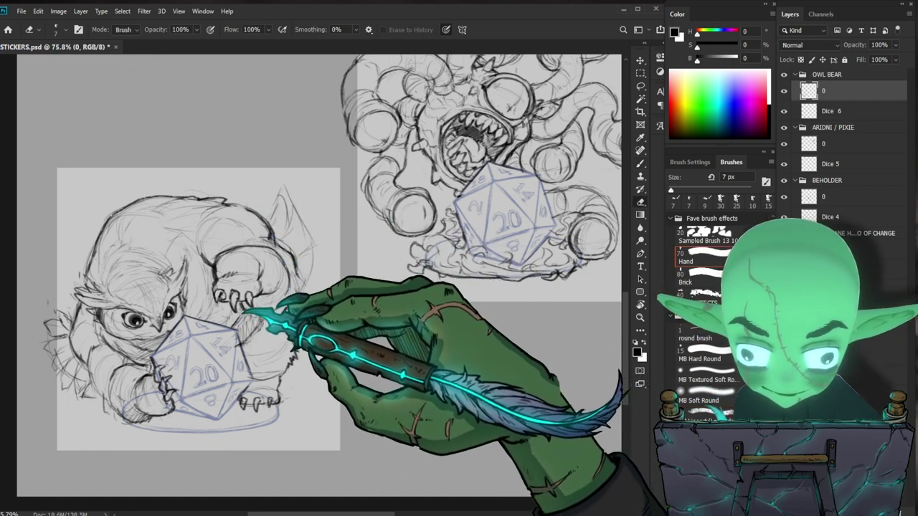
Lasso the owlbear's eyes, beak and brow tufts, nudge them slightly, and clear the selection
key("ctrl+0")
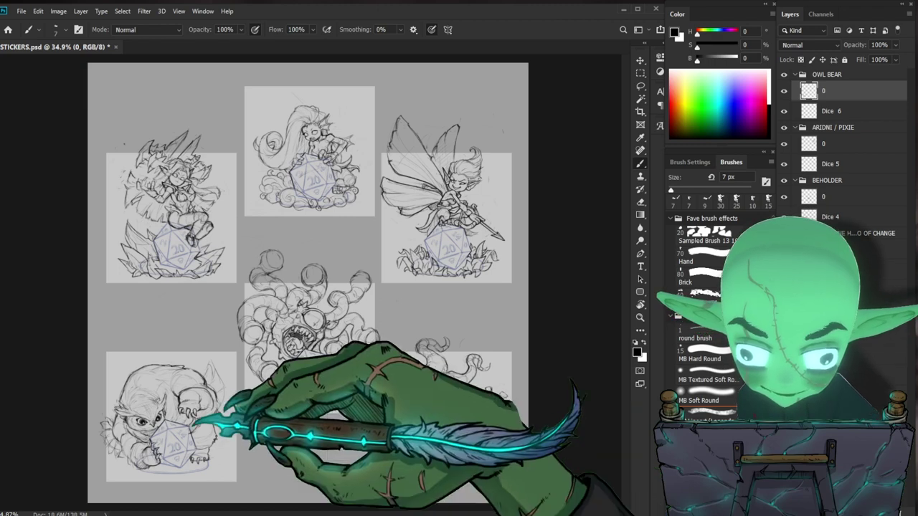
scroll(194, 387, "up", 5)
mouse_move(193, 403)
left_mouse_down()
mouse_move(172, 383)
mouse_move(185, 358)
left_mouse_up()
key("l")
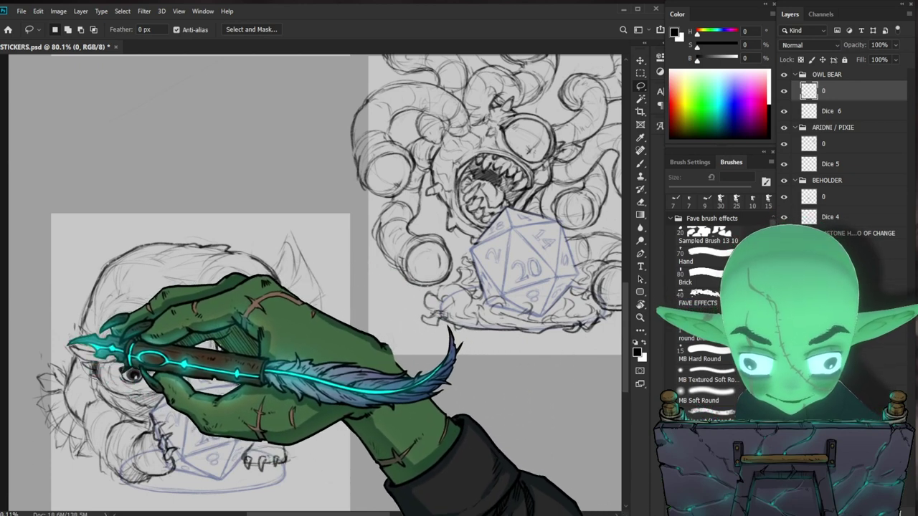
mouse_move(90, 326)
left_mouse_down()
mouse_move(194, 308)
mouse_move(176, 354)
mouse_move(188, 343)
left_mouse_up()
key("v")
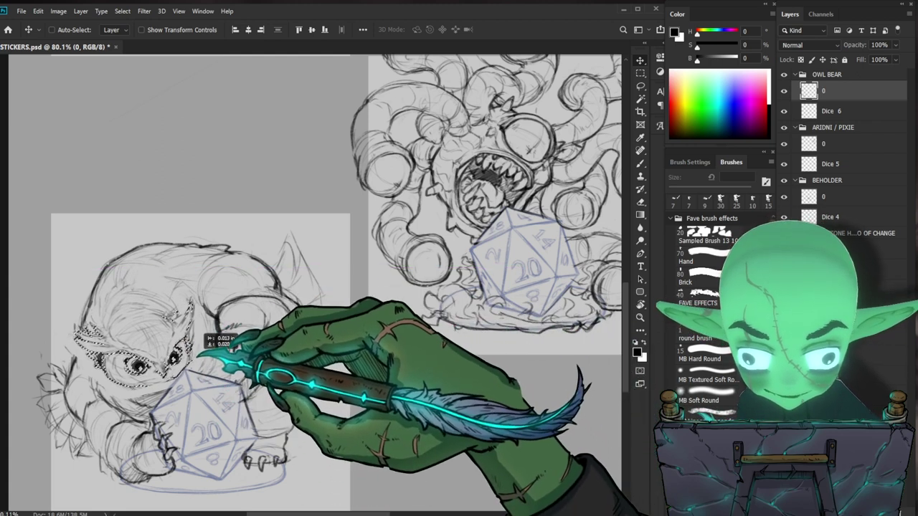
key("ctrl+d")
key("b")
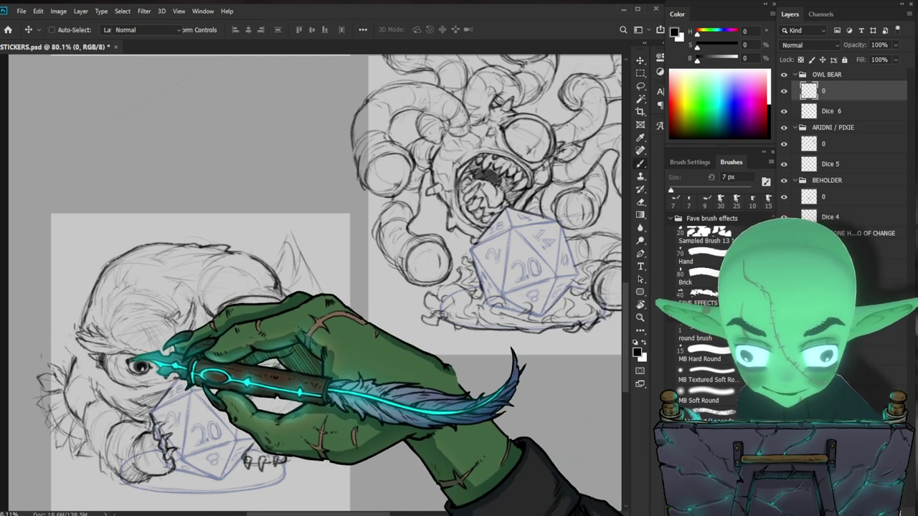
Refine the feather lines around the owlbear's cheek and chin above the die, alternating the 7 px brush and 7 px eraser
left_click_drag(336, 358, 341, 311)
key("e")
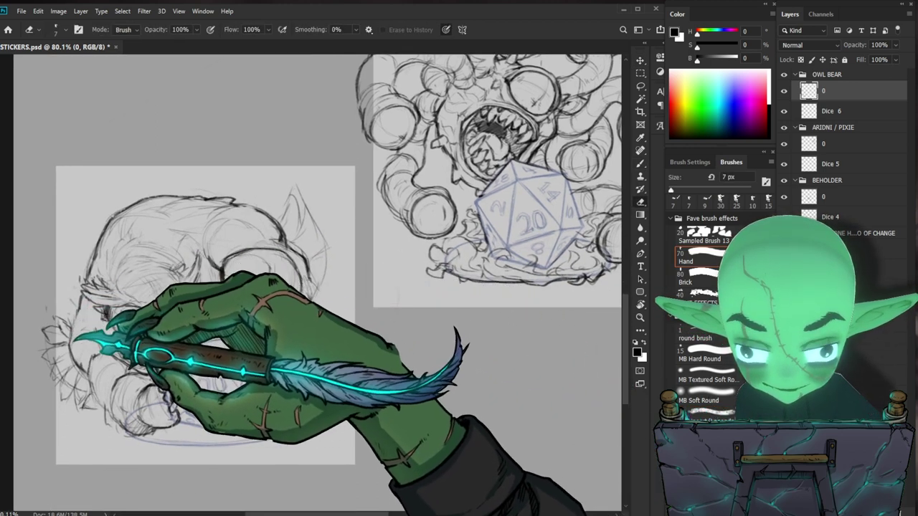
key("b")
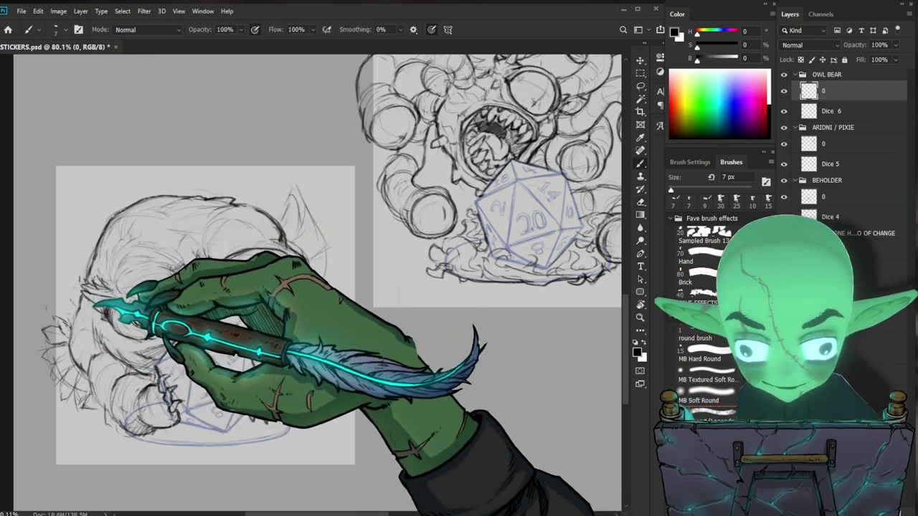
key("e")
key("b")
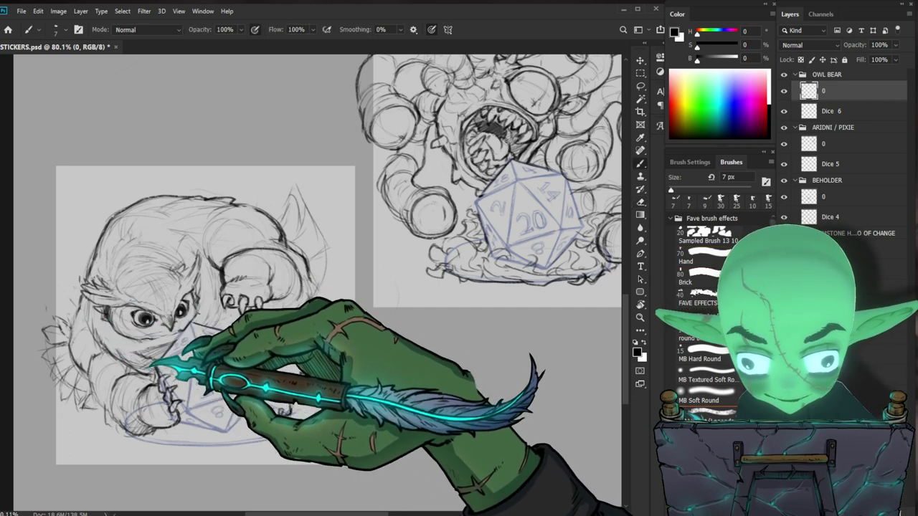
key("e")
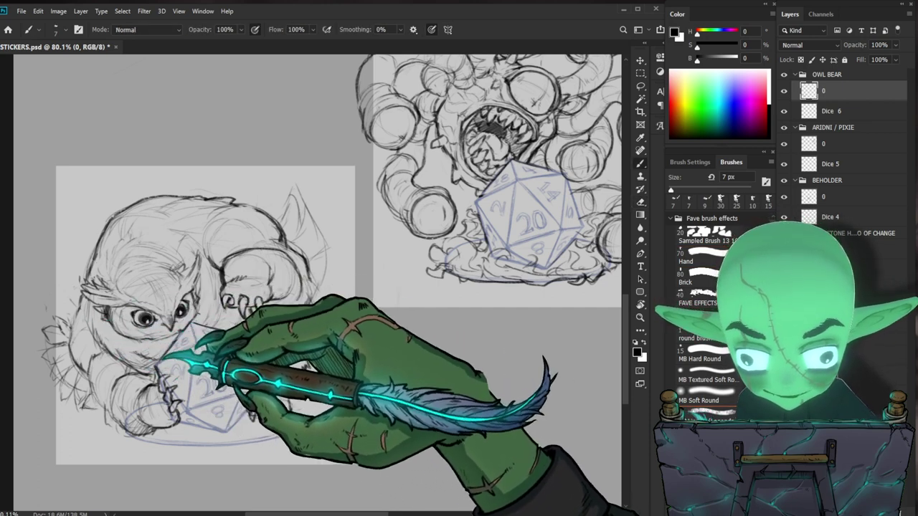
key("e")
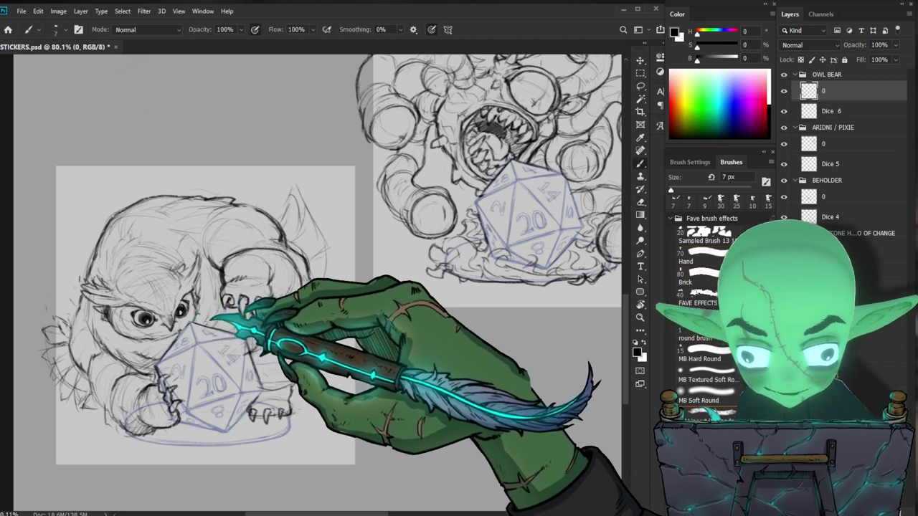
left_click_drag(350, 373, 328, 418)
left_click_drag(243, 352, 284, 360)
key("e")
key("b")
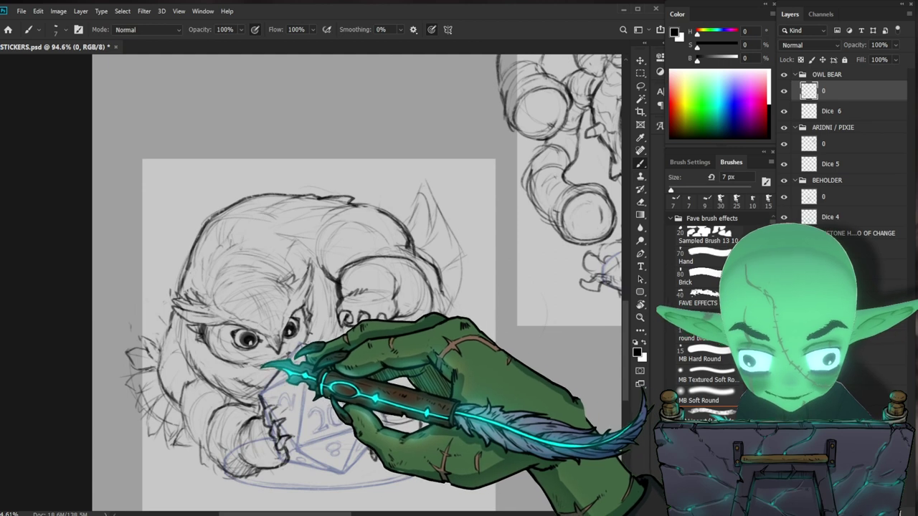
key("b")
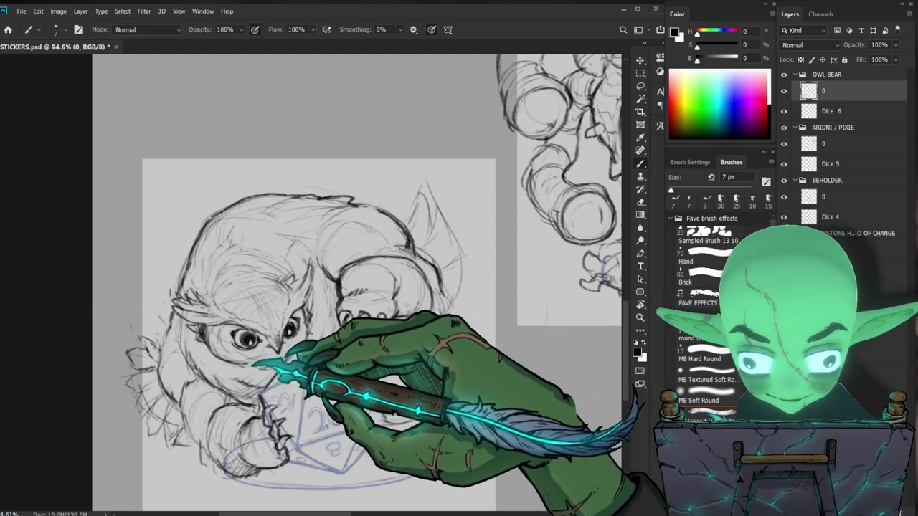
Sketch pointed feathers rising behind the owlbear's raised shoulder with the 7 px brush, cleaning up the rough lines with the eraser
left_click_drag(340, 340, 312, 358)
left_click_drag(459, 456, 396, 376)
left_click_drag(358, 188, 396, 192)
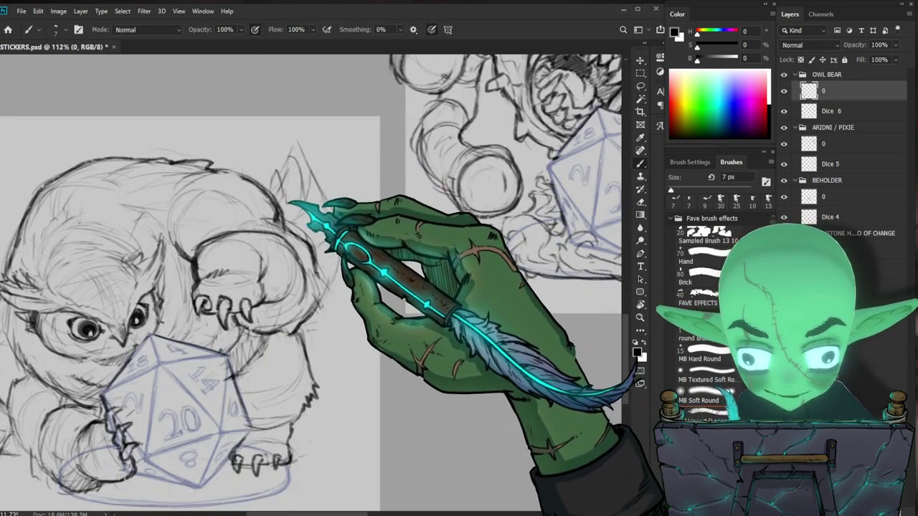
key("e")
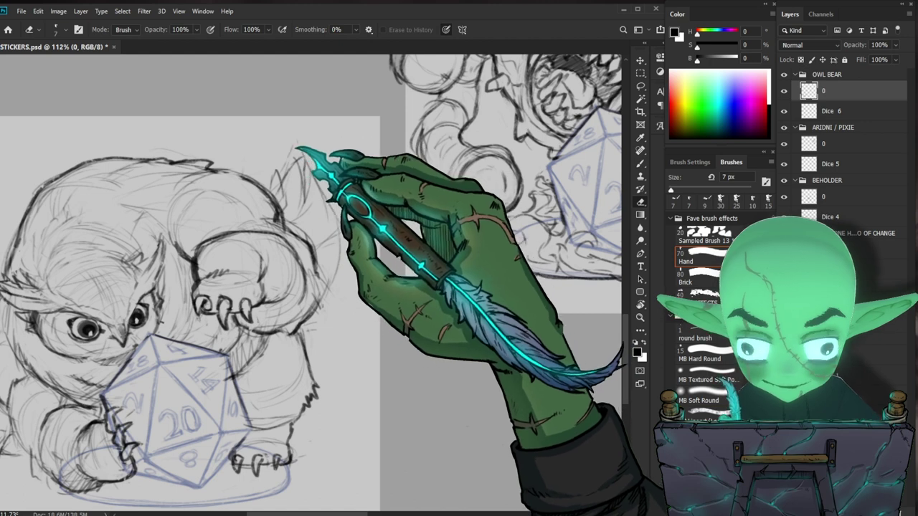
key("b")
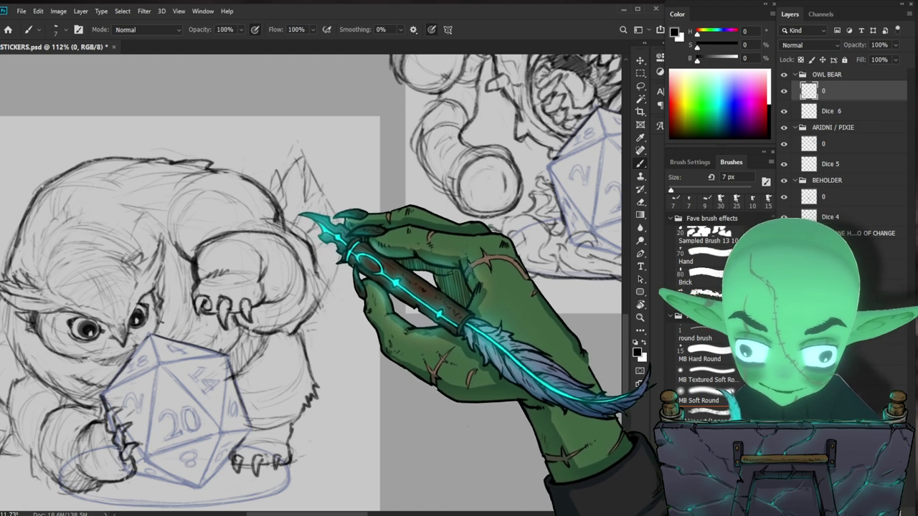
left_click_drag(301, 223, 280, 309)
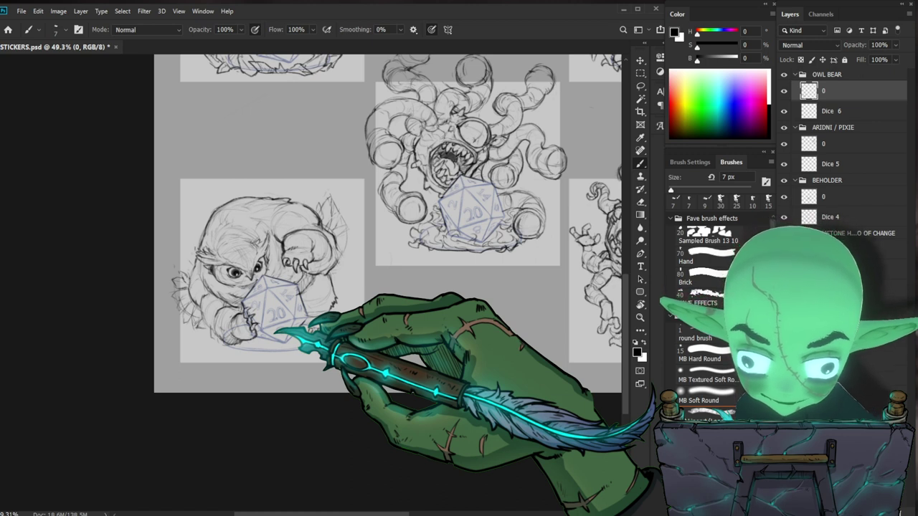
Strengthen the outlines of the pointed feather fan behind the gripping arm with the 7 px brush and review the overall silhouette
left_click_drag(184, 304, 238, 278)
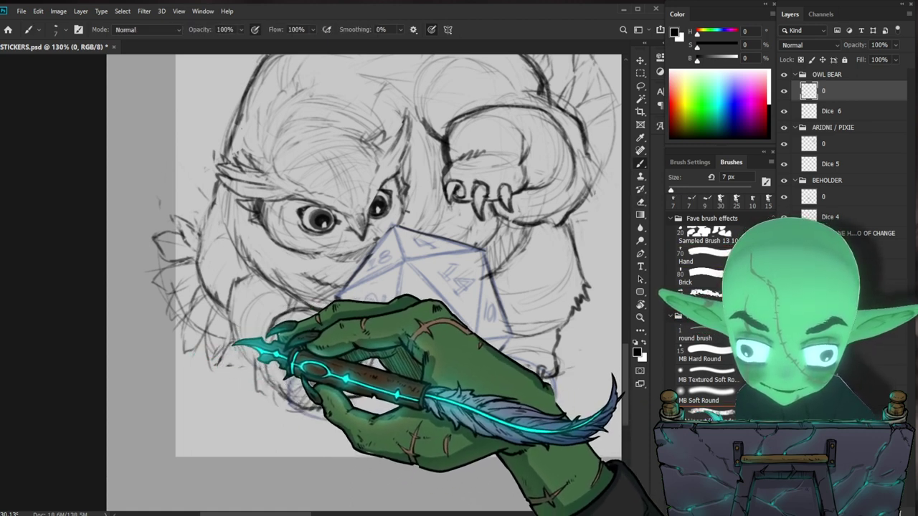
scroll(309, 368, "down", 3)
left_click_drag(515, 376, 476, 361)
left_click_drag(210, 325, 248, 303)
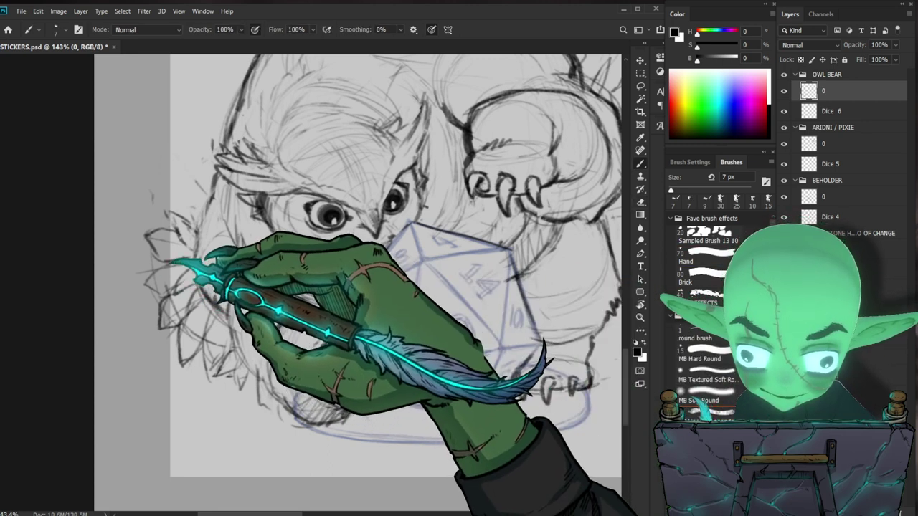
mouse_move(240, 276)
left_mouse_down()
mouse_move(216, 265)
mouse_move(228, 264)
left_mouse_up()
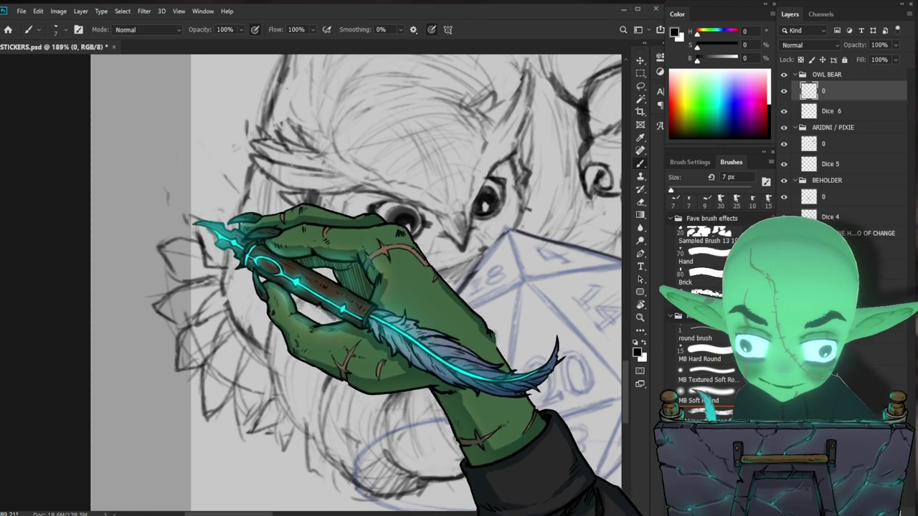
left_click_drag(275, 230, 240, 233)
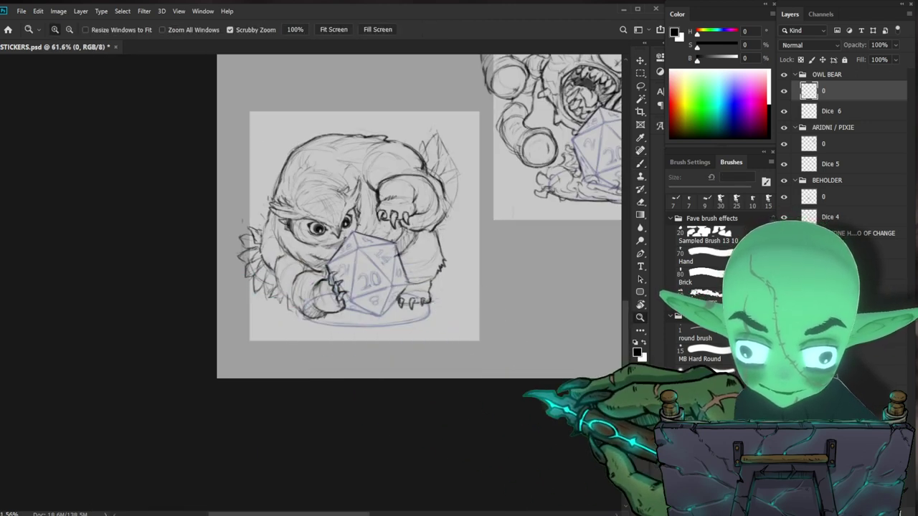
left_click_drag(481, 378, 406, 390)
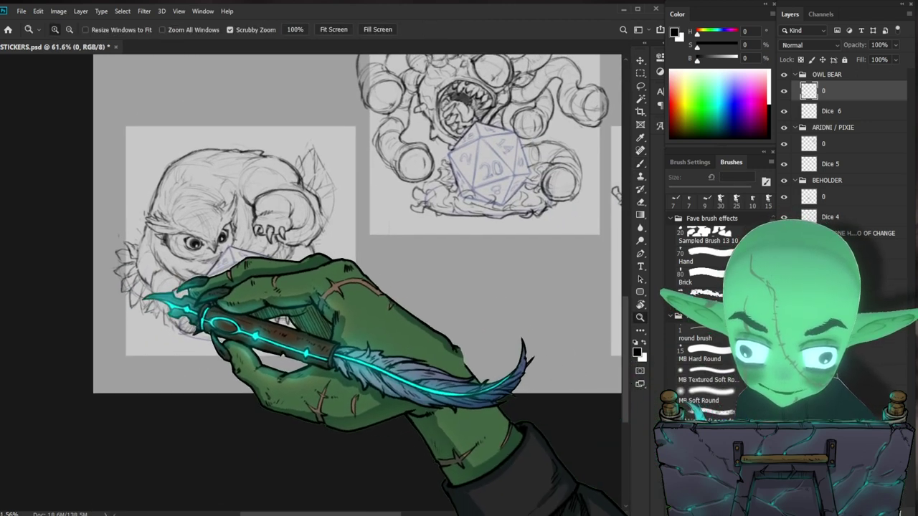
left_click_drag(144, 295, 168, 272)
left_click_drag(334, 380, 313, 365)
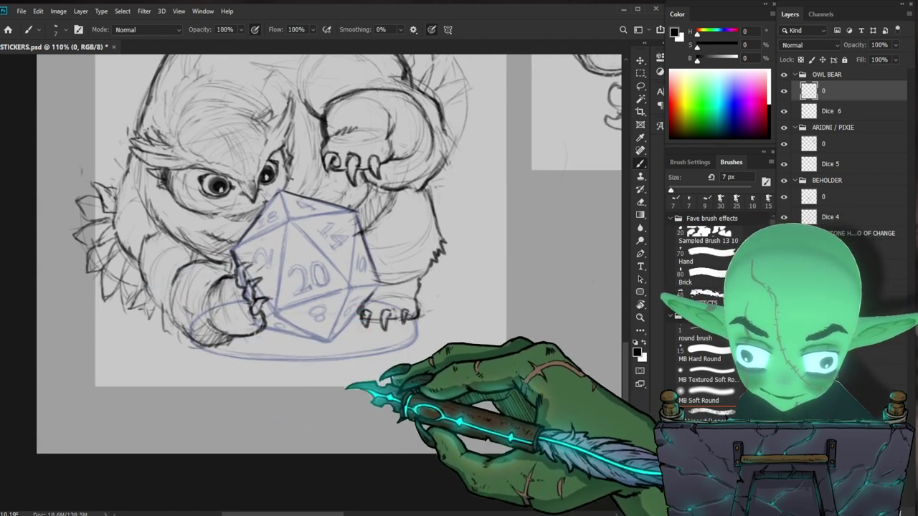
Clean up the haunch and foot beside the die with the 7 px eraser and brush, adding hatching along the lower thigh
left_click_drag(414, 335, 367, 393)
key("e")
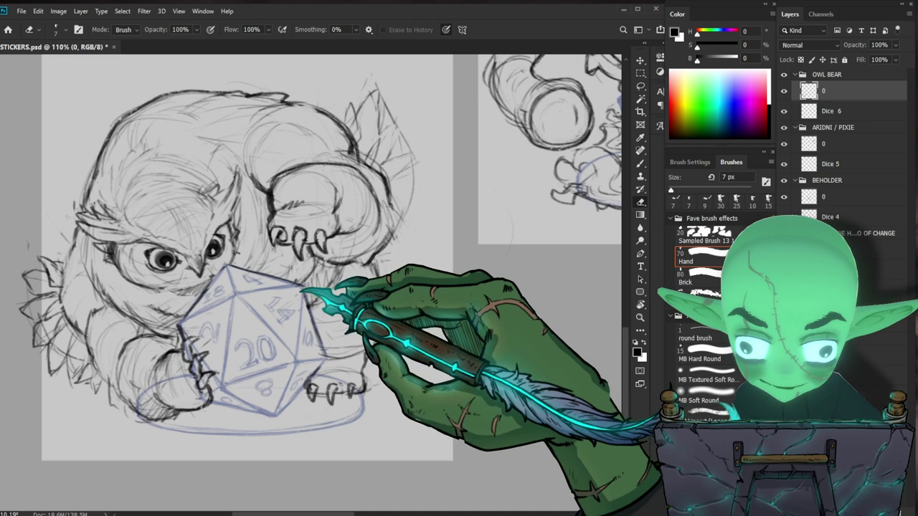
left_click_drag(296, 313, 315, 307)
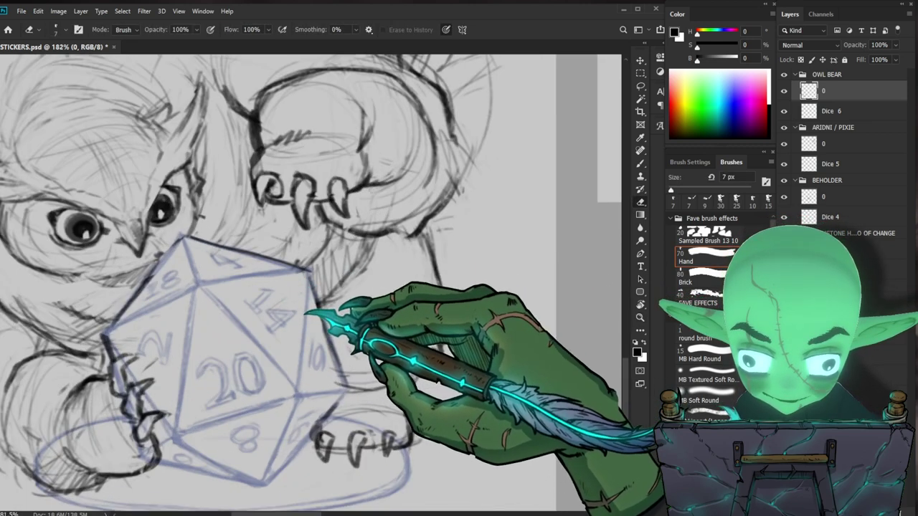
key("b")
key("e")
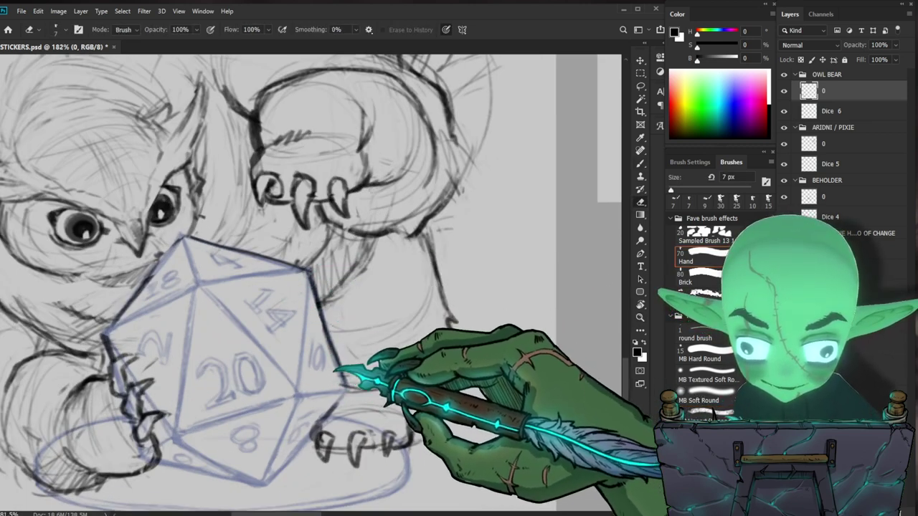
mouse_move(367, 390)
left_mouse_down()
mouse_move(346, 395)
mouse_move(401, 376)
left_mouse_up()
key("b")
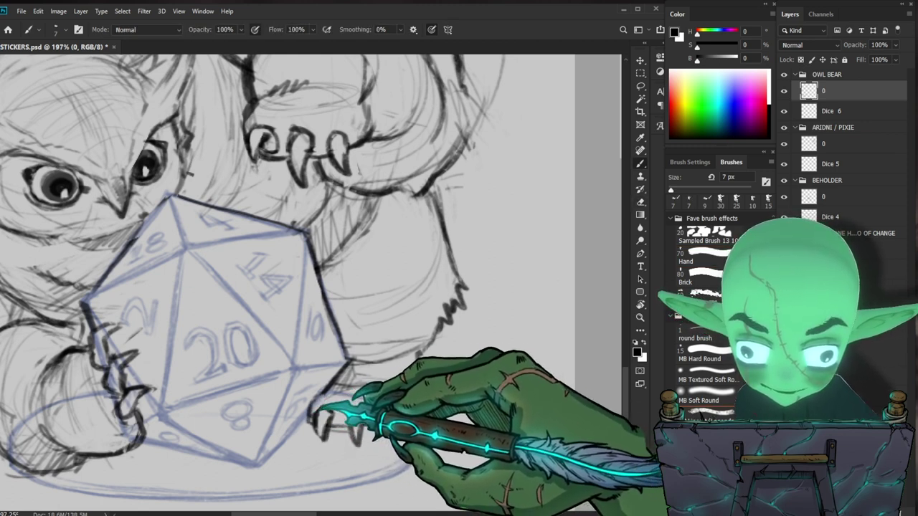
scroll(370, 404, "down", 5)
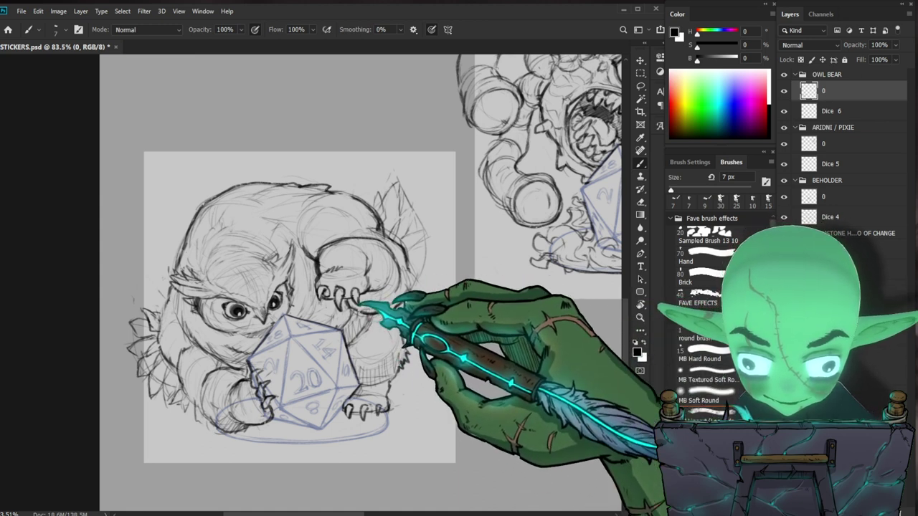
Touch up the claws of the owlbear's raised paw with the 7 px eraser and review the whole figure
key("ctrl+space")
left_click_drag(344, 299, 373, 269)
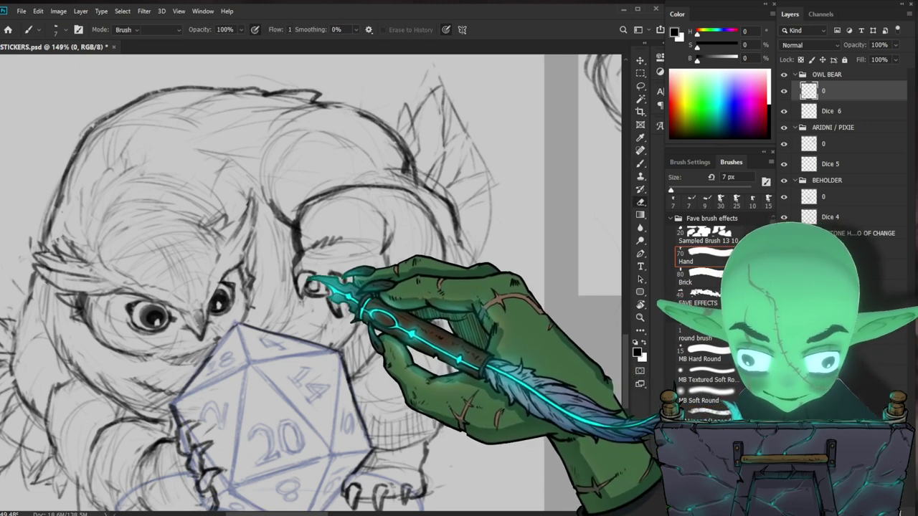
key("ctrl+space")
mouse_move(358, 277)
left_mouse_down()
mouse_move(323, 313)
mouse_move(366, 285)
left_mouse_up()
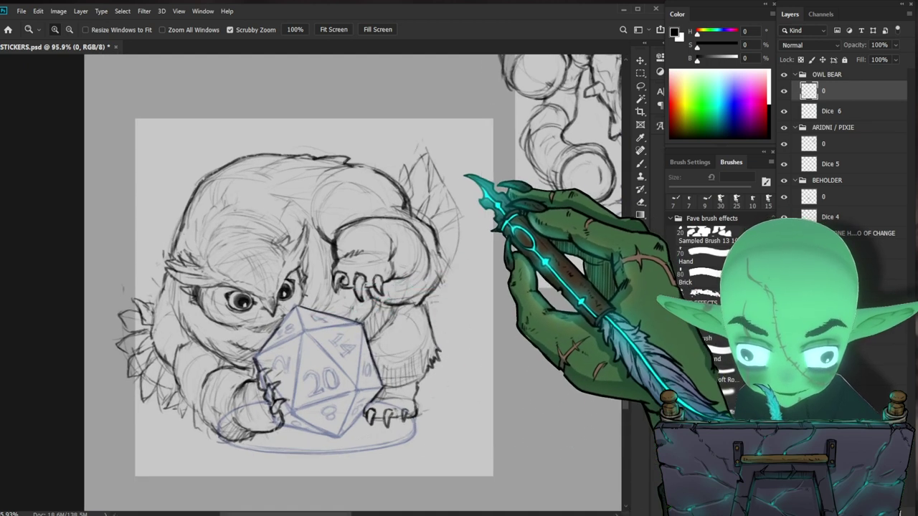
Rework the feathers behind the raised shoulder into more separate points using the 7 px eraser and 7 px brush
left_click_drag(435, 188, 450, 178)
key("e")
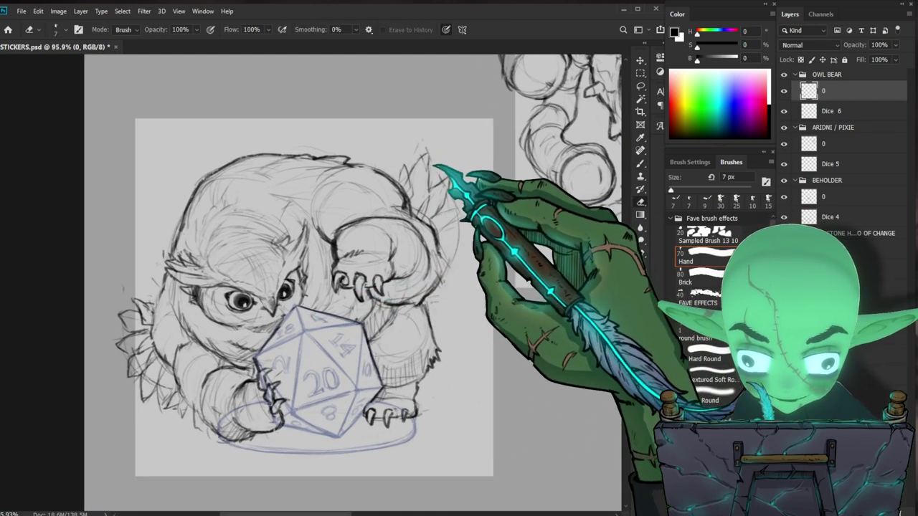
key("ctrl+space")
left_click_drag(430, 244, 477, 251)
key("e")
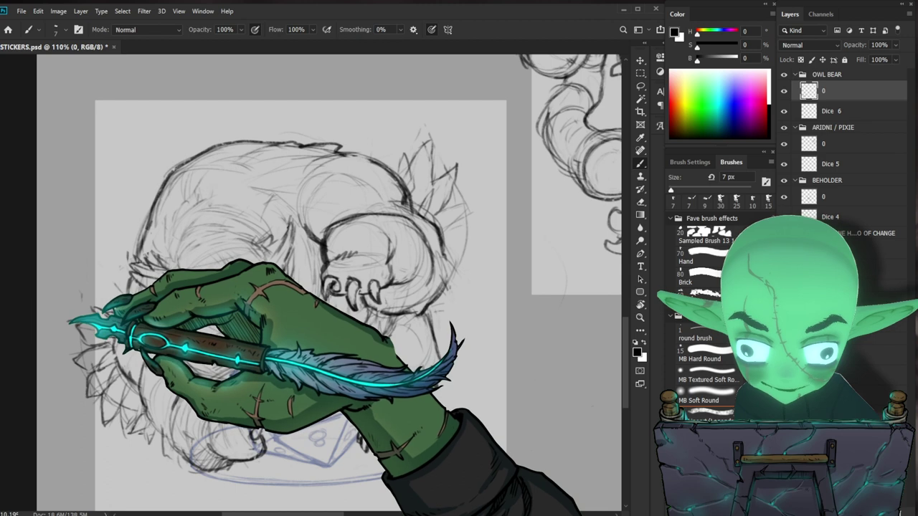
key("ctrl+space")
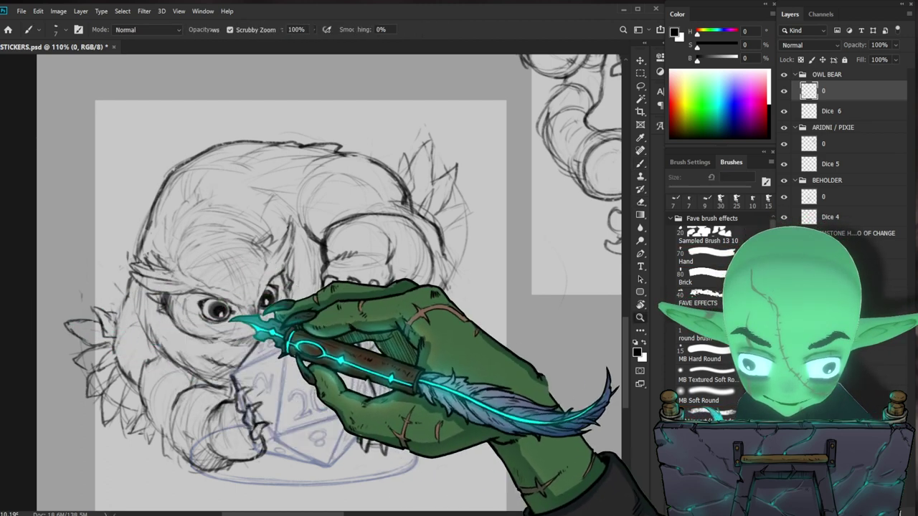
left_click_drag(230, 324, 183, 327)
left_click_drag(330, 388, 380, 381)
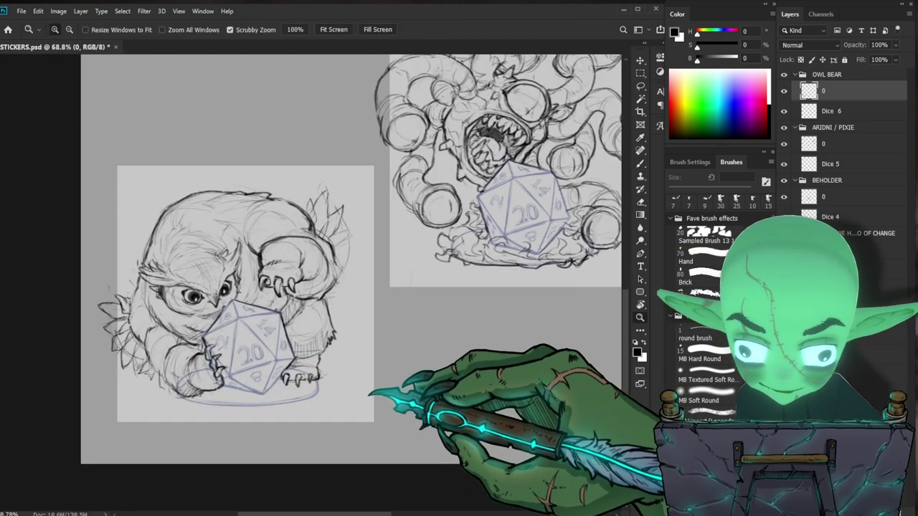
Extend the shoulder feathers outward and rough in a sweeping tail behind the haunch with the 7 px brush and 25 px eraser
mouse_move(349, 242)
left_mouse_down()
mouse_move(368, 240)
mouse_move(344, 257)
left_mouse_up()
key("b")
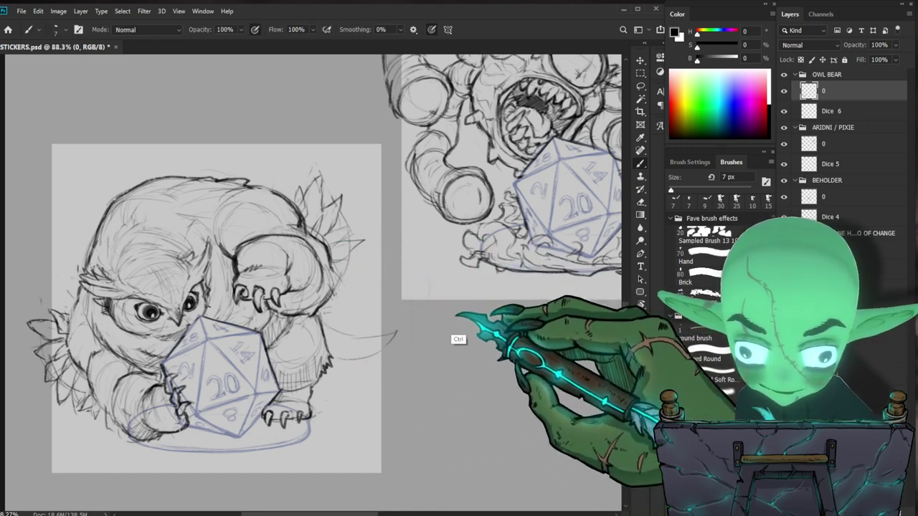
key("e")
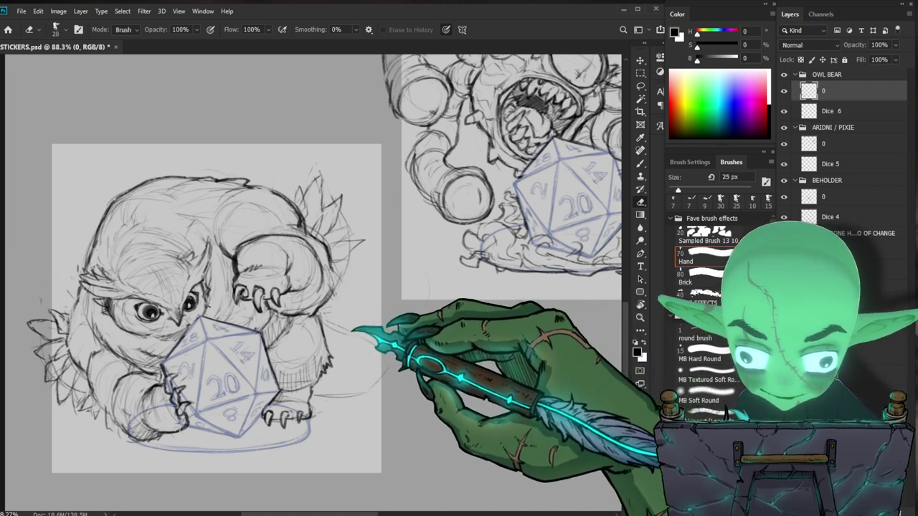
key("b")
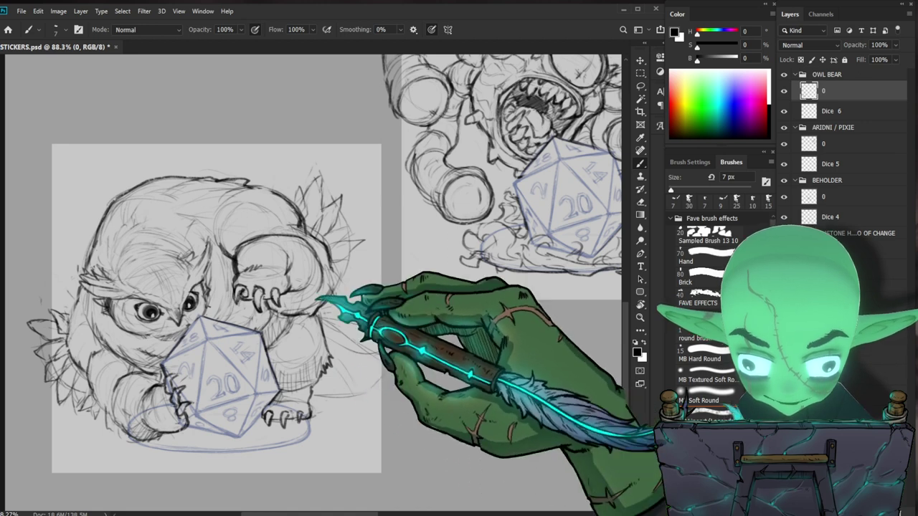
Soften the outline at the back of the head with the 35 px eraser and sketch a pointed feather crest with the 7 px brush
key("e")
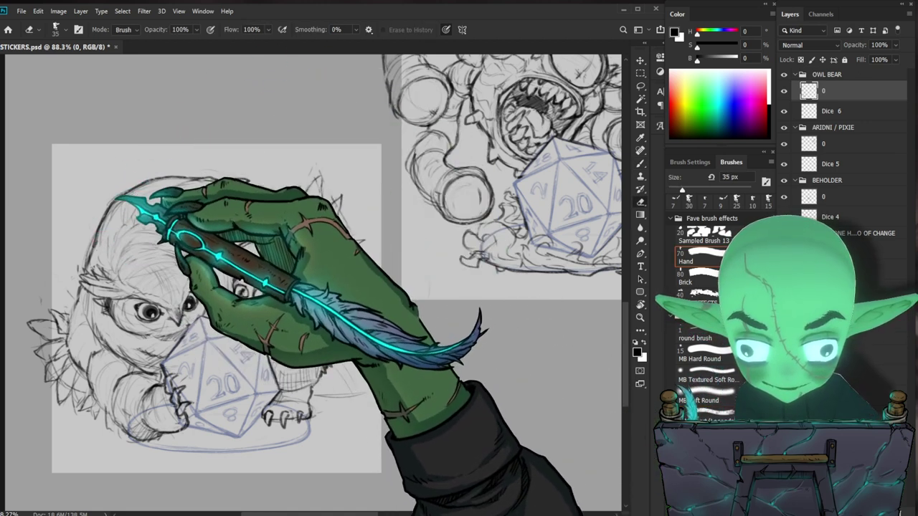
key("b")
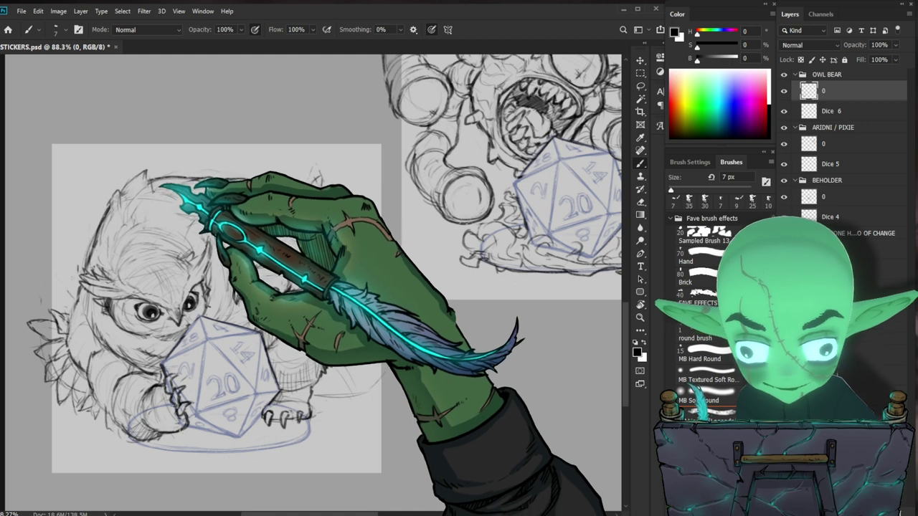
key("b")
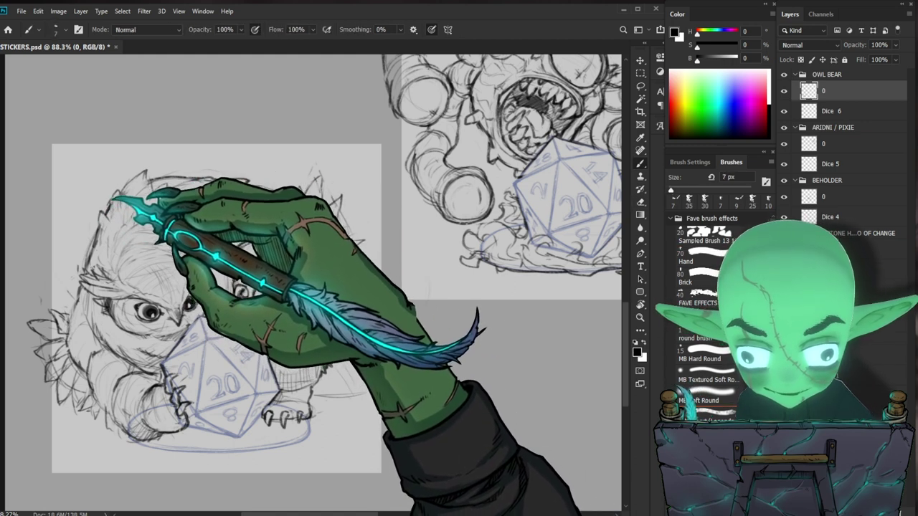
key("z")
mouse_move(338, 197)
left_mouse_down()
mouse_move(277, 197)
mouse_move(333, 192)
left_mouse_up()
key("e")
key("b")
left_click_drag(236, 194, 293, 198)
key("z")
mouse_move(414, 334)
left_mouse_down()
mouse_move(400, 338)
mouse_move(431, 295)
left_mouse_up()
key("b")
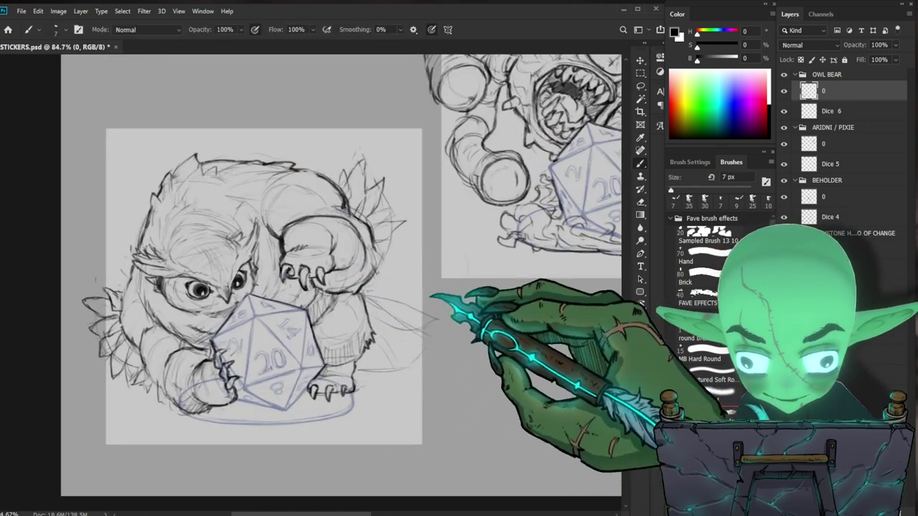
Examine the owlbear's whole pose, comparing its paws, crest, haunch and tail with the neighbouring beholder sketch
key("z")
scroll(207, 434, "up", 1)
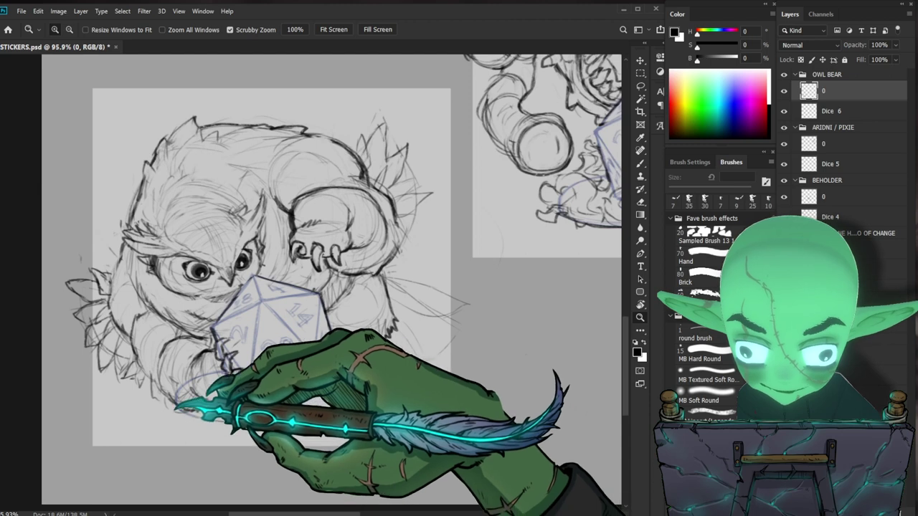
key("b")
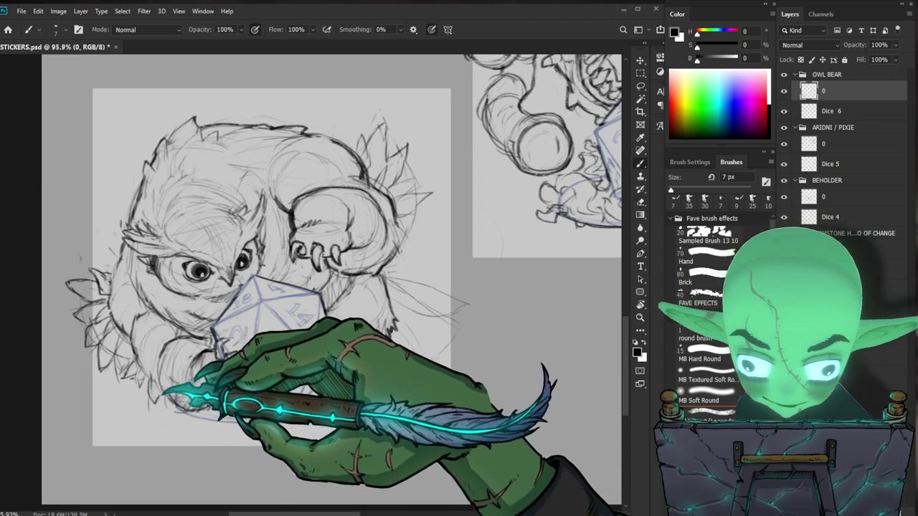
scroll(193, 360, "down", 5)
left_click_drag(573, 398, 408, 441)
key("z")
left_click_drag(246, 414, 308, 414)
left_click_drag(228, 446, 382, 364)
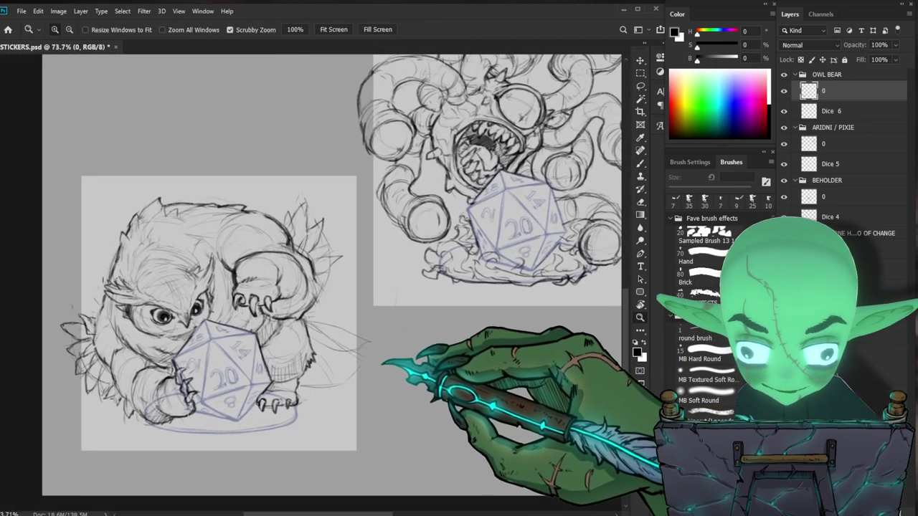
scroll(308, 351, "up", 1)
key("b")
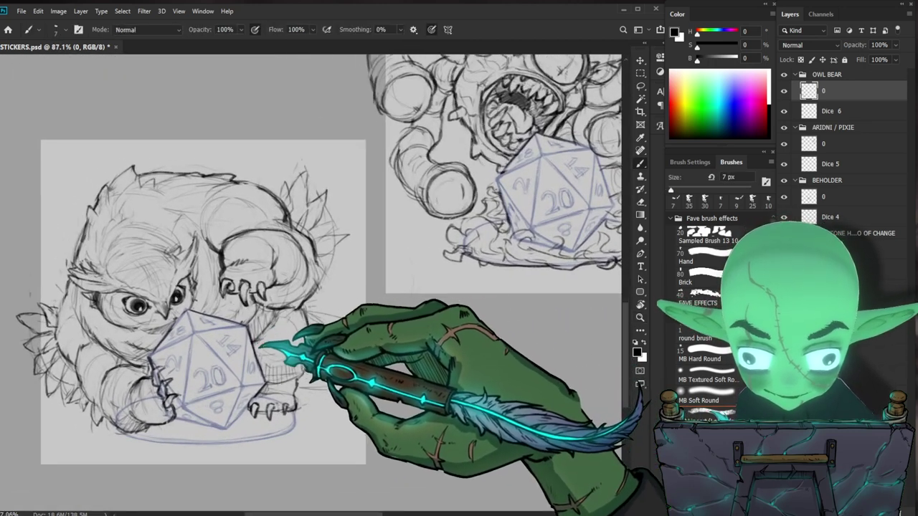
key("z")
left_click_drag(362, 324, 344, 327)
left_click_drag(159, 200, 192, 197)
key("b")
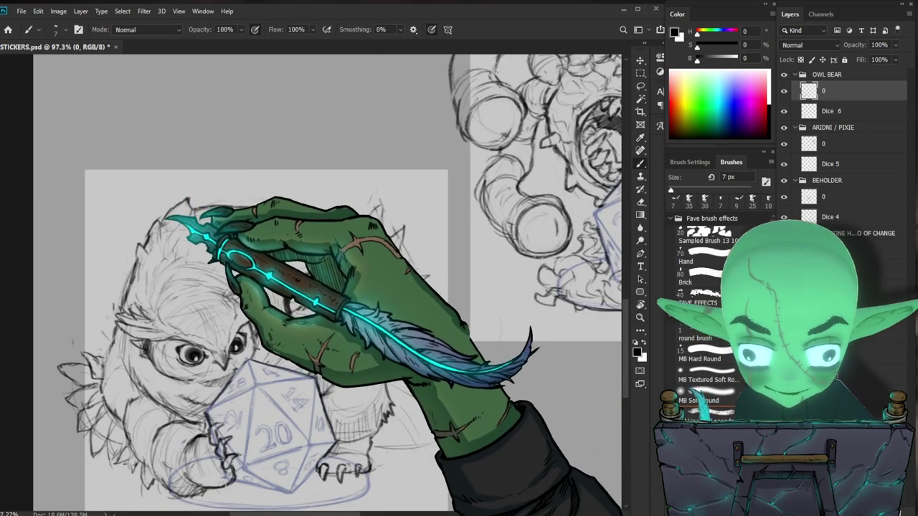
key("z")
left_click_drag(459, 373, 453, 374)
left_click_drag(476, 401, 444, 303)
left_click_drag(209, 387, 233, 388)
Redraw the curved claws of the paw gripping the d20 using the 8 px eraser and 7 px brush
key("b")
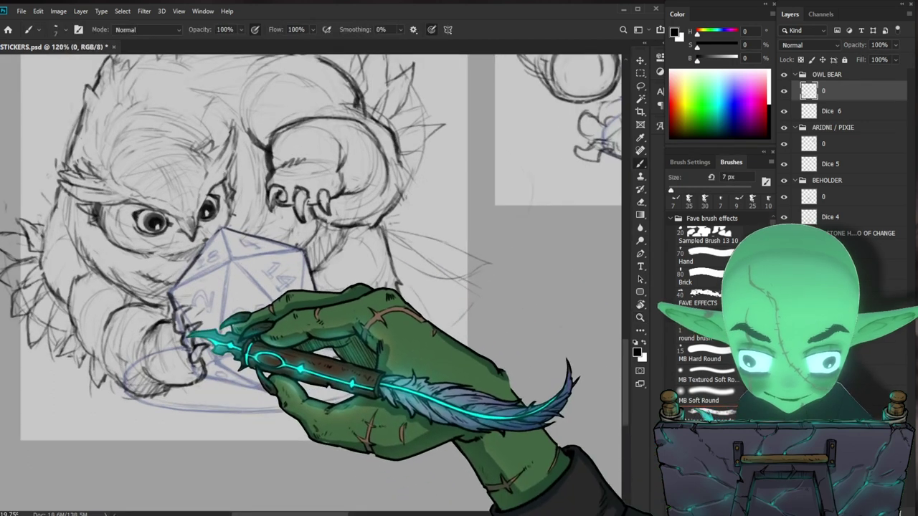
key("e")
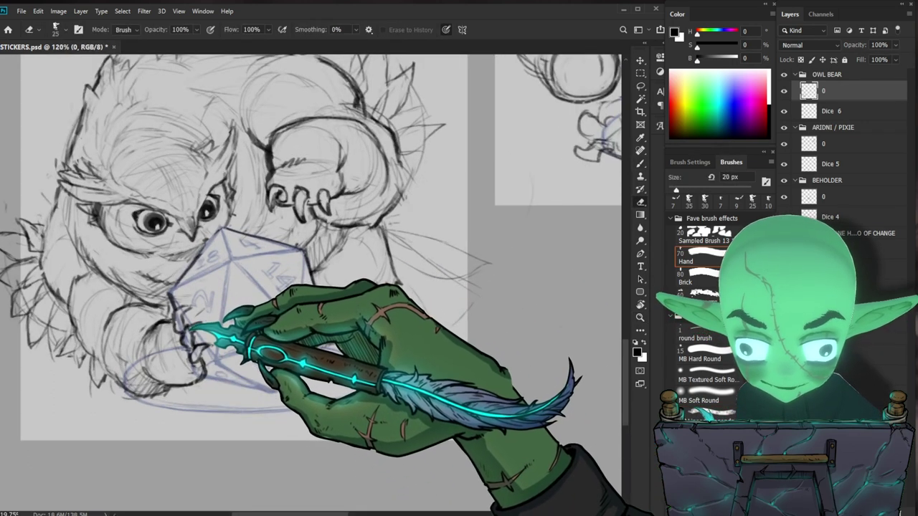
key("b")
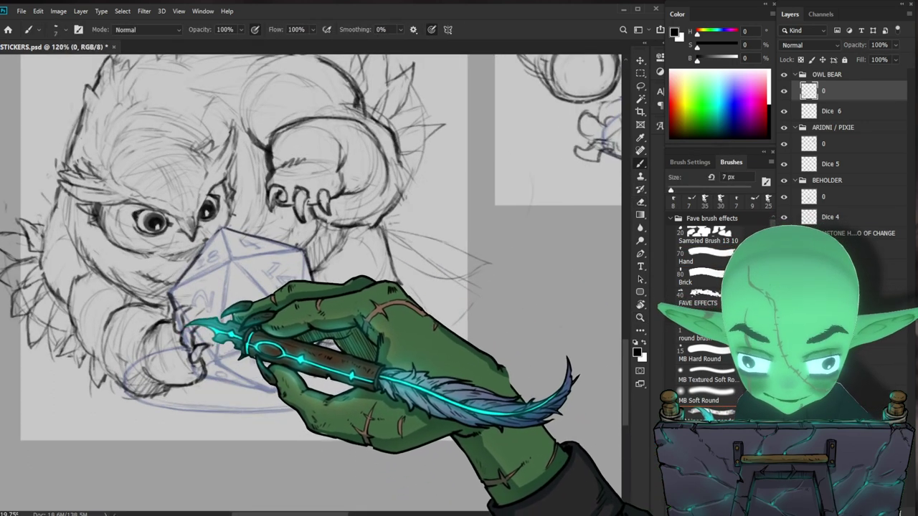
key("e")
key("b")
key("e")
key("b")
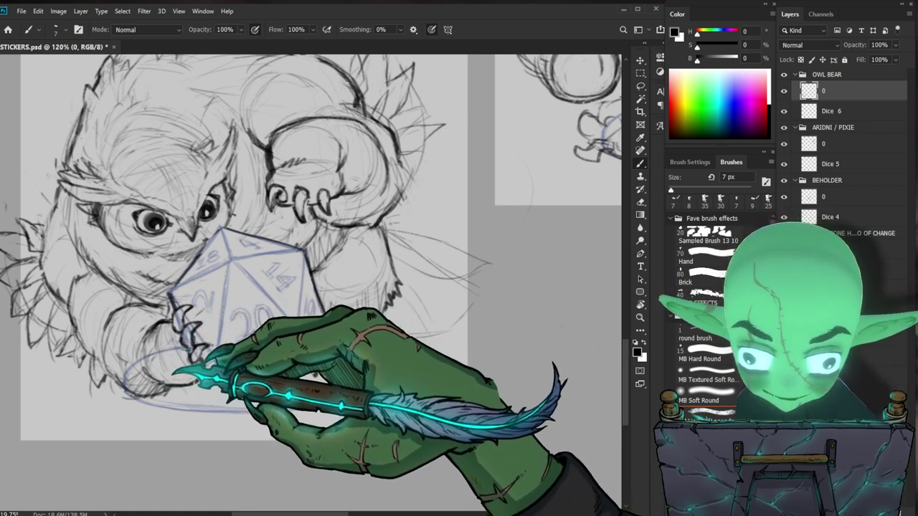
Refine the raised forearm's underside and rework the haunch's outer fur edge with the 7 px brush and 8 px eraser
scroll(237, 259, "up", 2)
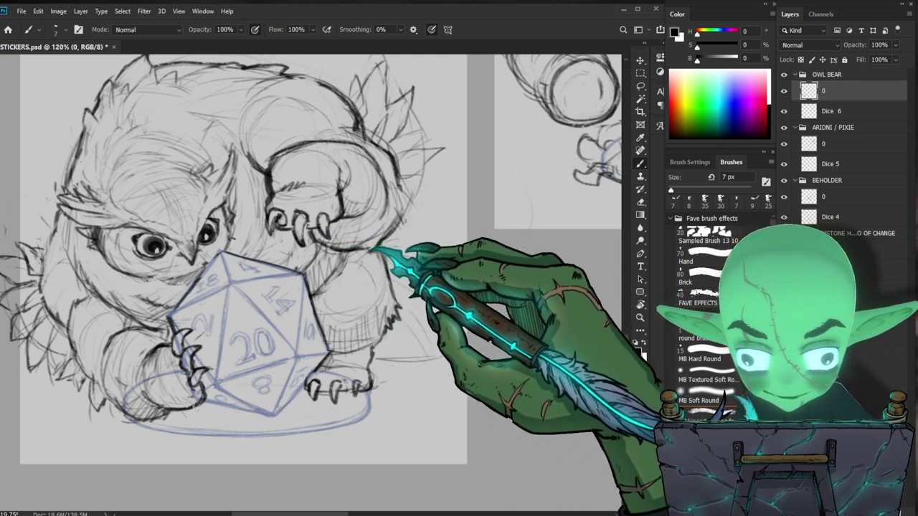
scroll(406, 294, "down", 5)
scroll(399, 276, "up", 5)
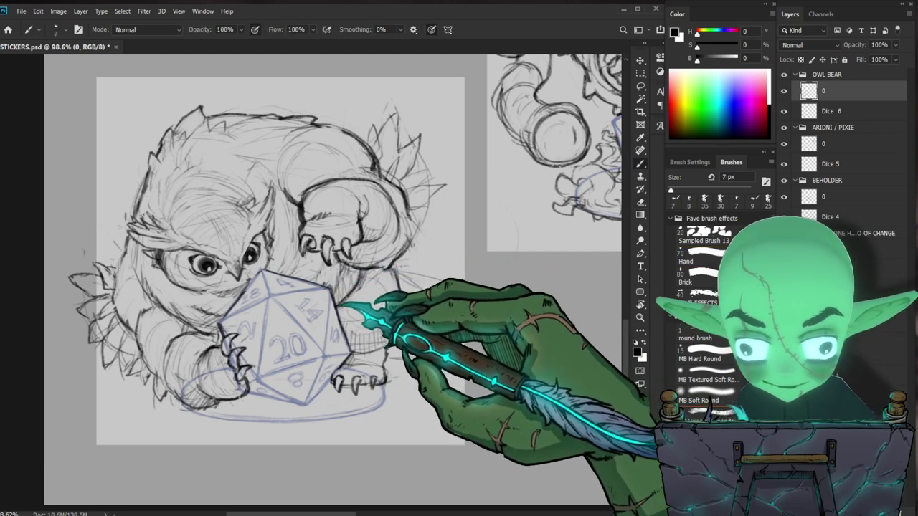
left_click_drag(458, 267, 448, 353)
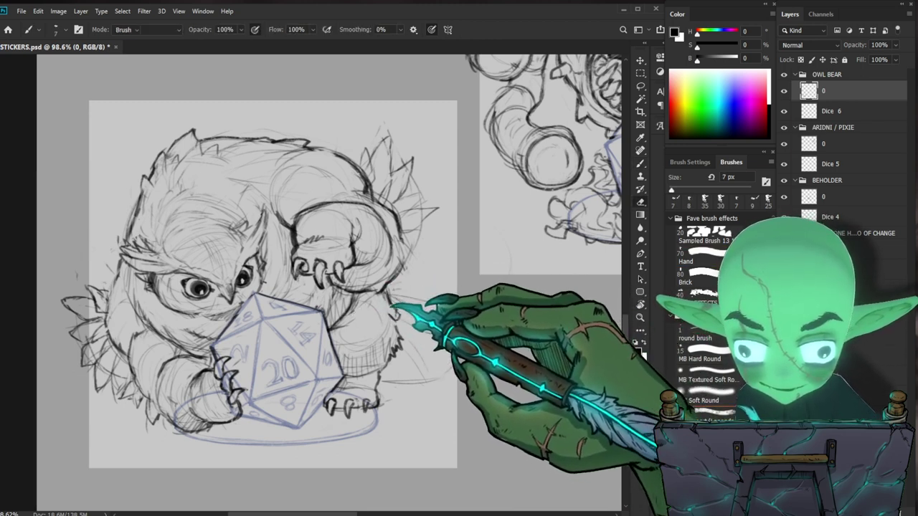
key("e")
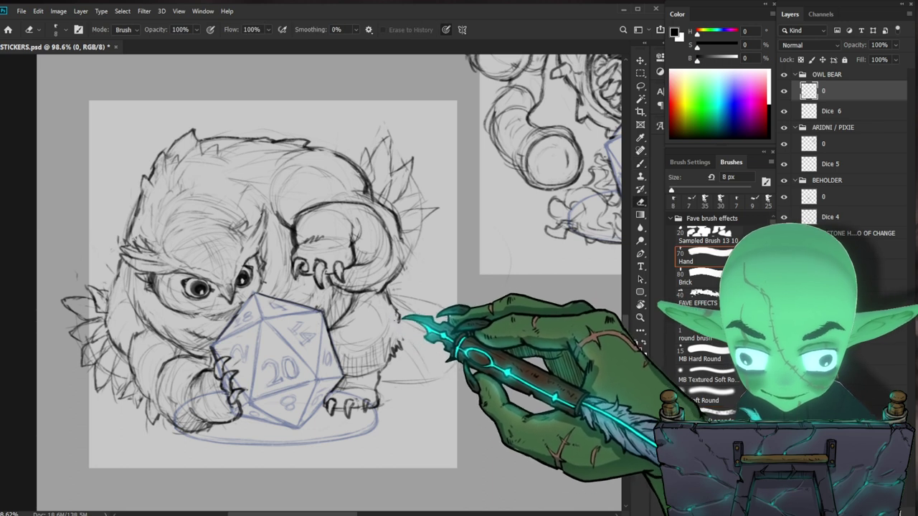
key("b")
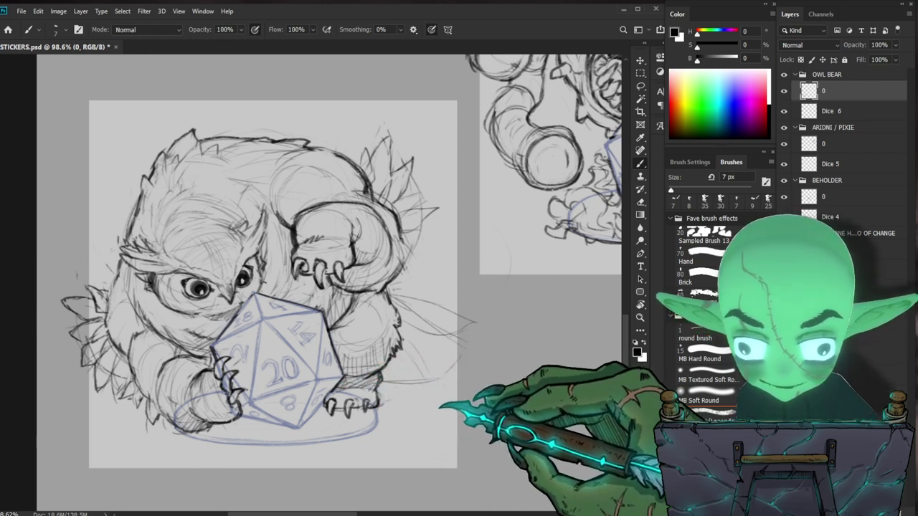
Erase the clawed hind foot beneath the haunch, enlarging the eraser to 70 px
scroll(440, 405, "down", 2)
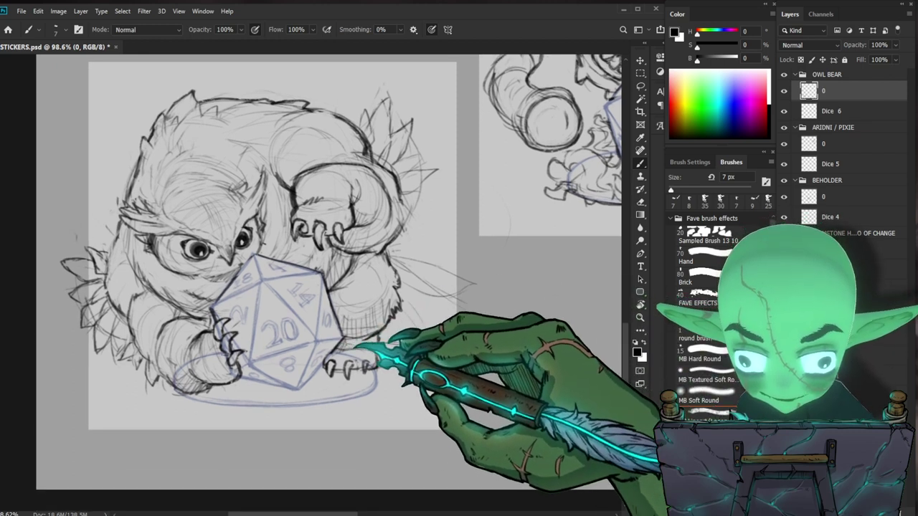
key("e")
mouse_move(380, 347)
left_mouse_down()
mouse_move(375, 363)
mouse_move(403, 371)
mouse_move(358, 359)
left_mouse_up()
key("b")
key("e")
key("bracketright")
key("bracketright")
key("bracketright")
key("bracketright")
key("bracketright")
key("bracketright")
key("bracketright")
key("bracketright")
key("bracketright")
key("bracketright")
key("bracketright")
left_click_drag(276, 365, 337, 356)
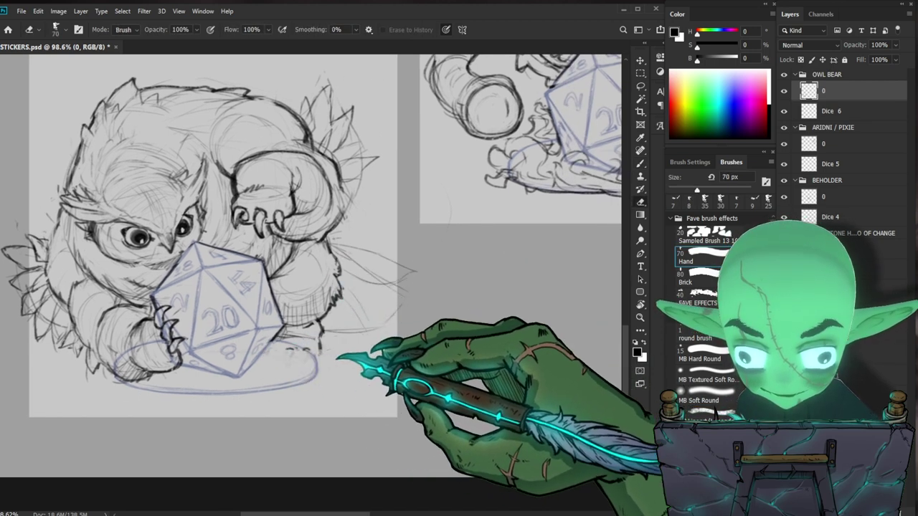
Try out a replacement hind foot and front claws beside the d20 with the 7 px brush and 70 px eraser
key("b")
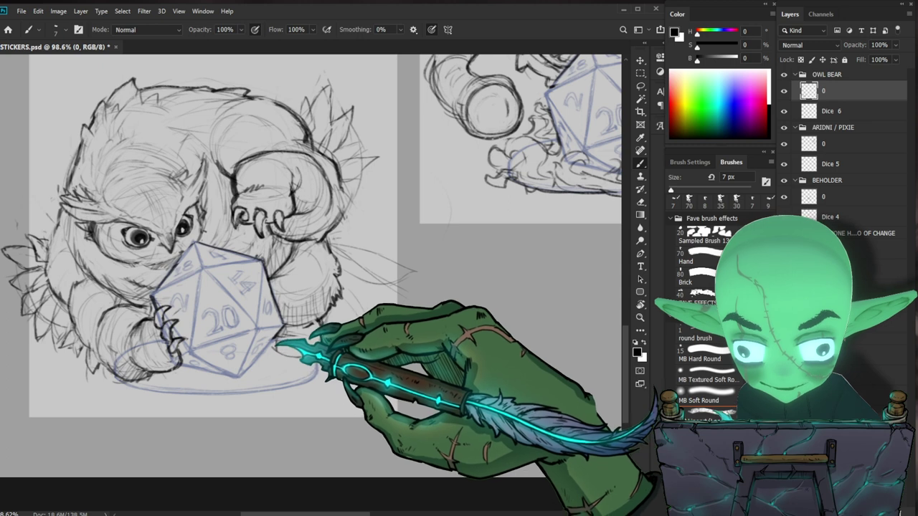
key("e")
mouse_move(312, 354)
left_mouse_down()
mouse_move(266, 347)
mouse_move(301, 358)
left_mouse_up()
key("b")
key("e")
key("b")
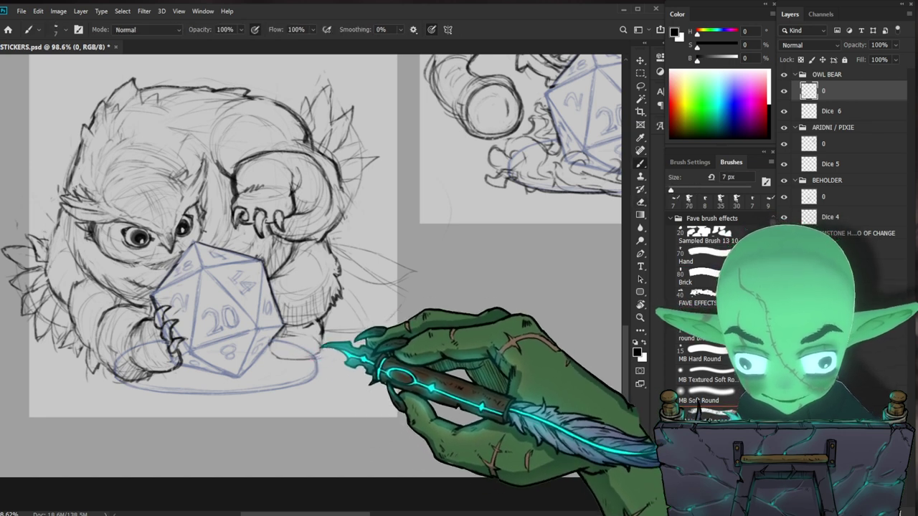
key("e")
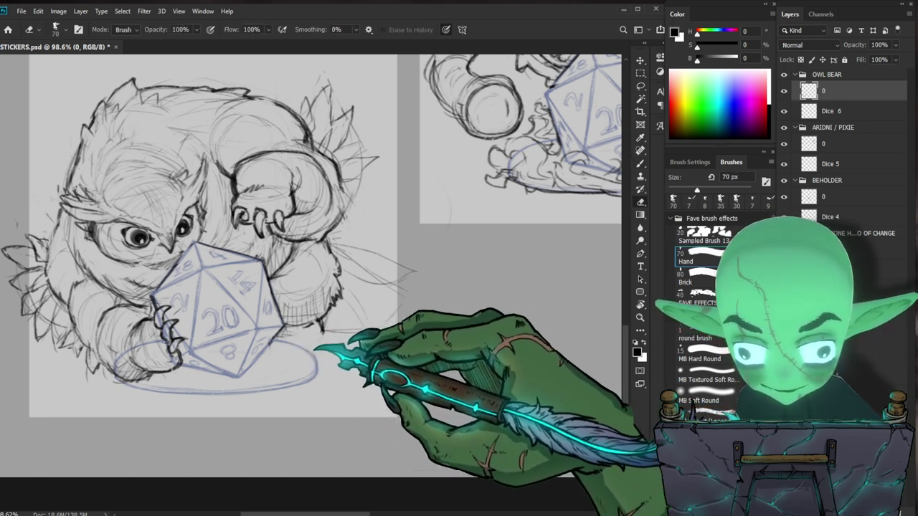
key("b")
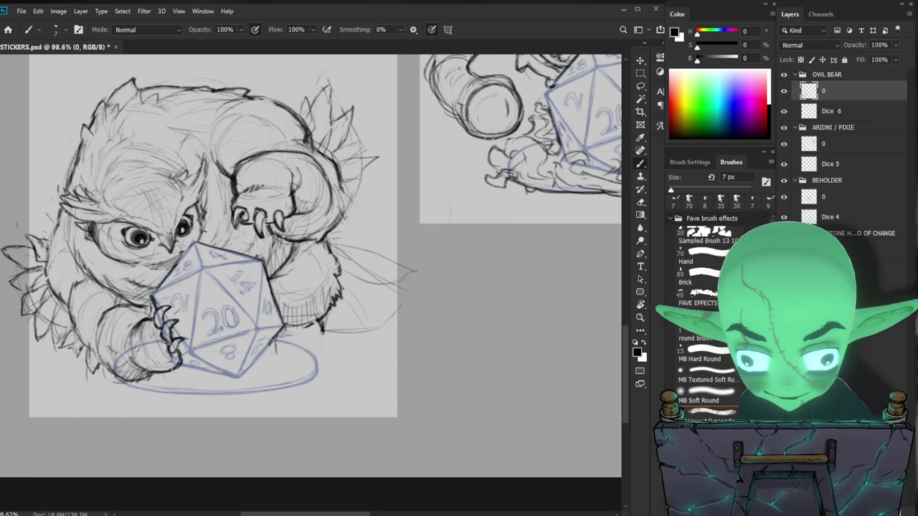
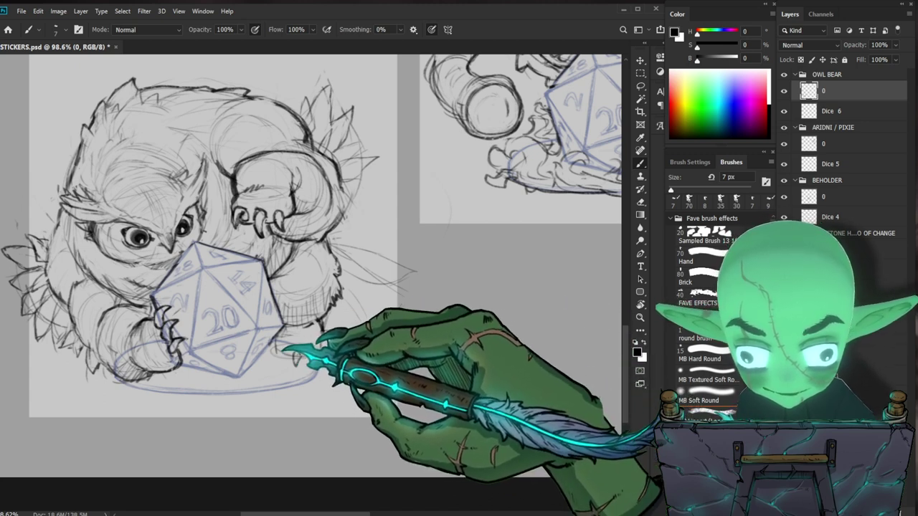
left_click_drag(278, 349, 281, 365)
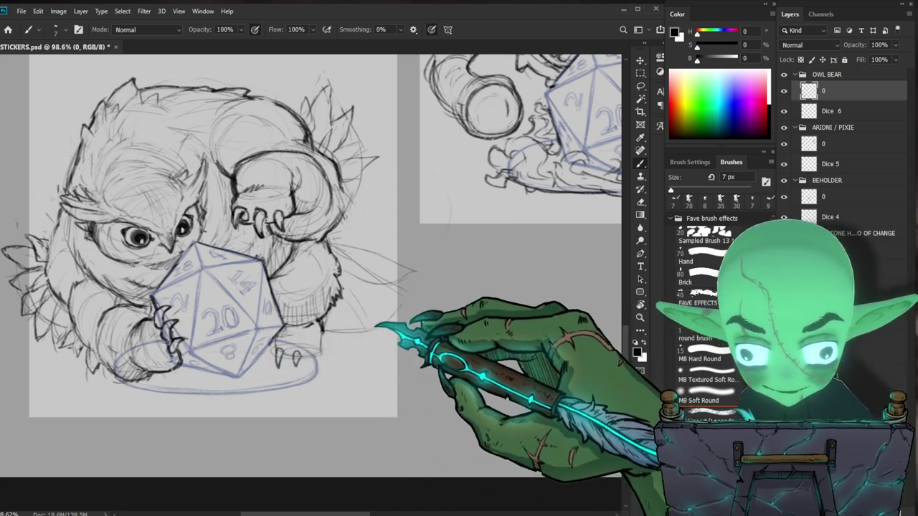
left_click_drag(397, 296, 344, 380)
mouse_move(180, 425)
left_mouse_down()
mouse_move(243, 424)
mouse_move(253, 393)
mouse_move(228, 399)
left_mouse_up()
key("e")
Sketch a simple blocky hind foot under the haunch with the 7 px brush and rough in a squared tail end
key("b")
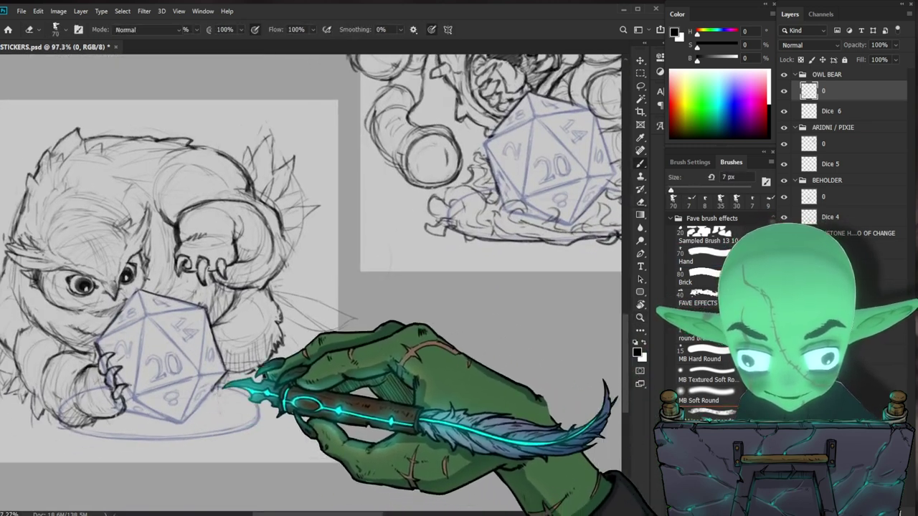
left_click_drag(294, 390, 323, 387)
key("e")
key("b")
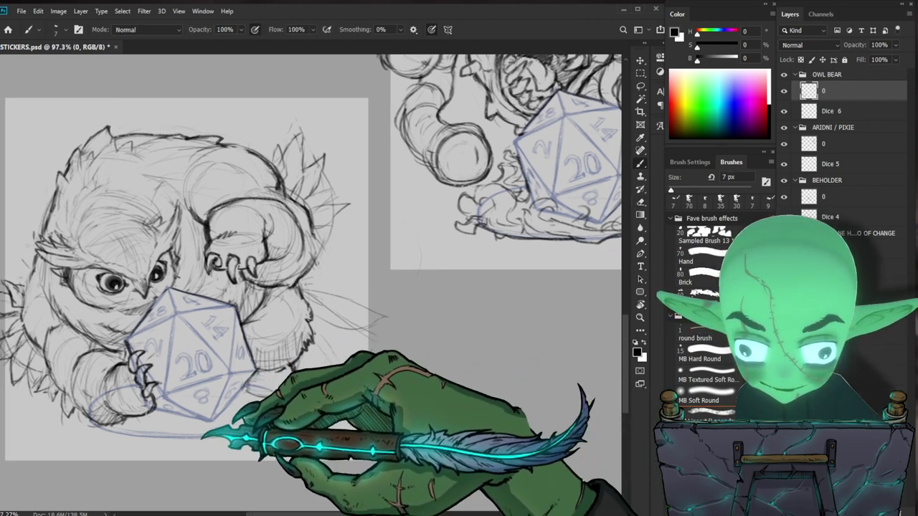
scroll(357, 374, "down", 3)
scroll(376, 365, "up", 3)
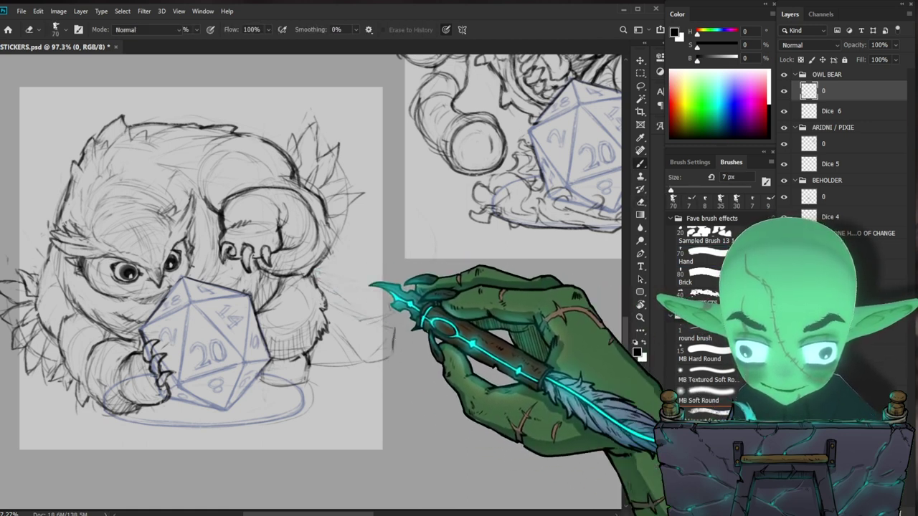
Fade the sweeping tail lines behind the haunch with the 70 px eraser and restate the tail with the 7 px brush
mouse_move(422, 332)
left_mouse_down()
mouse_move(476, 359)
mouse_move(459, 344)
left_mouse_up()
key("e")
key("b")
key("e")
key("b")
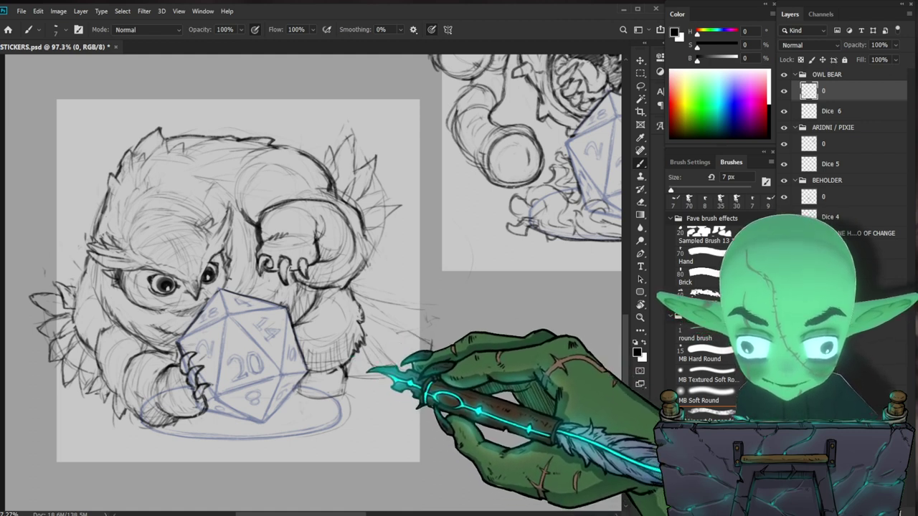
Add an upper feather edge to the tail and firm up the hind foot using the 7 px brush and 70 px eraser
key("e")
key("b")
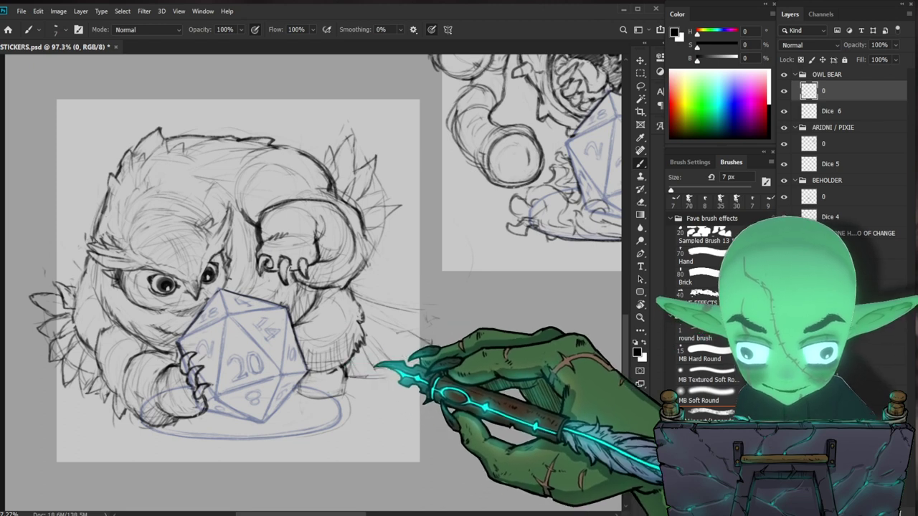
key("e")
key("b")
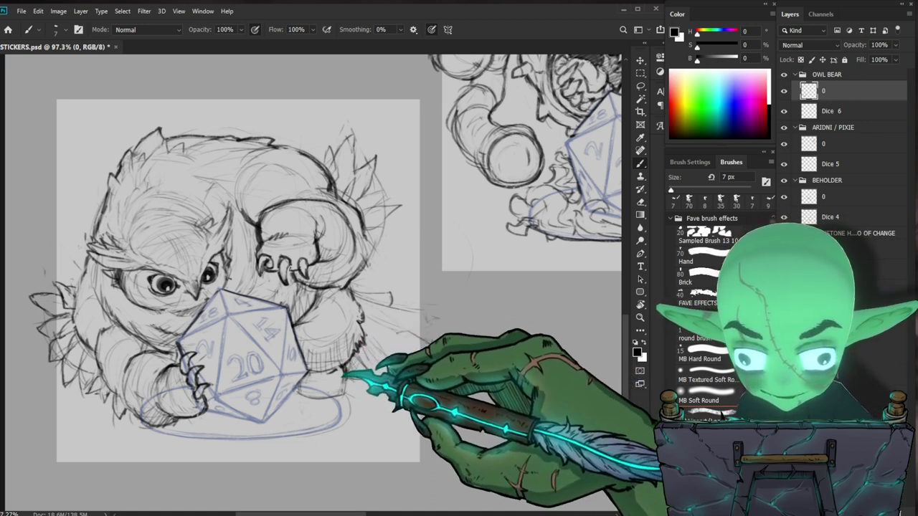
key("e")
key("b")
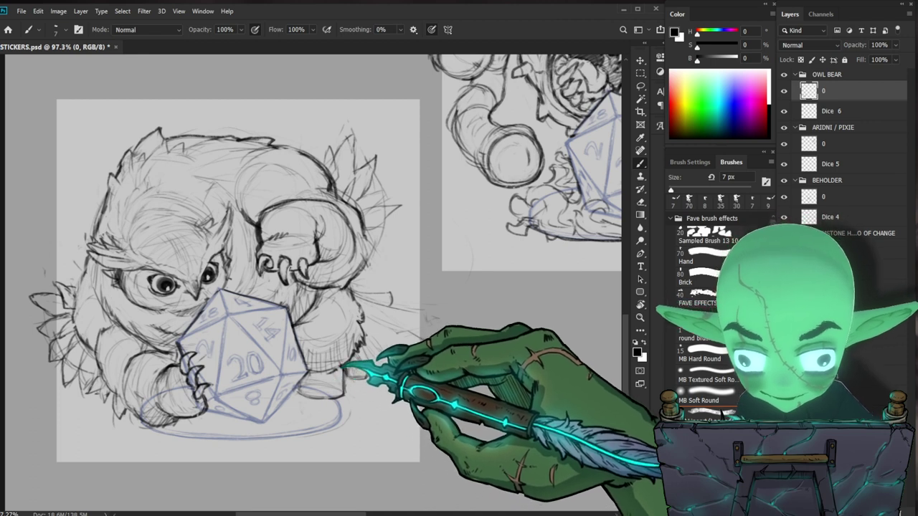
Review the reworked tail, hind foot and gripping paw up close and within the whole owlbear figure
scroll(377, 379, "down", 2)
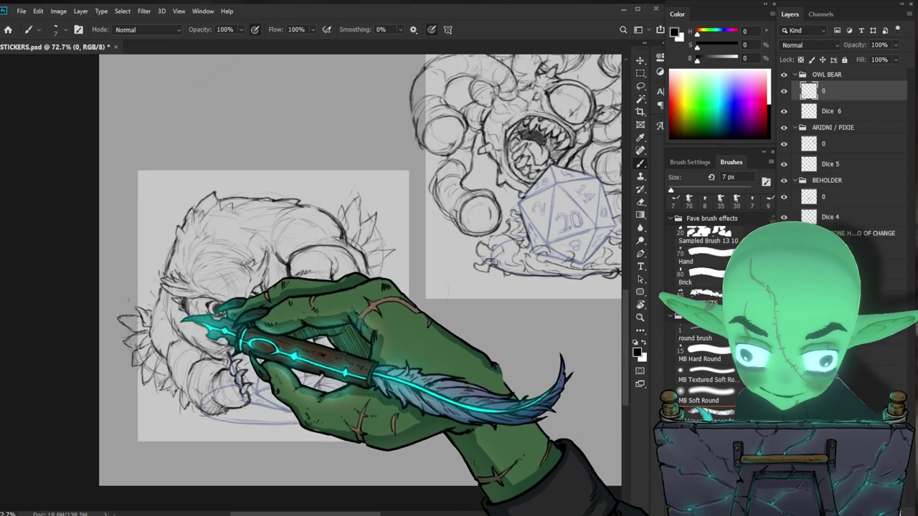
scroll(163, 316, "up", 2)
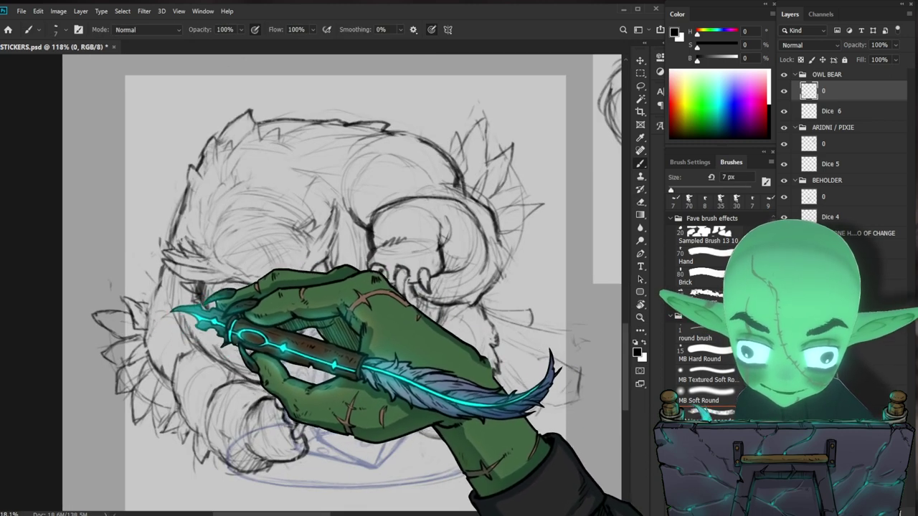
left_click_drag(482, 333, 437, 316)
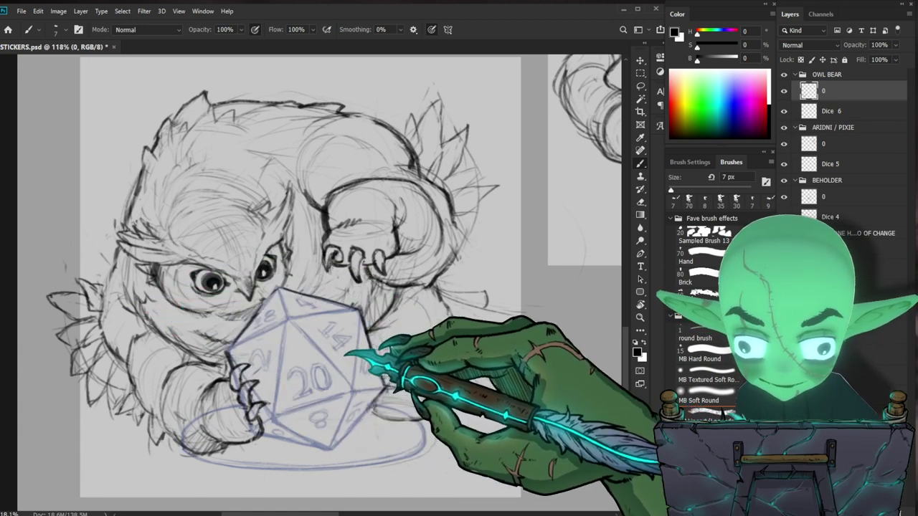
left_click_drag(480, 355, 460, 333)
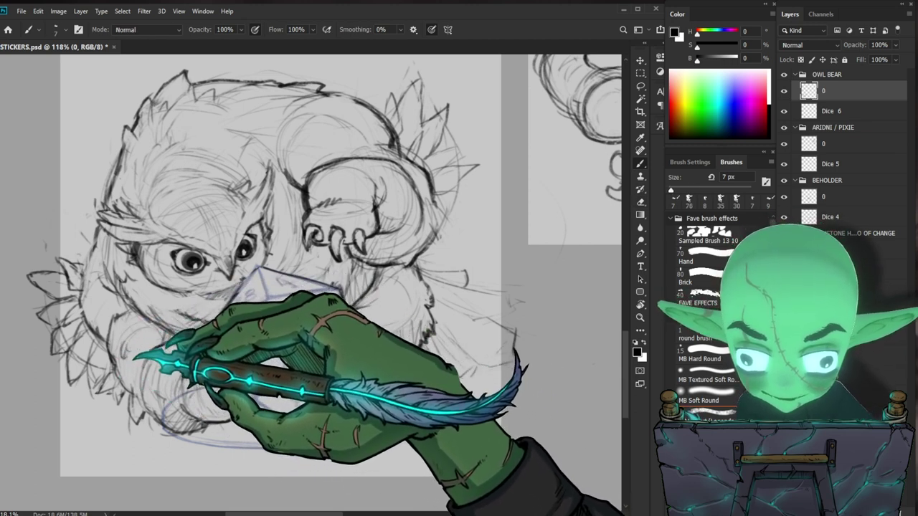
left_click_drag(368, 380, 357, 363)
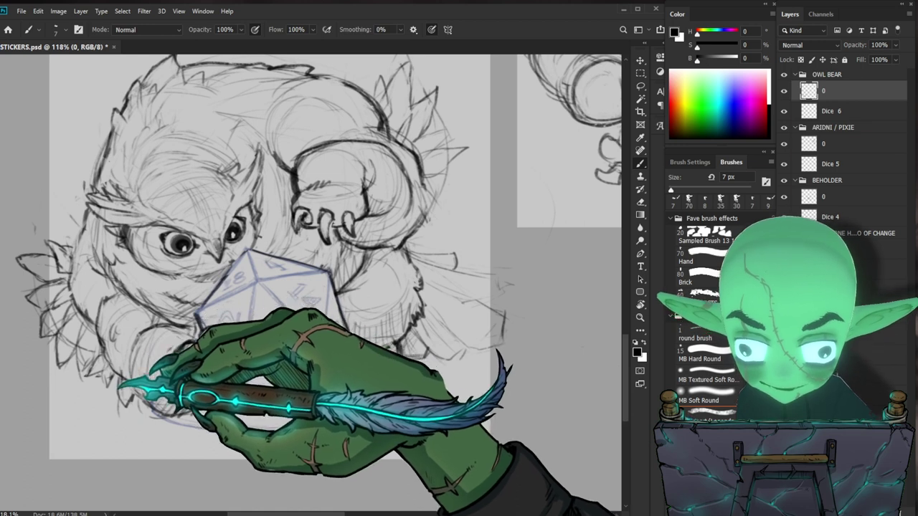
scroll(143, 390, "down", 5)
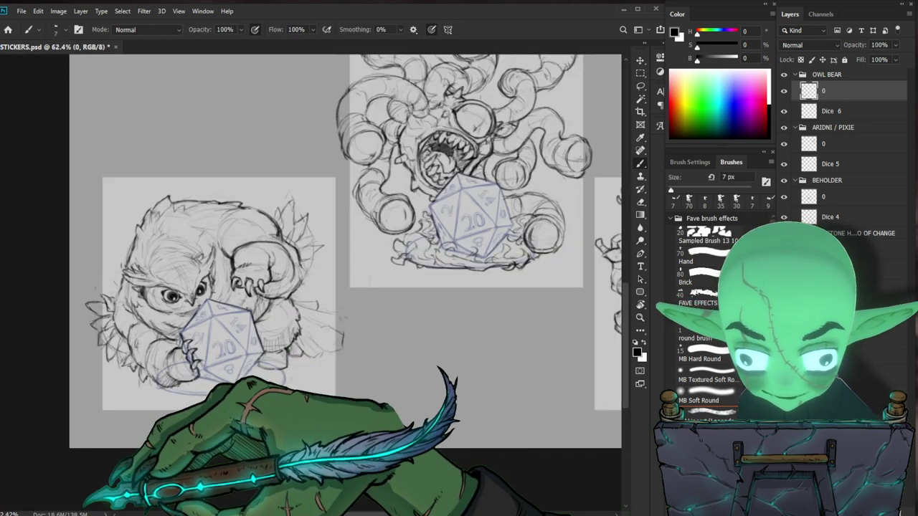
Extend the spiky feathers behind the owlbear's raised arm with the 7 px brush and trim them with the 40 px eraser
scroll(325, 236, "up", 5)
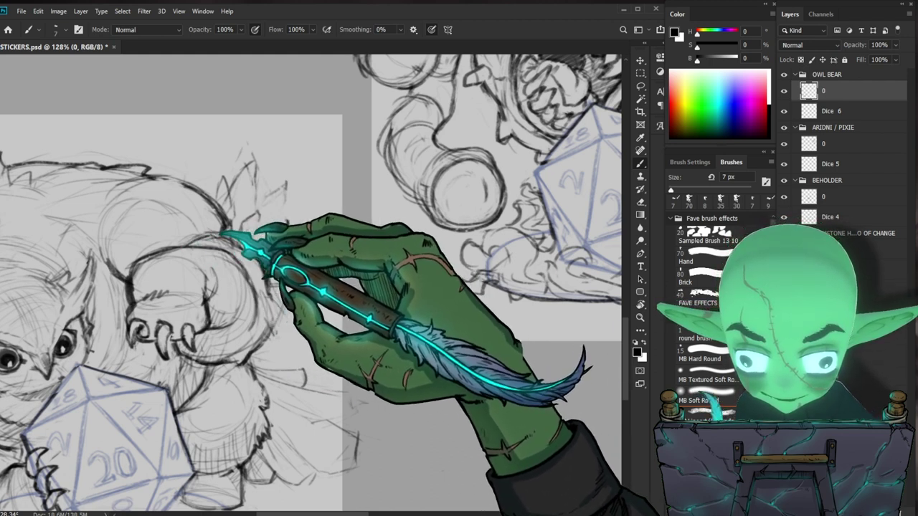
left_click_drag(264, 238, 204, 343)
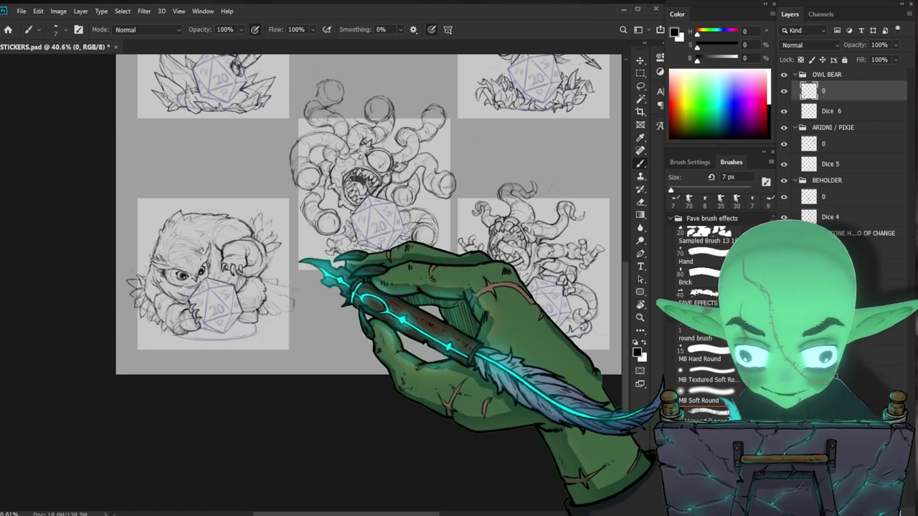
scroll(301, 244, "up", 2)
key("e")
key("bracketleft")
key("bracketleft")
key("bracketleft")
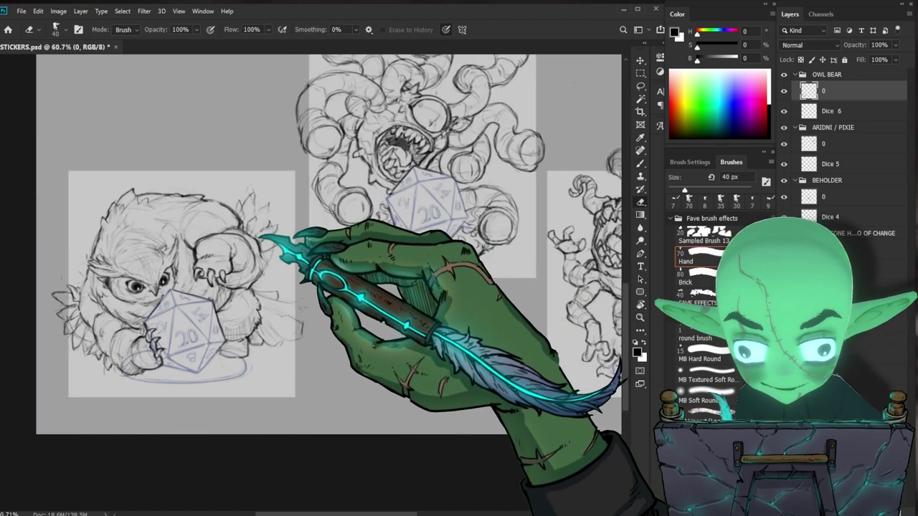
key("b")
mouse_move(254, 248)
left_mouse_down()
mouse_move(277, 250)
mouse_move(253, 248)
left_mouse_up()
key("e")
key("bracketleft")
key("b")
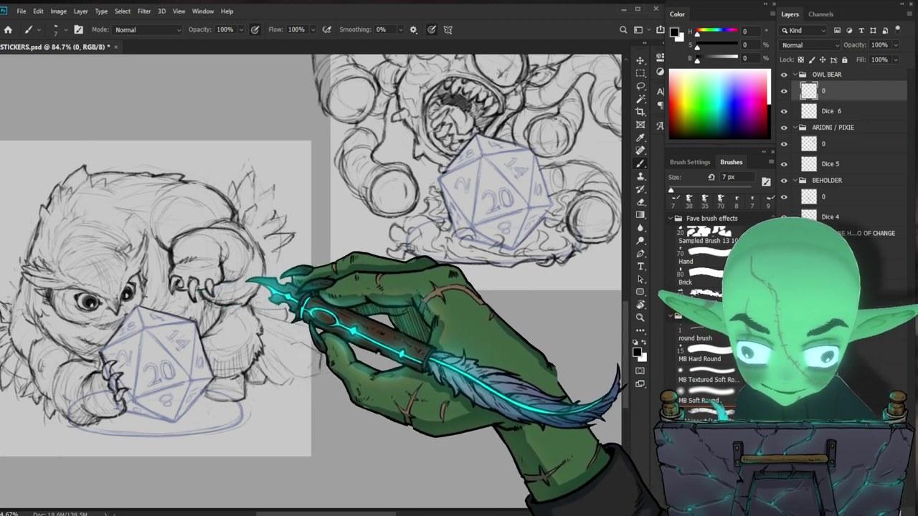
scroll(247, 306, "down", 3)
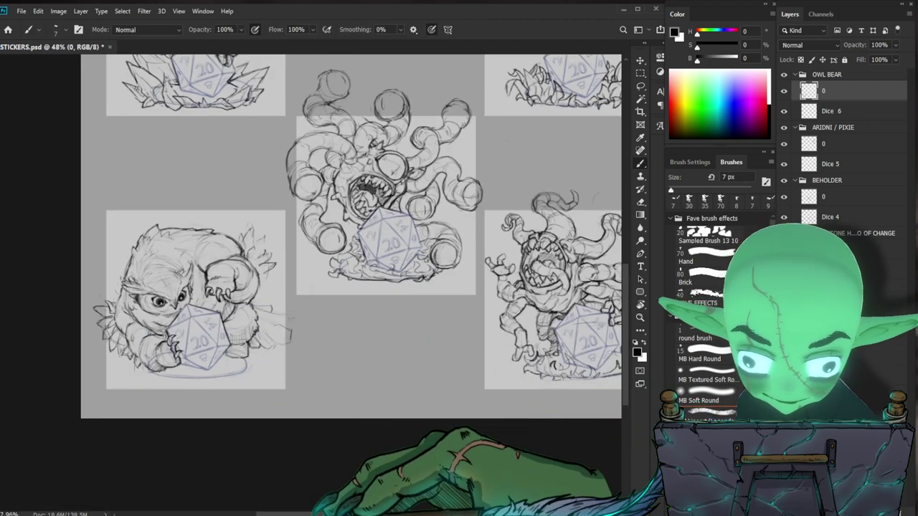
scroll(252, 309, "up", 3)
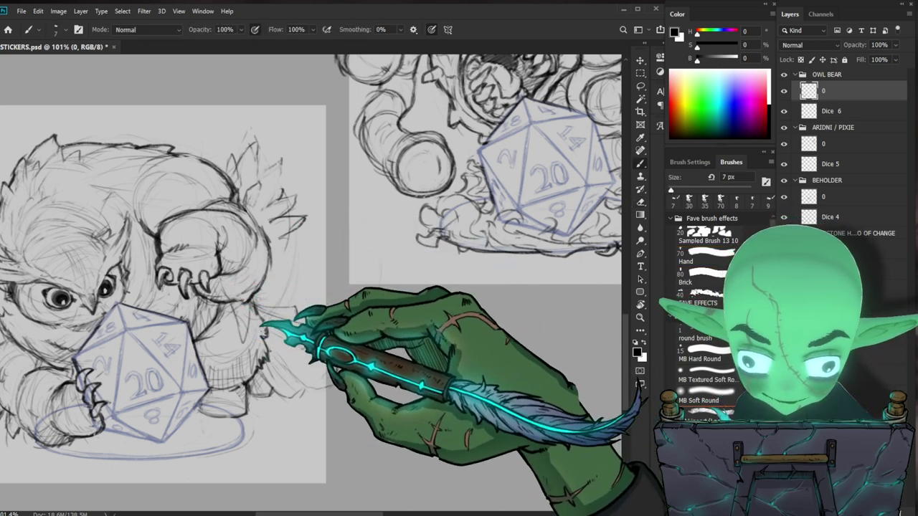
Fade out the spiky feathers behind the owlbear's shoulder with the 30 px eraser
key("ctrl+space")
mouse_move(360, 200)
left_mouse_down()
mouse_move(297, 246)
mouse_move(334, 215)
left_mouse_up()
key("e")
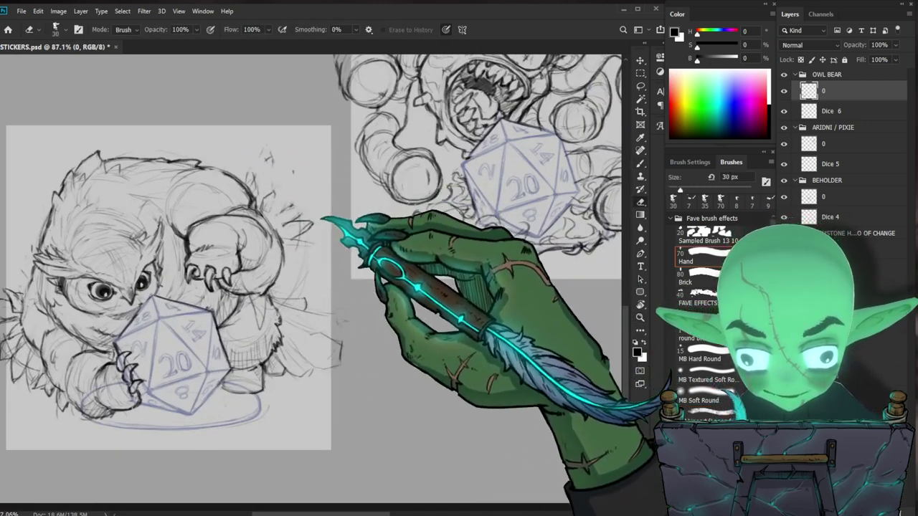
key("b")
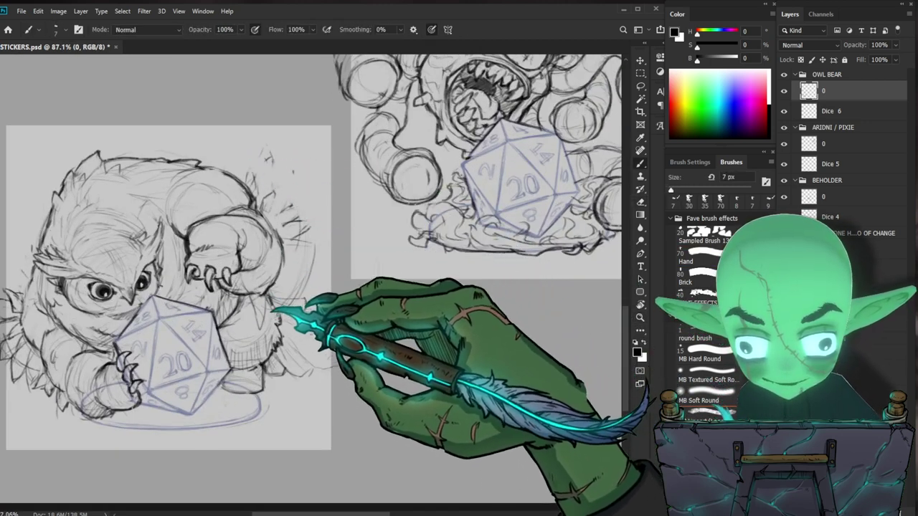
Sketch pointed feathers hanging from the underside of the raised forearm with the 7 px brush, cleaning up with the eraser
key("e")
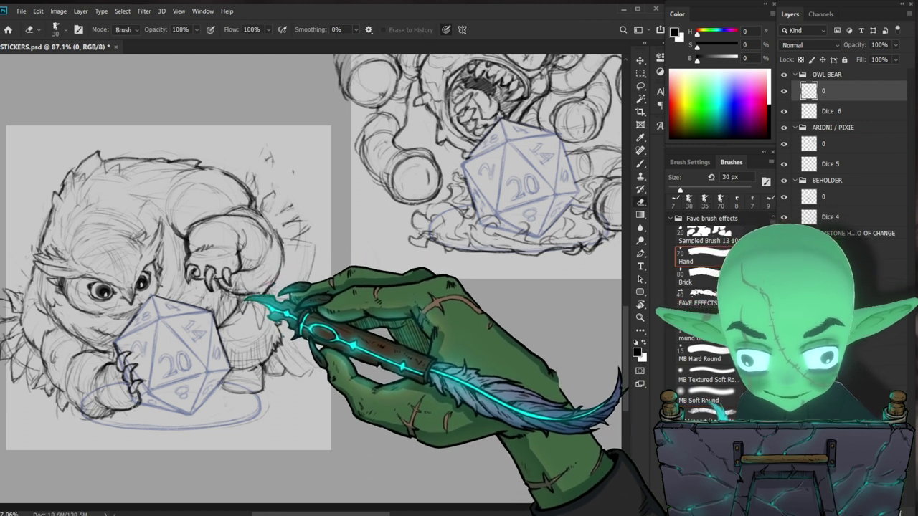
key("b")
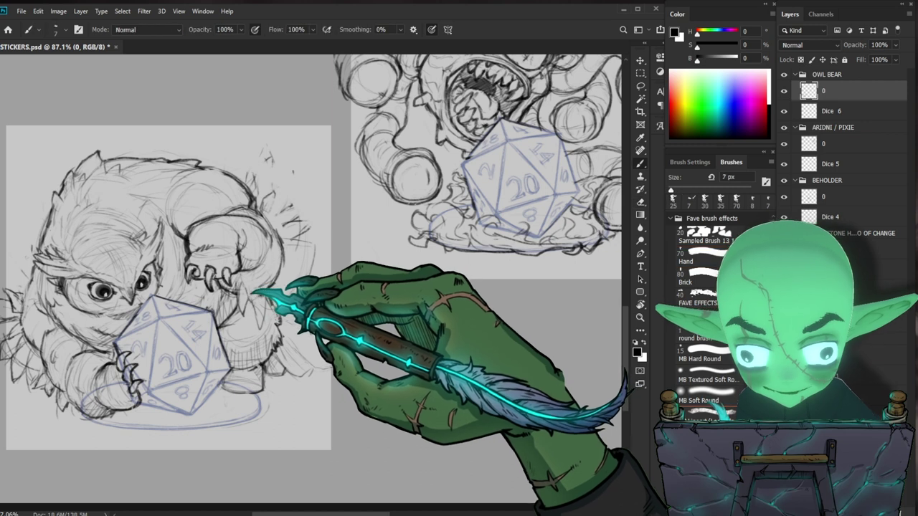
left_click_drag(257, 300, 284, 284)
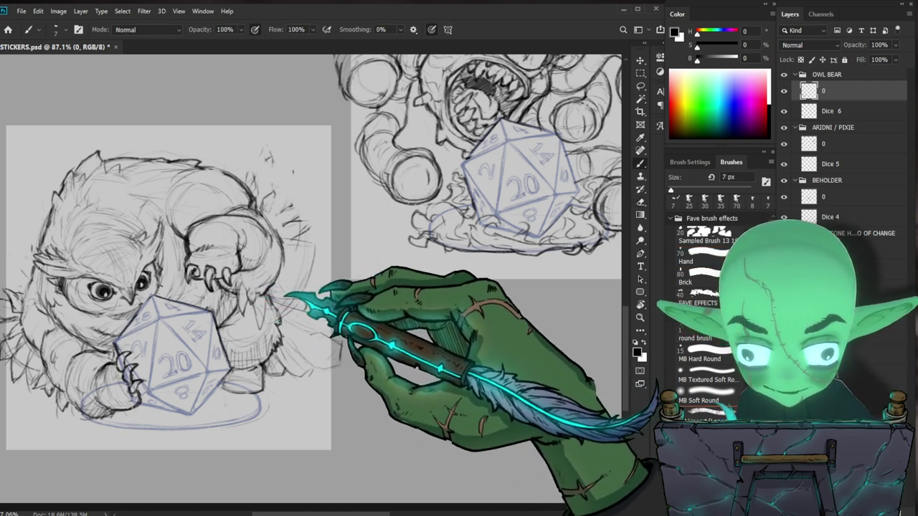
key("e")
key("b")
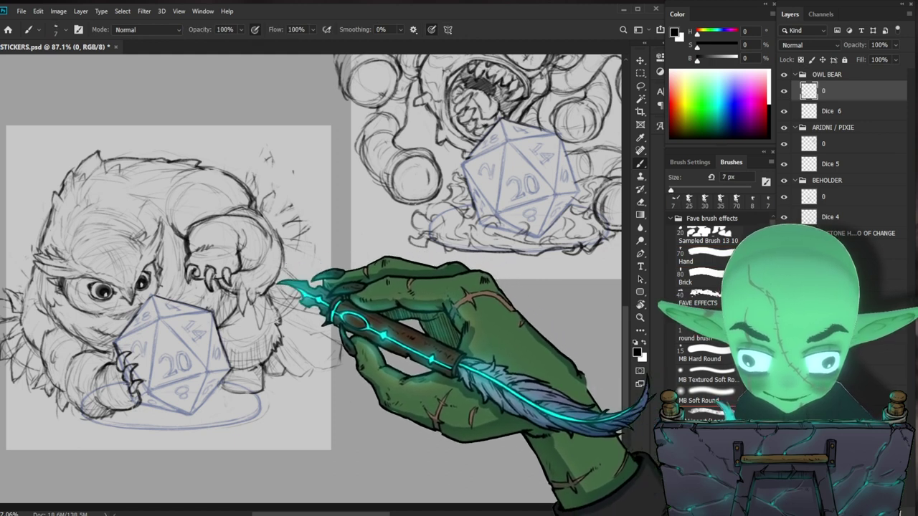
Add overlapping feathers behind the raised elbow, beside the haunch, with the 7 px brush and 25 px eraser
key("e")
key("b")
key("e")
key("b")
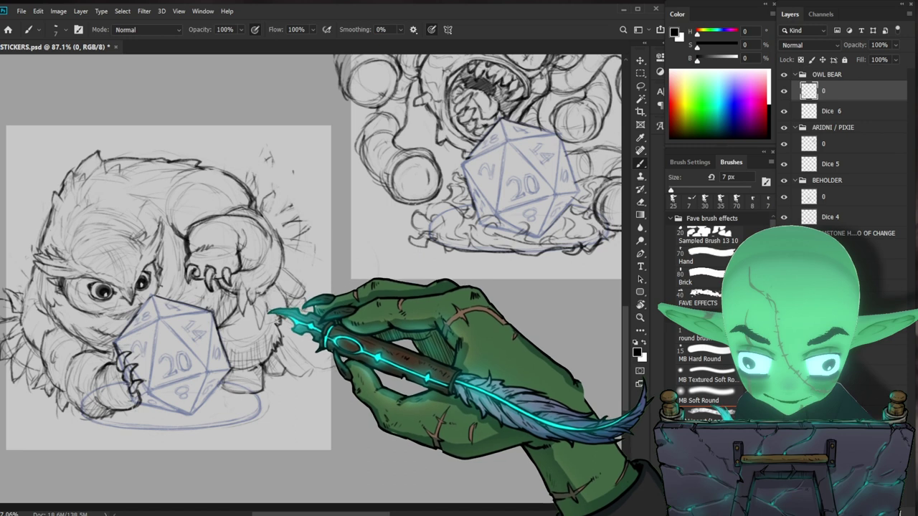
left_click_drag(287, 292, 250, 395)
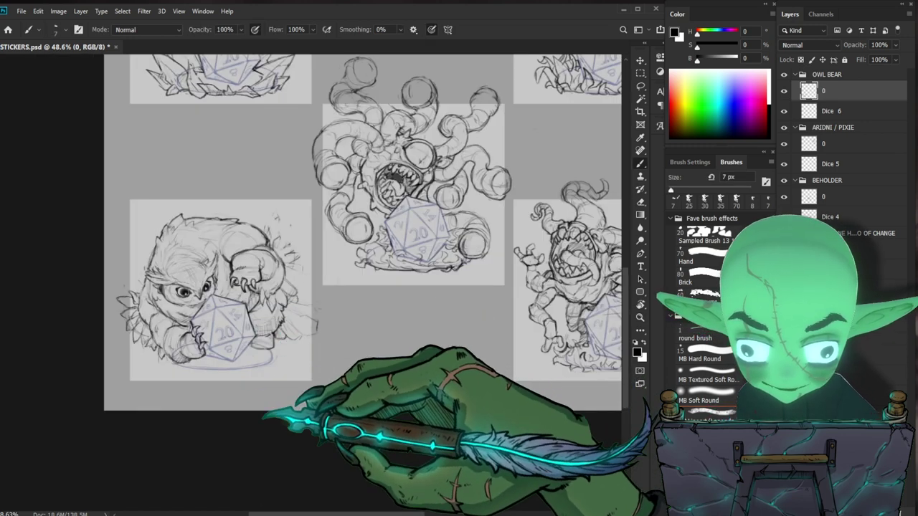
Refine the layered feathers along the outer and lower edge of the gripping arm with the 7 px brush and 25 px eraser
left_click_drag(133, 340, 183, 304)
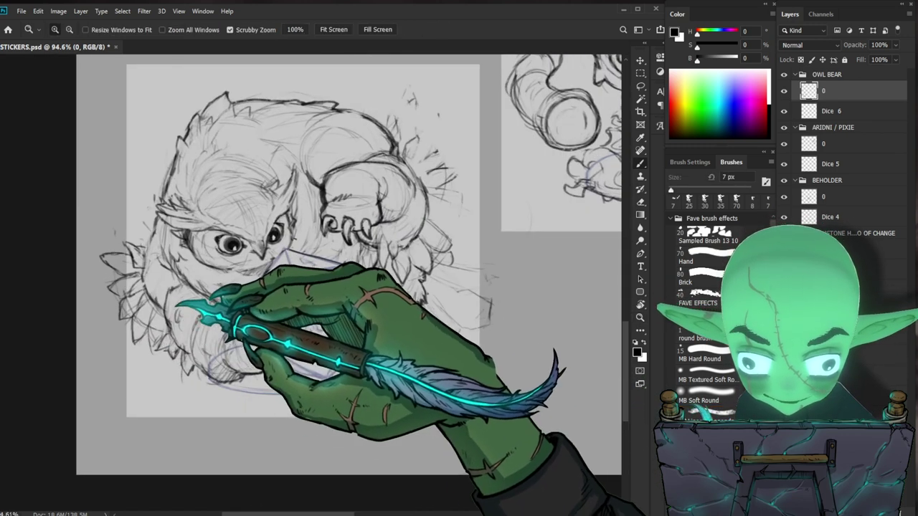
key("e")
key("b")
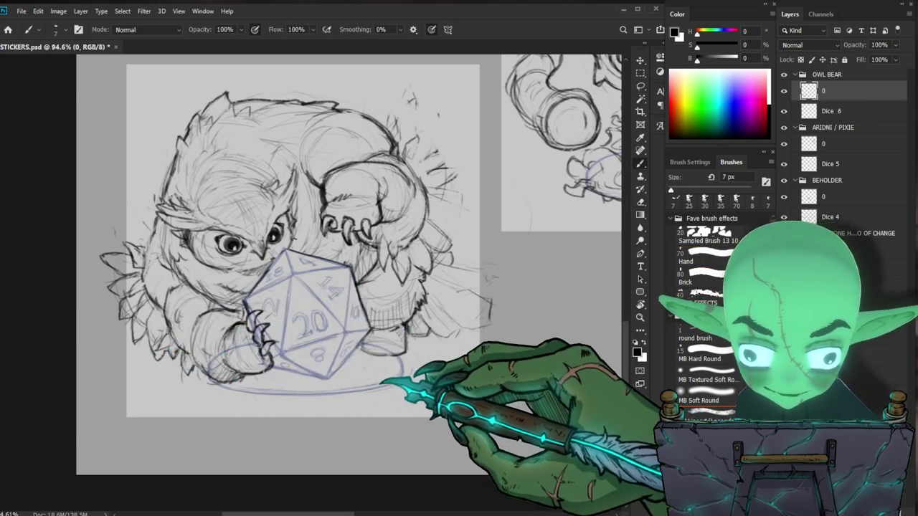
left_click_drag(389, 386, 367, 385)
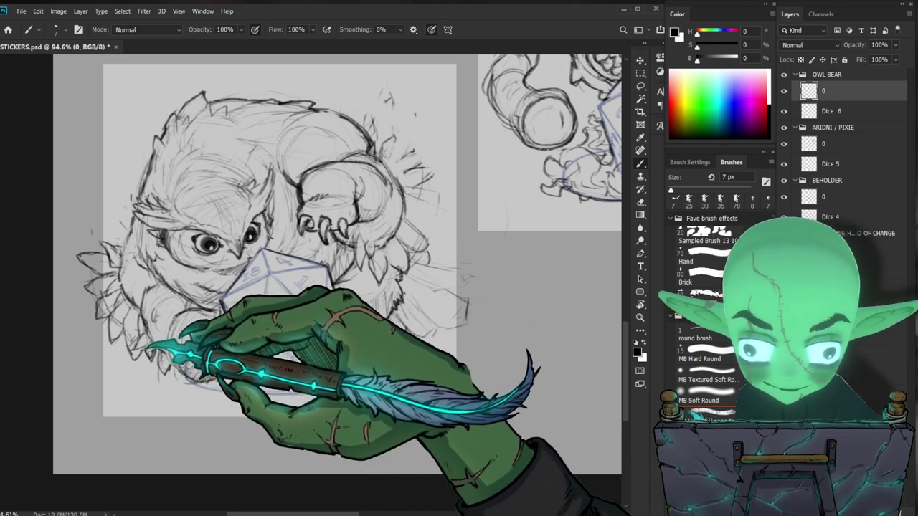
left_click_drag(322, 362, 310, 353)
key("e")
key("b")
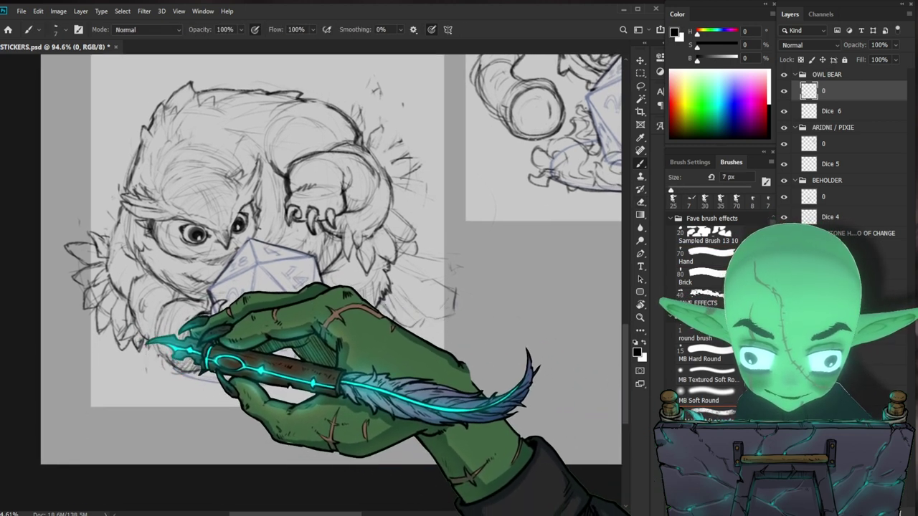
left_click_drag(144, 356, 172, 339)
key("e")
key("b")
left_click_drag(325, 369, 283, 375)
left_click_drag(122, 362, 115, 328)
key("z")
left_click_drag(194, 291, 119, 325)
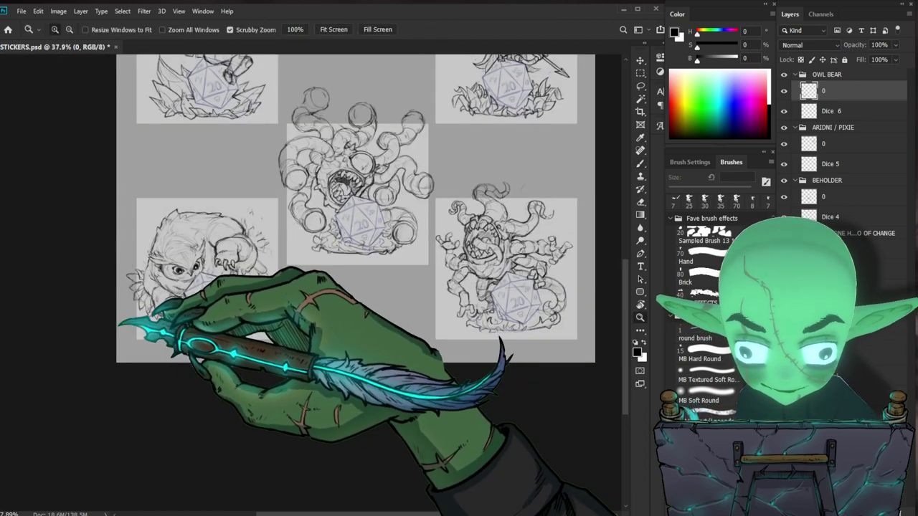
Draw long pointed feathers fanning out behind the raised elbow, just above the tail, with the 7 px brush
left_click_drag(266, 259, 359, 249)
key("e")
key("b")
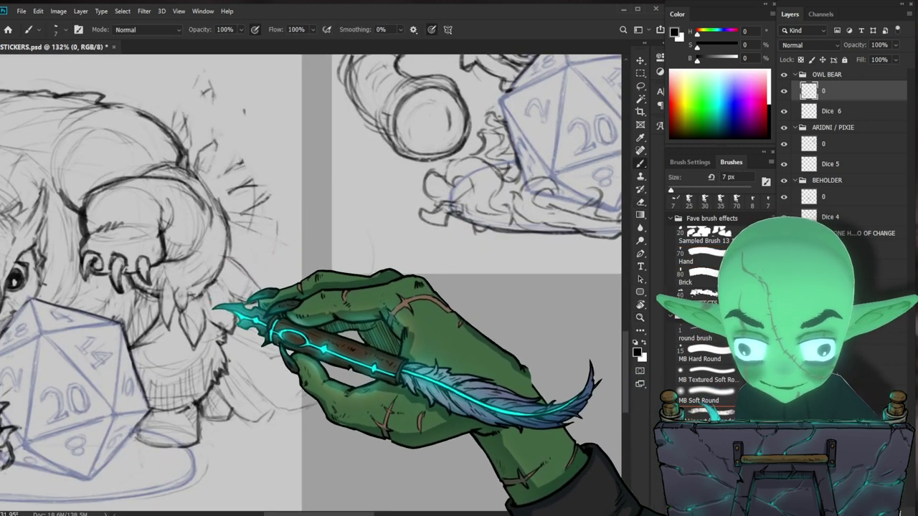
left_click_drag(280, 254, 347, 286)
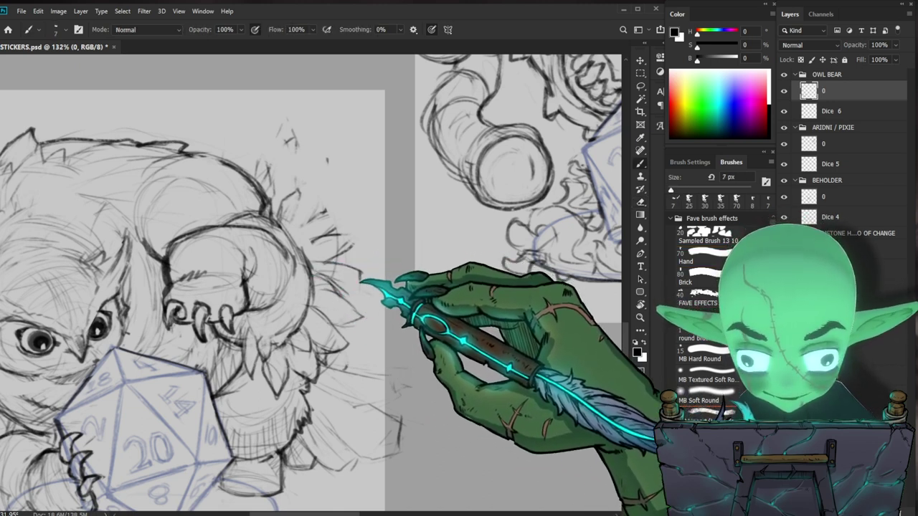
mouse_move(380, 276)
left_mouse_down()
mouse_move(316, 272)
mouse_move(428, 252)
mouse_move(385, 291)
mouse_move(394, 373)
mouse_move(393, 359)
left_mouse_up()
Continue the feather fan upward behind the raised arm with the 7 px brush, tidying it with the 25 px eraser
left_click_drag(372, 216, 429, 217)
key("e")
key("b")
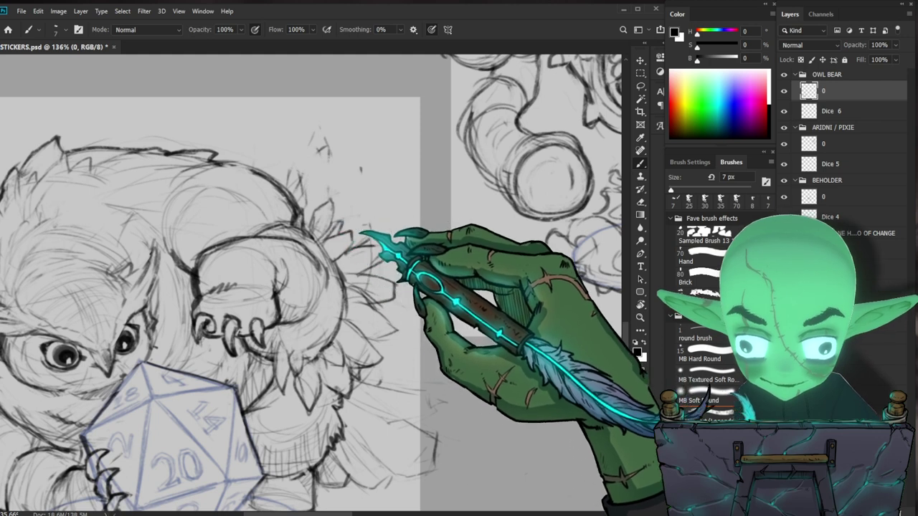
left_click_drag(383, 242, 337, 244)
left_click_drag(391, 226, 409, 211)
key("e")
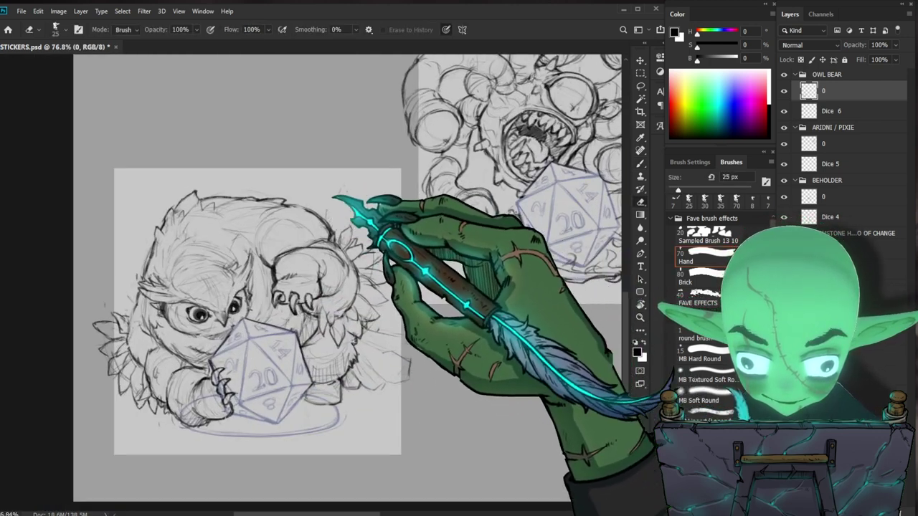
Fill in the topmost feathers of the fan close to the owlbear's shoulder with the 7 px brush
scroll(334, 214, "up", 2)
key("b")
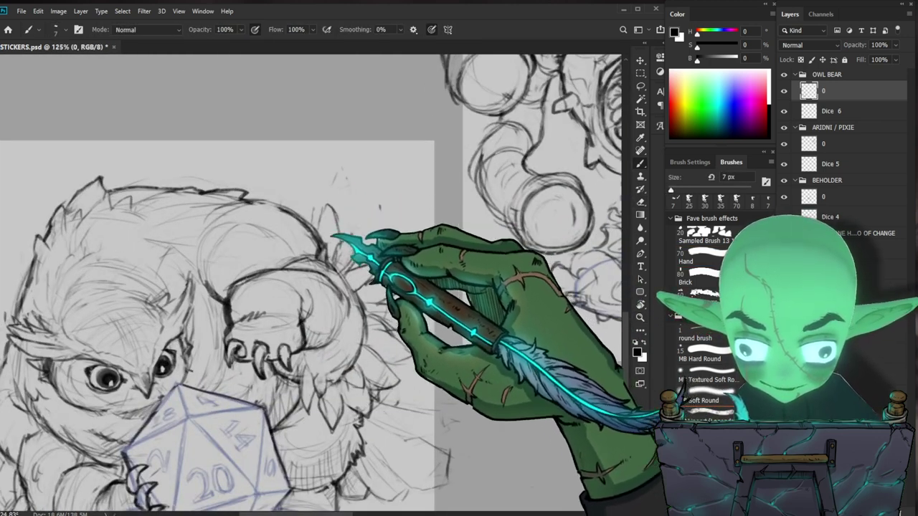
left_click_drag(387, 229, 348, 236)
left_click_drag(383, 366, 365, 339)
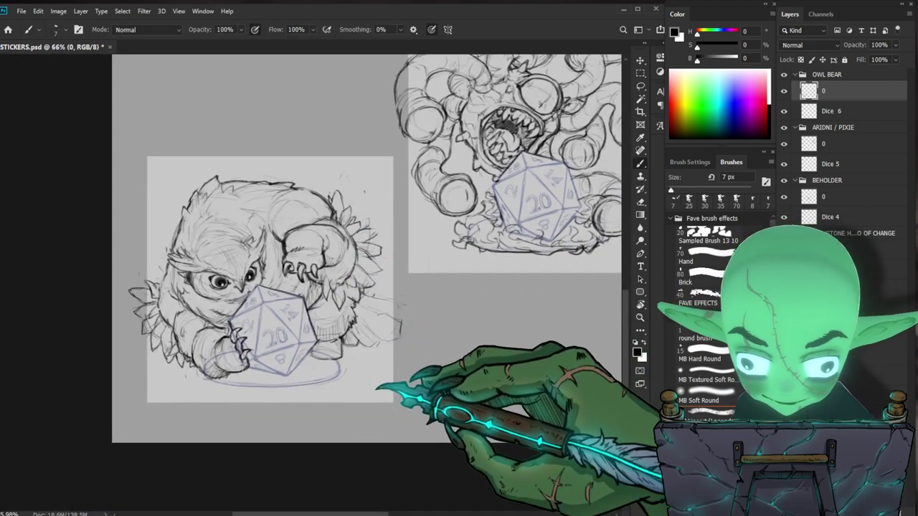
left_click_drag(357, 200, 393, 182)
key("b")
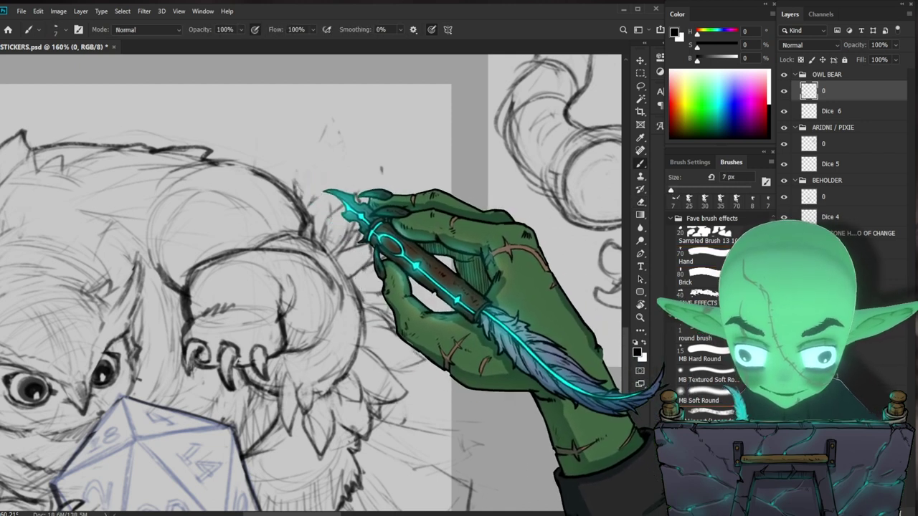
left_click_drag(321, 195, 311, 214)
Erase the old tail outline with the 25 px eraser and redraw the tail as long, squared-off feathers with the 7 px brush
key("z")
left_click_drag(366, 208, 297, 287)
left_click_drag(423, 445, 384, 426)
mouse_move(343, 279)
left_mouse_down()
mouse_move(378, 284)
mouse_move(323, 296)
left_mouse_up()
key("b")
key("e")
key("b")
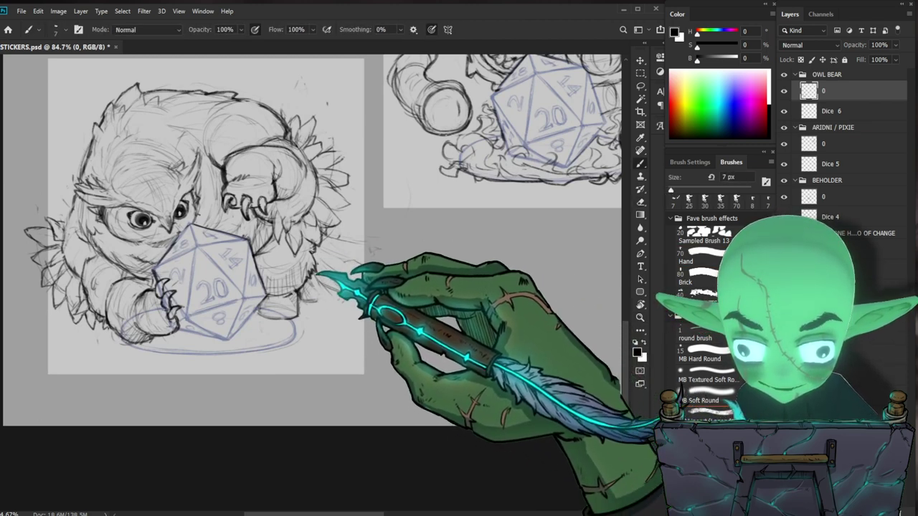
key("e")
key("b")
left_click_drag(414, 312, 418, 373)
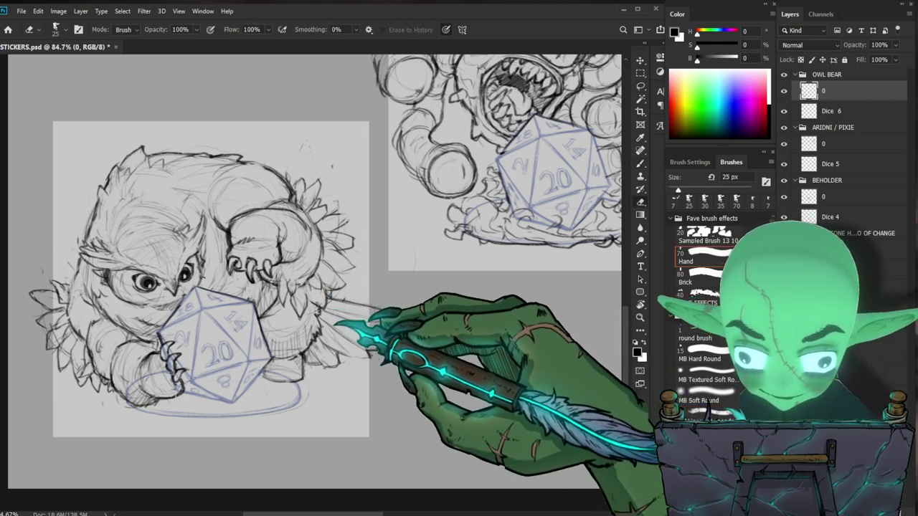
key("e")
key("b")
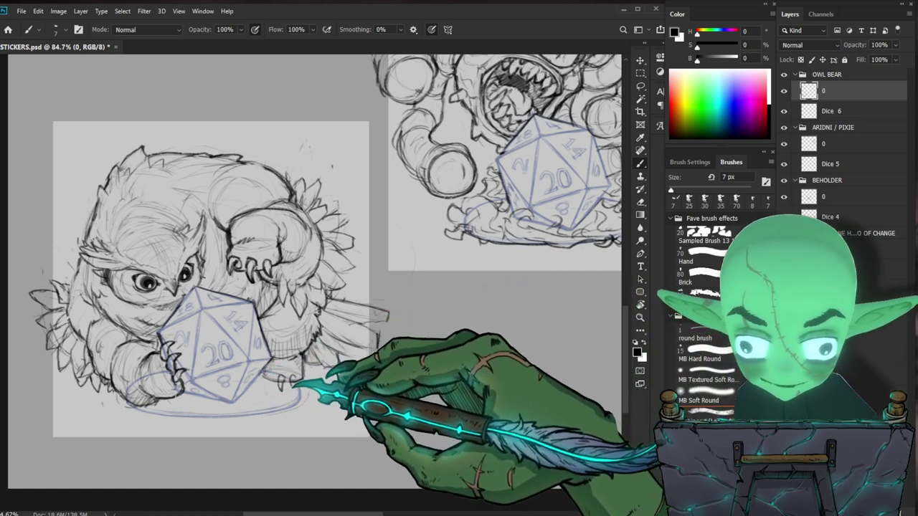
Draw curved claws along the front of the hind foot with the 7 px brush
left_click_drag(266, 374, 271, 386)
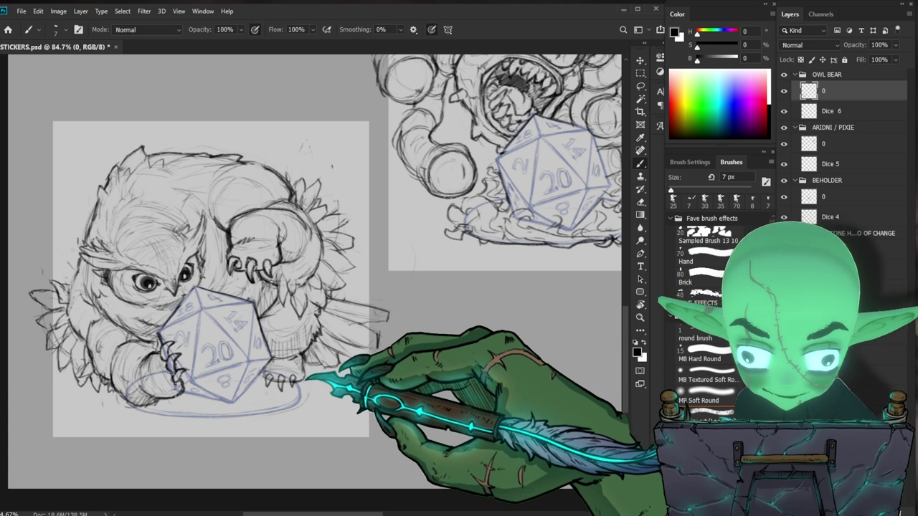
key("e")
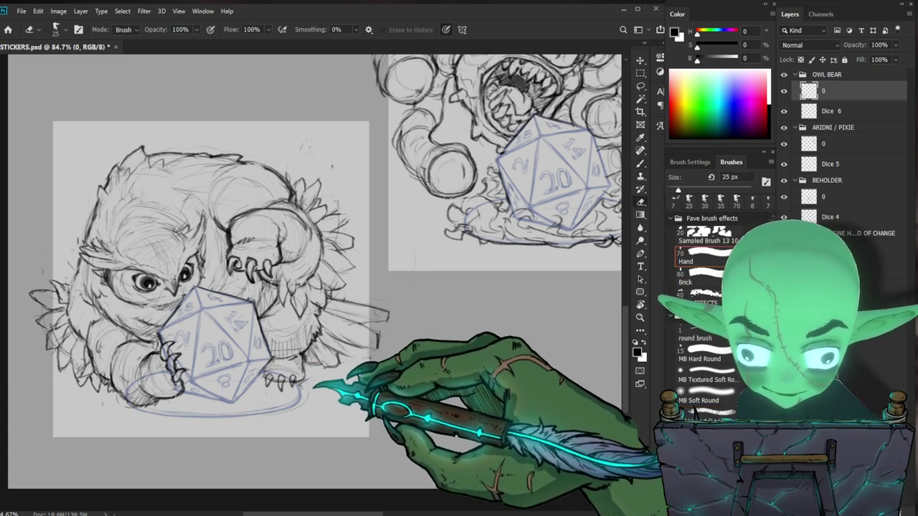
key("b")
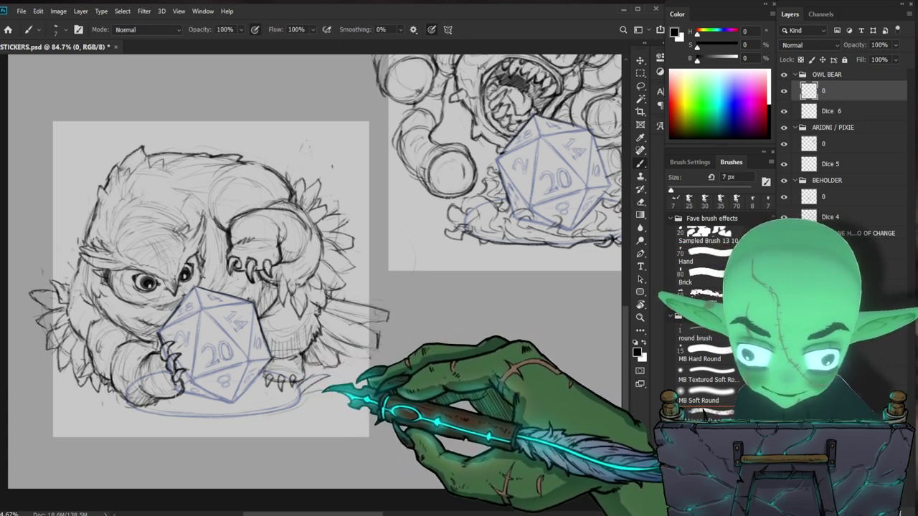
Sketch a jagged ground edge below and beside the clawed hind foot with the 7 px brush, correcting it with the eraser
key("e")
key("b")
key("e")
key("b")
key("e")
key("b")
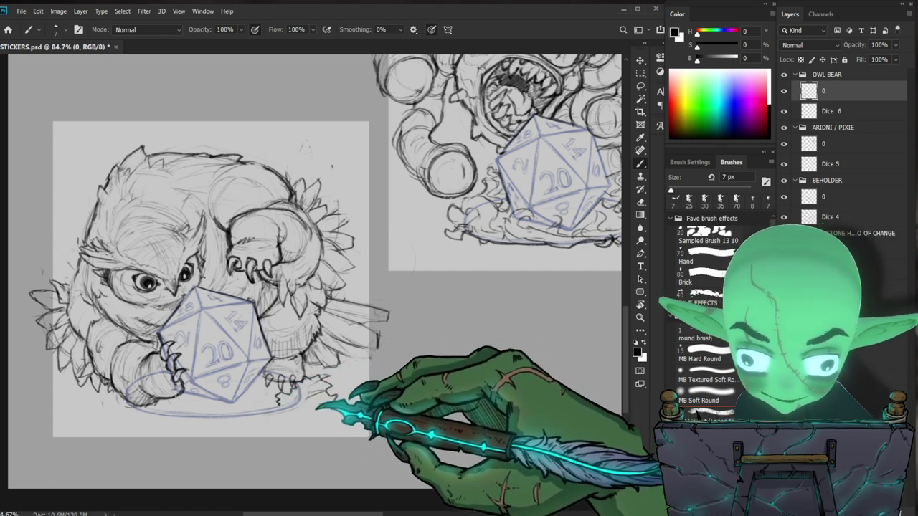
mouse_move(292, 410)
left_mouse_down()
mouse_move(334, 398)
mouse_move(311, 399)
mouse_move(328, 375)
mouse_move(330, 386)
left_mouse_up()
key("e")
key("b")
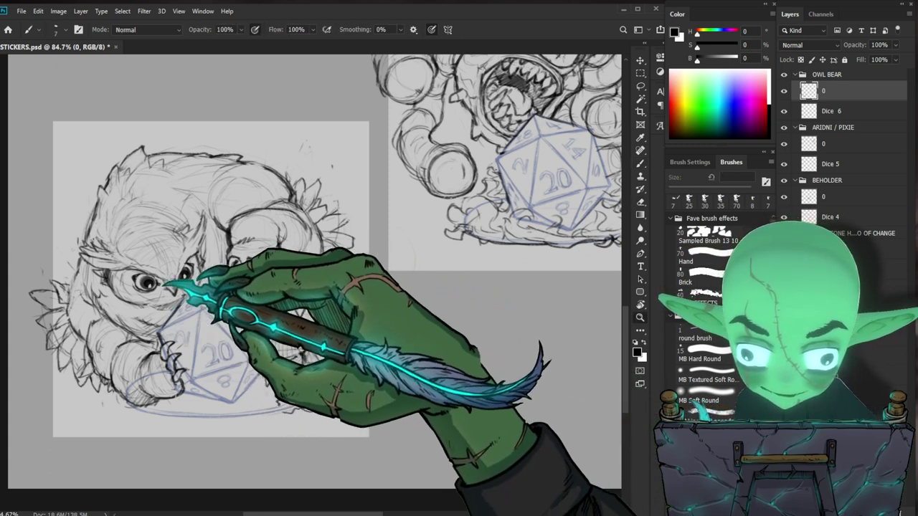
Touch up the lines around the owlbear's smaller far eye using the eraser and the brush
left_click_drag(166, 287, 225, 276)
key("e")
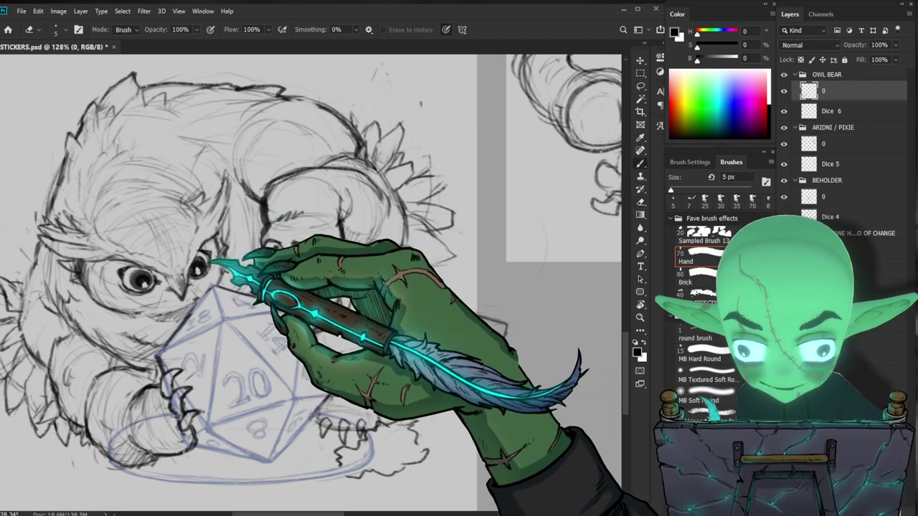
key("b")
left_click_drag(202, 265, 205, 263)
key("z")
left_click_drag(296, 352, 256, 389)
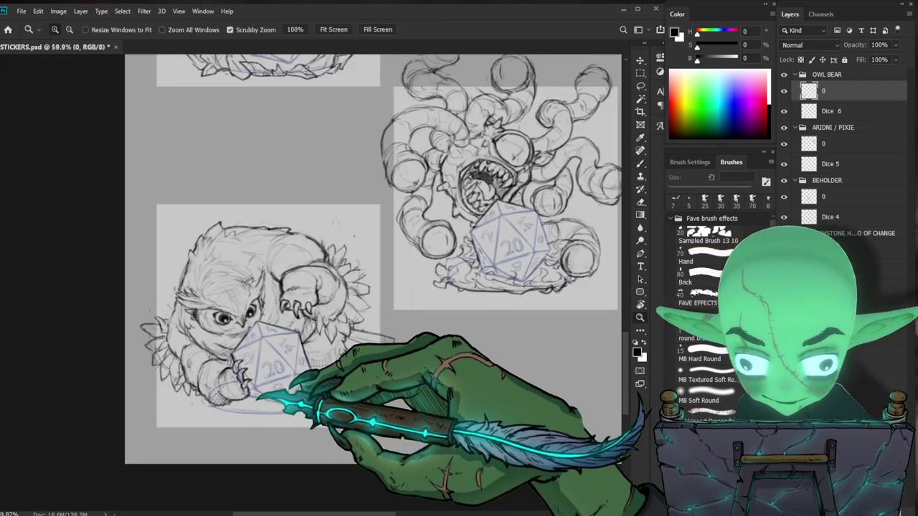
Refine the feather lines below the near cheek and on the front arm's shoulder with the 7 px brush and 5 px eraser
left_click_drag(499, 412, 476, 343)
left_click_drag(217, 282, 260, 274)
key("b")
left_click_drag(287, 344, 254, 327)
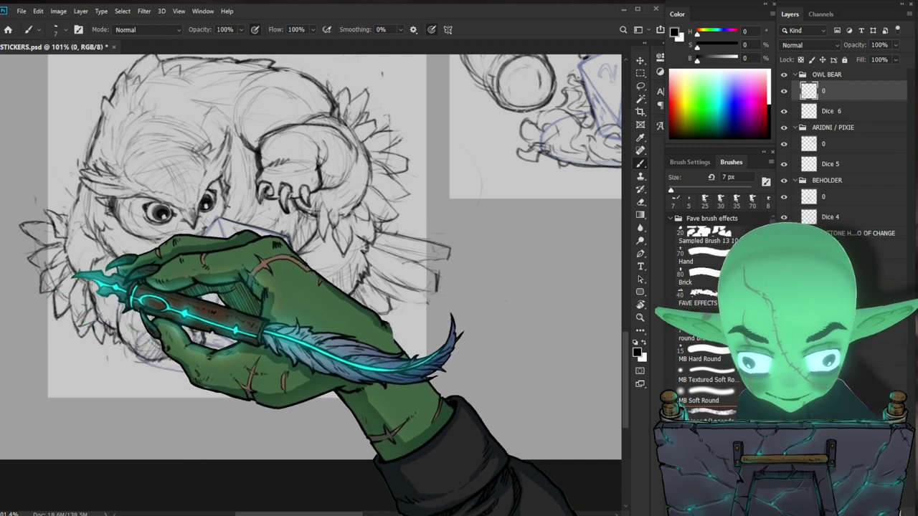
left_click_drag(136, 255, 144, 217)
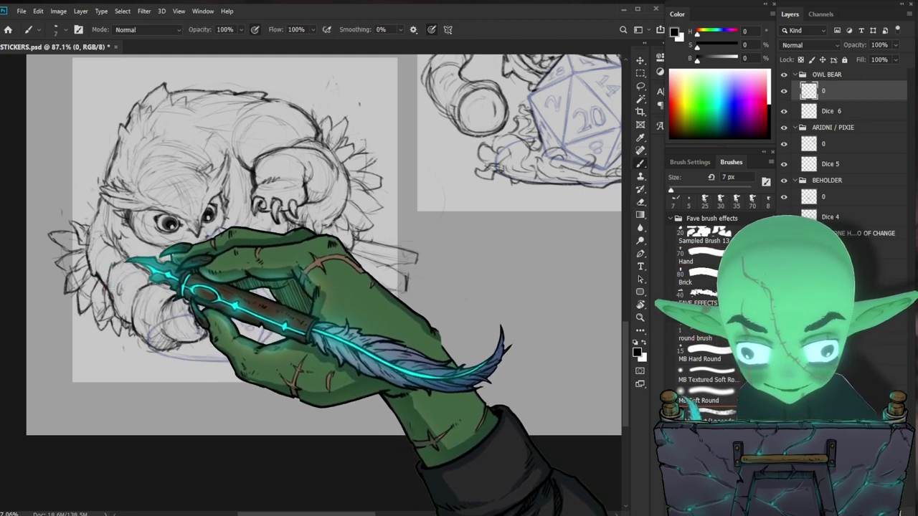
key("e")
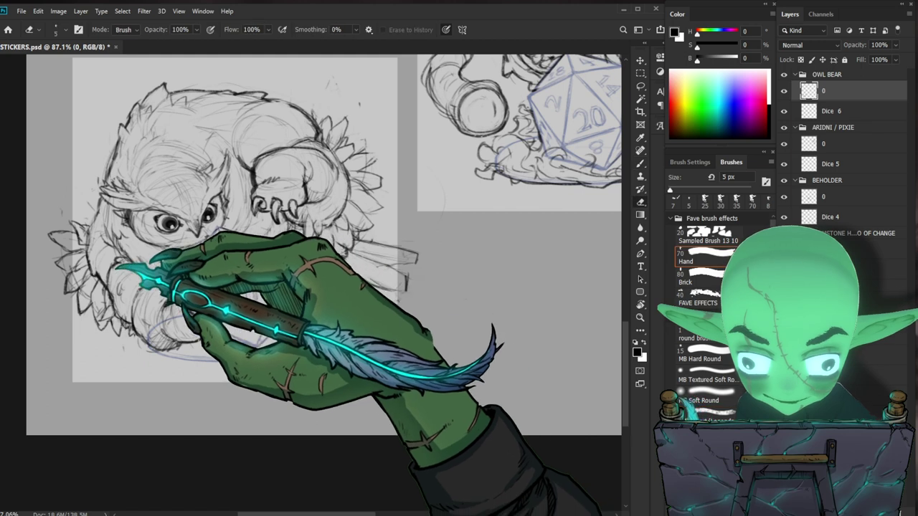
key("b")
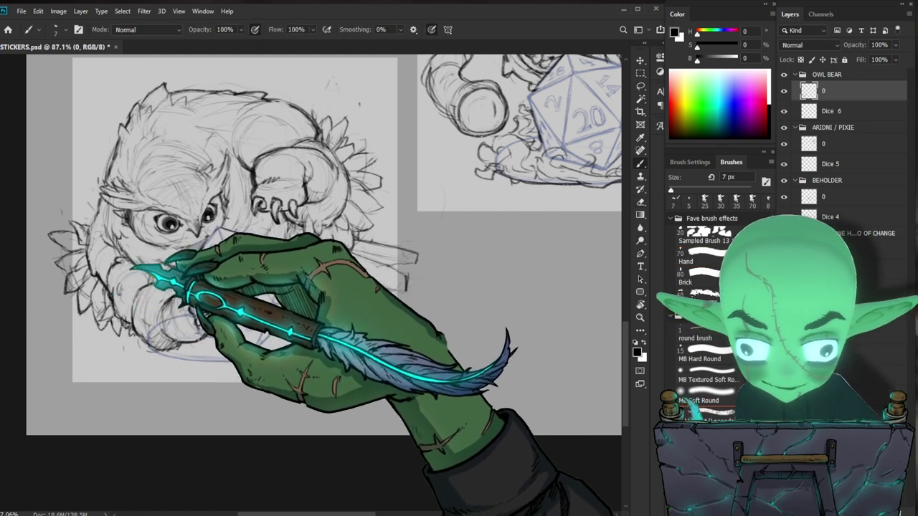
key("e")
key("b")
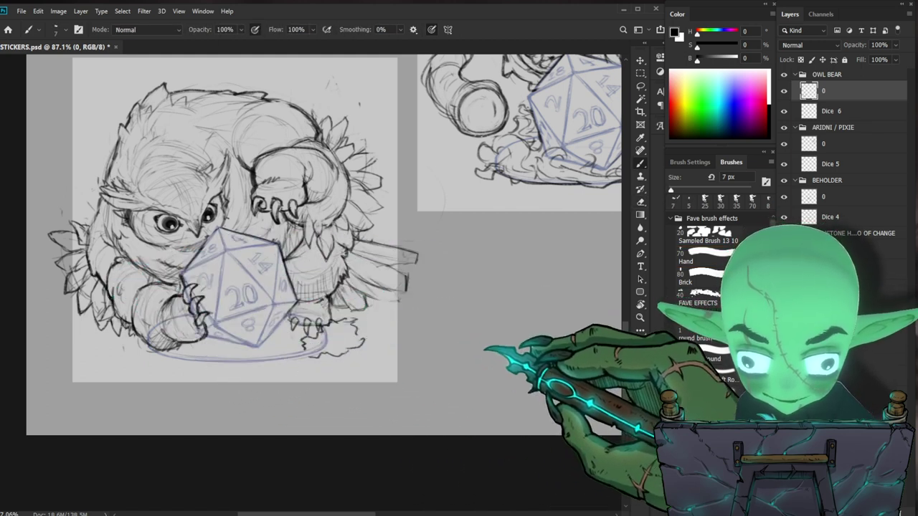
Touch up the fan feathers between the raised arm and the tail with the 5 px eraser and 7 px brush
left_click_drag(482, 346, 456, 376)
key("e")
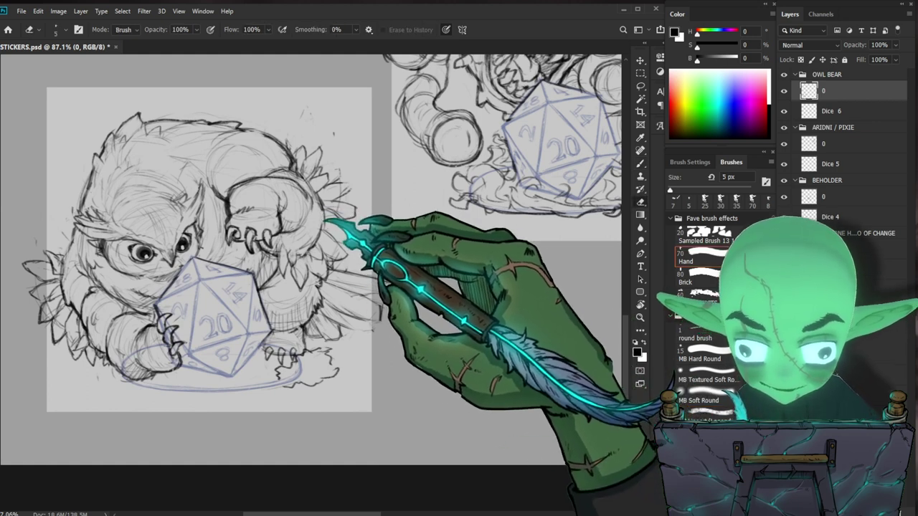
key("b")
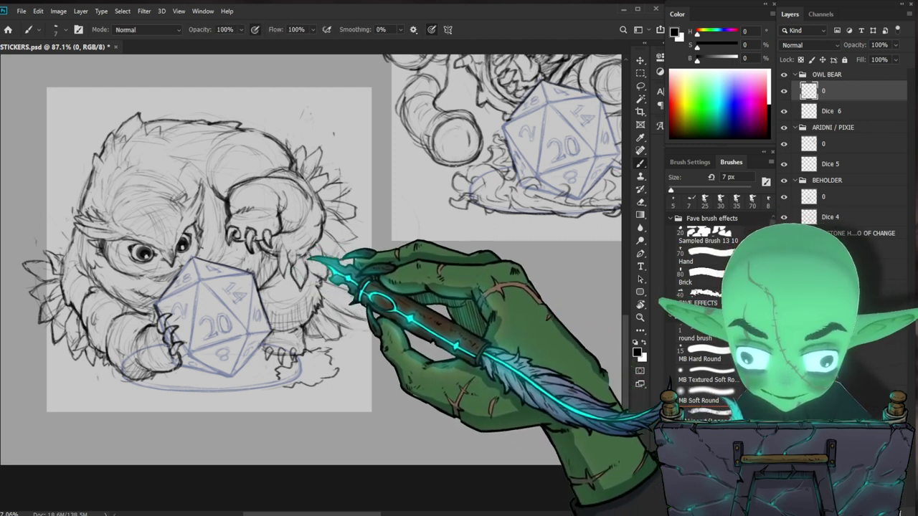
left_click_drag(377, 273, 403, 337)
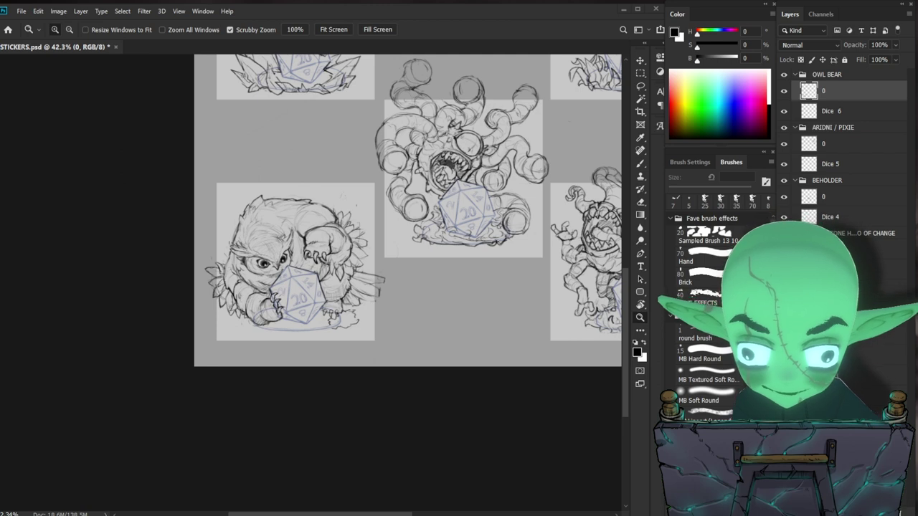
Rework the owlbear's back outline from the head tuft to the shoulder into jagged feather tufts, using the 5 px eraser and 7 px brush
left_click_drag(357, 243, 405, 248)
mouse_move(411, 328)
left_mouse_down()
mouse_move(377, 310)
mouse_move(412, 321)
left_mouse_up()
key("e")
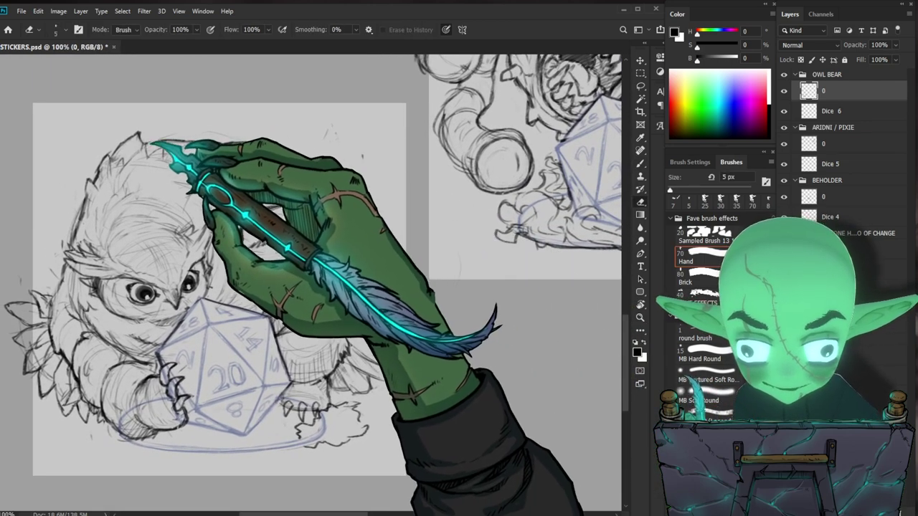
key("b")
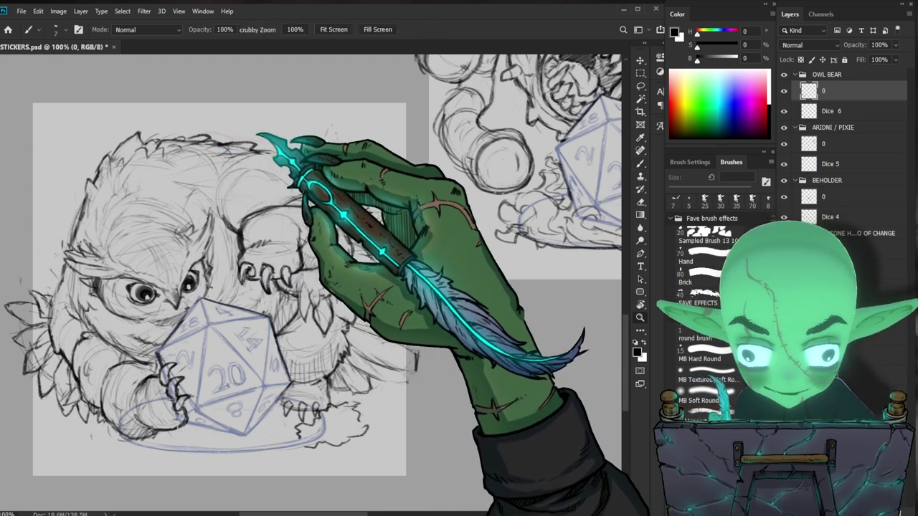
left_click_drag(252, 140, 194, 161)
Clean up the squared-off ends of the long tail feathers with the eraser and the 7 px brush
left_click_drag(301, 236, 390, 205)
key("b")
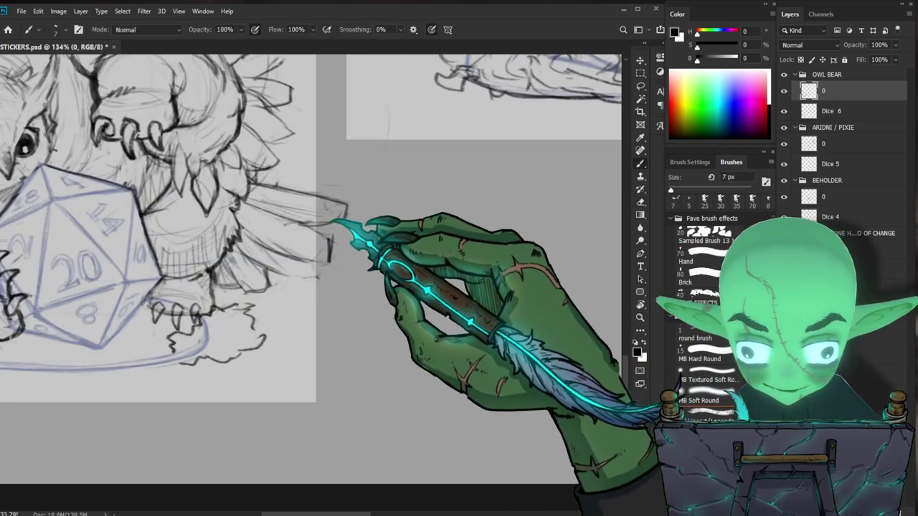
key("e")
key("b")
mouse_move(406, 248)
left_mouse_down()
mouse_move(350, 267)
mouse_move(430, 251)
mouse_move(396, 275)
left_mouse_up()
key("b")
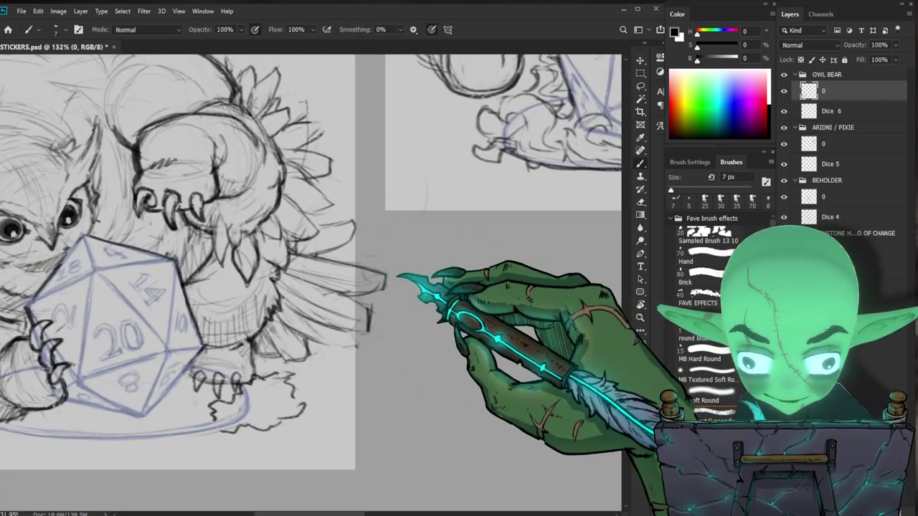
left_click_drag(457, 315, 549, 329)
left_click_drag(479, 345, 454, 382)
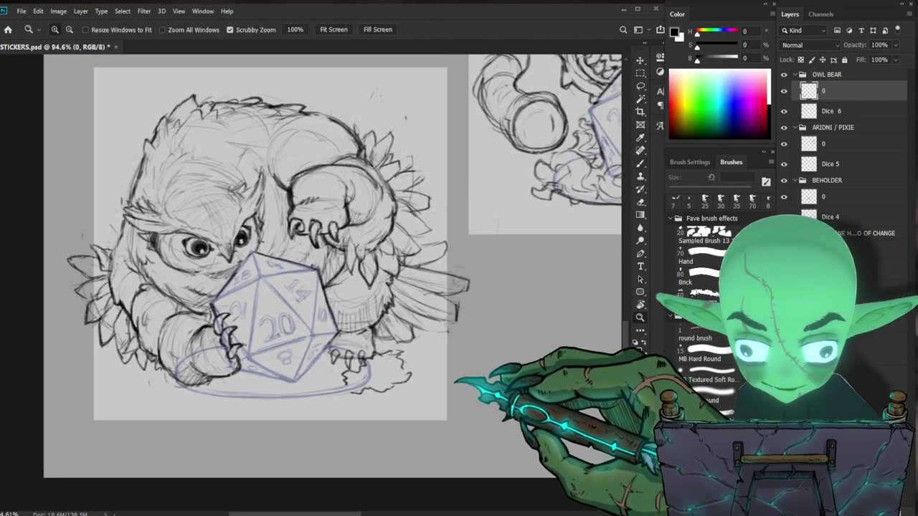
Touch up the hind leg edge and the ground beside the hind foot with the eraser and the 7 px brush
left_click_drag(202, 363, 216, 374)
left_click_drag(369, 388, 315, 397)
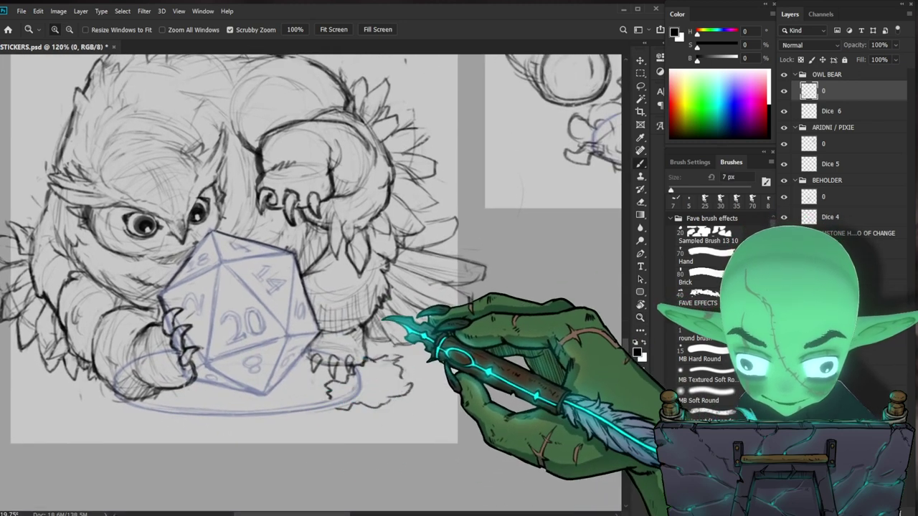
key("e")
key("b")
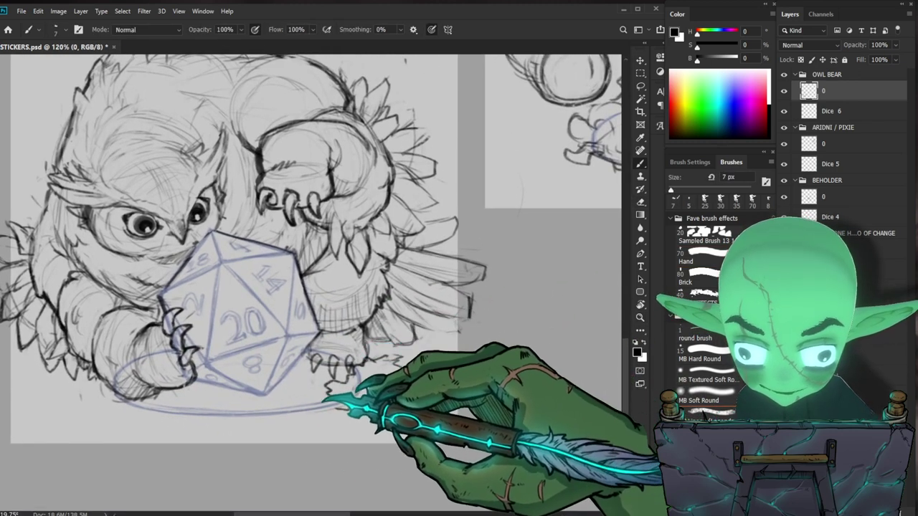
key("ctrl+0")
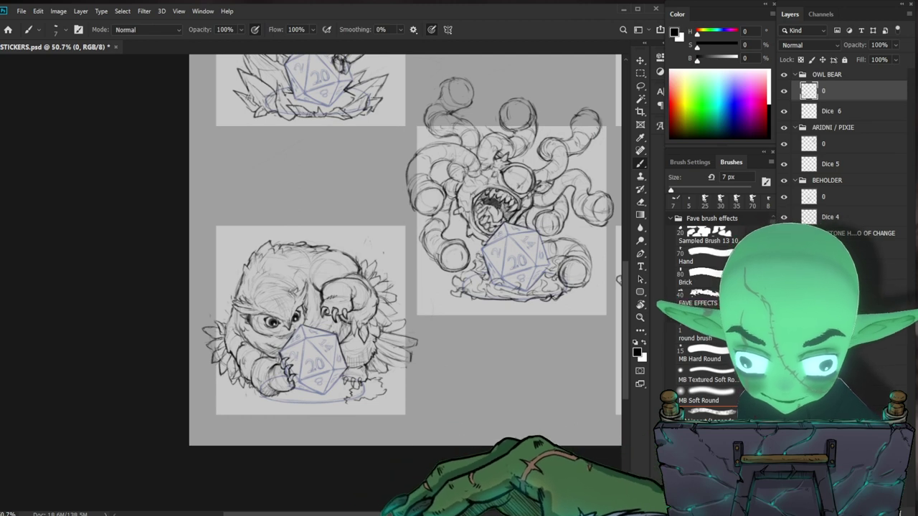
Tidy the outer edge of the near brow tuft with the 5 px eraser and the brush
mouse_move(358, 385)
left_mouse_down()
mouse_move(400, 395)
mouse_move(359, 389)
left_mouse_up()
key("e")
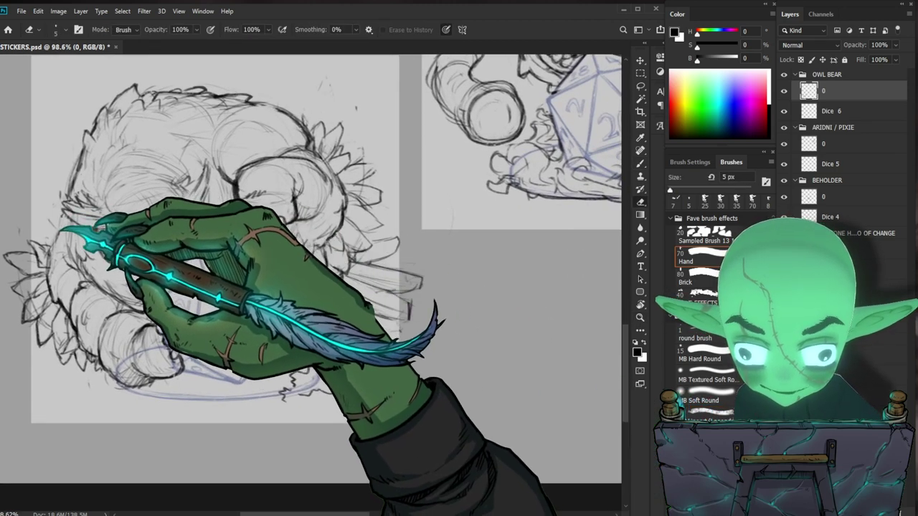
key("b")
Redraw the near eye's iris and dark pupil with its small highlight, alternating the 5 px eraser and the brush
left_click_drag(136, 233, 164, 231)
key("e")
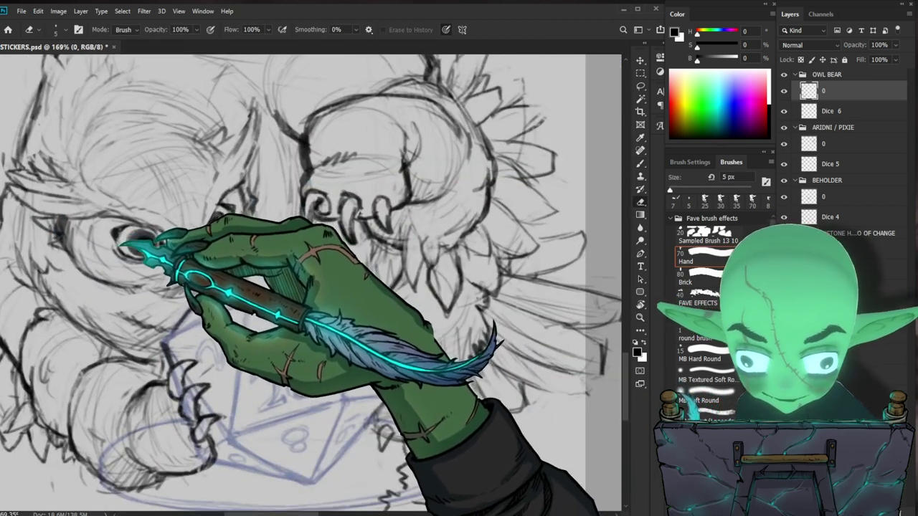
key("b")
mouse_move(372, 286)
left_mouse_down()
mouse_move(327, 301)
mouse_move(366, 275)
left_mouse_up()
mouse_move(273, 257)
left_mouse_down()
mouse_move(345, 273)
mouse_move(309, 243)
left_mouse_up()
key("e")
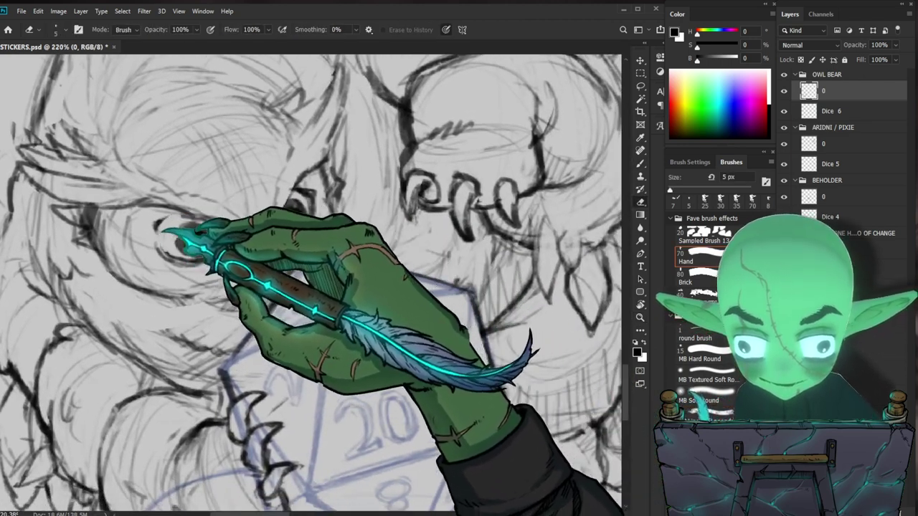
key("b")
key("e")
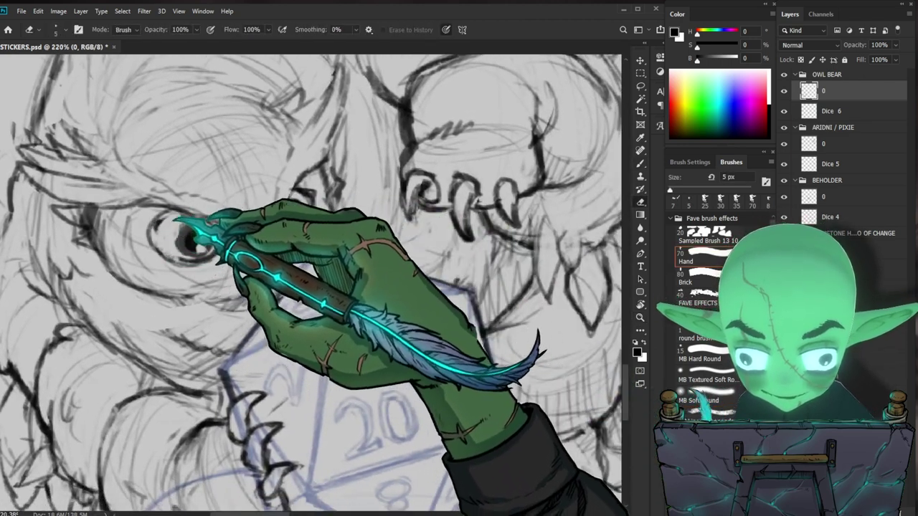
Refine the far eye's upper lid, outer rim and neighbouring cheek edge with the 5 px eraser and 7 px brush
left_click_drag(375, 229, 345, 209)
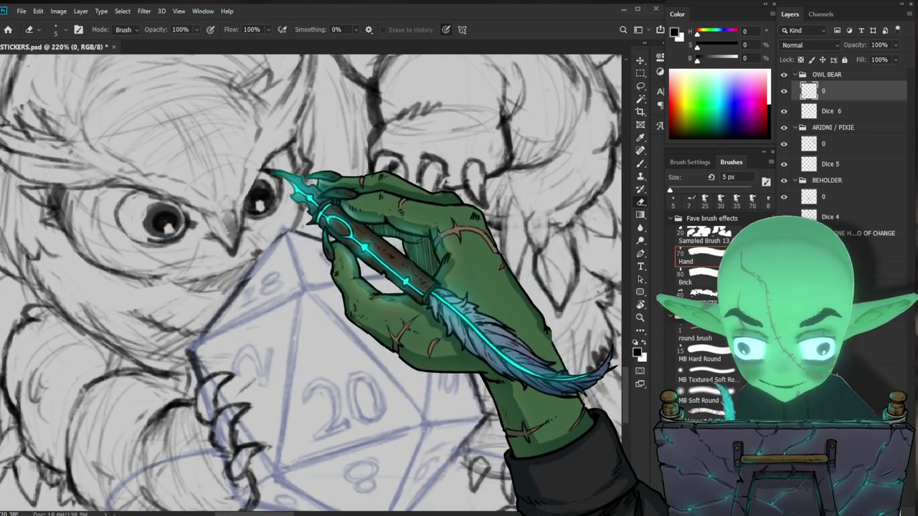
key("b")
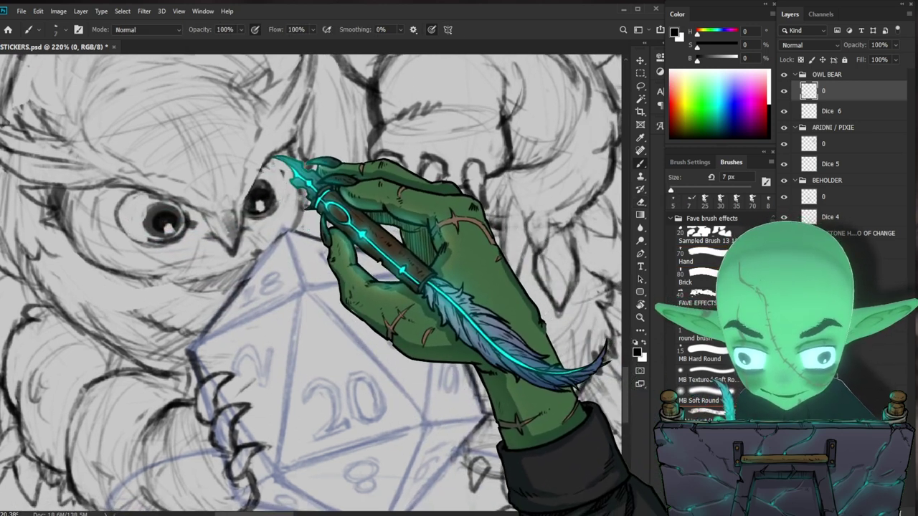
left_click_drag(134, 191, 109, 203)
left_click_drag(372, 176, 287, 199)
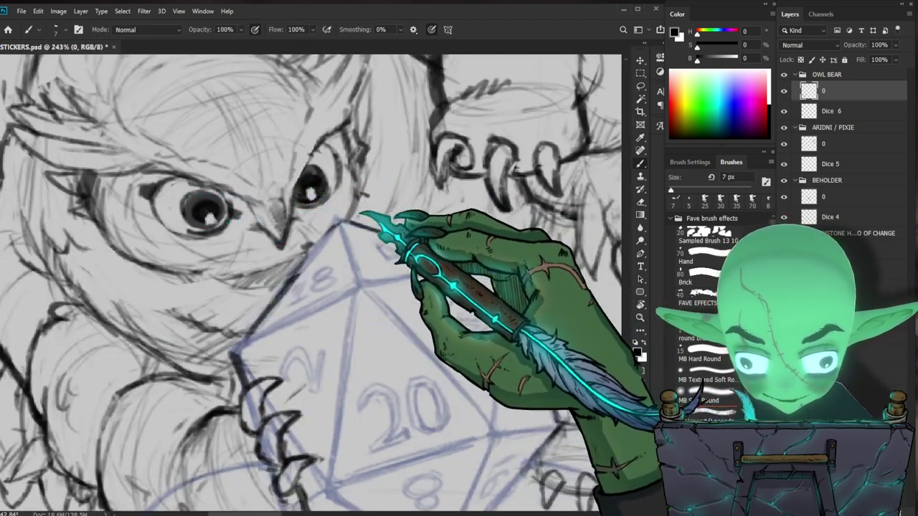
left_click_drag(333, 226, 304, 217)
key("e")
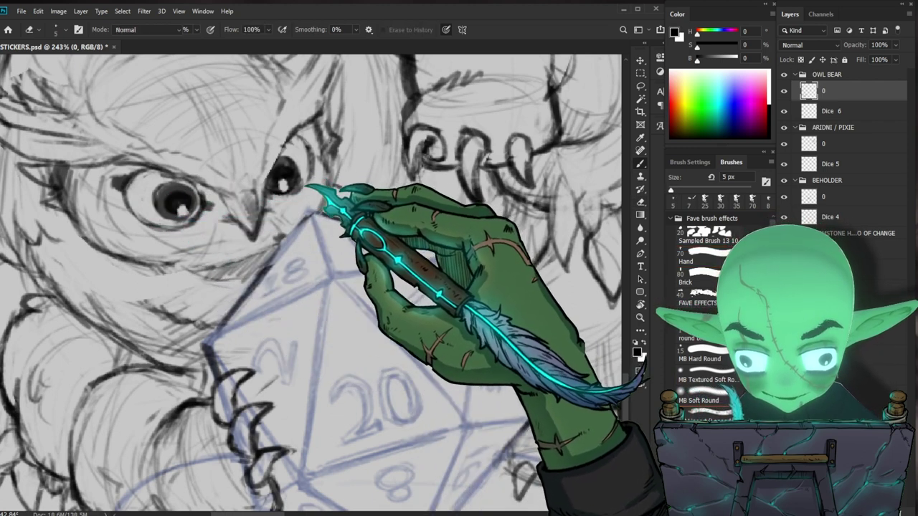
key("b")
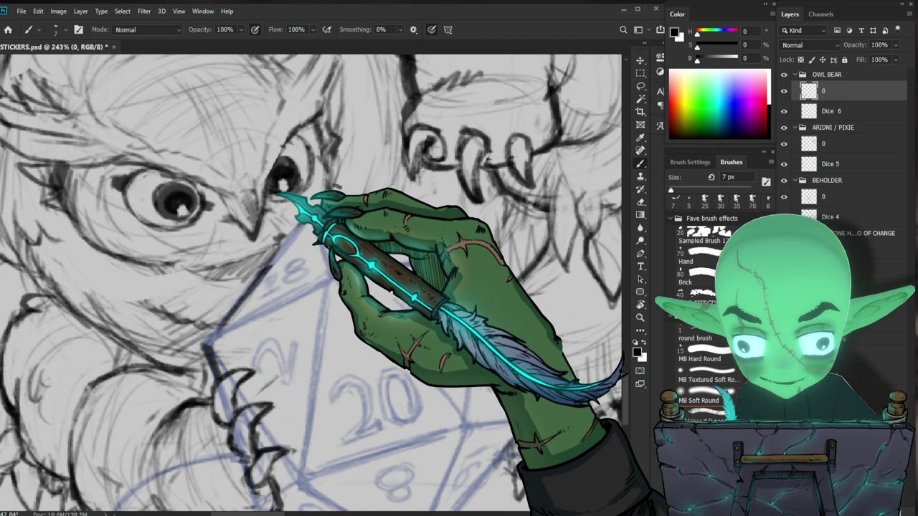
left_click_drag(317, 172, 284, 198)
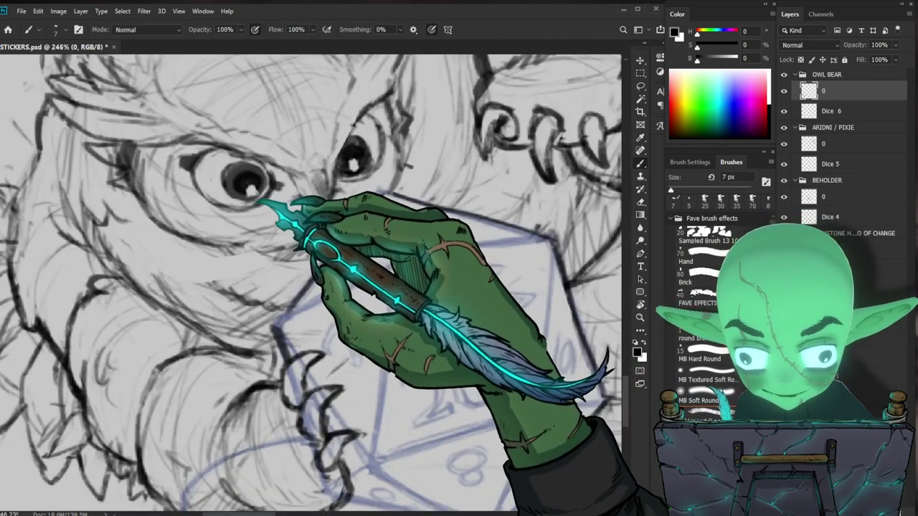
Strengthen the lines from the near eye's inner corner to the bridge of the beak with the 7 px brush
left_click_drag(337, 212, 285, 227)
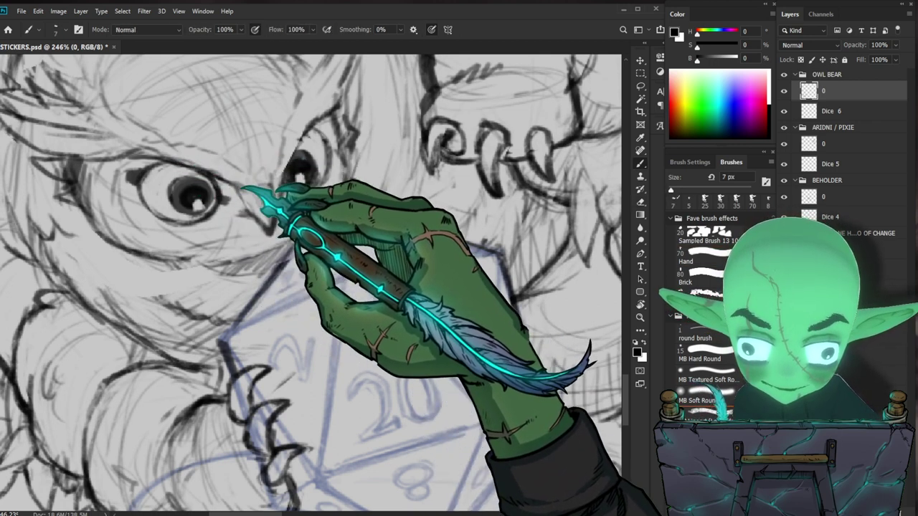
left_click_drag(387, 205, 369, 218)
left_click_drag(334, 172, 352, 185)
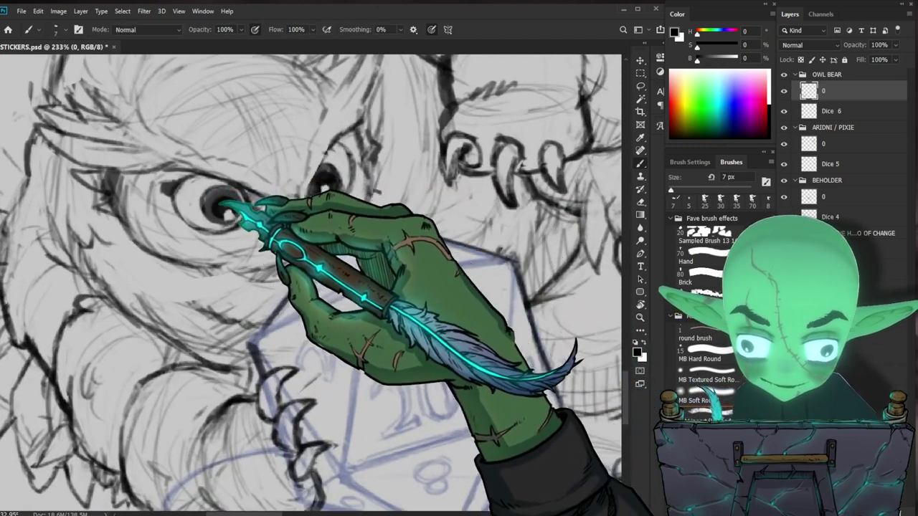
left_click_drag(270, 203, 329, 337)
left_click_drag(434, 355, 411, 362)
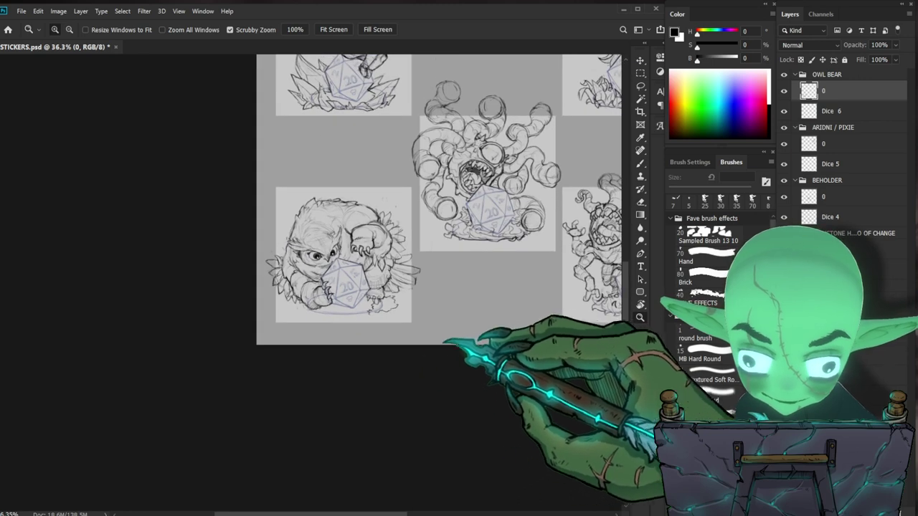
Clean up the near eye's lower rim and outer corner with the 5 px eraser and 7 px brush
left_click_drag(328, 253, 349, 222)
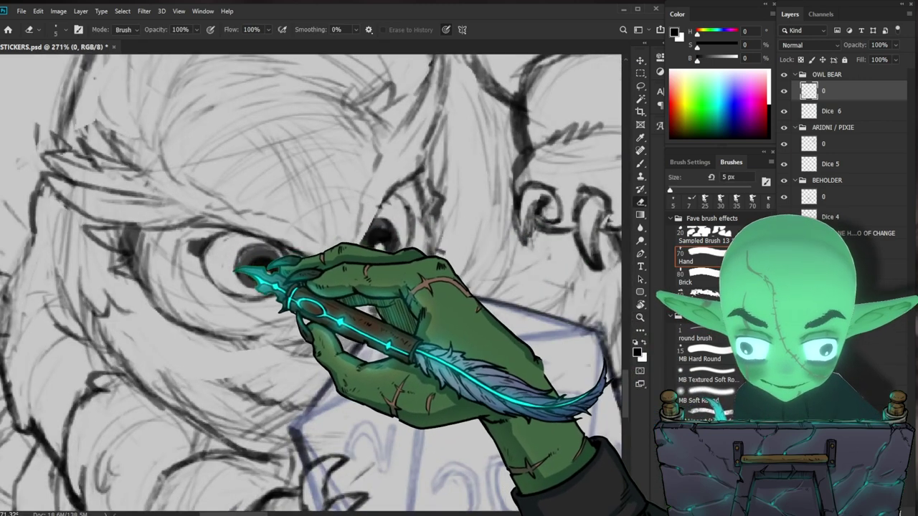
key("b")
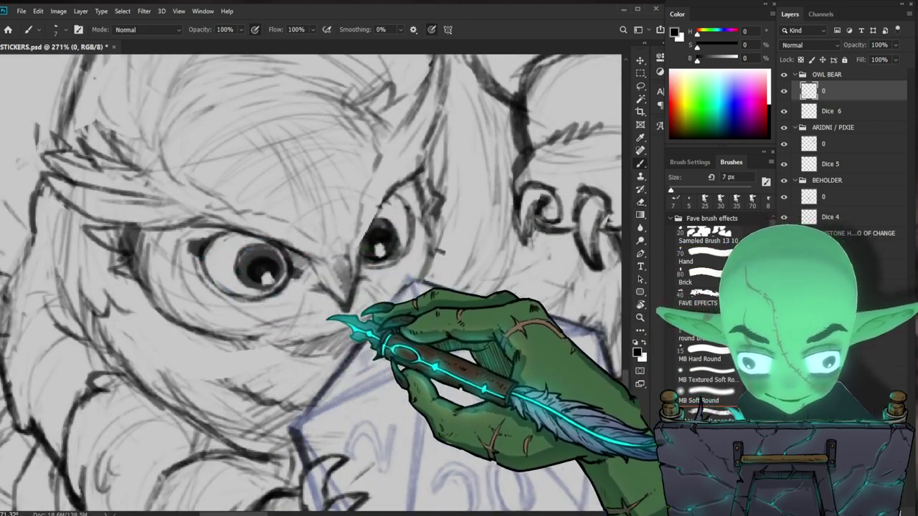
key("b")
left_click_drag(202, 275, 259, 307)
left_click_drag(189, 250, 198, 254)
key("z")
left_click_drag(254, 254, 215, 290)
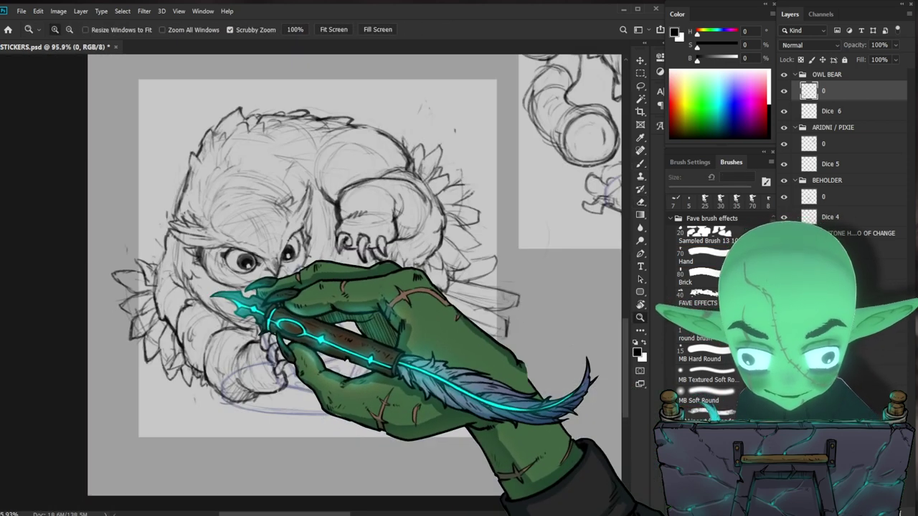
Touch up the far eye's outer rim and adjacent feather edge with the 5 px eraser and 7 px brush
mouse_move(307, 237)
left_mouse_down()
mouse_move(319, 243)
mouse_move(309, 269)
mouse_move(361, 227)
left_mouse_up()
key("b")
key("e")
key("b")
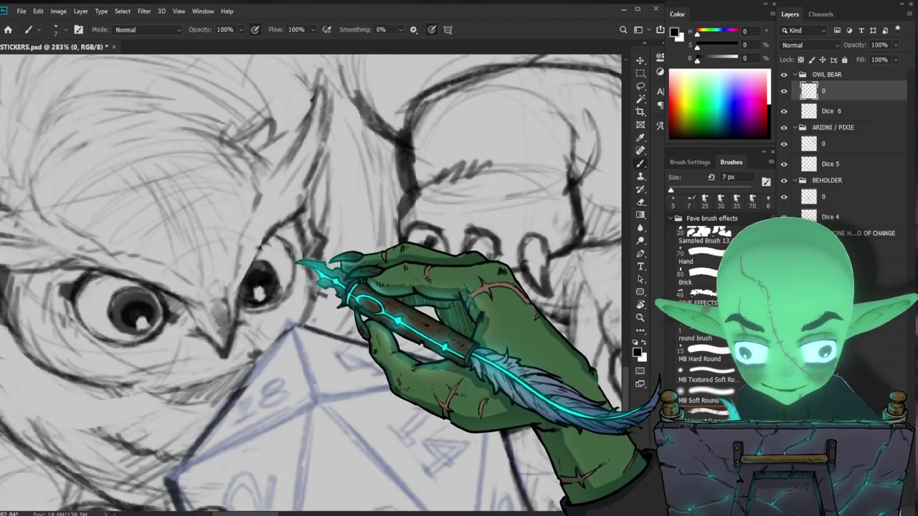
key("z")
left_click_drag(295, 242, 253, 265)
left_click_drag(551, 334, 403, 384)
key("z")
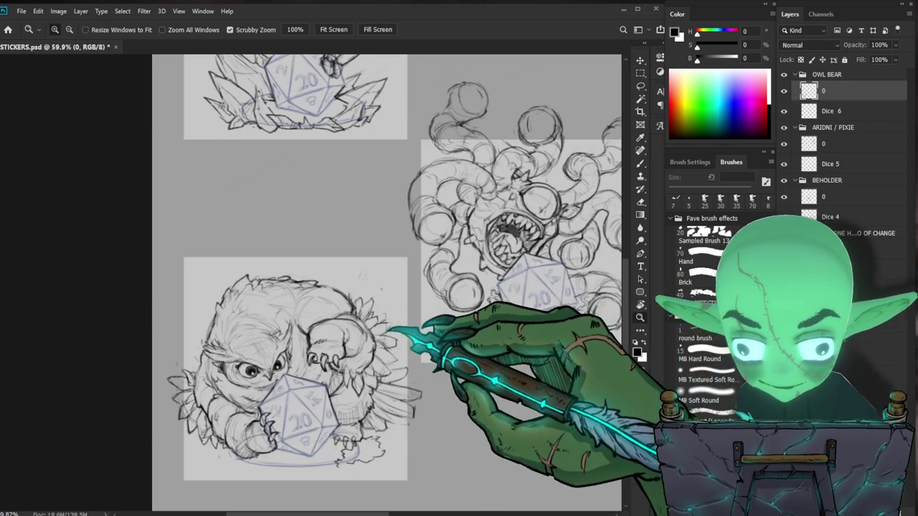
Refine the cheek feathers between the far eye and the die's upper corner with the eraser and 7 px brush
left_click_drag(409, 308, 307, 328)
key("b")
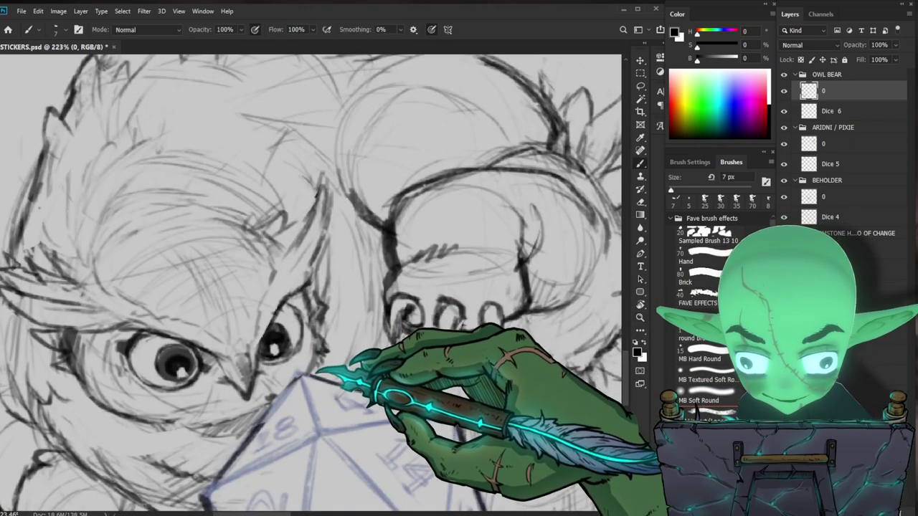
key("e")
key("b")
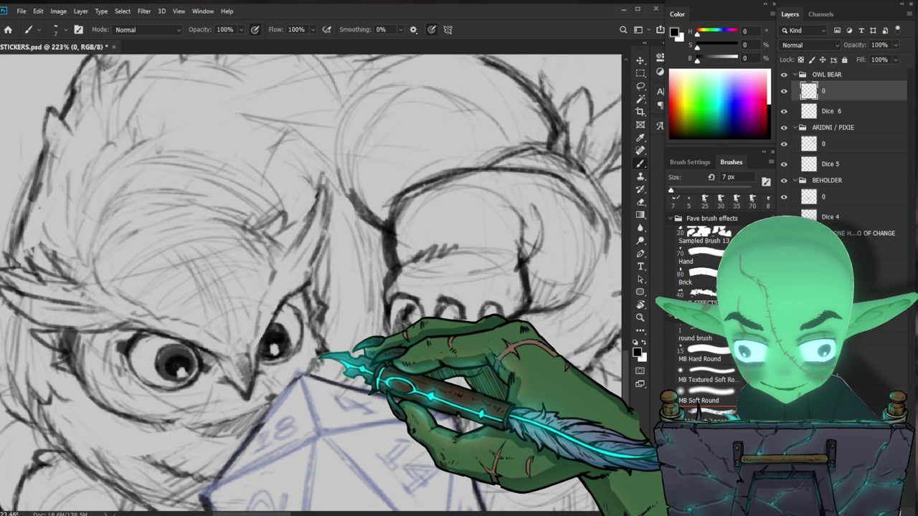
left_click_drag(323, 360, 276, 373)
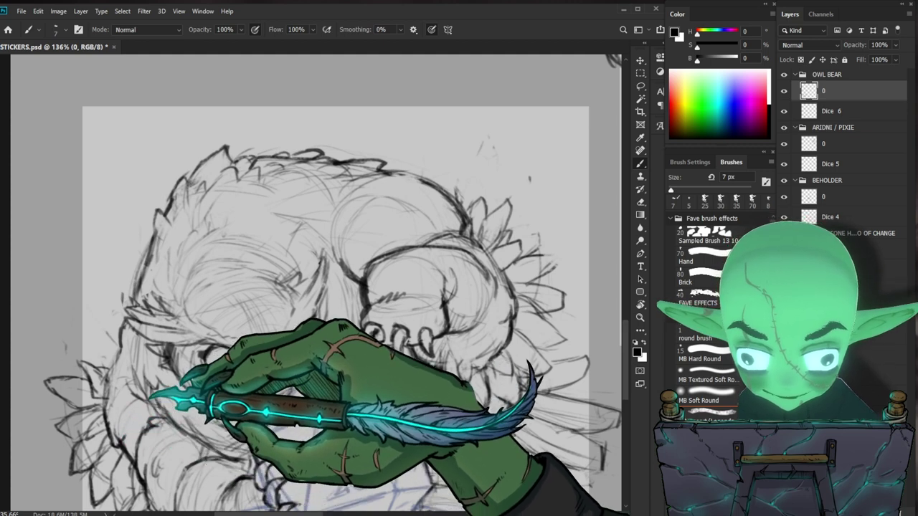
Add short feather strokes at the tip of the far brow tuft with the 7 px brush and clean them up
scroll(214, 362, "down", 4)
scroll(176, 307, "up", 5)
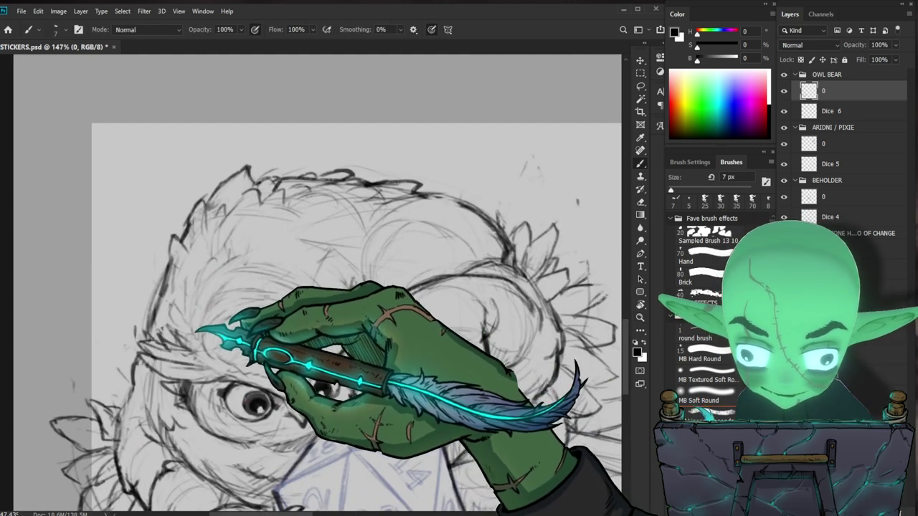
left_click_drag(251, 323, 166, 329)
left_click_drag(515, 460, 424, 343)
mouse_move(196, 192)
left_mouse_down()
mouse_move(215, 191)
mouse_move(204, 195)
left_mouse_up()
key("e")
key("b")
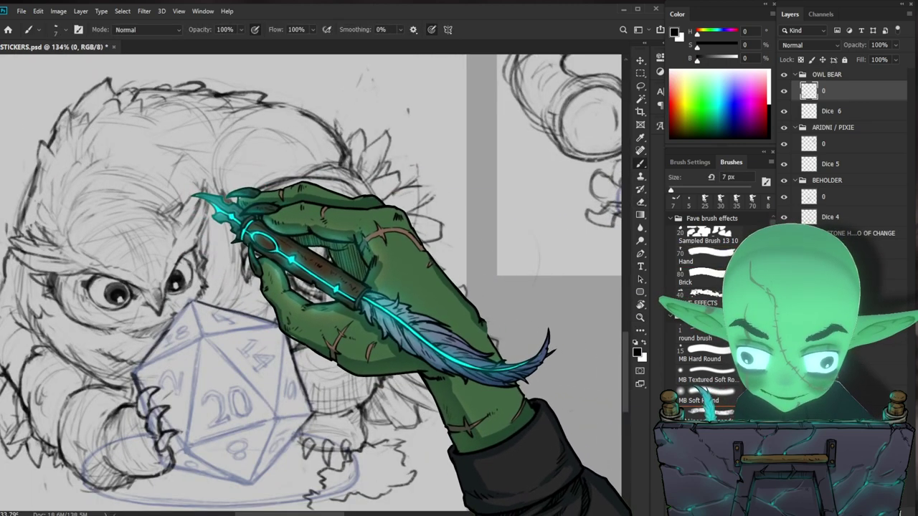
Reshape the spiky feathers along the inner edge of the far brow tuft, alternating the 5 px eraser and 7 px brush
key("e")
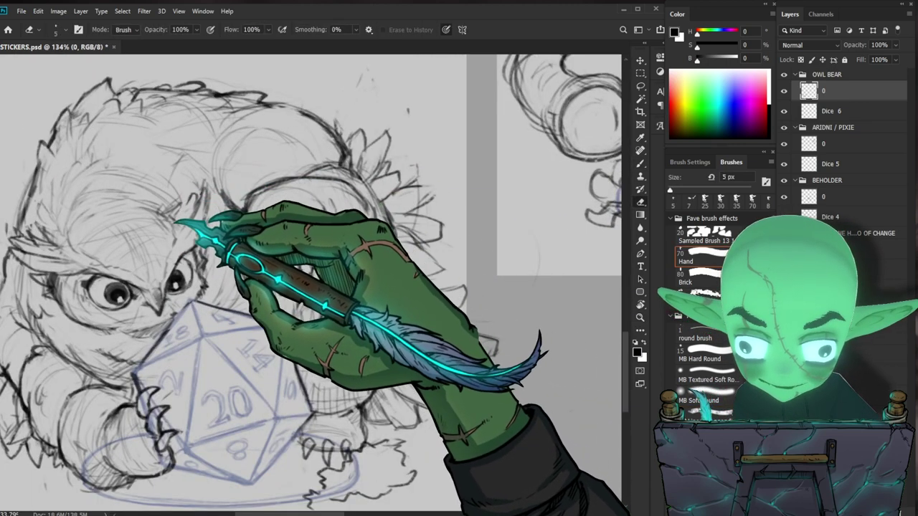
key("b")
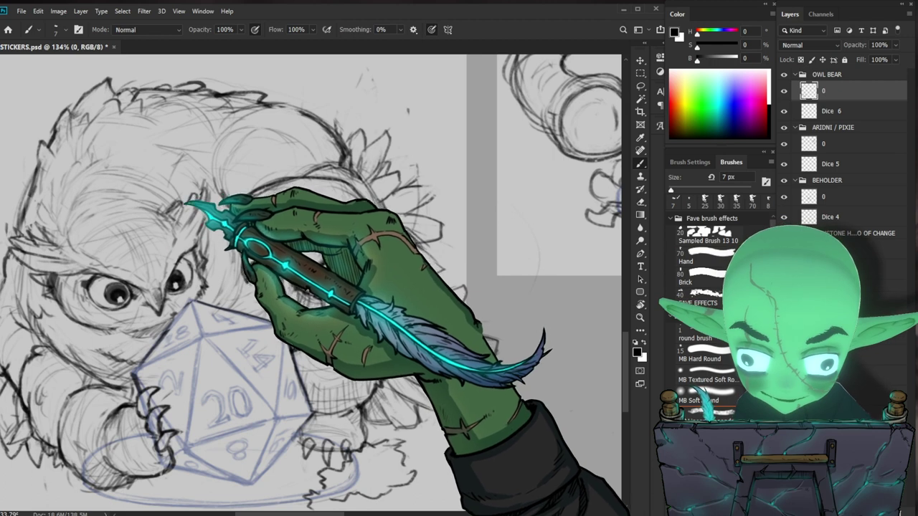
left_click_drag(335, 248, 404, 260)
key("e")
left_click_drag(242, 209, 253, 214)
key("b")
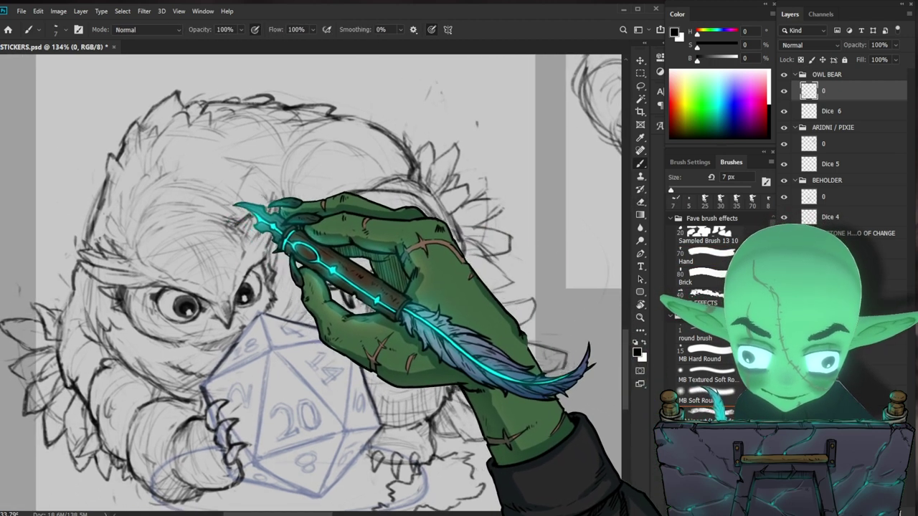
left_click_drag(309, 227, 338, 215)
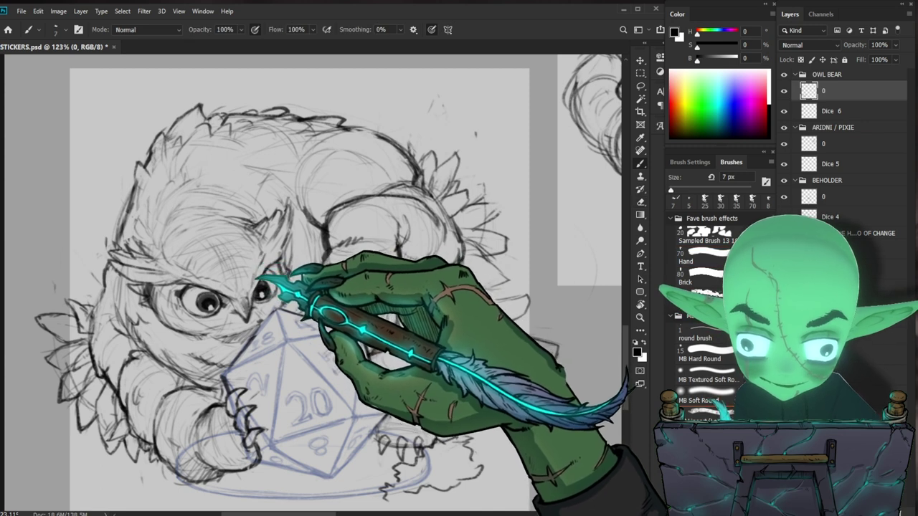
key("e")
key("b")
left_click_drag(371, 315, 398, 258)
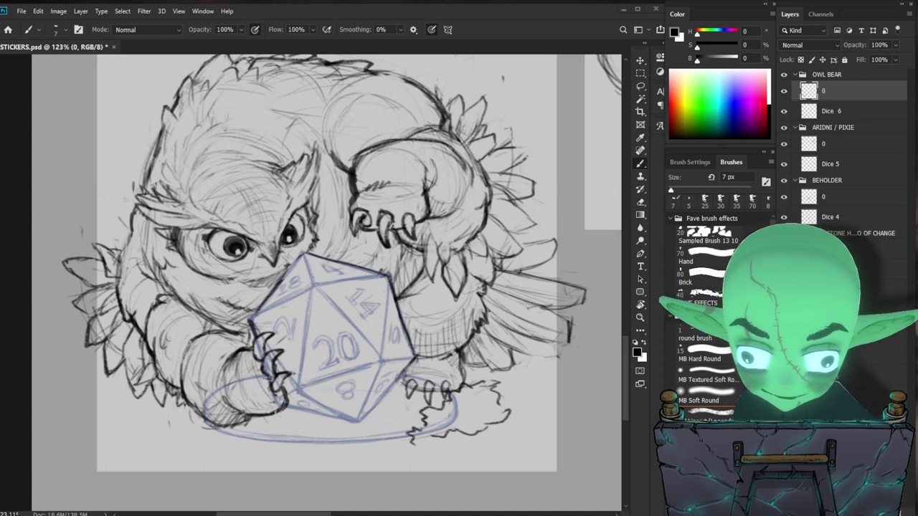
Examine the whole owlbear beside the beholder sketch, and its face and die up close
key("z")
left_click_drag(302, 297, 263, 358)
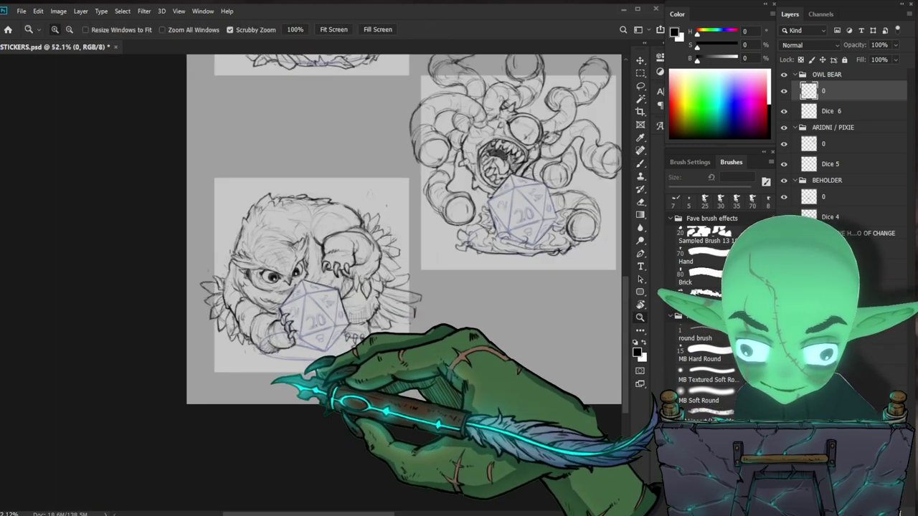
left_click_drag(440, 362, 411, 344)
left_click_drag(241, 271, 285, 305)
key("b")
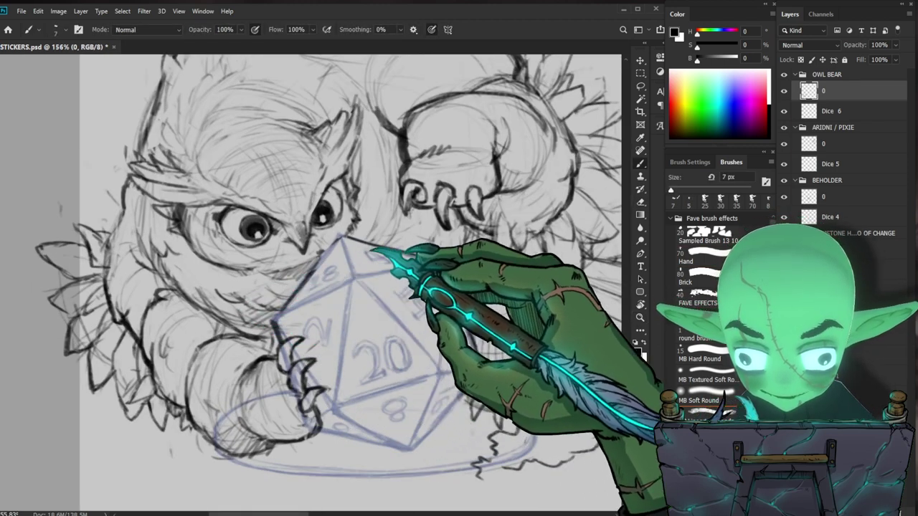
left_click_drag(361, 249, 388, 296)
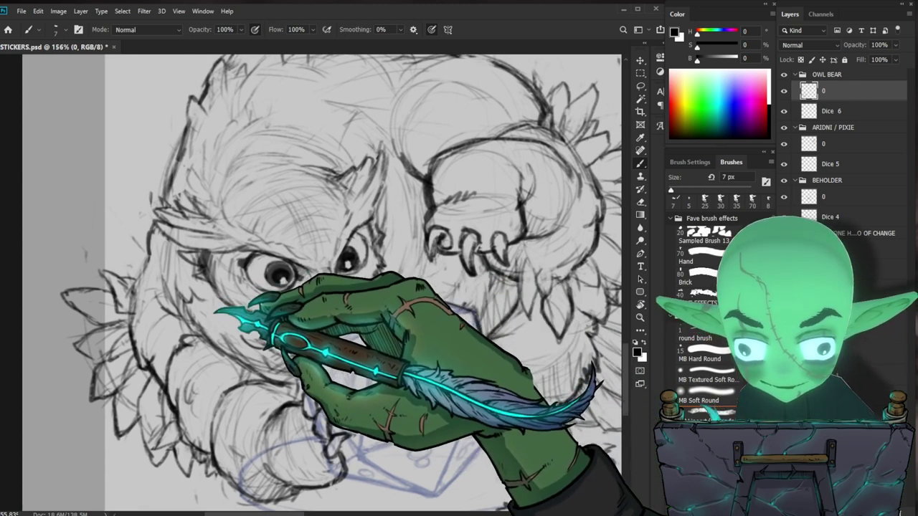
key("z")
left_click_drag(383, 314, 354, 287)
left_click_drag(410, 256, 435, 254)
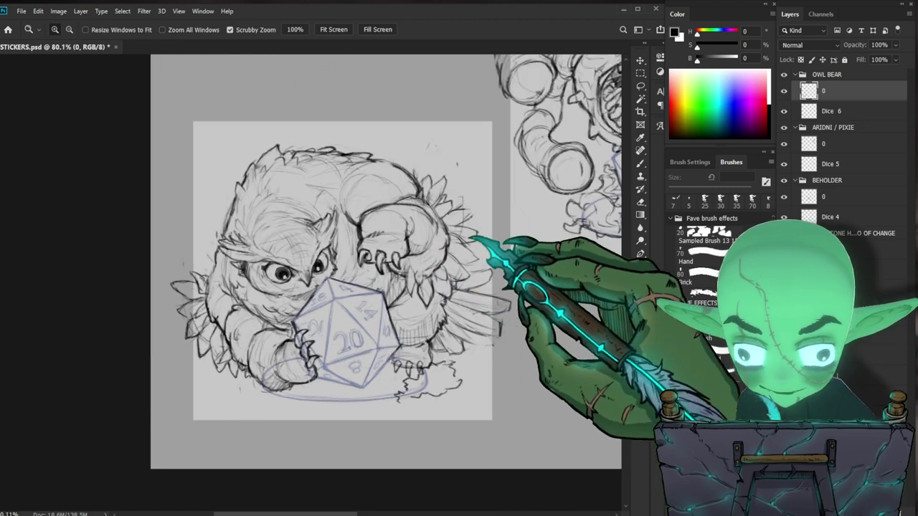
Refine the claws of the raised paw with the 5 px eraser and 7 px brush
left_click_drag(373, 228, 416, 228)
key("b")
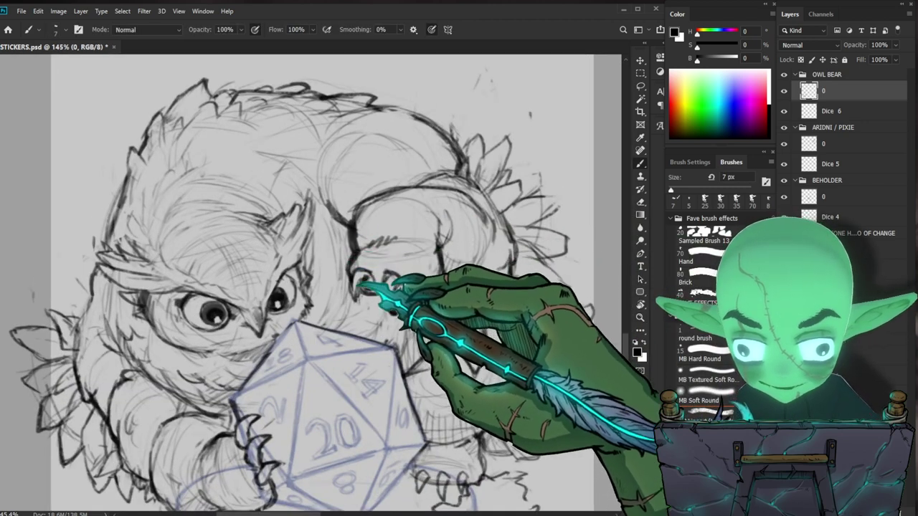
left_click_drag(362, 286, 297, 257)
key("b")
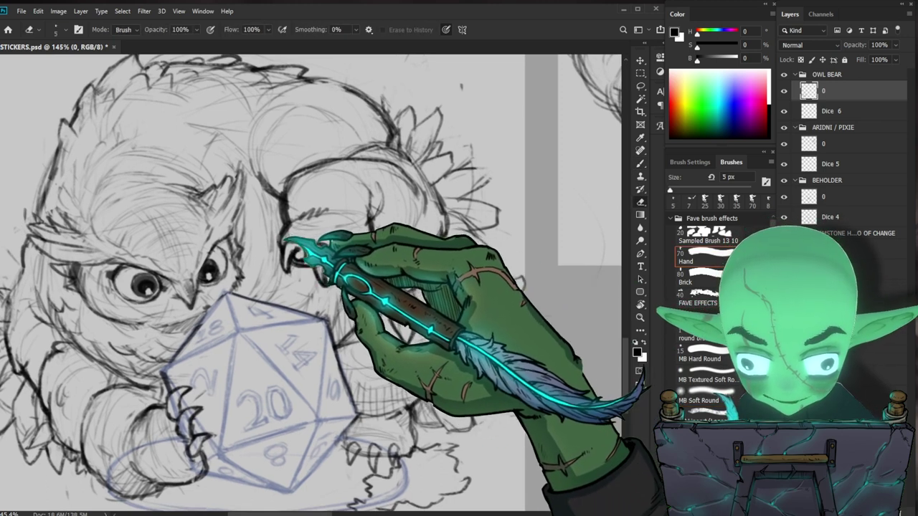
Refine the outline of the owlbear's raised paw above the claws with a 7 px brush, cleaning up with the eraser
key("z")
left_click_drag(358, 216, 302, 264)
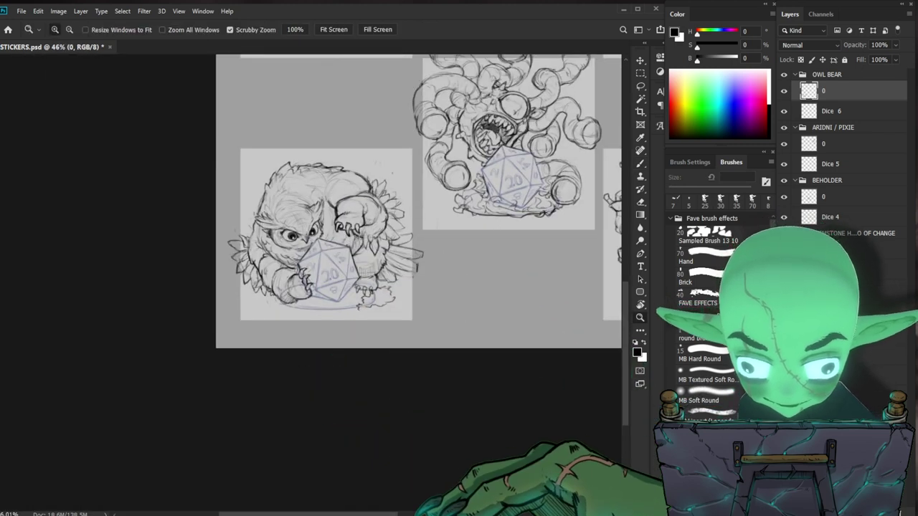
left_click_drag(343, 198, 391, 202)
key("b")
key("b")
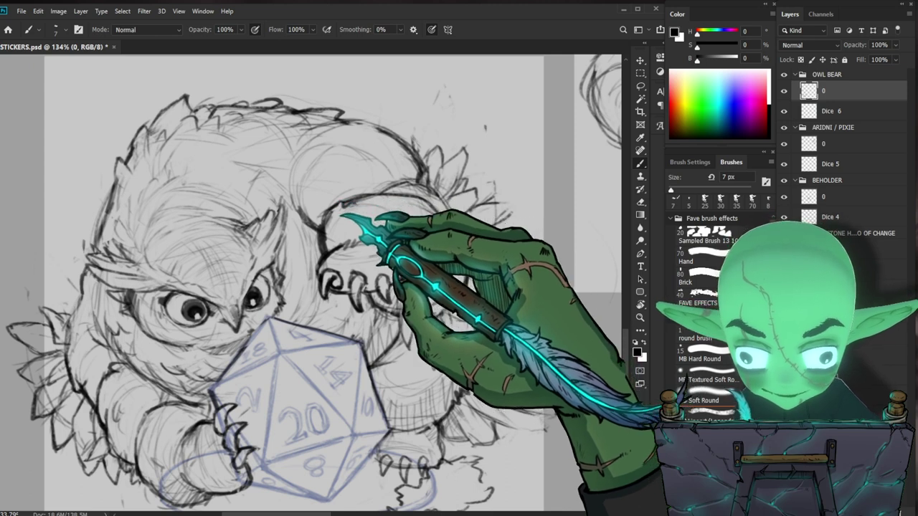
key("e")
key("b")
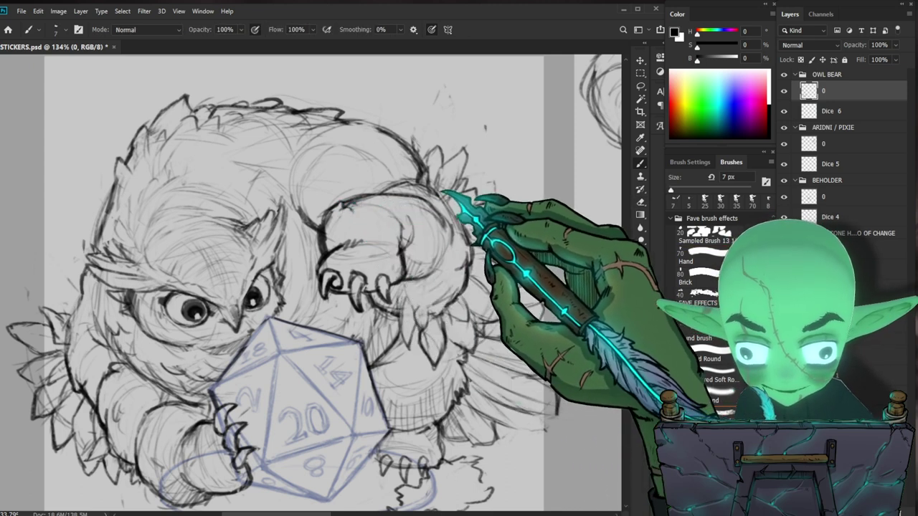
key("b")
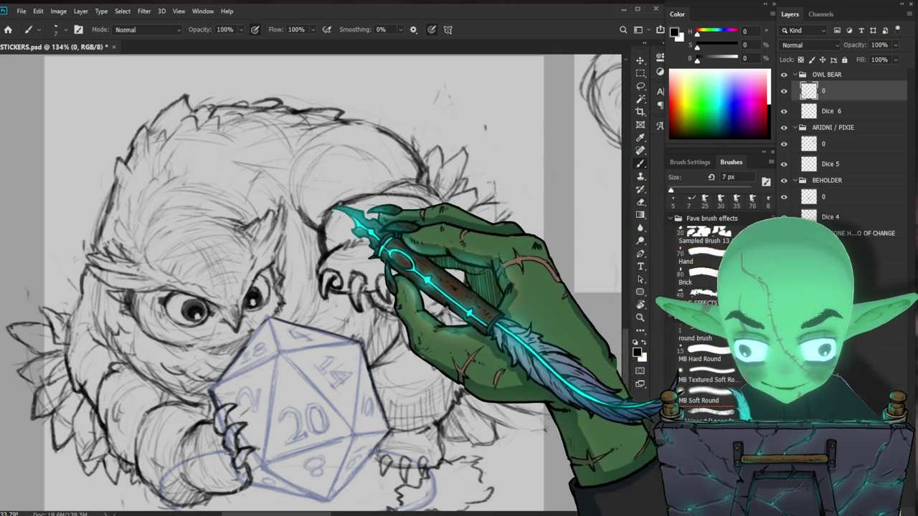
Sketch small fur tufts on the upper inner edge of the raised paw, erasing stray lines with a 5 px eraser
left_click_drag(440, 254, 391, 287)
left_click_drag(437, 369, 411, 309)
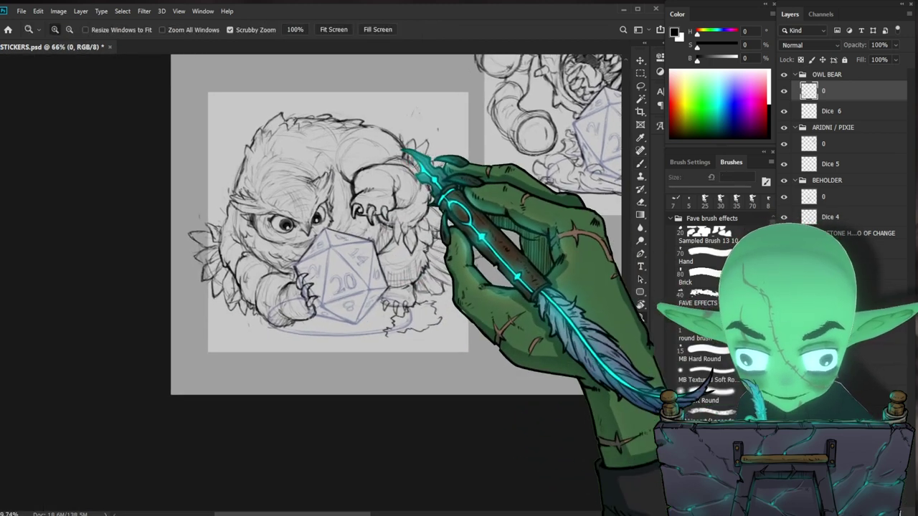
left_click_drag(393, 158, 449, 172)
key("b")
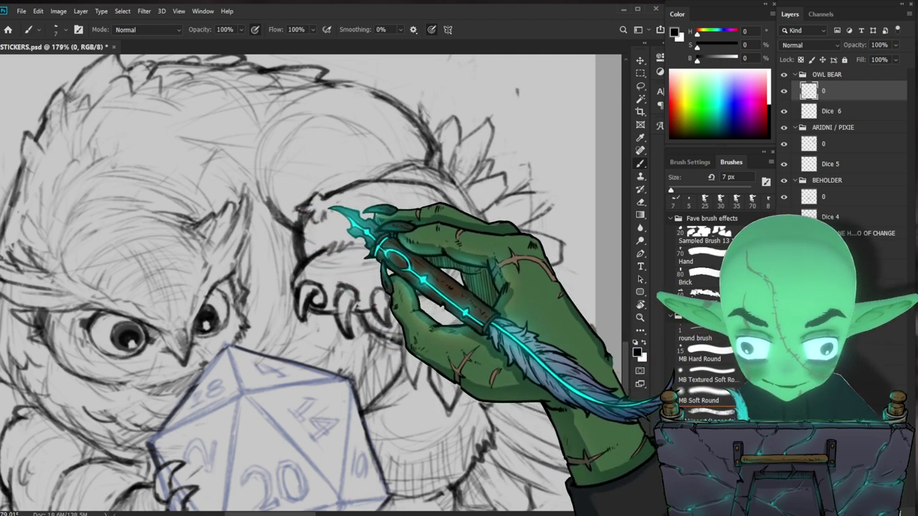
key("e")
key("b")
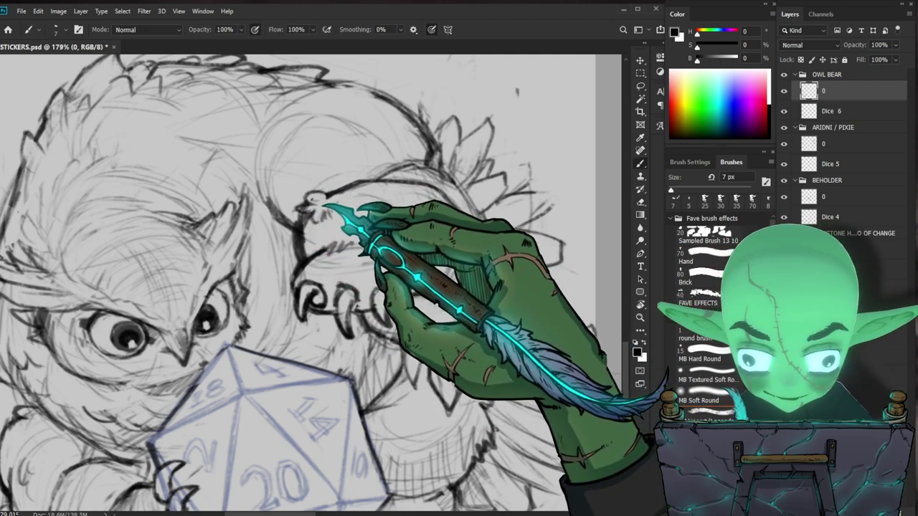
key("e")
key("e")
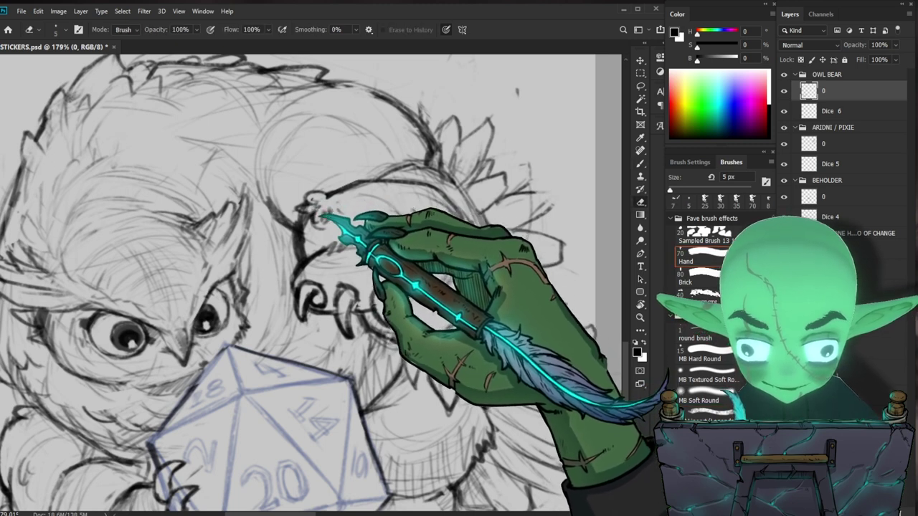
key("b")
key("e")
key("b")
Extend the tufted contour along the top of the raised paw and thin out its excess lines with the eraser
left_click_drag(360, 228, 326, 233)
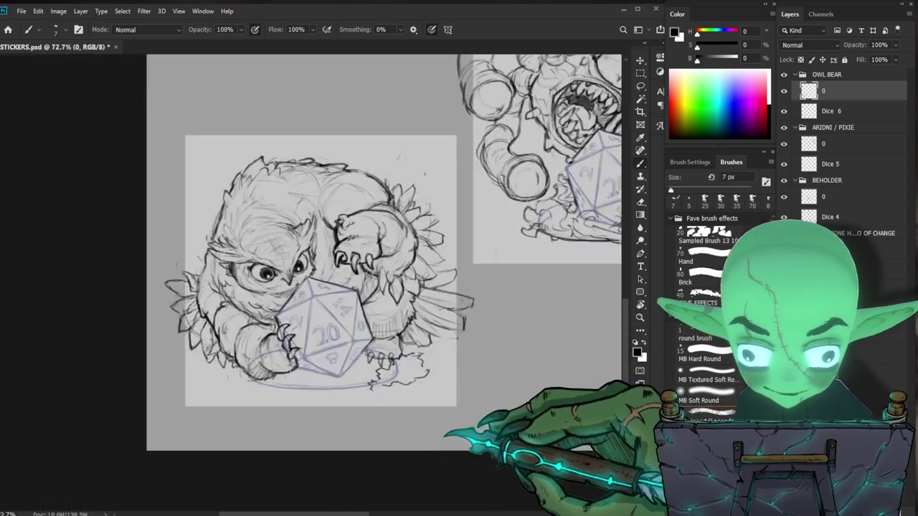
left_click_drag(488, 421, 473, 390)
left_click_drag(347, 179, 380, 161)
key("b")
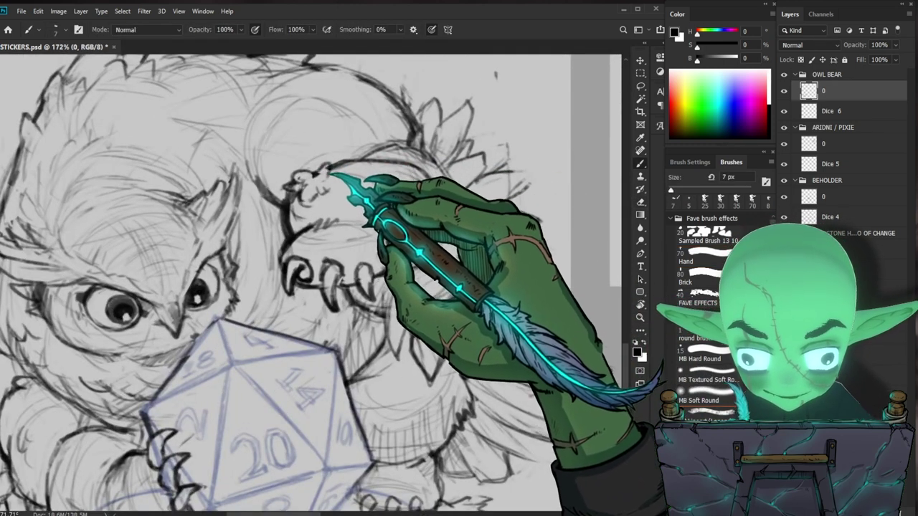
key("z")
left_click_drag(395, 195, 361, 202)
left_click_drag(428, 438, 426, 423)
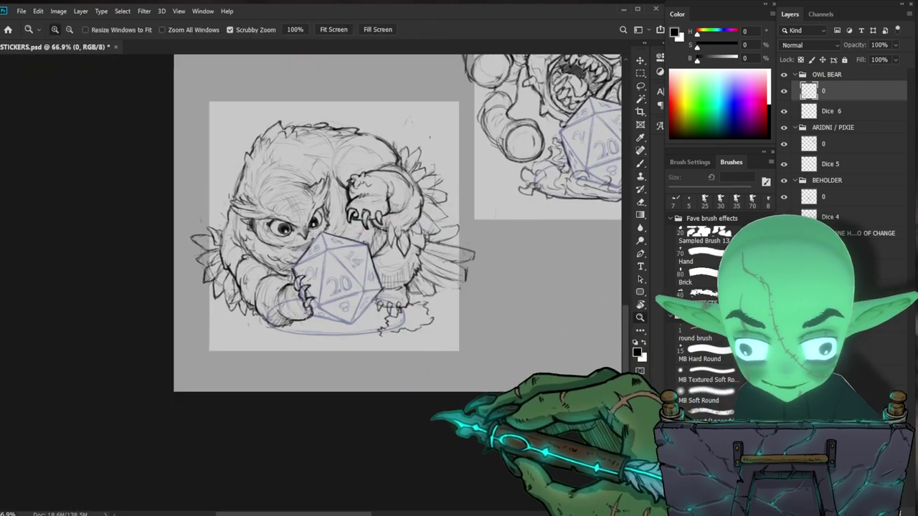
left_click_drag(289, 290, 316, 284)
left_click_drag(495, 123, 389, 251)
key("e")
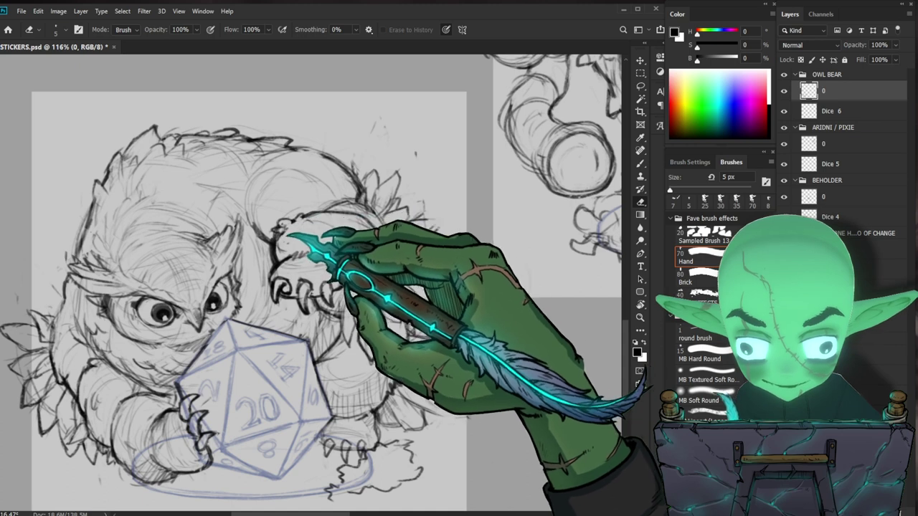
key("b")
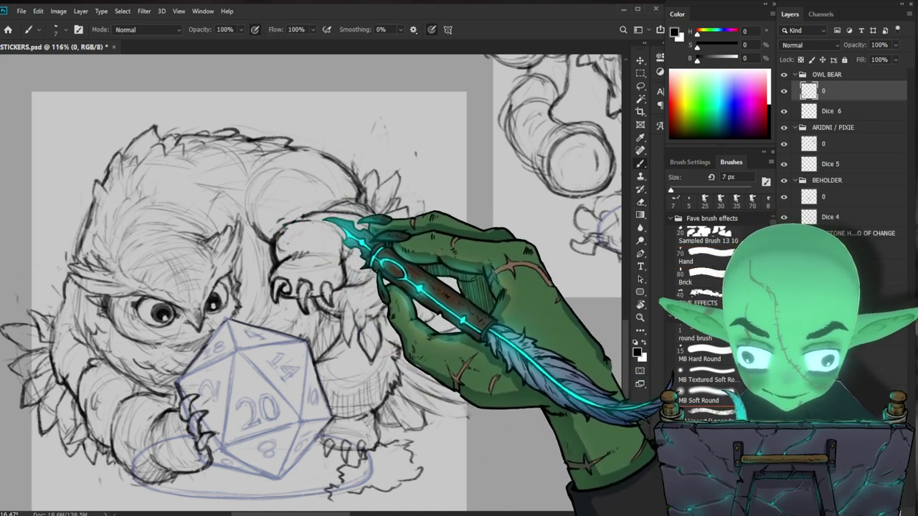
Check the whole owlbear pose and touch up the top contour of the raised paw
key("z")
left_click_drag(374, 183, 347, 188)
left_click_drag(446, 417, 430, 390)
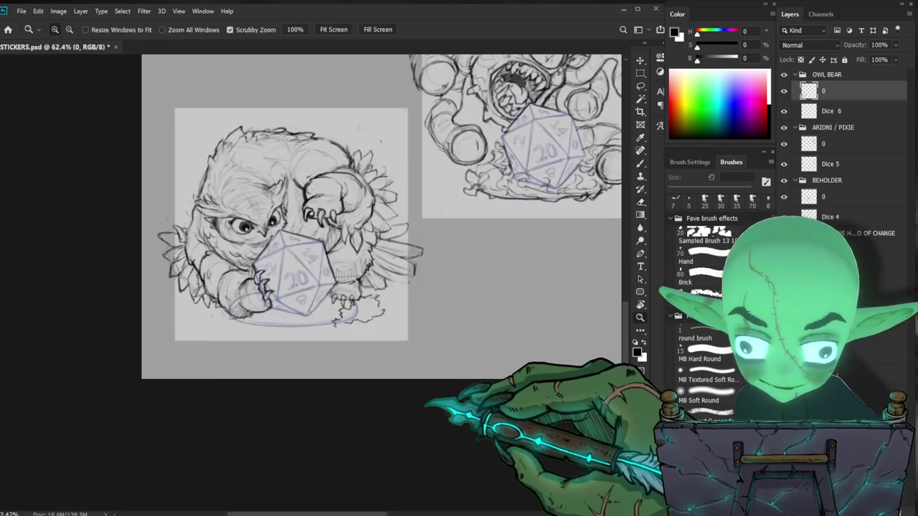
left_click_drag(342, 161, 375, 139)
key("b")
Erase the rough ground outline beside the owlbear's foot with a 9 px eraser and sketch a leafy edge there
left_click_drag(325, 178, 311, 267)
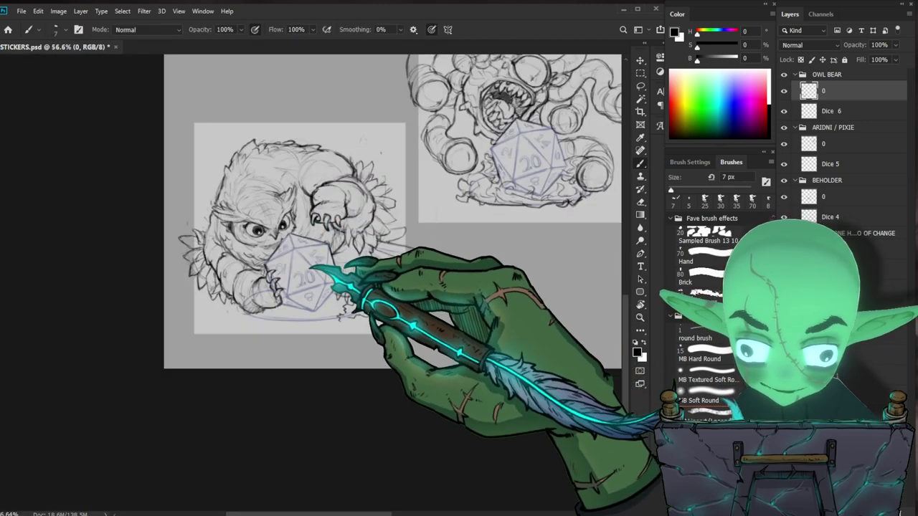
left_click_drag(341, 305, 330, 216)
left_click_drag(292, 213, 237, 282)
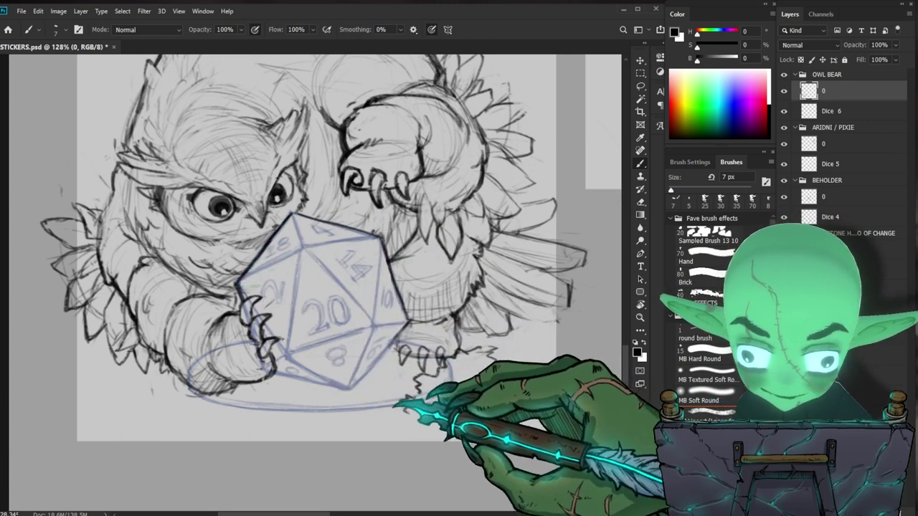
key("e")
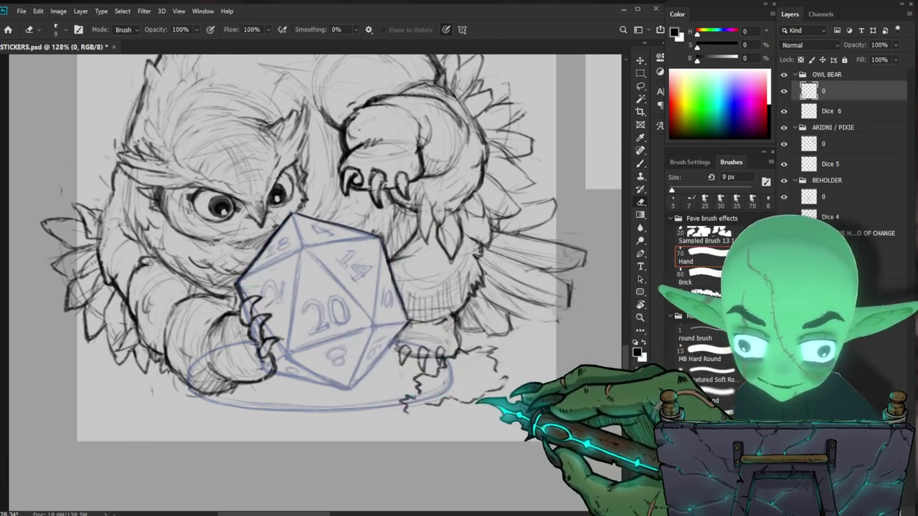
key("b")
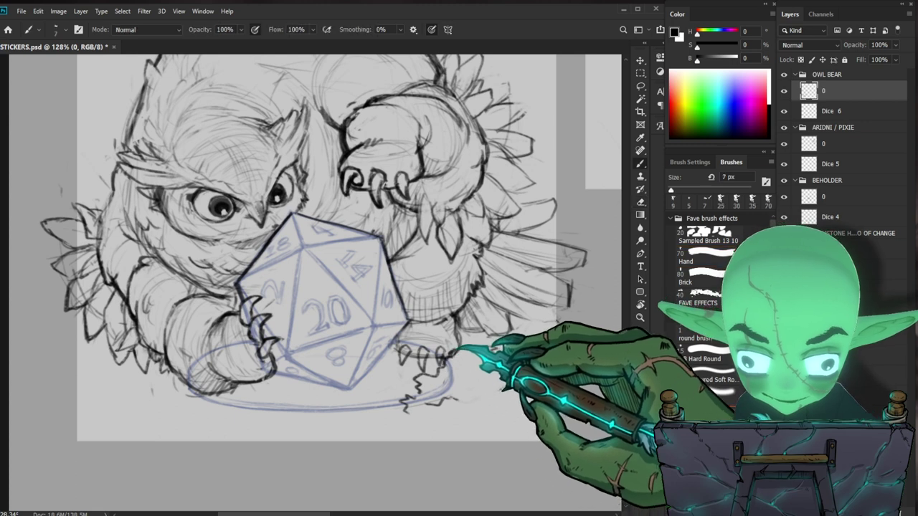
left_click_drag(483, 385, 453, 400)
mouse_move(464, 345)
left_mouse_down()
mouse_move(505, 343)
mouse_move(529, 372)
mouse_move(439, 392)
left_mouse_up()
left_click_drag(527, 426, 298, 446)
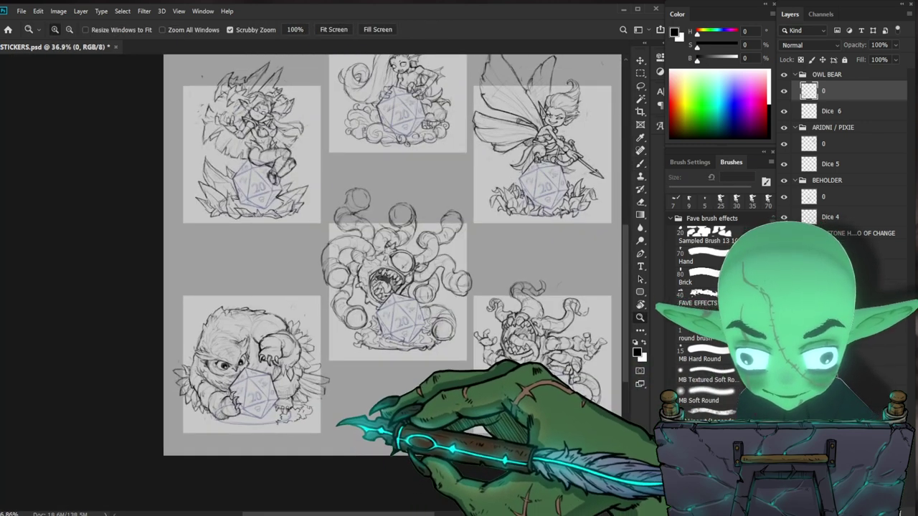
Sketch leafy ground clusters around the owlbear's paw that holds the die, clearing overlapping lines with the eraser
mouse_move(209, 424)
left_mouse_down()
mouse_move(200, 393)
mouse_move(182, 388)
left_mouse_up()
key("b")
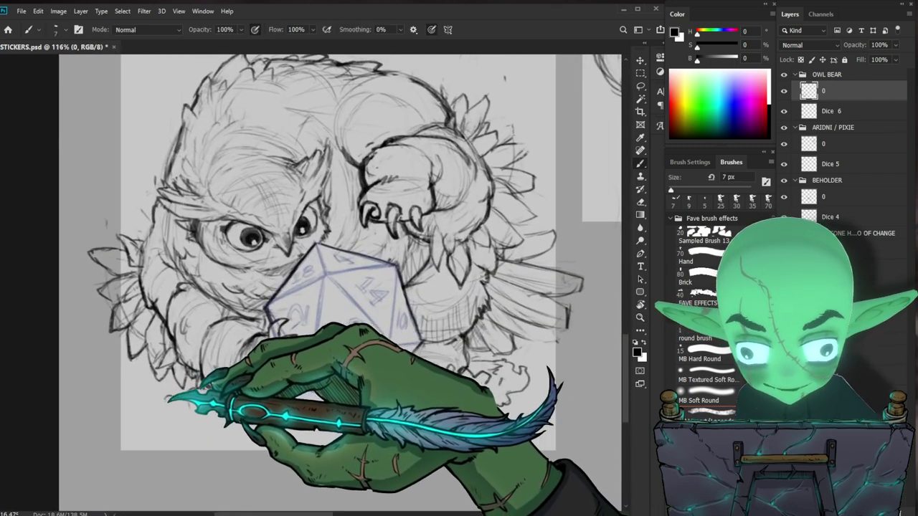
key("e")
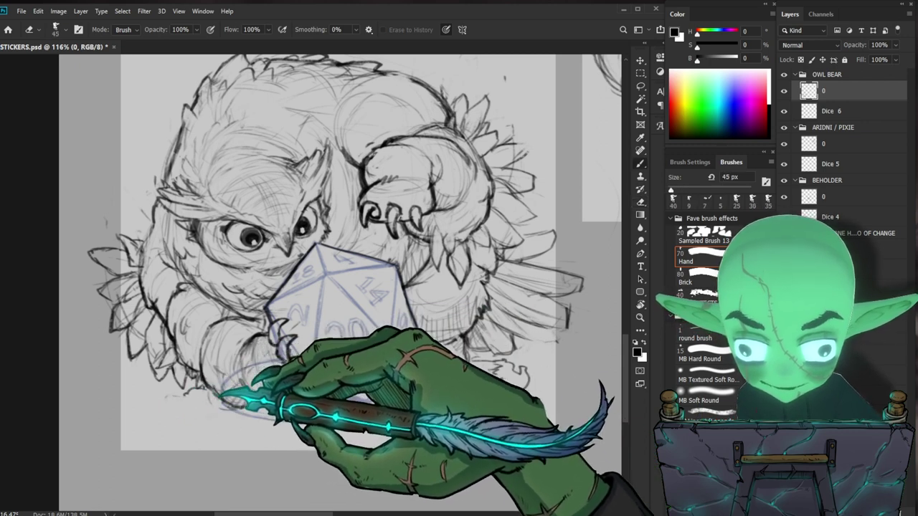
key("b")
key("e")
key("b")
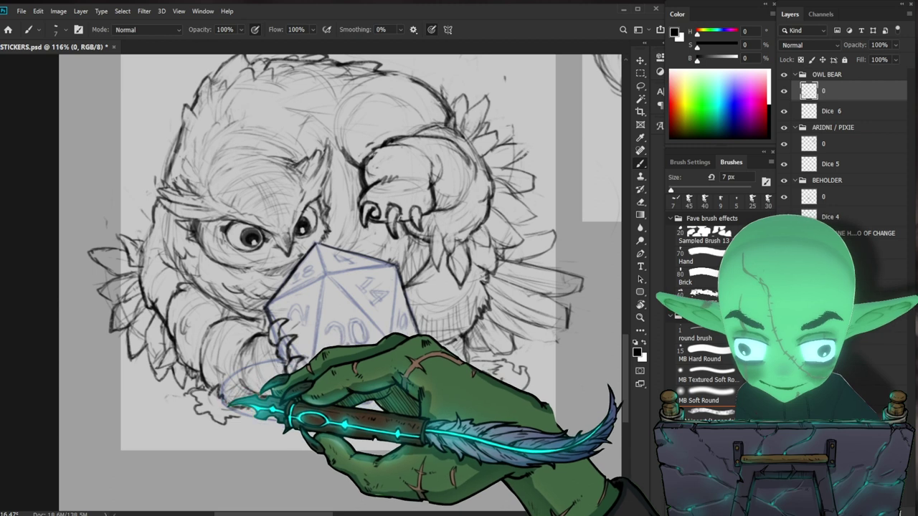
key("e")
key("b")
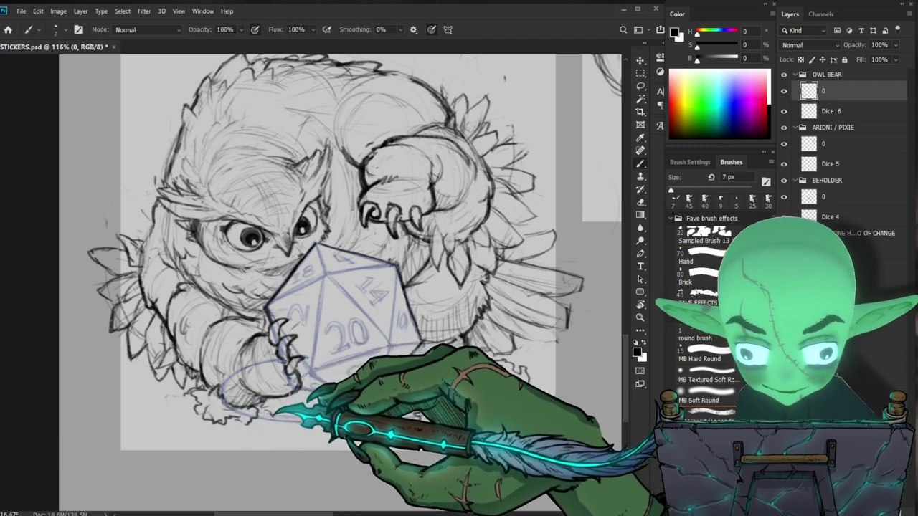
Continue the leafy ground border along the base ellipse in front of the die up to the clawed foot
key("e")
key("b")
left_click_drag(279, 408, 292, 410)
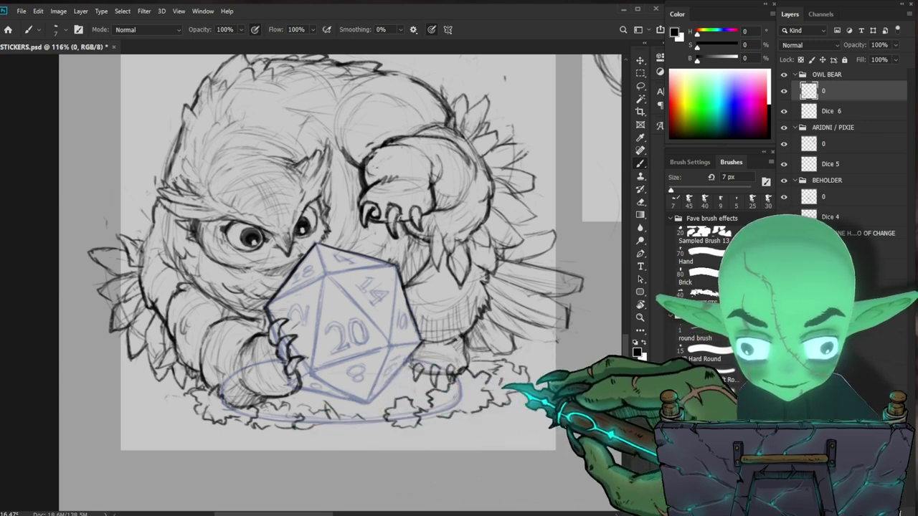
left_click_drag(520, 391, 439, 414)
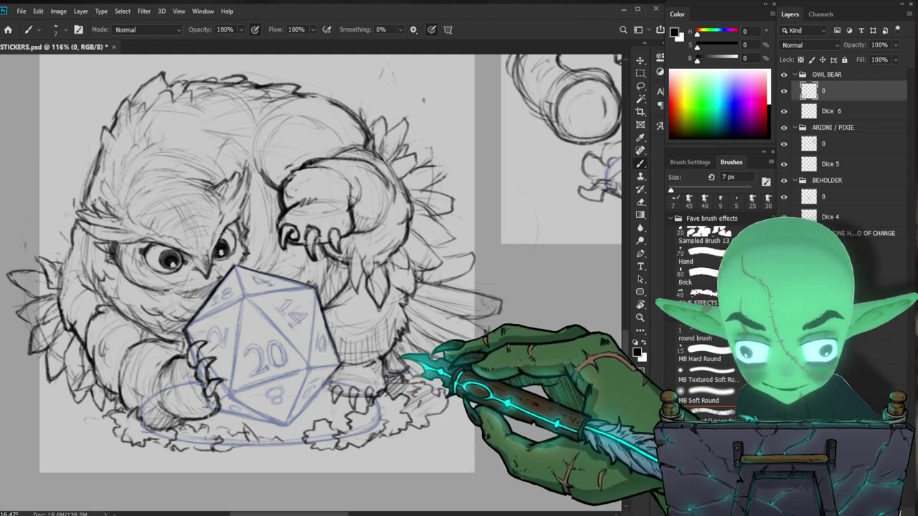
Compare the owlbear with the other sticker sketches and define the feathers behind its raised arm with the 7 px brush
scroll(423, 366, "down", 5)
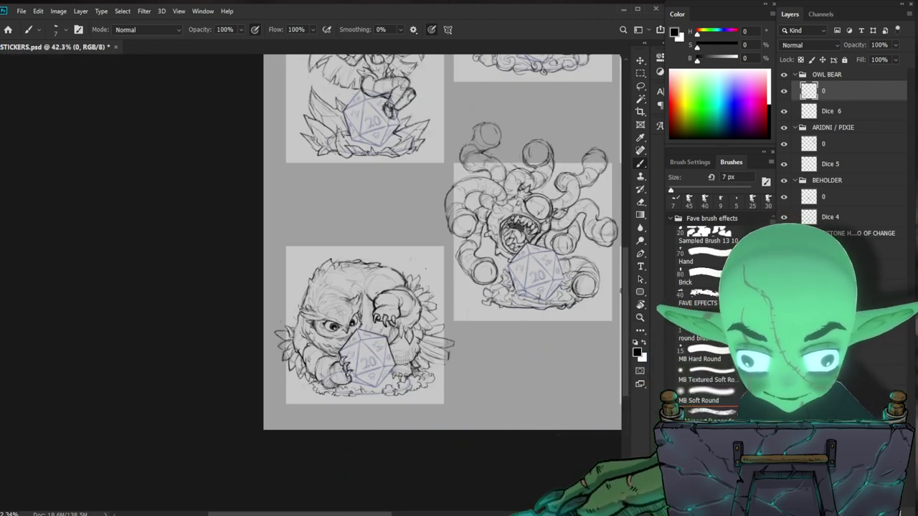
scroll(327, 316, "up", 3)
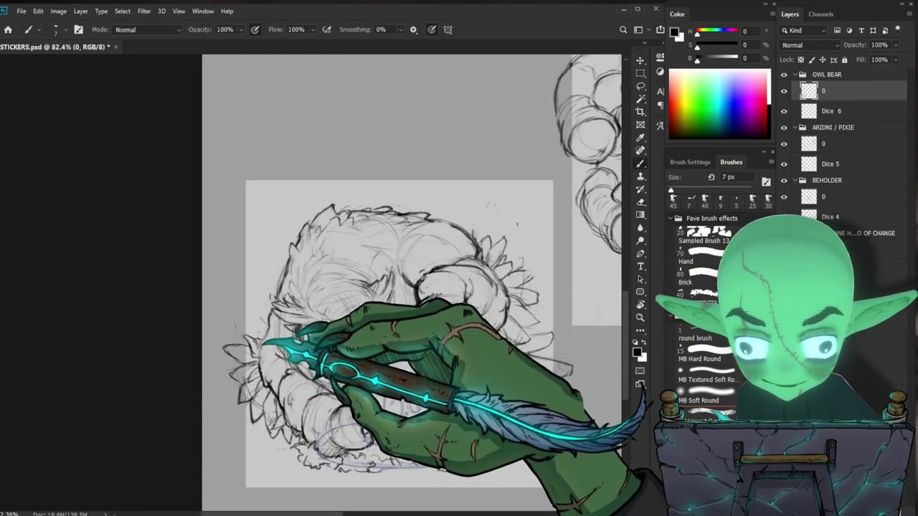
scroll(258, 352, "down", 3)
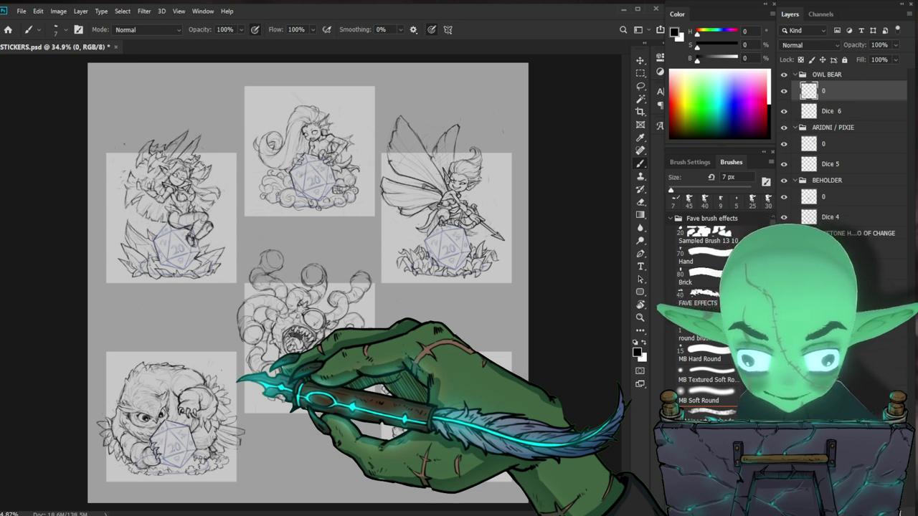
scroll(230, 420, "up", 2)
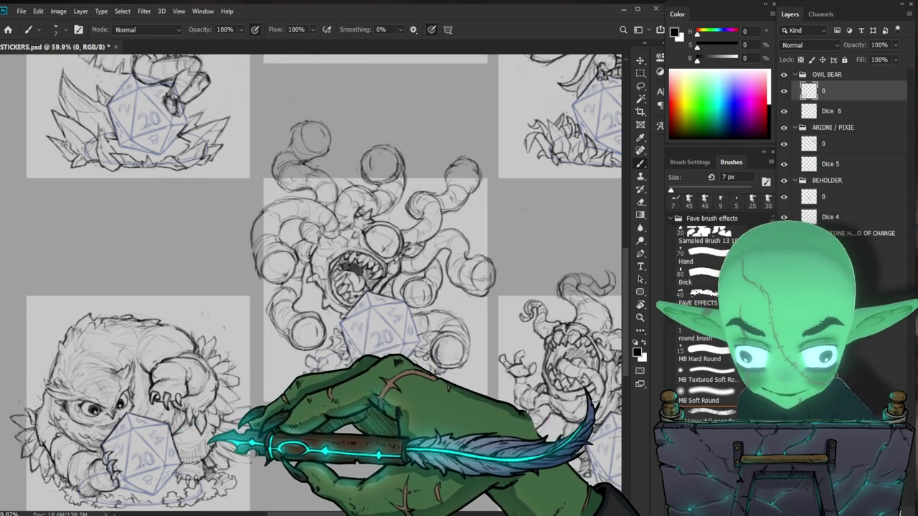
left_click_drag(208, 436, 390, 370)
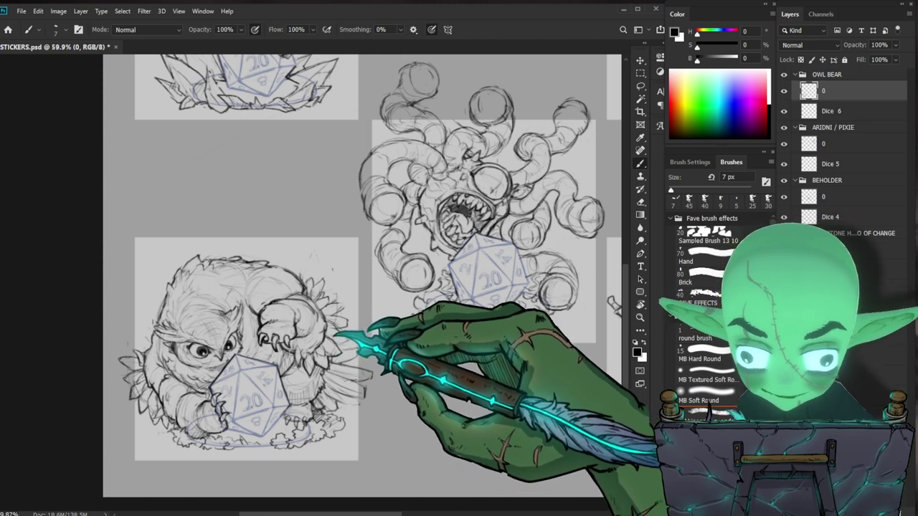
left_click_drag(388, 295, 410, 319)
left_click_drag(369, 346, 416, 345)
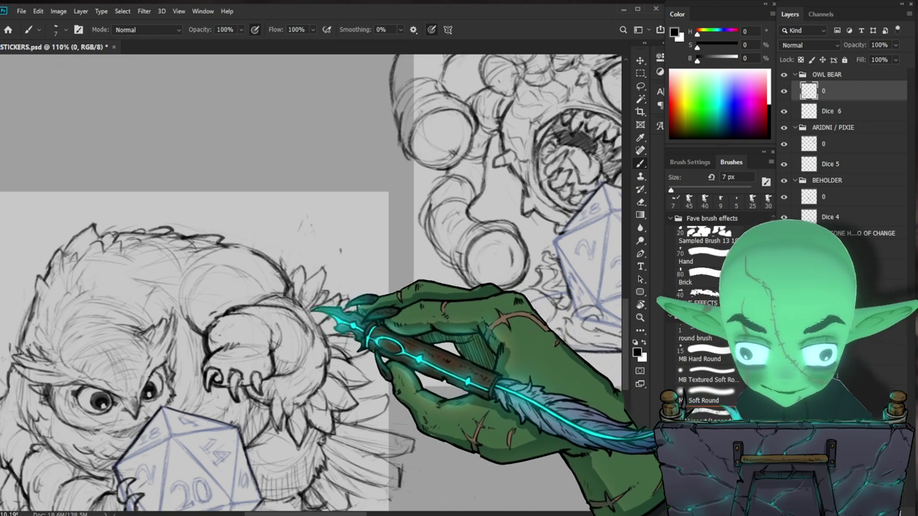
left_click_drag(339, 255, 256, 329)
left_click_drag(128, 428, 160, 424)
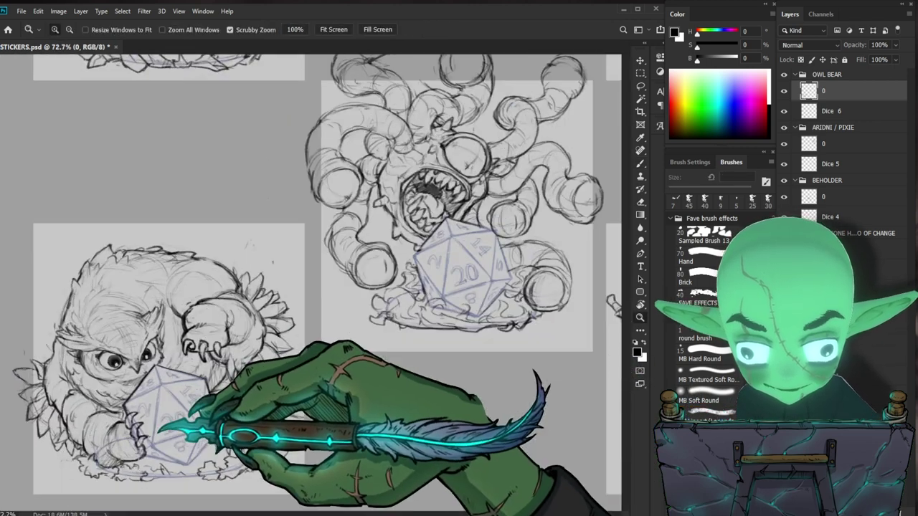
Darken and define the feathers behind the owlbear's lowered arm, on the side of the paw gripping the die
left_click_drag(63, 420, 88, 417)
left_click_drag(87, 417, 228, 377)
key("e")
key("b")
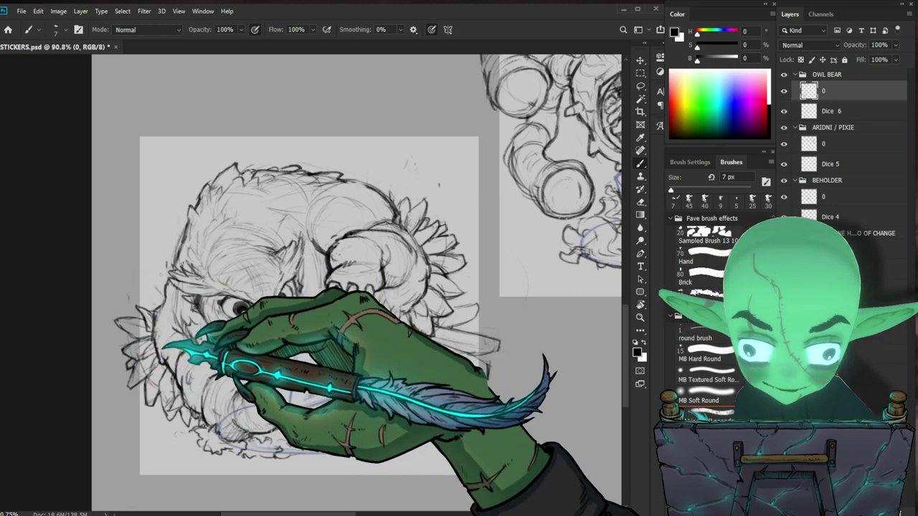
Darken the owlbear's back outline where the feather tufts meet the raised shoulder, using the 7 px brush
key("z")
left_click_drag(235, 378, 184, 377)
left_click_drag(310, 432, 364, 432)
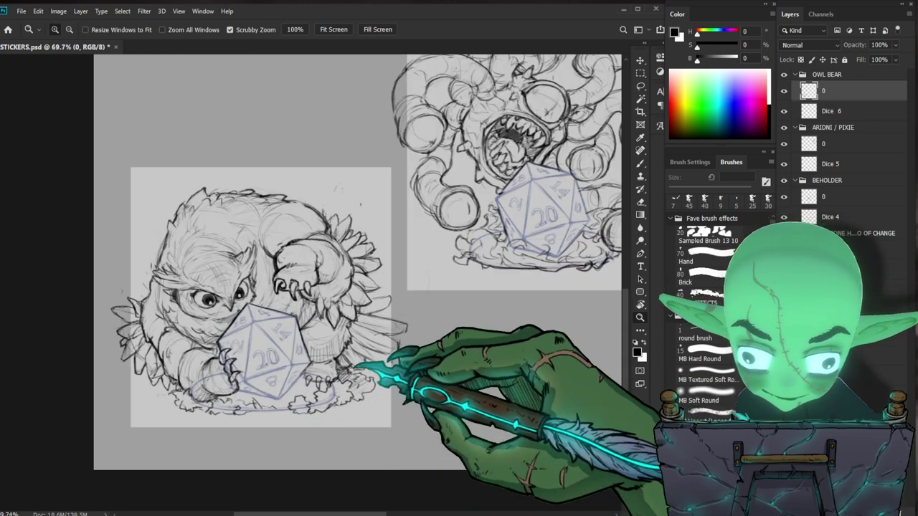
left_click_drag(334, 221, 430, 221)
key("b")
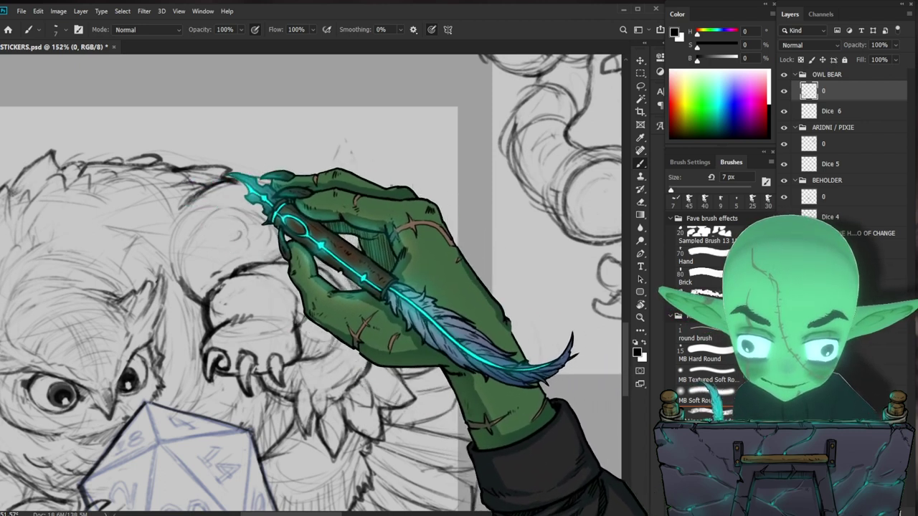
left_click_drag(408, 207, 378, 228)
left_click_drag(406, 342, 385, 325)
scroll(204, 304, "up", 3)
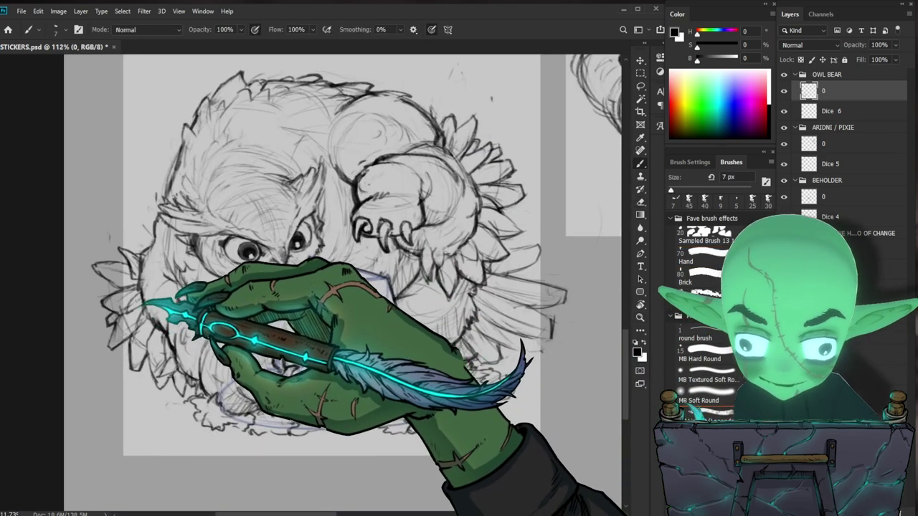
Sketch short curved marks across the owlbear's hind leg, just above the clawed foot beside the die
key("e")
key("b")
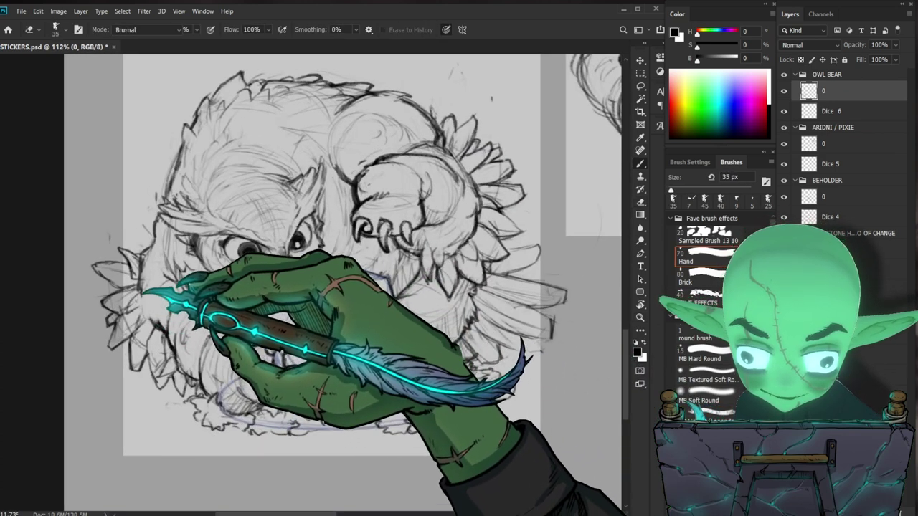
key("ctrl+space")
left_click_drag(217, 283, 179, 291)
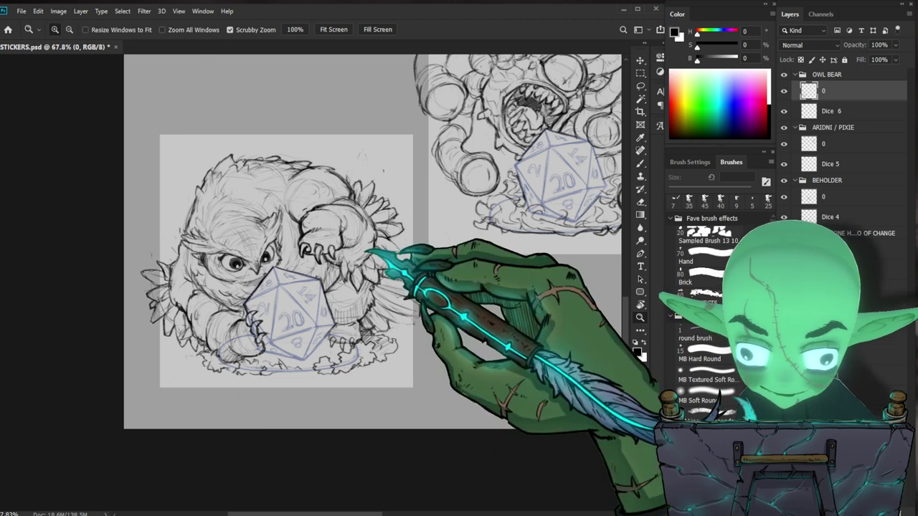
scroll(331, 297, "up", 3)
scroll(344, 315, "down", 1)
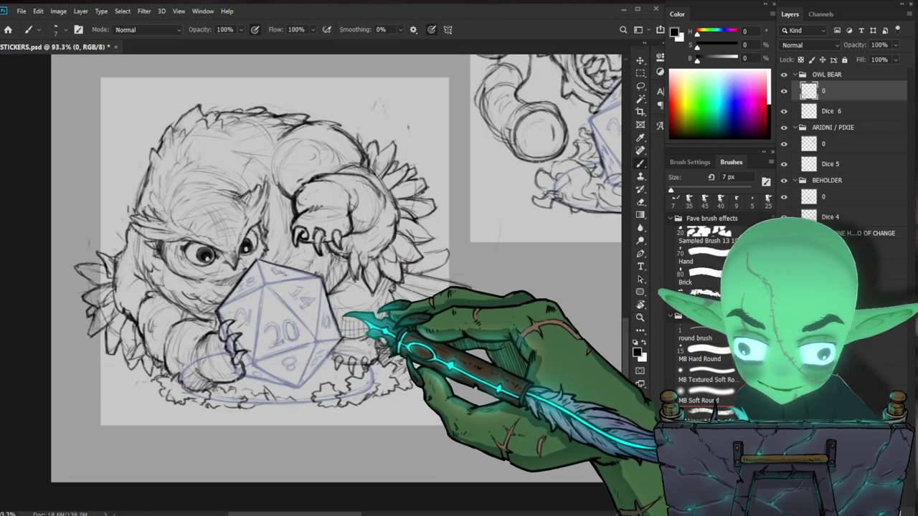
left_click_drag(358, 320, 366, 317)
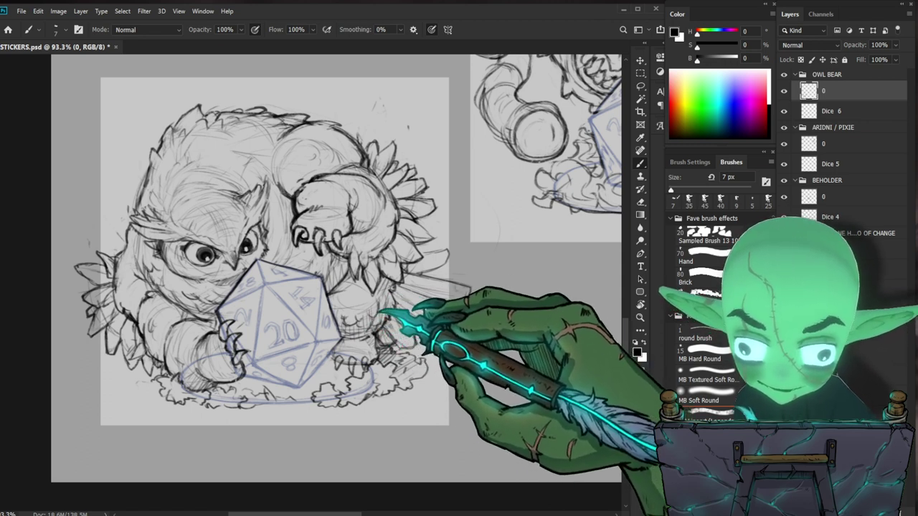
Rework the toes of the foot beside the die, alternating a 9 px eraser with the 7 px brush
key("e")
key("bracketleft")
key("bracketleft")
key("bracketleft")
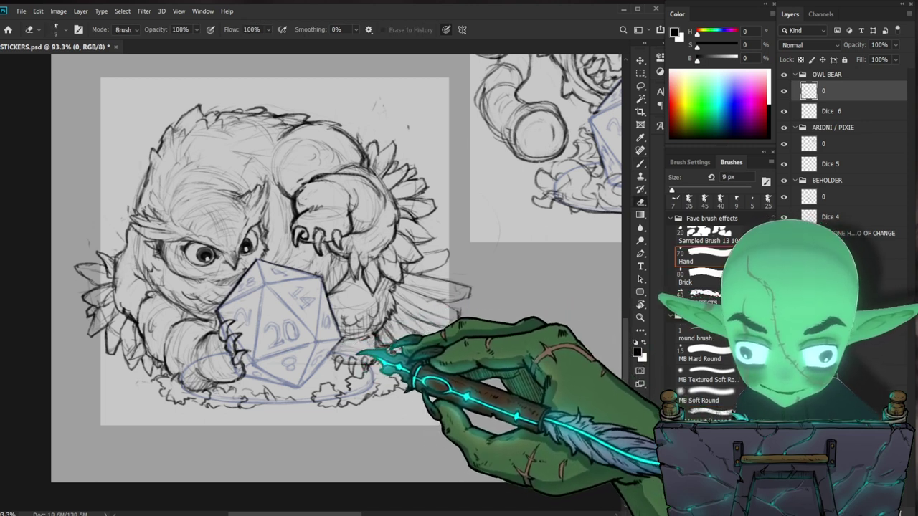
key("b")
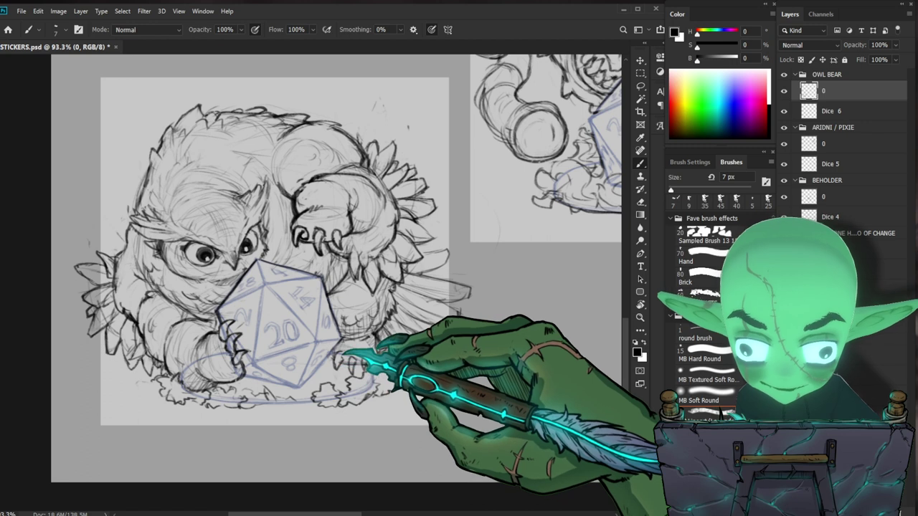
key("e")
key("b")
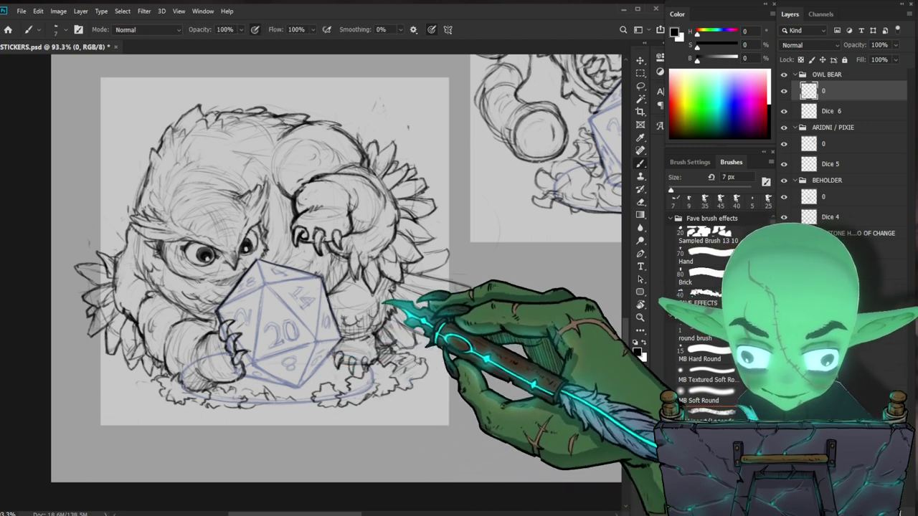
key("e")
key("b")
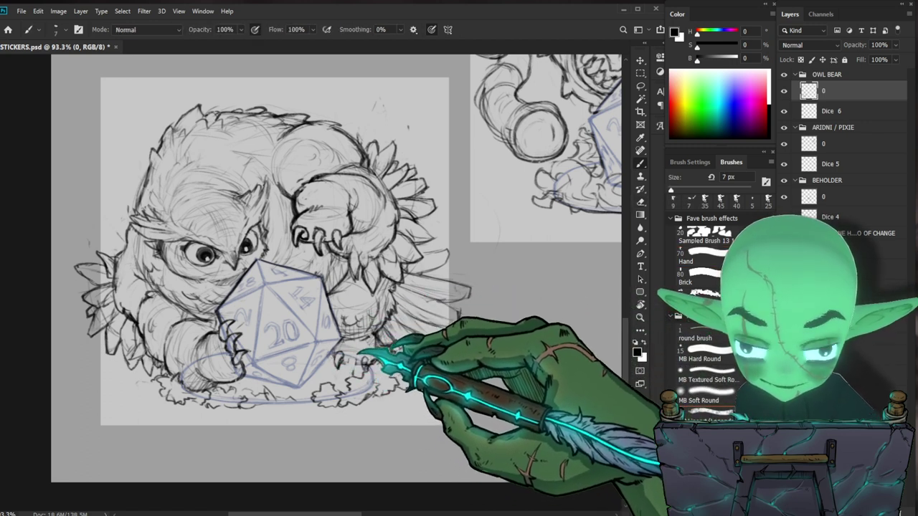
key("e")
key("b")
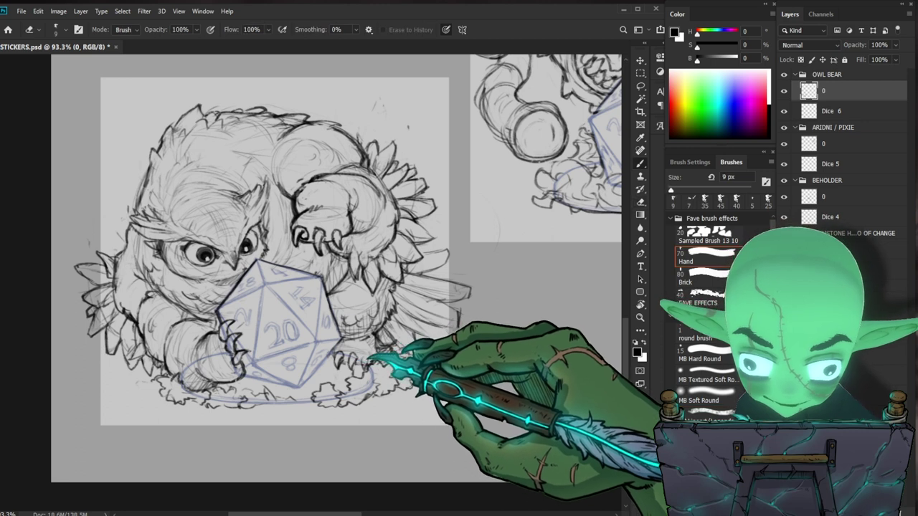
Sharpen and darken the claws on the foot beside the die, trimming stray lines with the eraser
key("e")
key("b")
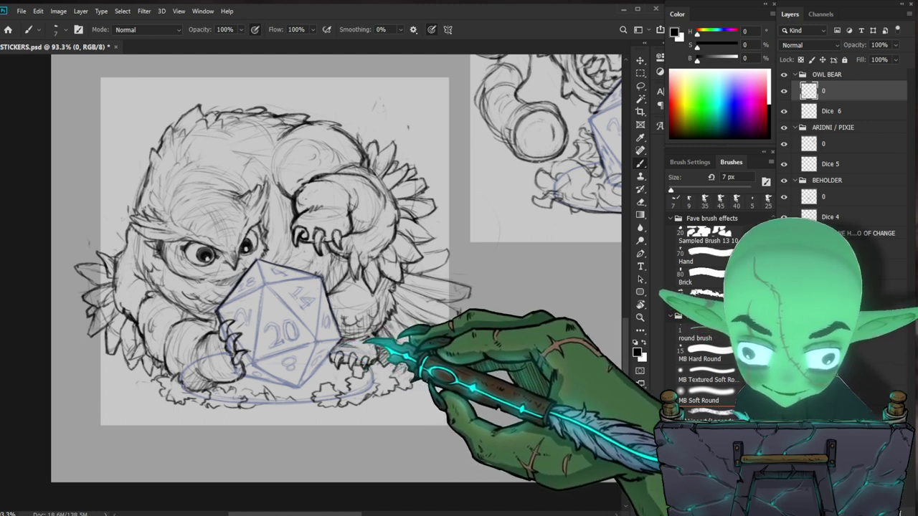
key("e")
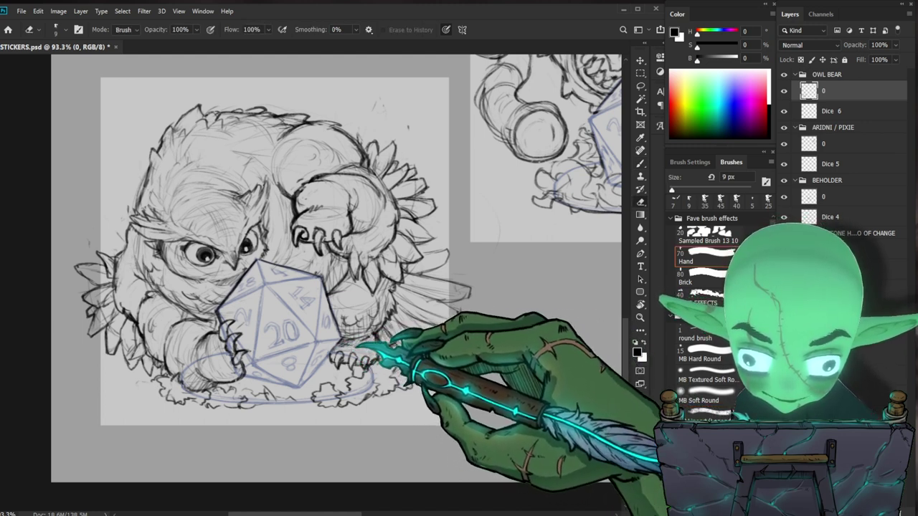
key("b")
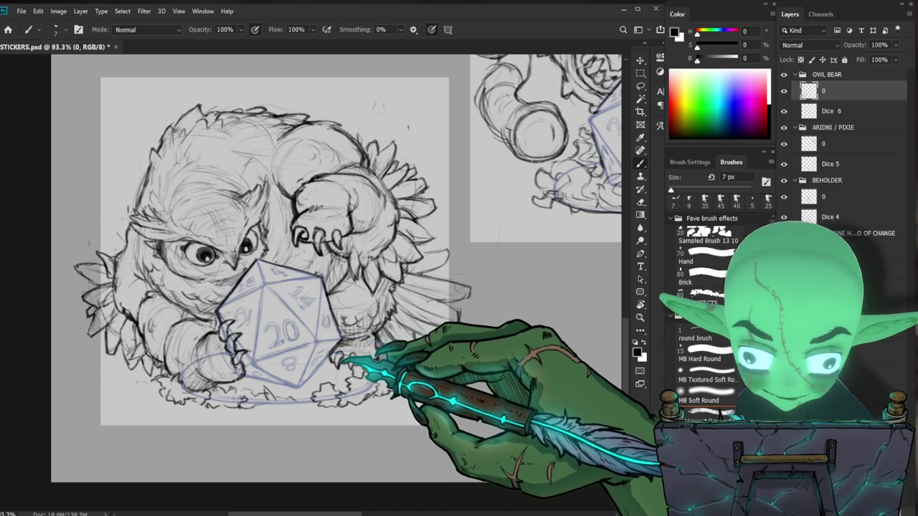
key("e")
key("b")
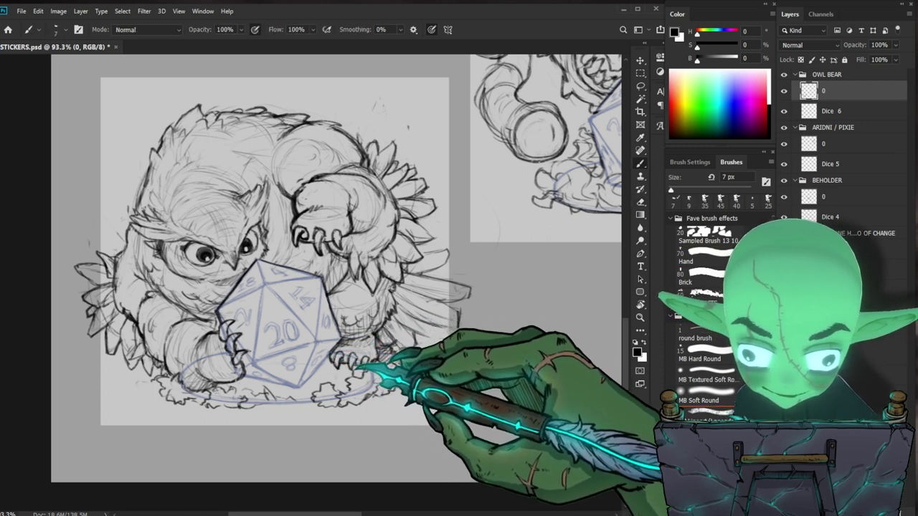
key("e")
key("b")
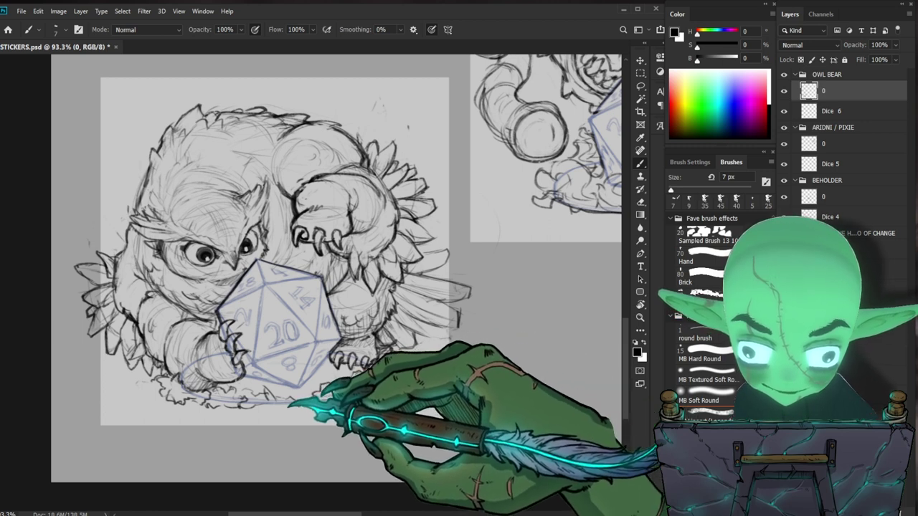
Refine the leafy ground clusters in front of the die, erasing and redrawing their scalloped edges
key("e")
key("b")
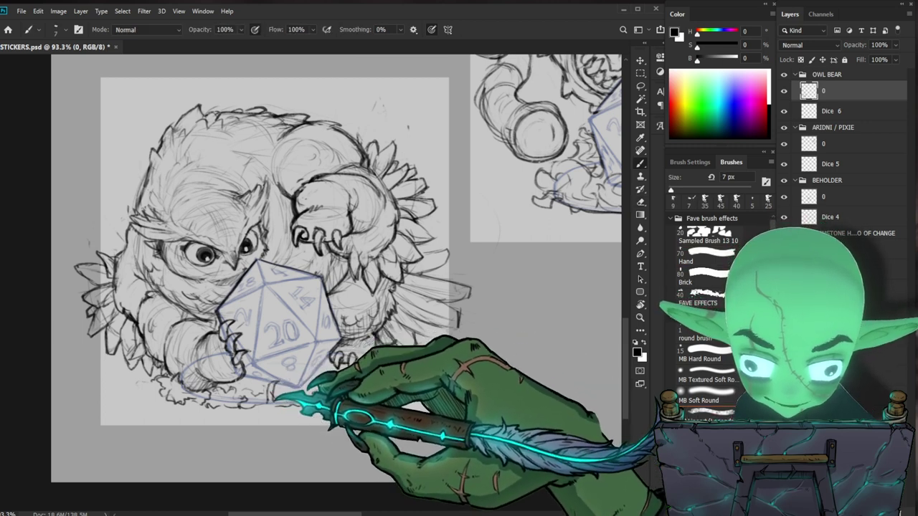
key("e")
key("b")
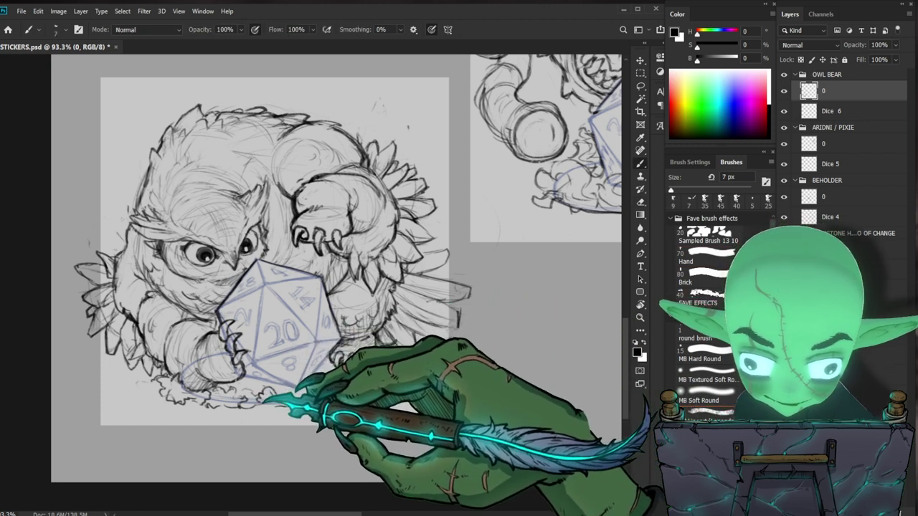
key("e")
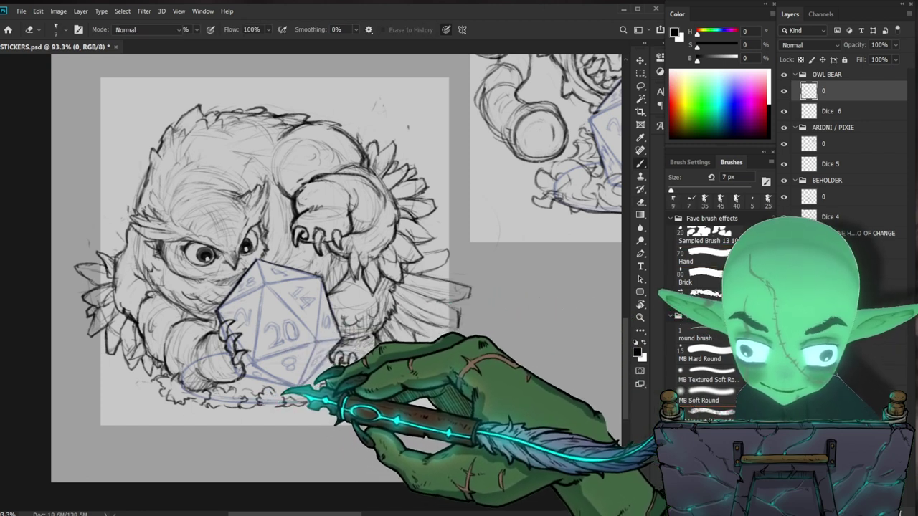
key("b")
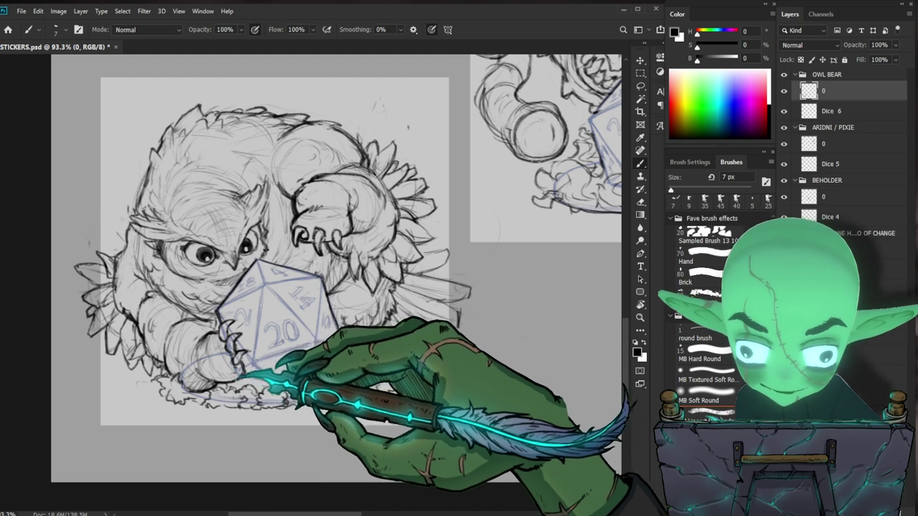
Clean up the claws and lower edge of the paw gripping the die with the eraser and 7 px brush
key("z")
mouse_move(333, 375)
left_mouse_down()
mouse_move(300, 373)
mouse_move(219, 429)
left_mouse_up()
key("ctrl+space")
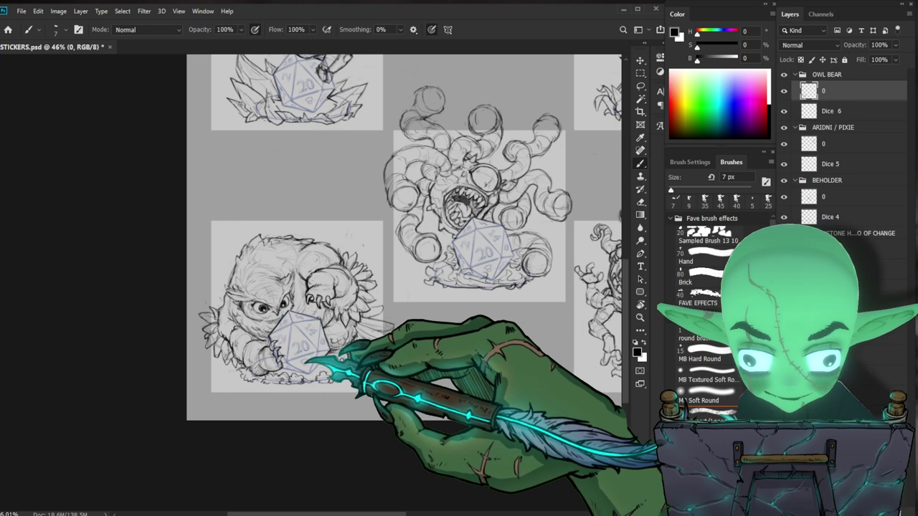
key("ctrl+space")
left_click_drag(283, 363, 334, 327)
key("space")
left_click_drag(481, 281, 424, 342)
key("e")
key("b")
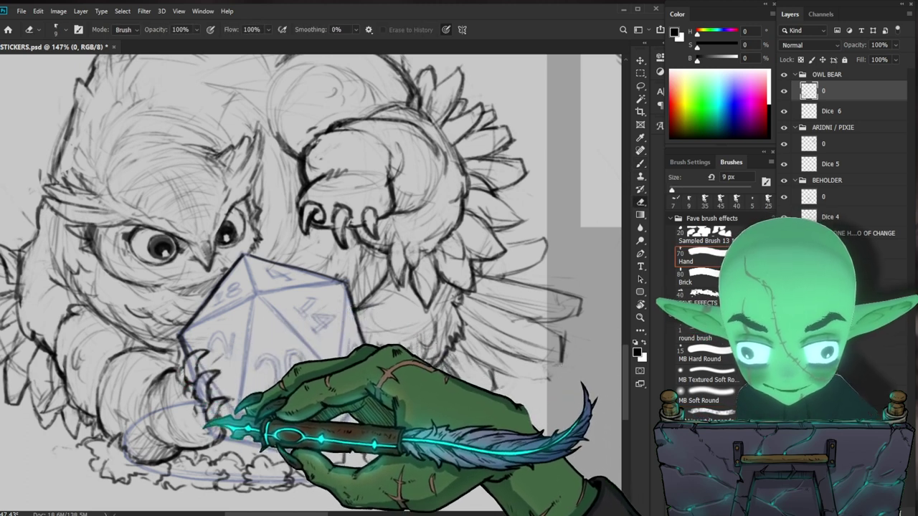
key("e")
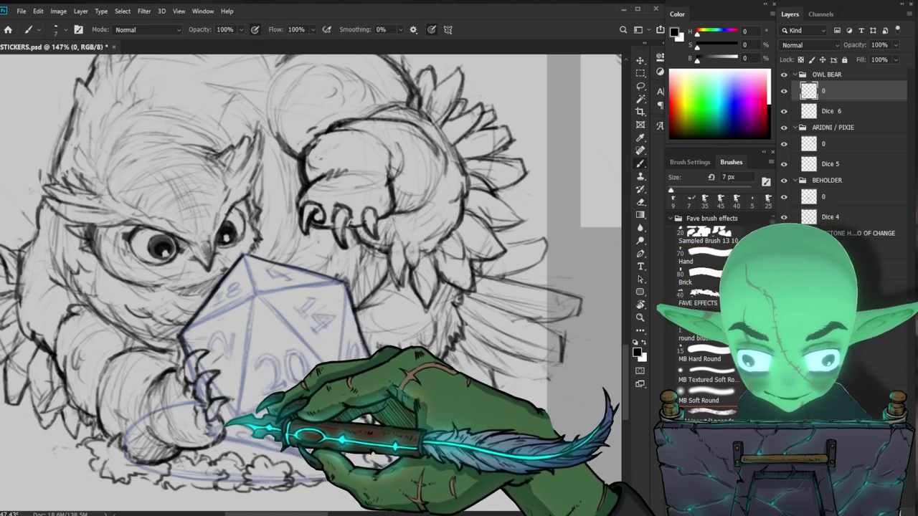
key("b")
Redraw the curved claws and fingertips of the raised paw, erasing the old lines around them
left_click_drag(504, 219, 455, 306)
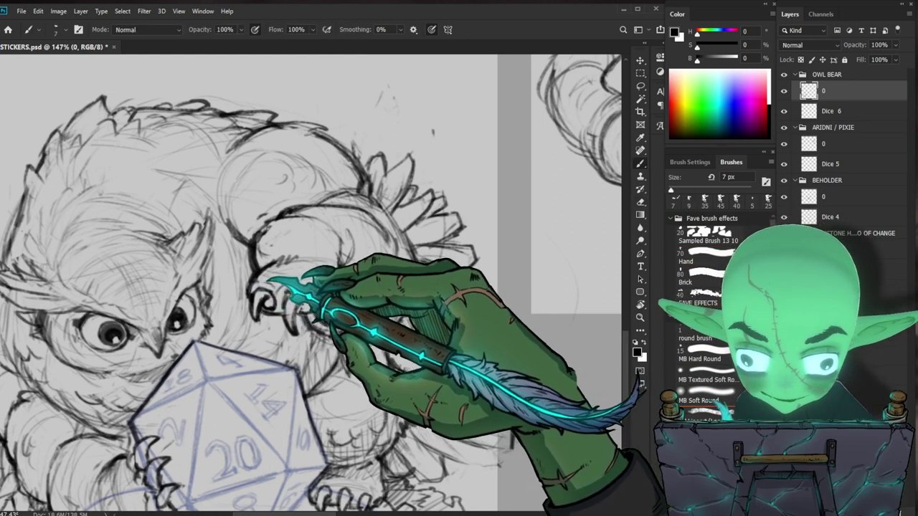
key("e")
key("b")
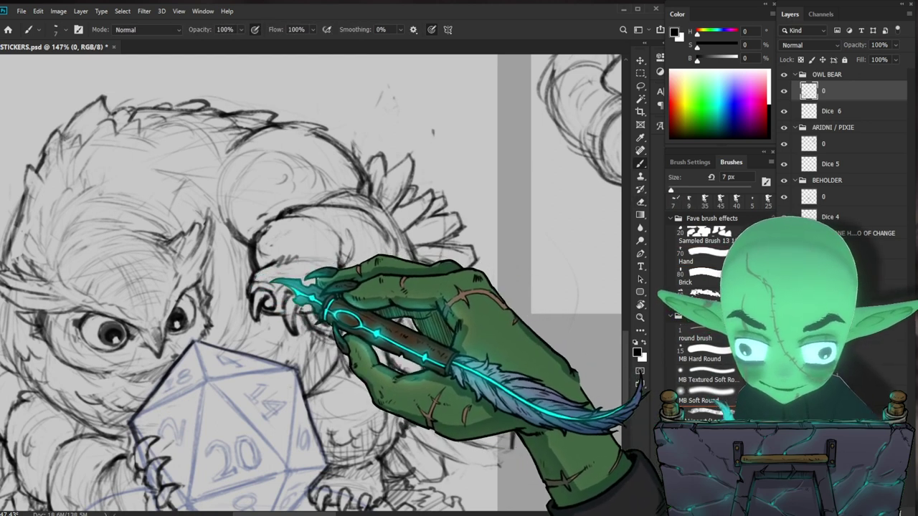
key("e")
left_click_drag(302, 280, 291, 286)
key("b")
key("e")
key("b")
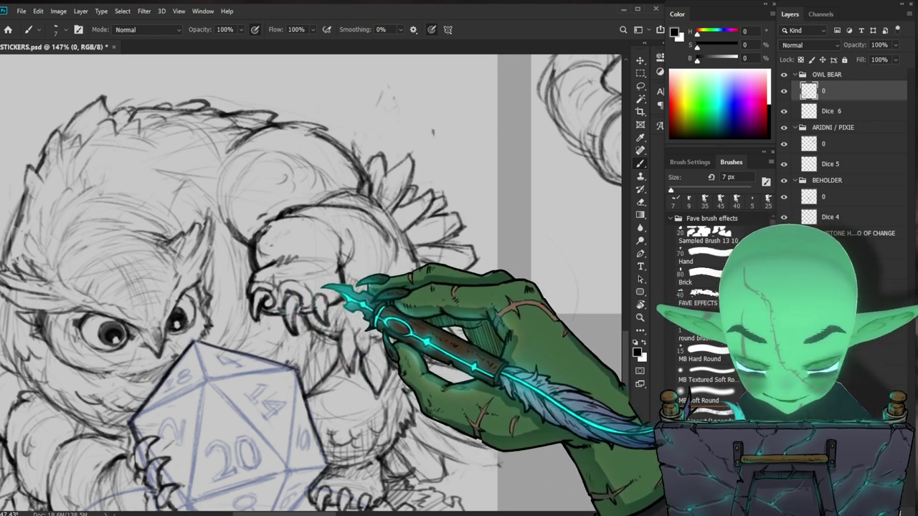
Refine the raised paw's knuckles and outer edge, removing leftover sketch lines above the claws
key("e")
key("b")
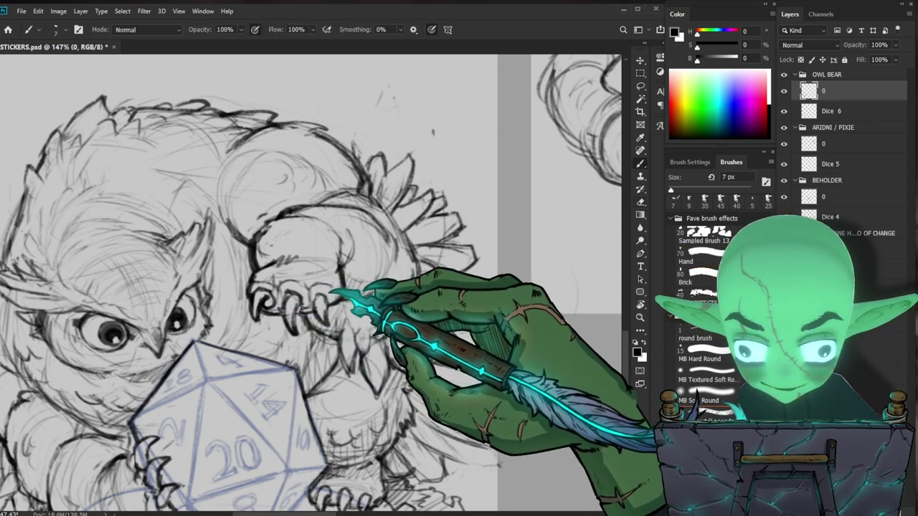
key("e")
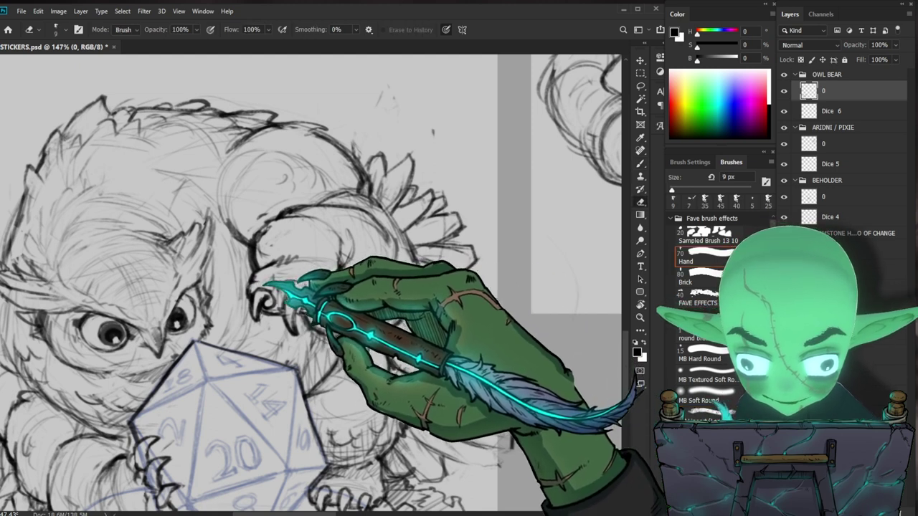
key("b")
left_click_drag(261, 279, 253, 300)
key("e")
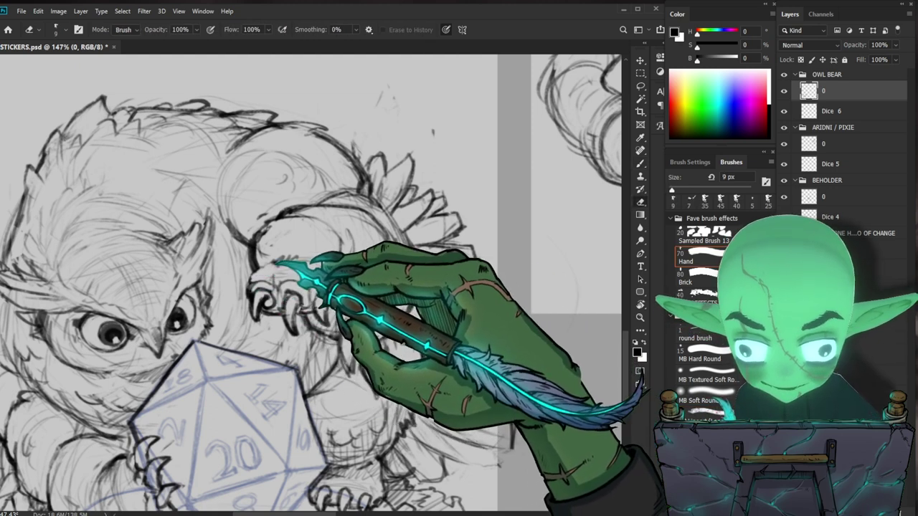
key("ctrl+1")
key("b")
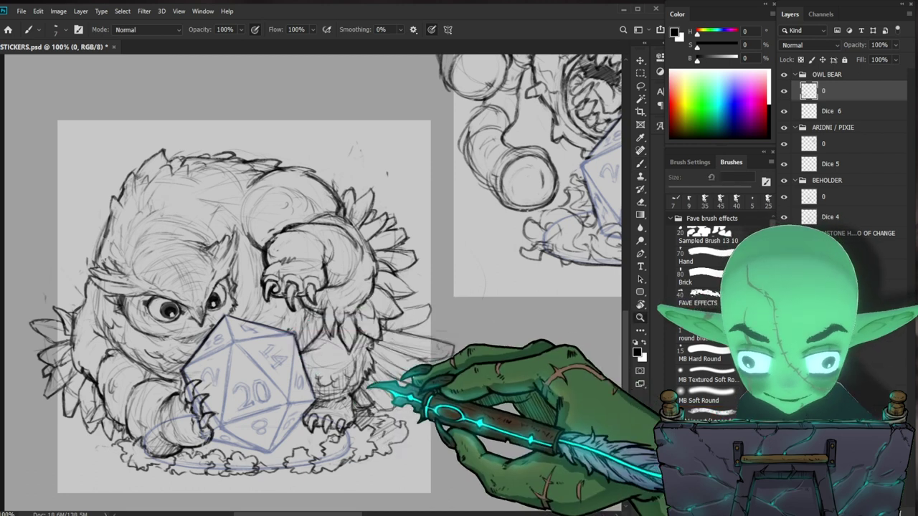
Redraw the feathers behind the owlbear's lowered arm with the eraser and 7 px brush, making the upper ones taller and pointed
left_click_drag(362, 391, 377, 388)
scroll(218, 304, "up", 2)
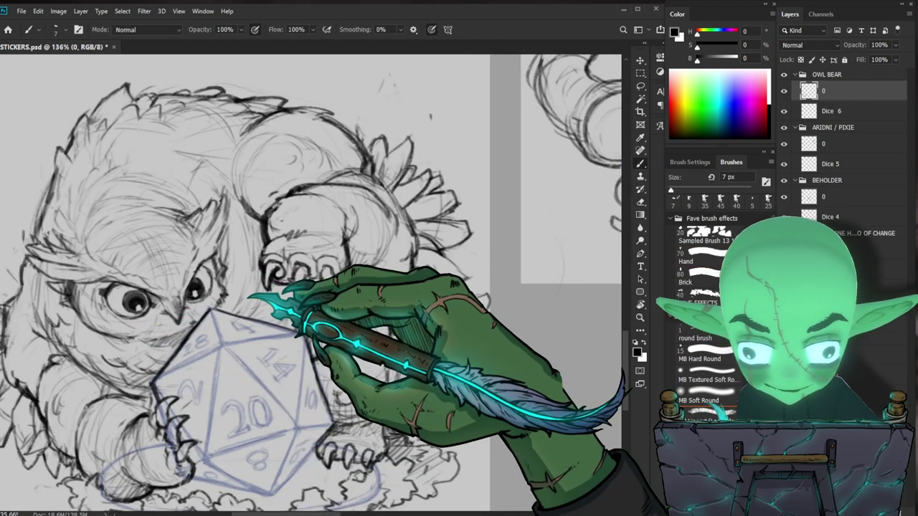
scroll(175, 344, "up", 1)
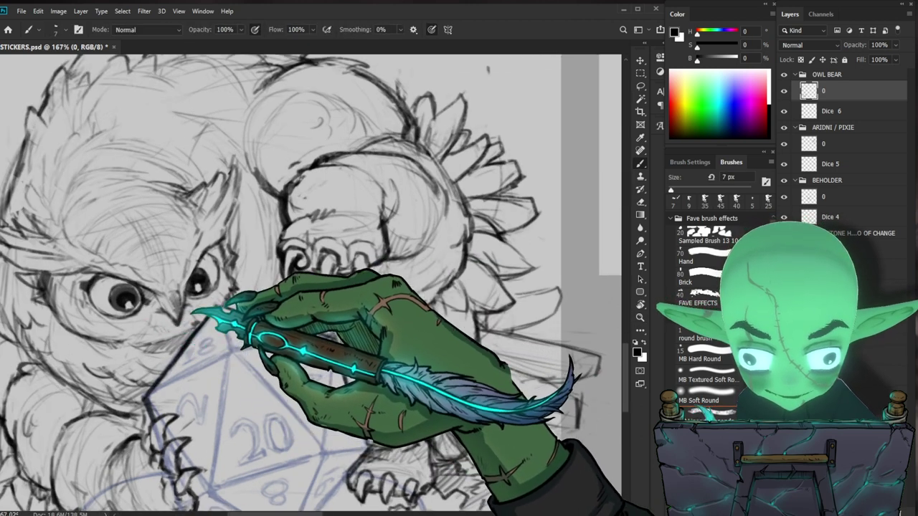
left_click_drag(296, 300, 251, 330)
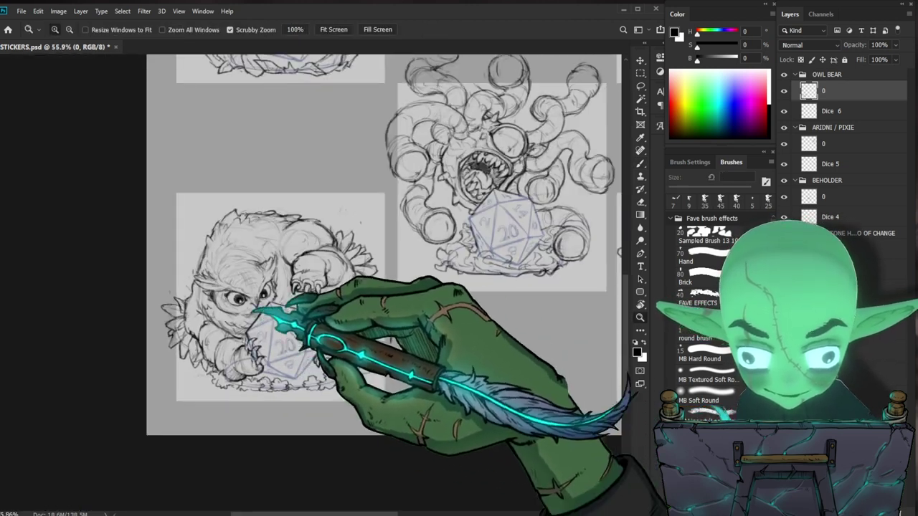
scroll(248, 287, "up", 5)
key("b")
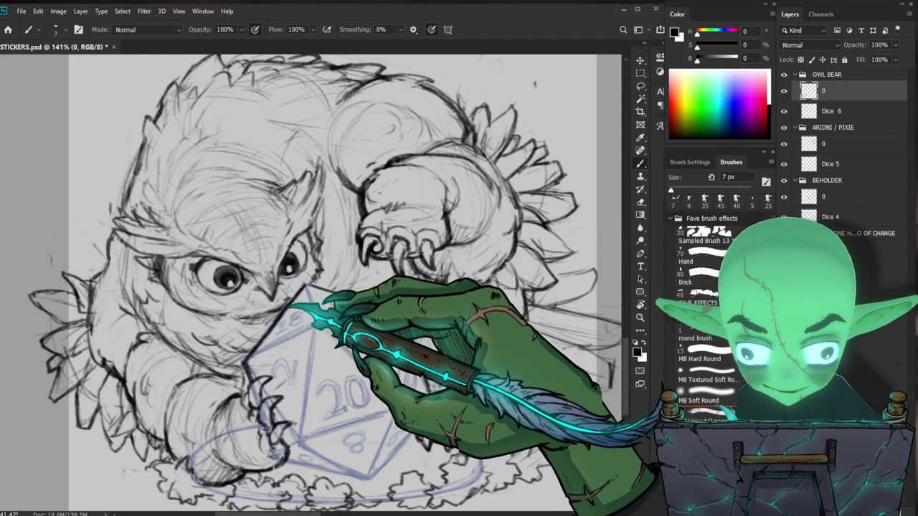
left_click_drag(420, 381, 385, 386)
scroll(408, 234, "up", 3)
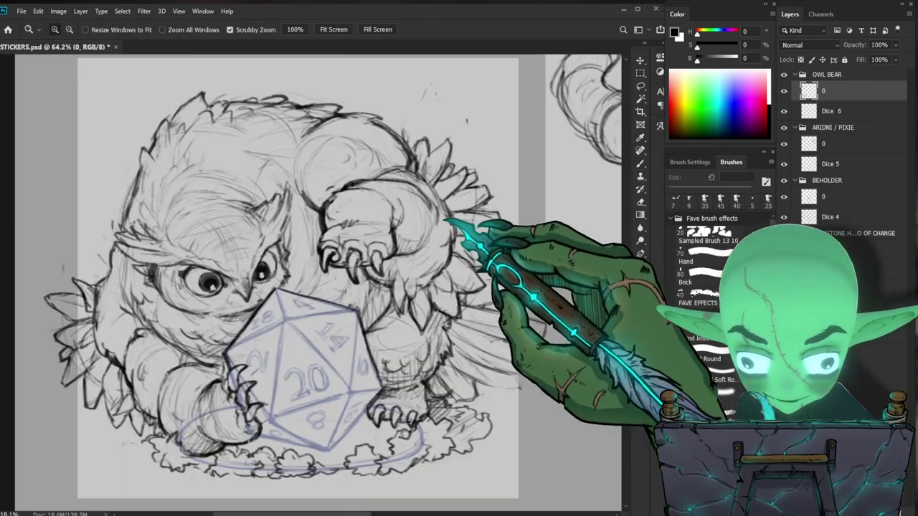
key("e")
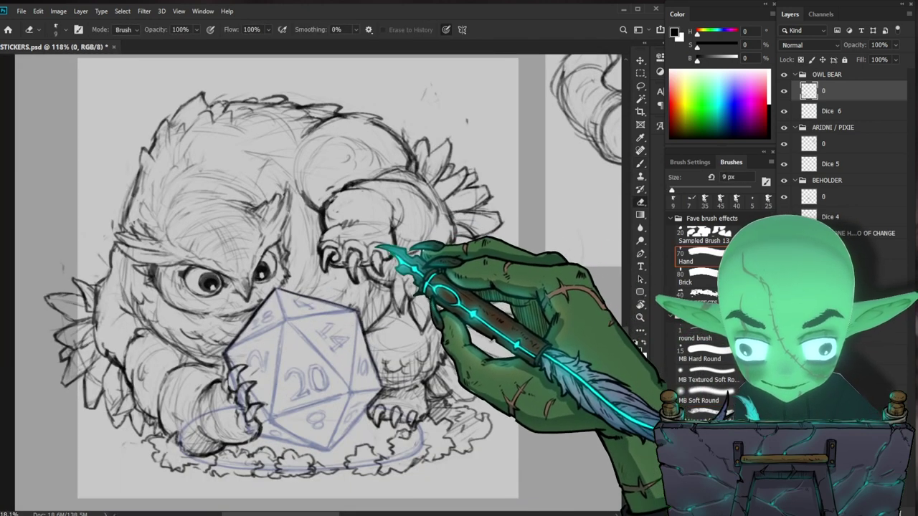
key("b")
scroll(523, 271, "down", 1)
left_click_drag(555, 262, 528, 239)
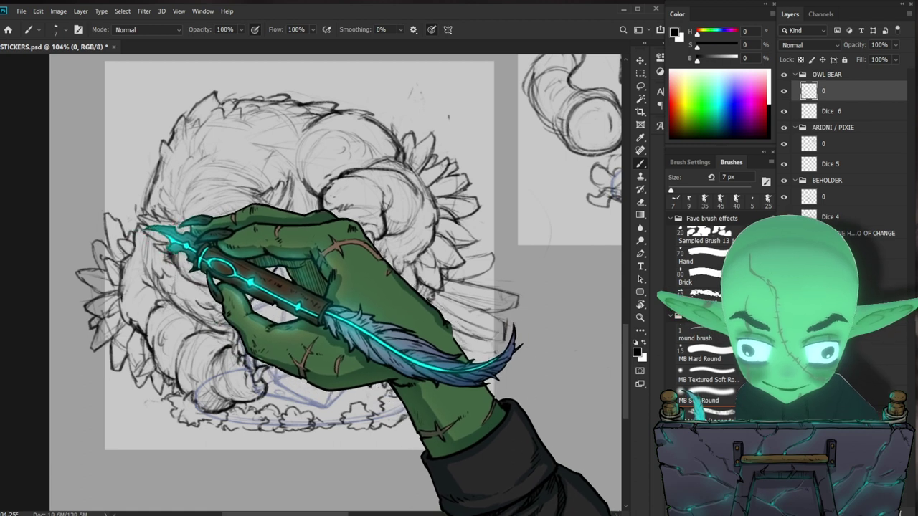
Add small overlapping feather tufts along the back outline beside the owlbear's brow
left_click_drag(477, 324, 404, 301)
left_click_drag(291, 263, 310, 260)
left_click_drag(384, 307, 311, 328)
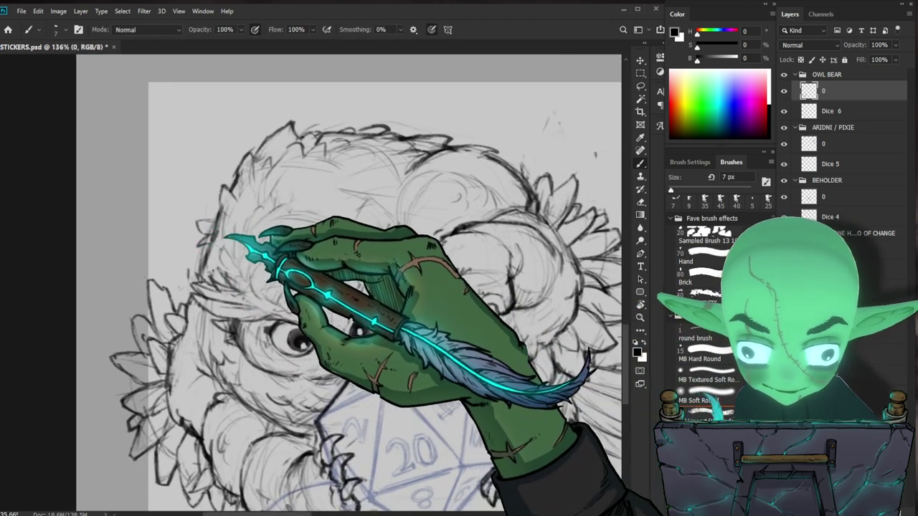
key("e")
key("b")
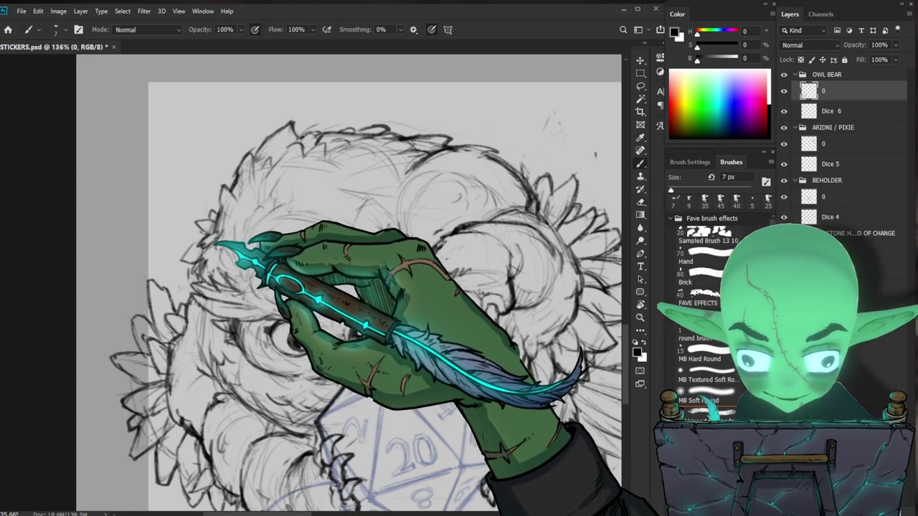
Rework the pointed tuft at the top of the owlbear's back into smaller scalloped feathers using the brush and eraser
key("z")
left_click_drag(274, 256, 201, 261)
left_click_drag(510, 439, 428, 380)
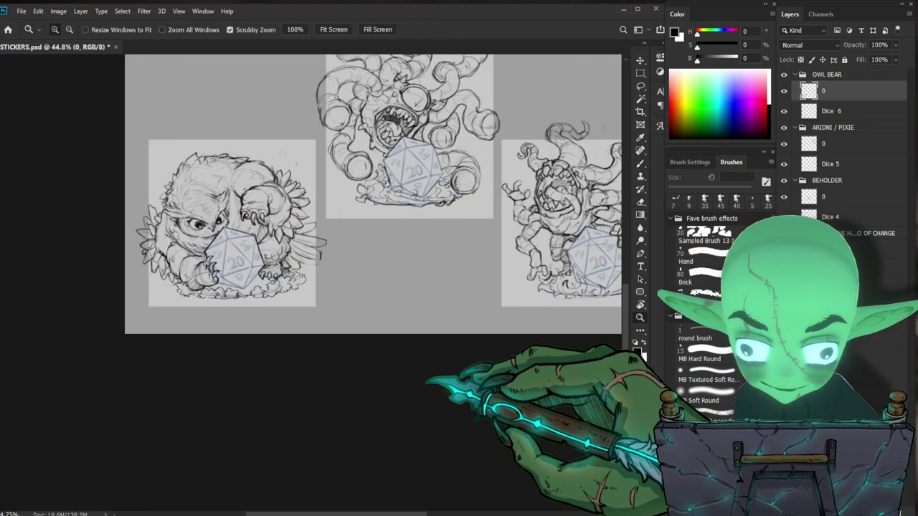
scroll(192, 152, "up", 4)
key("b")
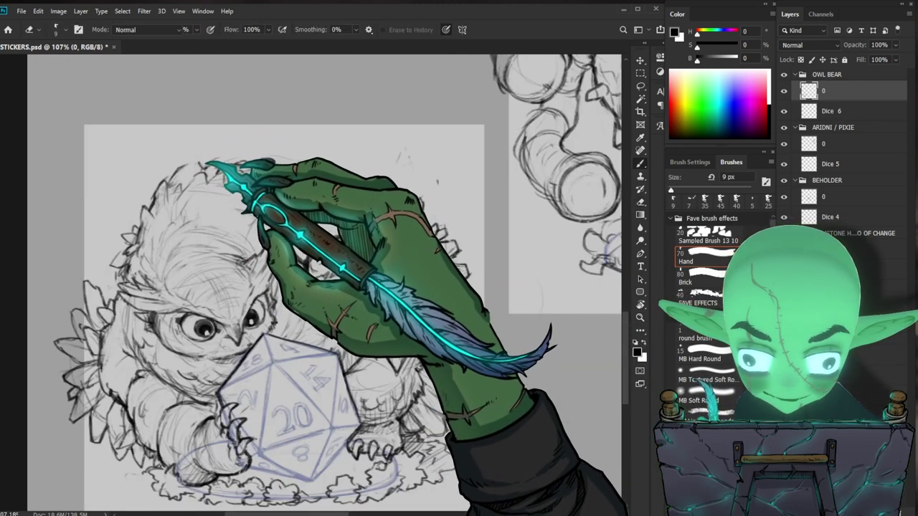
key("e")
key("b")
key("z")
left_click_drag(304, 199, 229, 204)
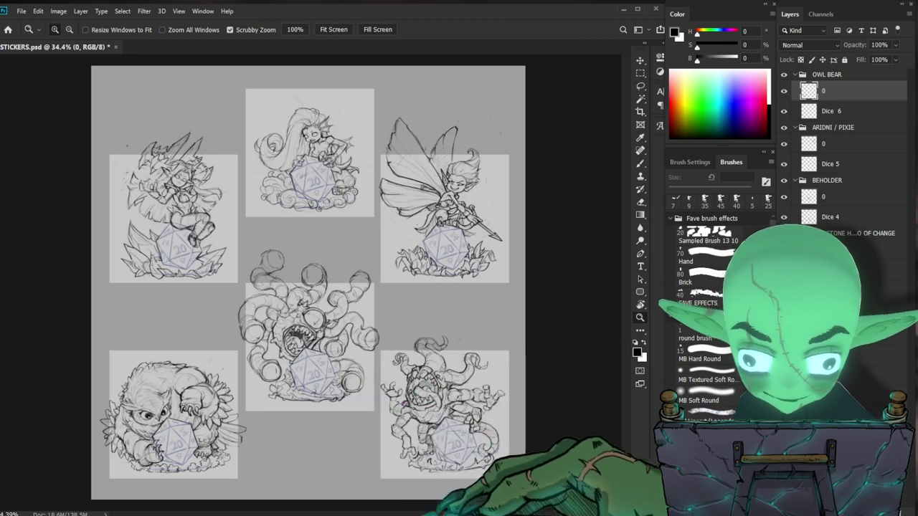
Refine the long tail feathers behind the owlbear's hind leg, alternating the 9 px eraser and 7 px brush
left_click_drag(318, 430, 371, 389)
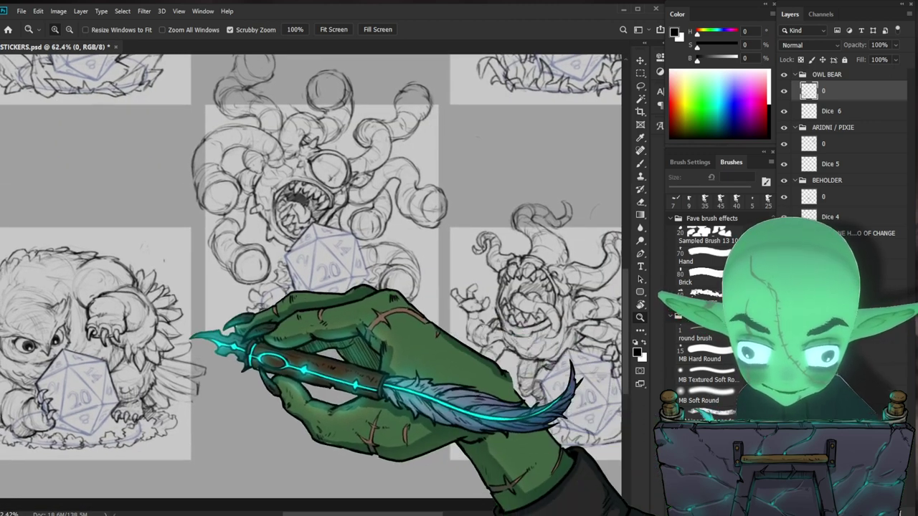
left_click_drag(168, 344, 208, 345)
key("b")
scroll(237, 347, "down", 2)
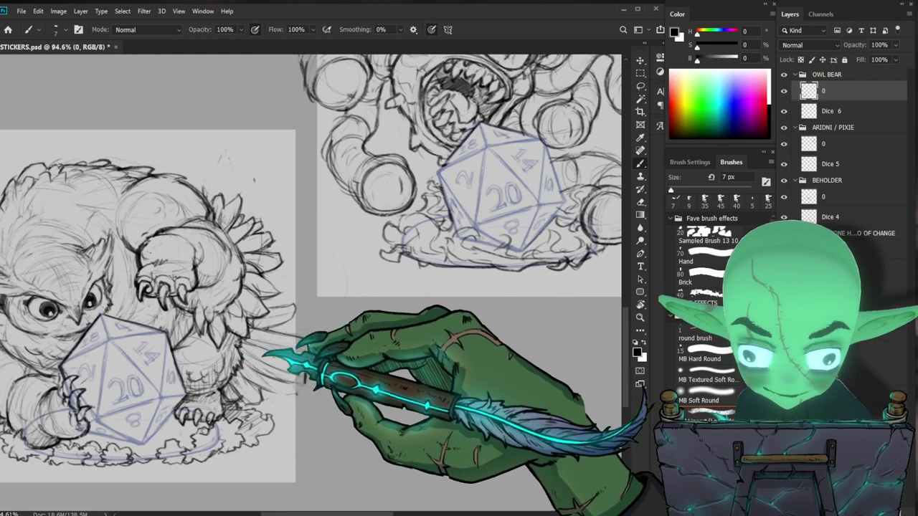
left_click_drag(313, 353, 415, 314)
key("e")
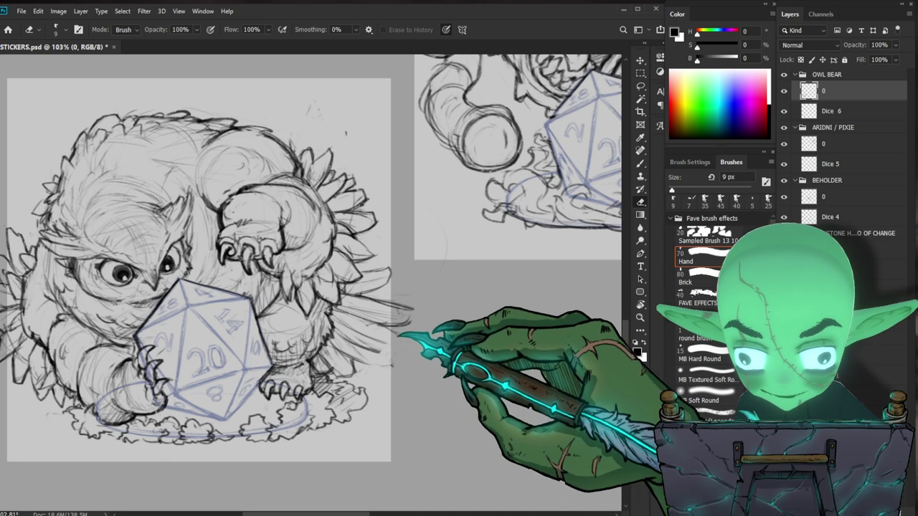
key("b")
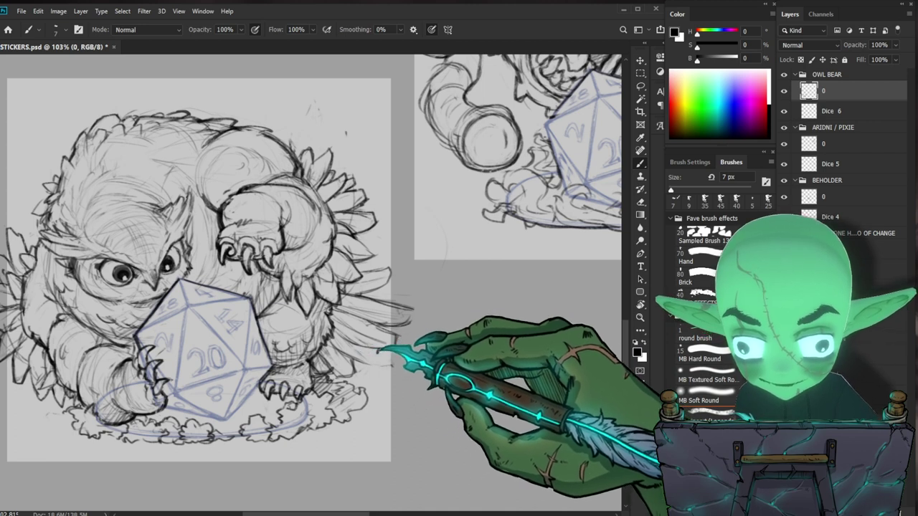
key("e")
left_click_drag(395, 354, 371, 351)
key("b")
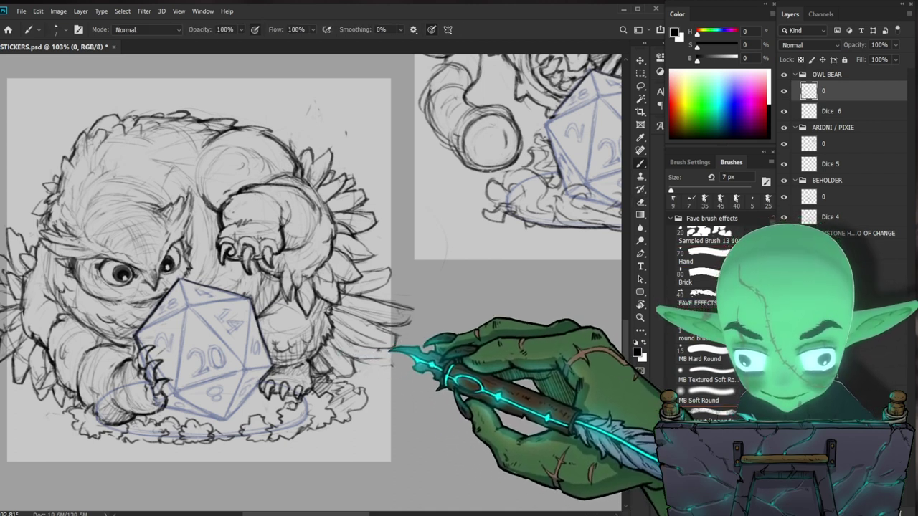
key("e")
key("b")
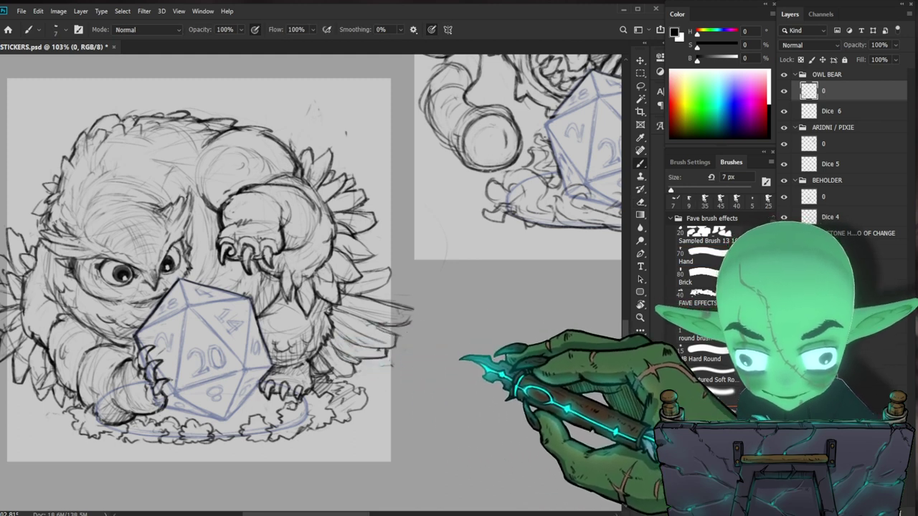
Define the tip of the longest tail feather beyond the pale square and erase the stray lines around it
left_click_drag(461, 358, 471, 345)
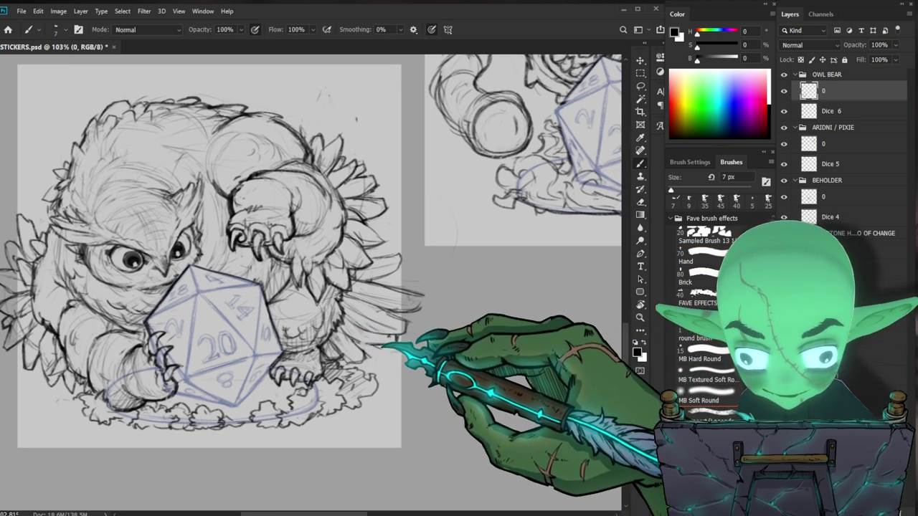
key("e")
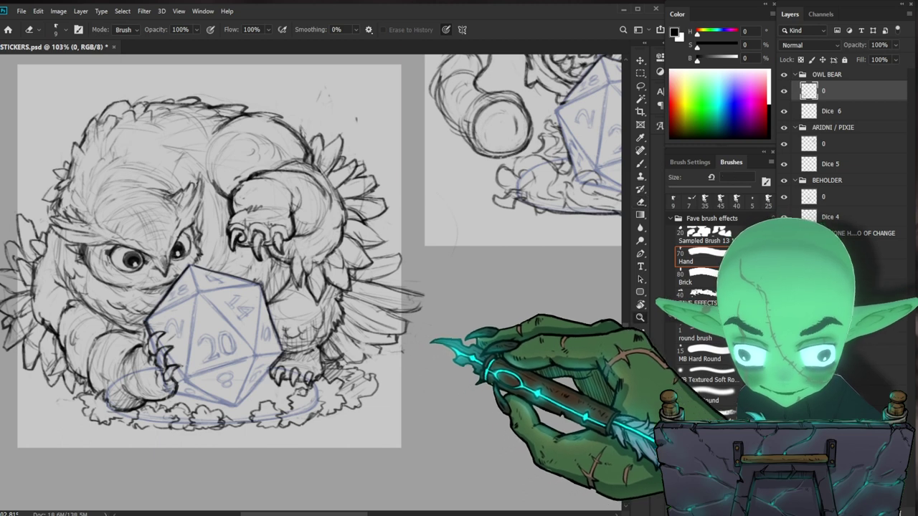
left_click_drag(428, 343, 369, 344)
left_click_drag(432, 325, 511, 325)
left_click_drag(436, 364, 416, 350)
left_click_drag(470, 327, 502, 326)
key("b")
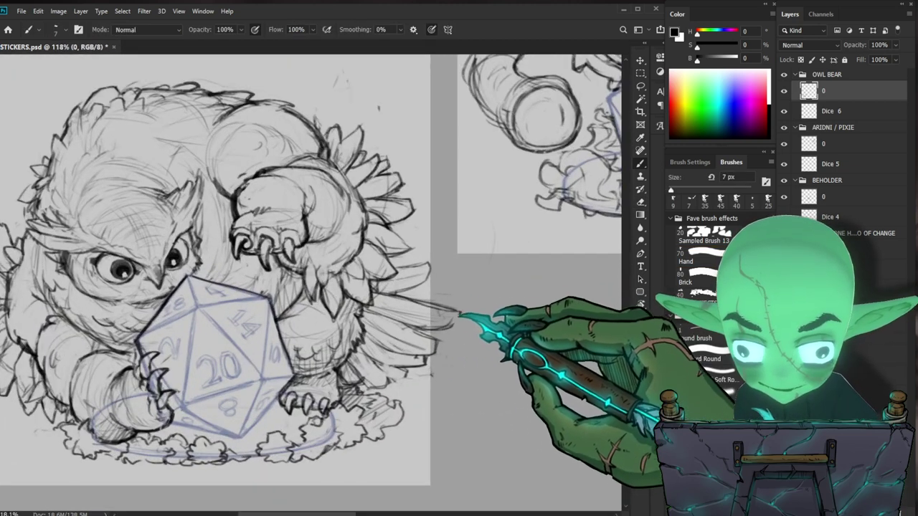
key("e")
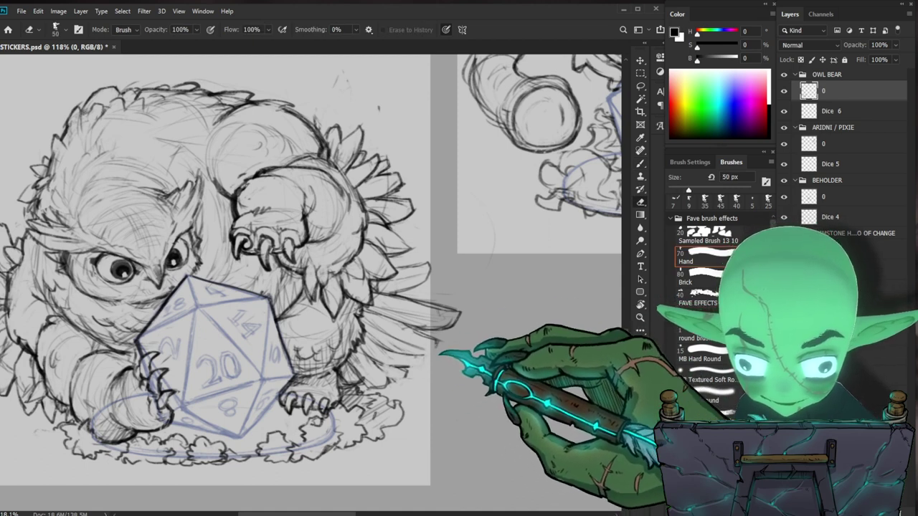
Draw and clean up the lower tail feathers just behind the clawed foot, above the leafy base
key("b")
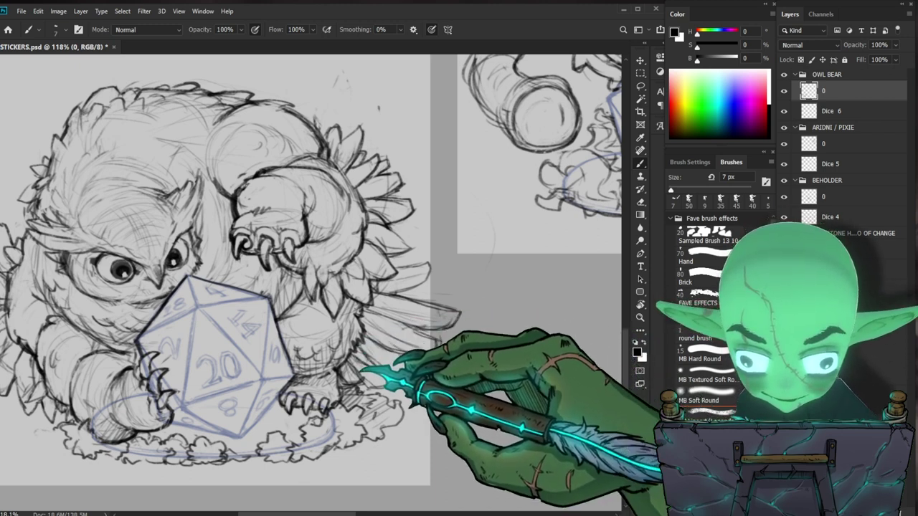
key("e")
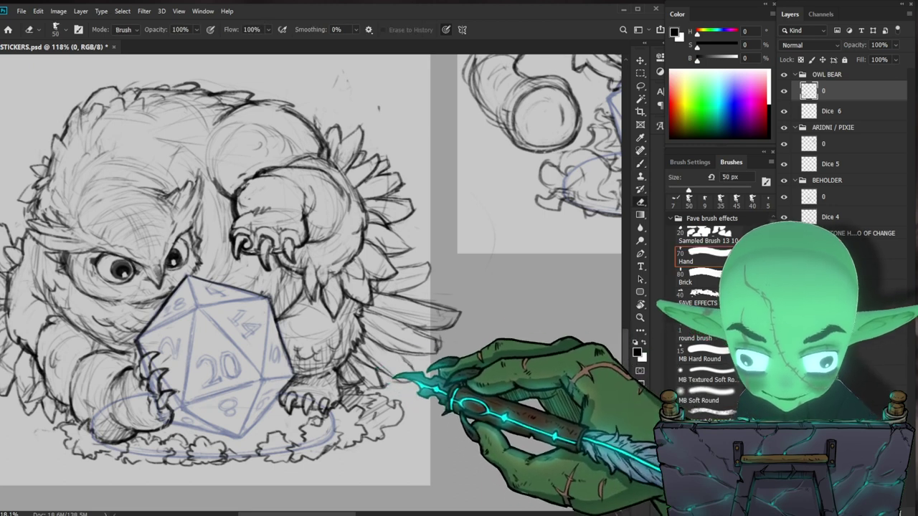
key("b")
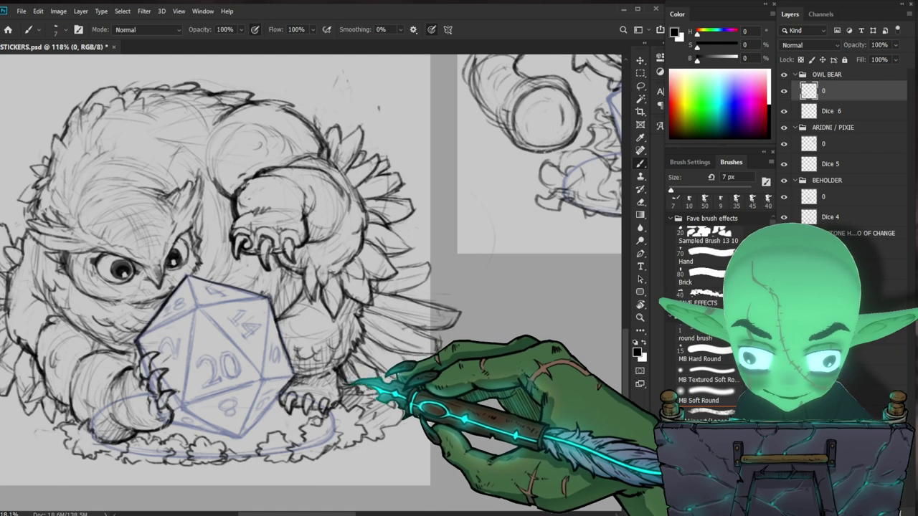
left_click_drag(380, 374, 312, 410)
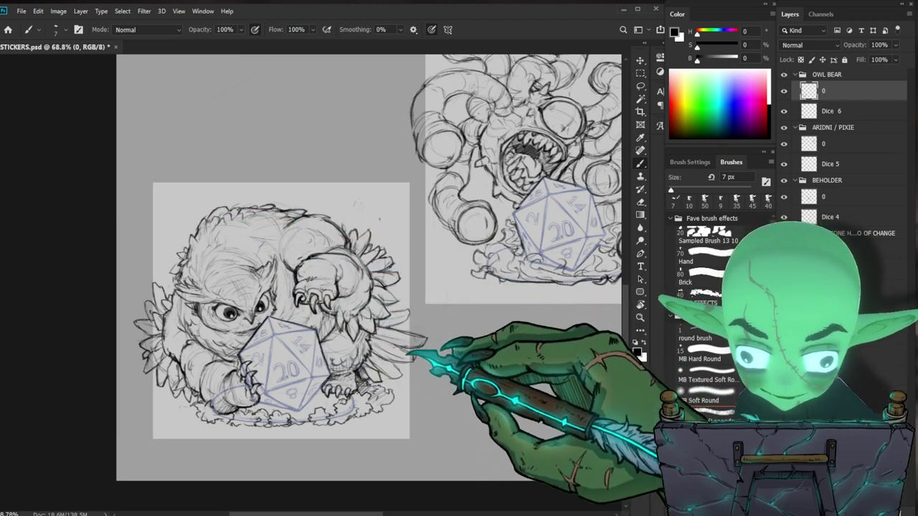
Examine the owlbear sketch alongside the beholder and the other stickers on the sheet
left_click_drag(265, 365, 249, 370)
left_click_drag(308, 384, 318, 384)
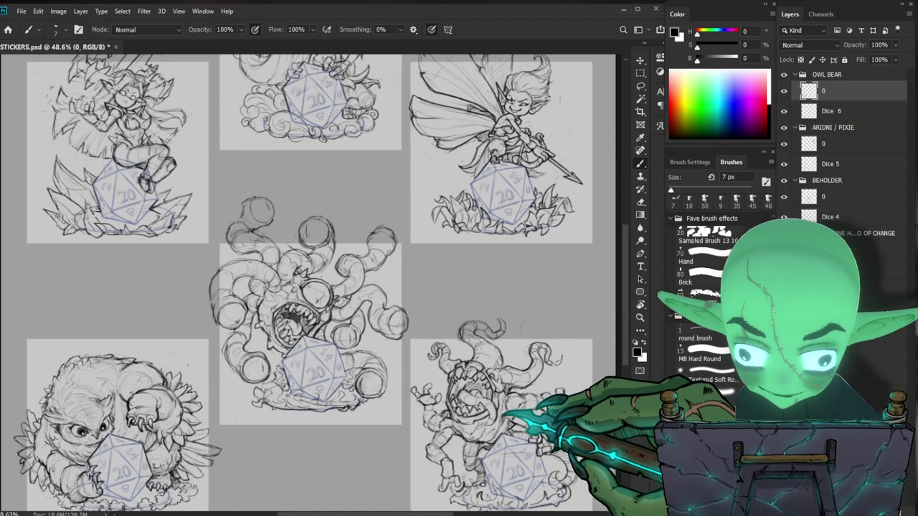
left_click_drag(73, 410, 93, 403)
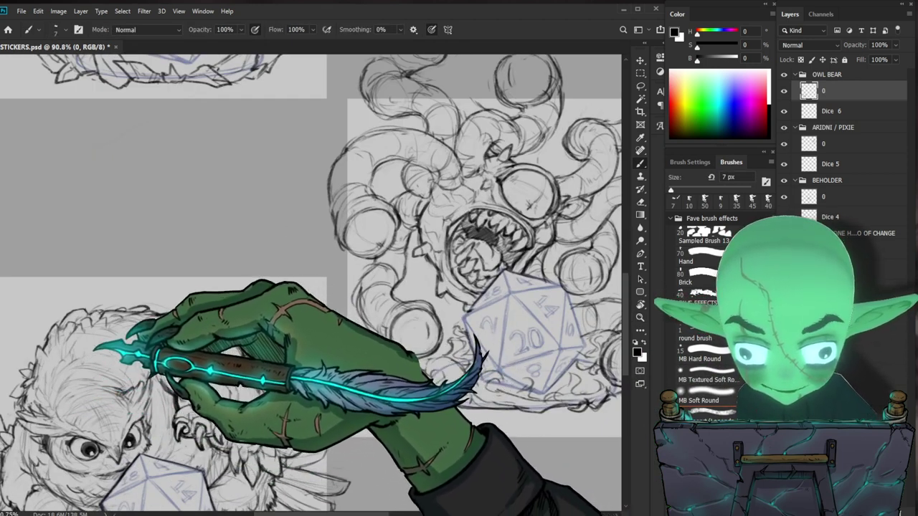
left_click_drag(179, 327, 163, 328)
left_click_drag(348, 416, 348, 336)
left_click_drag(556, 418, 548, 419)
left_click_drag(565, 425, 335, 441)
scroll(423, 262, "up", 5)
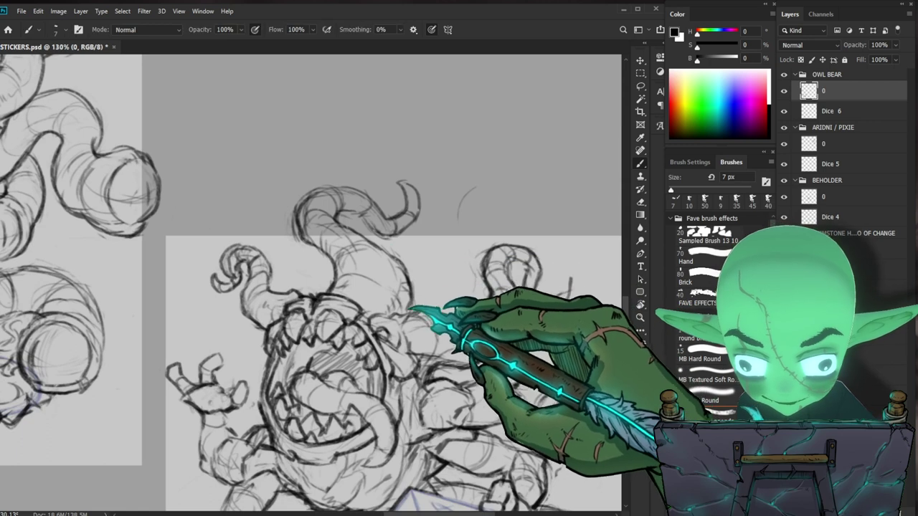
scroll(423, 287, "down", 5)
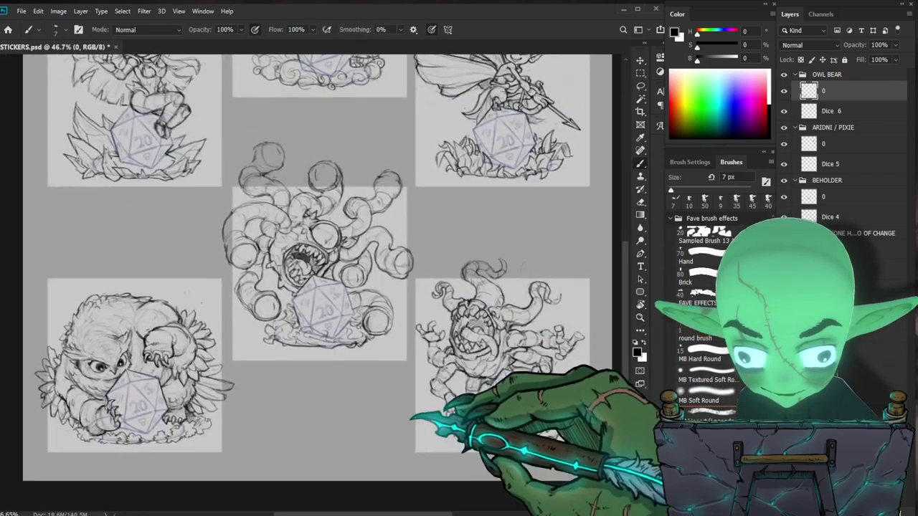
Toggle the owlbear sketch layer's visibility to check which marks belong to it
left_click(783, 91)
left_click(784, 91)
left_click(783, 91)
left_click(783, 91)
left_click(784, 92)
Lasso around the owlbear, invert the selection, delete everything outside it on the sketch layer, deselect and save the file
left_click_drag(346, 379, 317, 372)
key("l")
mouse_move(193, 452)
left_mouse_down()
mouse_move(232, 316)
mouse_move(201, 294)
mouse_move(67, 420)
mouse_move(197, 451)
left_mouse_up()
key("ctrl+shift+i")
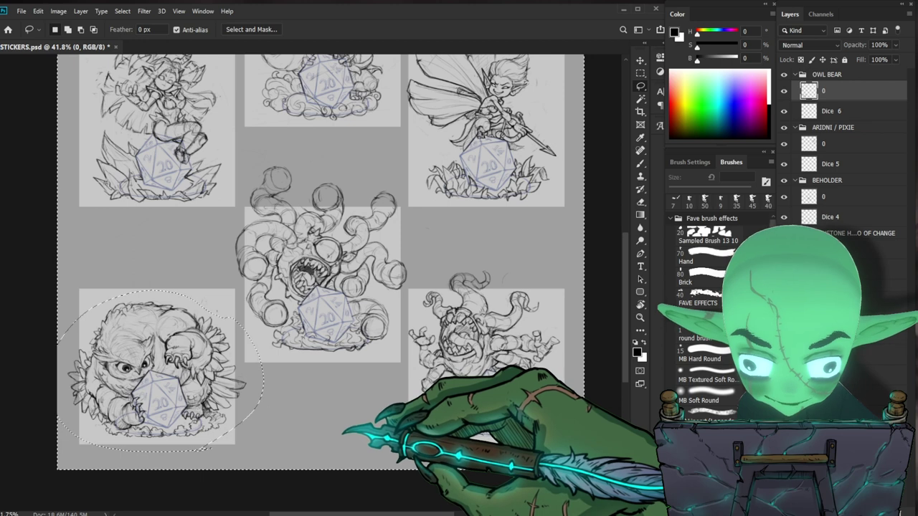
key("Delete")
key("ctrl+d")
key("ctrl+s")
Sketch a pair of forked, branch-like antlers rising from the top of the owlbear's head and back
key("z")
left_click_drag(155, 435, 191, 424)
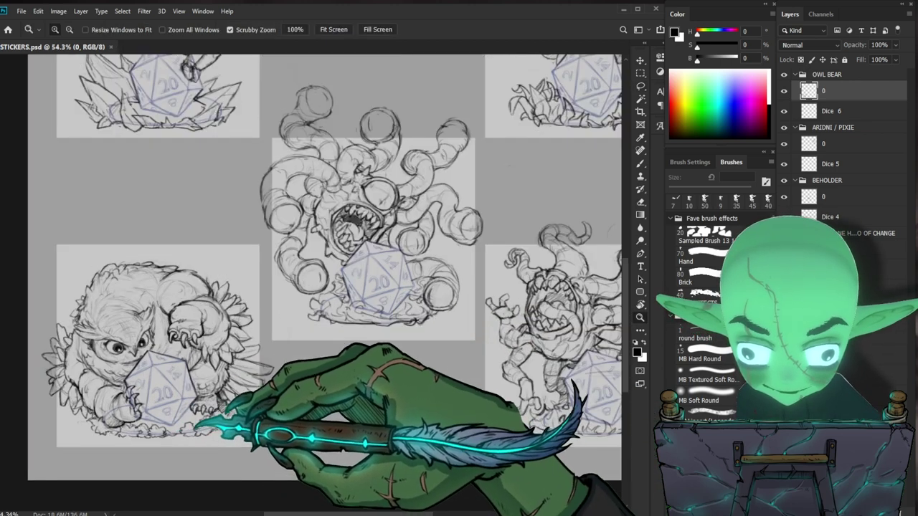
mouse_move(247, 406)
left_mouse_down()
mouse_move(302, 399)
mouse_move(430, 352)
left_mouse_up()
key("b")
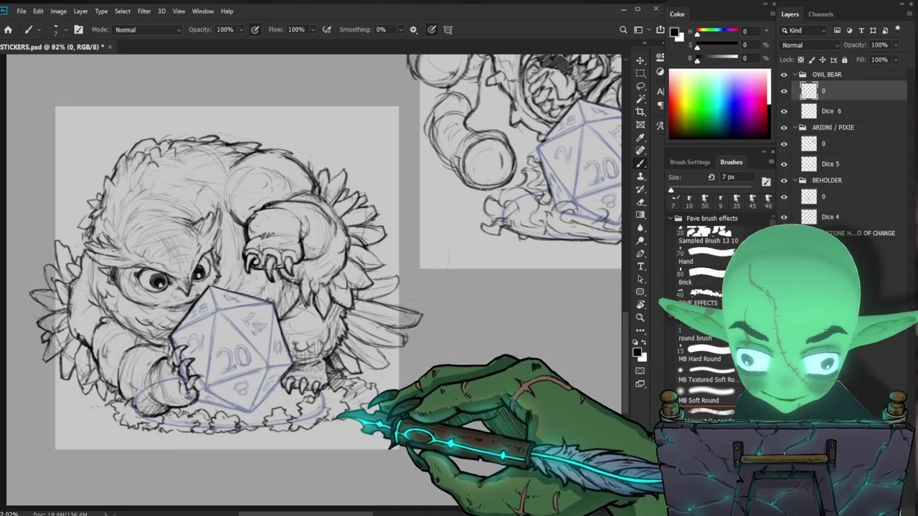
scroll(323, 405, "down", 2)
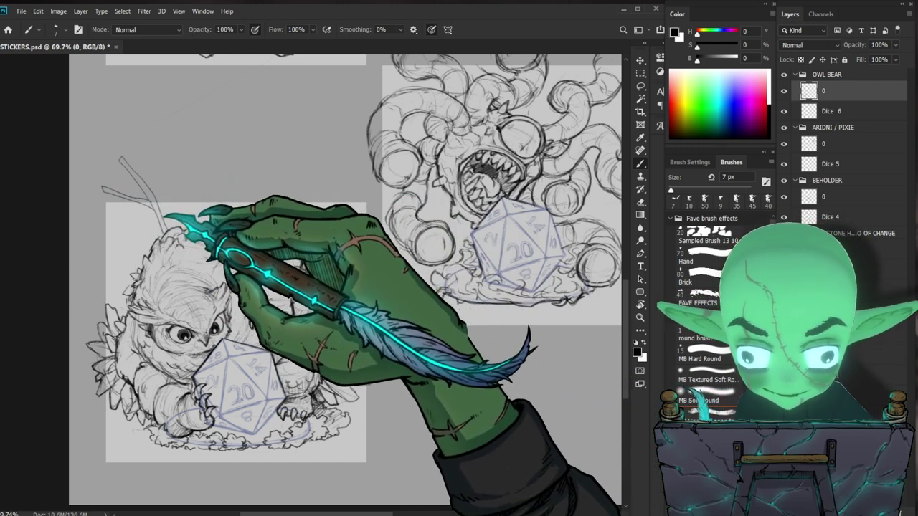
mouse_move(279, 235)
left_mouse_down()
mouse_move(333, 173)
mouse_move(323, 203)
mouse_move(292, 234)
mouse_move(321, 233)
left_mouse_up()
mouse_move(216, 387)
left_mouse_down()
mouse_move(223, 391)
mouse_move(231, 340)
left_mouse_up()
key("b")
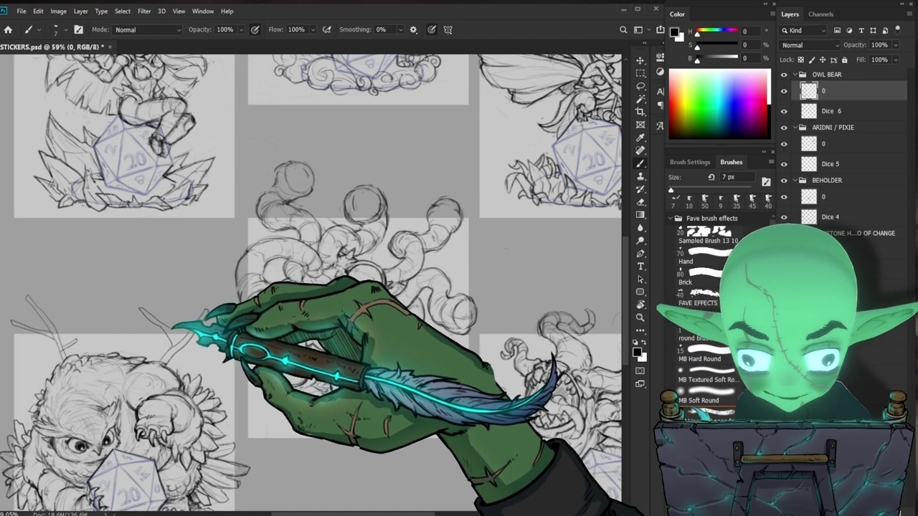
Sketch an outward side branch and the start of an inner branch on the owlbear's right-hand antler
left_click_drag(256, 352, 238, 350)
left_click_drag(345, 387, 422, 364)
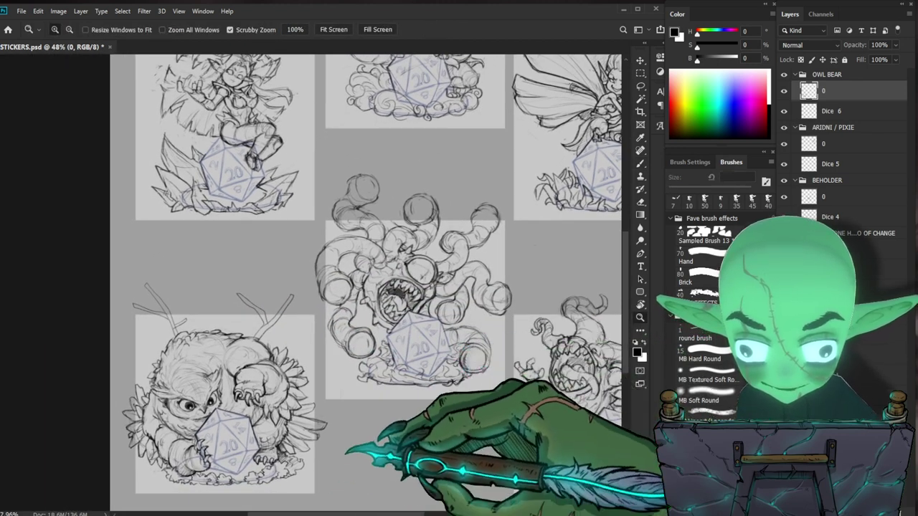
key("b")
key("z")
left_click_drag(257, 290, 311, 322)
key("b")
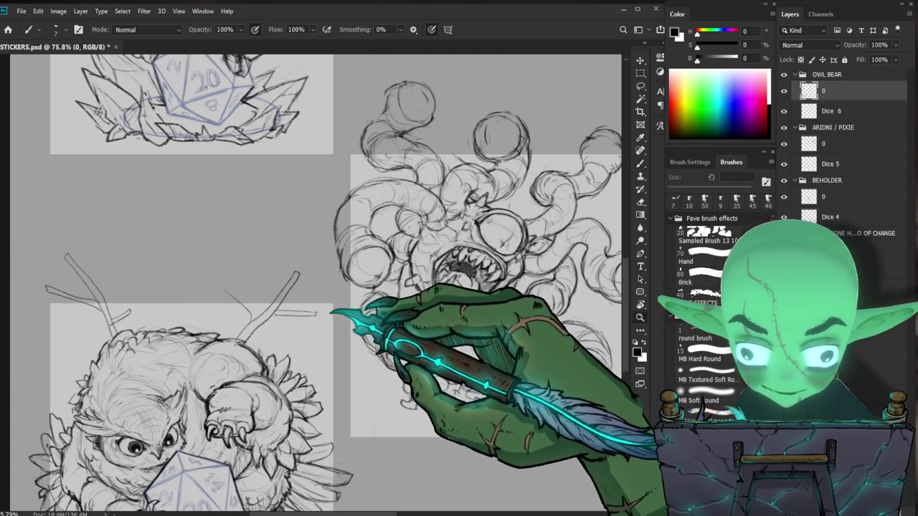
Erase and redraw the left antler with a forked tip, and sketch inward-reaching branches on the right antler
key("ctrl+0")
key("z")
mouse_move(185, 358)
left_mouse_down()
mouse_move(222, 377)
mouse_move(164, 354)
mouse_move(237, 301)
left_mouse_up()
key("e")
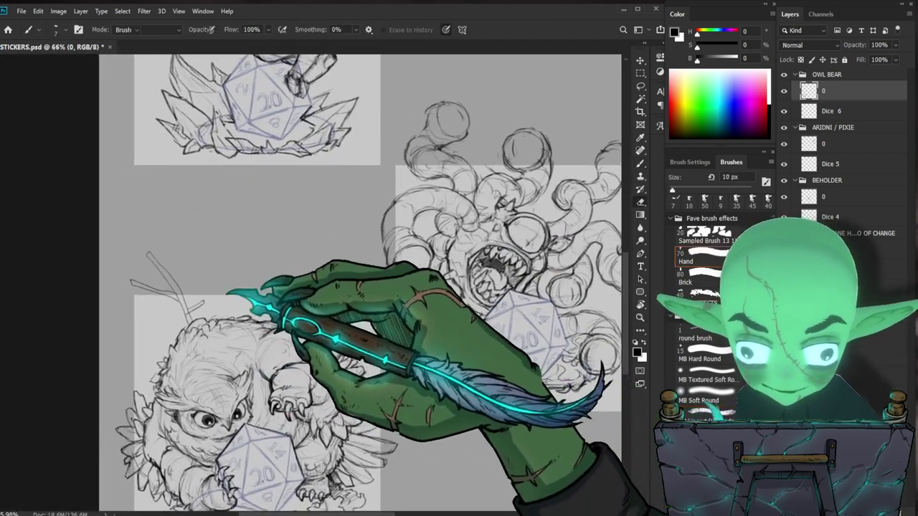
mouse_move(188, 285)
left_mouse_down()
mouse_move(132, 280)
mouse_move(139, 295)
mouse_move(151, 270)
mouse_move(157, 293)
mouse_move(188, 316)
mouse_move(136, 311)
mouse_move(166, 309)
left_mouse_up()
key("b")
key("z")
left_click_drag(305, 287, 251, 292)
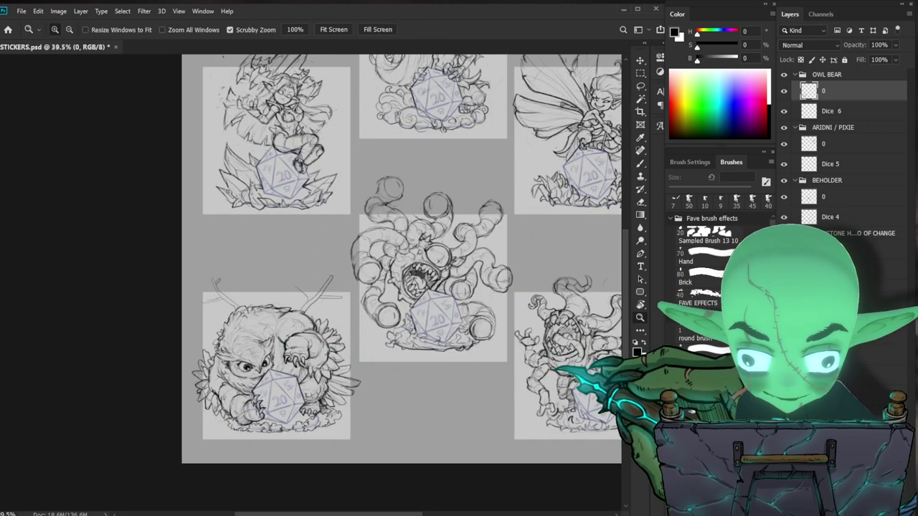
left_click_drag(307, 301, 337, 301)
key("b")
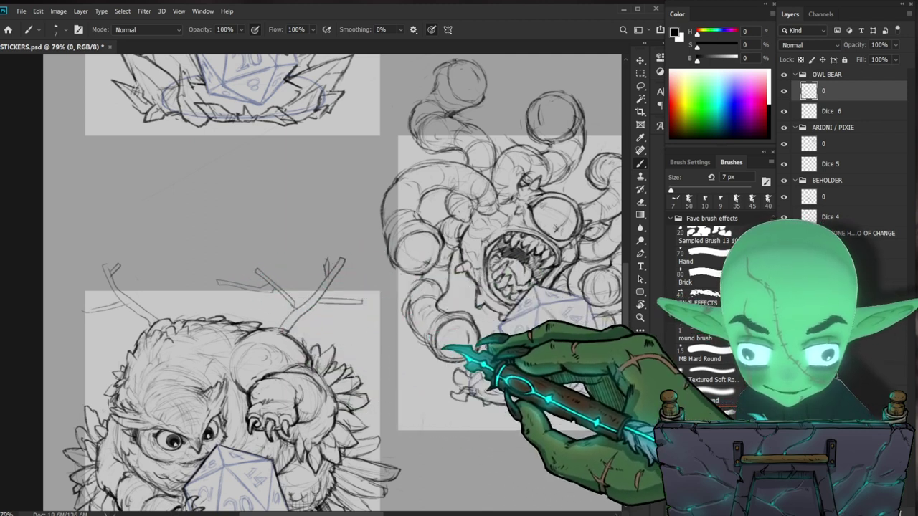
Erase the stiff outer side branches of both antlers and redraw them as thin, curved lines
key("e")
key("b")
key("z")
left_click_drag(318, 309, 269, 316)
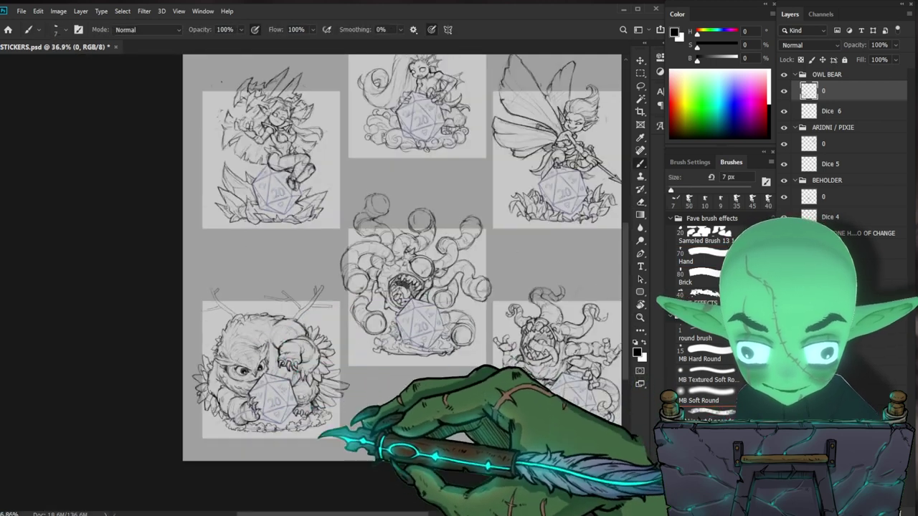
left_click_drag(350, 311, 379, 312)
key("e")
key("b")
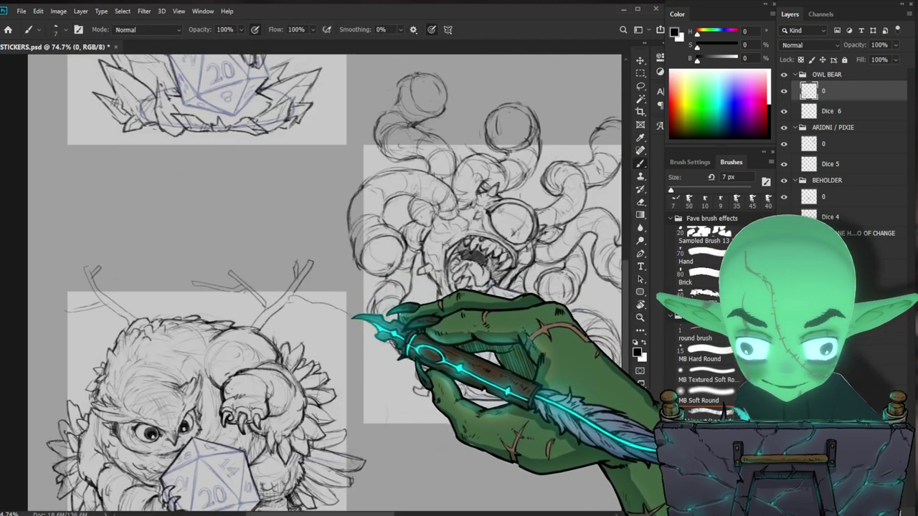
Sketch smaller branches sticking out from both sides of the owlbear's body and build up the left antler's outer branch
key("e")
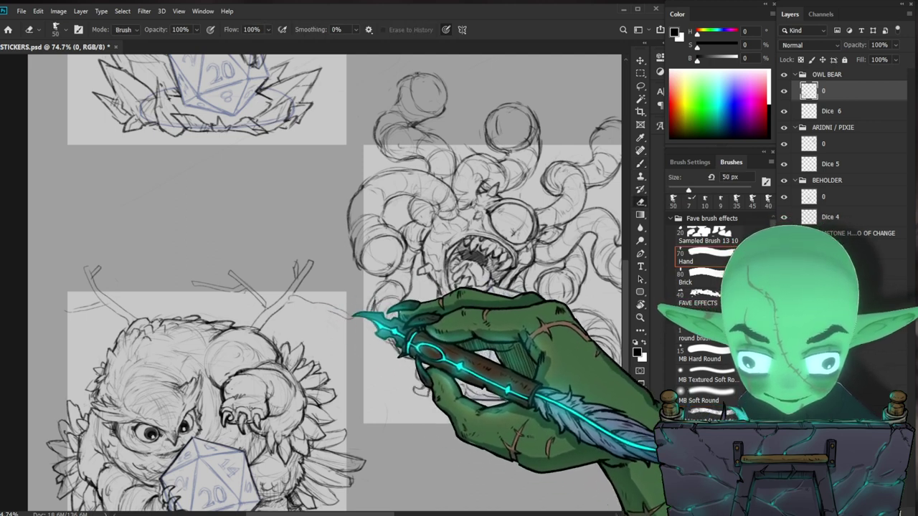
key("b")
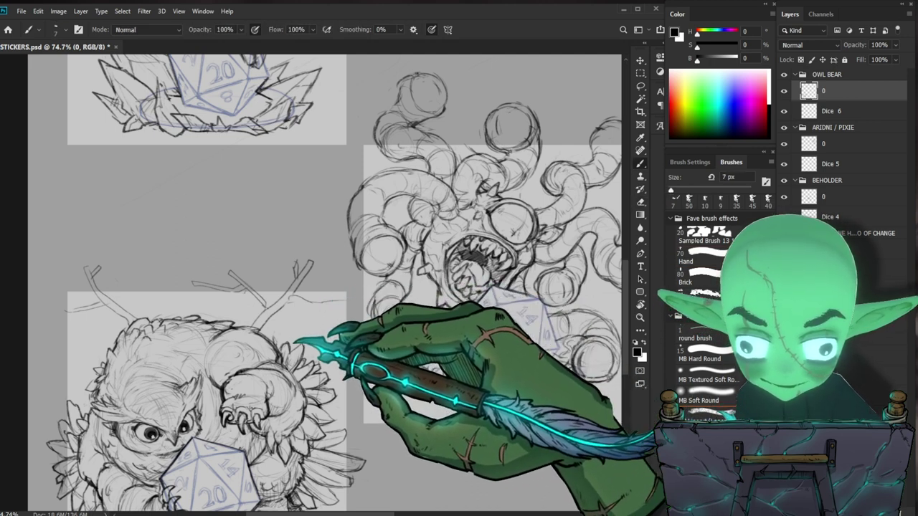
mouse_move(355, 340)
left_mouse_down()
mouse_move(302, 347)
mouse_move(380, 309)
left_mouse_up()
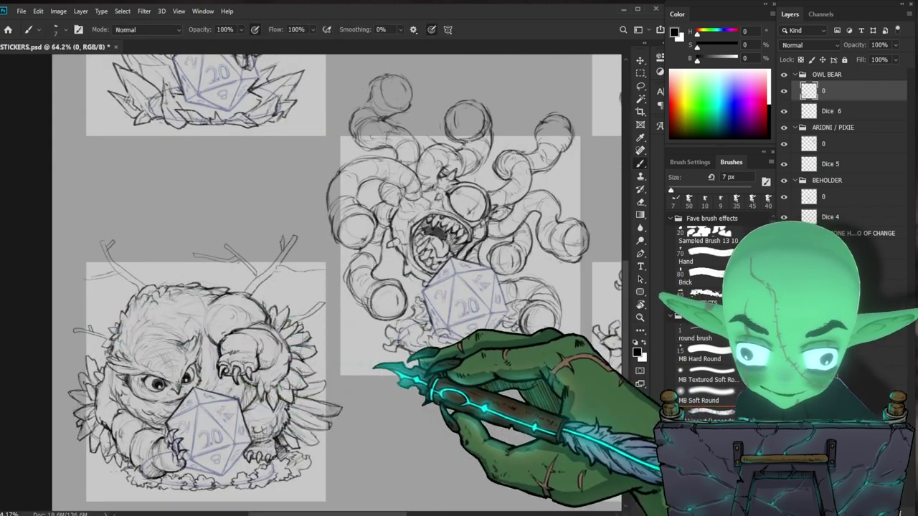
left_click_drag(411, 356, 389, 308)
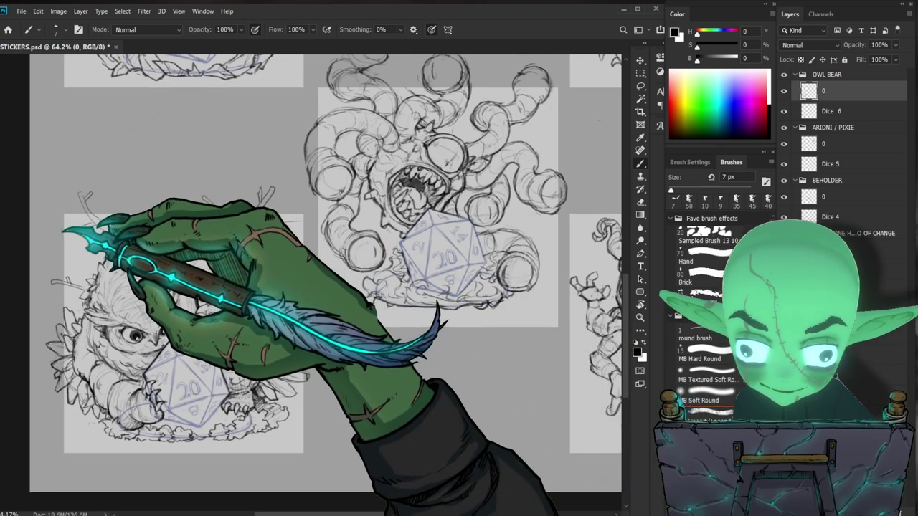
key("z")
left_click_drag(308, 286, 203, 411)
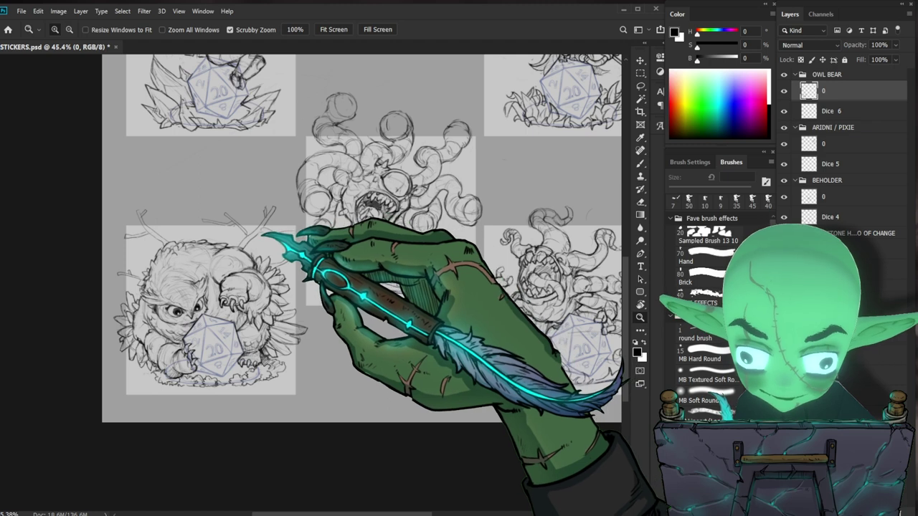
Build up the right antler's curved outer branch and check the antlers against the neighbouring sticker sketches
left_click(261, 241)
key("b")
mouse_move(264, 228)
left_mouse_down()
mouse_move(299, 233)
mouse_move(418, 353)
left_mouse_up()
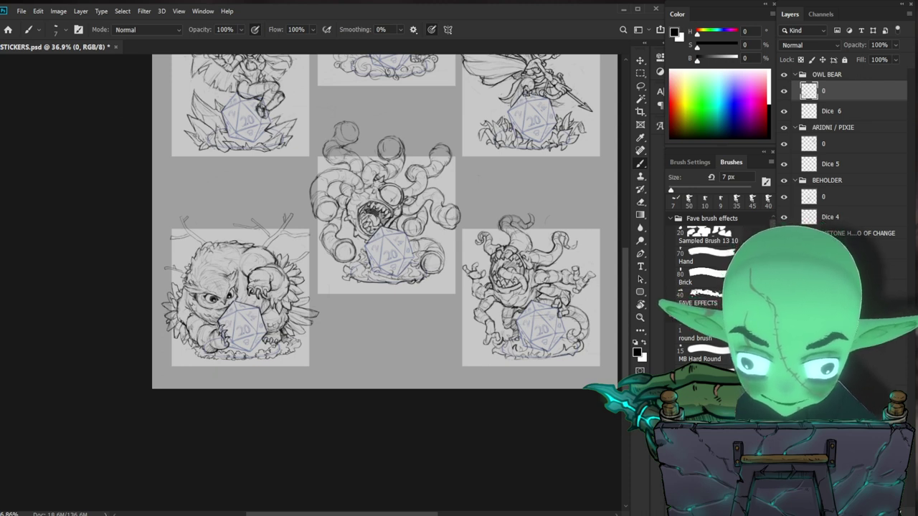
left_click_drag(211, 299, 250, 267)
mouse_move(301, 285)
left_mouse_down()
mouse_move(297, 304)
mouse_move(311, 269)
mouse_move(280, 323)
mouse_move(287, 316)
mouse_move(265, 323)
left_mouse_up()
left_click_drag(521, 274, 313, 421)
left_click_drag(400, 355, 354, 512)
left_click_drag(448, 290, 509, 133)
left_click_drag(344, 448, 338, 338)
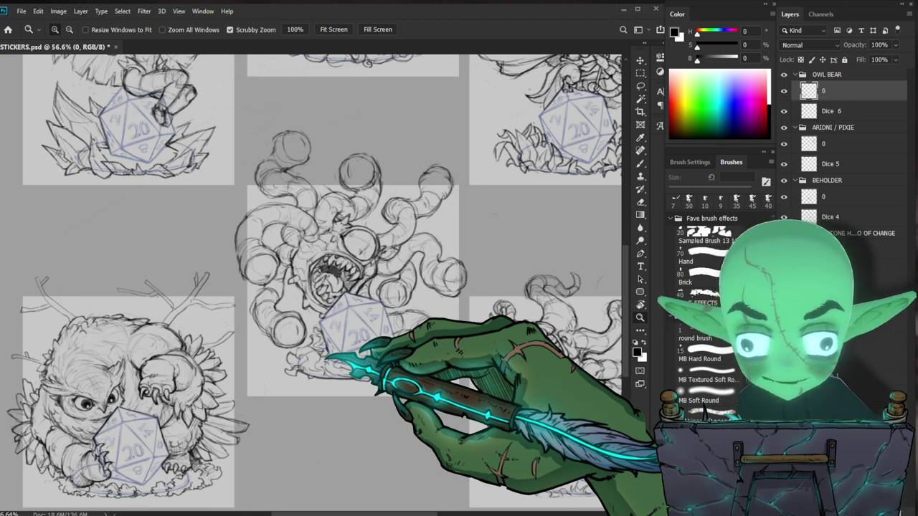
Erase the rough lines in the left antler's upper fork with the 50 px eraser and redraw its contour
left_click(52, 307)
key("e")
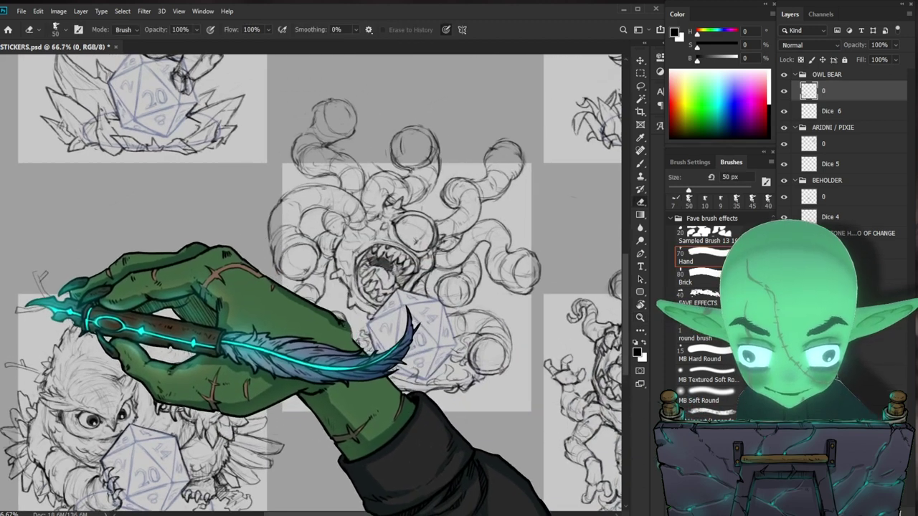
key("b")
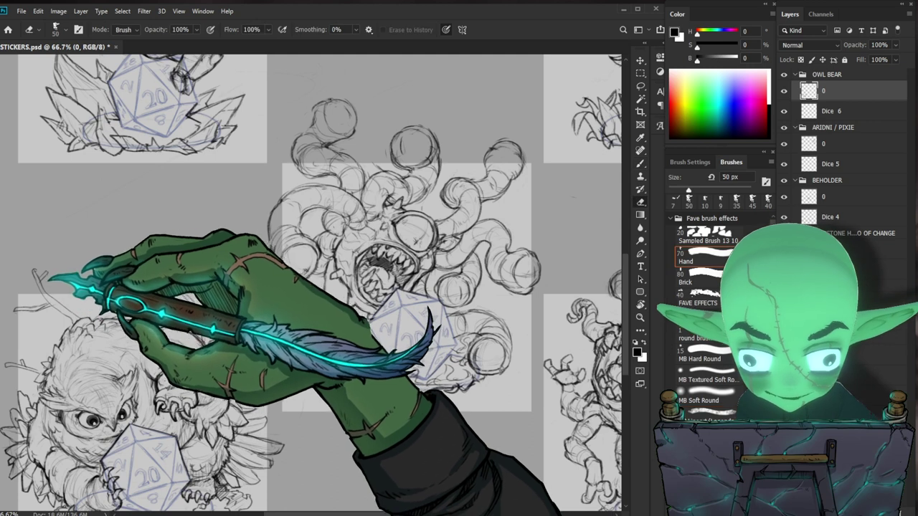
key("z")
left_click_drag(233, 290, 217, 292)
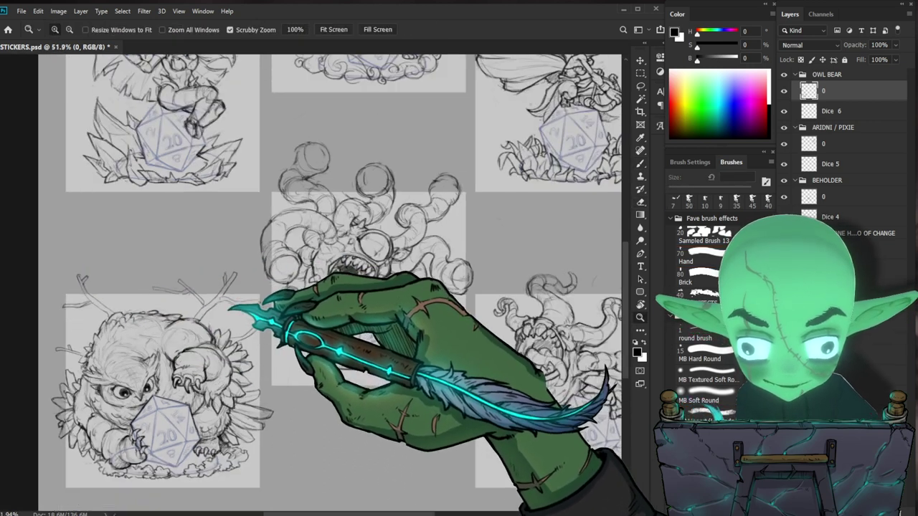
left_click_drag(113, 316, 143, 307)
key("b")
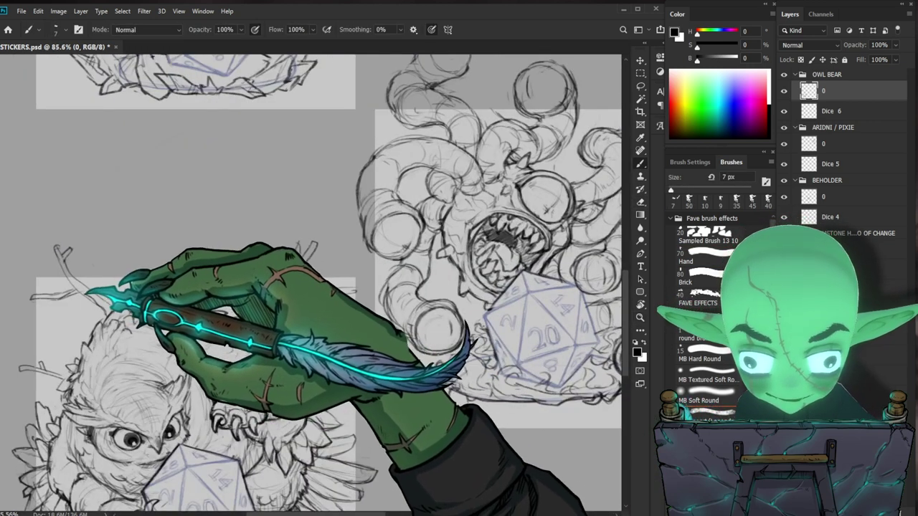
Clean up the left antler's stem and lower fork with a 15 px eraser and 7 px brush strokes
key("e")
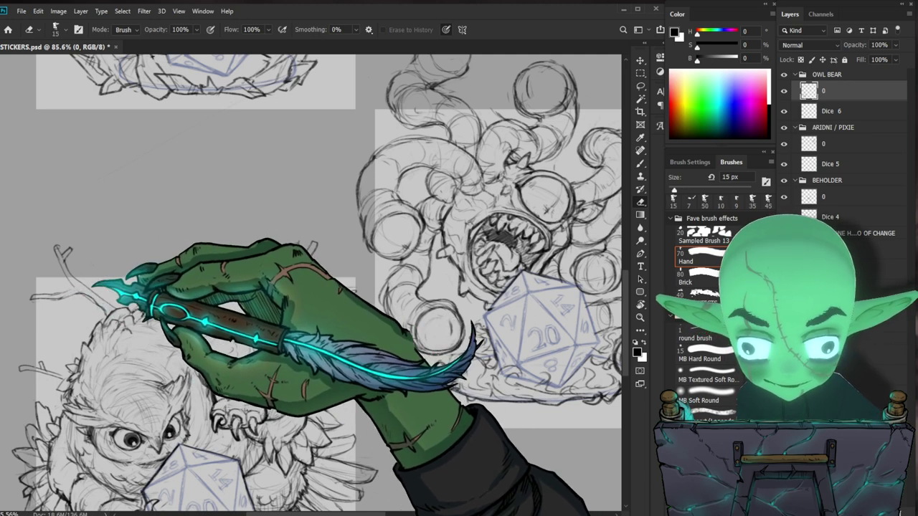
key("b")
key("e")
left_click_drag(115, 306, 83, 279)
key("b")
key("e")
key("b")
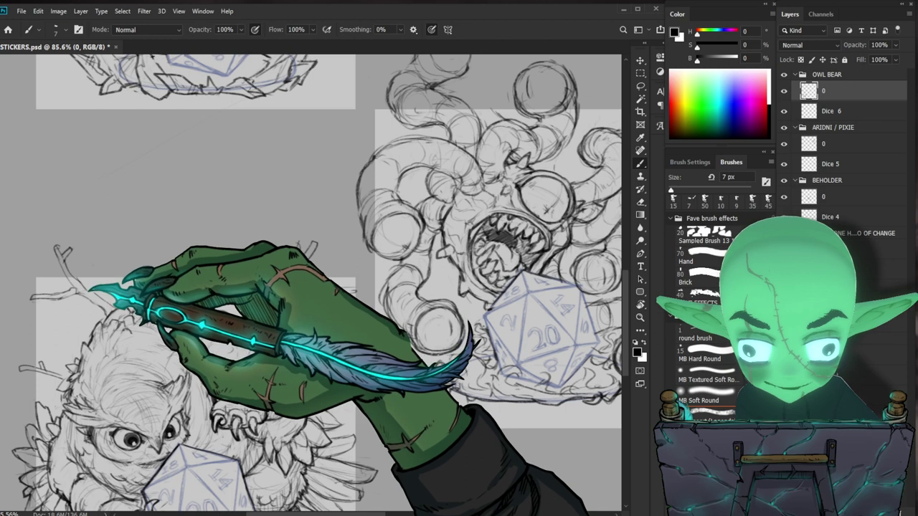
Refine the left antler's forks and tip with small erasures and darker contour strokes
key("z")
left_click_drag(225, 339, 211, 347)
left_click_drag(488, 475, 449, 390)
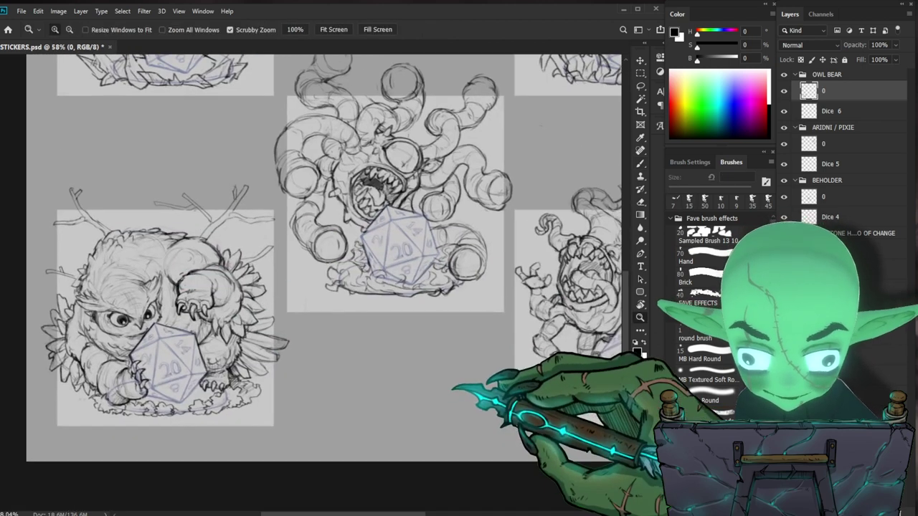
left_click_drag(76, 195, 94, 182)
key("e")
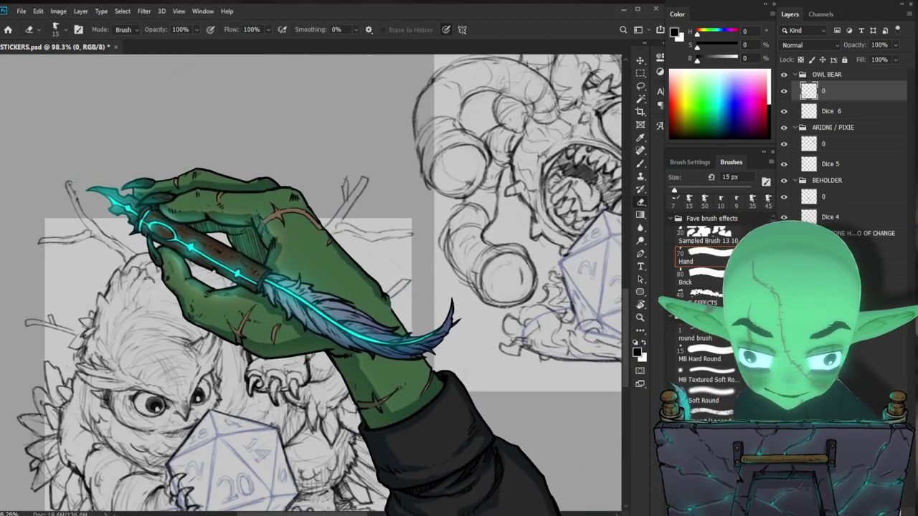
key("b")
left_click_drag(358, 440, 340, 396)
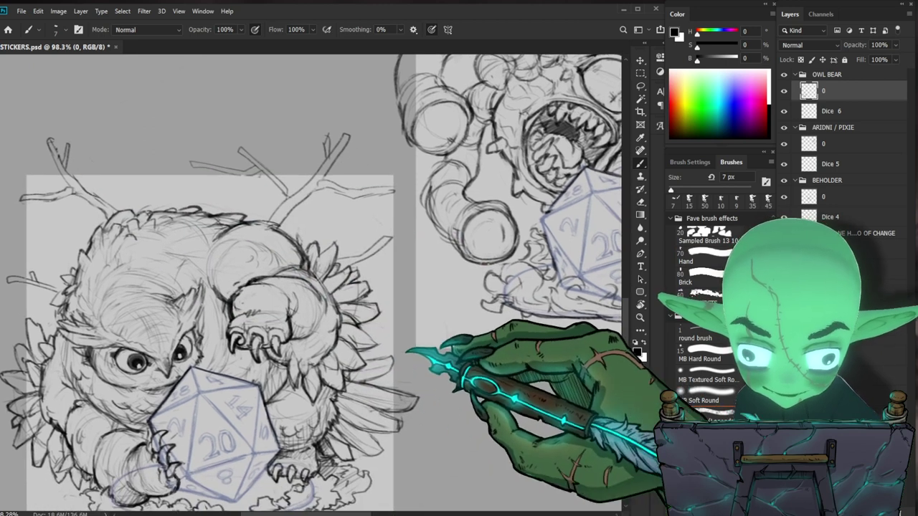
Erase the right antler's blocky inner branch and redraw it as a thinner, tapering twig
key("e")
key("b")
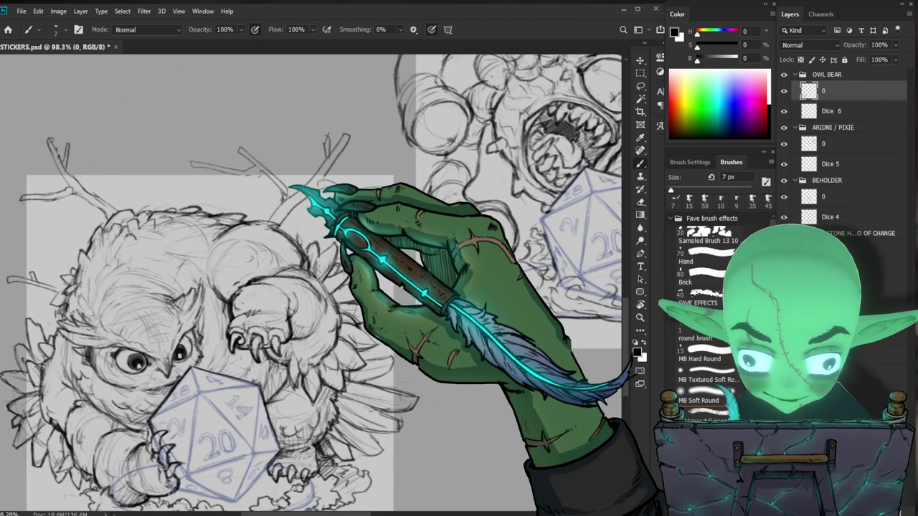
key("e")
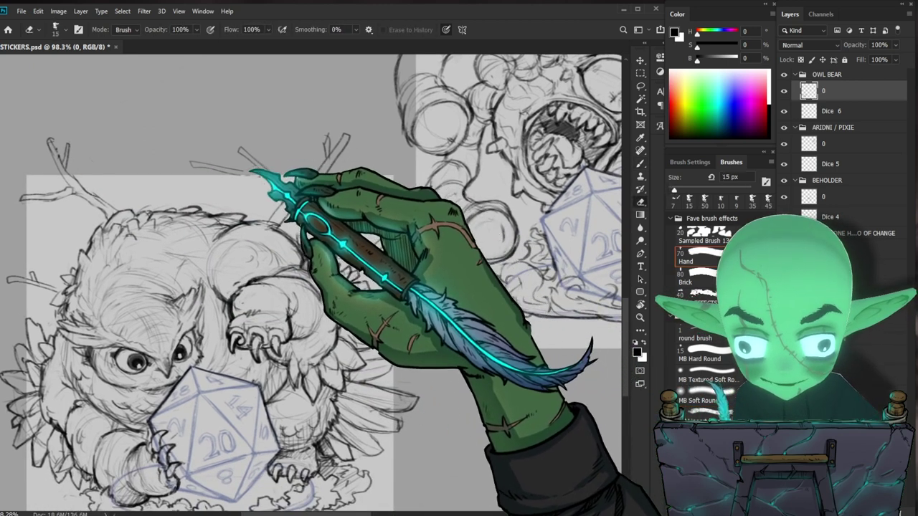
key("b")
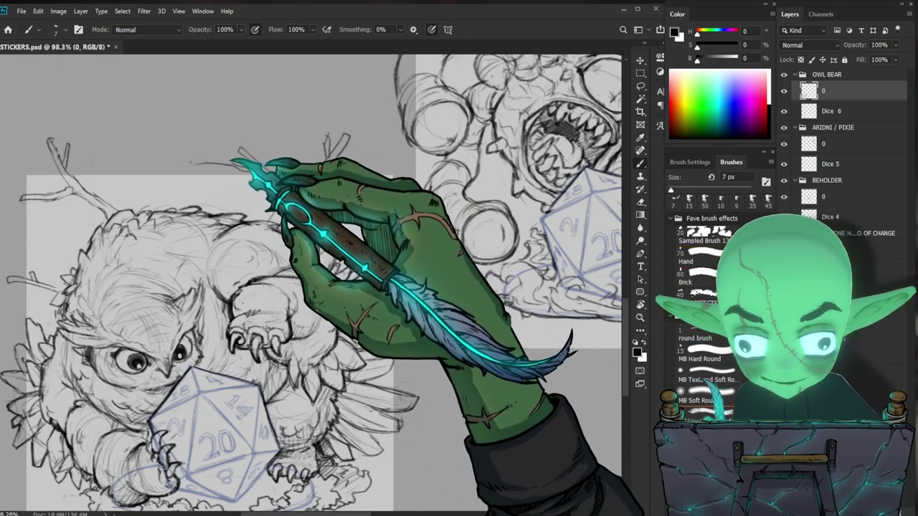
scroll(251, 169, "down", 3)
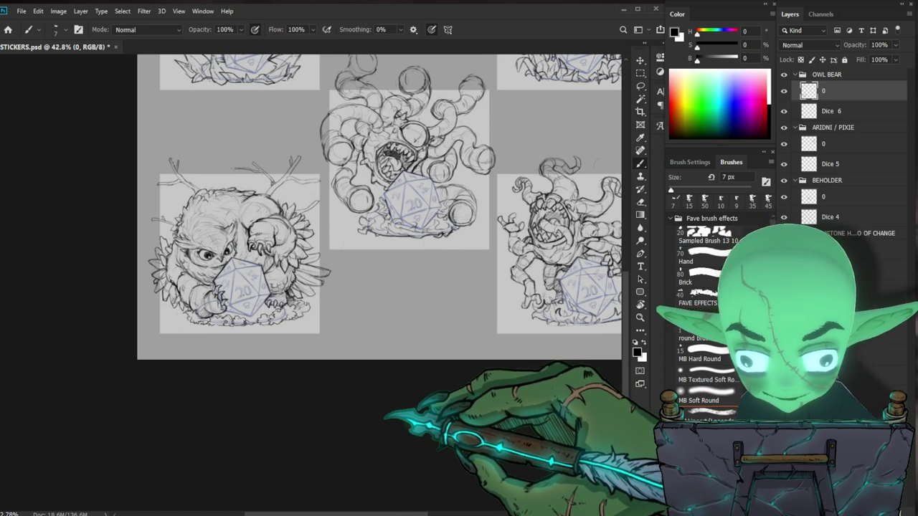
left_click_drag(389, 407, 378, 431)
Strengthen the contours of the left antler's branches and the right antler's inner and outer twigs
scroll(168, 179, "up", 4)
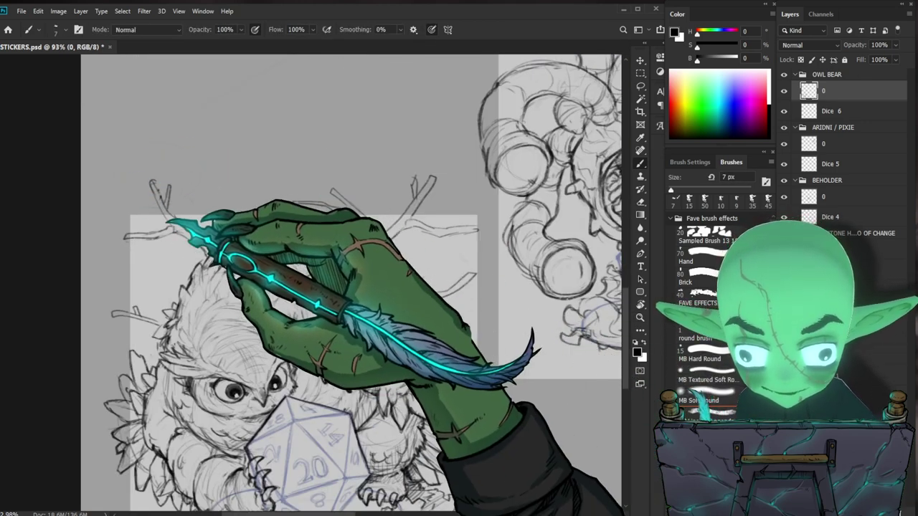
left_click_drag(282, 382, 201, 360)
left_click_drag(352, 301, 328, 305)
left_click_drag(413, 371, 402, 340)
scroll(305, 209, "up", 2)
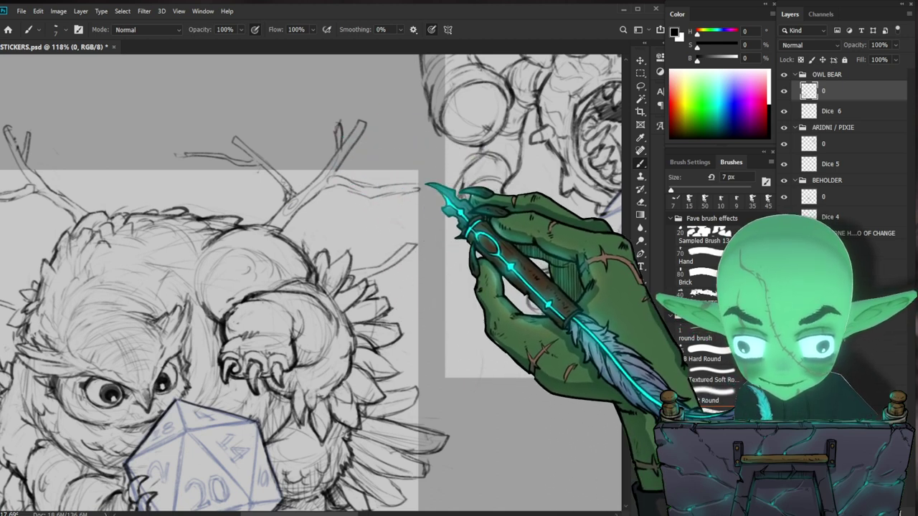
Sketch a short broken twig sticking out beside the leafy base below the owlbear's left-side feathers, cleaning it with the eraser
scroll(430, 198, "down", 3)
left_click_drag(425, 268, 347, 284)
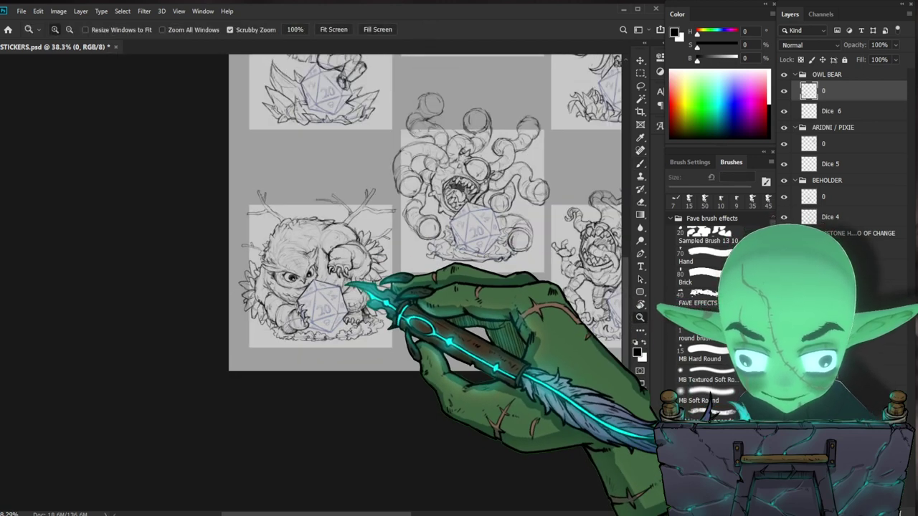
left_click_drag(288, 208, 365, 168)
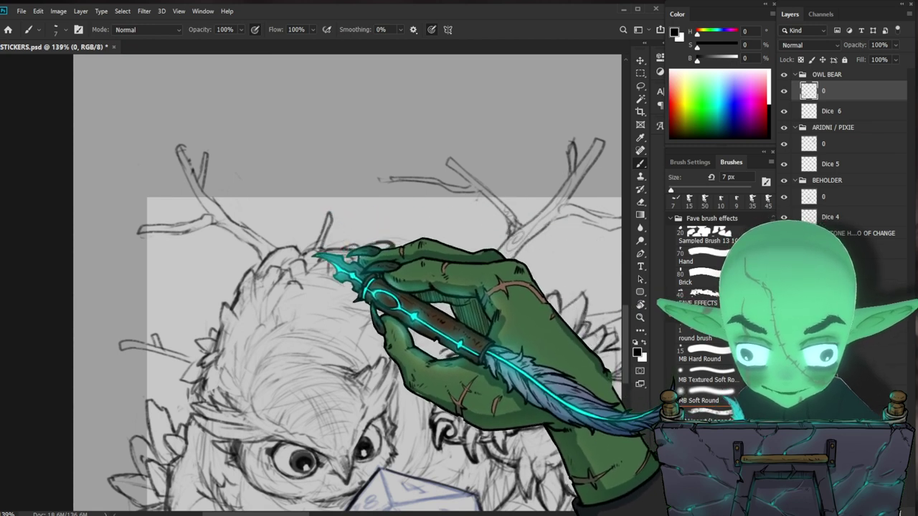
left_click_drag(326, 248, 255, 287)
left_click_drag(483, 422, 420, 375)
left_click_drag(244, 306, 299, 304)
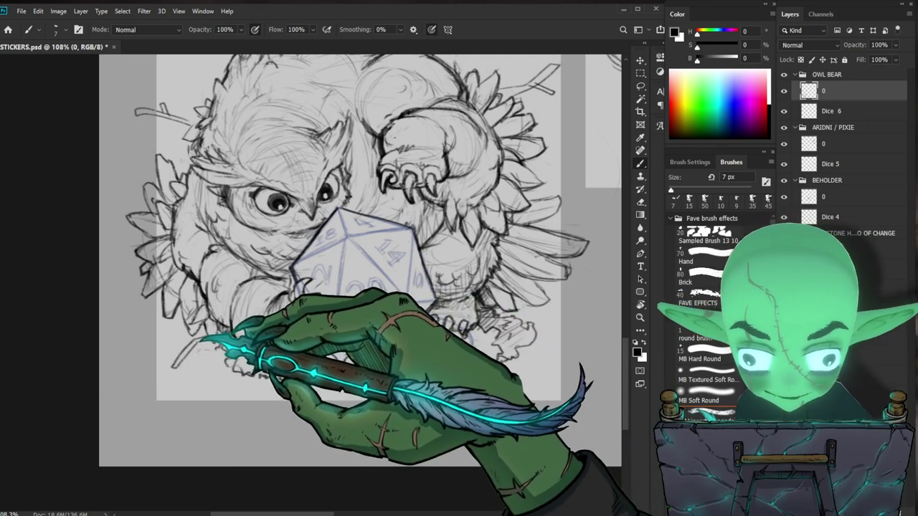
key("e")
left_click_drag(181, 360, 209, 341)
key("b")
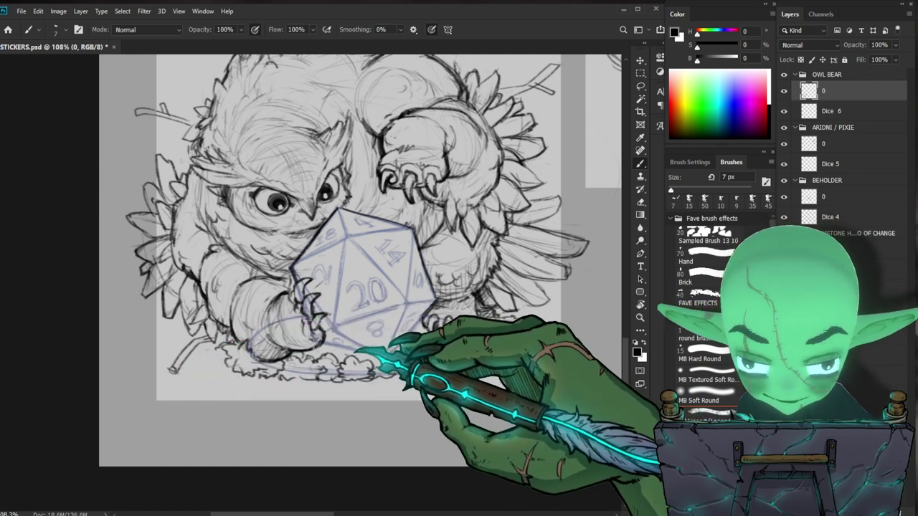
Add a small fork and a second, horizontal twig crossing the twig beside the owlbear's base
left_click_drag(495, 358, 473, 376)
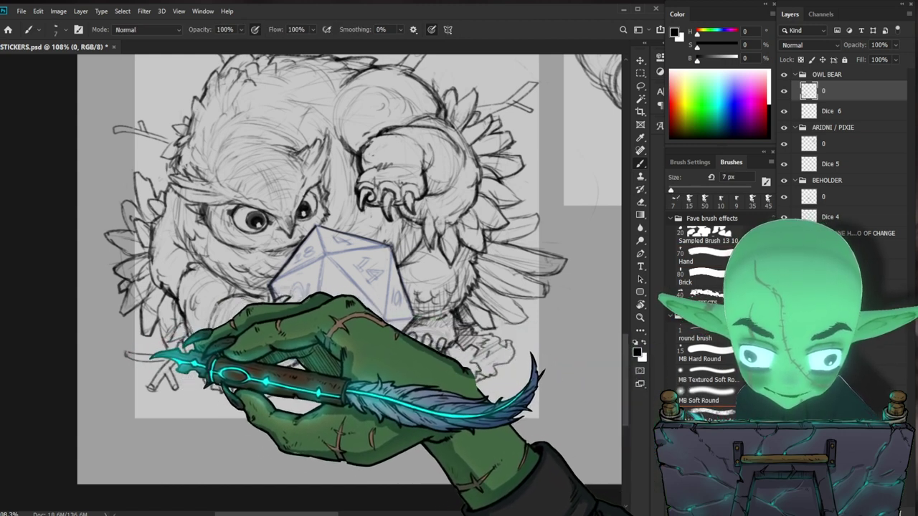
key("e")
key("b")
key("z")
left_click_drag(240, 350, 198, 352)
left_click_drag(393, 370, 423, 366)
key("b")
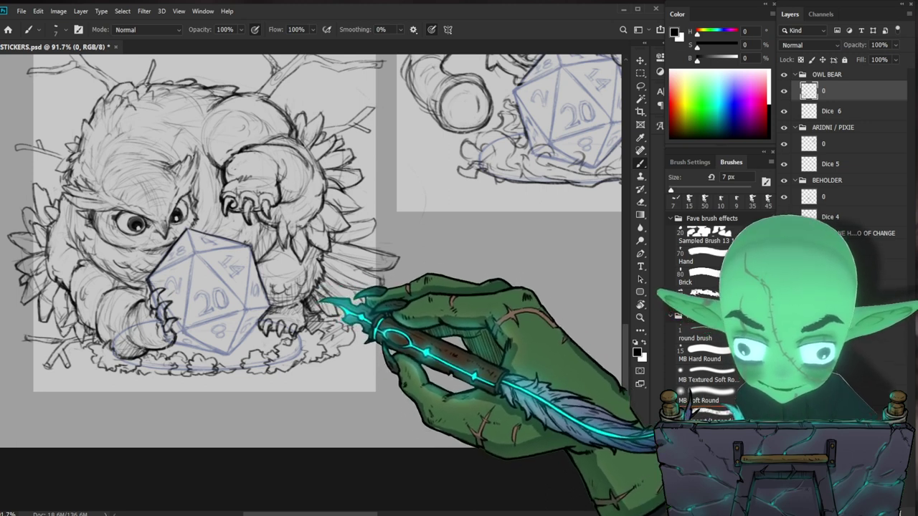
Examine the owlbear's antlers, shoulder, side feathers and base twigs both close up and as a whole
key("z")
left_click_drag(369, 307, 351, 311)
key("b")
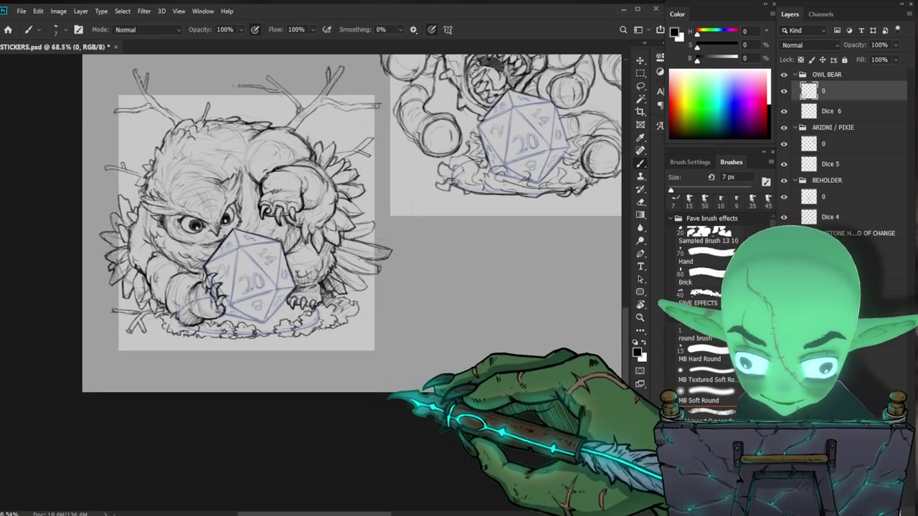
key("z")
left_click_drag(390, 395, 385, 396)
left_click_drag(420, 308, 413, 351)
mouse_move(135, 222)
left_mouse_down()
mouse_move(174, 225)
mouse_move(104, 246)
left_mouse_up()
key("b")
key("z")
left_click_drag(214, 234, 187, 240)
left_click_drag(509, 411, 487, 395)
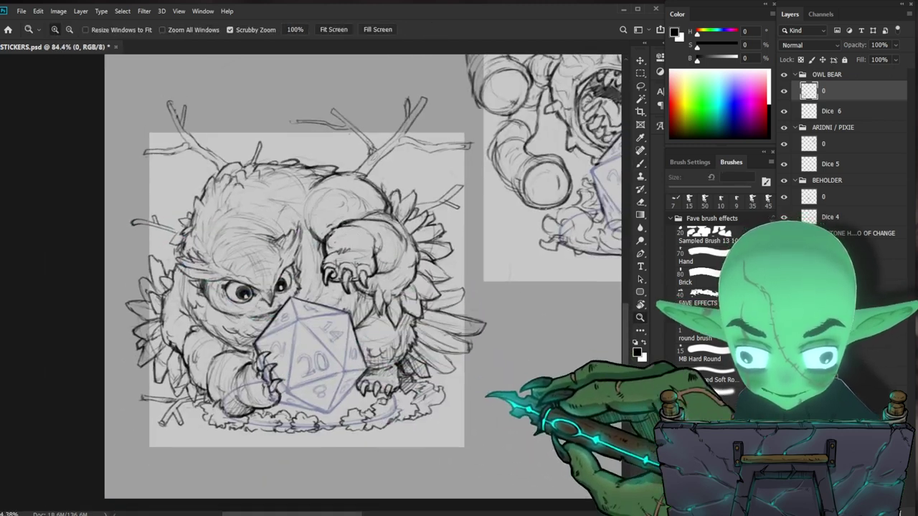
scroll(495, 337, "up", 3)
key("b")
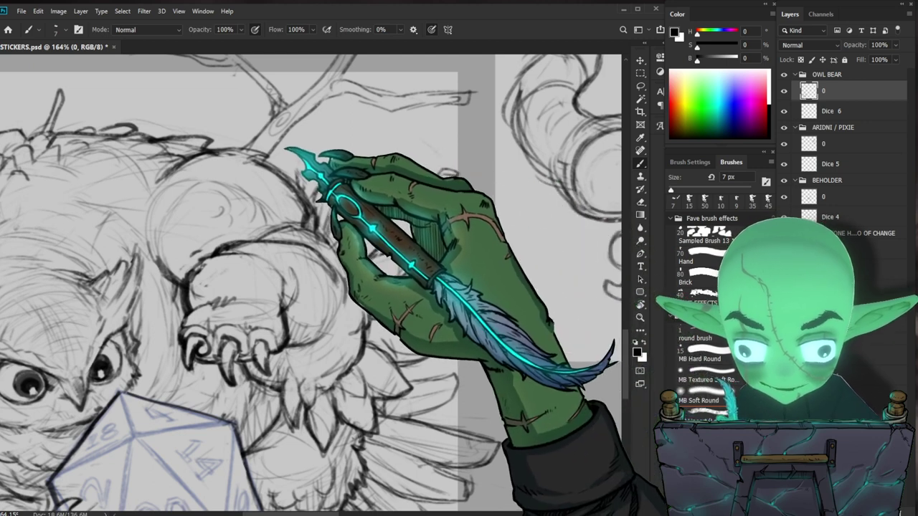
key("z")
mouse_move(502, 398)
left_mouse_down()
mouse_move(473, 389)
mouse_move(489, 380)
left_mouse_up()
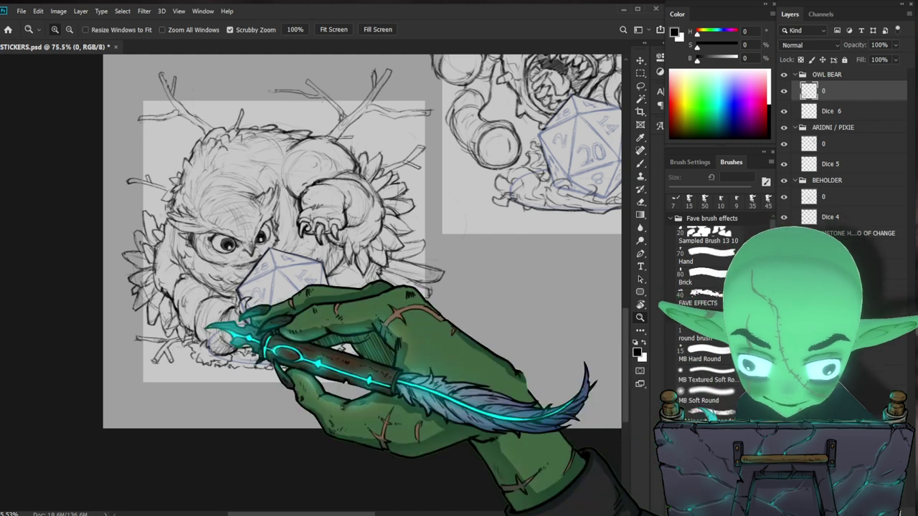
scroll(136, 285, "up", 3)
key("b")
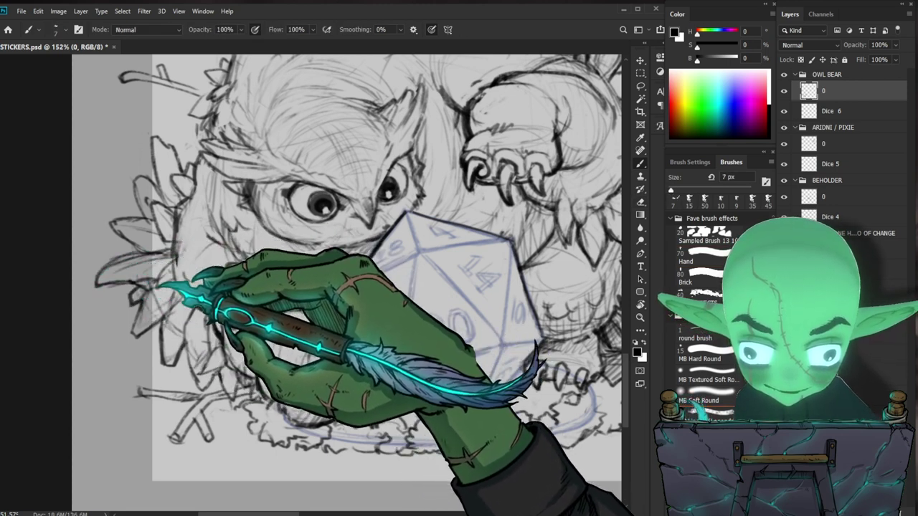
left_click_drag(200, 292, 143, 294)
left_click_drag(462, 430, 404, 402)
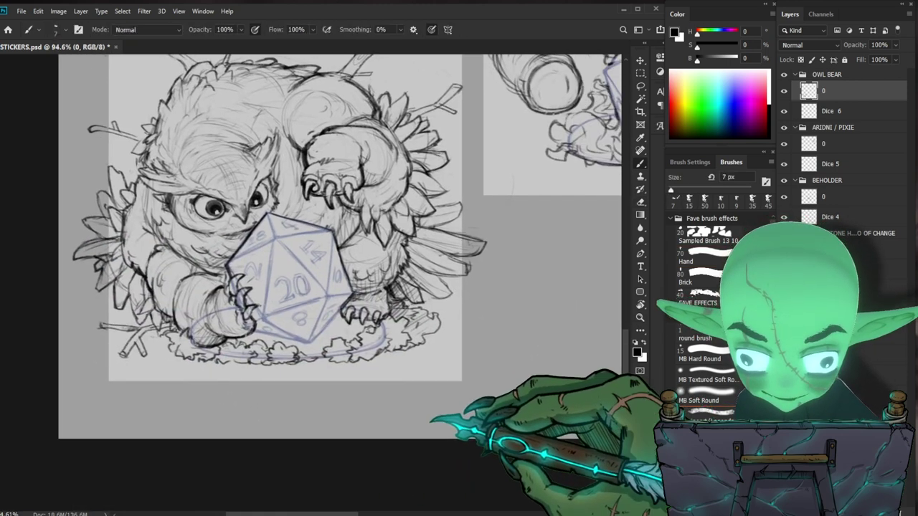
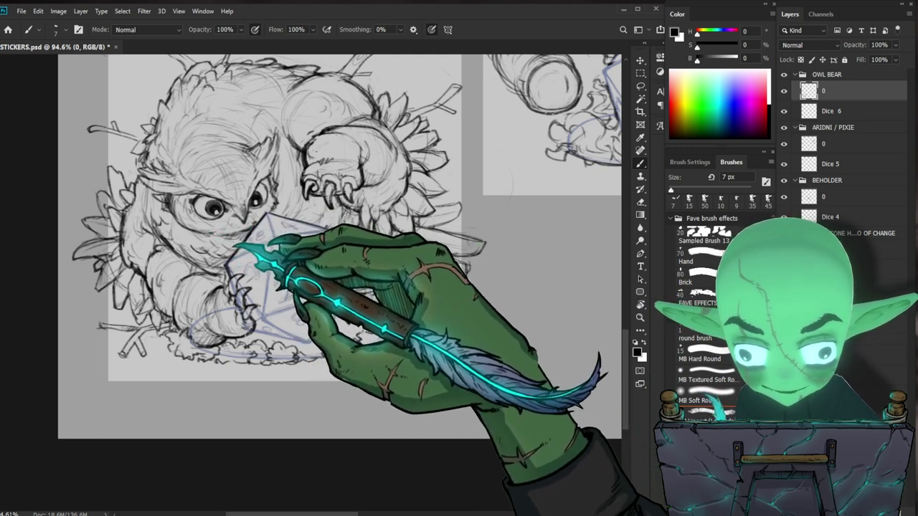
Compare all six sticker sketches across the whole sheet with the light background squares hidden
left_click_drag(400, 346, 372, 350)
left_click_drag(481, 392, 360, 452)
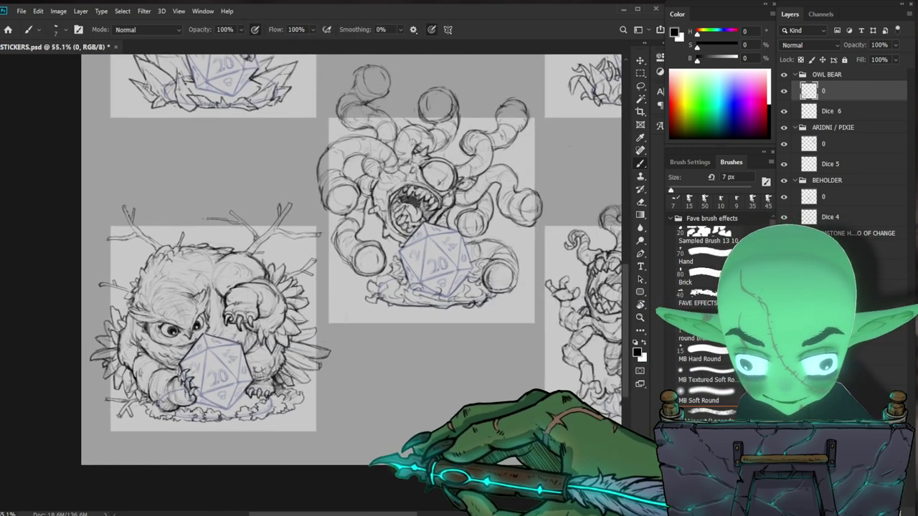
left_click_drag(429, 425, 415, 412)
mouse_move(494, 409)
left_mouse_down()
mouse_move(416, 407)
mouse_move(322, 449)
left_mouse_up()
left_click_drag(383, 404, 367, 416)
key("b")
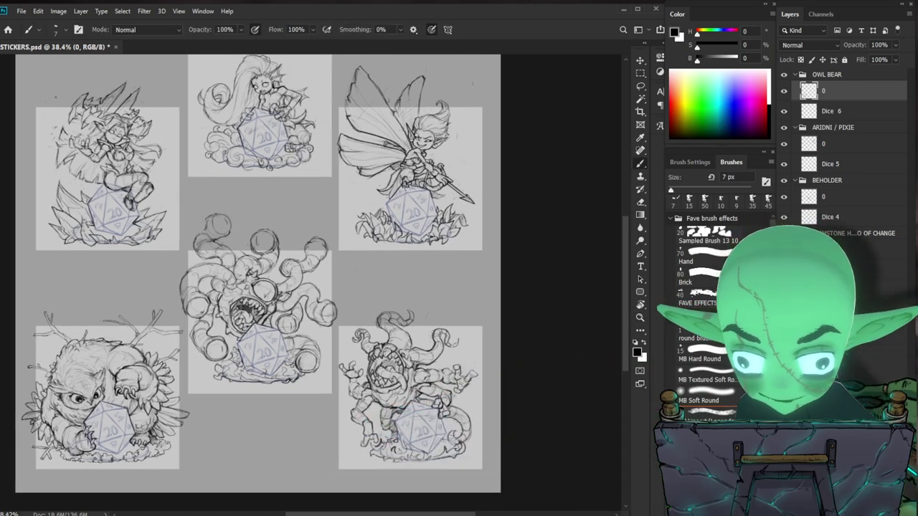
left_click(784, 286)
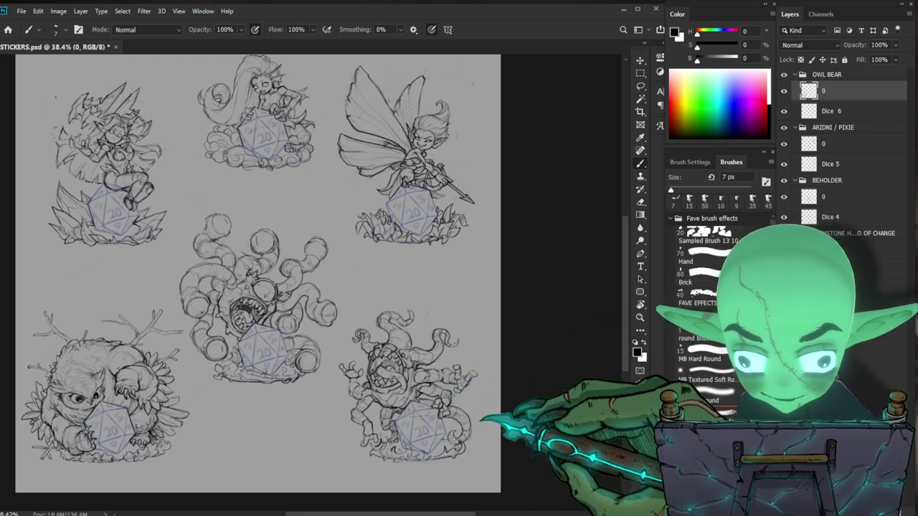
key("ctrl+0")
left_click_drag(428, 454, 440, 435)
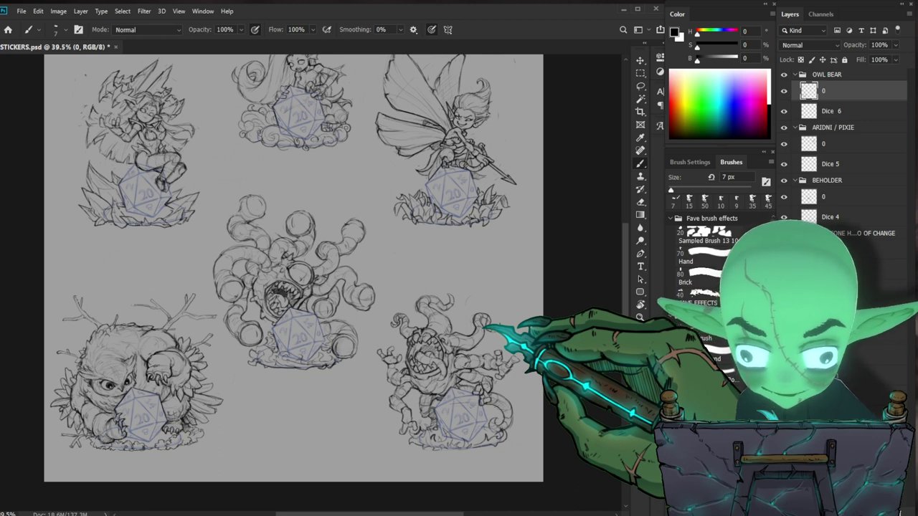
Show the light background squares again and move the OWL BEAR group to the middle square of the lower row
left_click(828, 74)
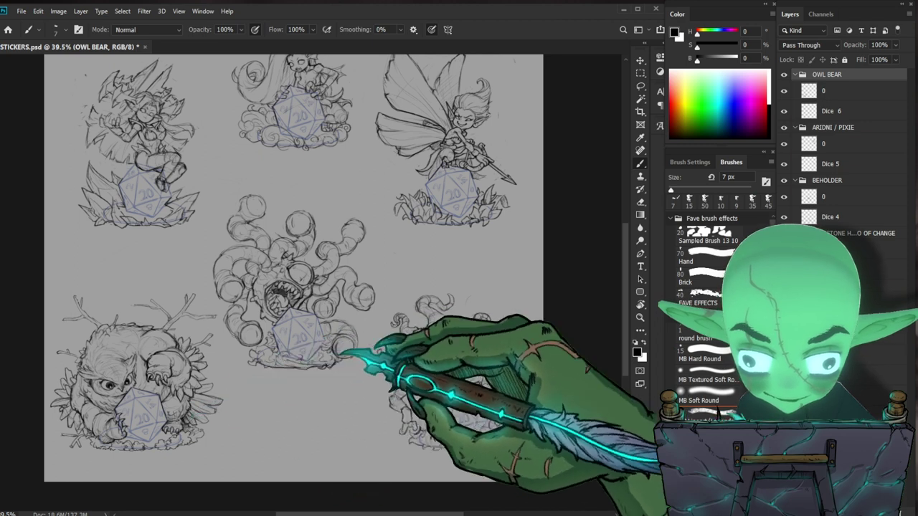
left_click(784, 439)
key("v")
mouse_move(192, 403)
left_mouse_down()
mouse_move(327, 345)
mouse_move(340, 328)
mouse_move(334, 335)
mouse_move(361, 347)
mouse_move(271, 380)
mouse_move(248, 415)
left_mouse_up()
Move the BEHOLDER group into the lower-left square vacated by the owlbear
left_click(832, 127)
left_click(827, 180)
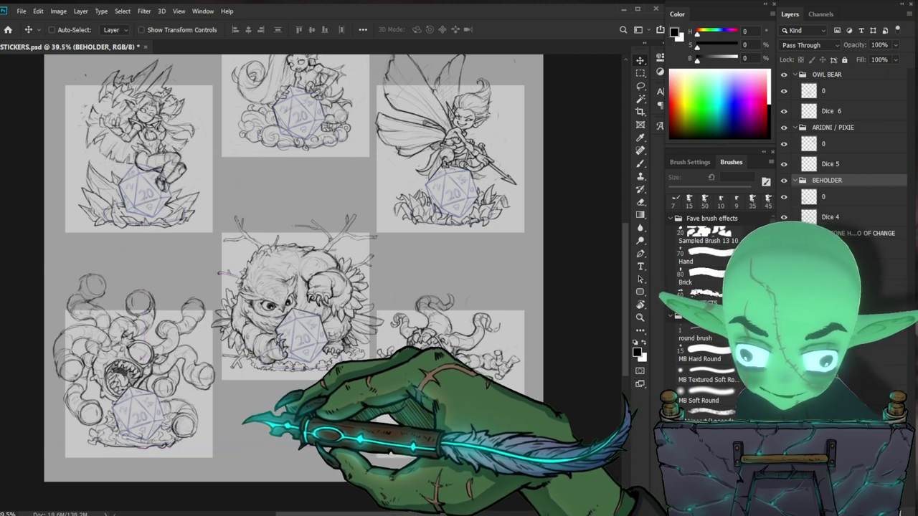
key("ctrl+space")
left_click_drag(159, 405, 332, 374)
key("ctrl+space")
key("ctrl+space")
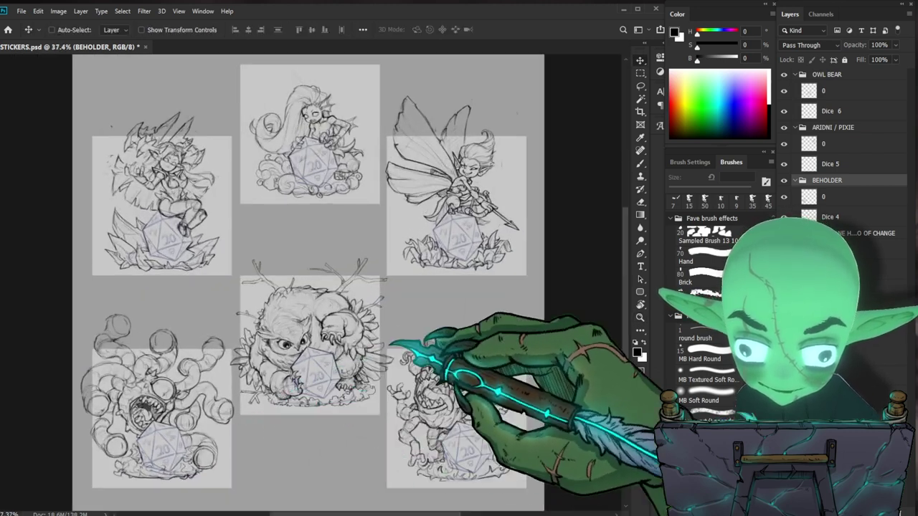
Select the sketch layer in the BEHOLDER group and toggle its visibility to check what it contains
left_click(853, 201)
key("ctrl+space")
left_click_drag(163, 465, 219, 442)
key("space")
left_click_drag(245, 438, 248, 410)
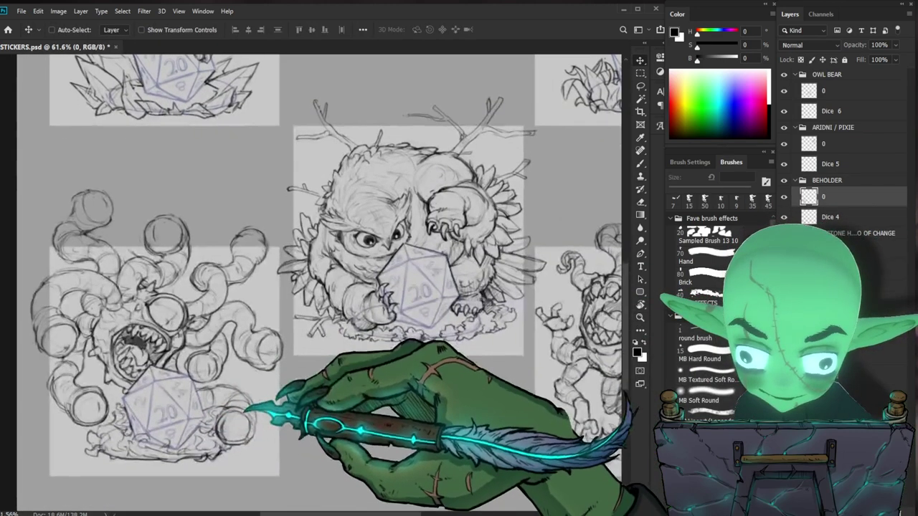
left_click(784, 197)
left_click(784, 197)
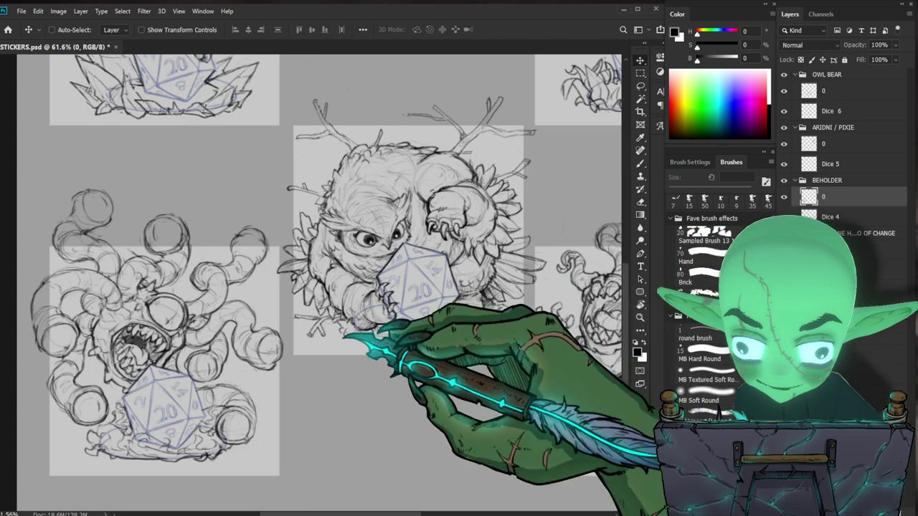
Lasso the beholder's body and eyestalks, scale them to 93.32%, reposition them slightly and deselect
key("l")
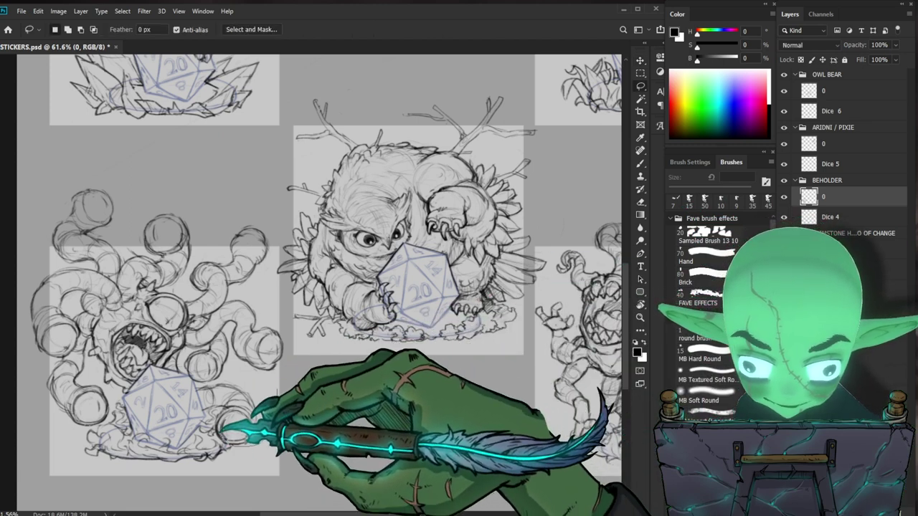
mouse_move(132, 393)
left_mouse_down()
mouse_move(114, 417)
mouse_move(44, 403)
mouse_move(210, 158)
mouse_move(286, 250)
mouse_move(277, 389)
left_mouse_up()
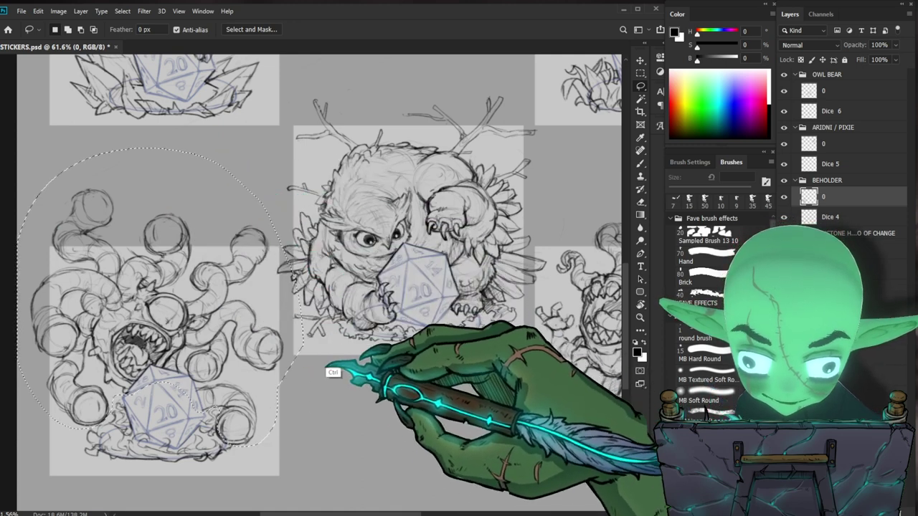
key("ctrl+t")
left_click_drag(303, 147, 293, 158)
left_click_drag(259, 351, 255, 358)
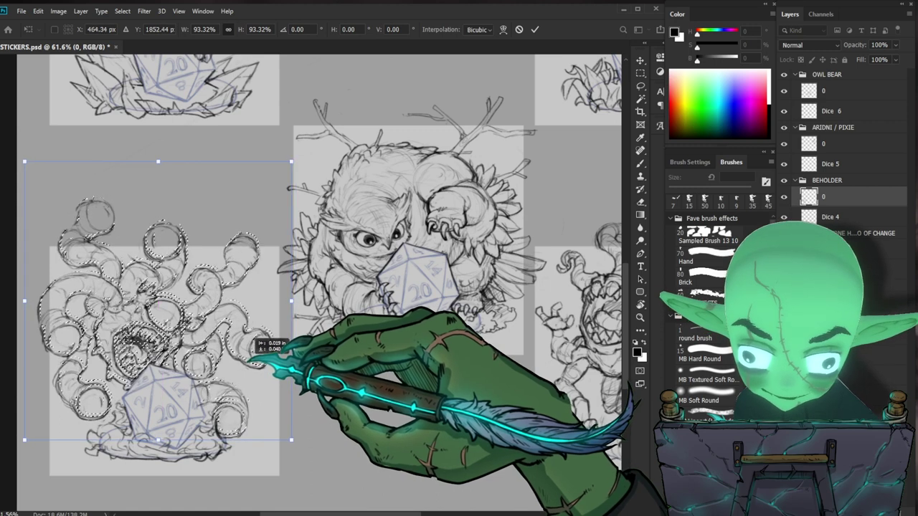
key("Return")
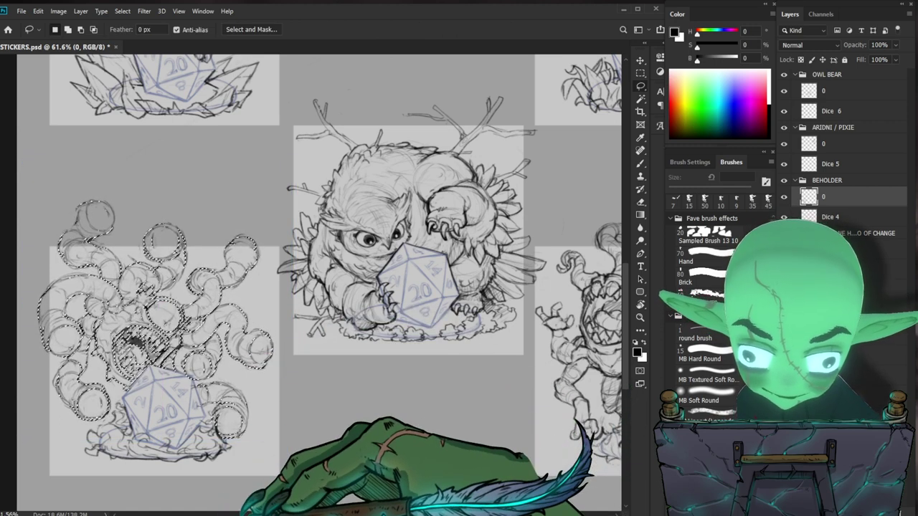
key("ctrl+d")
Touch up the beholder's lines around the die with the 15 px eraser and 7 px brush
key("z")
left_click_drag(202, 396, 236, 388)
key("e")
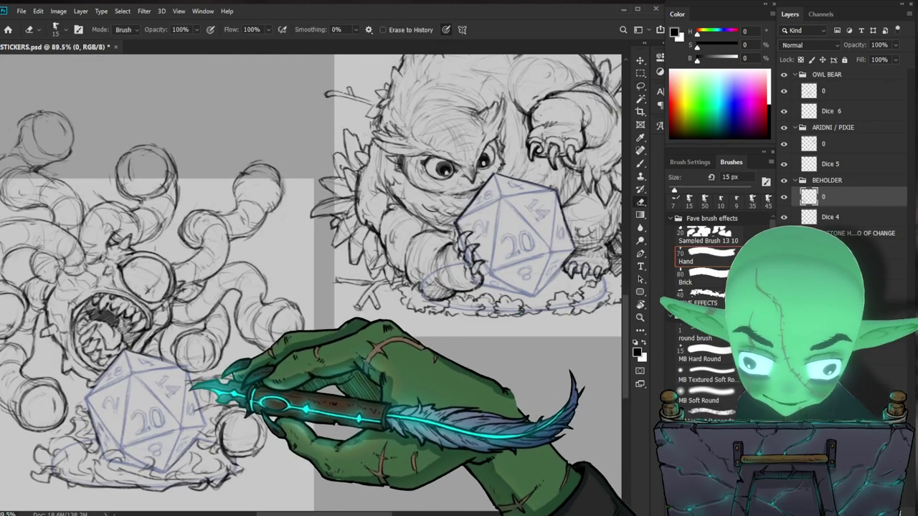
key("b")
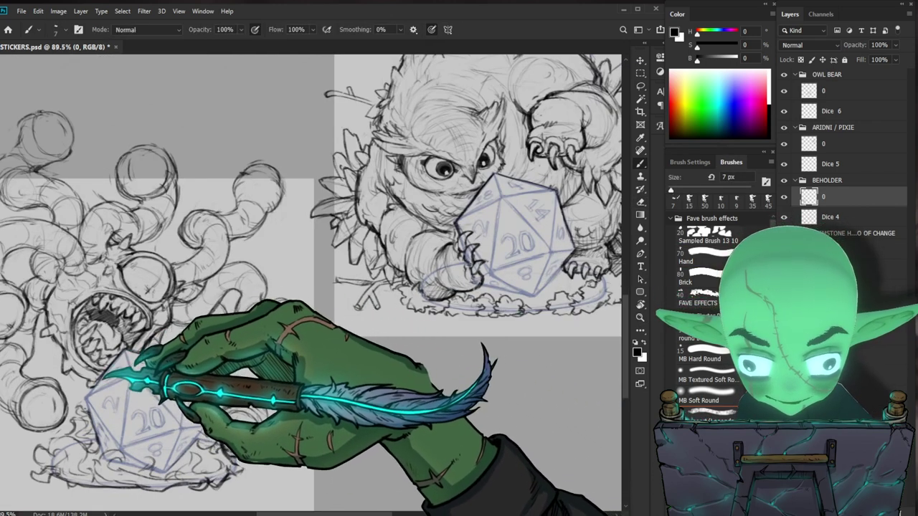
Clean up and redraw the beholder's lowest eyestalk where it meets the rocky base beside the die
key("z")
left_click_drag(312, 388, 272, 393)
mouse_move(278, 398)
left_mouse_down()
mouse_move(297, 395)
mouse_move(204, 430)
mouse_move(276, 376)
left_mouse_up()
key("e")
key("b")
key("e")
key("z")
key("z")
key("e")
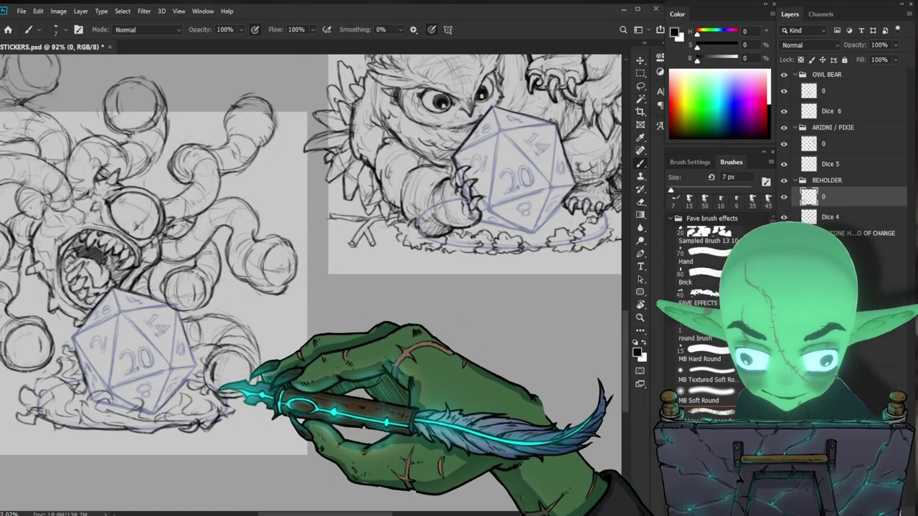
key("e")
key("b")
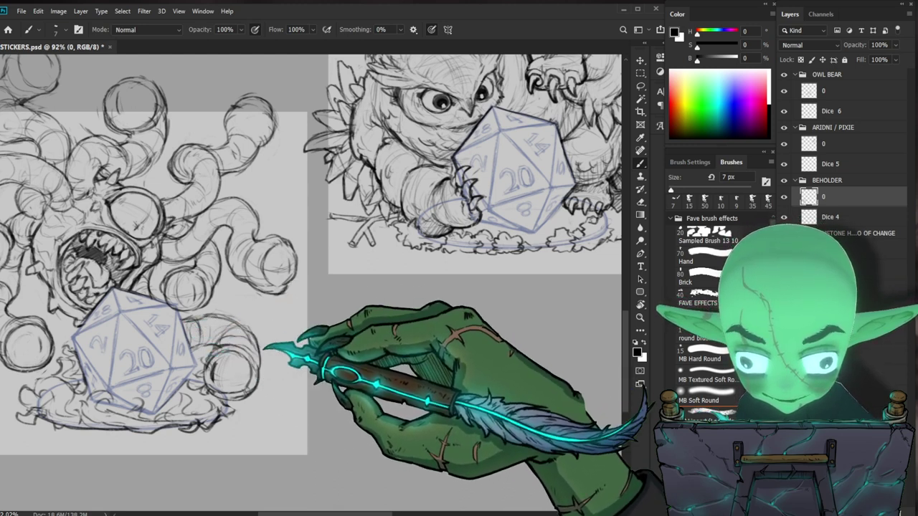
Review the rearranged sheet of six stickers with and without the light background squares
left_click_drag(295, 344, 241, 352)
left_click_drag(388, 383, 330, 438)
left_click_drag(333, 402, 308, 406)
left_click_drag(569, 364, 448, 470)
left_click_drag(216, 254, 183, 269)
left_click_drag(409, 486, 364, 396)
left_click_drag(416, 426, 435, 432)
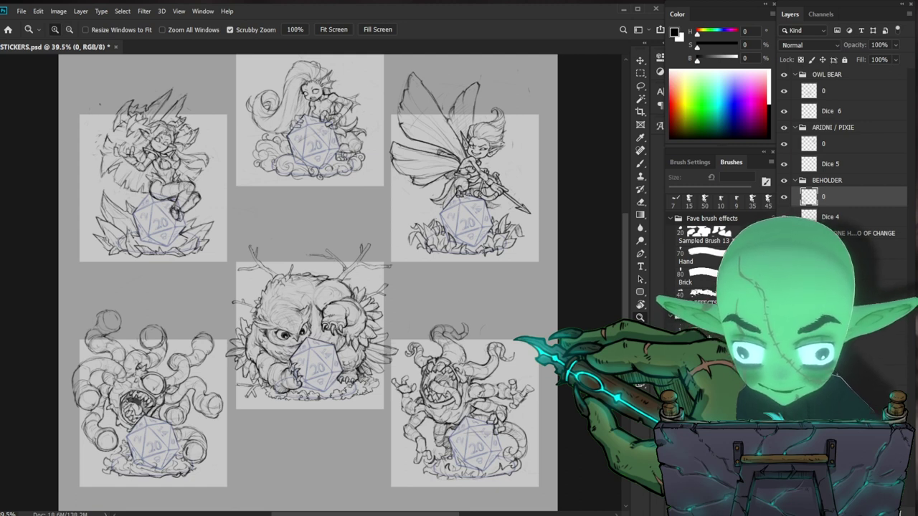
key("ctrl+comma")
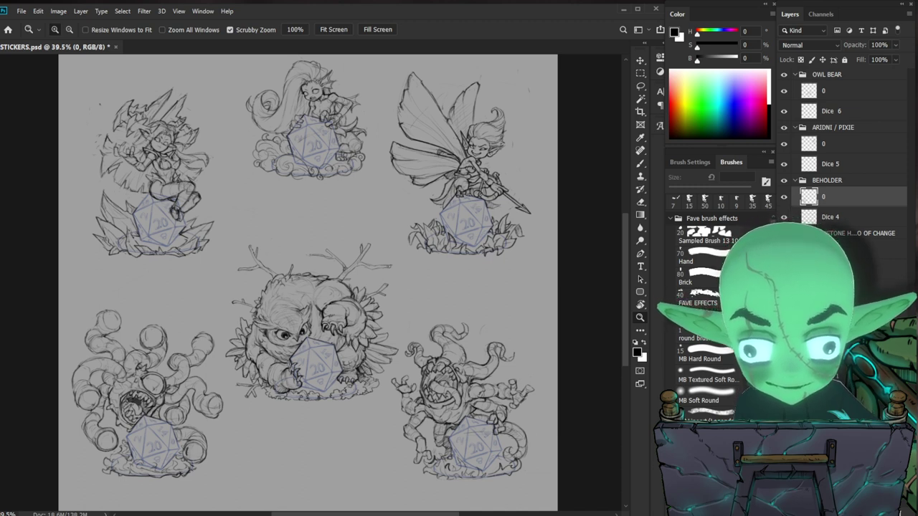
left_click(783, 394)
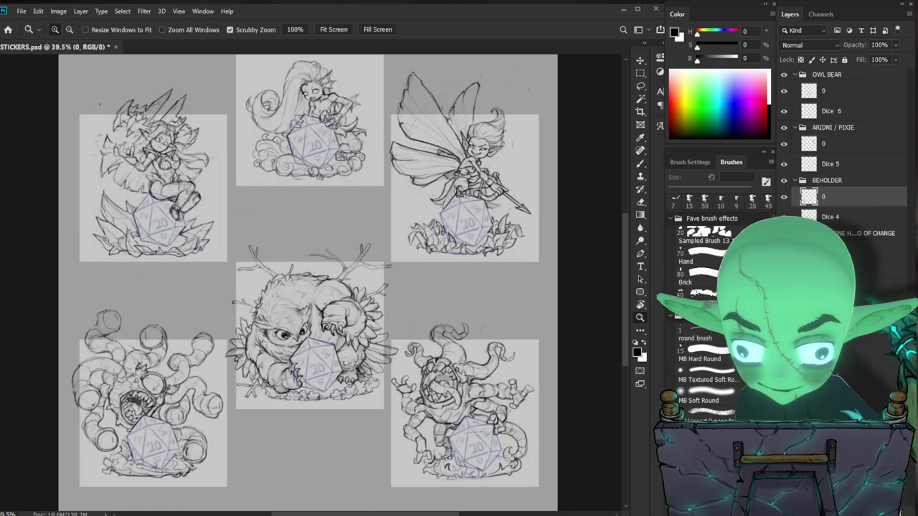
Select the upper-left crystal figure's sketch layer and draw a longer crystal shard on the right side of its base with the 7 px brush
left_click(824, 144)
left_click(833, 128)
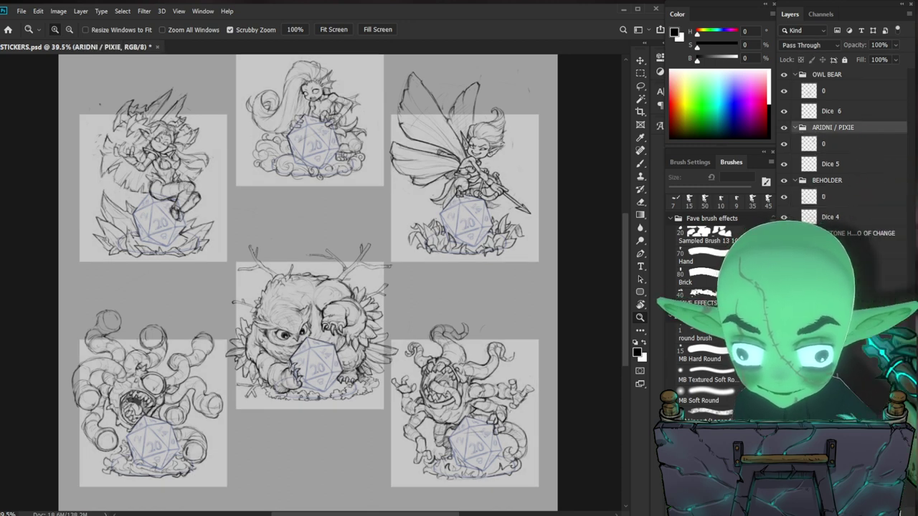
left_click(824, 356)
left_click_drag(222, 188, 235, 187)
left_click_drag(226, 185, 260, 215)
key("b")
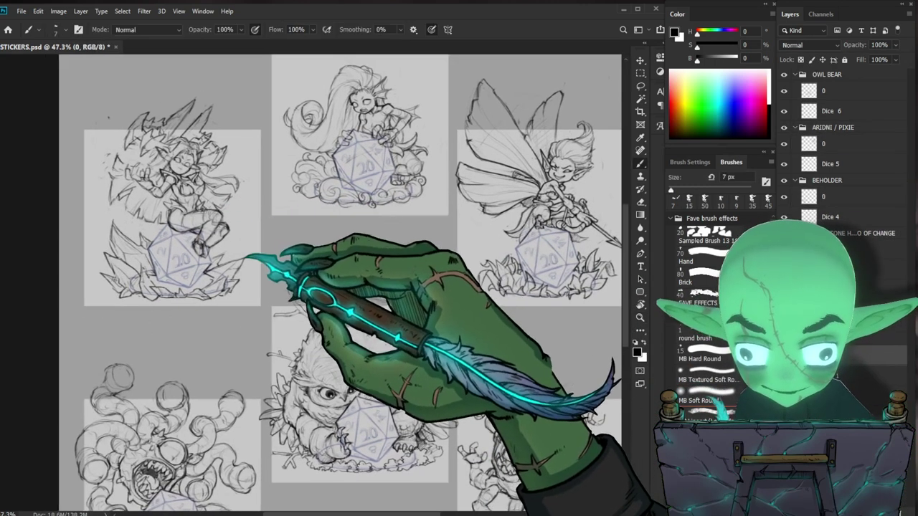
key("e")
key("b")
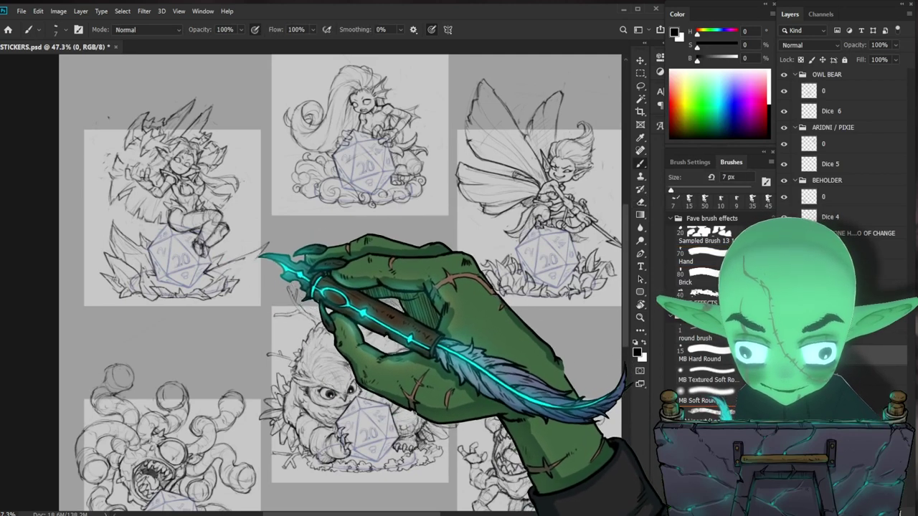
Rework the crystals left of the figure's die into larger, longer pointed shards with the 15 px eraser and 7 px brush
key("e")
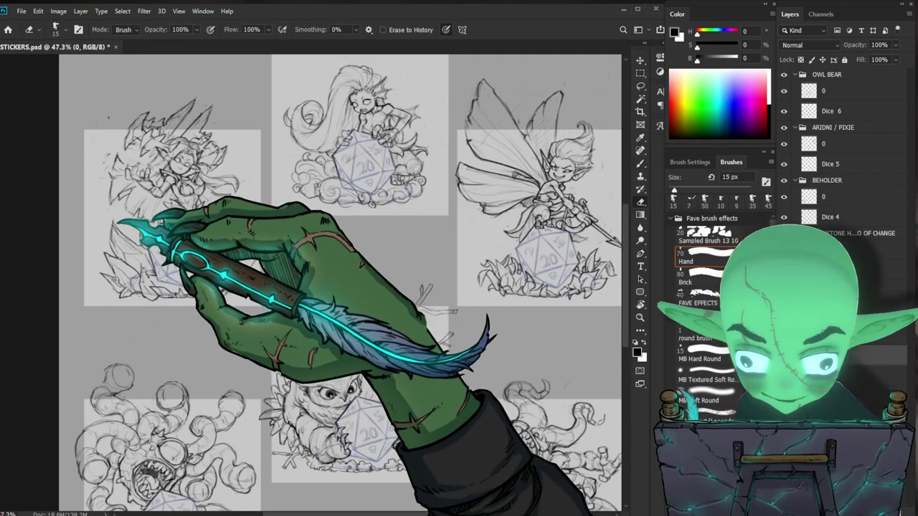
key("b")
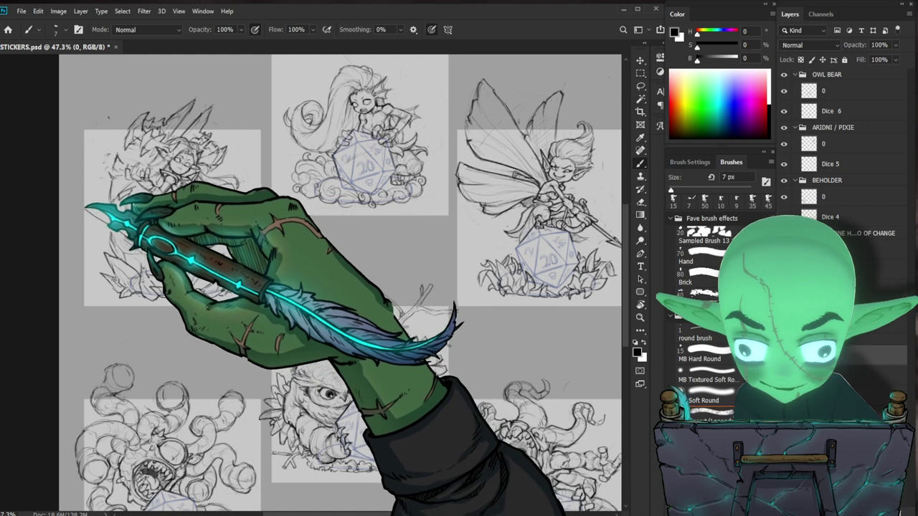
key("e")
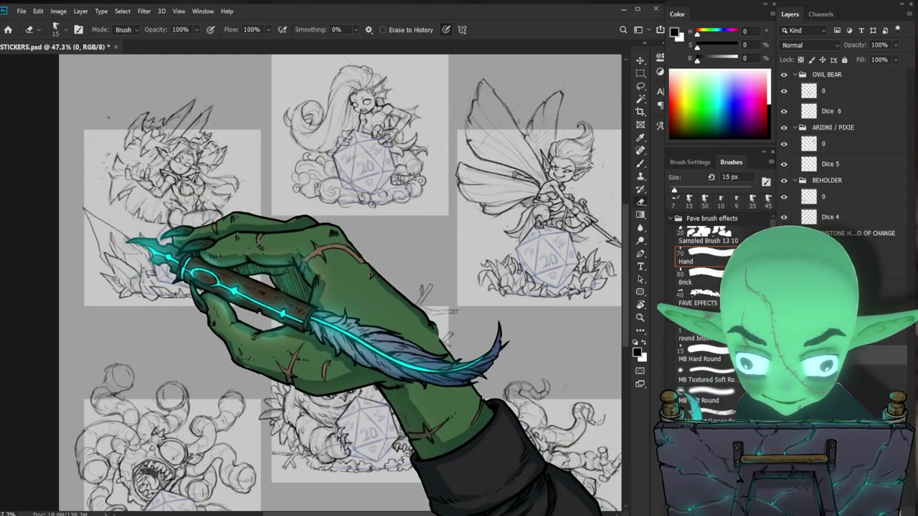
key("b")
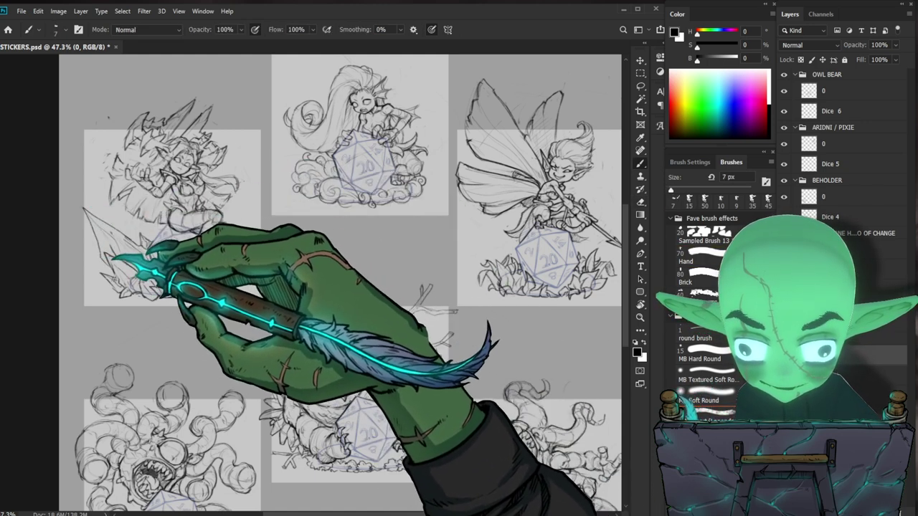
key("e")
key("b")
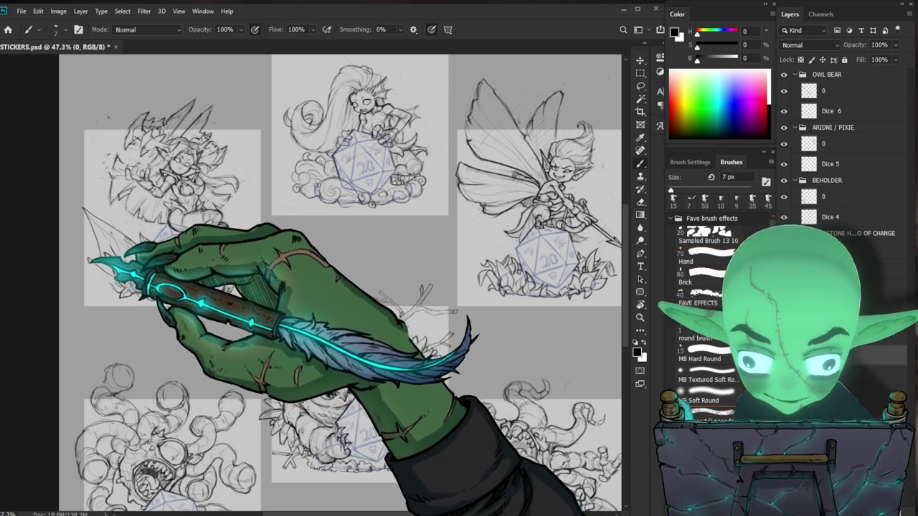
key("b")
key("e")
Clean up and redraw the crystals right of the figure's die as longer shards extending past the background square
key("b")
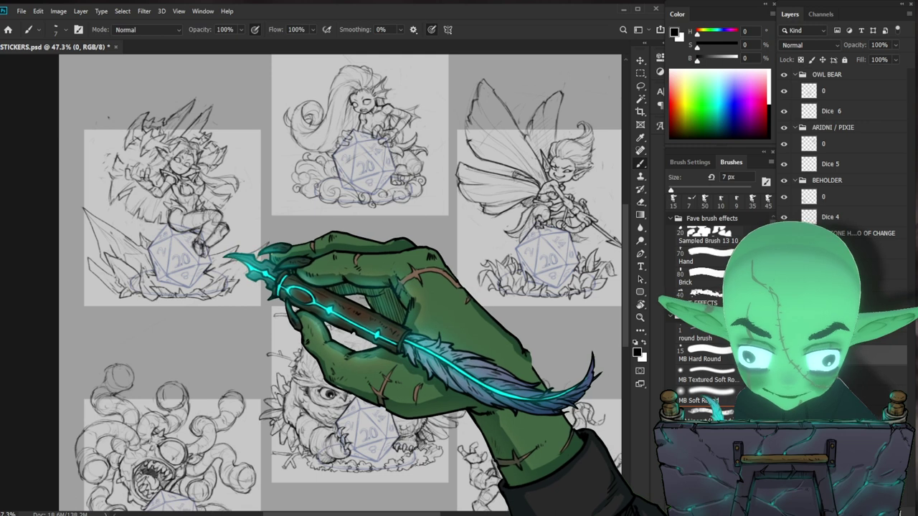
key("b")
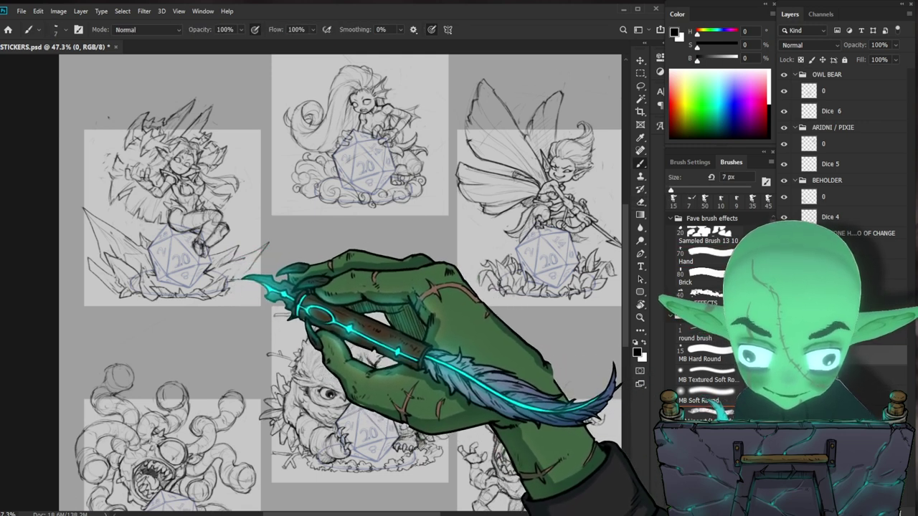
key("e")
key("b")
key("e")
key("b")
key("e")
Refine the lines of the tall crystal shard at the left edge of the figure's base with the 7 px brush
scroll(189, 223, "down", 3)
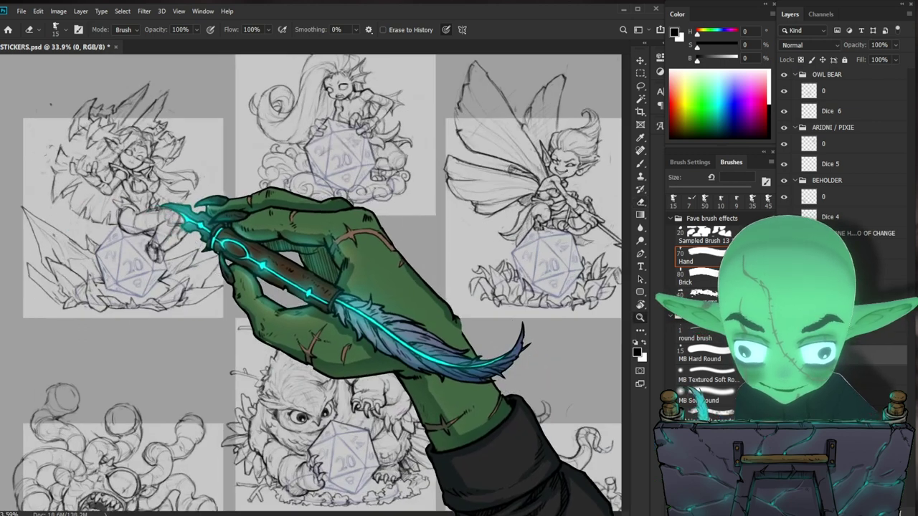
key("b")
scroll(267, 155, "up", 2)
left_click_drag(23, 208, 66, 236)
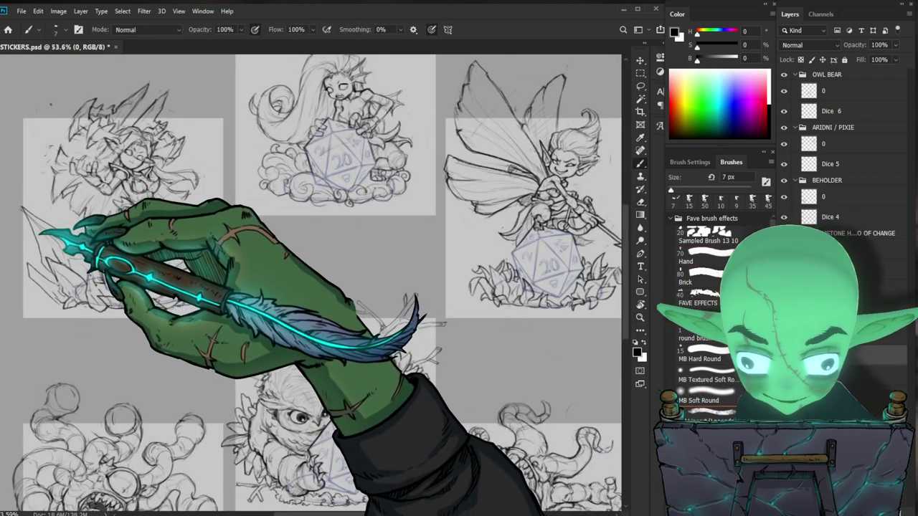
Scale the crystal figure's sketch layer to 105.87% and shift it slightly right over its die
left_click_drag(355, 352, 369, 338)
scroll(369, 330, "down", 1)
left_click_drag(309, 266, 332, 317)
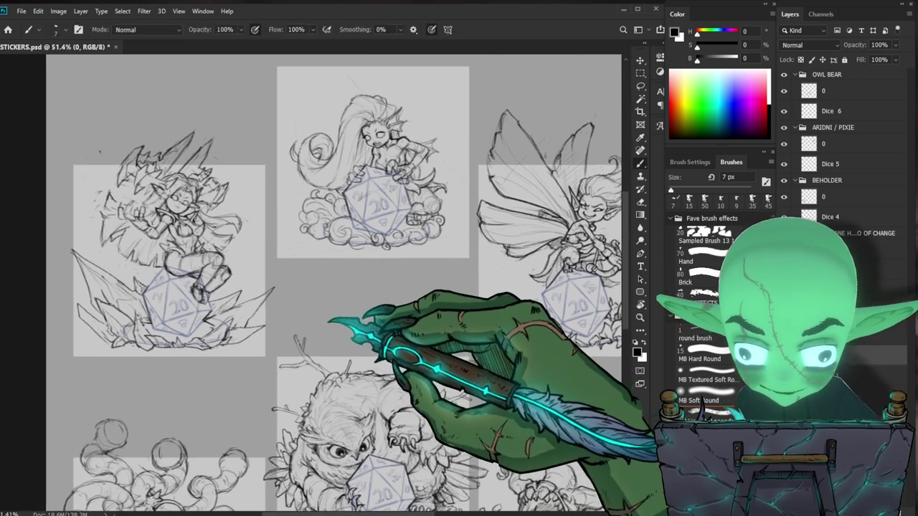
key("ctrl+t")
left_click_drag(455, 129, 467, 119)
key("Right")
key("Right")
key("Right")
key("Right")
key("Right")
key("Right")
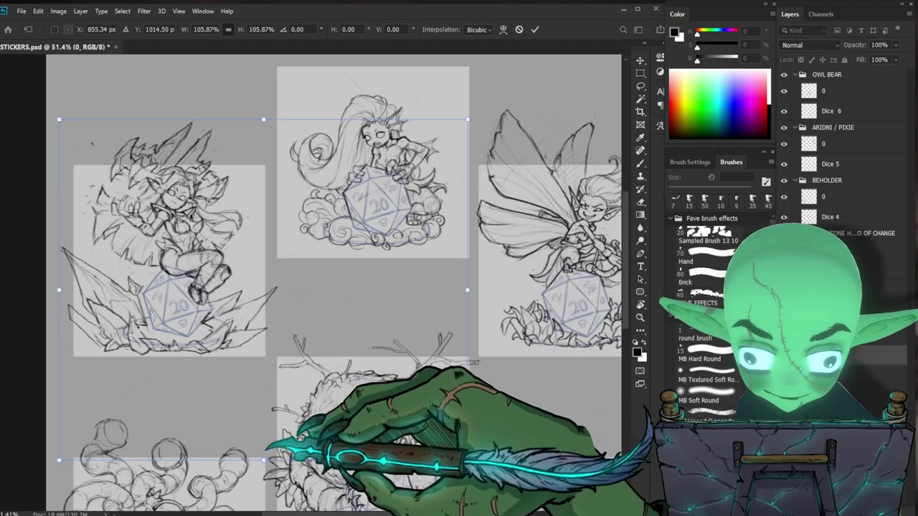
left_click_drag(264, 463, 267, 461)
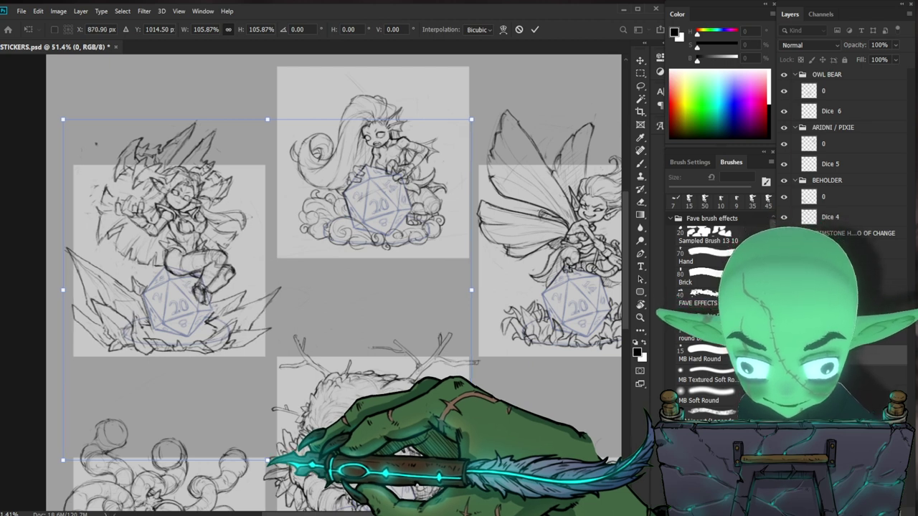
key("Return")
Check the crystal figure with its group hidden and shown, and touch up the crystal lines around its die
key("b")
scroll(250, 337, "down", 2)
left_click_drag(421, 380, 317, 390)
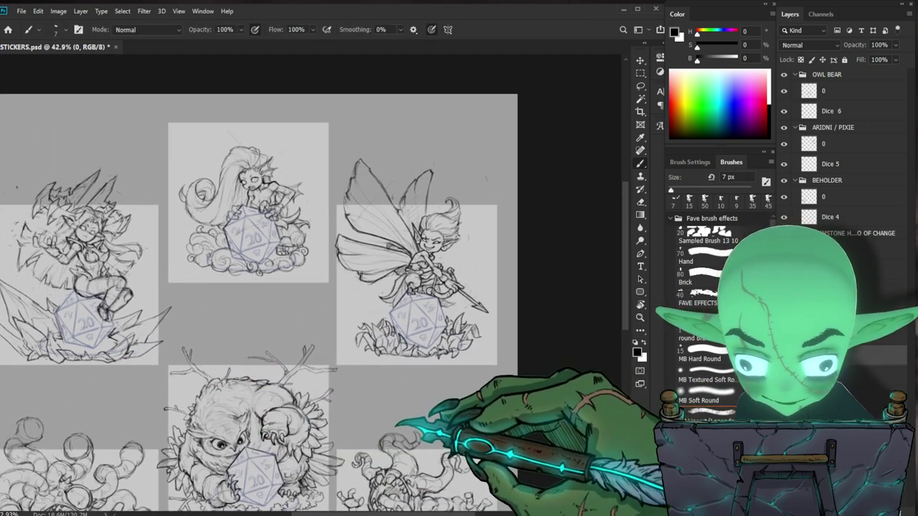
mouse_move(292, 202)
left_mouse_down()
mouse_move(311, 215)
mouse_move(338, 292)
left_mouse_up()
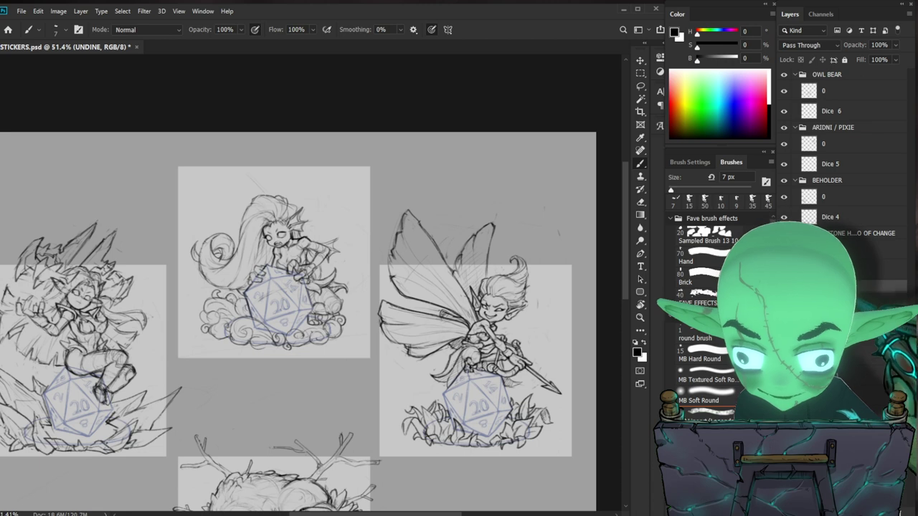
left_click(784, 233)
left_click(784, 233)
left_click_drag(297, 316, 328, 319)
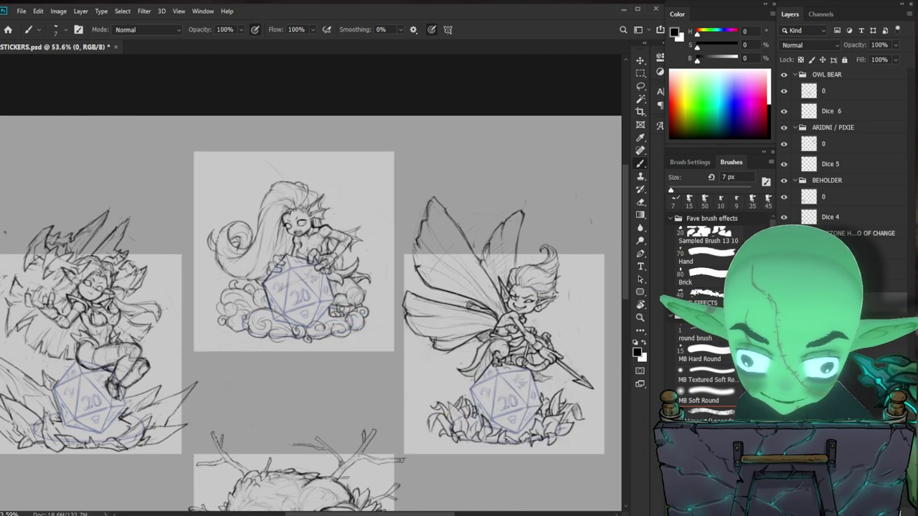
left_click_drag(58, 430, 126, 423)
key("e")
key("b")
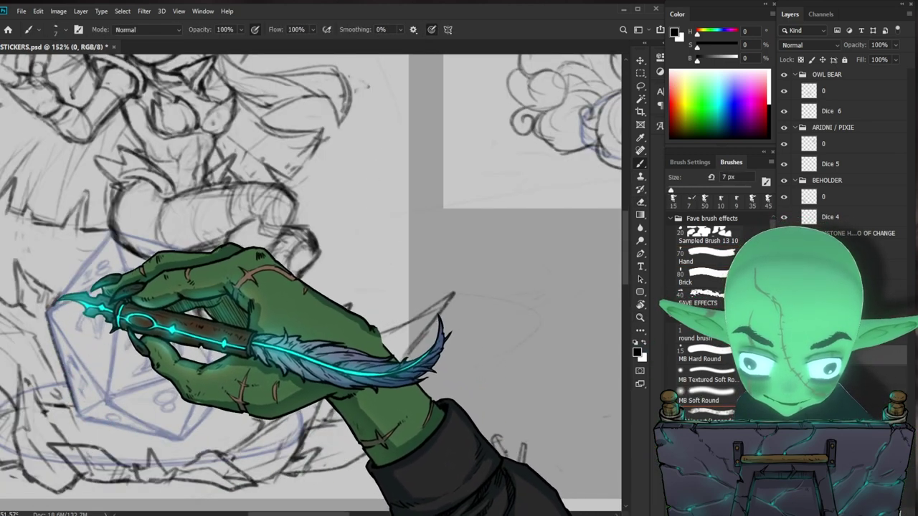
scroll(388, 298, "down", 3)
key("b")
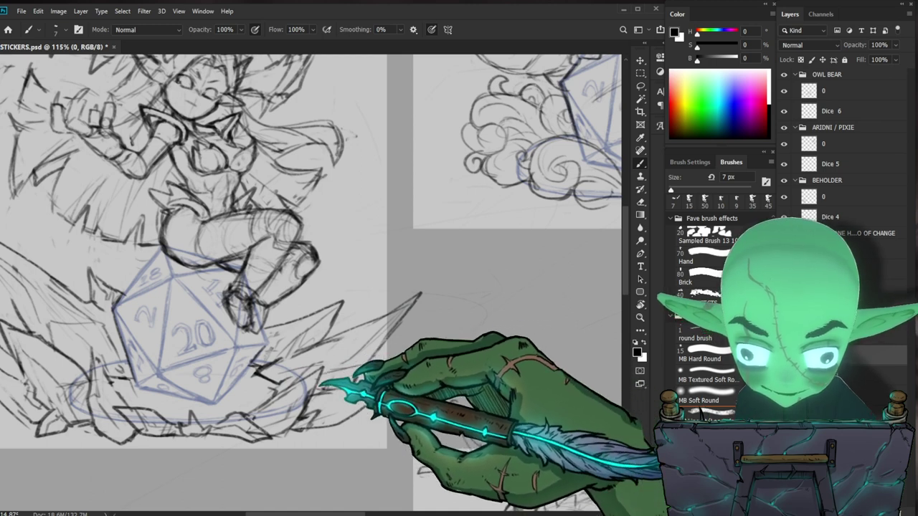
Touch up the long shards on both sides of the crystal base with the 7 px brush and eraser
left_click_drag(419, 335, 388, 352)
left_click_drag(377, 388, 401, 380)
key("e")
scroll(362, 387, "down", 3)
scroll(301, 344, "up", 2)
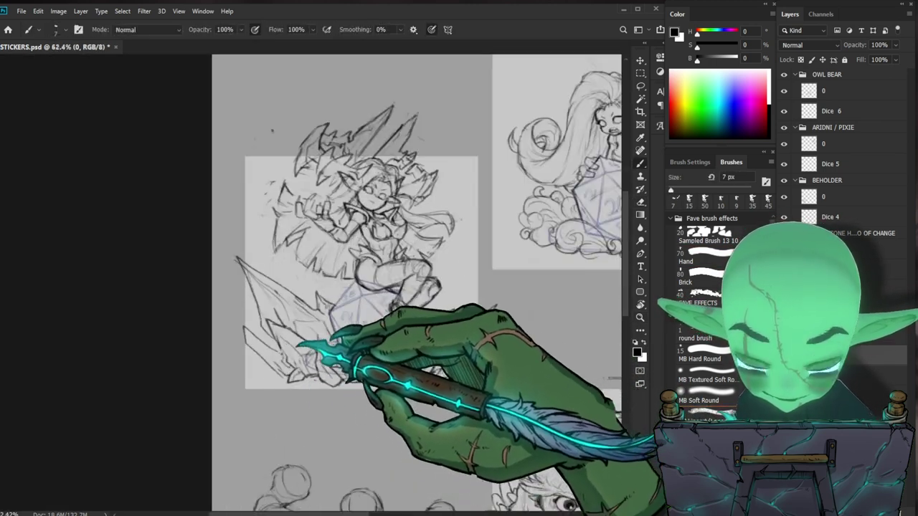
key("e")
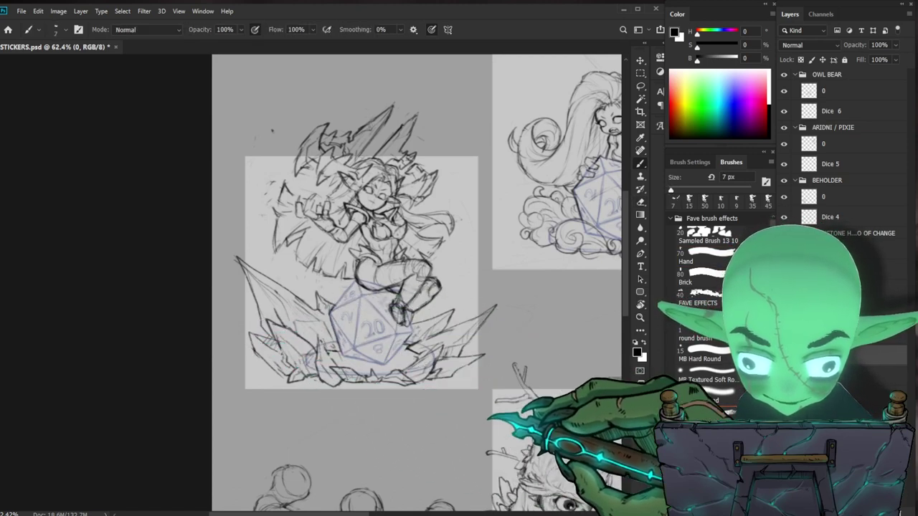
Scale the undine's sketch layer to 108.88% and reposition it slightly over its die
left_click_drag(472, 410, 347, 423)
key("z")
left_click_drag(246, 387, 208, 495)
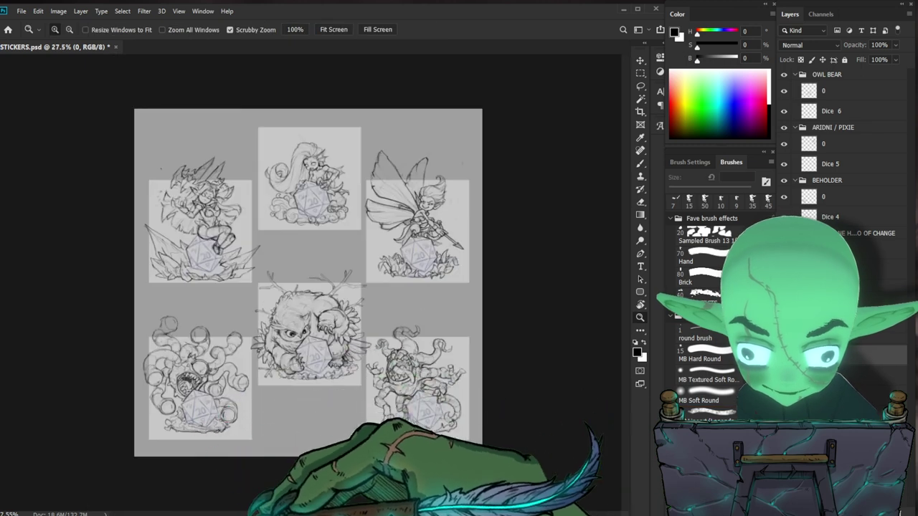
left_click_drag(436, 344, 439, 370)
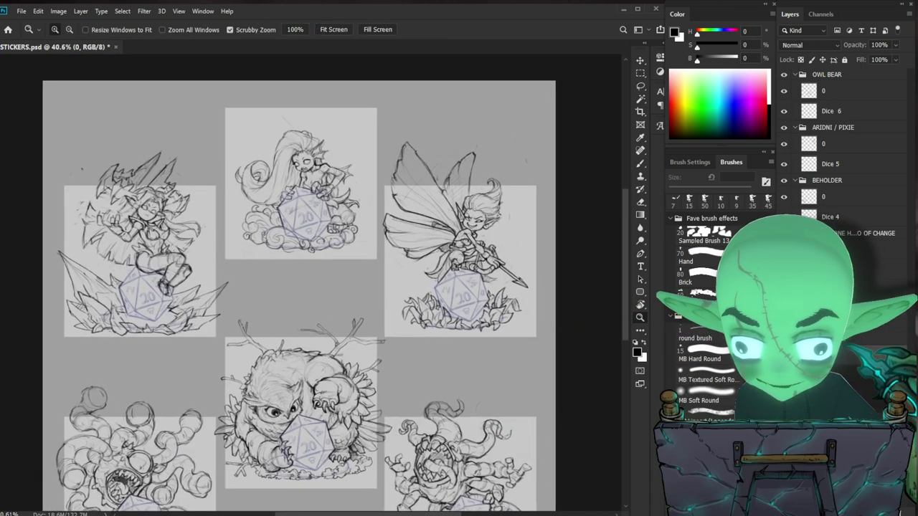
left_click(784, 303)
left_click(783, 302)
left_click_drag(423, 201, 446, 203)
left_click_drag(373, 217, 383, 322)
left_click_drag(326, 318, 342, 313)
key("ctrl+t")
left_click_drag(501, 158, 517, 144)
key("Right")
key("Right")
key("Right")
key("Right")
key("Right")
key("Right")
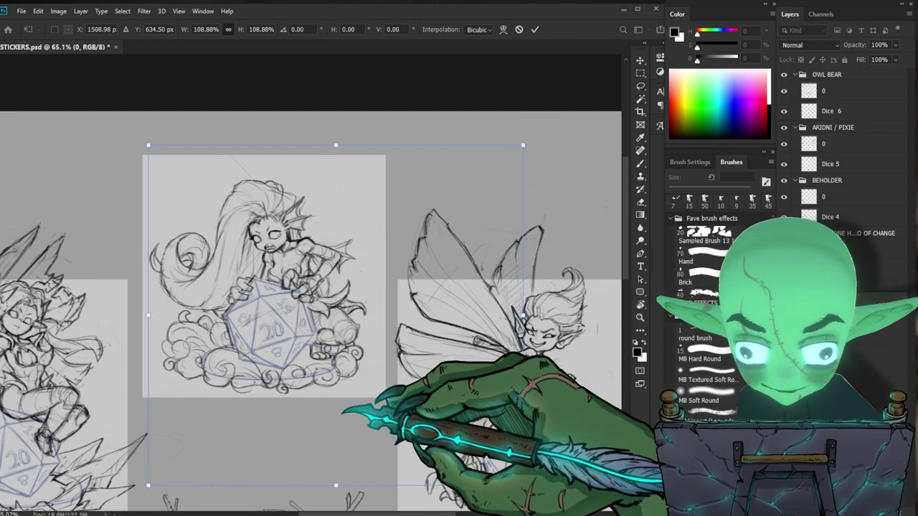
left_click_drag(336, 316, 335, 314)
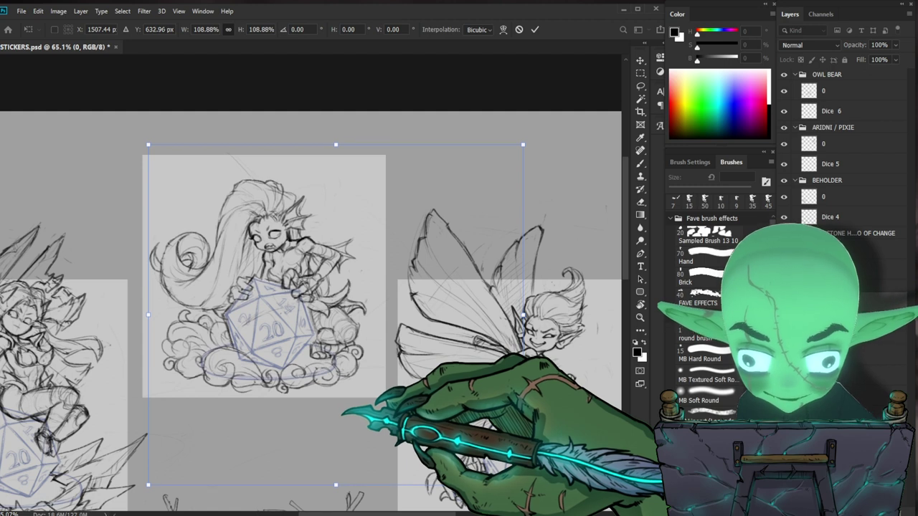
key("Return")
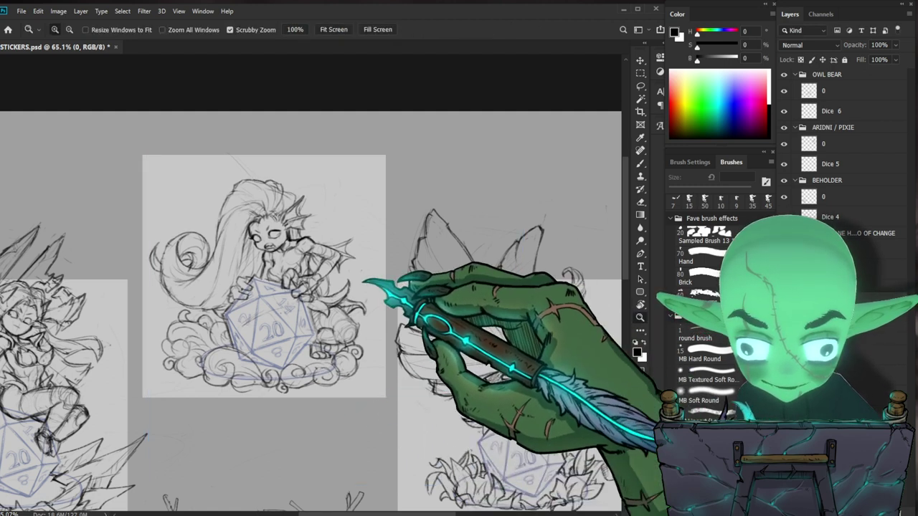
Clean up and redraw the undine's lines along the left side of the die with the 9 px eraser and 7 px brush
left_click_drag(249, 308, 274, 307)
key("e")
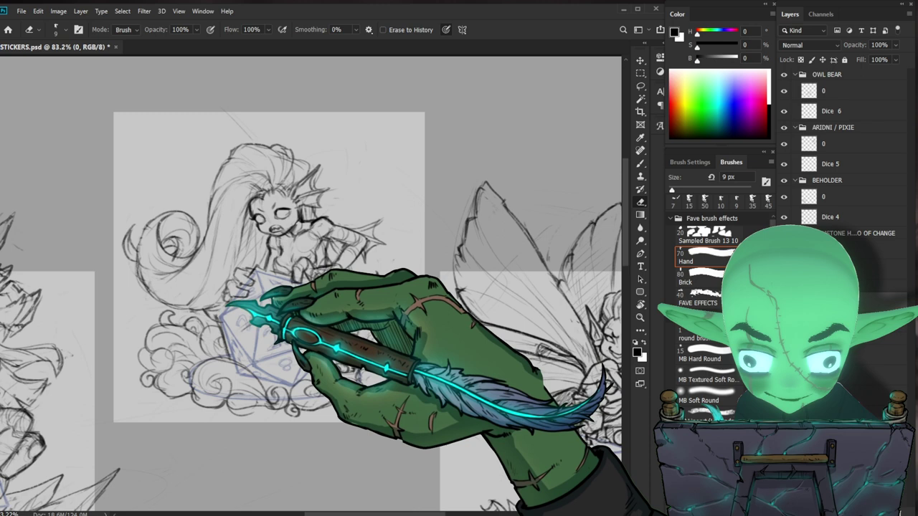
key("b")
key("e")
key("b")
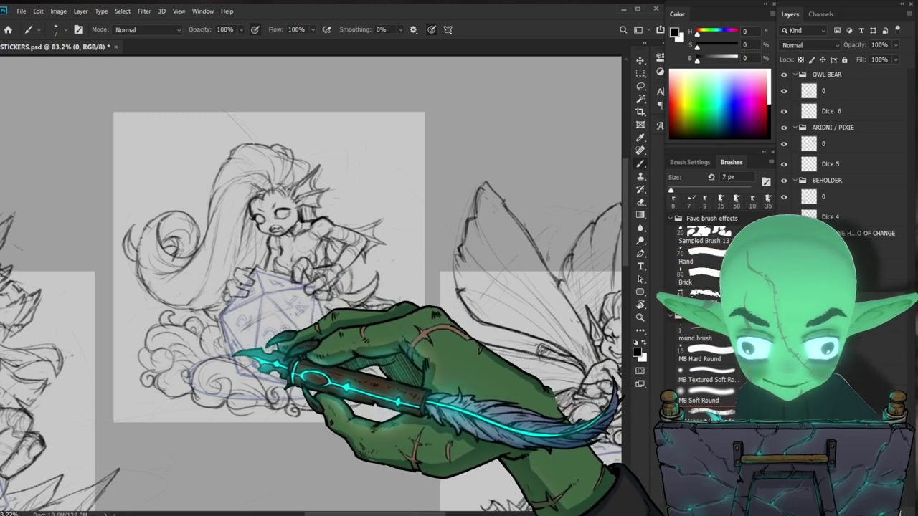
Erase and redraw the undine's lower body and foot beside the right edge of the die
left_click_drag(386, 357, 361, 381)
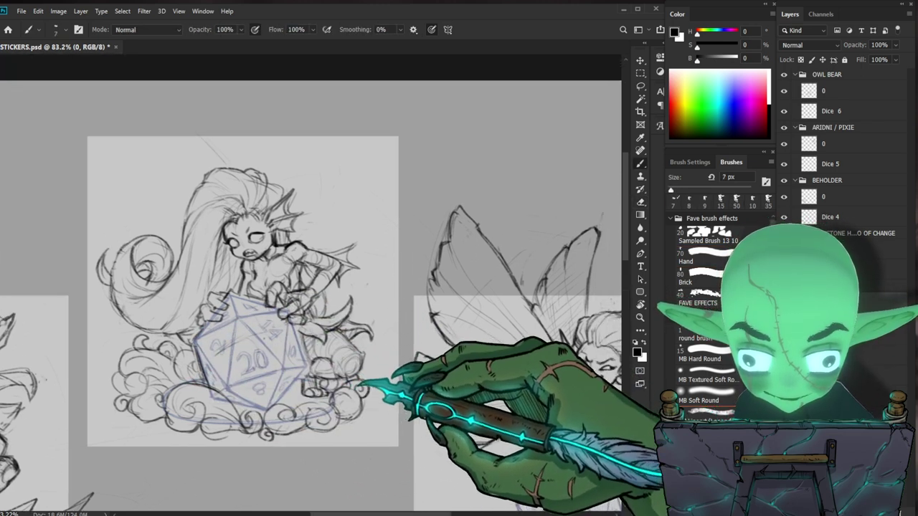
key("e")
key("b")
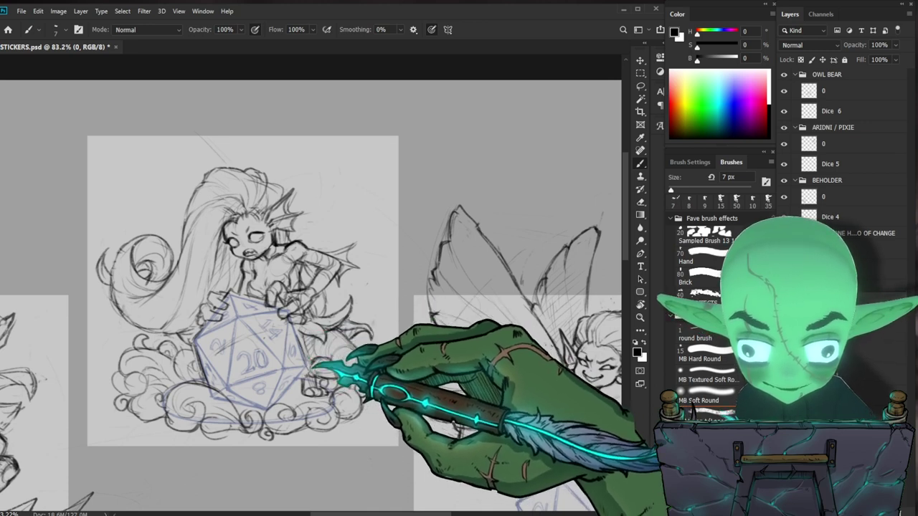
key("e")
key("b")
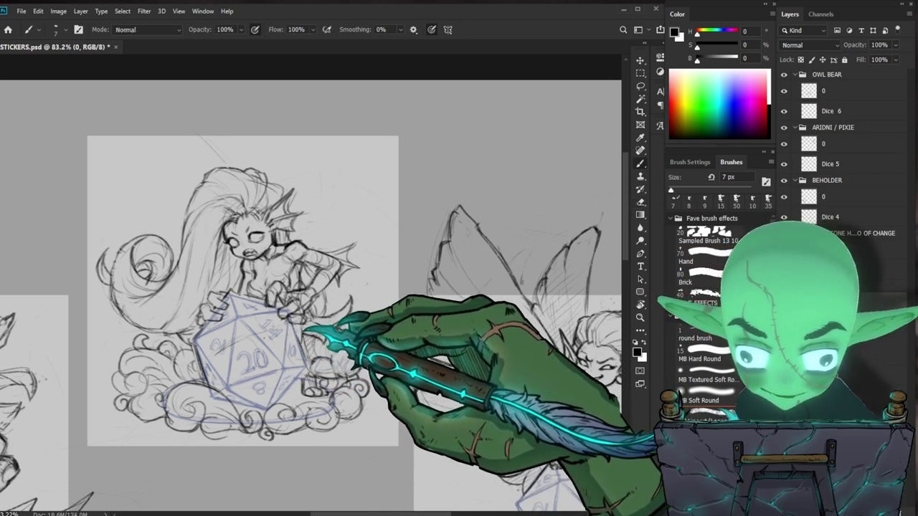
Touch up the undine's hand and forearm lines at the upper-right edge of the die with the 7 px brush and eraser
left_click_drag(324, 355, 310, 378)
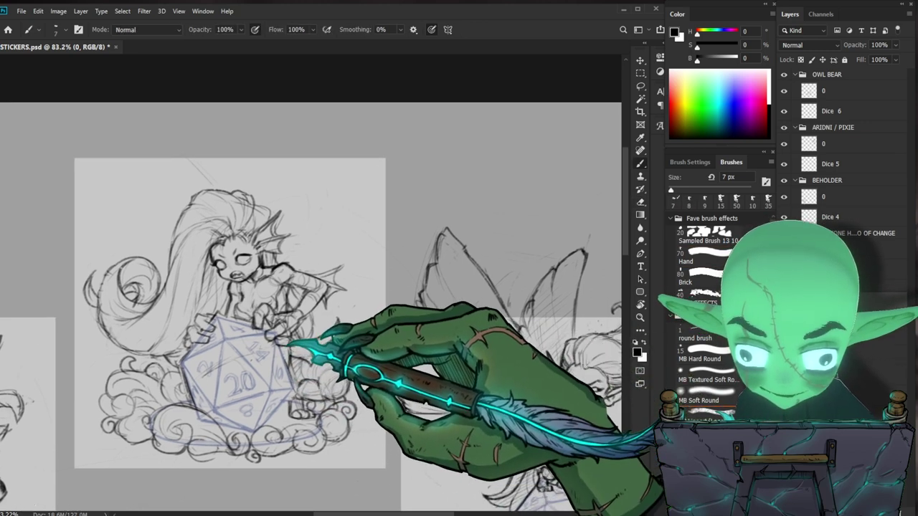
key("e")
key("b")
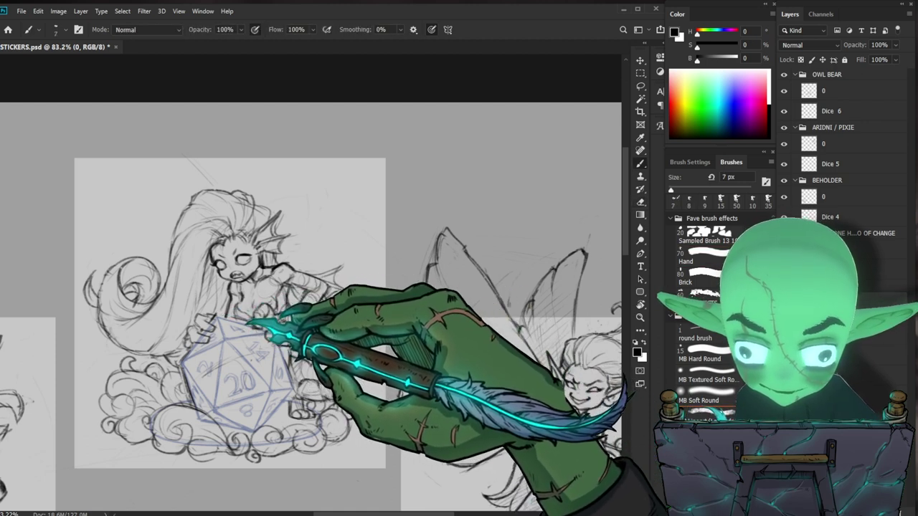
key("space")
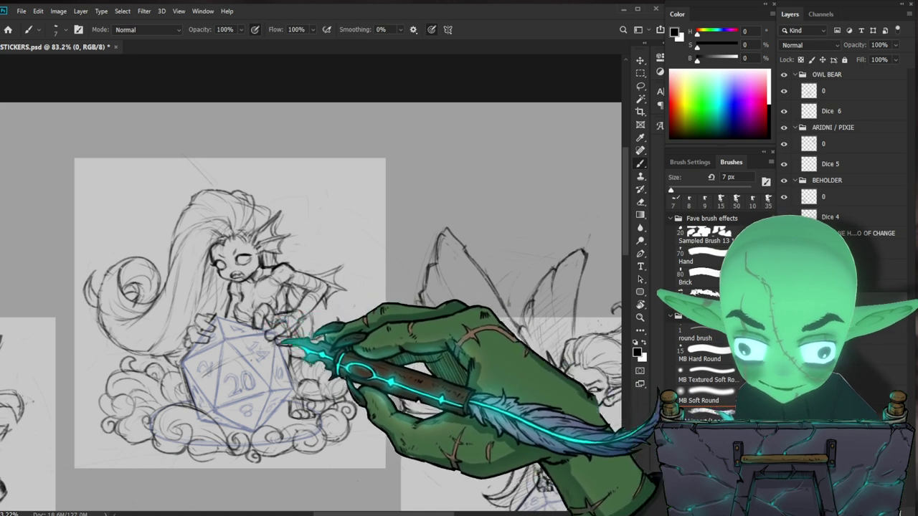
key("e")
key("space")
key("b")
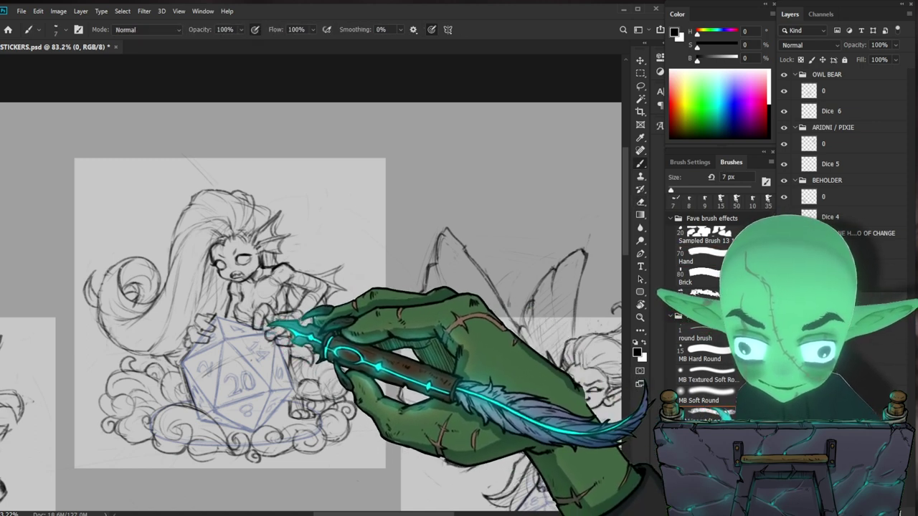
Try sketching a forked coral-like branch rising behind the undine's shoulder past the upper-right corner of the light square
left_click_drag(429, 334, 420, 375)
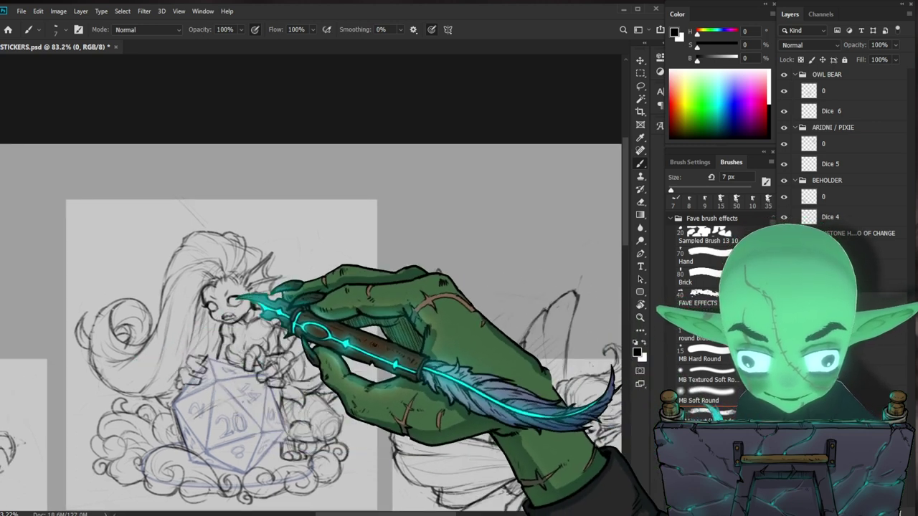
scroll(348, 282, "down", 3)
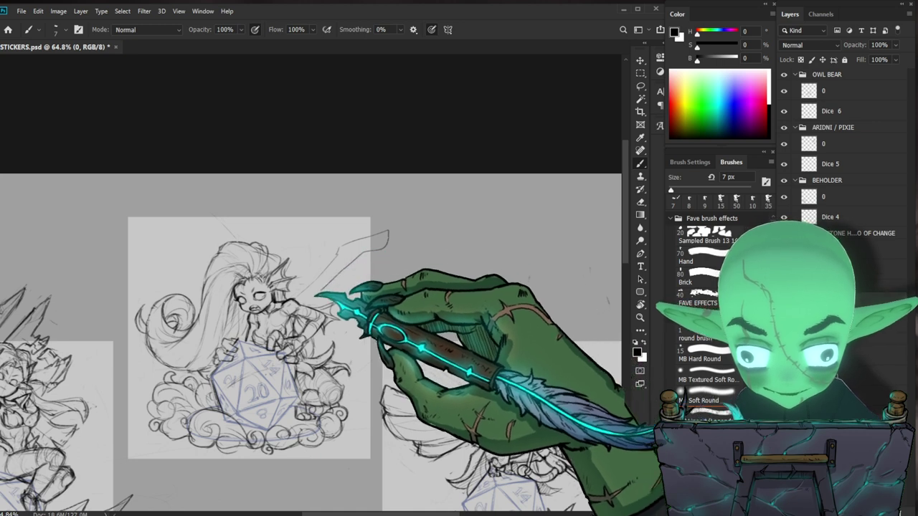
key("e")
key("b")
key("e")
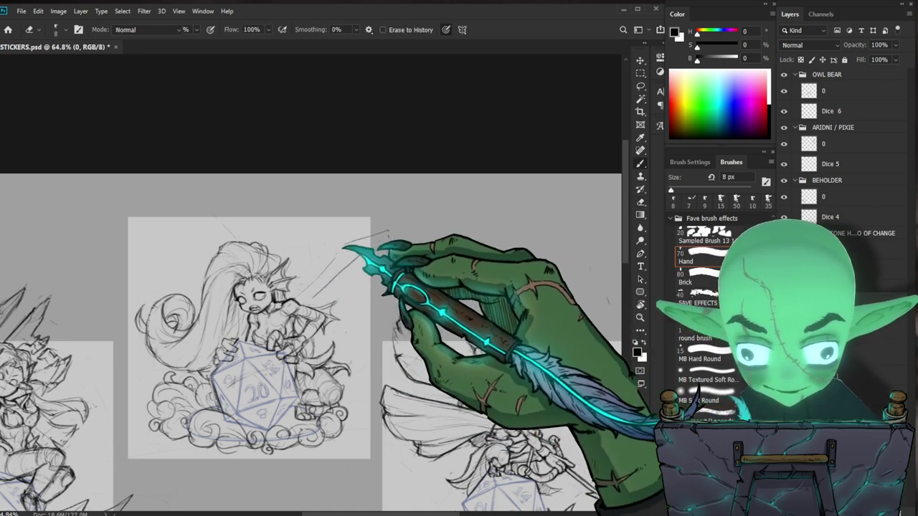
key("b")
left_click_drag(333, 207, 333, 245)
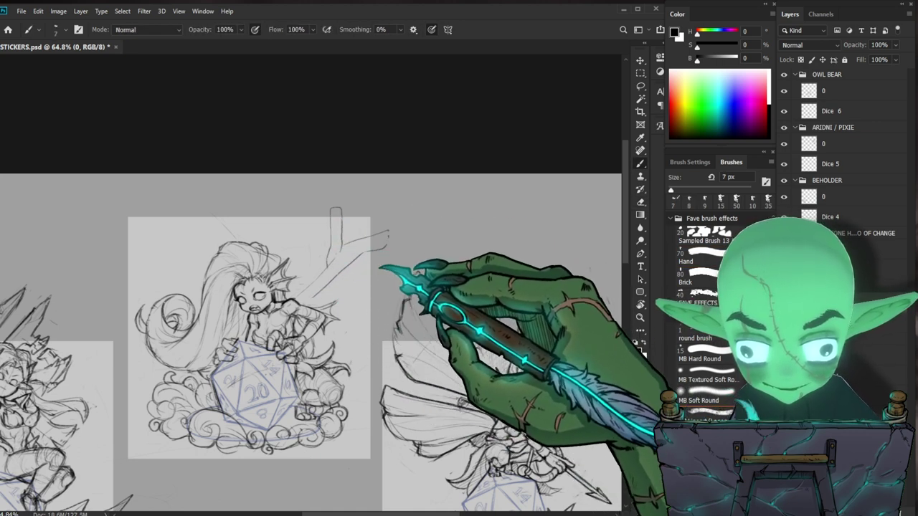
key("e")
key("b")
left_click_drag(322, 216, 312, 217)
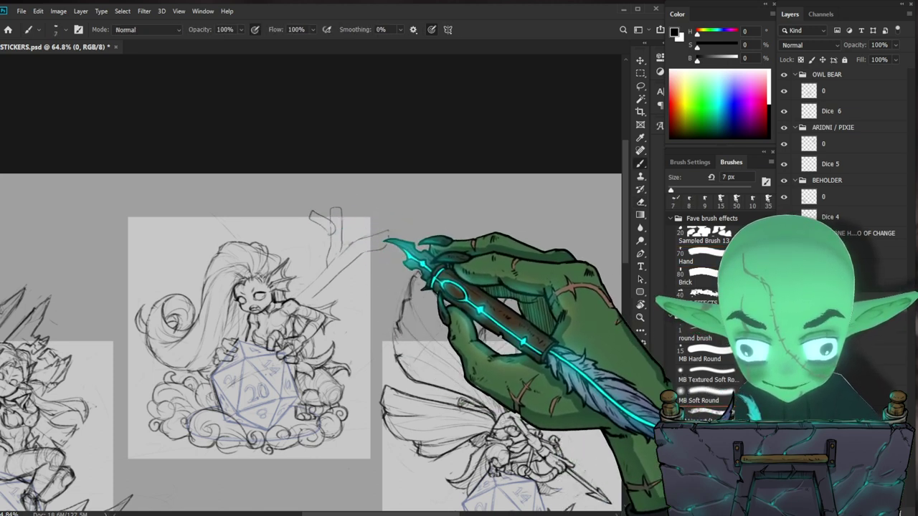
Try cleaning up the right branch's joints, reshaping its upper twig and adding matching branches on the hair side with the 7 px brush
key("e")
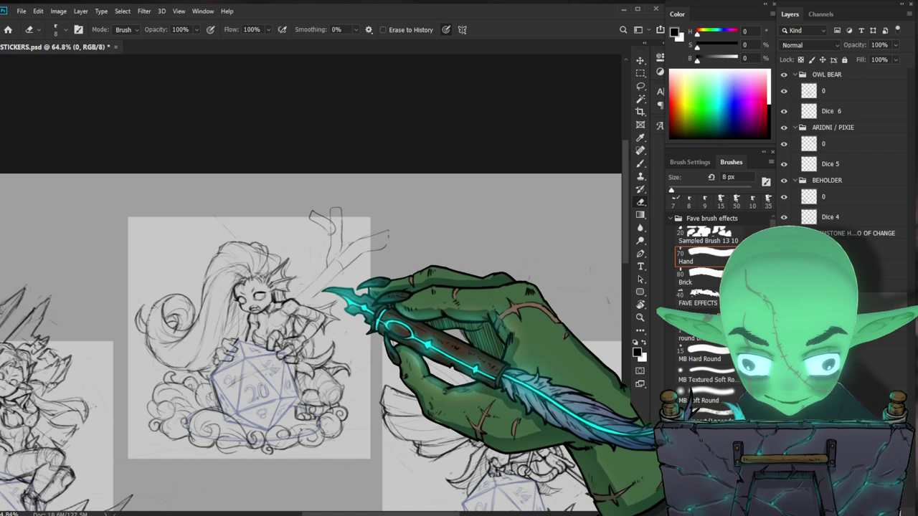
key("b")
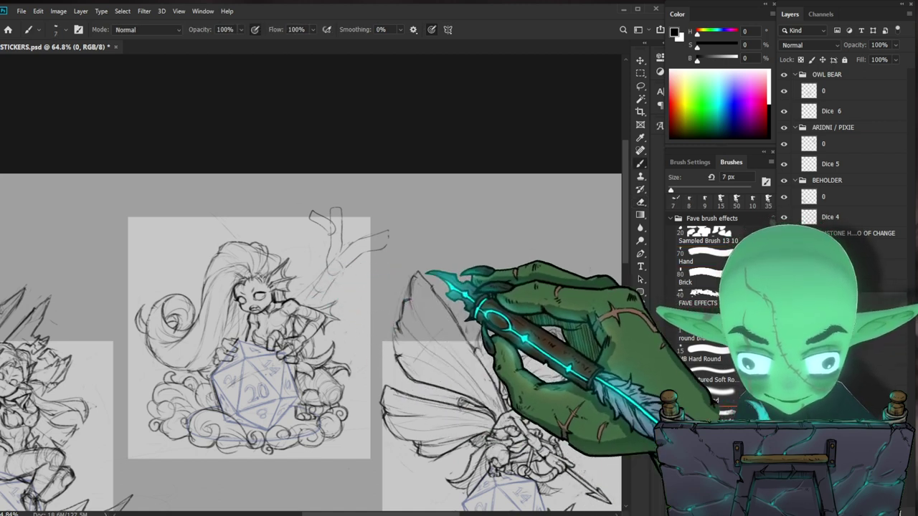
key("e")
key("b")
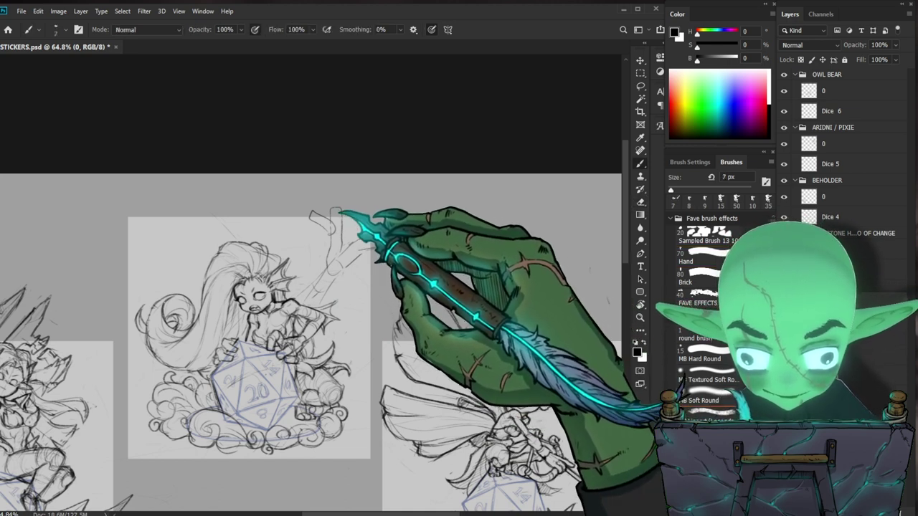
key("e")
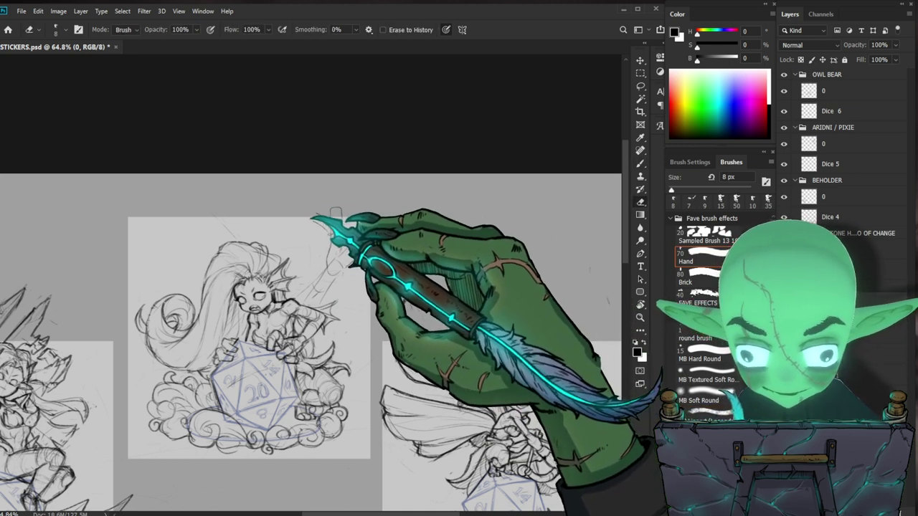
key("b")
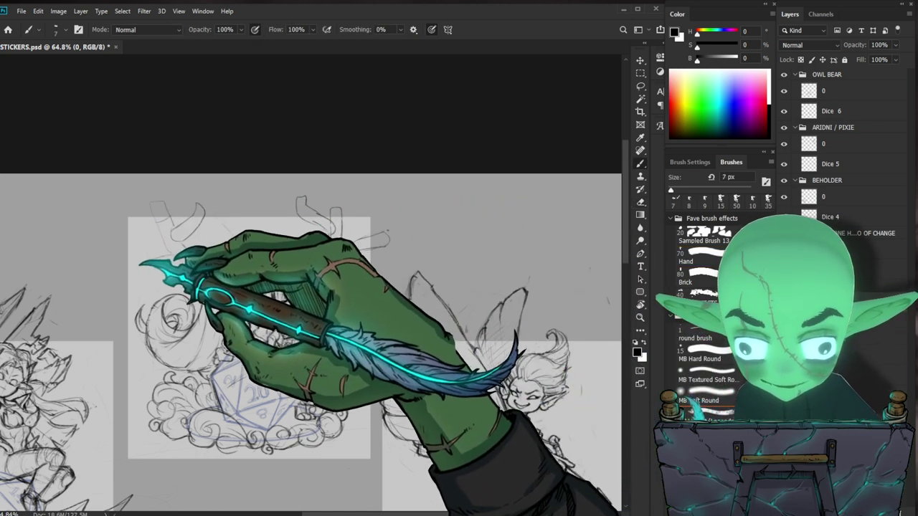
Try refining the forks and lower twig of the branches above the undine's curled hair with the brush and eraser
key("ctrl+0")
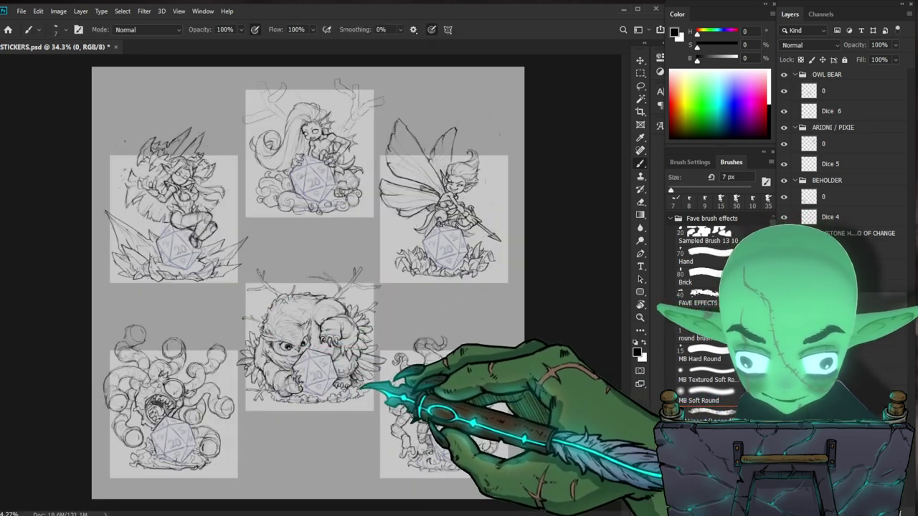
left_click_drag(266, 116, 327, 127)
mouse_move(342, 200)
left_mouse_down()
mouse_move(303, 344)
mouse_move(300, 334)
left_mouse_up()
left_click_drag(230, 236, 260, 239)
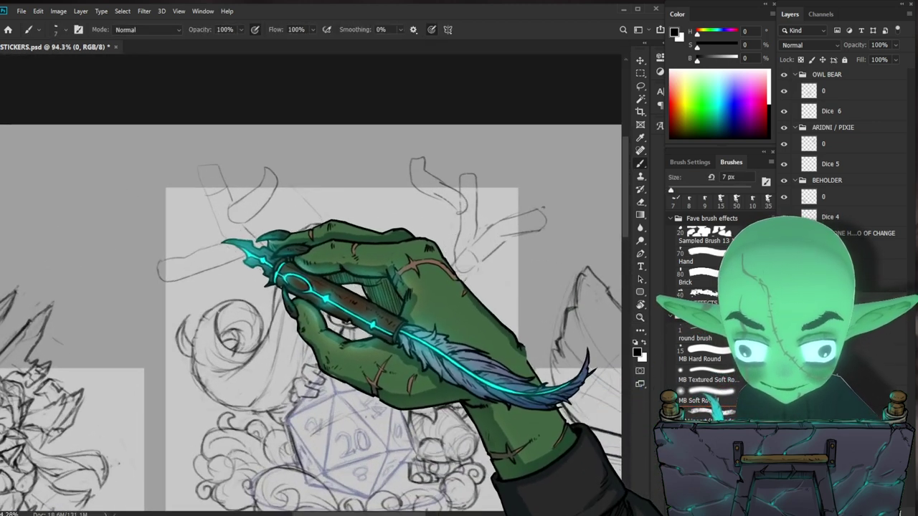
key("e")
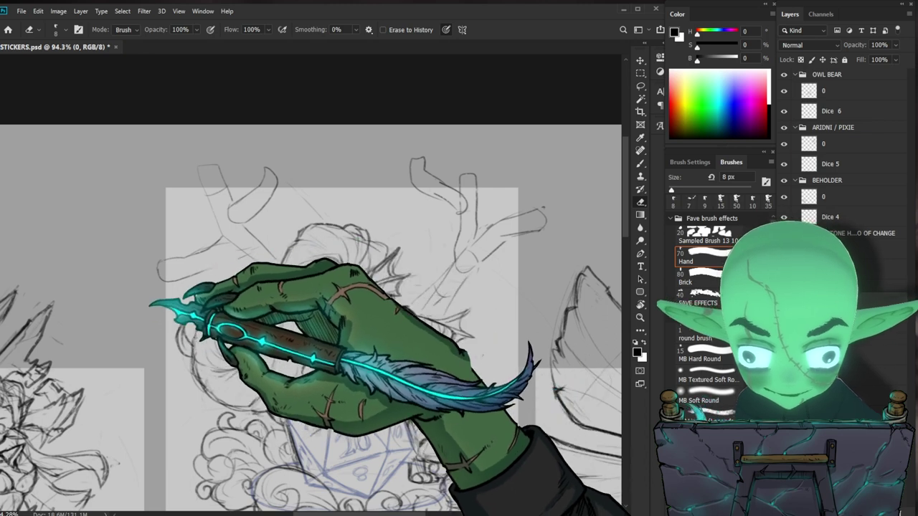
key("b")
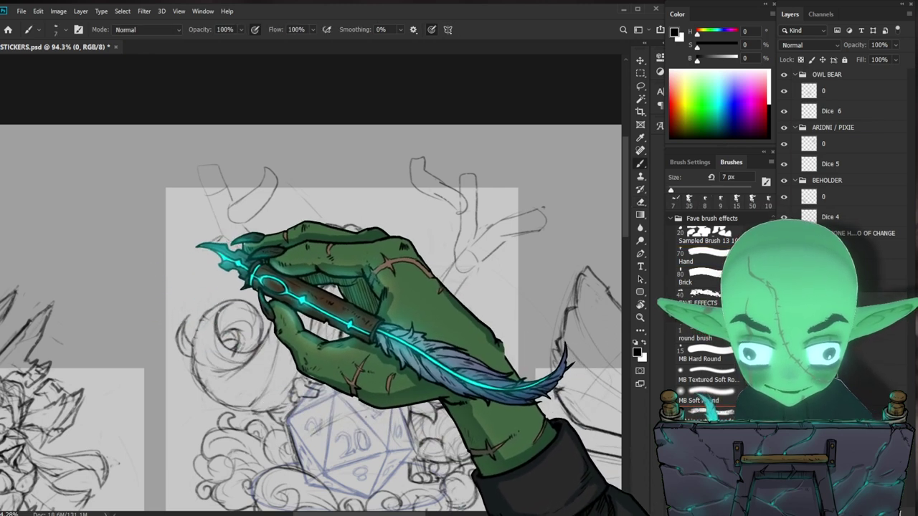
key("e")
key("b")
key("e")
left_click_drag(172, 246, 167, 259)
key("b")
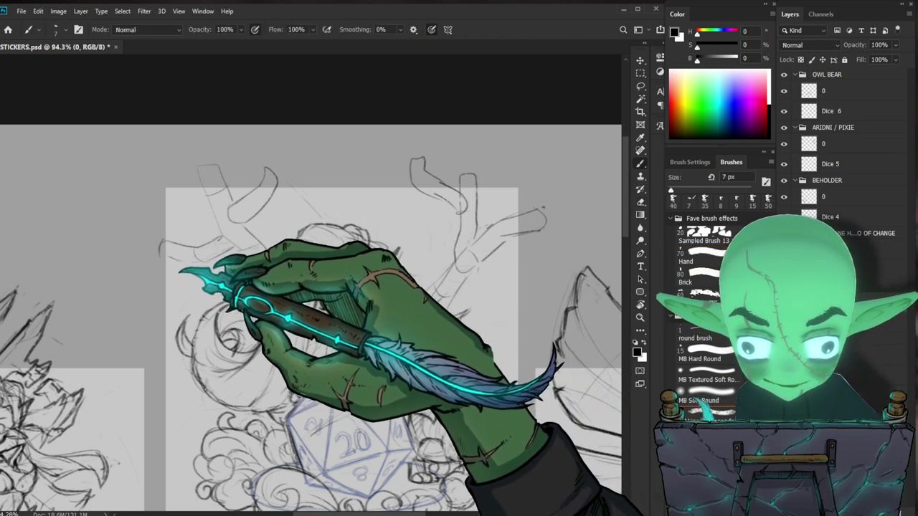
scroll(237, 275, "down", 3)
left_click_drag(345, 445, 288, 424)
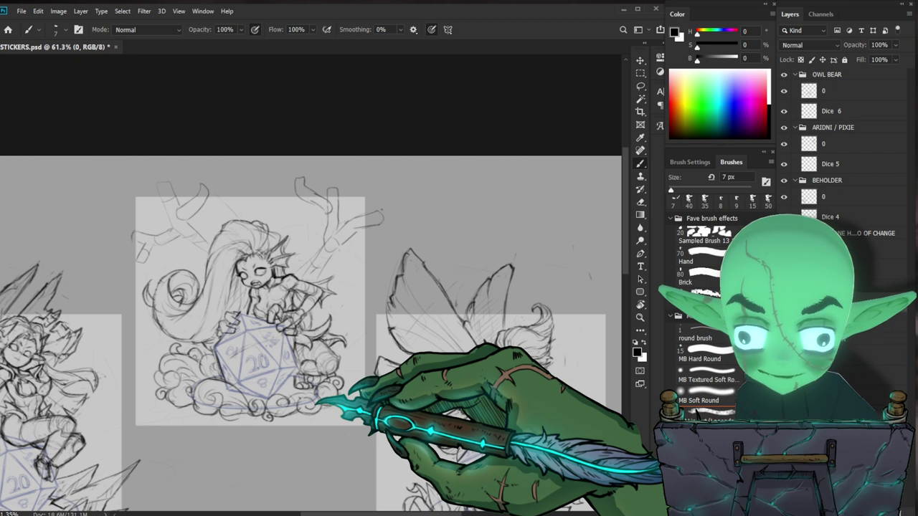
Erase the branches above the curled hair with an 80 px eraser and sketch rounded water splashes there at 7 px
scroll(339, 244, "up", 1)
key("e")
mouse_move(175, 181)
left_mouse_down()
mouse_move(184, 228)
mouse_move(135, 248)
mouse_move(165, 186)
mouse_move(166, 208)
mouse_move(120, 200)
left_mouse_up()
key("bracketright")
key("bracketright")
key("bracketright")
key("bracketright")
key("bracketright")
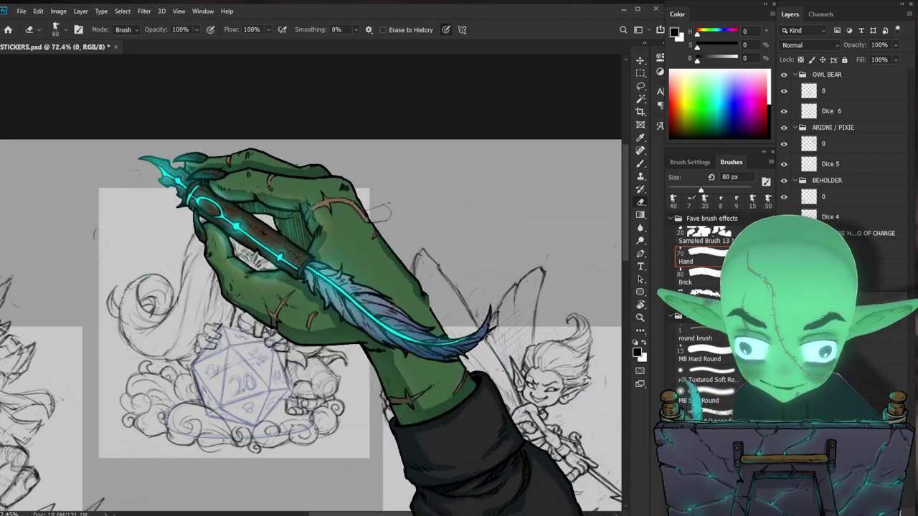
key("b")
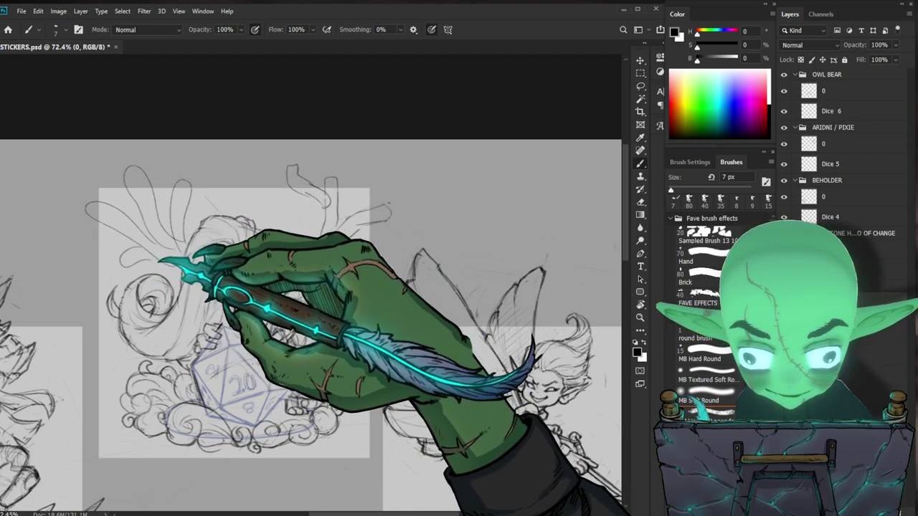
Replace the right branches with matching rounded water splashes and add smaller splash loops low on both sides of the undine
key("e")
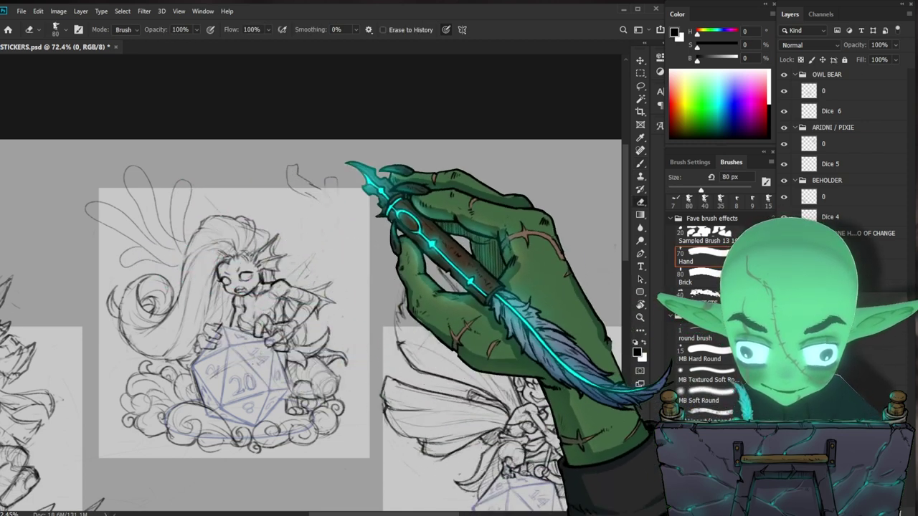
key("b")
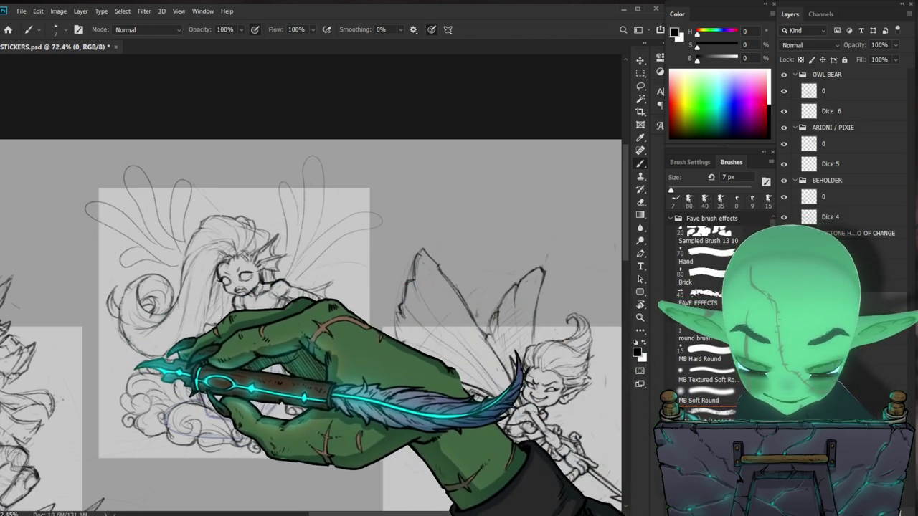
key("z")
left_click_drag(293, 342, 276, 358)
scroll(344, 405, "up", 2)
key("b")
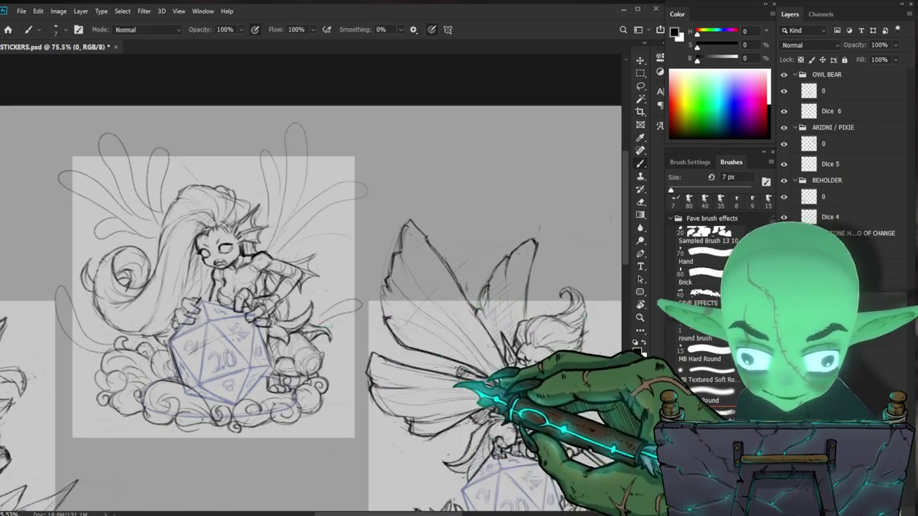
Examine the undine's water splashes up close and against the other creature sketches across the sheet
key("z")
scroll(432, 348, "down", 3)
key("b")
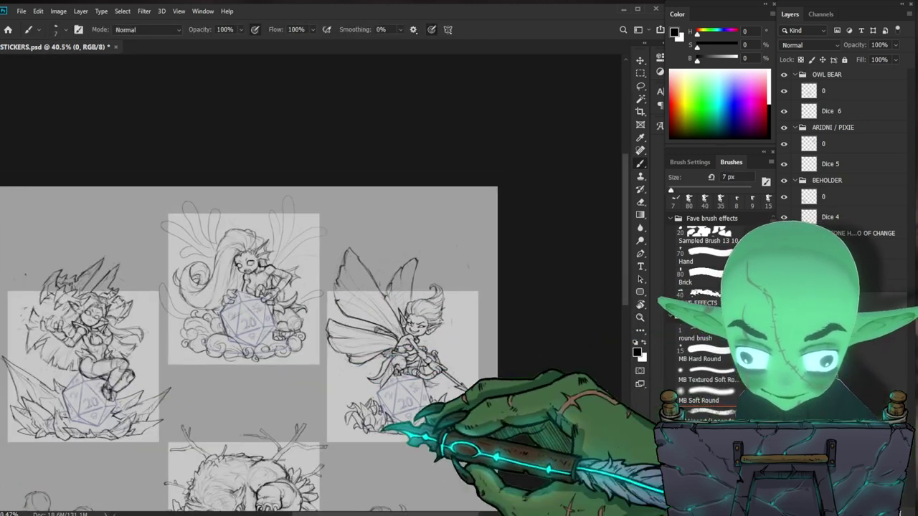
key("z")
scroll(315, 294, "up", 5)
key("b")
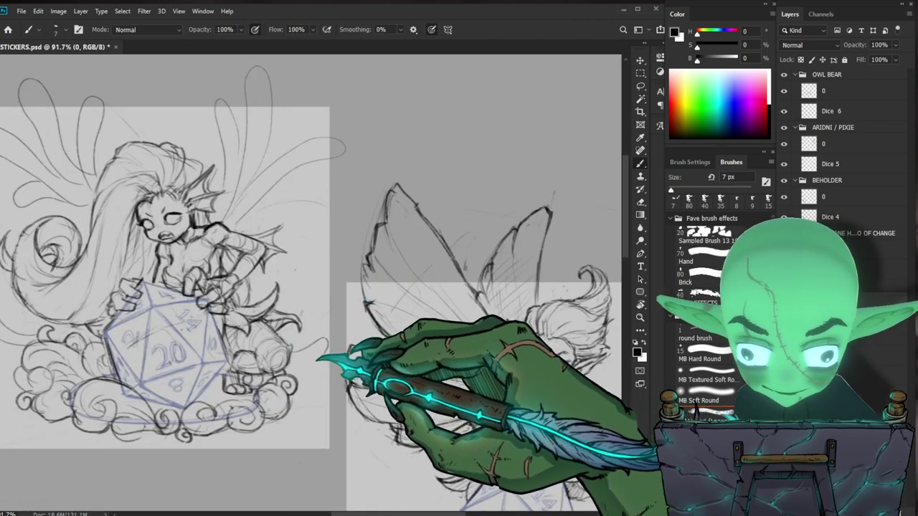
key("z")
scroll(346, 316, "down", 3)
key("b")
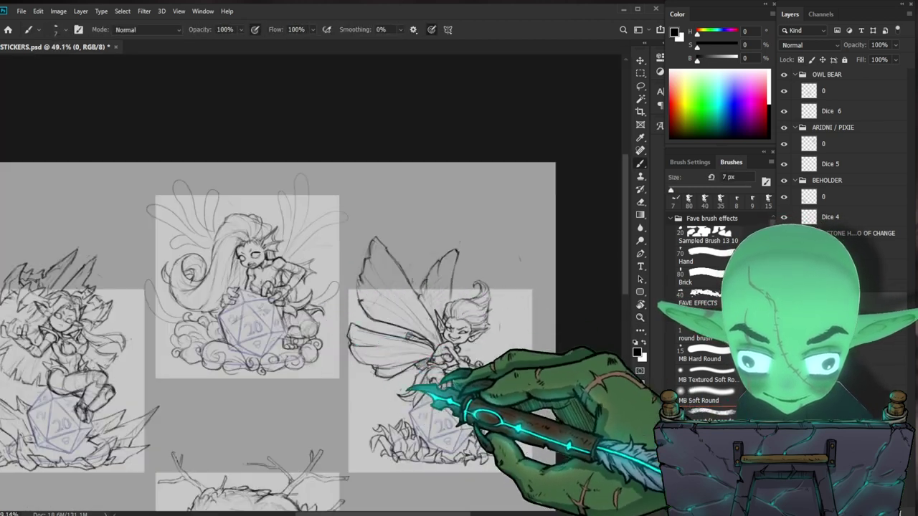
left_click_drag(409, 389, 390, 329)
left_click_drag(395, 367, 366, 373)
left_click_drag(416, 433, 432, 395)
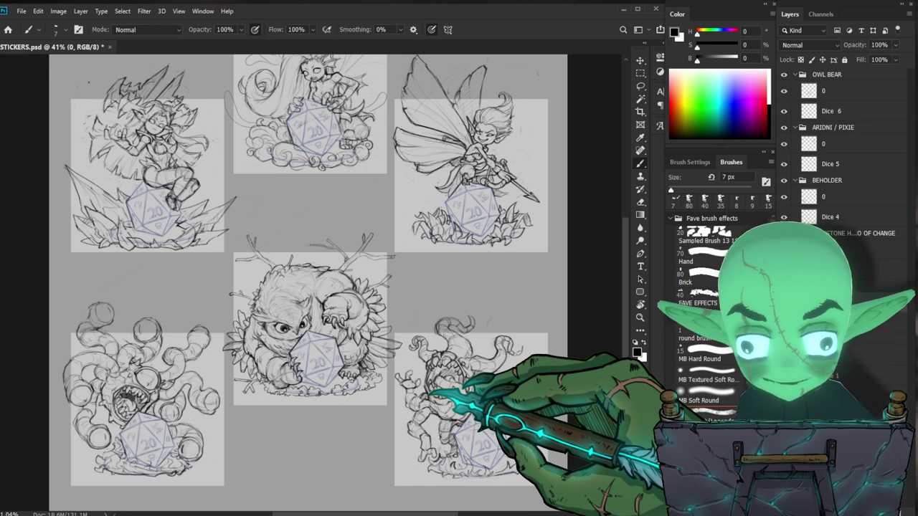
Refine the water splash lines between the undine's hair and the upper-left corner of her square with the 7 px brush and eraser
left_click_drag(291, 145, 331, 253)
key("e")
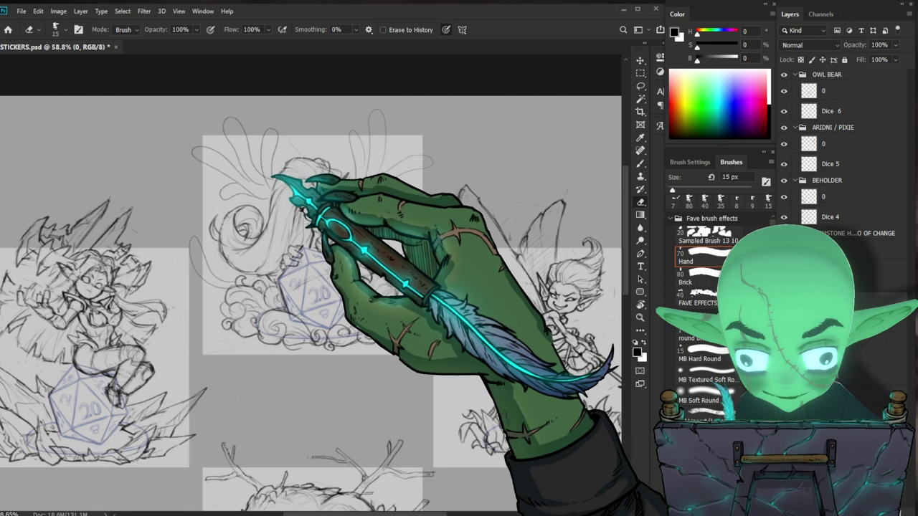
key("b")
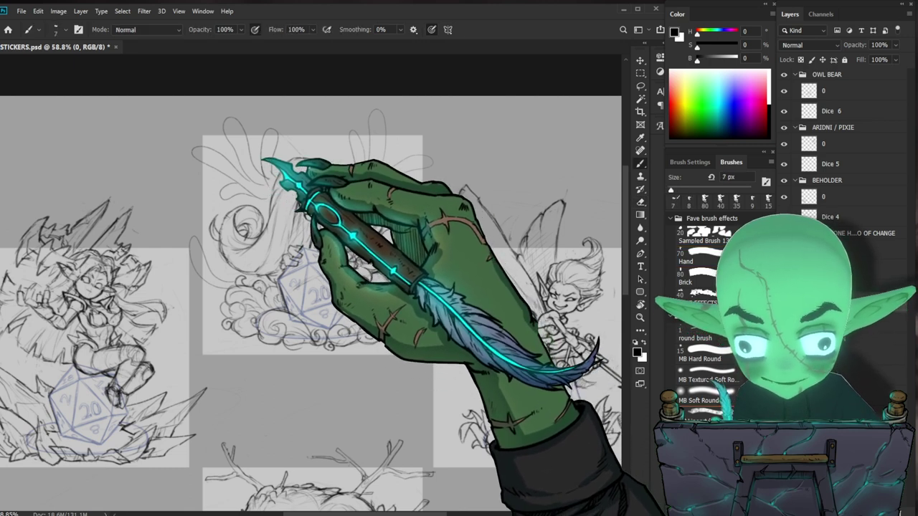
key("e")
key("b")
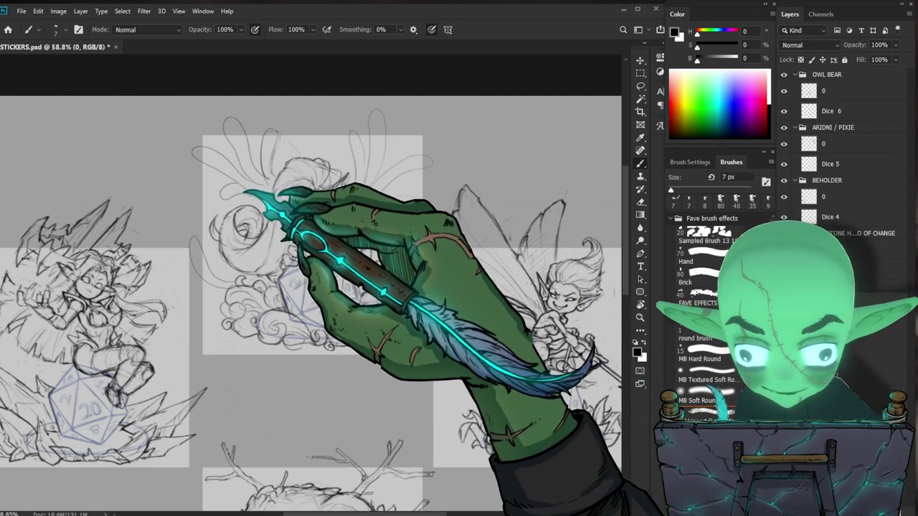
key("e")
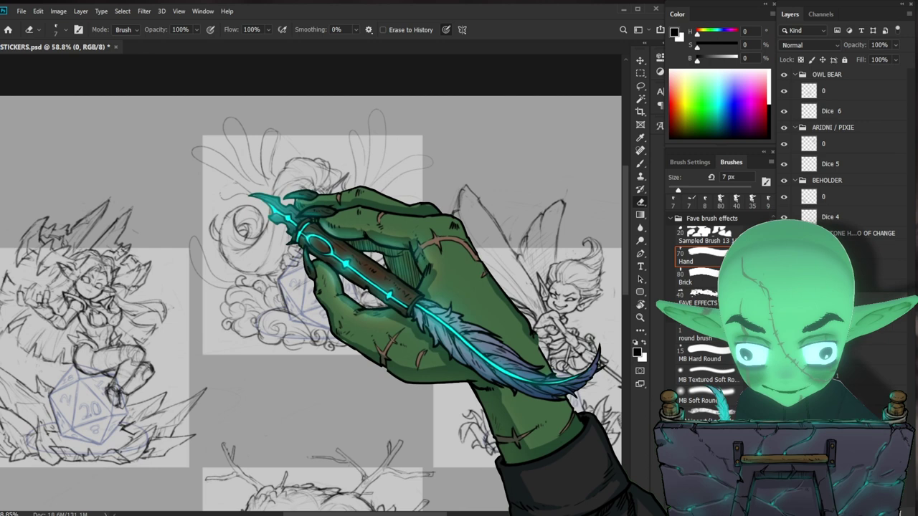
key("b")
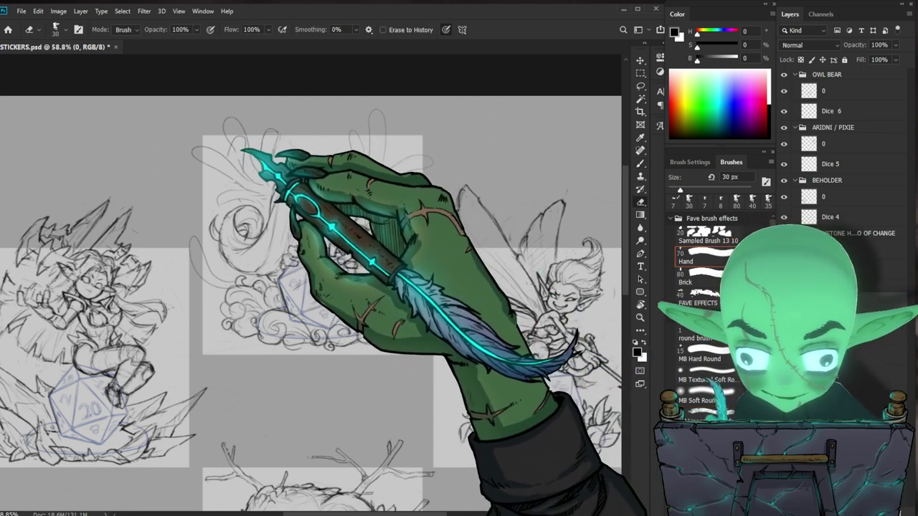
left_click_drag(504, 337, 427, 395)
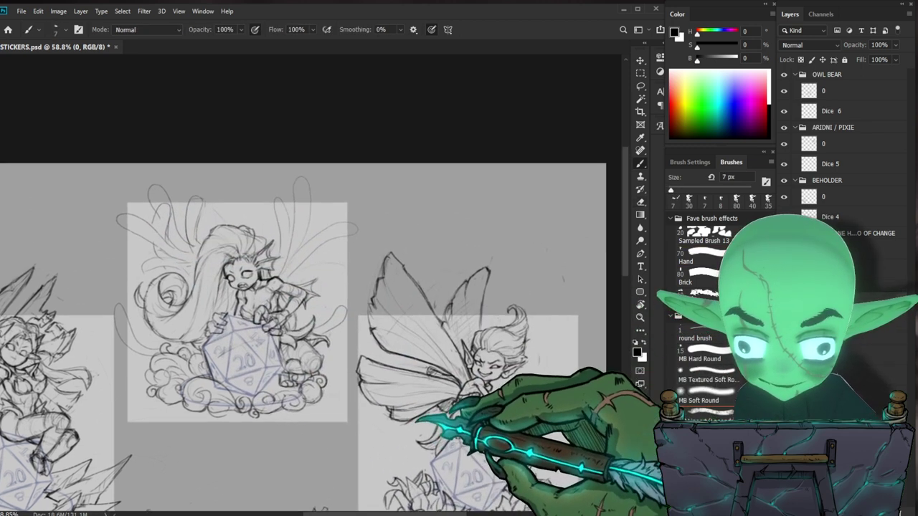
Sketch extra rounded water splash loops low on the undine's right side with the 7 px brush
key("e")
key("b")
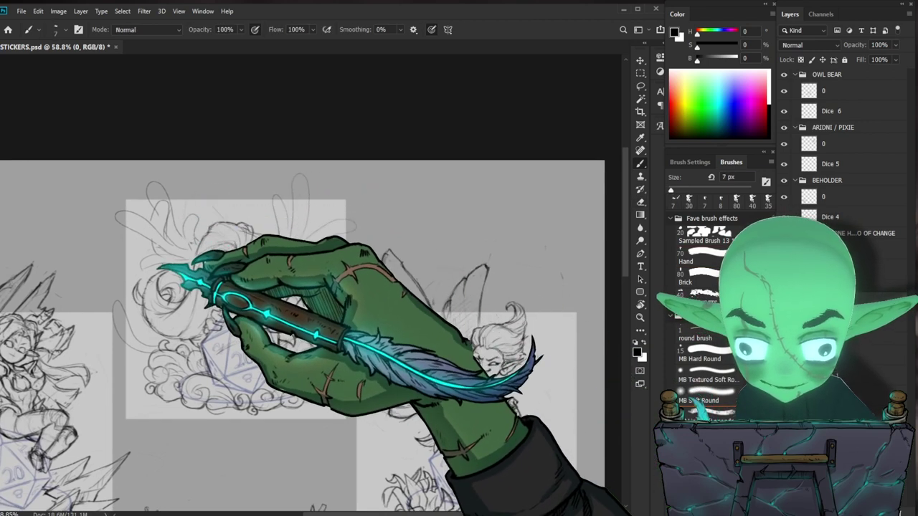
key("z")
left_click_drag(373, 283, 316, 287)
left_click_drag(456, 457, 468, 409)
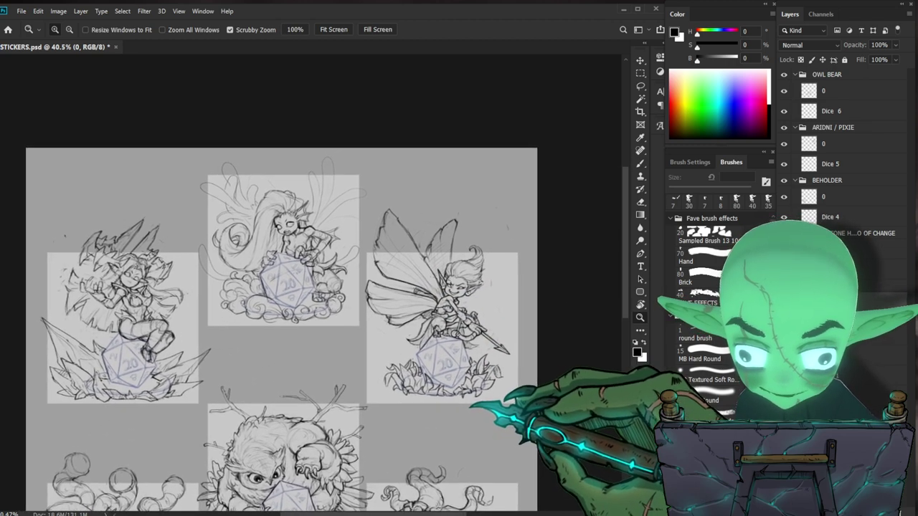
left_click_drag(342, 187, 437, 192)
key("b")
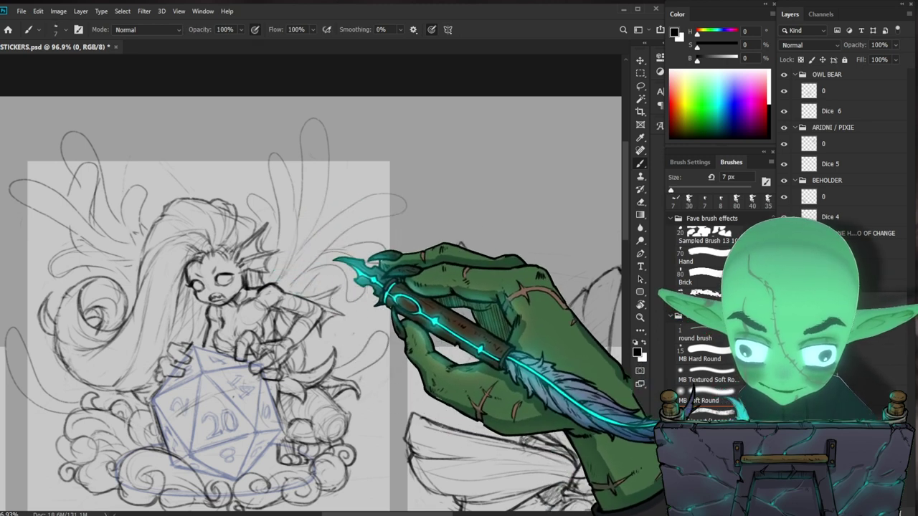
left_click_drag(337, 263, 294, 301)
left_click_drag(343, 393, 363, 367)
left_click_drag(258, 298, 286, 286)
key("b")
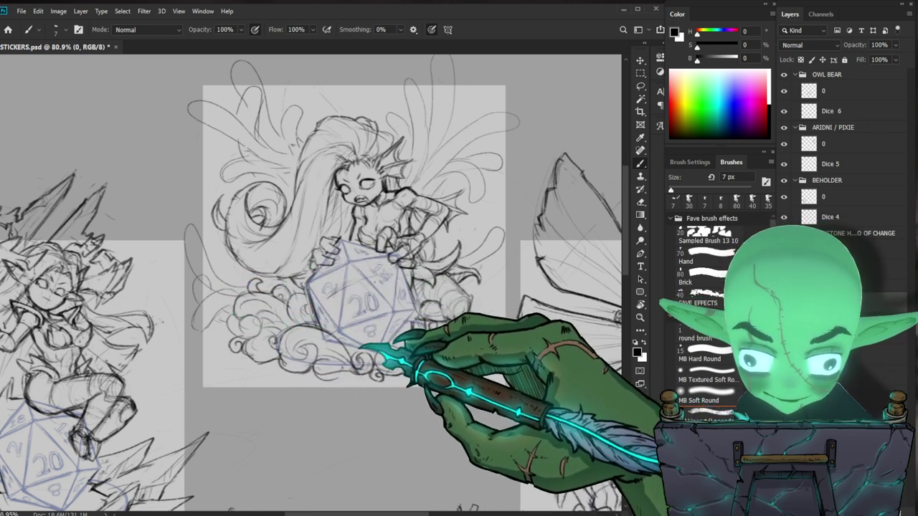
Erase the tall low splash beside the undine's left clouds with the 30 px eraser and sketch smaller rounded loops at 7 px
left_click_drag(366, 334, 328, 379)
key("e")
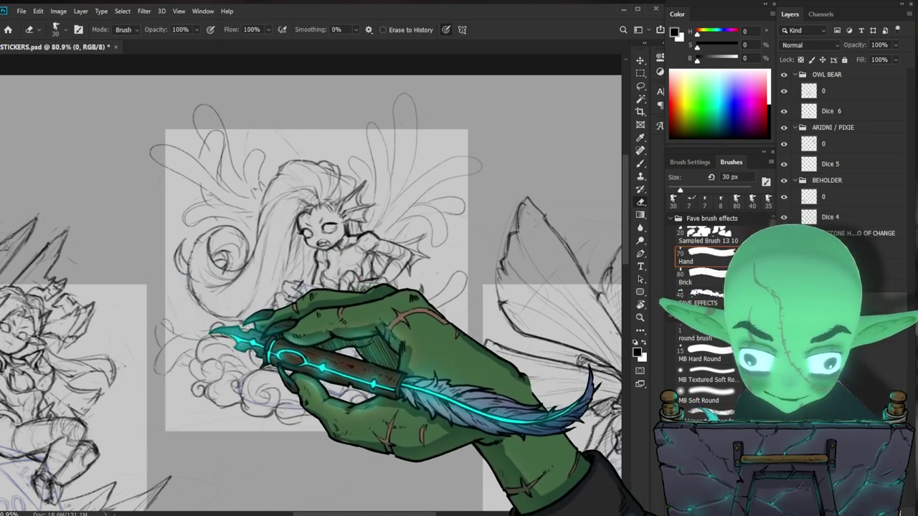
key("b")
key("e")
key("b")
left_click_drag(407, 406, 383, 379)
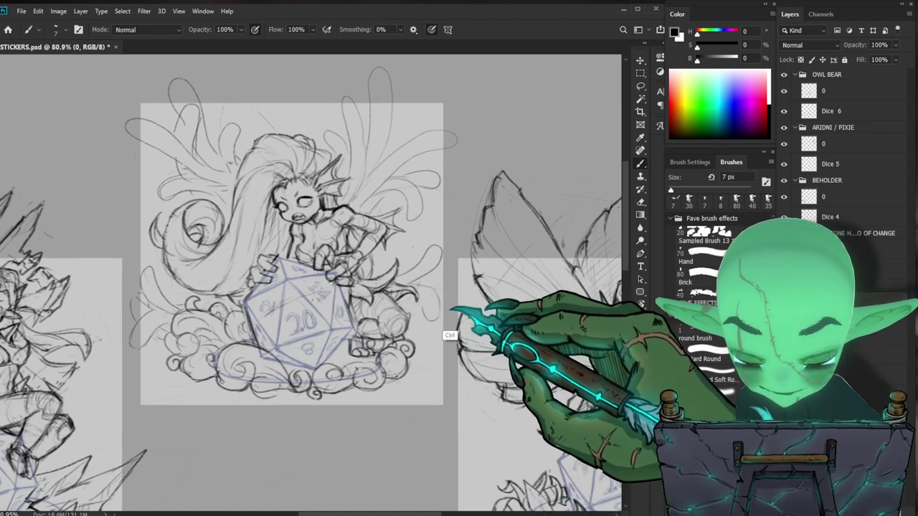
Examine how the undine's splash outline reads beside the neighbouring creature sketches
key("z")
left_click_drag(450, 338, 409, 357)
left_click_drag(418, 321, 391, 316)
key("b")
key("z")
left_click_drag(433, 252, 376, 373)
mouse_move(368, 437)
left_mouse_down()
mouse_move(312, 401)
mouse_move(348, 414)
left_mouse_up()
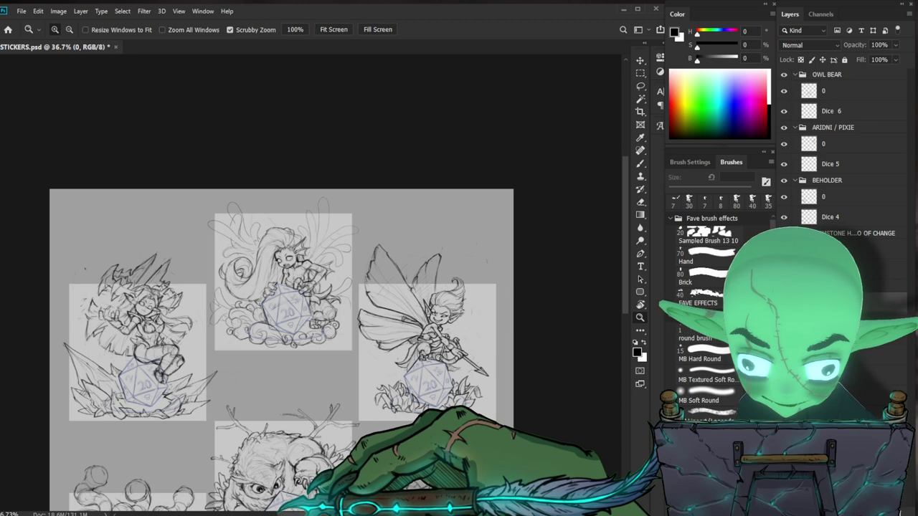
mouse_move(340, 301)
left_mouse_down()
mouse_move(346, 321)
mouse_move(369, 295)
left_mouse_up()
Refine the small splash loops to the right of the undine's tail fins, alternating the 30 px eraser and 7 px brush
key("b")
key("e")
key("z")
key("e")
key("b")
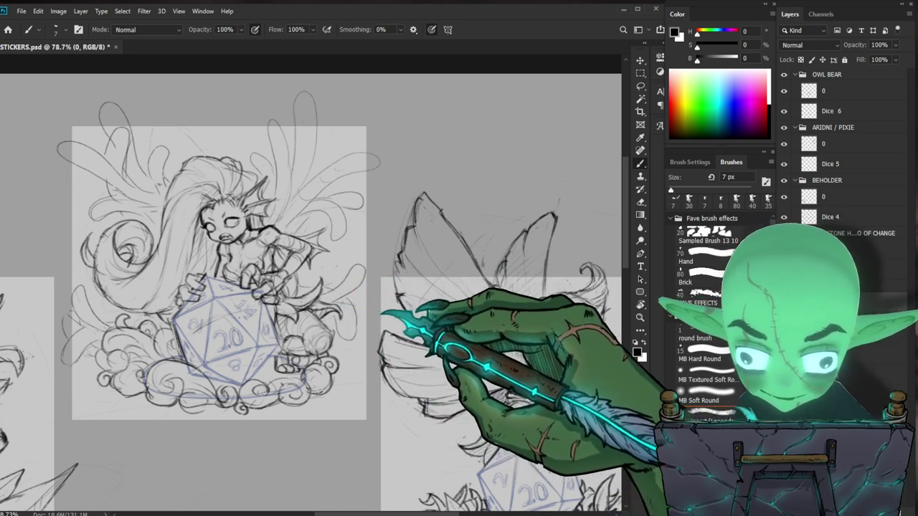
key("e")
key("b")
key("e")
key("b")
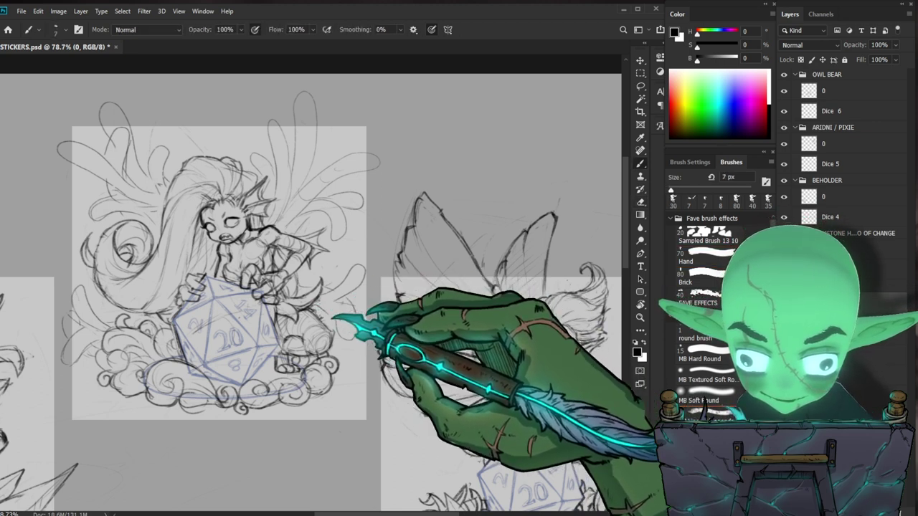
key("e")
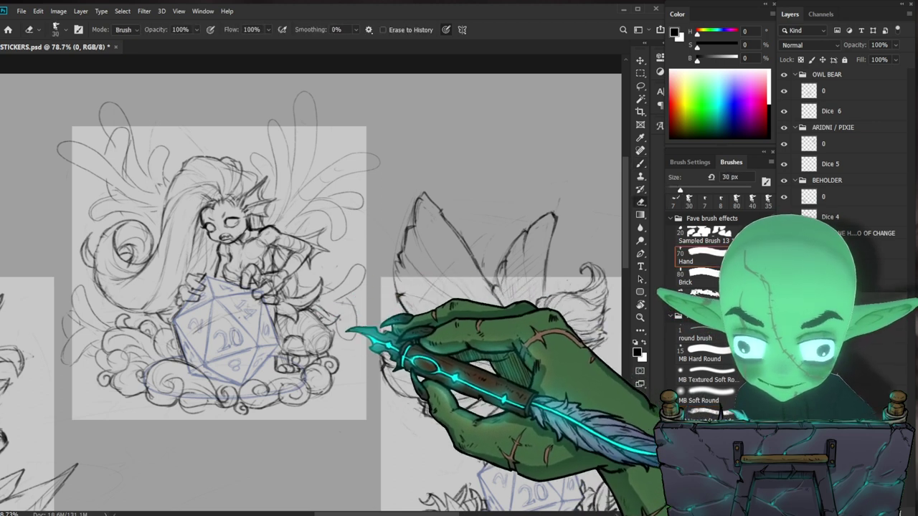
key("b")
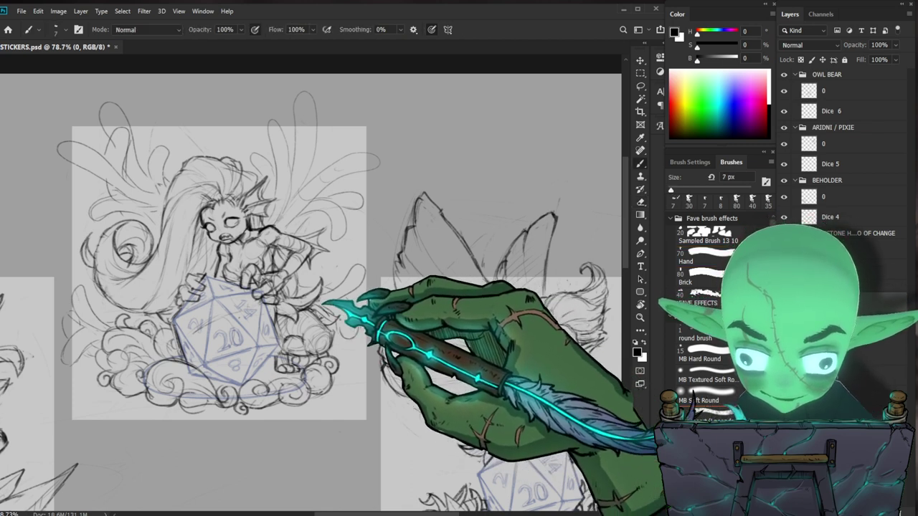
key("e")
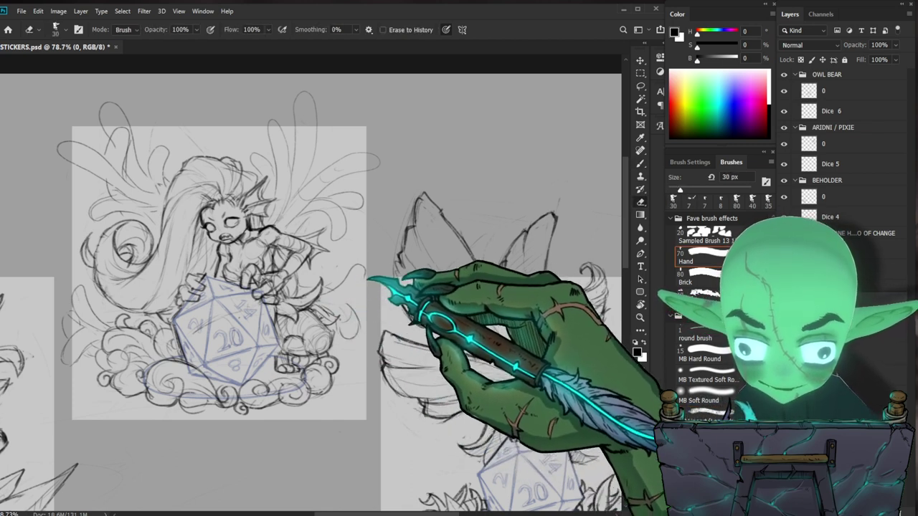
key("b")
key("e")
key("b")
Add light inner contour lines to the tall water splashes around the undine with the 7 px brush
left_click_drag(446, 184, 455, 228)
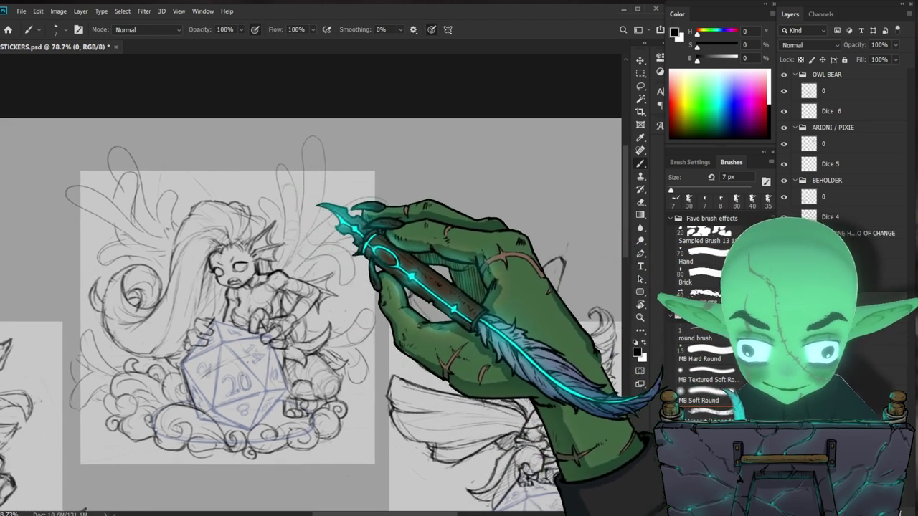
left_click_drag(389, 342, 399, 350)
key("e")
key("b")
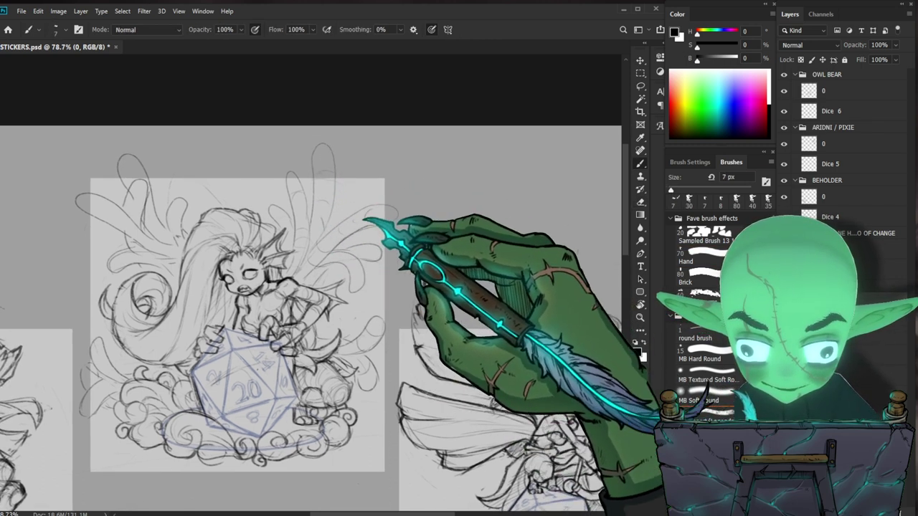
scroll(375, 252, "down", 1)
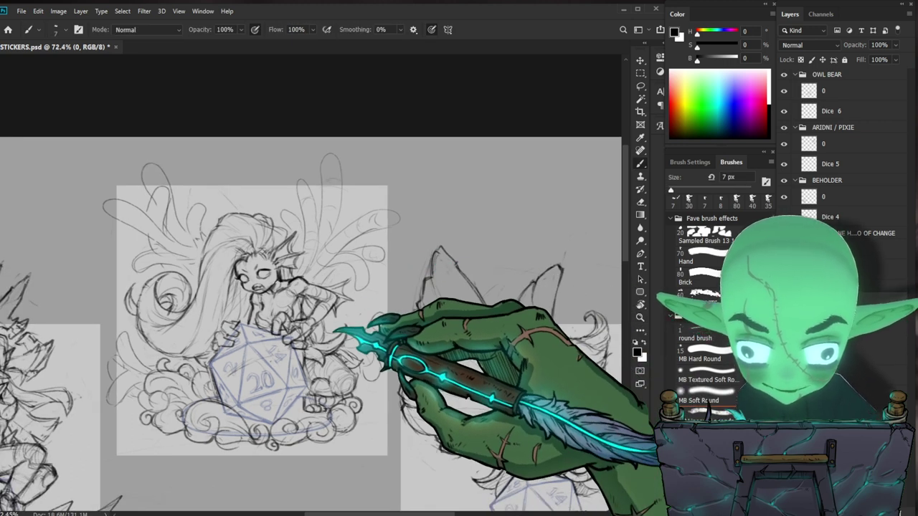
Clean up the undine's foot beside the die with a 9 px eraser and redraw its toes with the 7 px brush
left_click_drag(172, 311, 156, 311)
left_click_drag(531, 488, 444, 388)
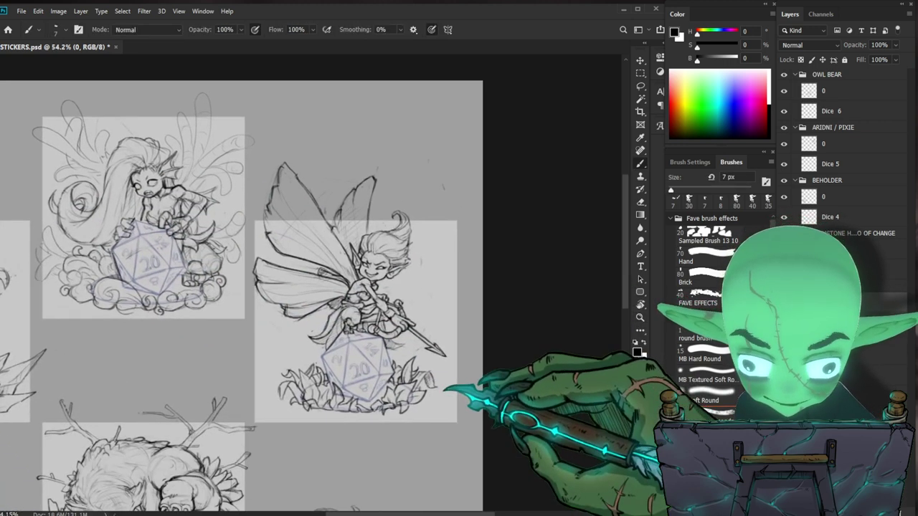
scroll(387, 378, "up", 1)
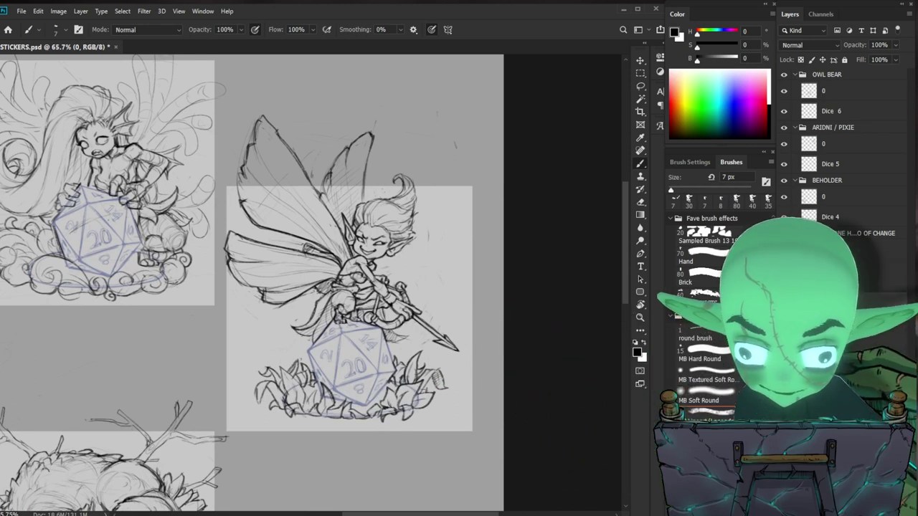
left_click_drag(164, 219, 277, 267)
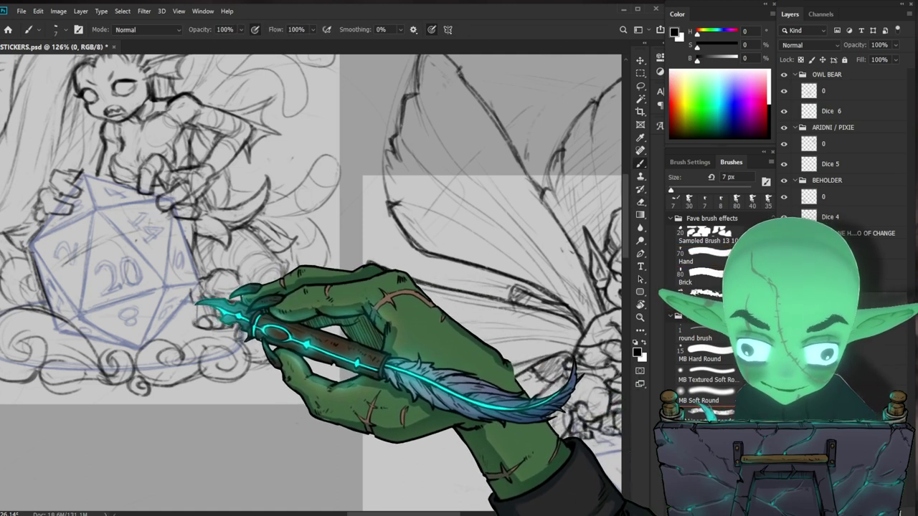
left_click_drag(301, 286, 398, 344)
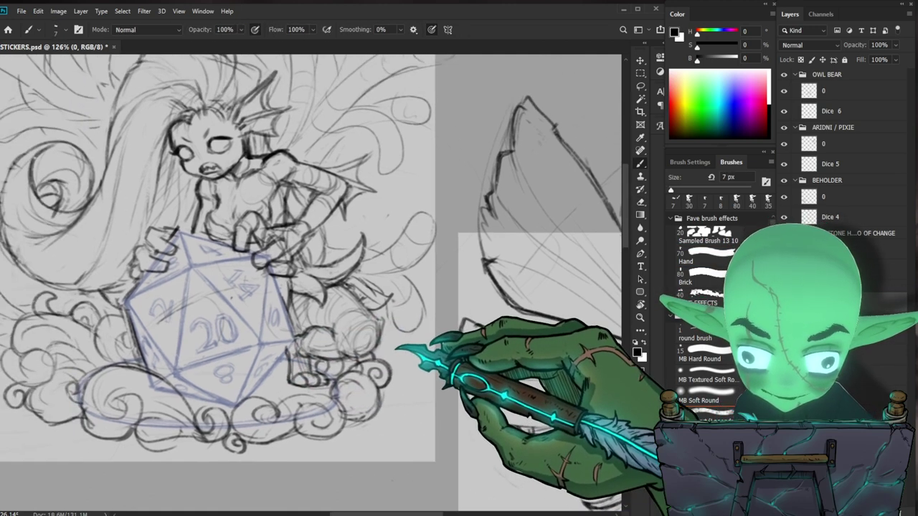
key("e")
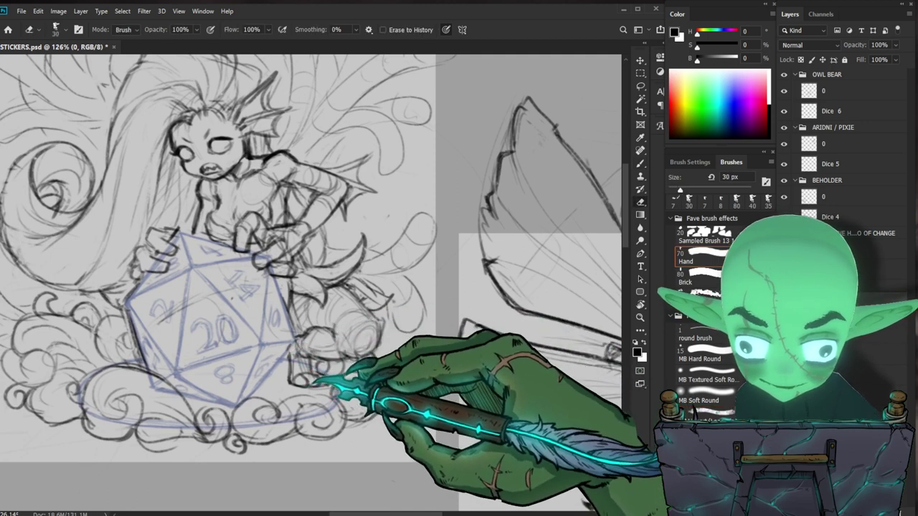
key("b")
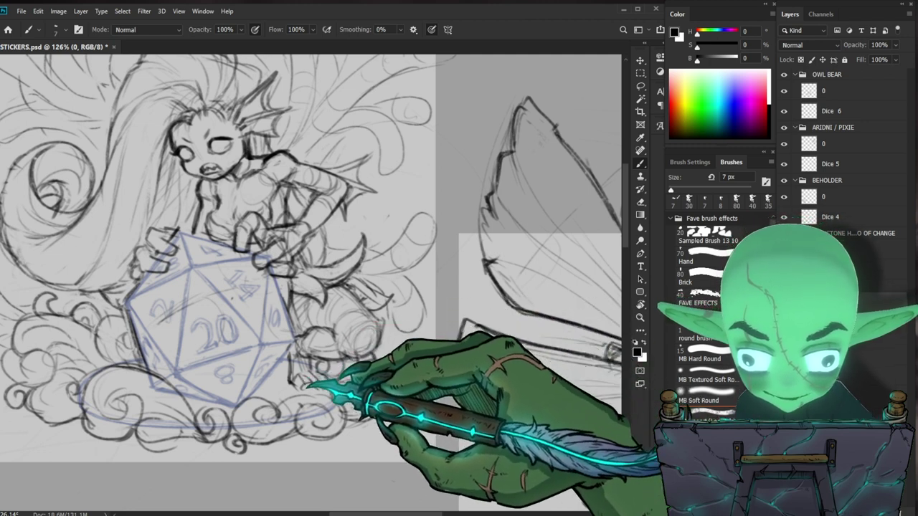
key("e")
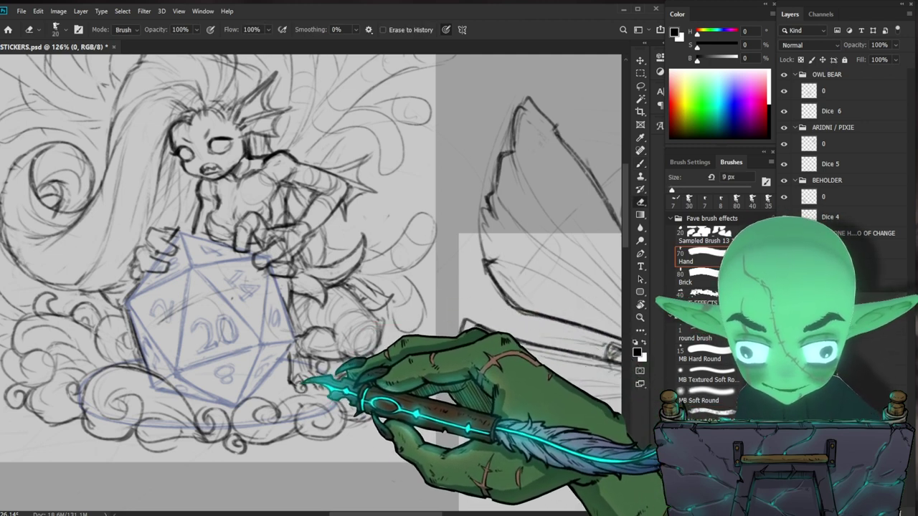
key("b")
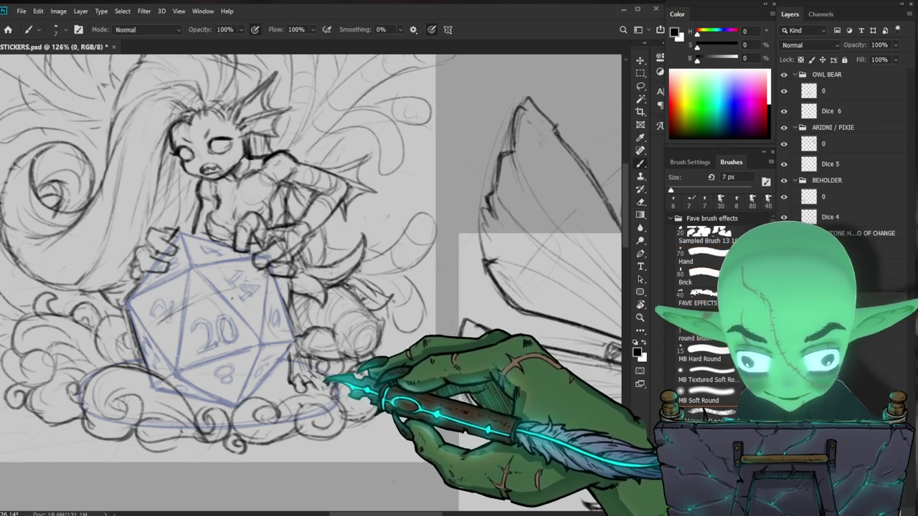
Refine the shape of the undine's toes on the cloud base with a 6 px eraser and the 7 px brush
key("e")
key("b")
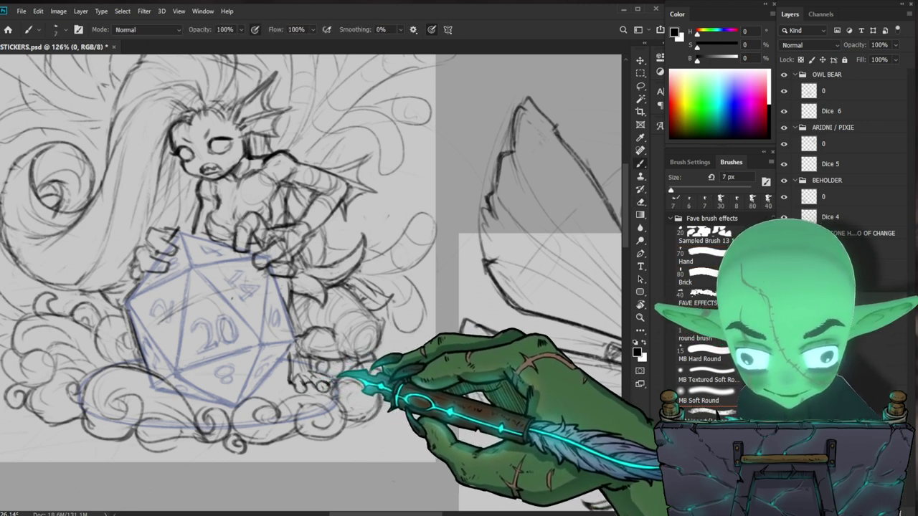
key("e")
key("b")
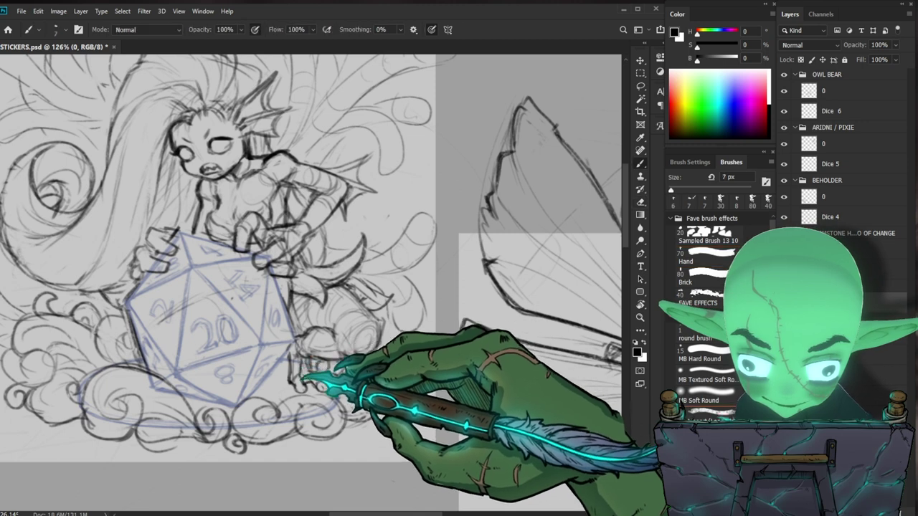
left_click_drag(370, 403, 312, 401)
left_click_drag(376, 404, 431, 401)
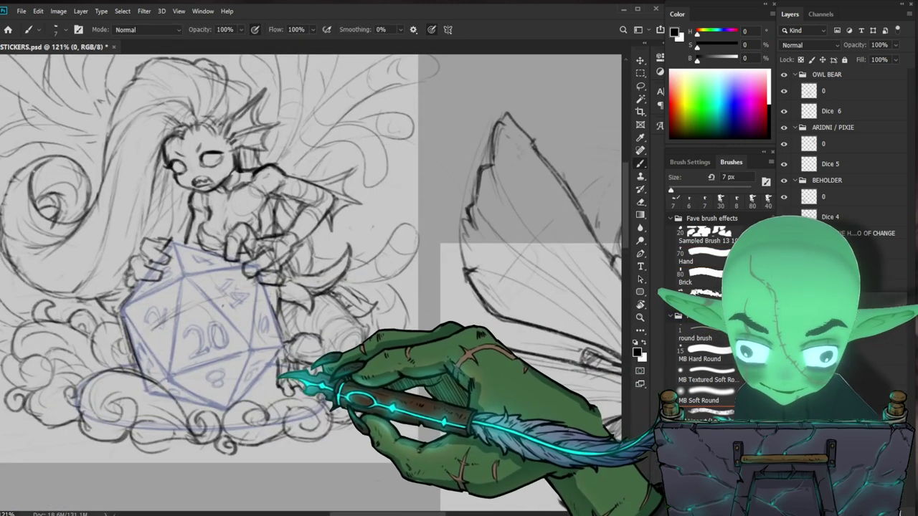
key("e")
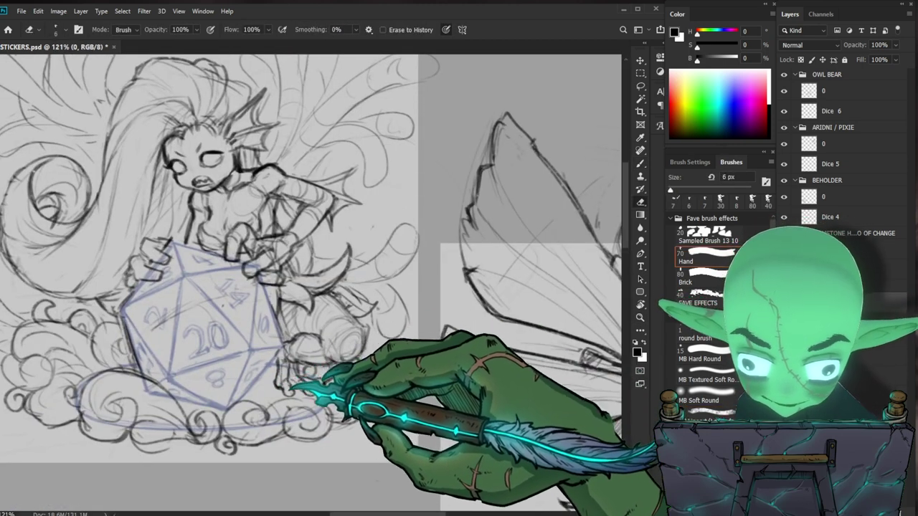
key("b")
mouse_move(292, 388)
left_mouse_down()
mouse_move(285, 390)
mouse_move(295, 402)
mouse_move(339, 387)
mouse_move(307, 403)
left_mouse_up()
Review the undine against the other five creature sketches across the whole sheet
key("b")
key("z")
left_click_drag(461, 449, 441, 304)
left_click_drag(462, 309, 435, 327)
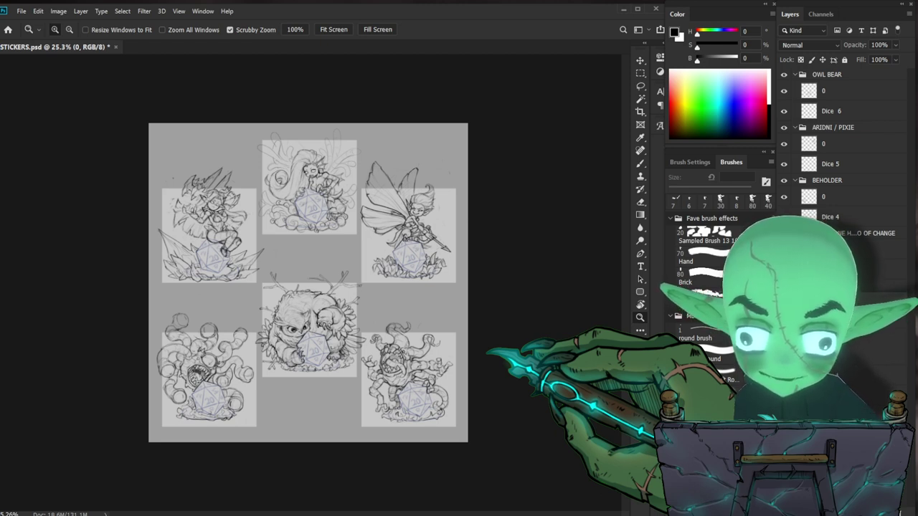
left_click_drag(464, 358, 496, 357)
left_click_drag(215, 279, 266, 286)
mouse_move(345, 374)
left_mouse_down()
mouse_move(352, 411)
mouse_move(341, 395)
mouse_move(451, 408)
left_mouse_up()
Touch up the low water splashes on both sides of the undine's die with the 7 px brush
left_click_drag(271, 165, 333, 170)
key("e")
key("b")
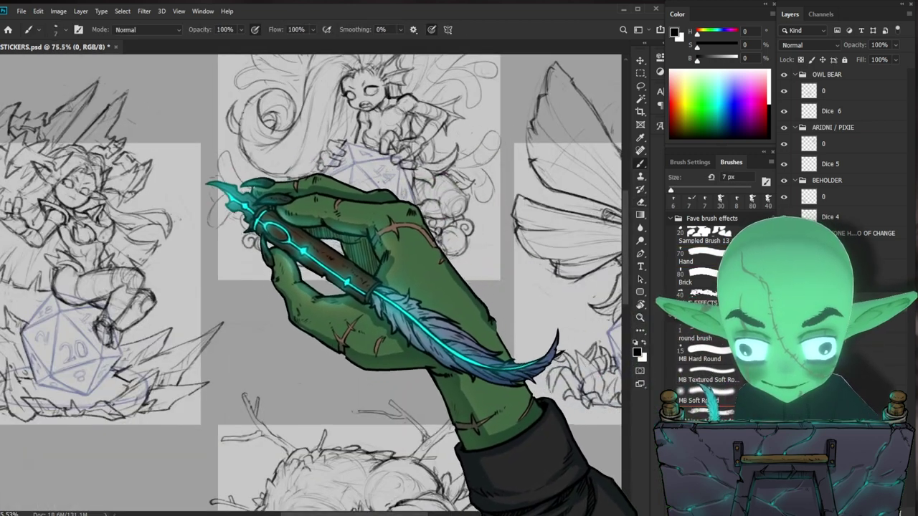
key("b")
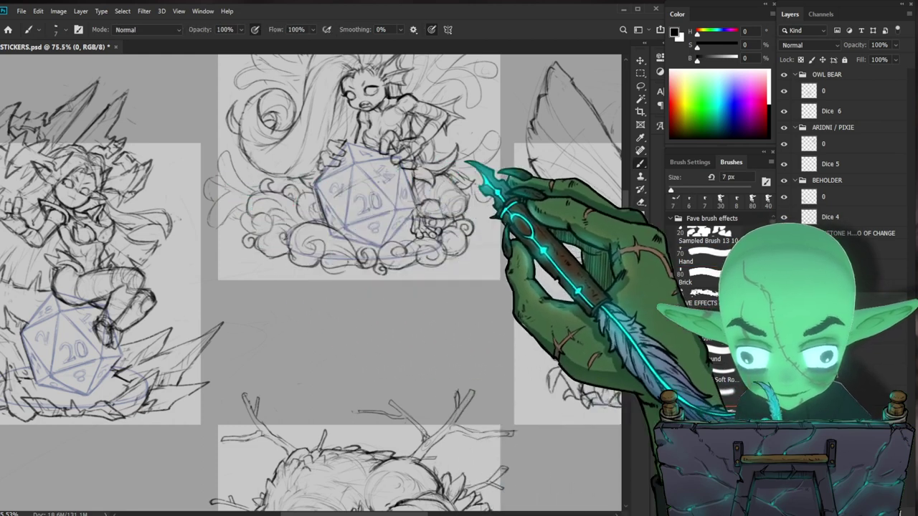
left_click_drag(541, 255, 460, 337)
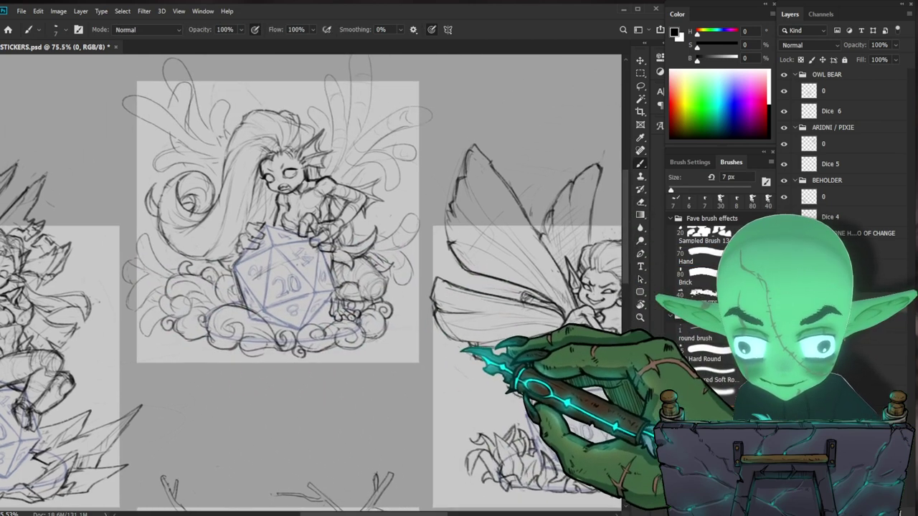
key("ctrl")
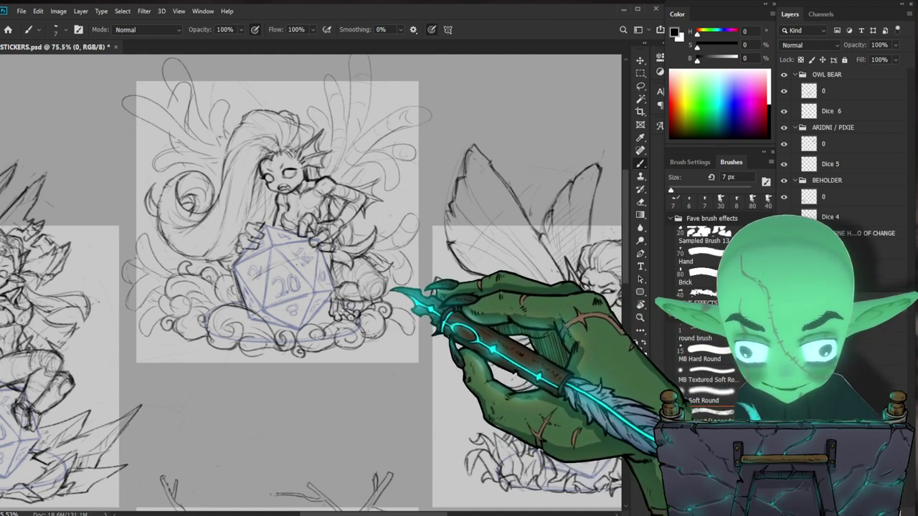
Redraw the undine's open mouth with bared teeth and clean up its lines, using the 6 px eraser and 7 px brush
mouse_move(430, 298)
left_mouse_down()
mouse_move(413, 364)
mouse_move(419, 337)
left_mouse_up()
left_click_drag(302, 251, 365, 236)
key("e")
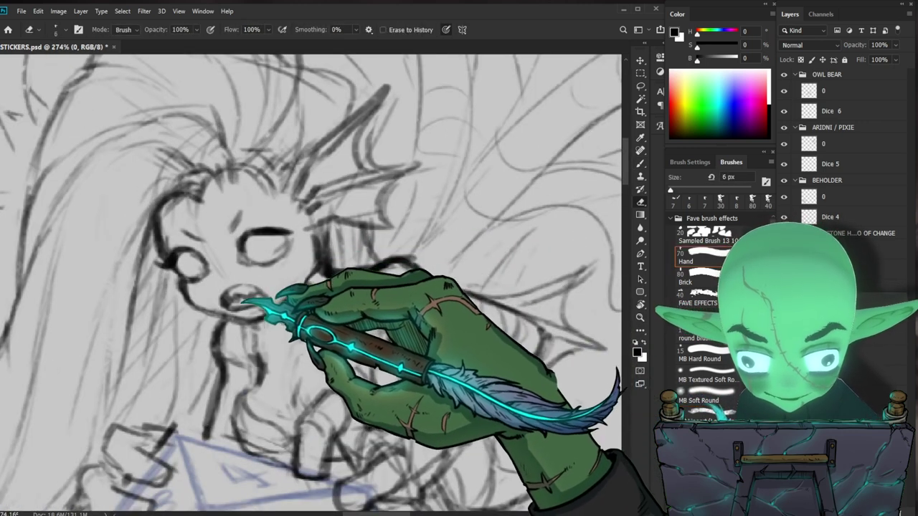
left_click_drag(208, 307, 272, 317)
key("b")
key("e")
key("b")
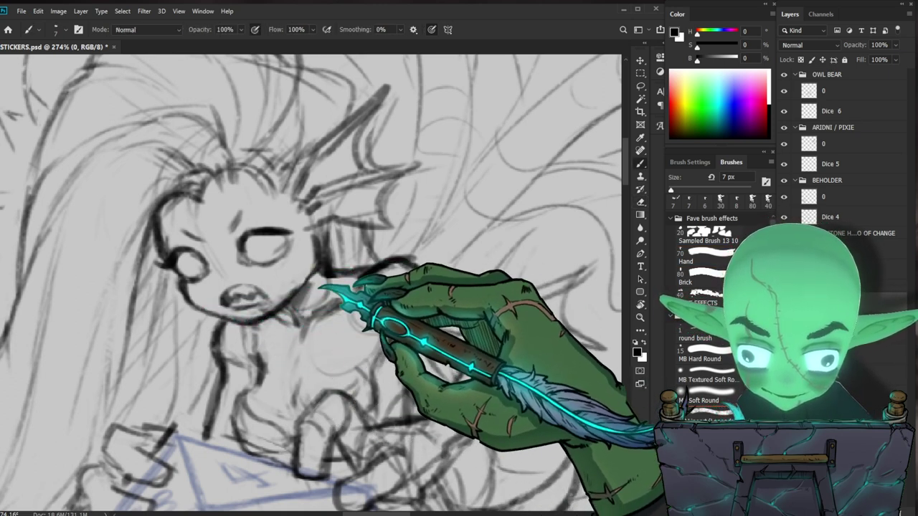
left_click_drag(344, 292, 434, 315)
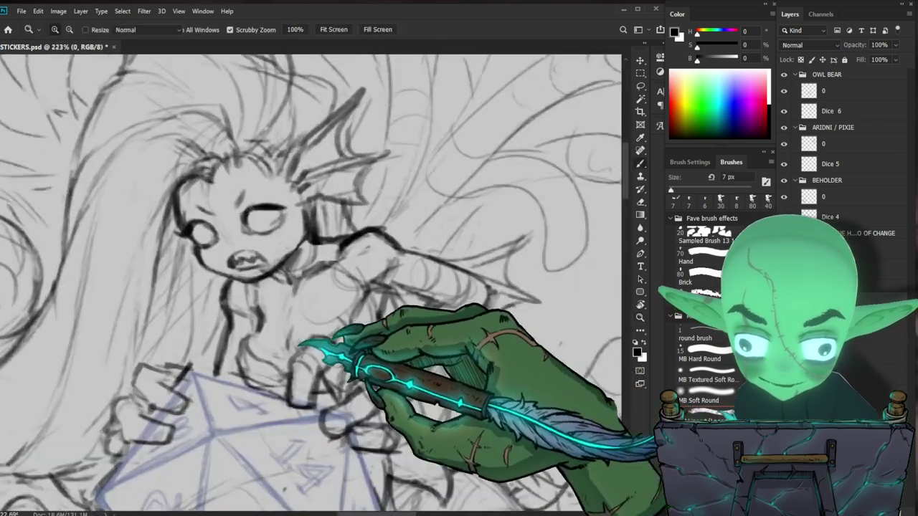
Clean up the fingers of the undine's hand on the die's upper-left edge with the 7 px eraser and brush
left_click_drag(306, 352, 267, 389)
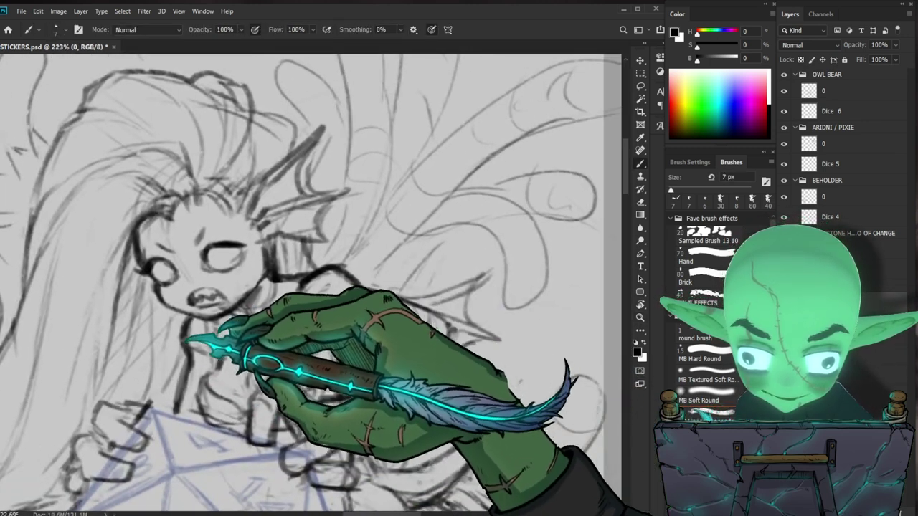
key("e")
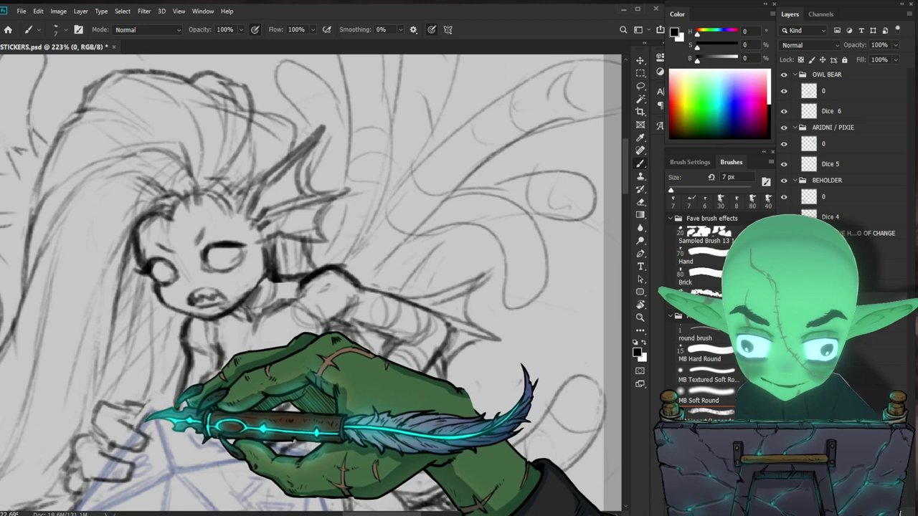
mouse_move(133, 400)
left_mouse_down()
mouse_move(198, 309)
mouse_move(244, 305)
left_mouse_up()
key("b")
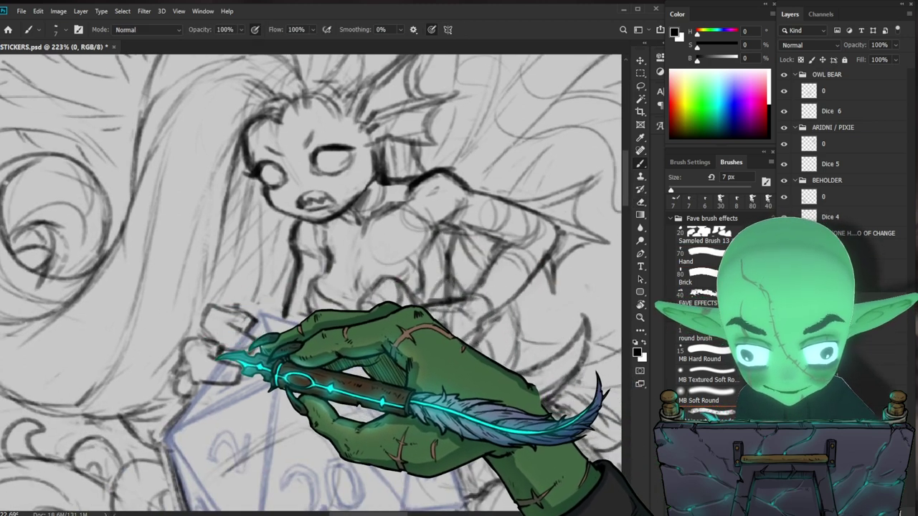
key("e")
key("b")
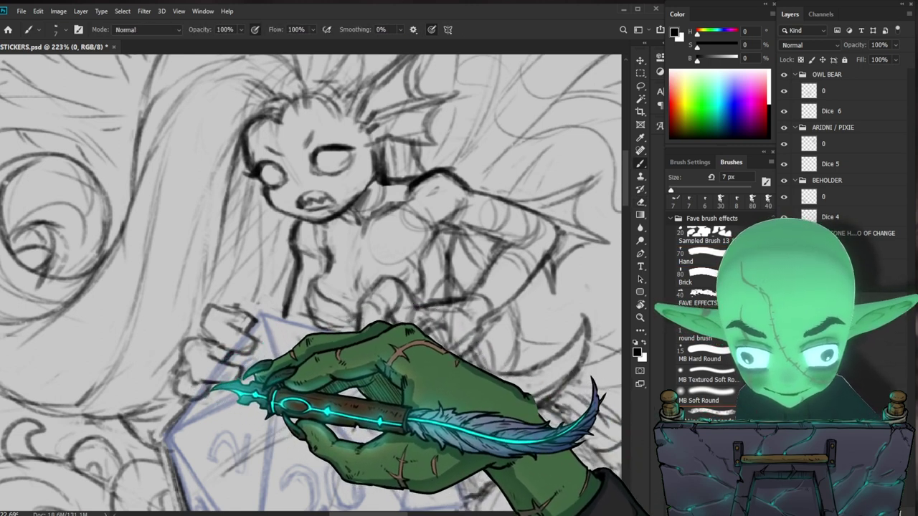
Rework the lower fingers of the same undine hand where they meet the die's outline, using the 7 px eraser and brush
key("z")
left_click_drag(215, 387, 209, 431)
mouse_move(483, 439)
left_mouse_down()
mouse_move(461, 395)
mouse_move(495, 318)
left_mouse_up()
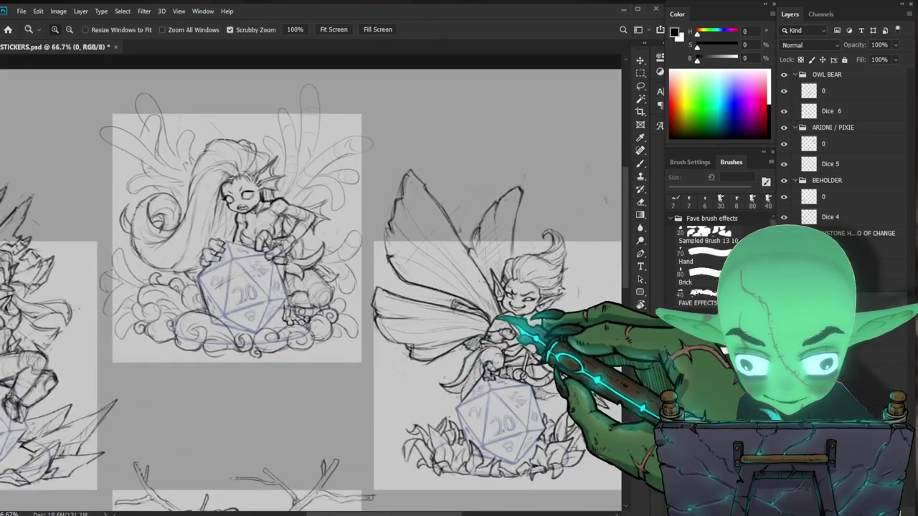
left_click_drag(215, 261, 243, 265)
key("e")
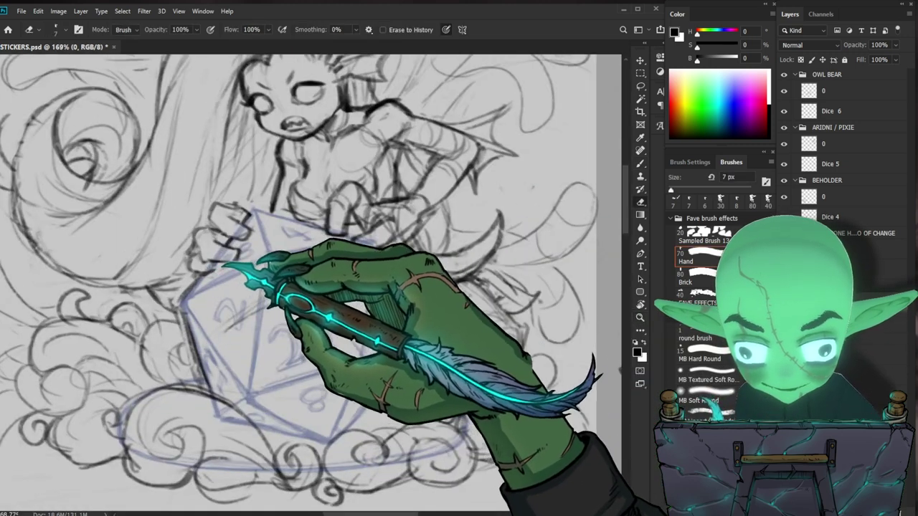
key("b")
key("e")
key("b")
Redraw the wrist and fingers of the undine's other hand at the die's upper-right corner, alternating the 7 px brush and eraser
left_click_drag(451, 250, 404, 281)
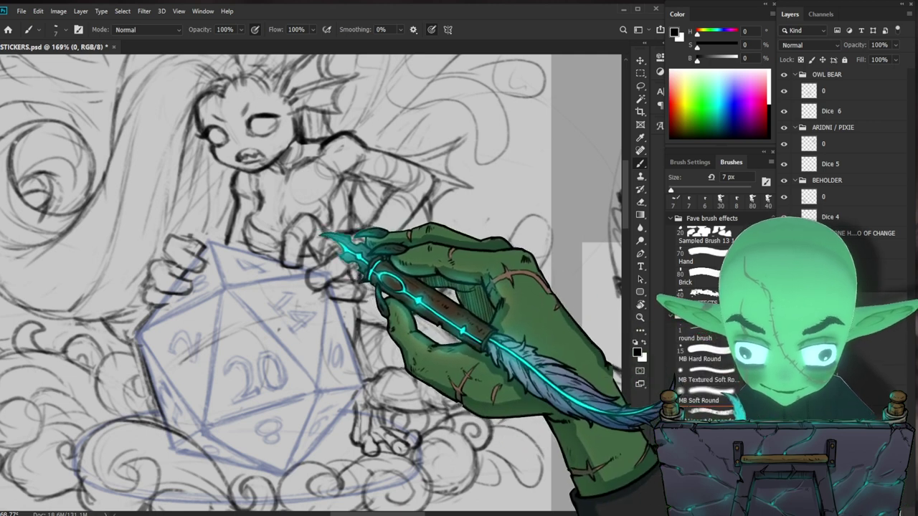
key("e")
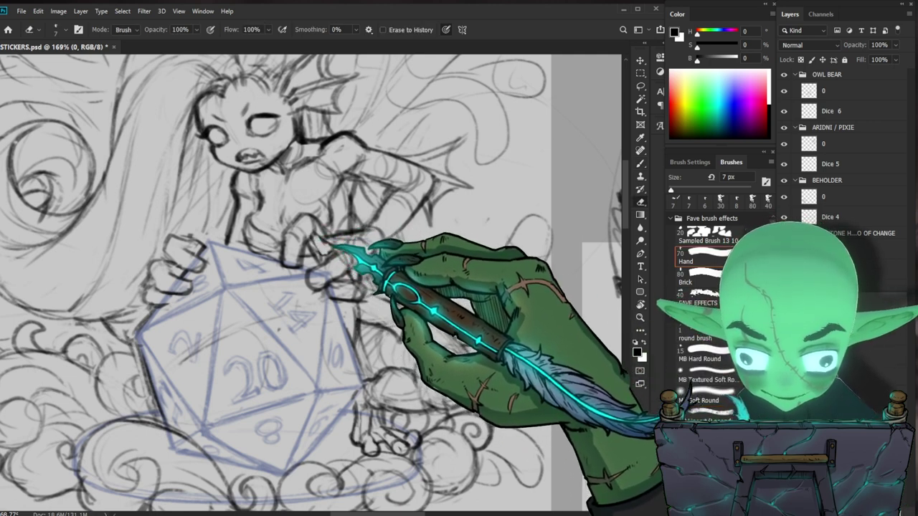
key("b")
key("b")
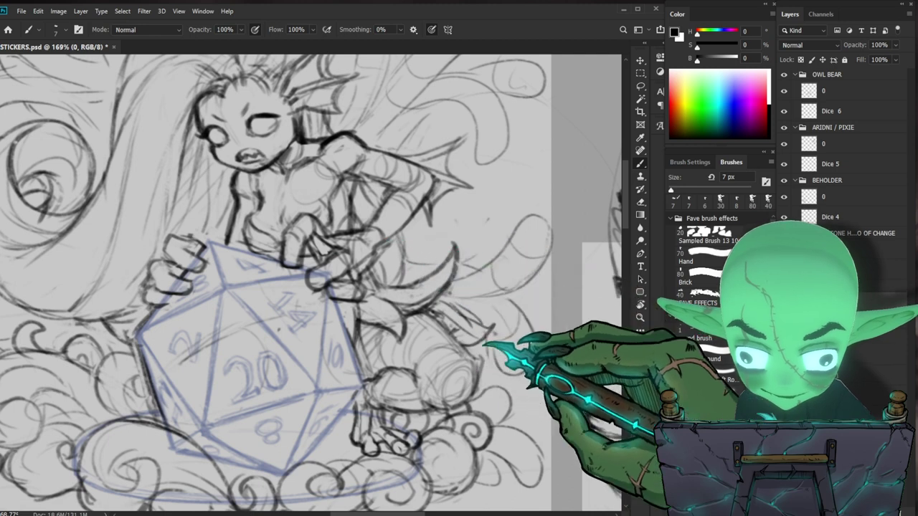
key("e")
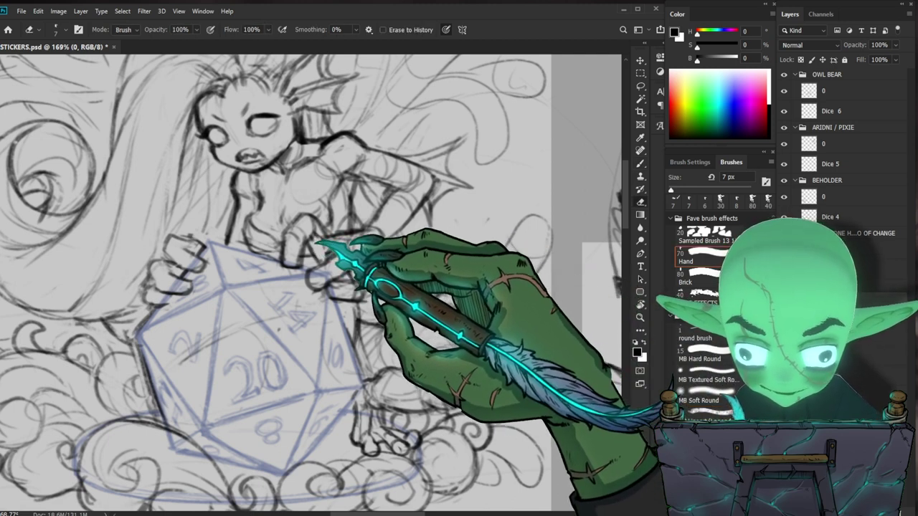
key("b")
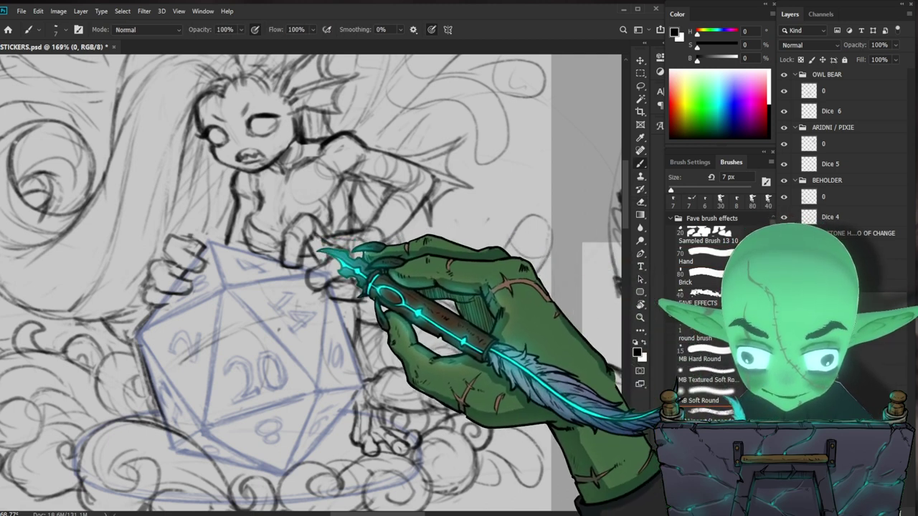
key("e")
key("b")
key("e")
key("b")
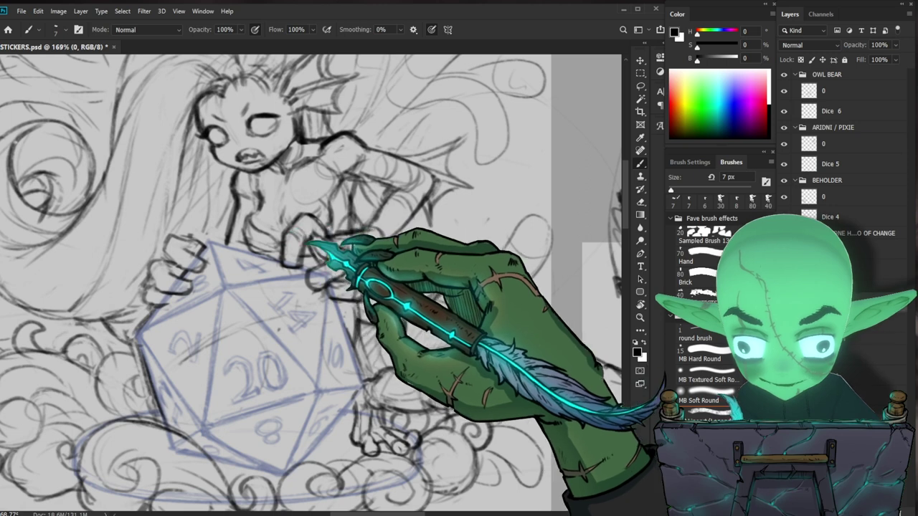
key("e")
key("b")
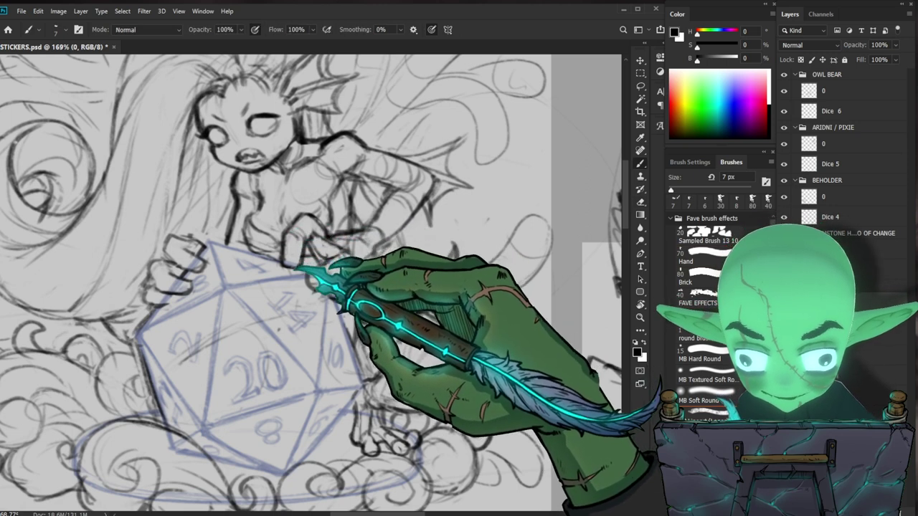
key("e")
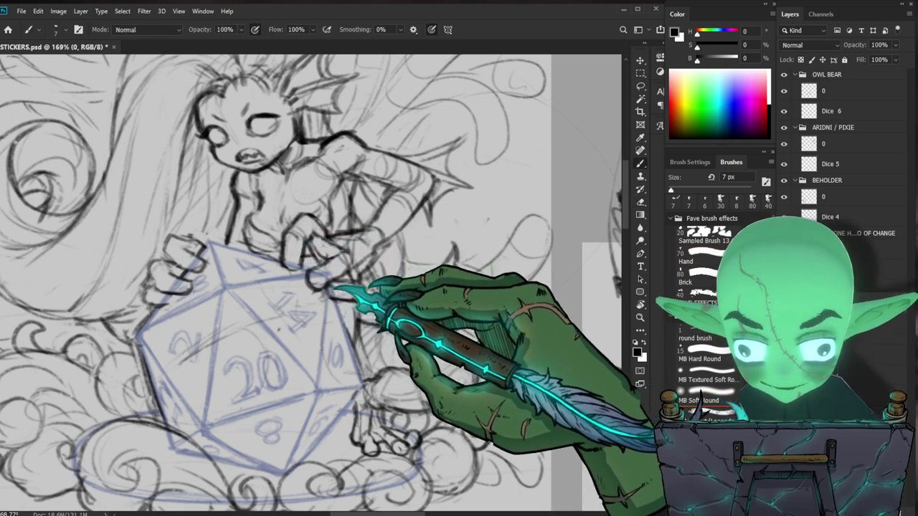
key("e")
key("b")
Touch up the outline along the crest of the undine's hair with the 7 px eraser and brush
left_click_drag(369, 321, 297, 352)
left_click_drag(365, 467, 315, 361)
left_click_drag(418, 369, 394, 367)
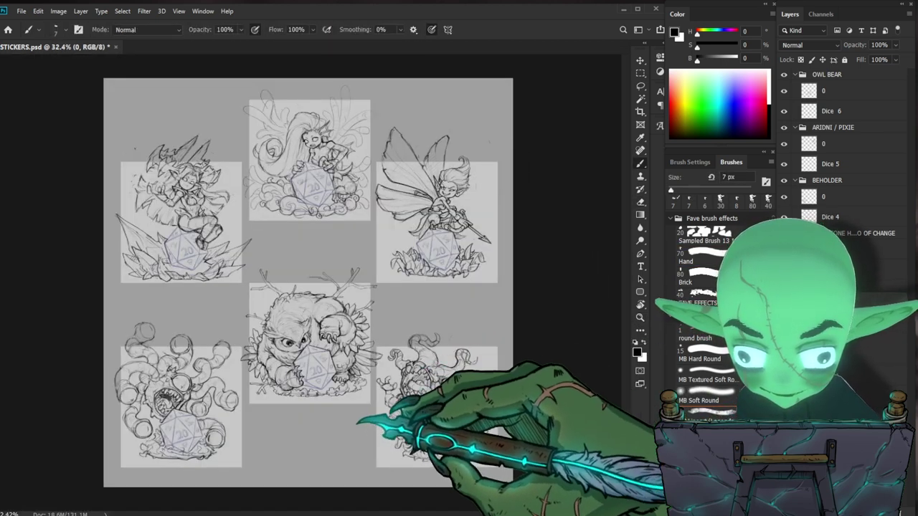
left_click_drag(347, 188, 278, 246)
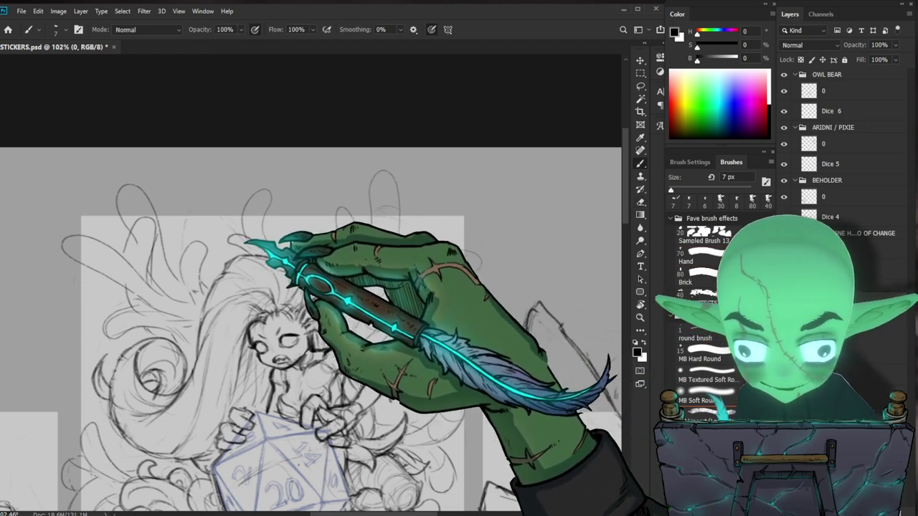
key("e")
key("b")
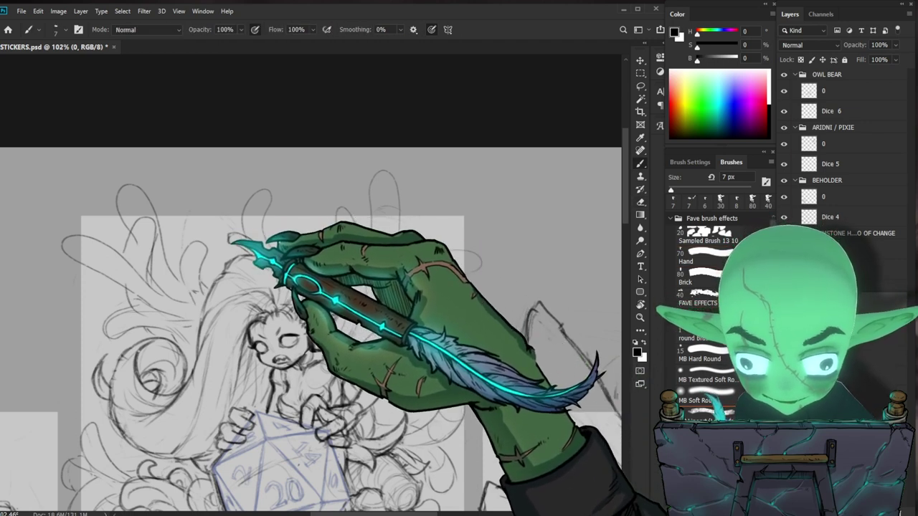
Select the undine layer group and compare all six creature sketches across the whole sheet
key("z")
left_click_drag(416, 362, 322, 379)
left_click_drag(439, 474, 440, 353)
left_click_drag(495, 334, 446, 338)
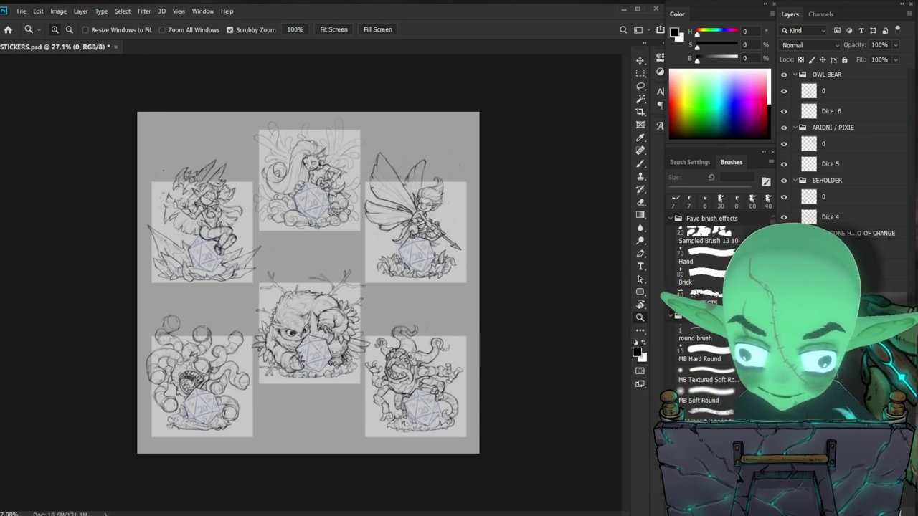
left_click(825, 286)
left_click(520, 316)
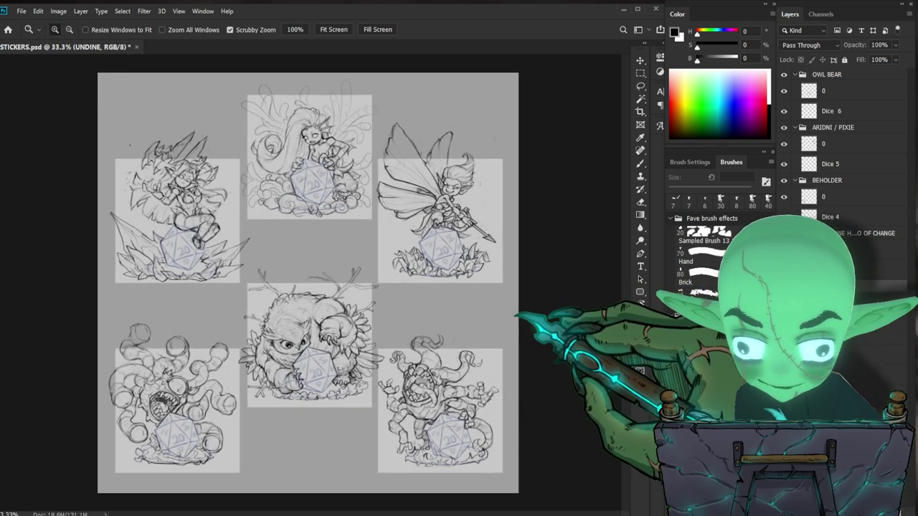
left_click_drag(519, 316, 529, 312)
left_click_drag(435, 420, 416, 421)
scroll(316, 282, "down", 1)
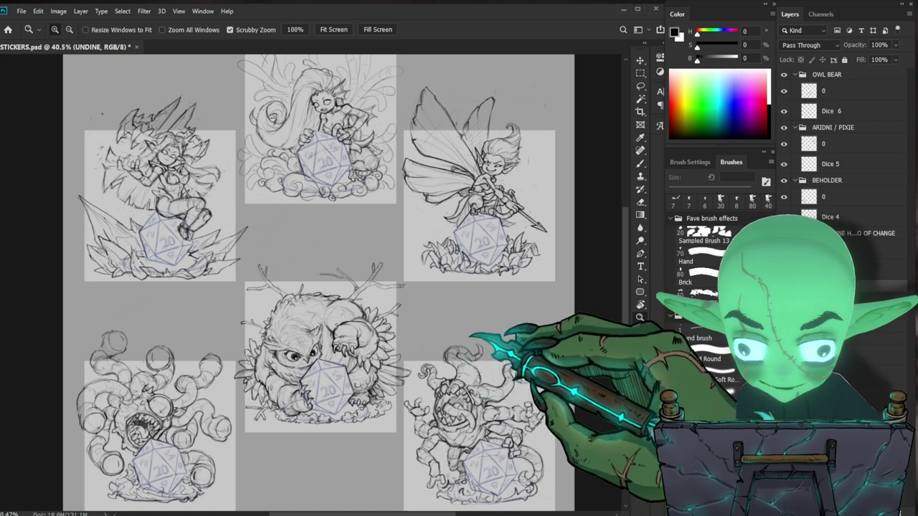
scroll(246, 294, "down", 2)
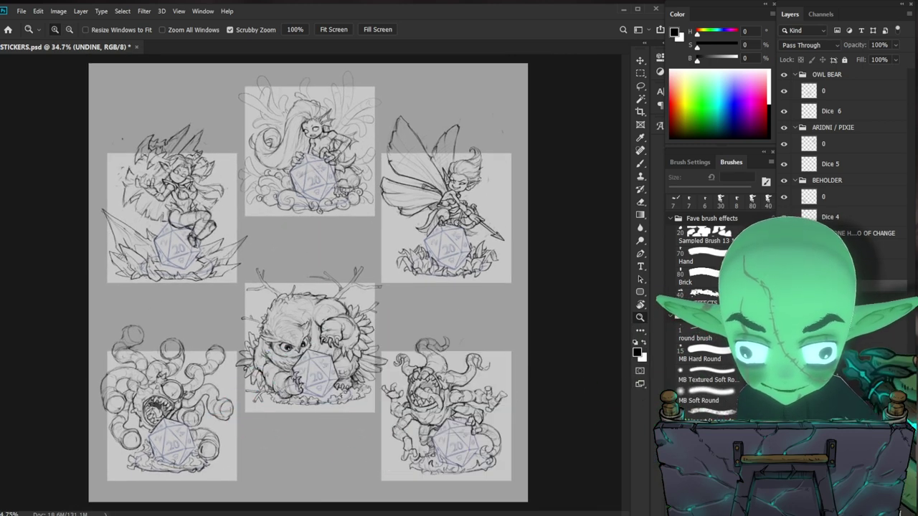
Select the sketch layer of the creature sitting among the crystals and examine its figure against the rest of the sheet
left_click(875, 355)
left_click(141, 185)
scroll(141, 181, "up", 3)
key("b")
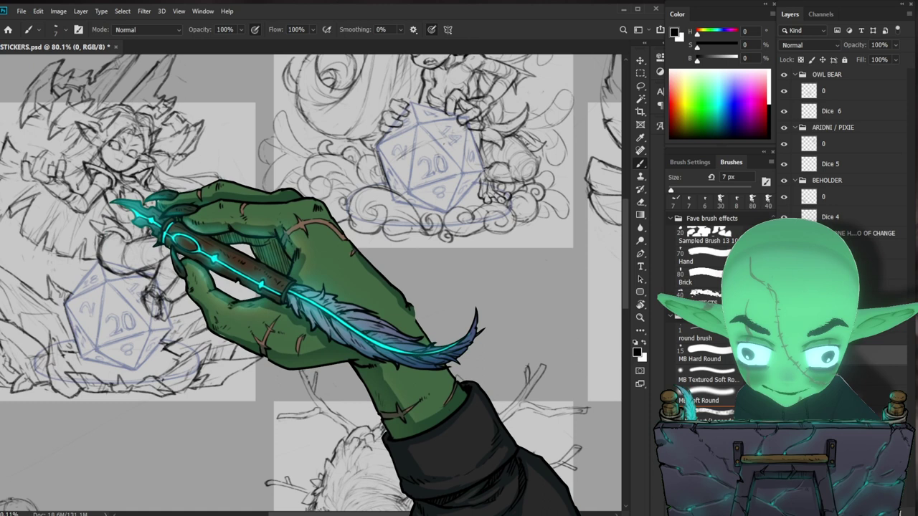
scroll(179, 194, "down", 3)
left_click_drag(351, 402, 347, 381)
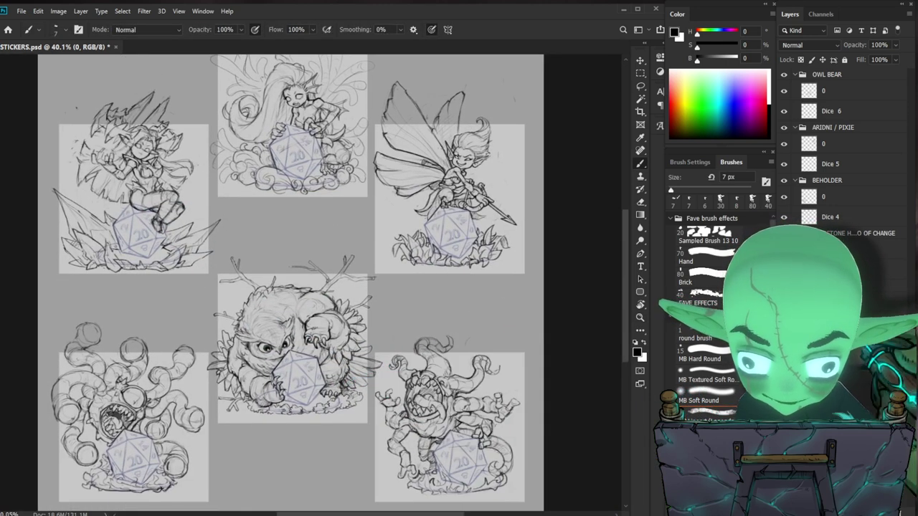
left_click_drag(300, 466, 280, 446)
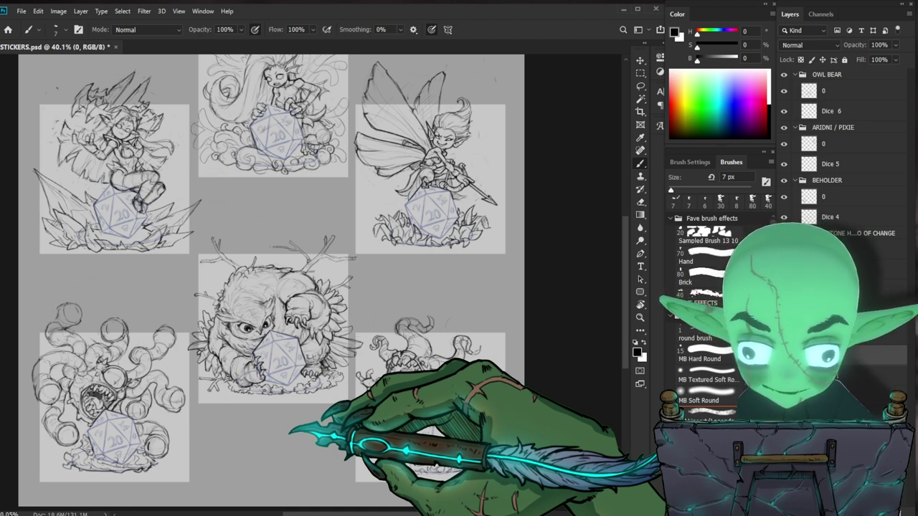
Select the owlbear's sketch layer 0 and refine the pupil and highlight of its far eye with the 7 px eraser and brush
left_click(851, 197)
left_click(846, 145)
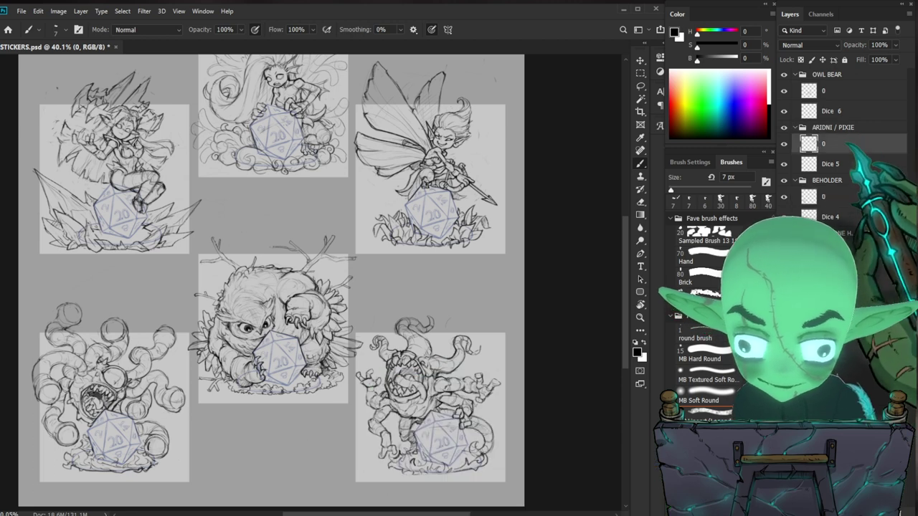
left_click(837, 94)
left_click_drag(215, 330, 269, 317)
left_click_drag(321, 333, 378, 320)
key("e")
mouse_move(300, 293)
left_mouse_down()
mouse_move(290, 304)
mouse_move(311, 294)
mouse_move(308, 310)
left_mouse_up()
left_click_drag(505, 292, 471, 272)
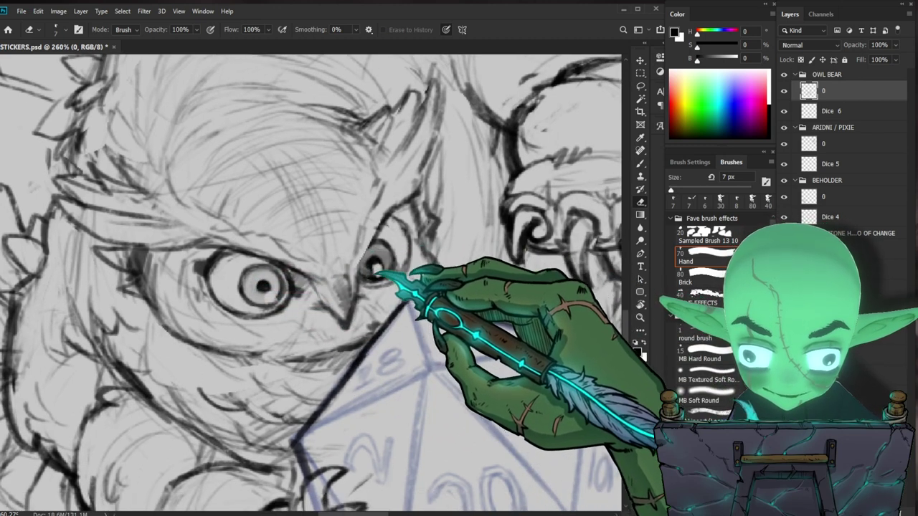
left_click_drag(427, 276, 513, 276)
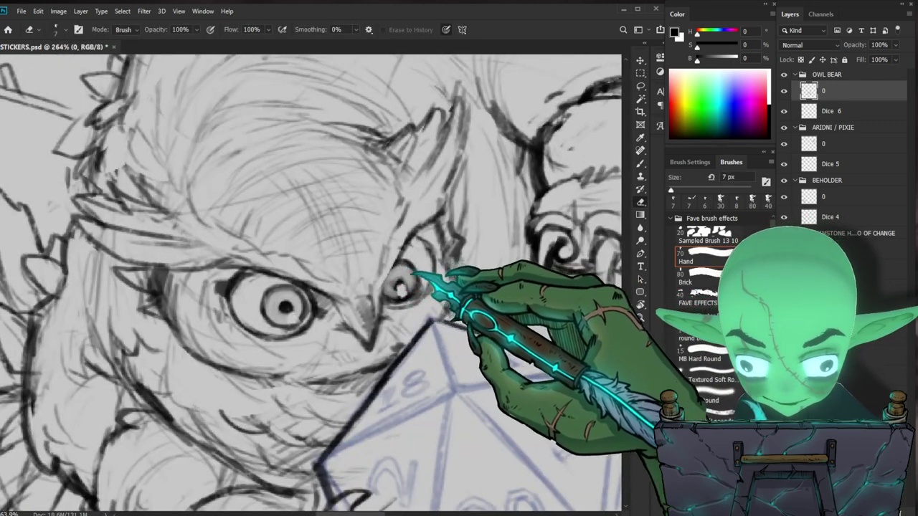
key("b")
left_click_drag(427, 287, 318, 251)
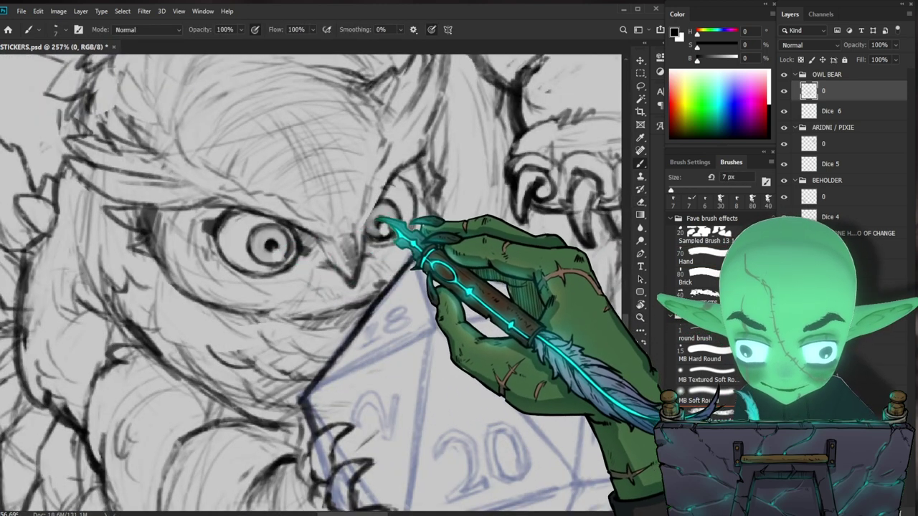
left_click_drag(369, 231, 454, 348)
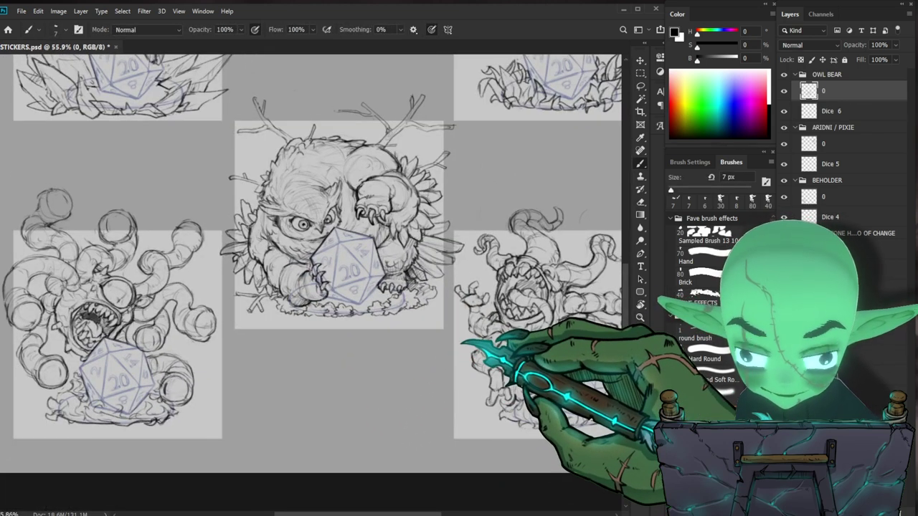
Lighten the irises and clean up the edges of the owlbear's eyes with a 5 px eraser
mouse_move(300, 223)
left_mouse_down()
mouse_move(386, 220)
mouse_move(294, 238)
mouse_move(334, 251)
mouse_move(338, 208)
mouse_move(336, 223)
left_mouse_up()
key("e")
key("[")
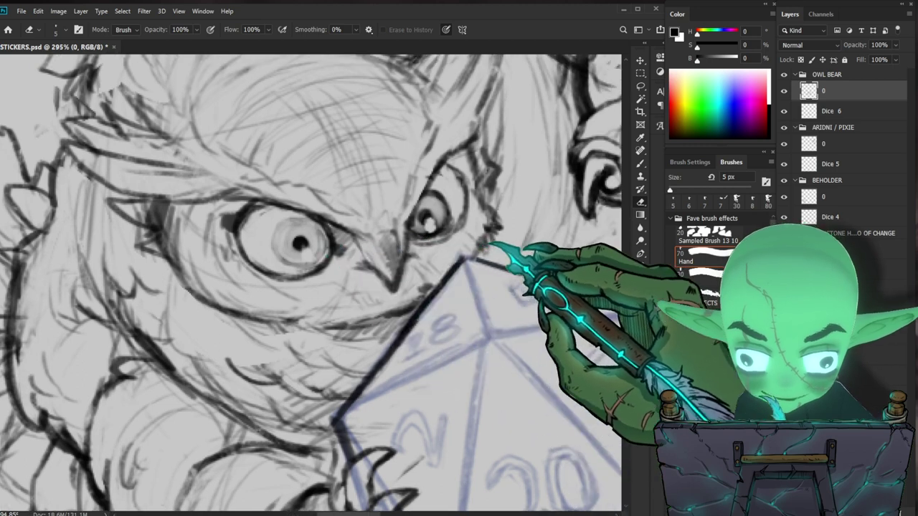
left_click_drag(490, 244, 448, 274)
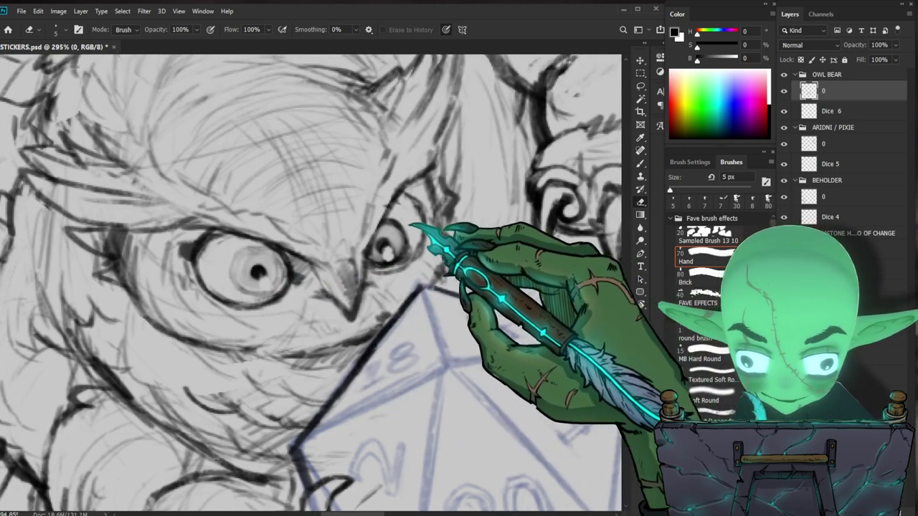
Darken the outline and feather tufts beside the owlbear's far eye with the 7 px brush
key("b")
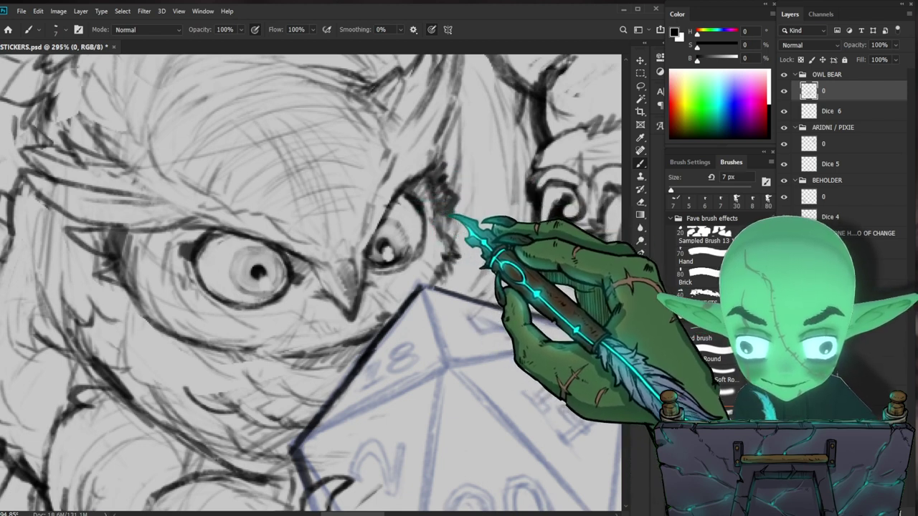
scroll(395, 170, "down", 4)
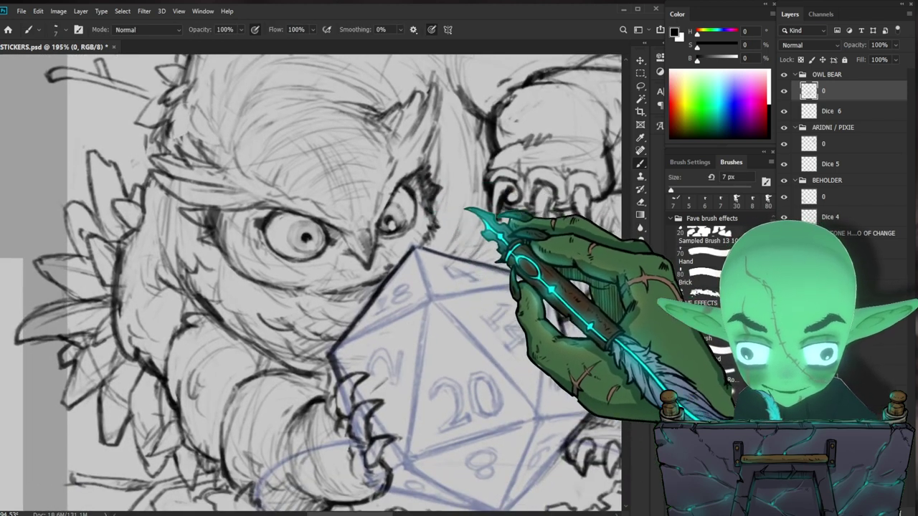
left_click_drag(450, 212, 429, 235)
key("e")
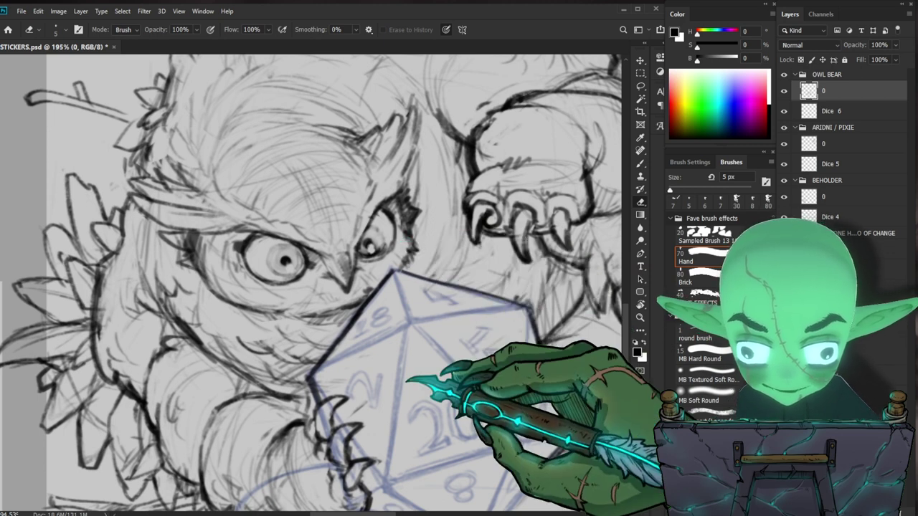
key("alt+Tab")
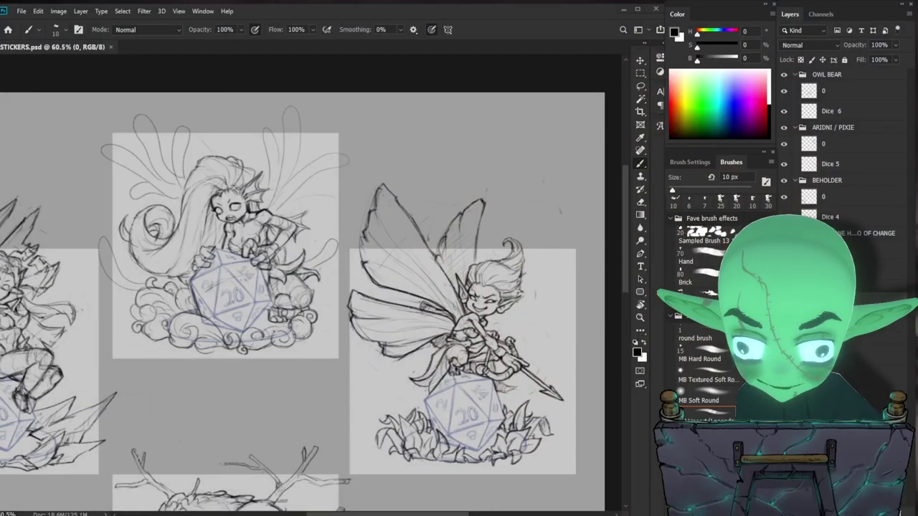
Sketch more looping water tendrils beside the clouds on the undine's lower left side with the 10 px brush
key("ctrl+minus")
key("ctrl+minus")
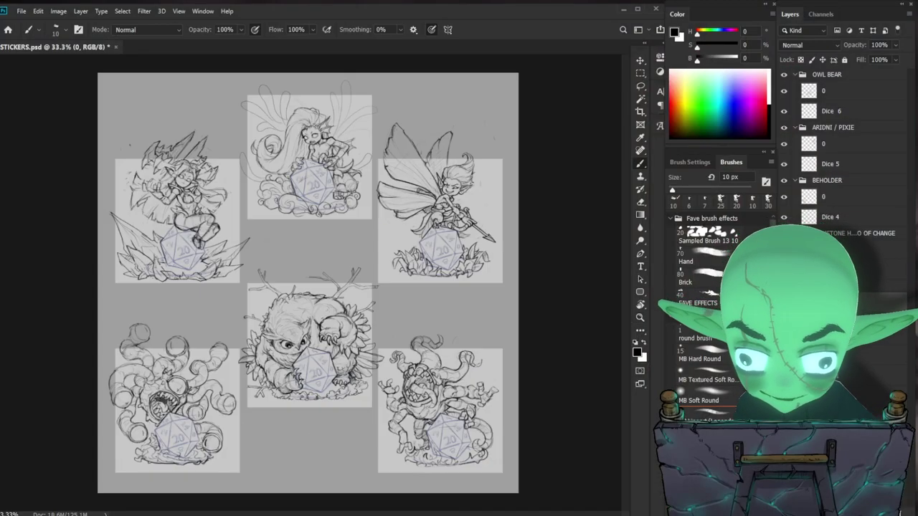
left_click_drag(320, 320, 366, 320)
left_click_drag(475, 119, 478, 246)
left_click_drag(296, 206, 354, 242)
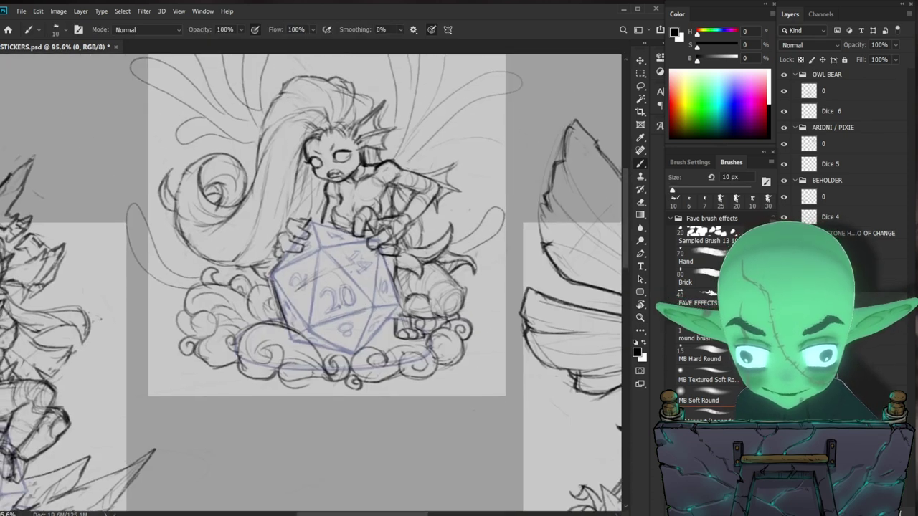
key("e")
mouse_move(149, 326)
left_mouse_down()
mouse_move(176, 309)
mouse_move(148, 327)
mouse_move(162, 310)
left_mouse_up()
key("b")
scroll(215, 286, "down", 3)
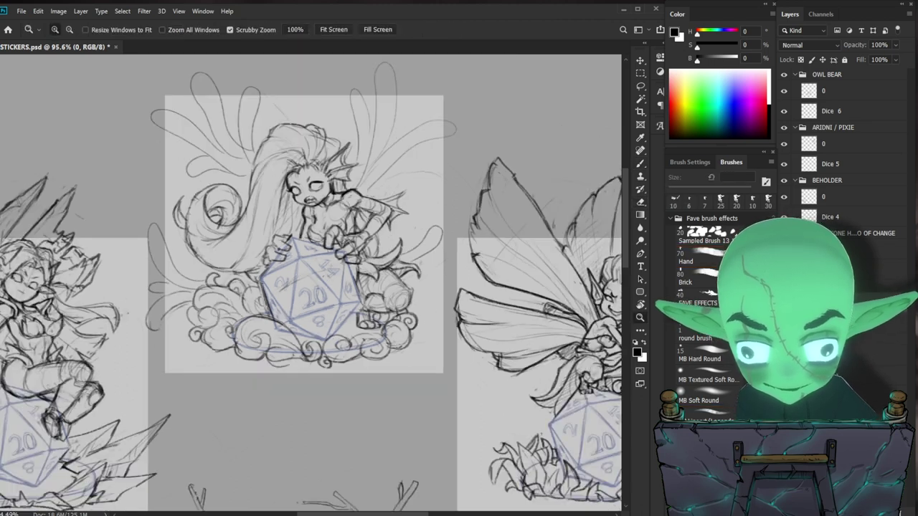
Extend the undine's lower-left water tendrils outward past the clouds, using the 10 px brush and the 6 px eraser
scroll(303, 275, "up", 2)
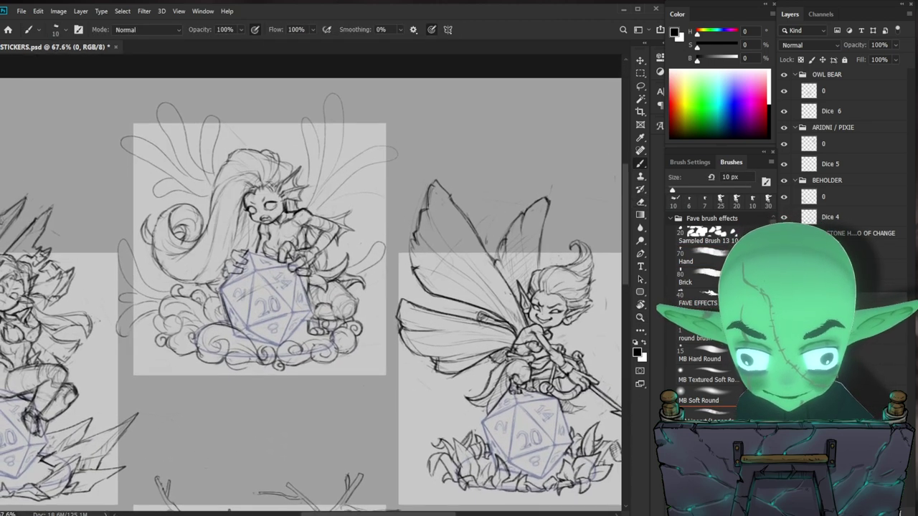
key("e")
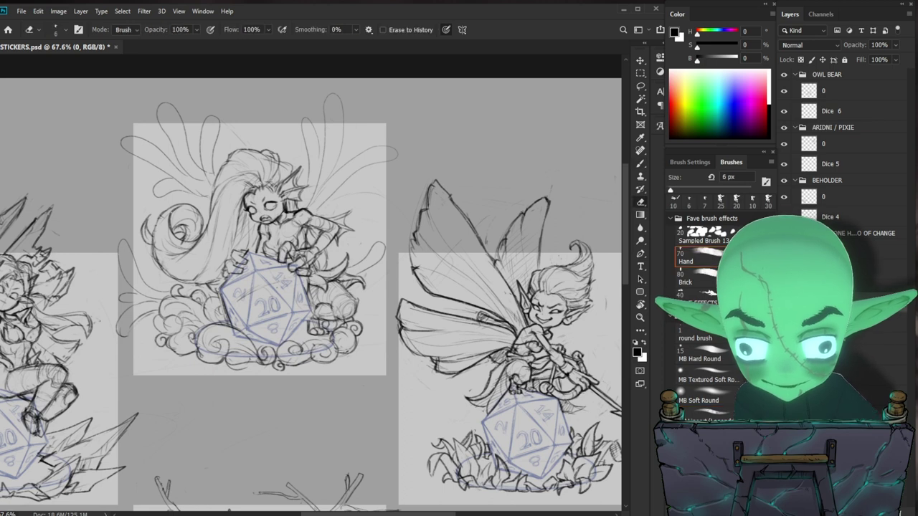
key("b")
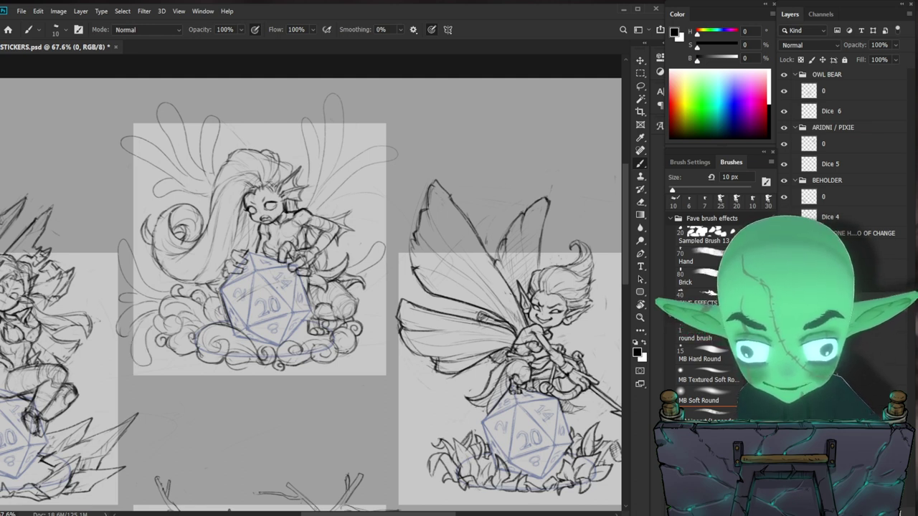
key("e")
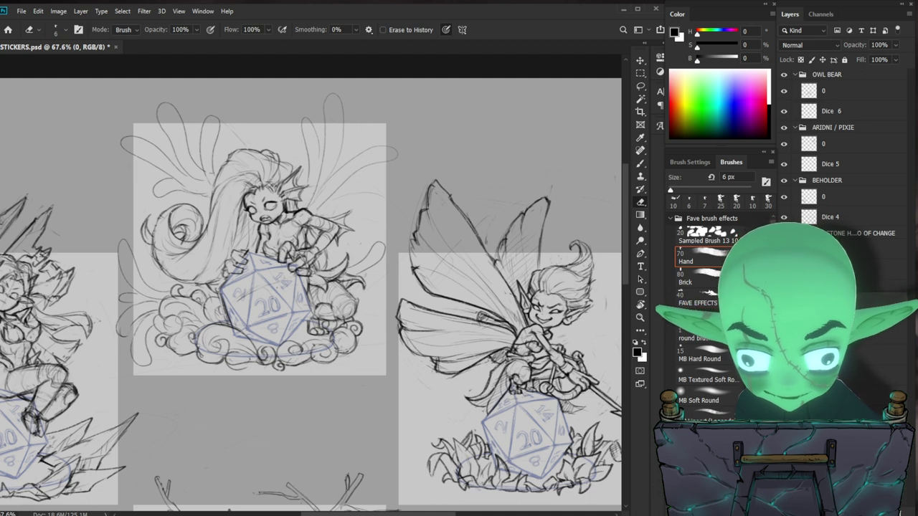
key("b")
left_click_drag(391, 303, 430, 336)
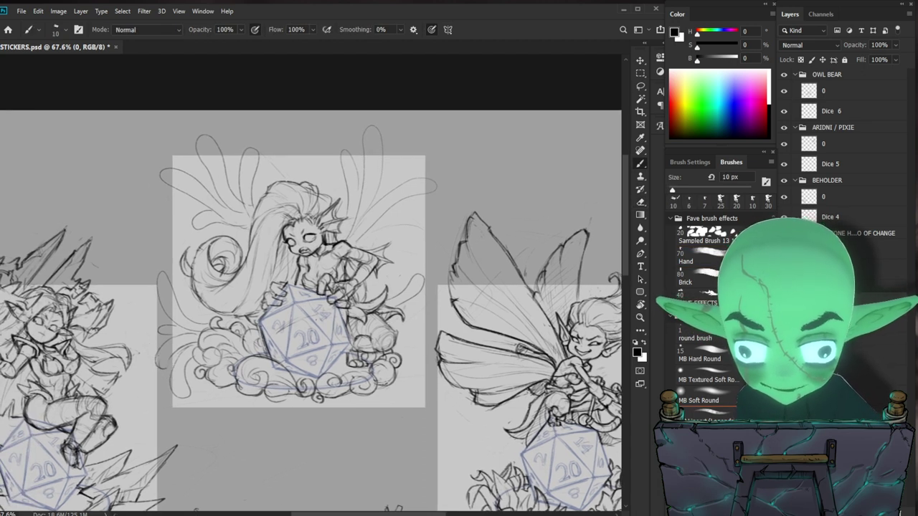
key("e")
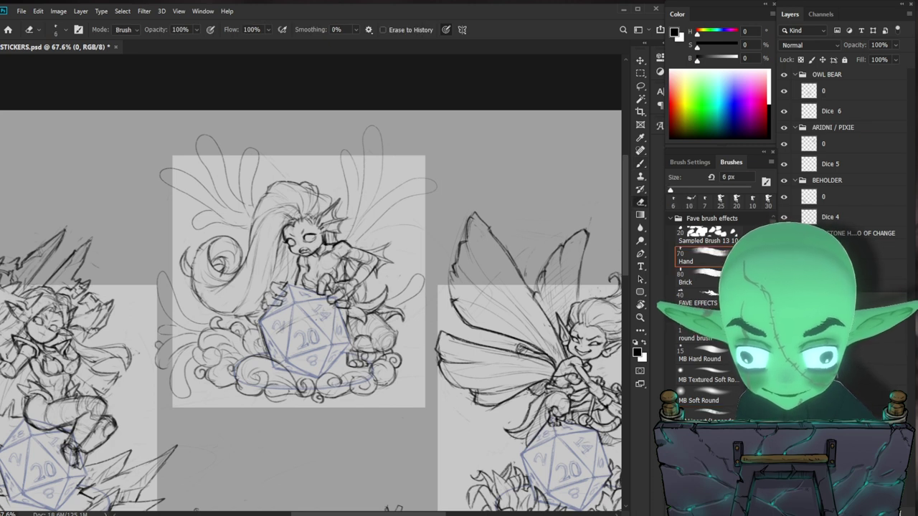
key("b")
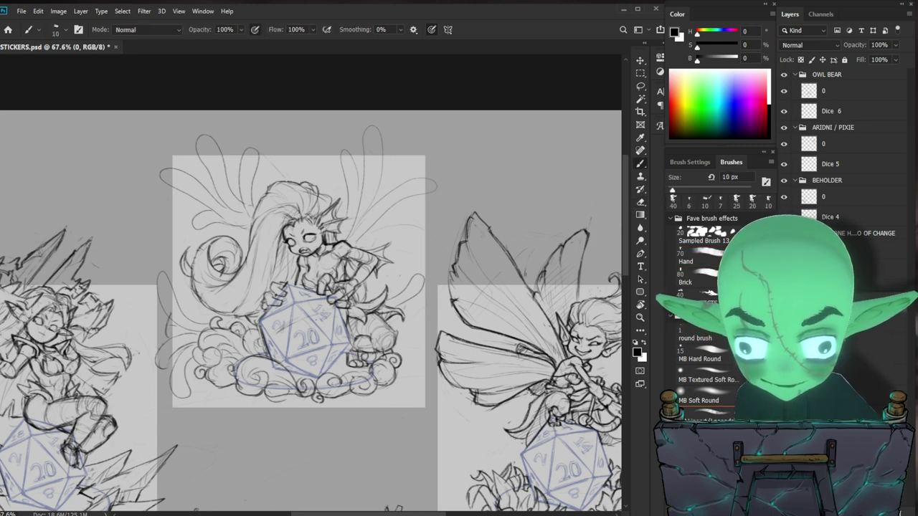
Undo the last strokes and rework the outermost lower-left water tendril with the 45 px eraser and 10 px brush
key("ctrl+z")
key("ctrl+z")
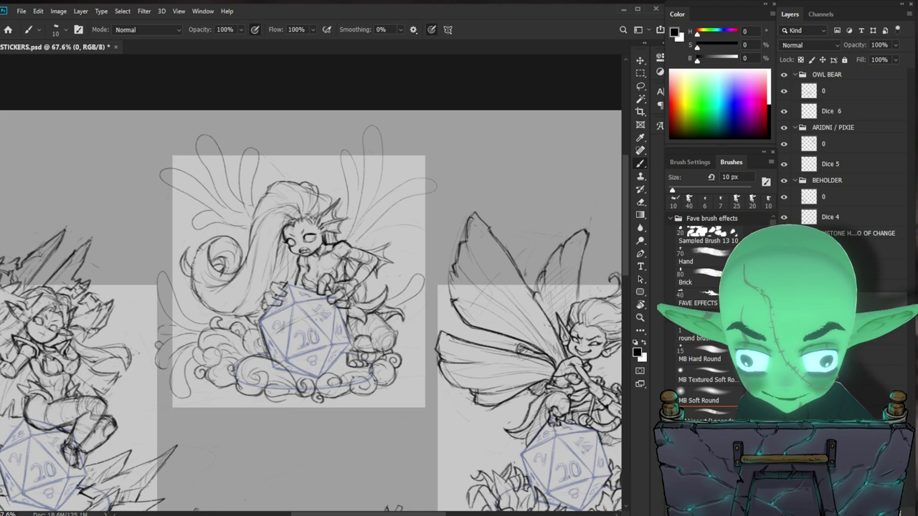
key("e")
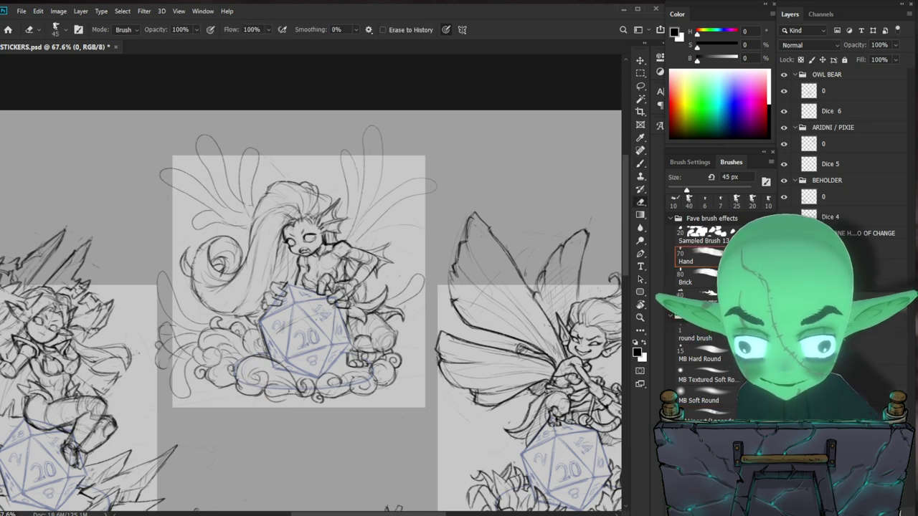
key("b")
left_click_drag(344, 287, 278, 320)
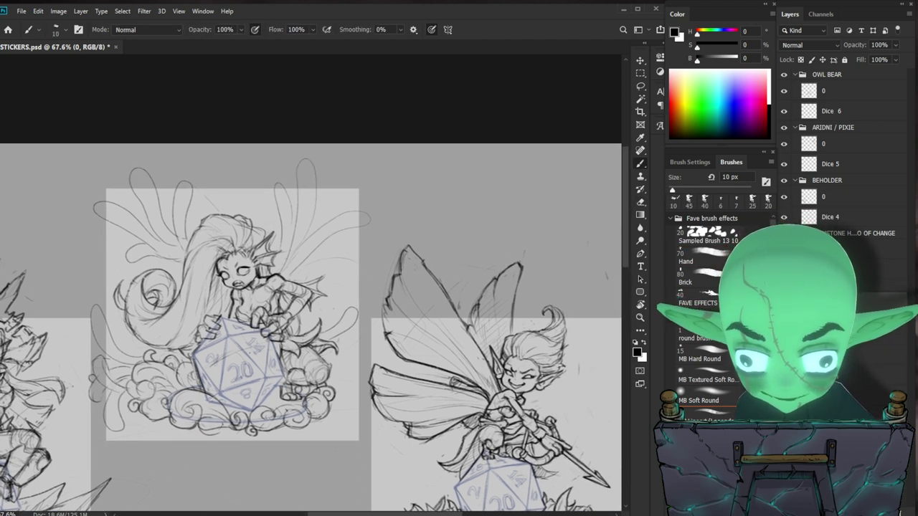
Draw curved contour bands across the undine's upper-right water tendrils with the 10 px brush
left_click_drag(334, 382, 347, 392)
key("e")
key("b")
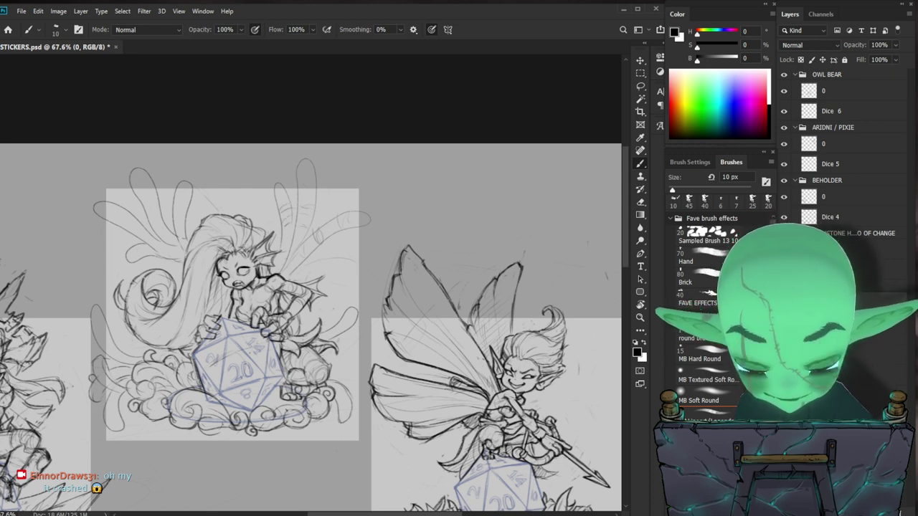
left_click_drag(330, 315, 280, 316)
left_click_drag(330, 340, 366, 340)
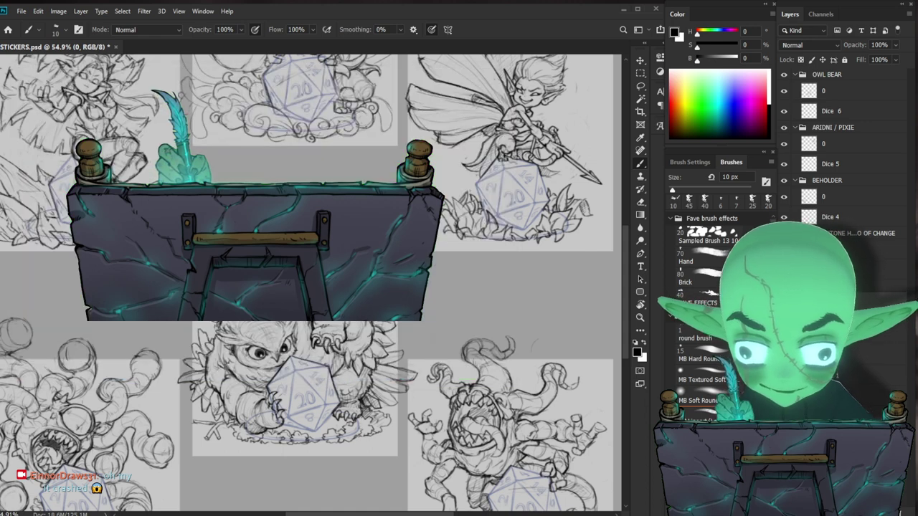
Fit the whole sticker sheet in view, then switch to the Spud Arm window, reposition it and enlarge it to cover the screen
key("z")
left_click_drag(391, 369, 319, 370)
key("ctrl+0")
key("b")
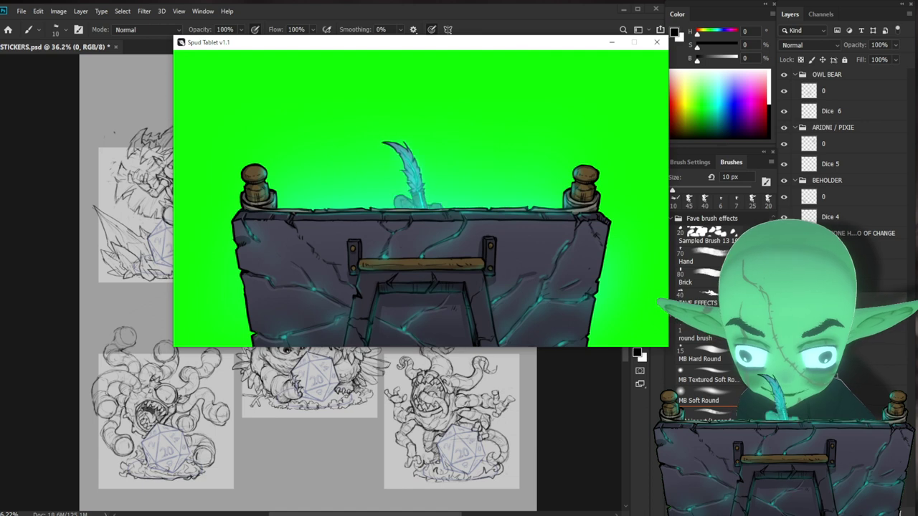
left_click_drag(408, 3, 263, 21)
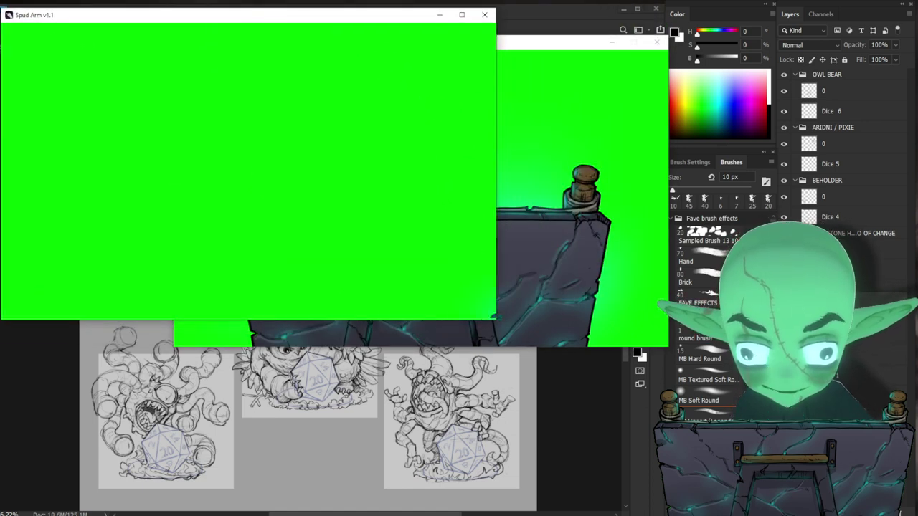
left_click_drag(495, 318, 912, 515)
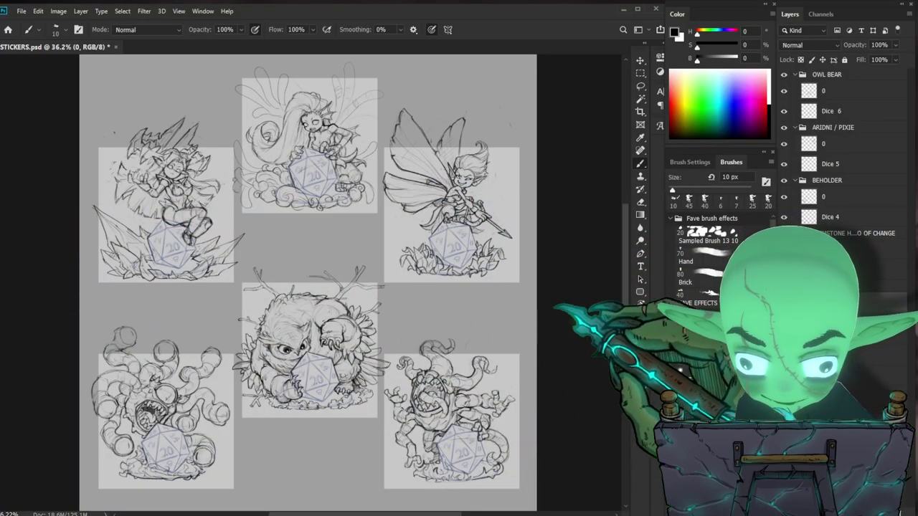
Scribble a short test mark beside the lower right corner of the owlbear's panel with the 10 px brush
left_click_drag(514, 303, 572, 315, "ctrl")
left_click_drag(333, 408, 399, 344)
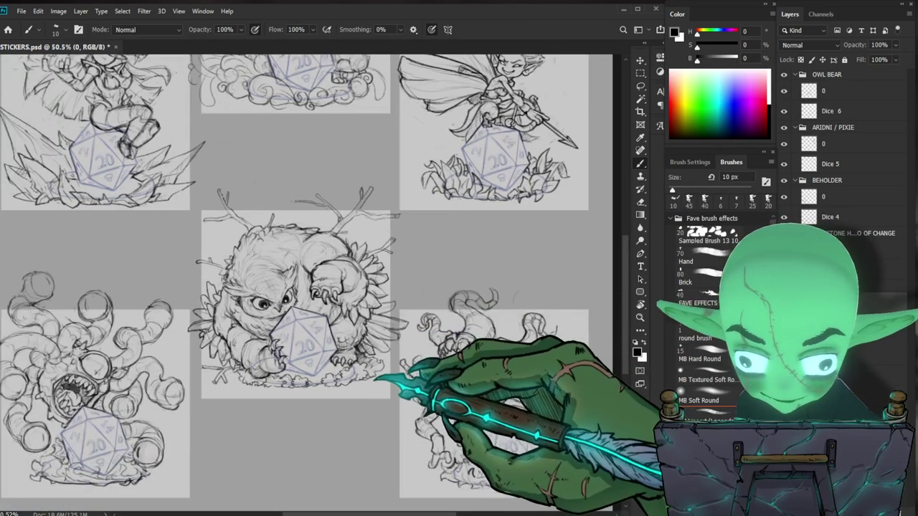
left_click_drag(382, 382, 382, 390)
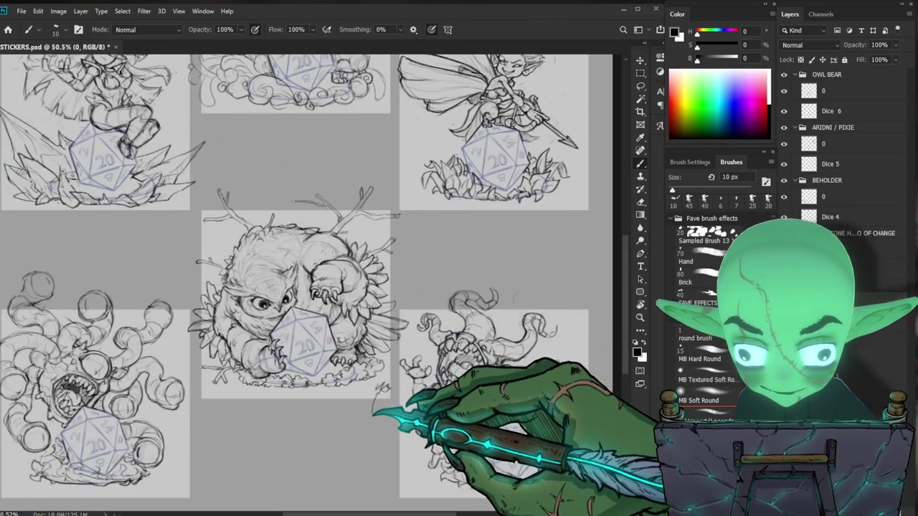
Add contour bands and flow lines to the water tendrils on both sides of the undine with the 10 px brush
left_click_drag(409, 326, 393, 330, "ctrl")
left_click_drag(476, 222, 408, 245)
mouse_move(293, 165)
left_mouse_down()
mouse_move(301, 236)
mouse_move(350, 218)
left_mouse_up()
left_click_drag(350, 218, 387, 225, "ctrl")
key("b")
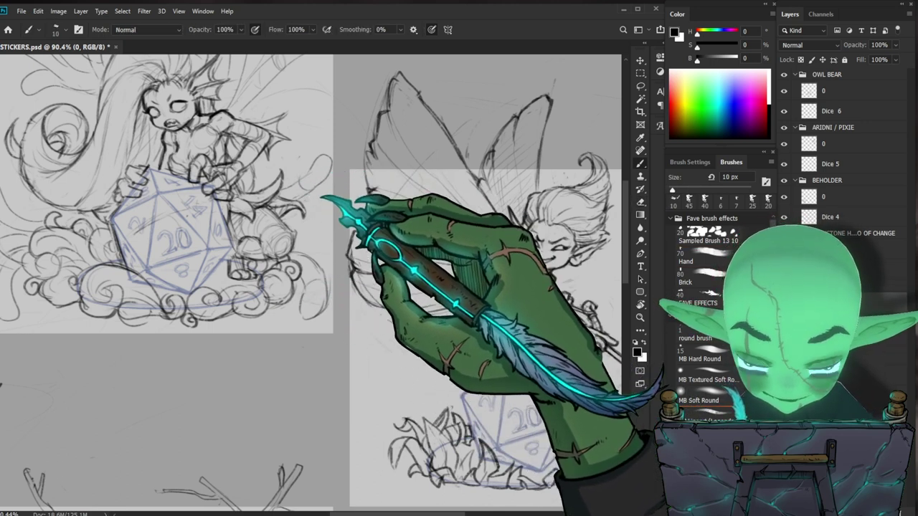
key("e")
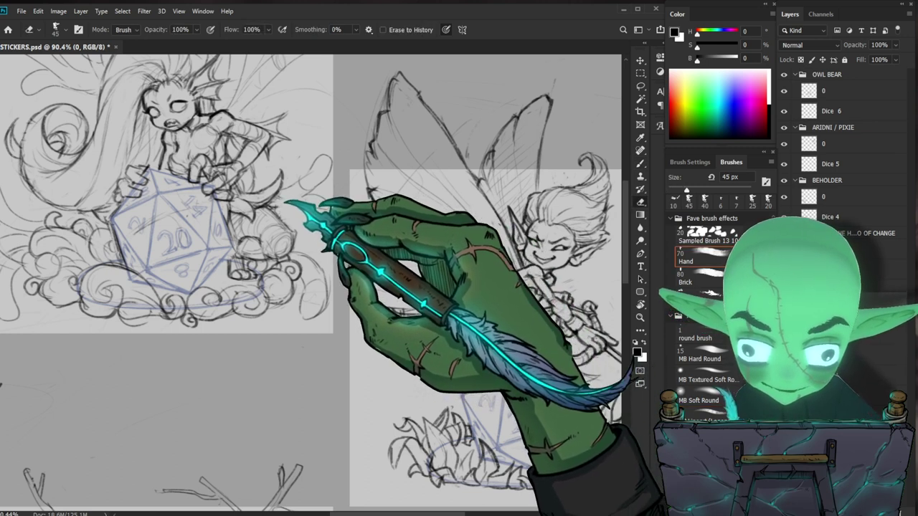
key("b")
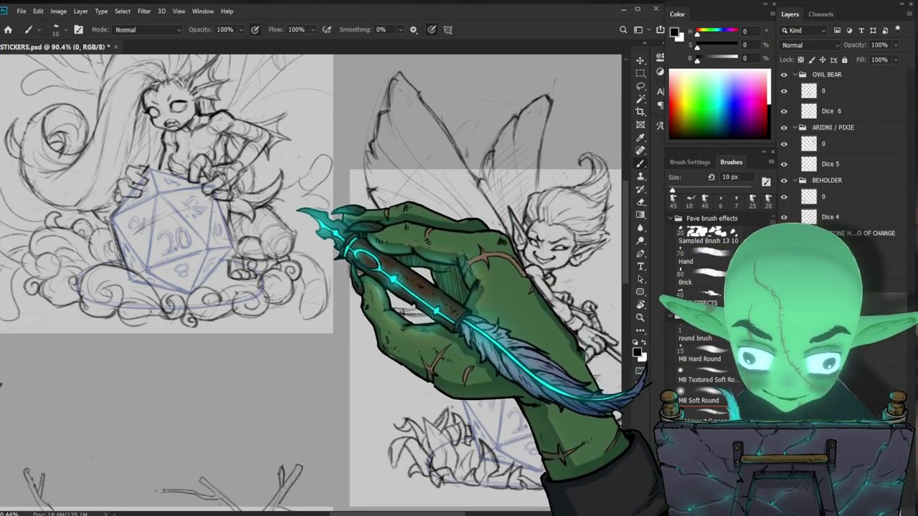
mouse_move(359, 205)
left_mouse_down()
mouse_move(343, 220)
mouse_move(326, 273)
left_mouse_up()
left_click_drag(369, 298, 357, 356)
scroll(318, 252, "up", 4)
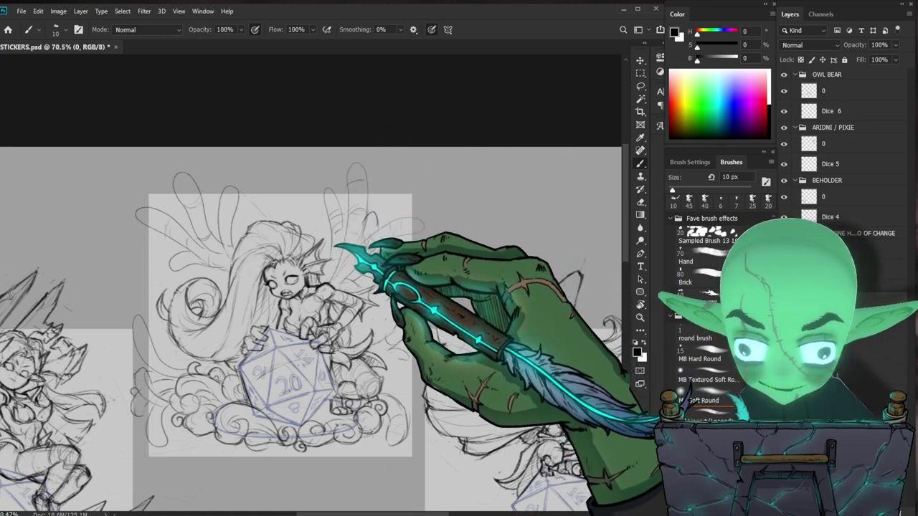
Examine the whole sticker sheet, comparing the owlbear and beholder sketches with the other creatures
left_click_drag(444, 320, 410, 352)
mouse_move(397, 446)
left_mouse_down()
mouse_move(328, 368)
mouse_move(334, 409)
left_mouse_up()
left_click(401, 391)
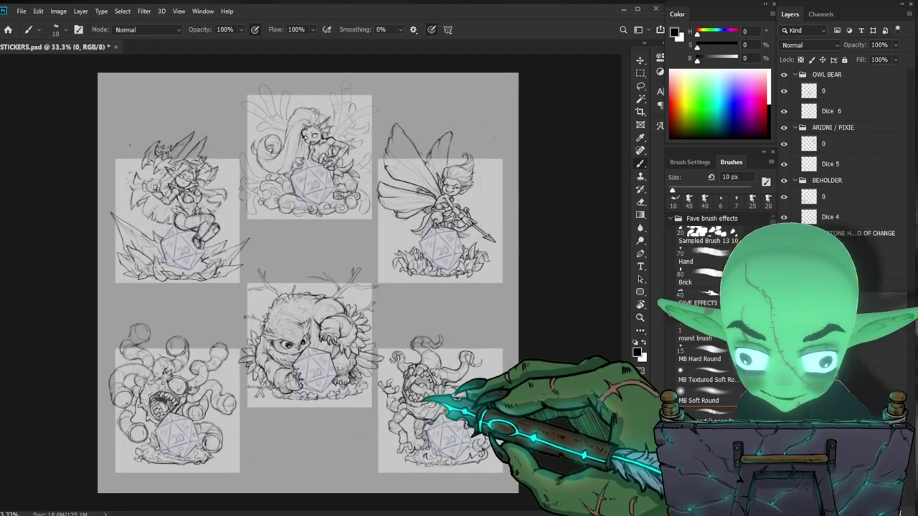
scroll(310, 345, "up", 2)
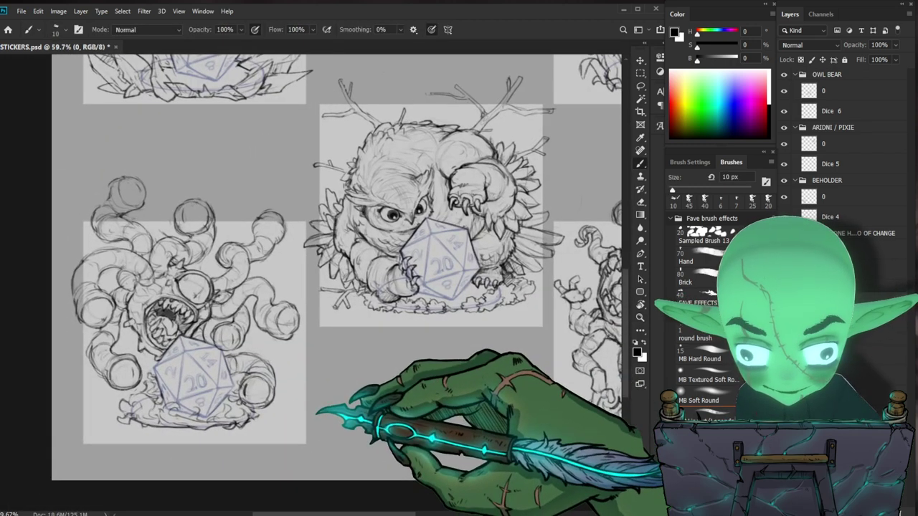
left_click_drag(318, 412, 316, 413)
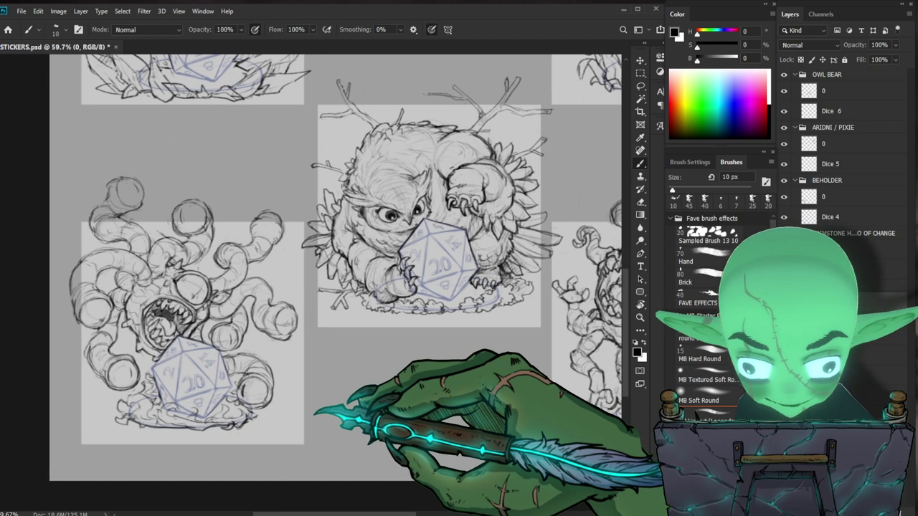
scroll(316, 412, "down", 2)
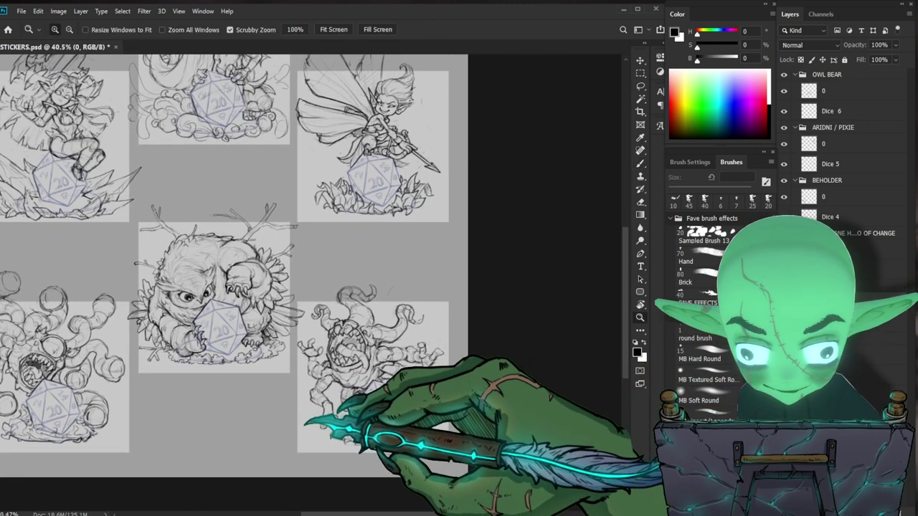
left_click_drag(305, 424, 301, 407)
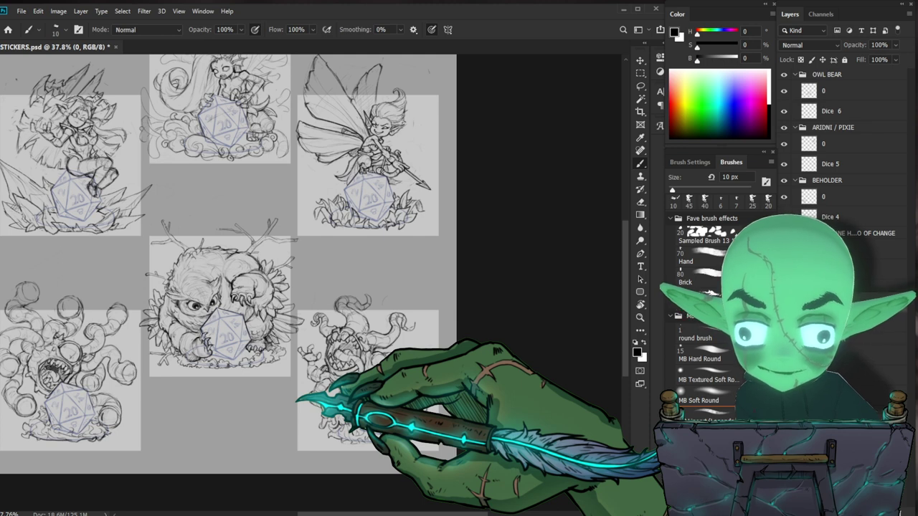
left_click_drag(436, 338, 476, 424)
left_click_drag(470, 360, 451, 338)
Sketch and refine the water tendrils to the right of the undine's tail and clouds with the 10 px brush
left_click_drag(289, 145, 344, 139)
key("e")
key("b")
mouse_move(299, 188)
left_mouse_down()
mouse_move(381, 222)
mouse_move(352, 222)
left_mouse_up()
key("e")
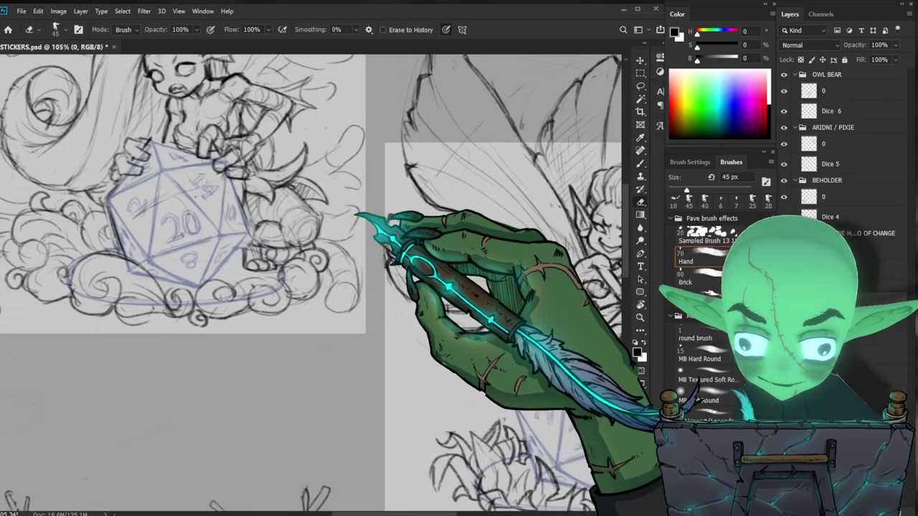
key("b")
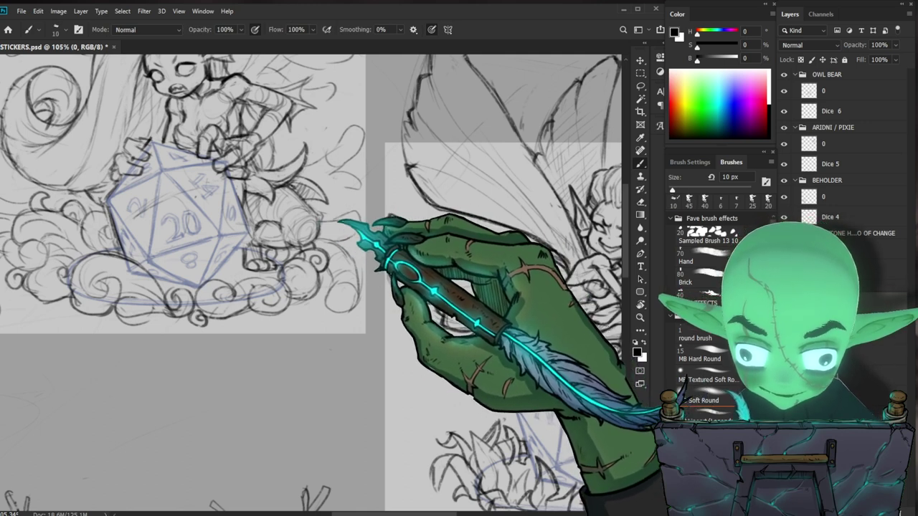
left_click_drag(345, 218, 378, 294)
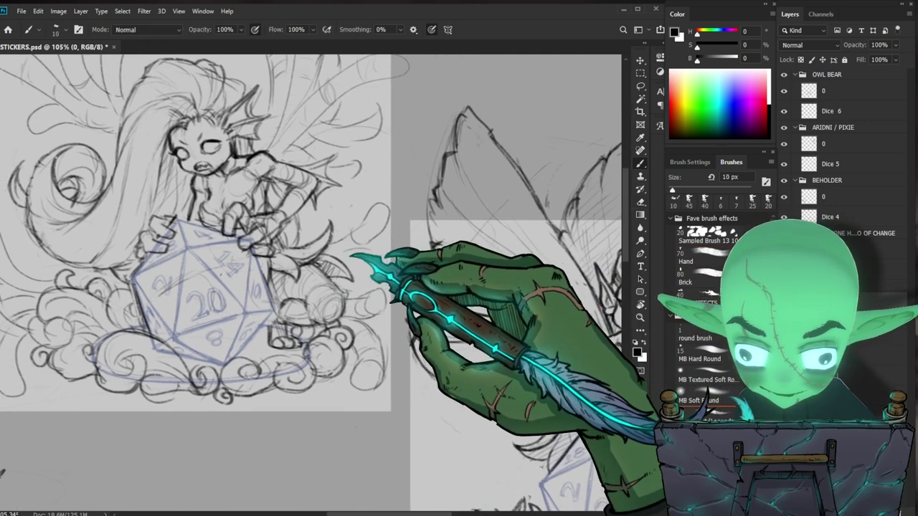
key("e")
key("b")
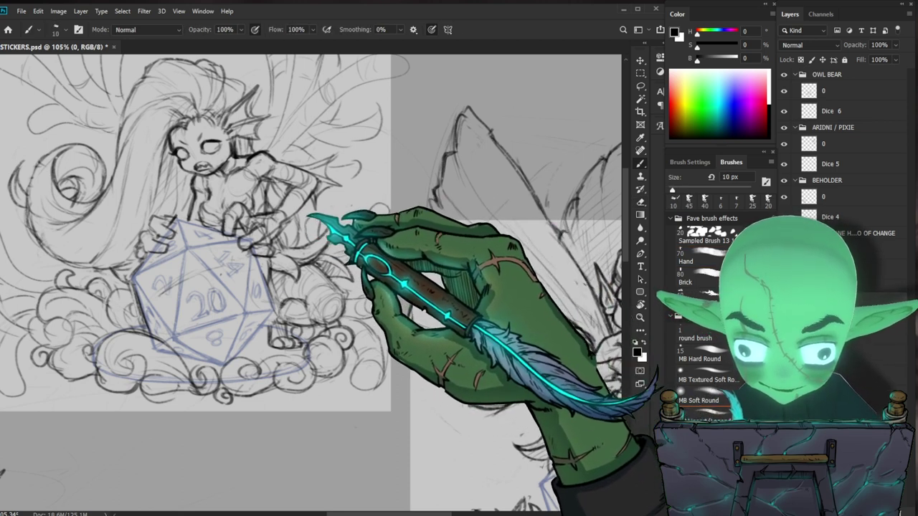
Touch up the clouds and water at the lower right of the undine with the 45 px eraser and 10 px brush
left_click(783, 303)
left_click(784, 302)
key("z")
mouse_move(436, 319)
left_mouse_down()
mouse_move(287, 308)
mouse_move(387, 291)
left_mouse_up()
key("e")
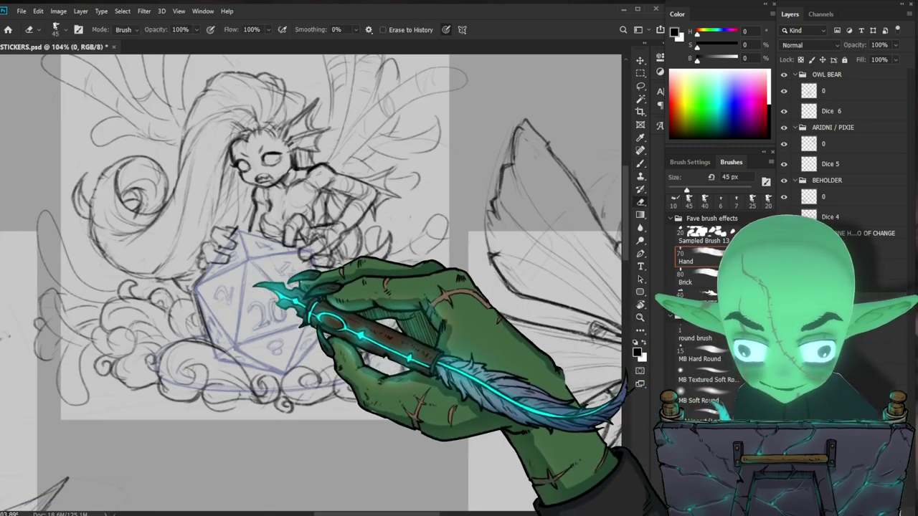
key("b")
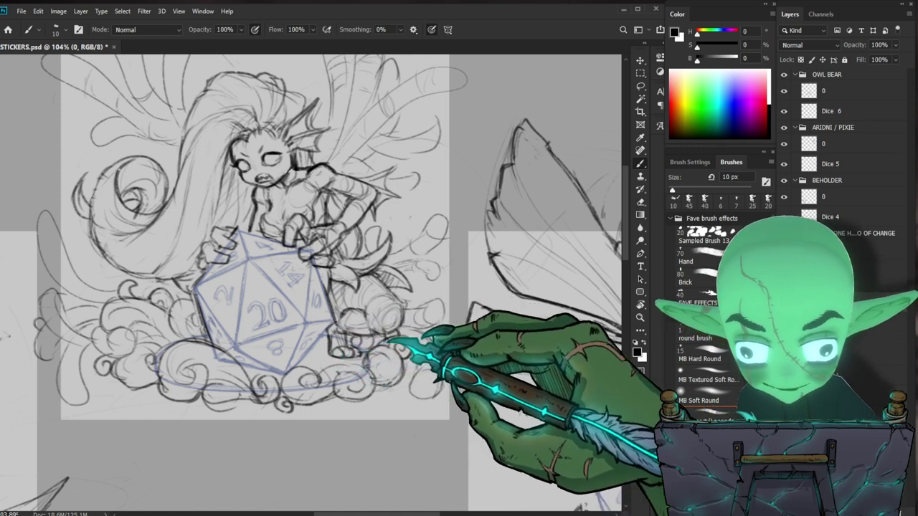
left_click_drag(412, 387, 378, 386)
key("e")
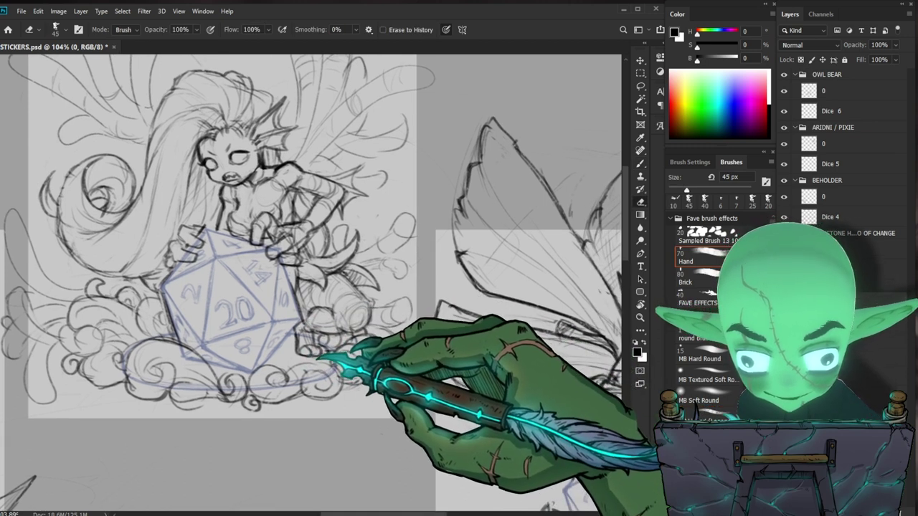
key("b")
left_click_drag(343, 338, 300, 394)
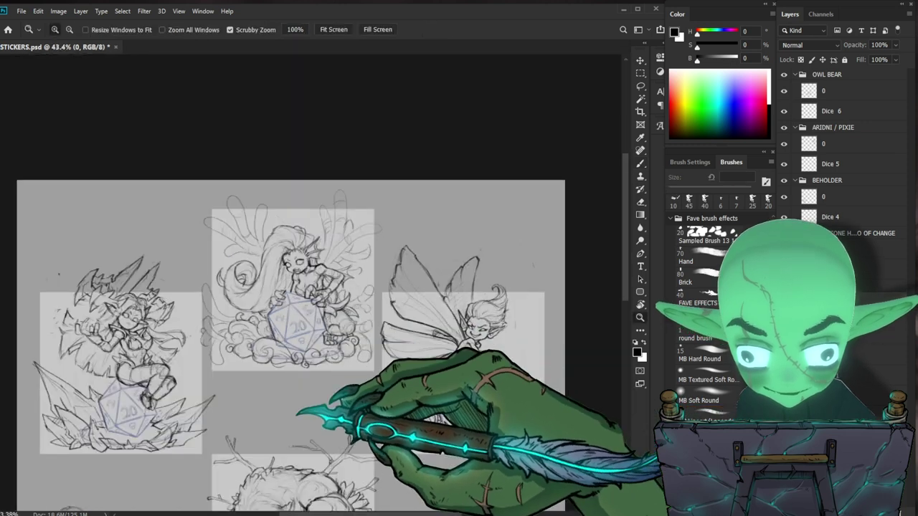
Examine the whole sticker sheet, inspecting the pixie and the multi-armed, tentacled creature up close
scroll(342, 360, "down", 3)
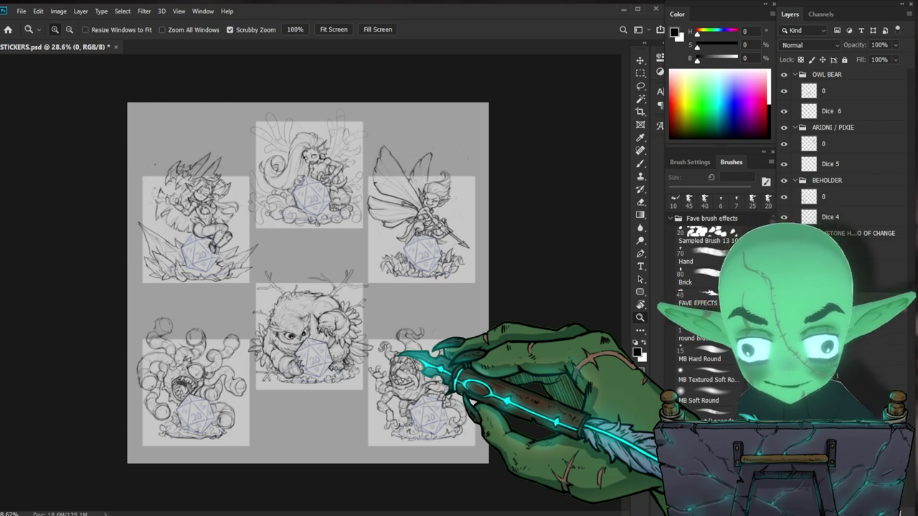
left_click_drag(370, 314, 378, 317)
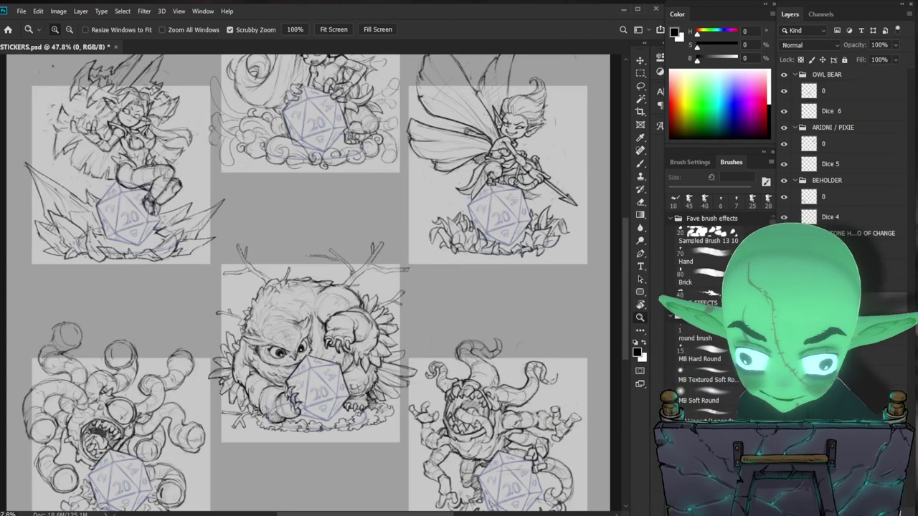
left_click_drag(256, 214, 408, 411)
mouse_move(293, 476)
left_mouse_down()
mouse_move(215, 478)
mouse_move(298, 474)
left_mouse_up()
mouse_move(561, 265)
left_mouse_down()
mouse_move(303, 392)
mouse_move(307, 375)
mouse_move(356, 358)
left_mouse_up()
left_click_drag(561, 467, 365, 280)
left_click_drag(522, 356, 450, 465)
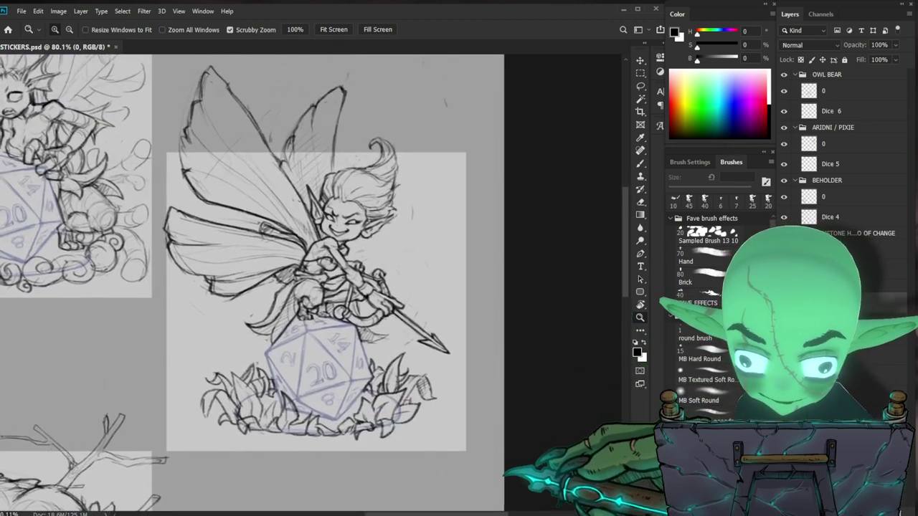
mouse_move(294, 491)
left_mouse_down()
mouse_move(522, 287)
mouse_move(569, 217)
left_mouse_up()
left_click_drag(426, 402, 439, 384)
left_click_drag(315, 437, 502, 249)
left_click_drag(287, 286, 353, 297)
mouse_move(516, 286)
left_mouse_down()
mouse_move(277, 276)
mouse_move(126, 294)
left_mouse_up()
left_click_drag(287, 287, 304, 287)
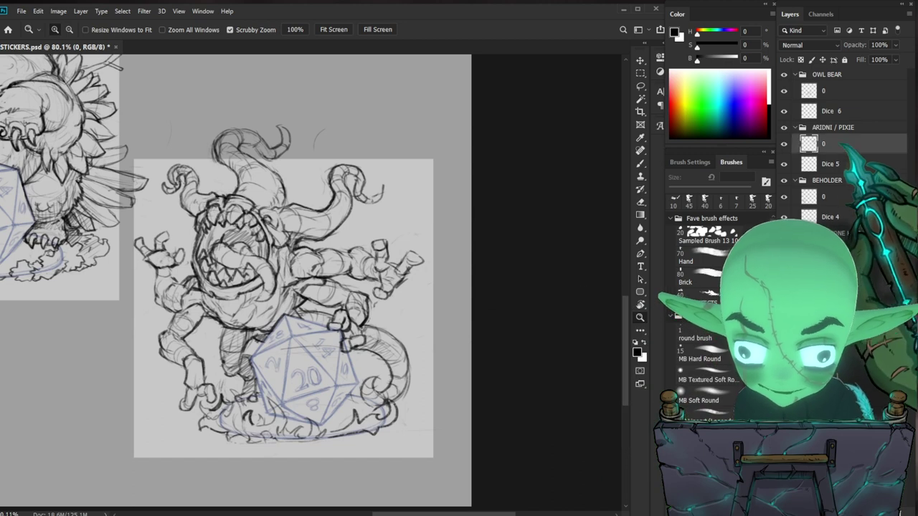
Touch up the base beneath the multi-armed creature's d20 with the 45 px eraser and 10 px brush, and save the document
key("e")
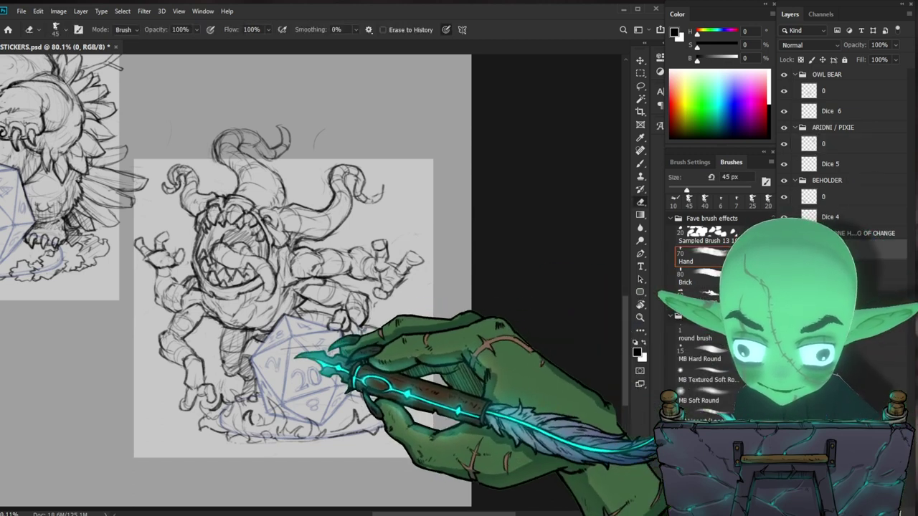
key("b")
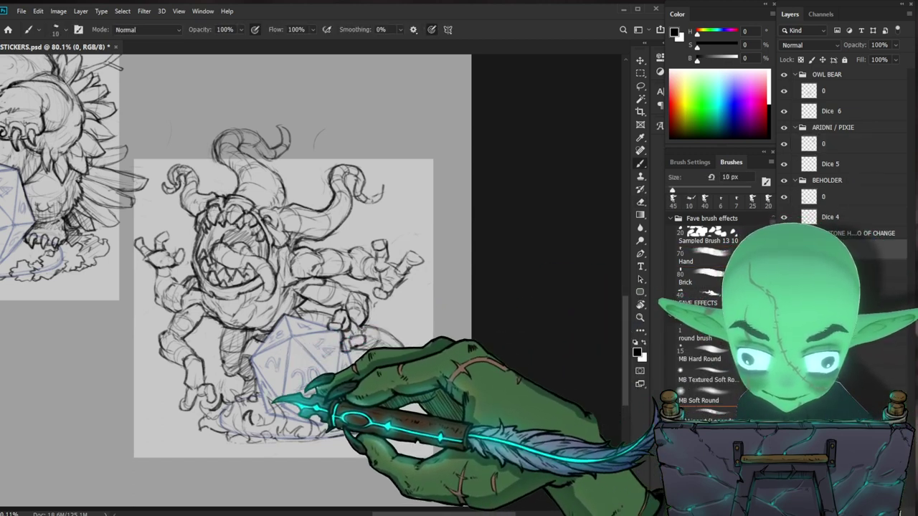
scroll(579, 505, "down", 5)
left_click_drag(487, 425, 518, 432)
left_click_drag(518, 432, 490, 387)
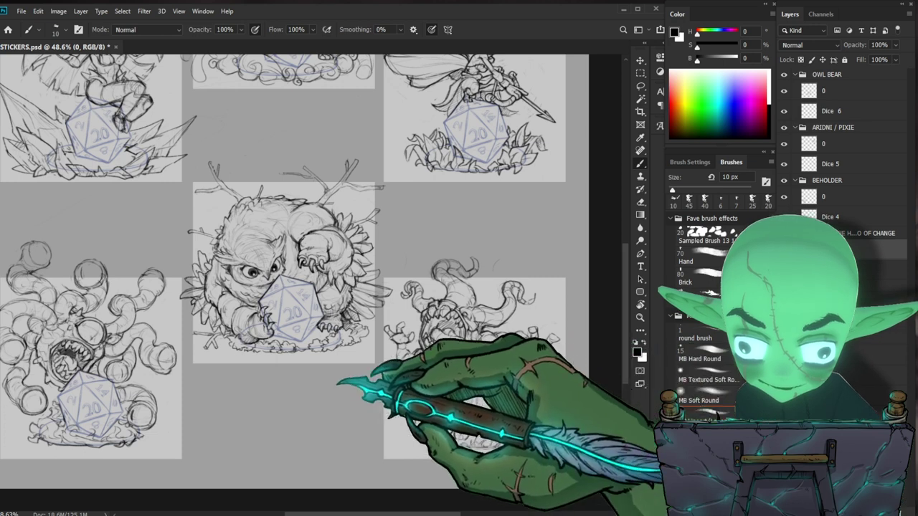
left_click_drag(425, 379, 378, 372)
key("ctrl+s")
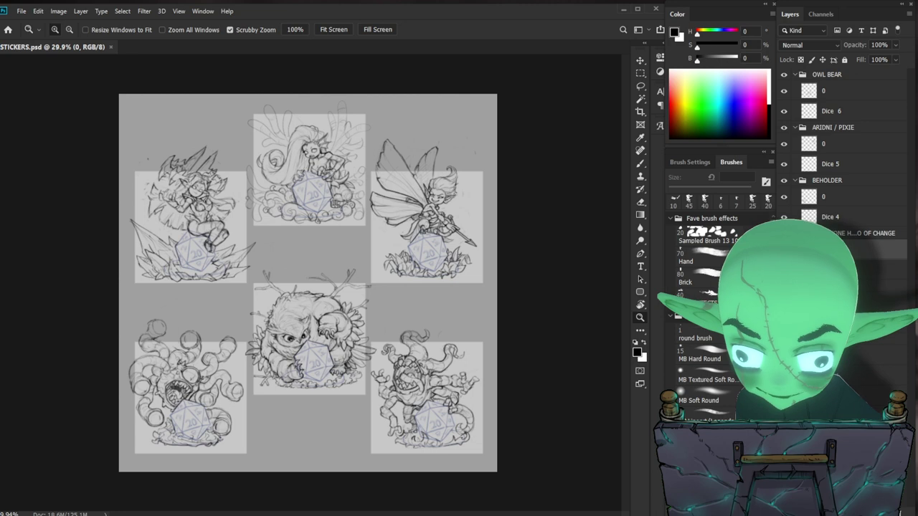
Create a new layer with the default name in the OWL BEAR group
left_click(859, 74)
key("ctrl+shift+n")
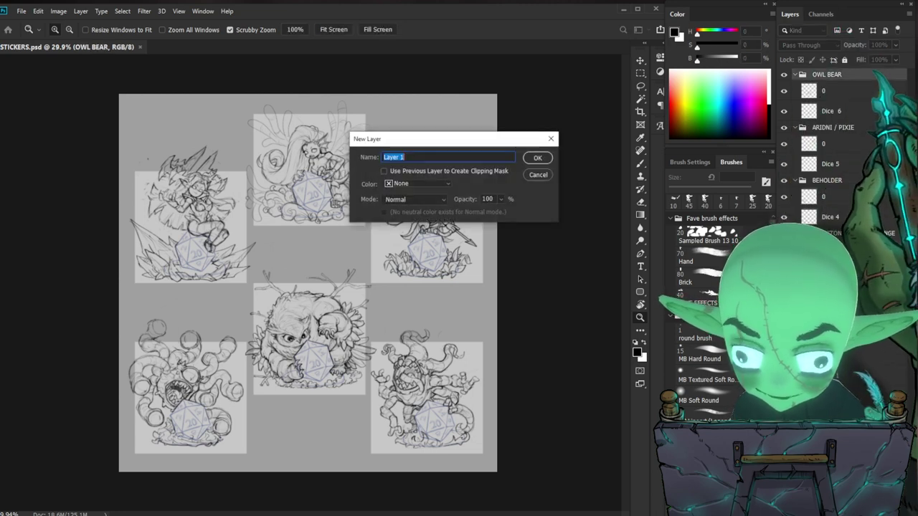
key("Return")
Try opacities of 50%, 10%, 22%, 56%, 67% and 20% on the new layer in the OWL BEAR group
key("5")
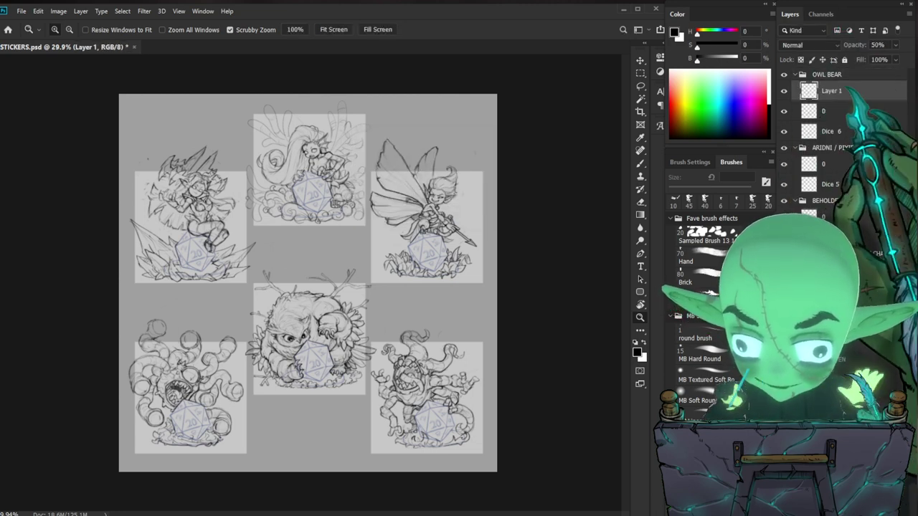
key("1")
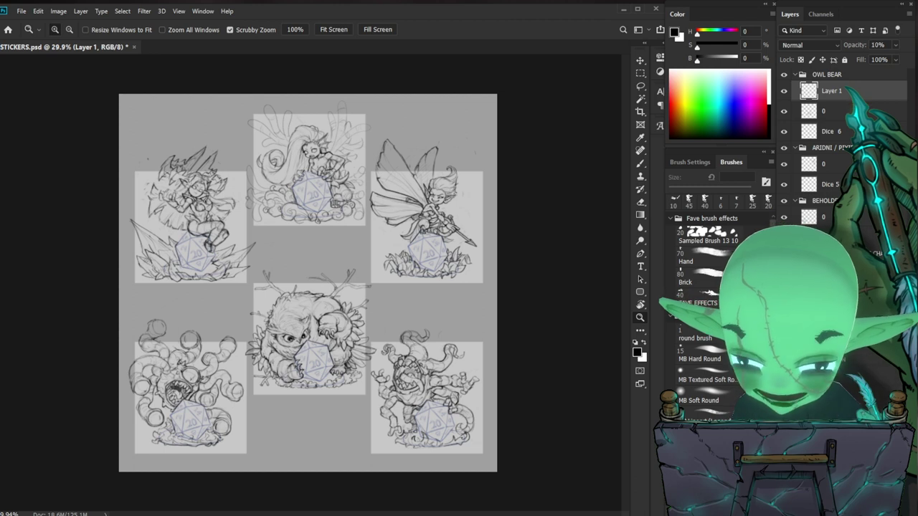
left_click_drag(853, 45, 857, 45)
key("1")
key("2")
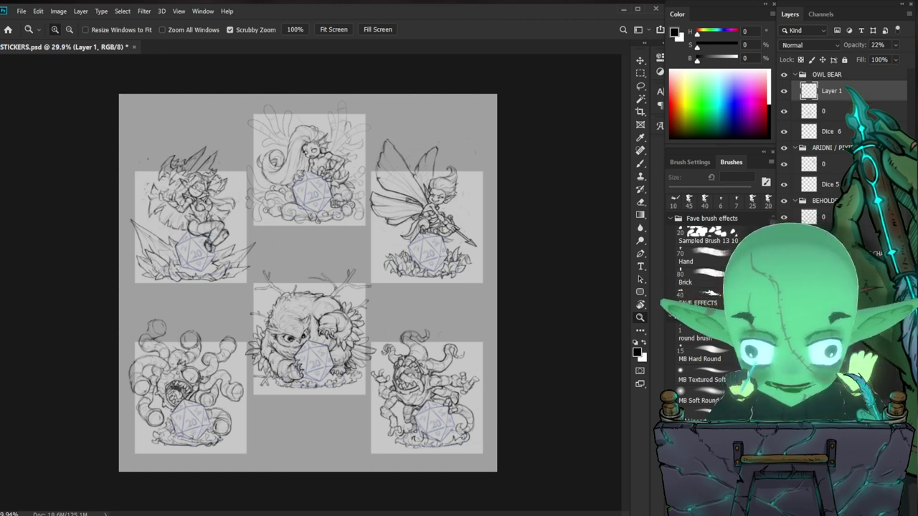
key("5")
key("6")
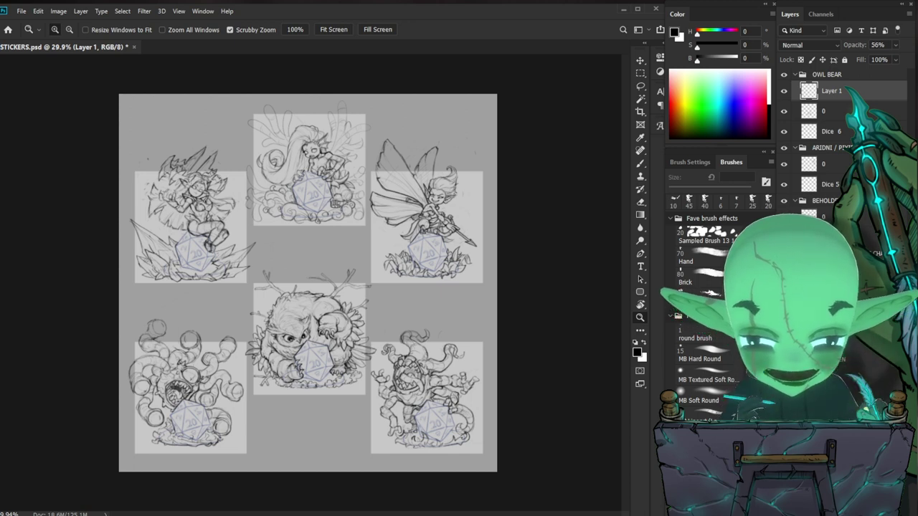
key("6")
key("5")
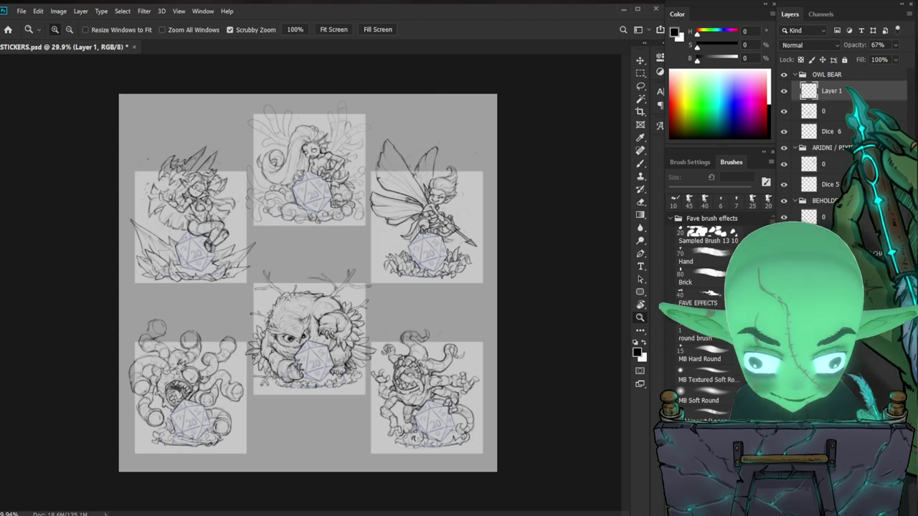
key("2")
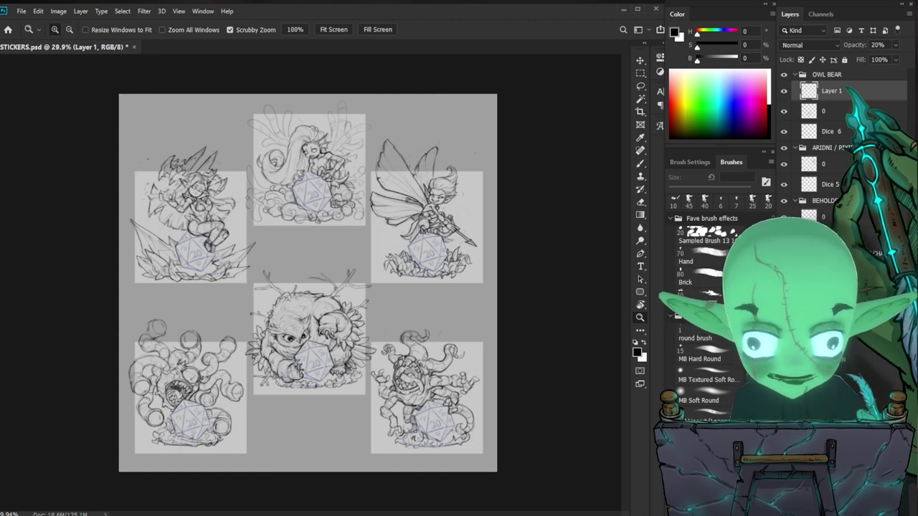
Set the new OWL BEAR layer's opacity to 57% and save the document
key("5")
key("7")
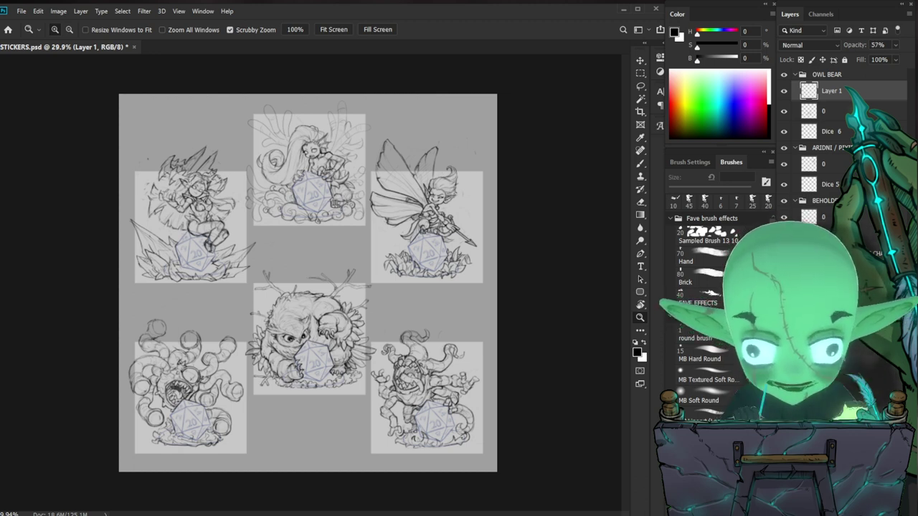
key("5")
key("5")
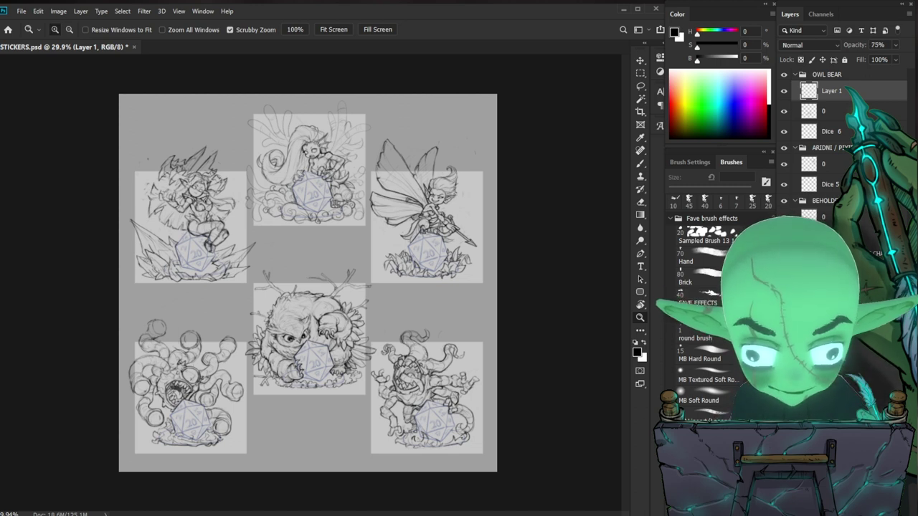
key("5")
key("7")
key("7")
key("5")
key("5")
key("7")
key("7")
key("5")
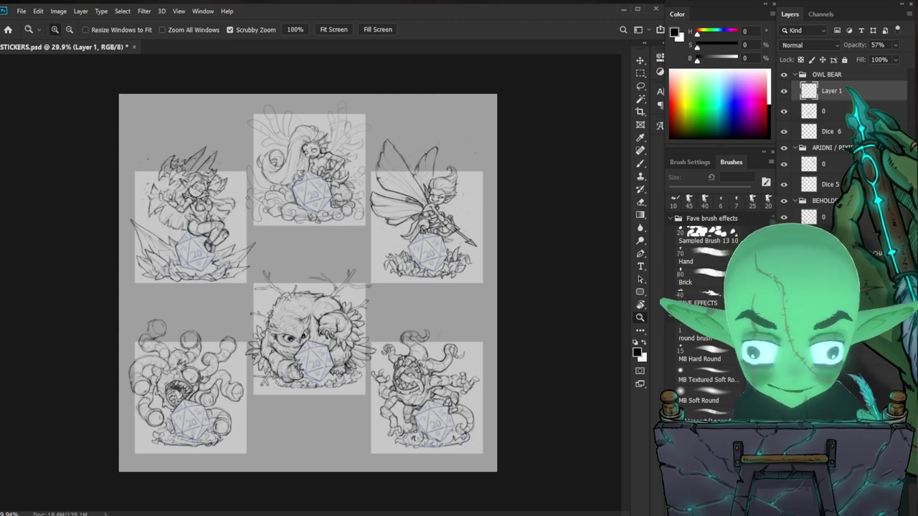
key("ctrl+s")
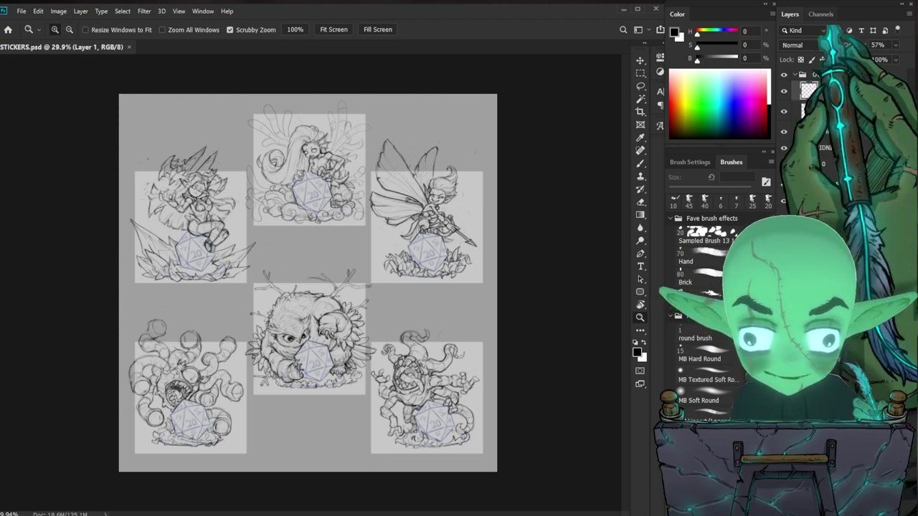